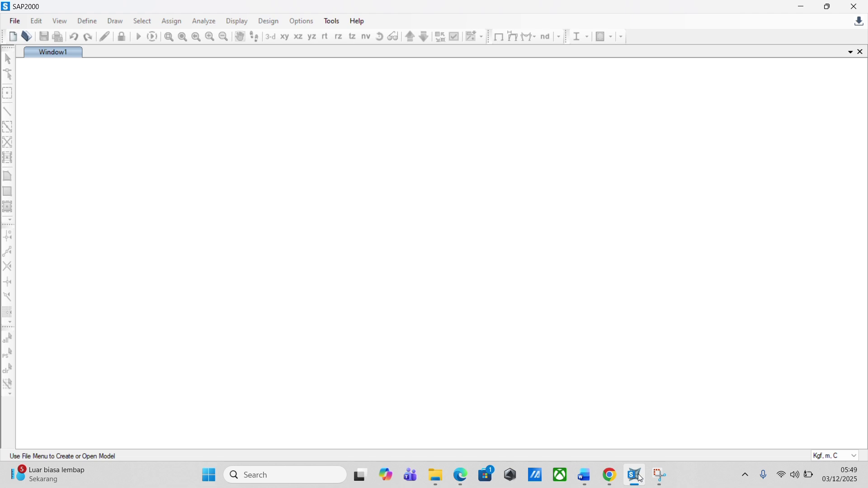
Switch to the TRAINING SAP 2 PDF and read the structure data, floor plans, elevations and response spectrum parameters.
left_click(641, 478)
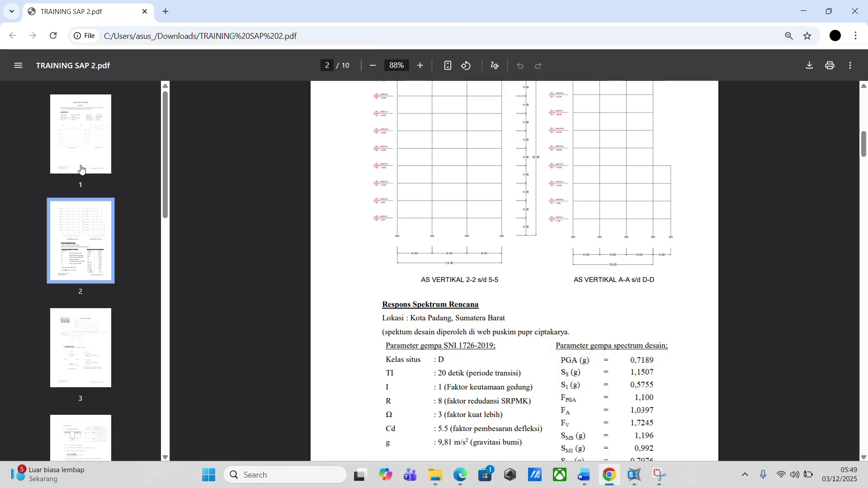
left_click(87, 175)
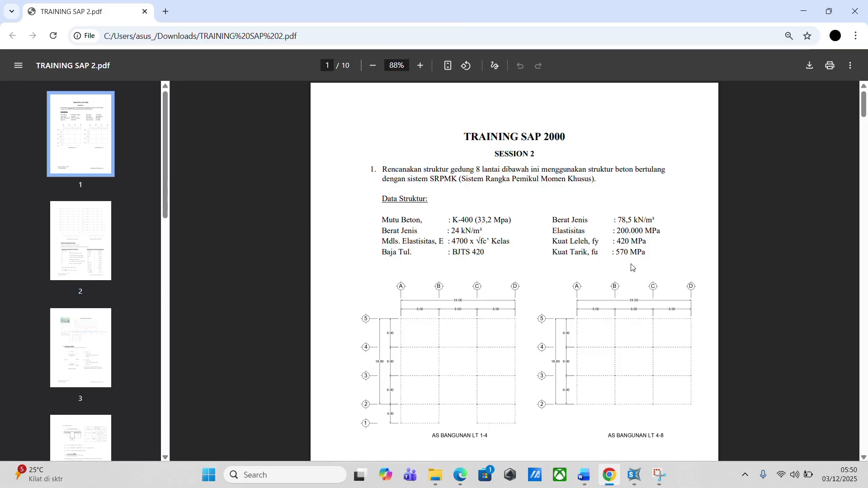
scroll(598, 293, "down", 1)
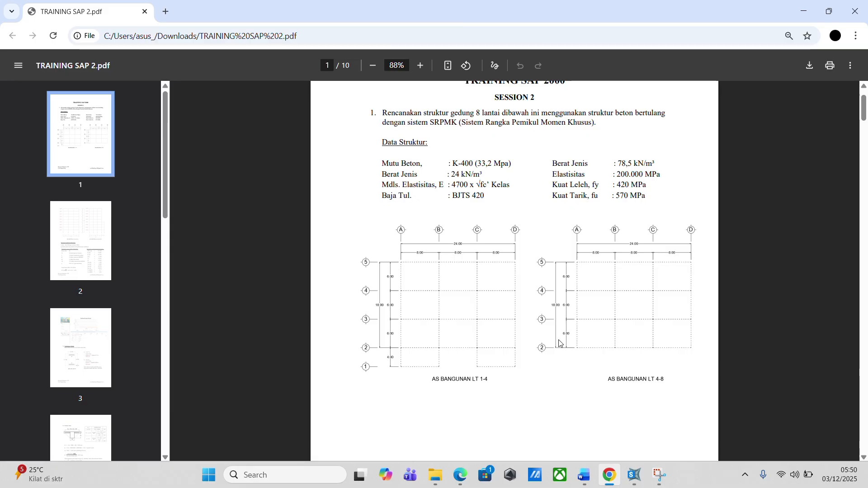
scroll(560, 344, "down", 10)
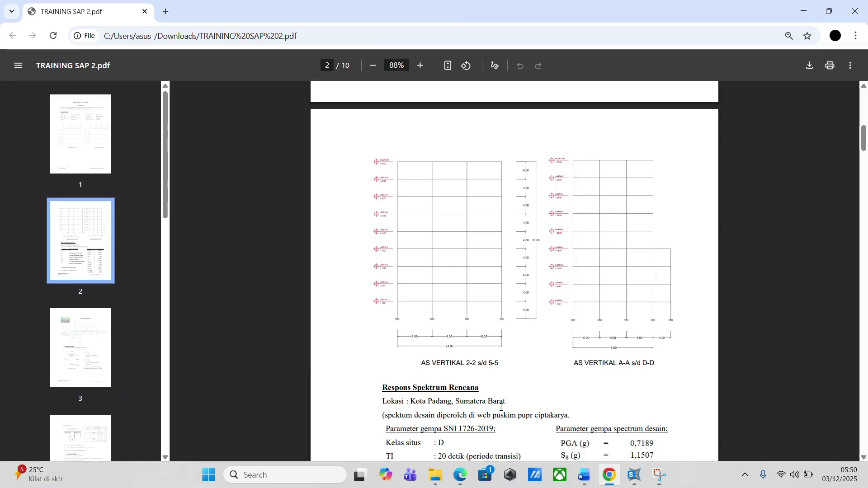
scroll(501, 407, "down", 4)
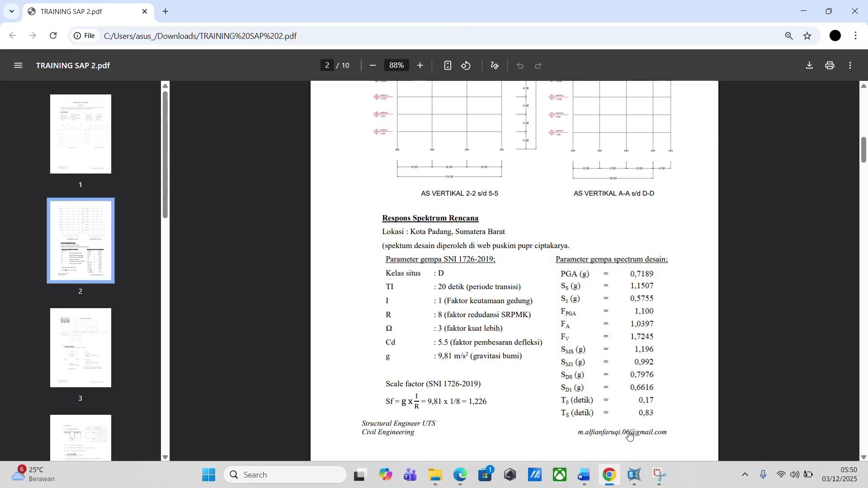
Switch to SAP2000 and start a new model in N, m, C units from the Grid Only template.
left_click(638, 476)
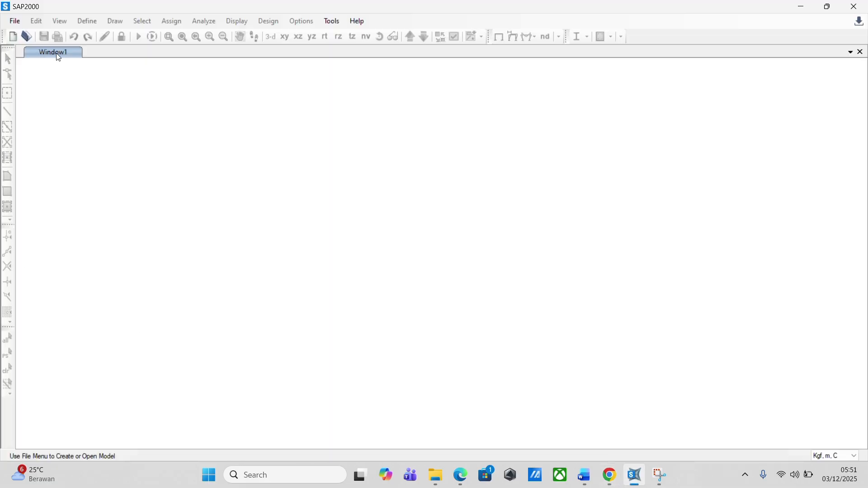
left_click(13, 22)
left_click(15, 21)
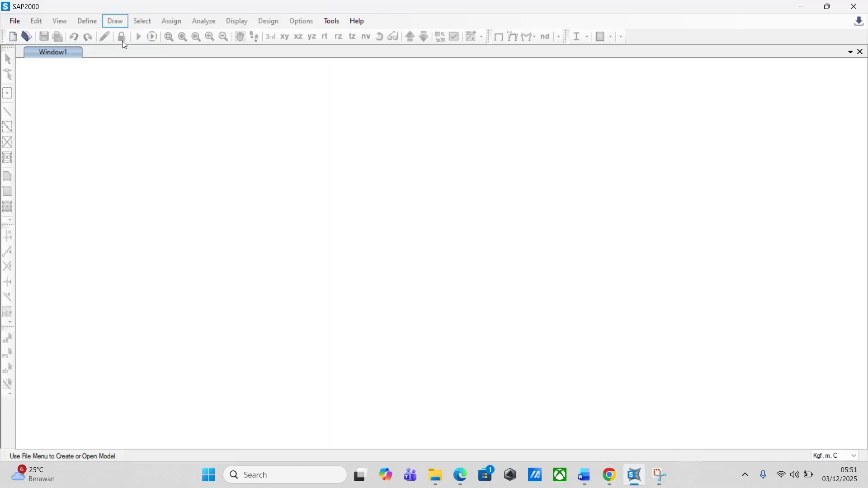
left_click(18, 21)
left_click(22, 24)
left_click(21, 23)
left_click(31, 36)
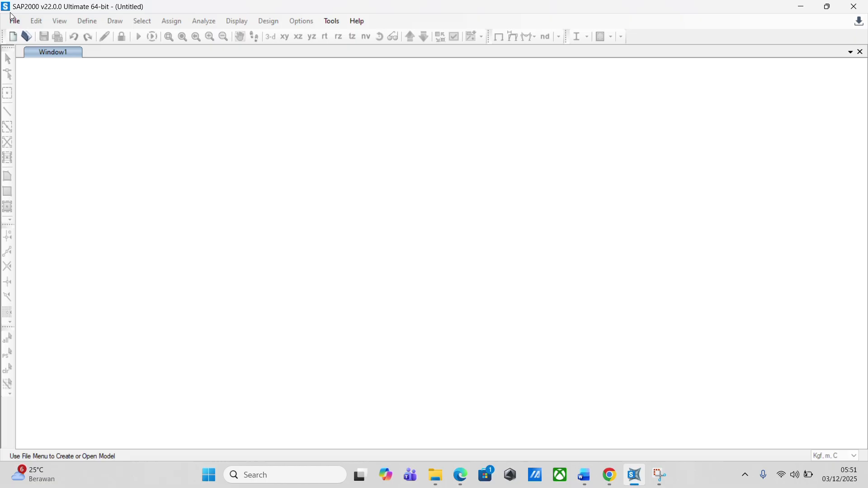
key("ctrl+n")
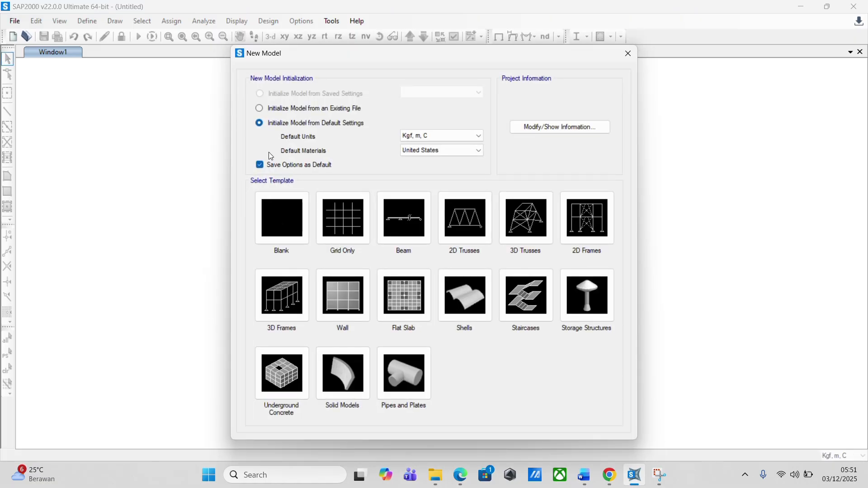
left_click(413, 137)
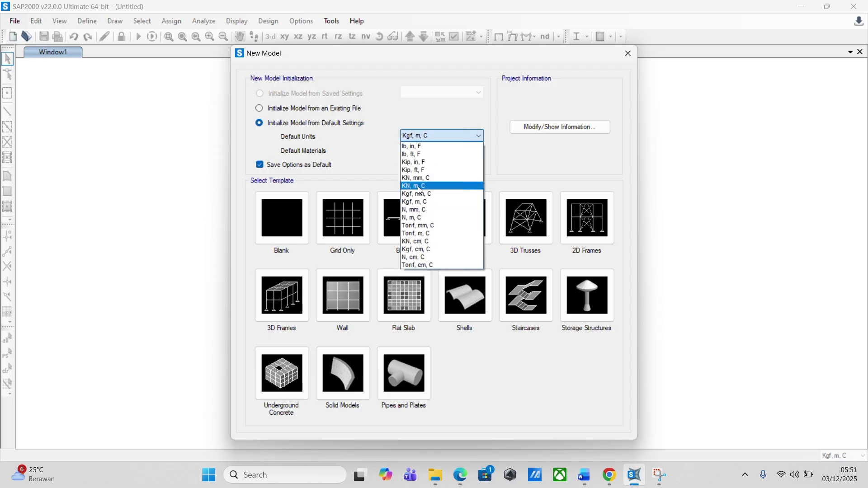
left_click(418, 218)
left_click(366, 214)
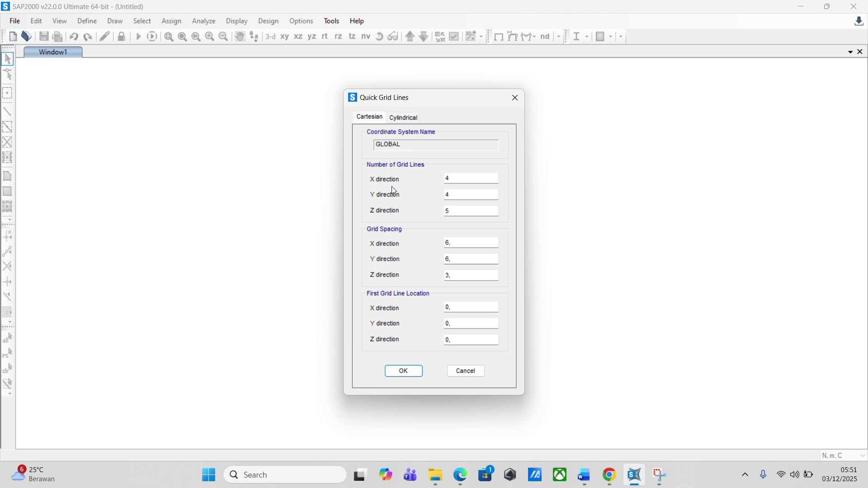
Check the floor plans in the PDF and set the number of grid lines to 5 in Y and 9 in Z.
left_click(610, 476)
scroll(521, 286, "up", 10)
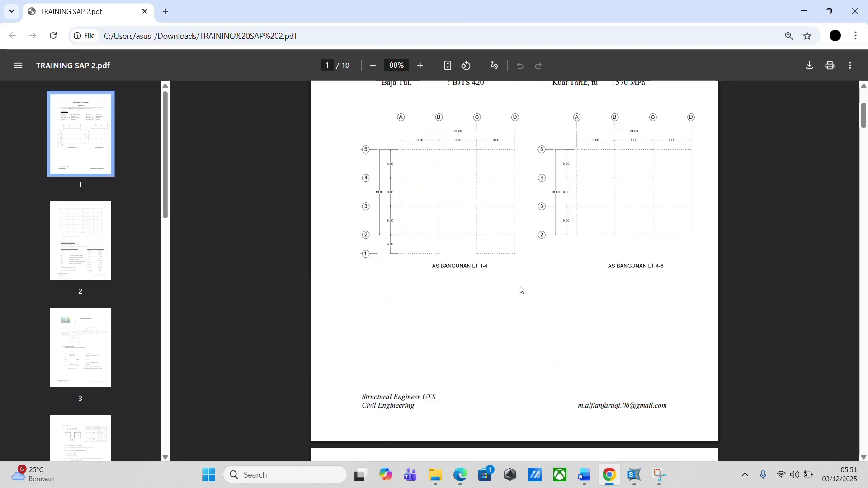
scroll(519, 303, "down", 1)
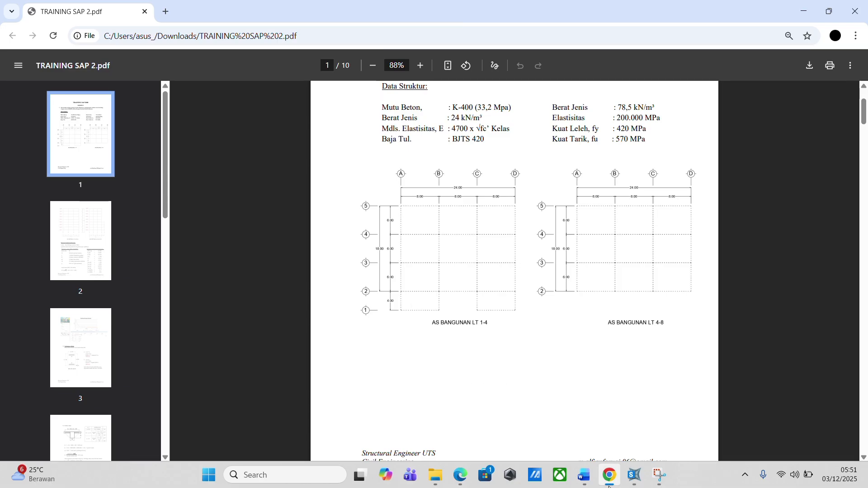
left_click(636, 482)
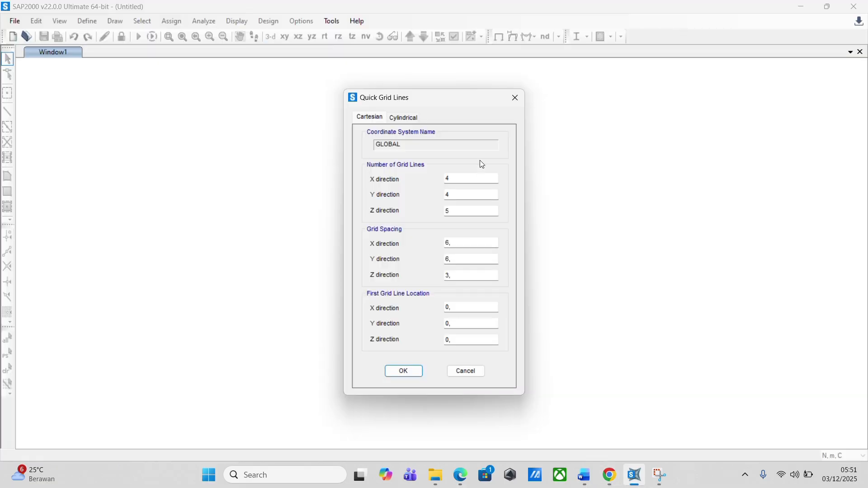
double_click(461, 195)
double_click(457, 212)
Check the bay dimensions in the PDF, set grid spacing to 8 m in X, 6 m in Y and 4 m in Z, and create the grid.
left_click(611, 475)
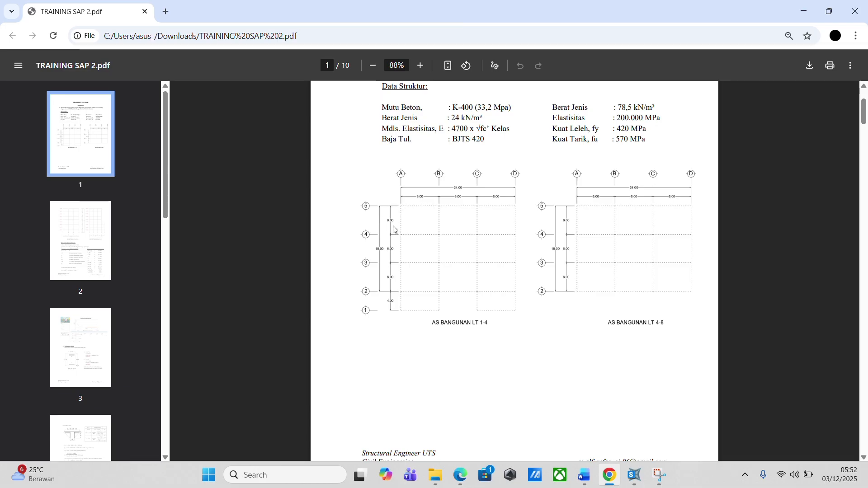
left_click(630, 472)
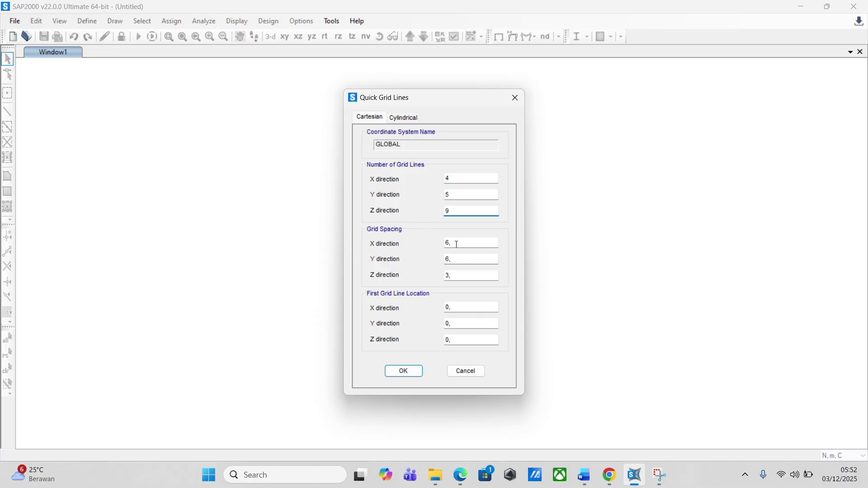
left_click_drag(467, 243, 432, 244)
left_click_drag(466, 262, 425, 275)
type("6")
type("4")
left_click(610, 475)
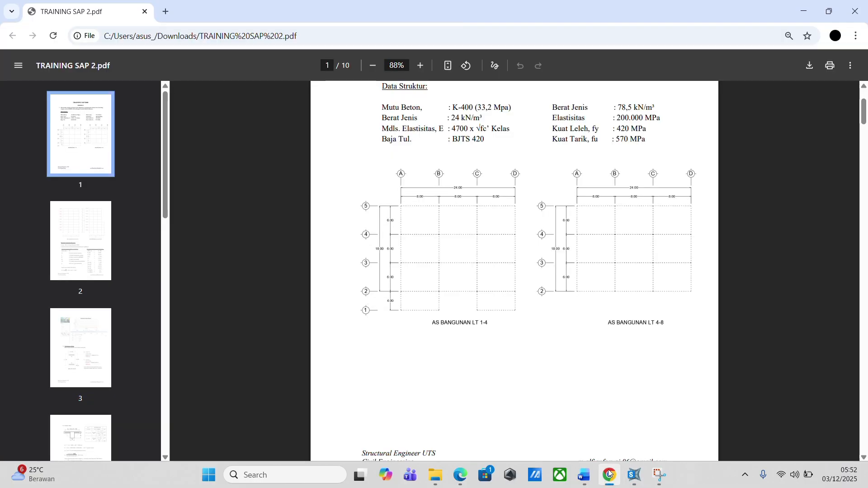
left_click(635, 475)
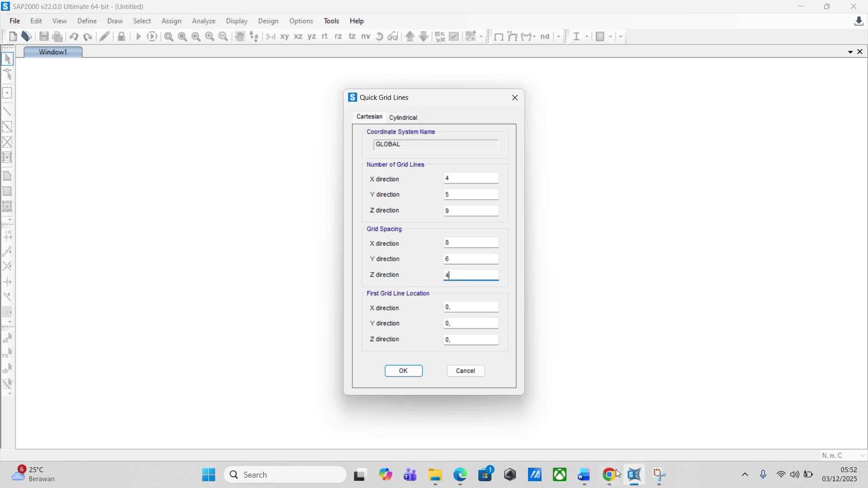
left_click(402, 374)
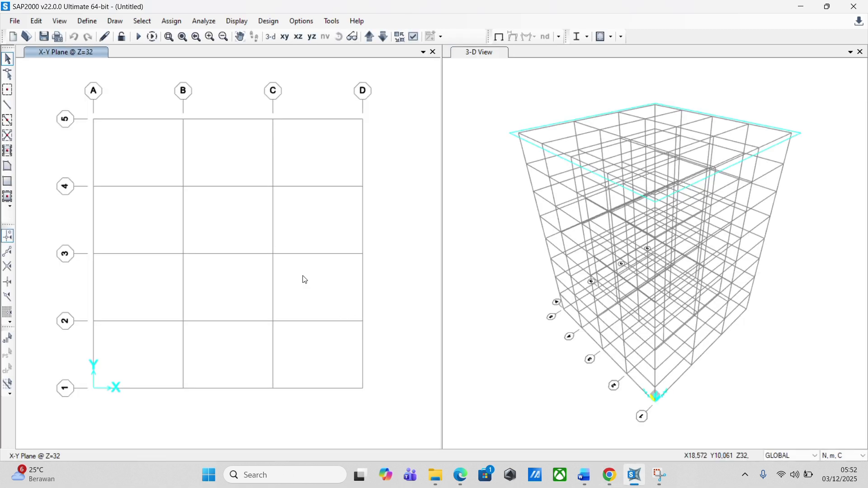
Edit the GLOBAL grid system, setting the Y ordinates of grid line 2 to 4 m and grid line 3 to 10 m.
right_click(379, 305)
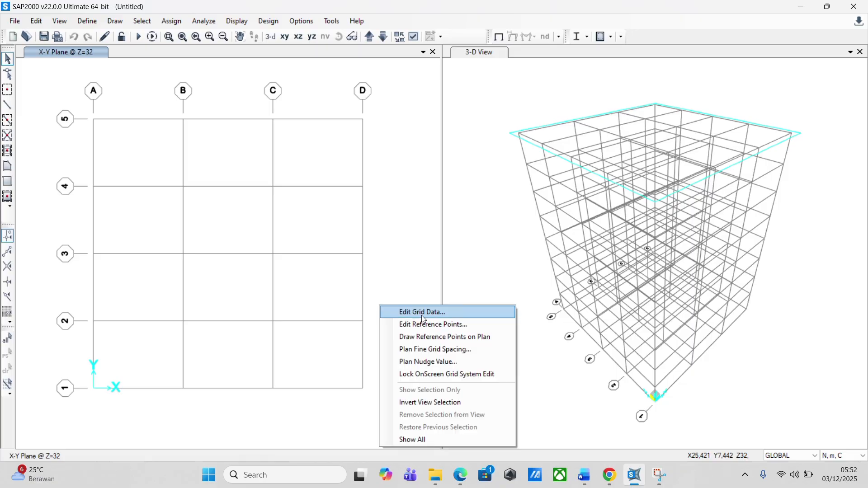
left_click(421, 312)
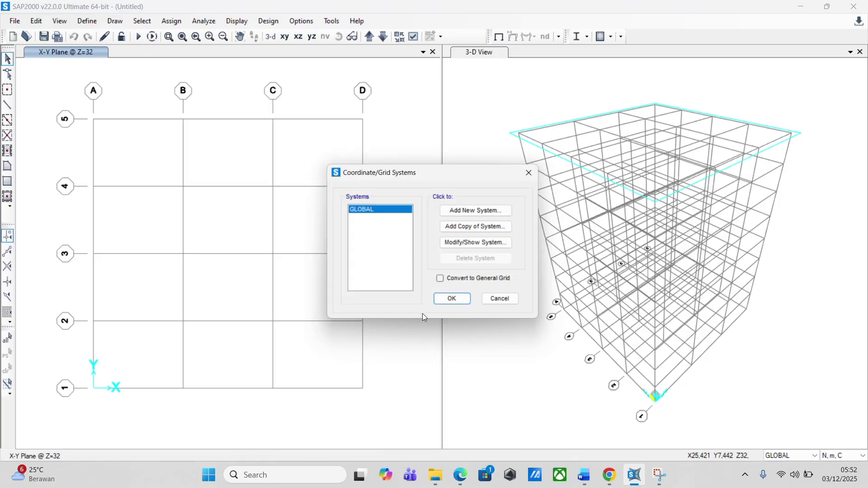
left_click(461, 246)
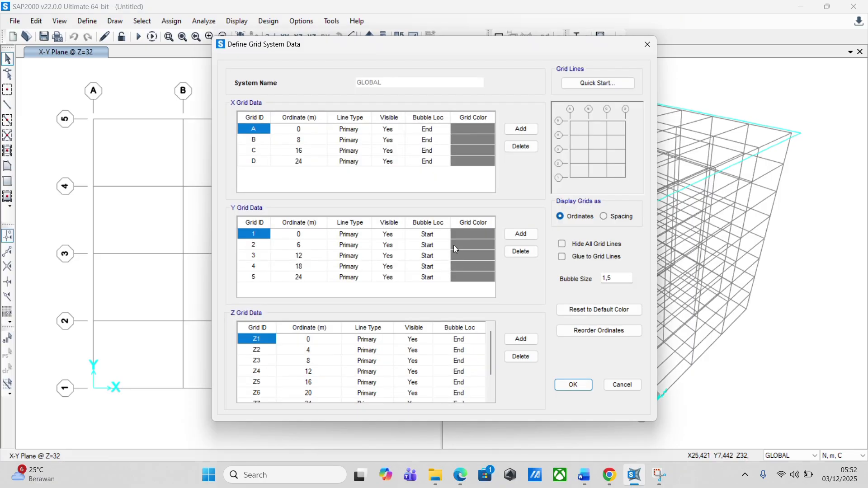
left_click(312, 140)
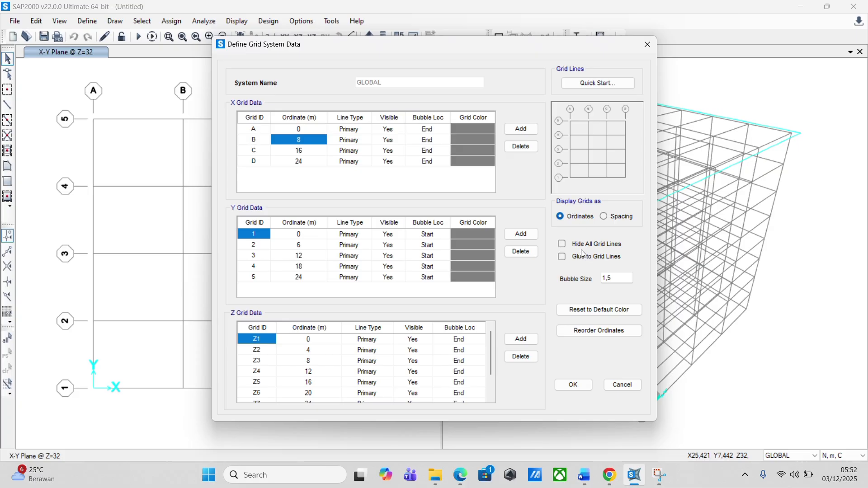
left_click(310, 248)
left_click(294, 248)
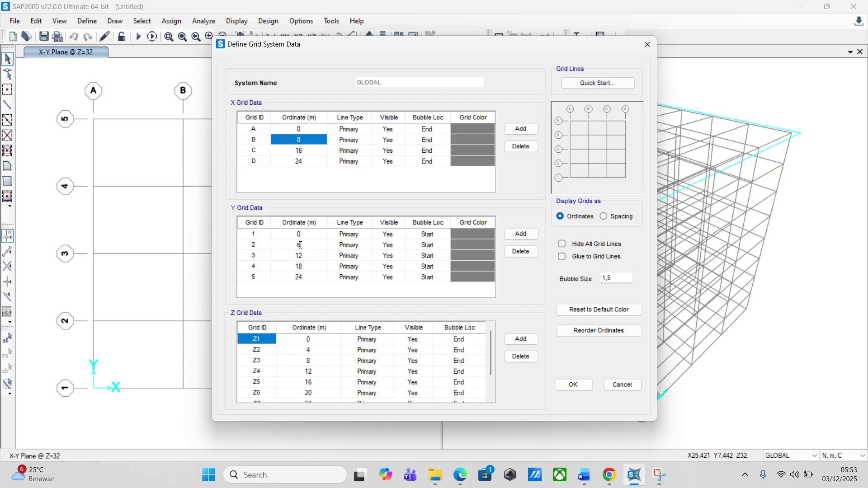
type("4")
left_click(306, 254)
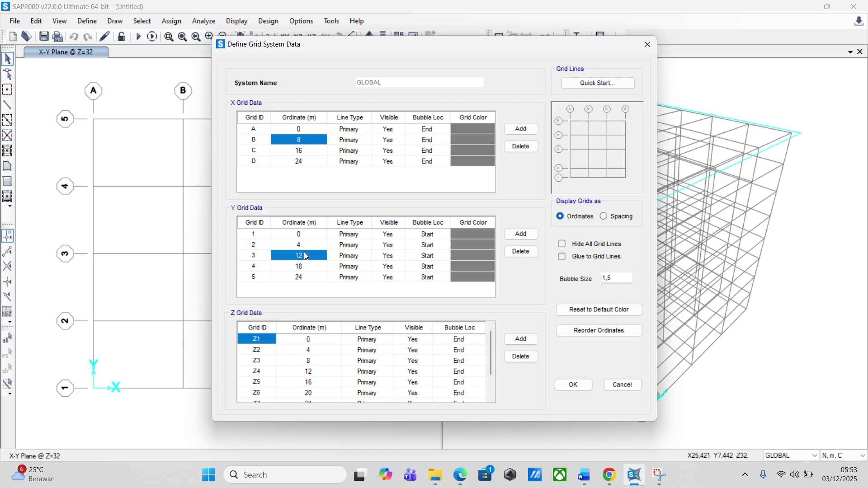
left_click(305, 256)
type("10")
Replace Y grid lines 4 and 5 with new ones at 16 m and 22 m.
left_click(303, 268)
left_click(520, 252)
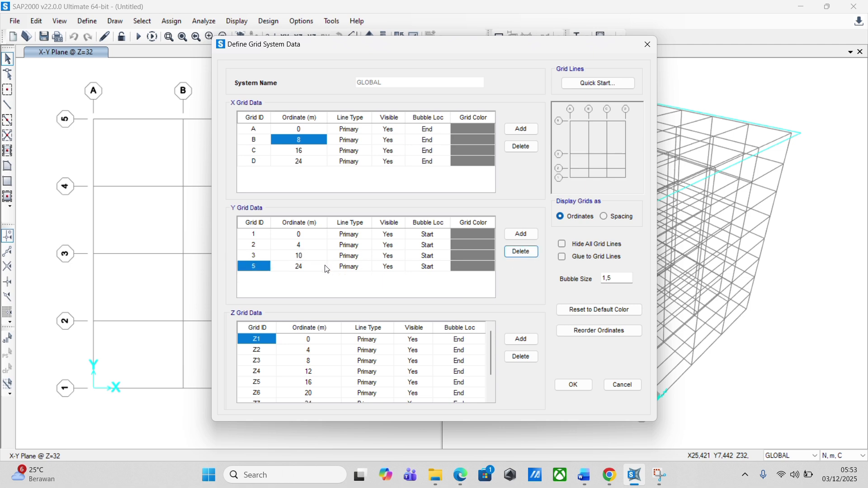
left_click(516, 252)
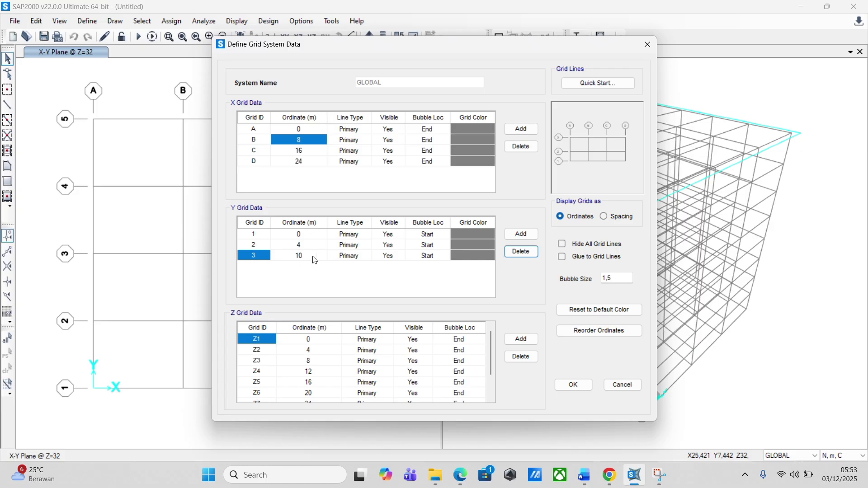
left_click(522, 234)
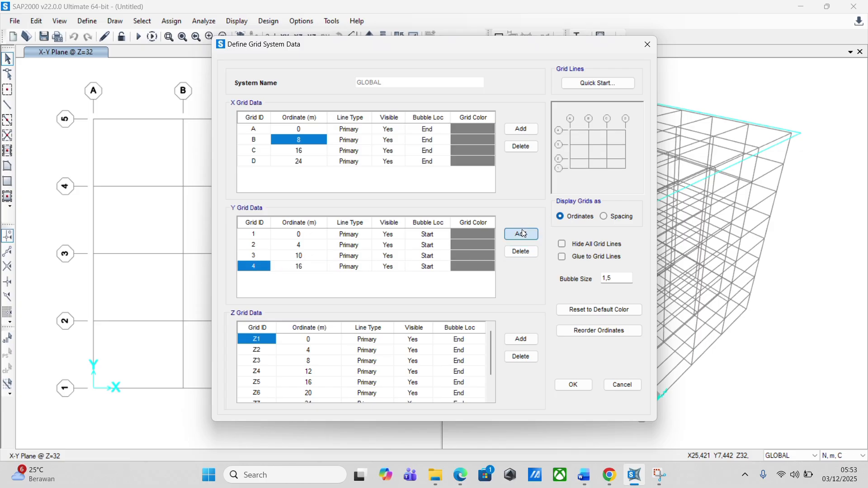
left_click(523, 234)
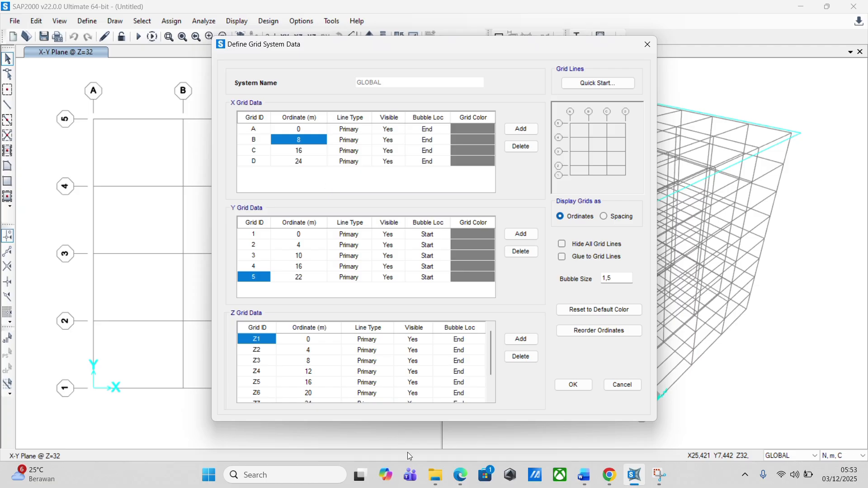
Add grid line Z10 after Z9 in the Z grid data and apply the grid system changes.
scroll(333, 380, "down", 1)
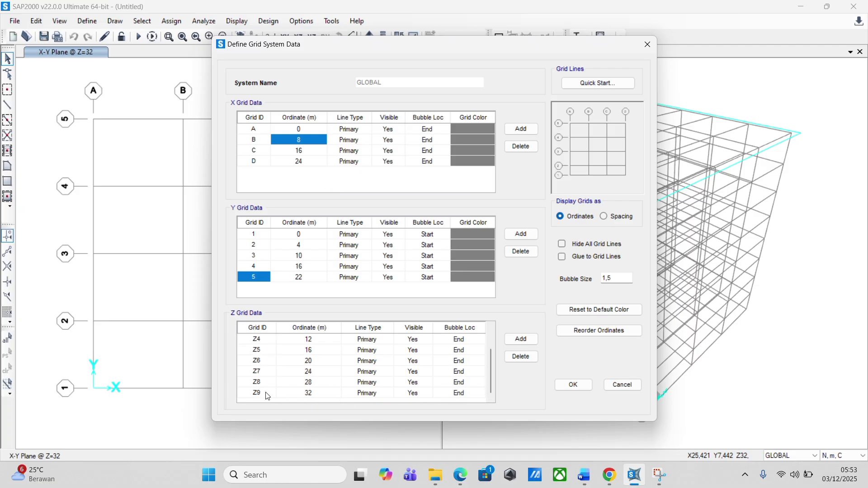
left_click(521, 339)
type("Z10")
left_click(573, 386)
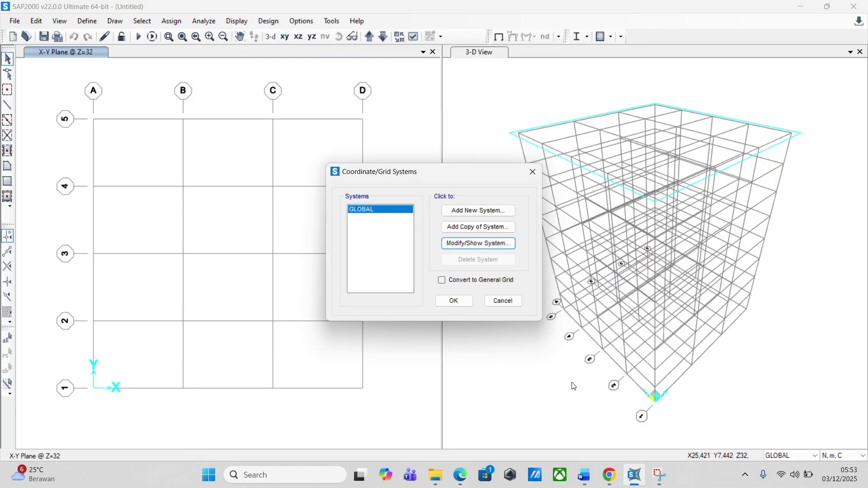
left_click(446, 302)
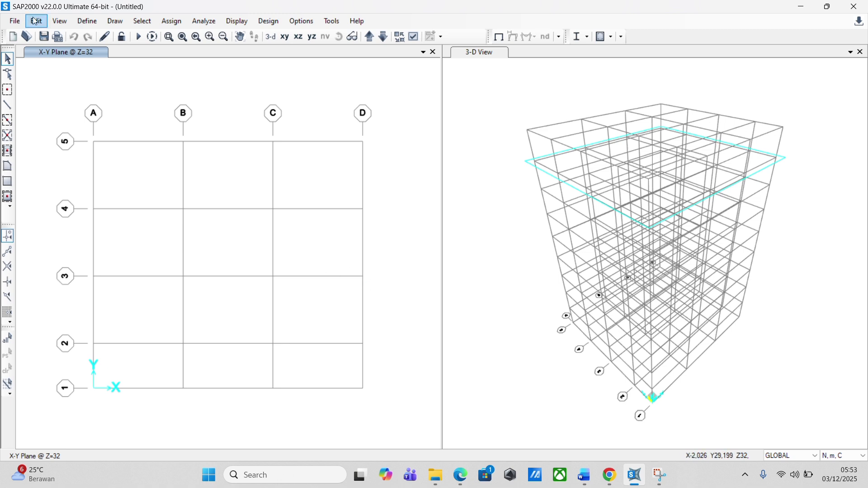
Add a new United States material of type Concrete with the User standard.
left_click(86, 21)
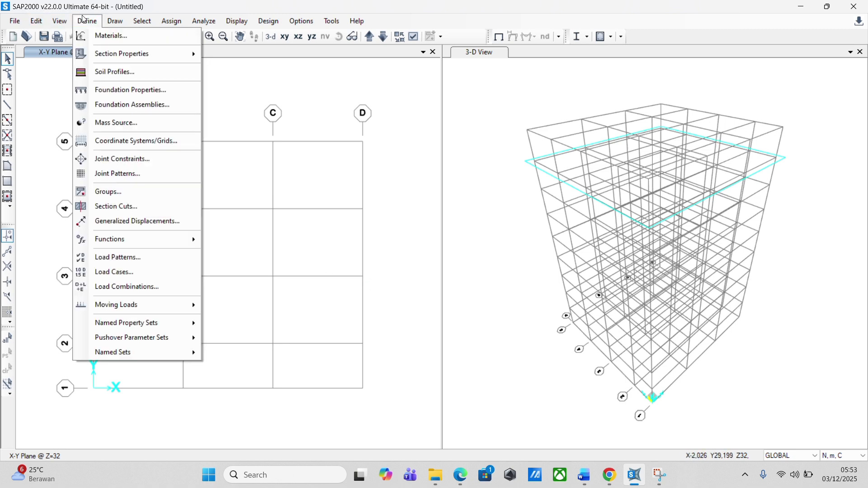
left_click(116, 39)
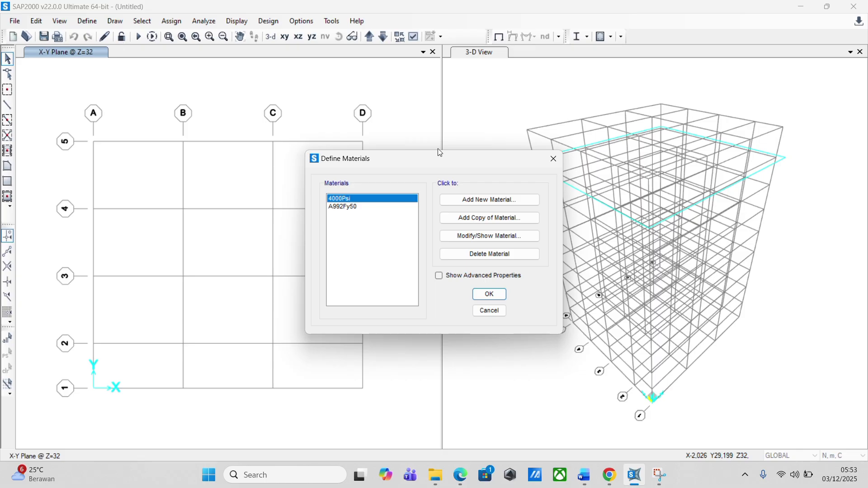
left_click(479, 197)
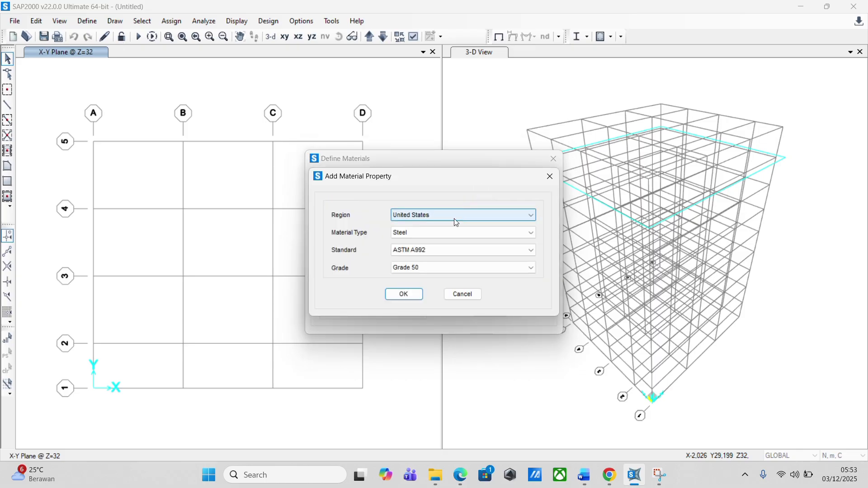
left_click(433, 232)
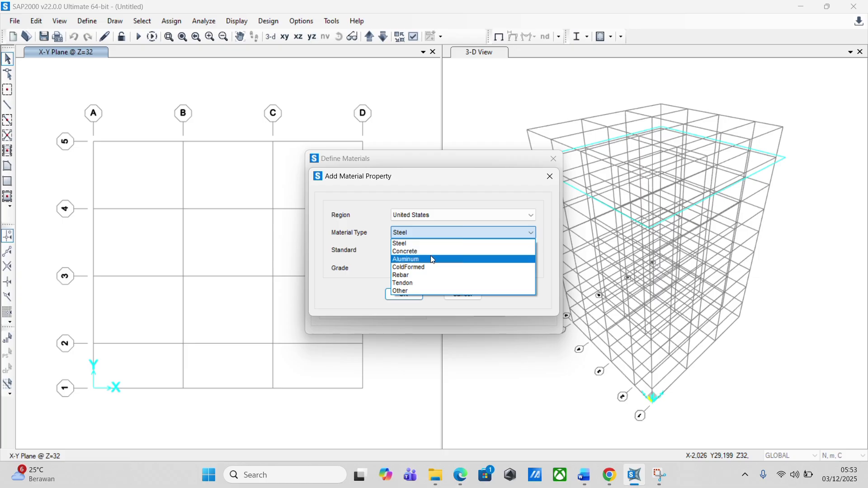
left_click(433, 251)
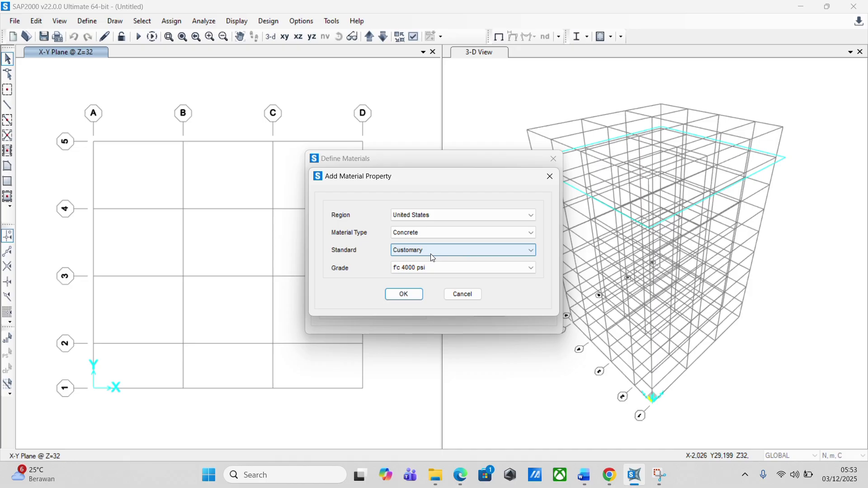
left_click(433, 258)
left_click(438, 266)
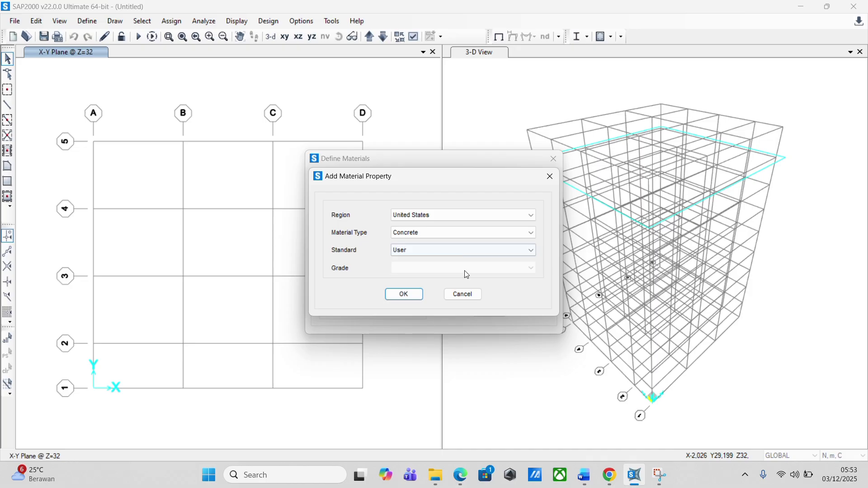
left_click(404, 294)
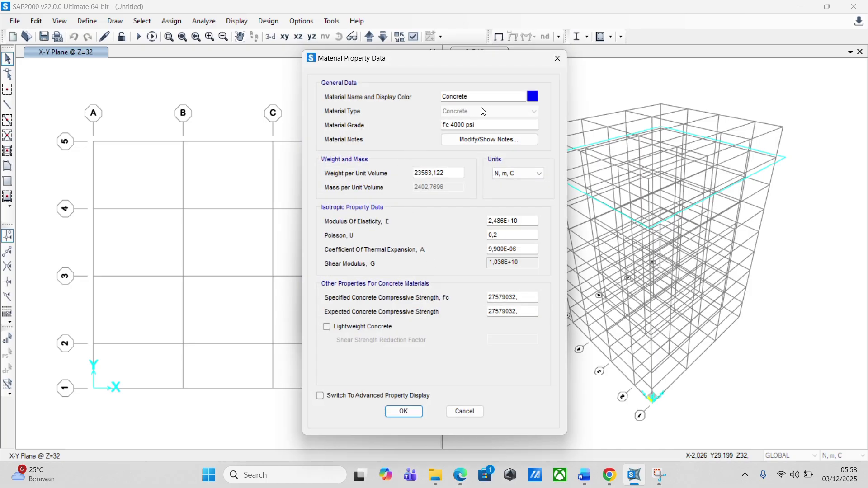
Name the concrete material K-400 and set its grade to f'c 33,2, following the concrete quality in the training PDF.
double_click(489, 98)
left_click(609, 476)
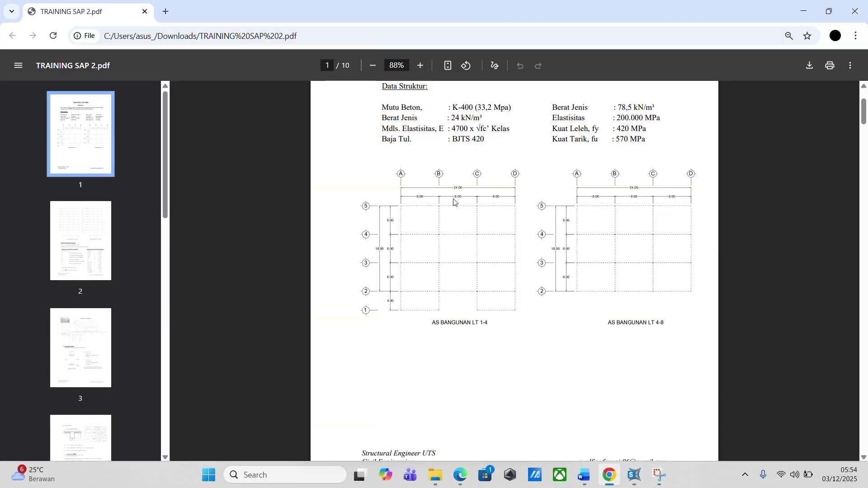
scroll(455, 203, "up", 1)
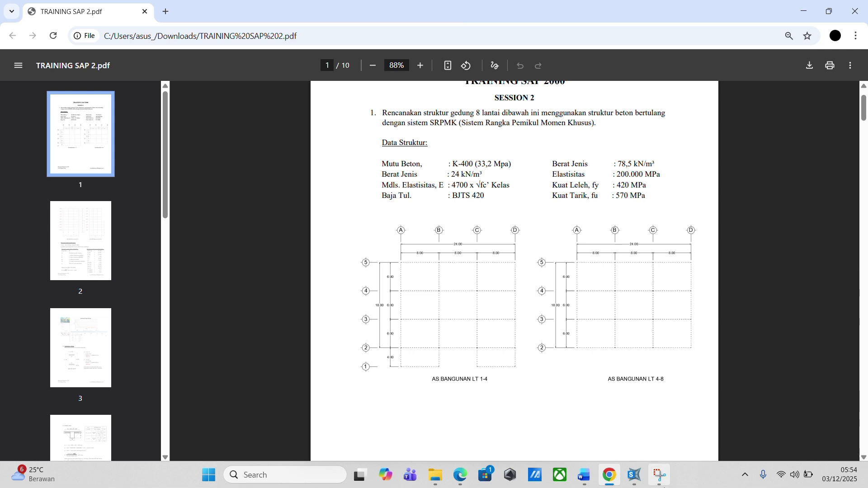
left_click(632, 482)
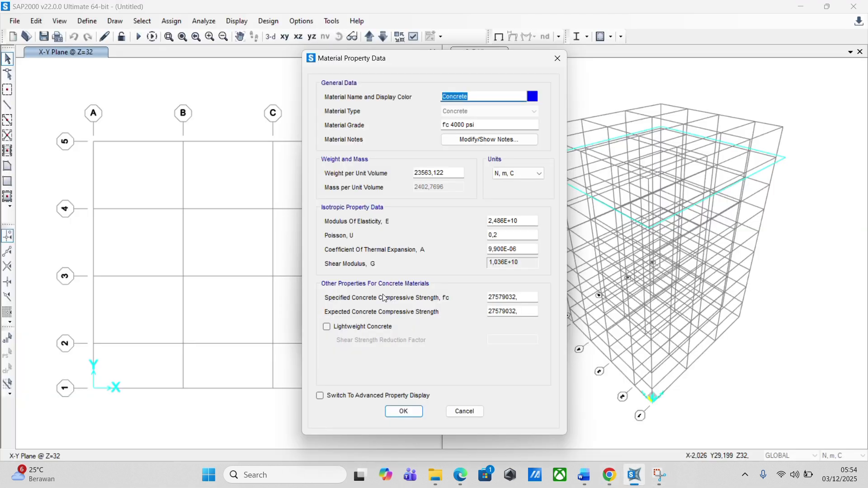
type("K-400")
left_click_drag(484, 126, 436, 123)
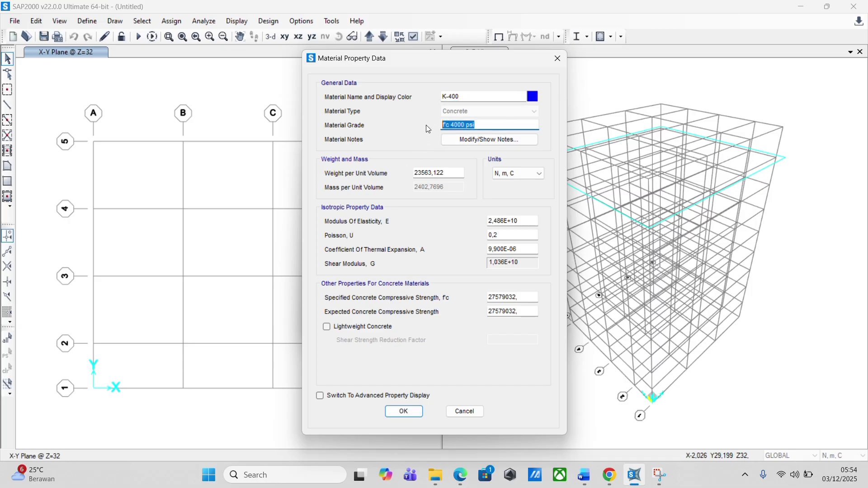
left_click_drag(484, 126, 451, 126)
type("33,2")
left_click(610, 474)
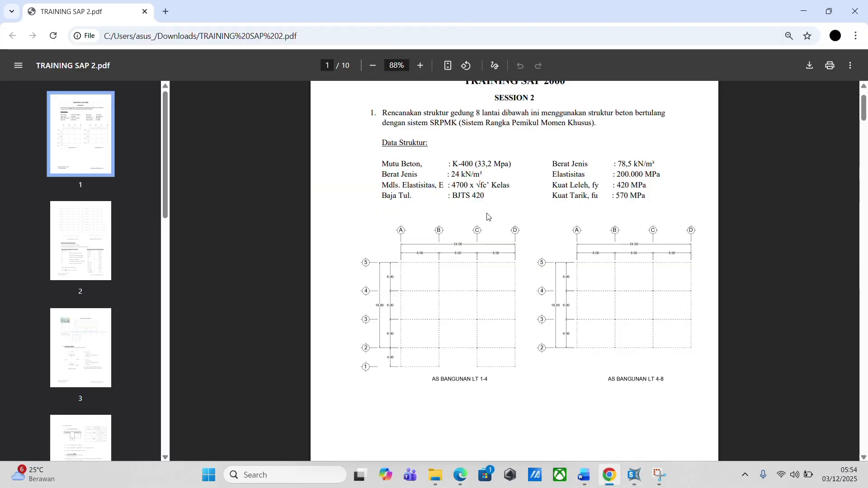
left_click(635, 474)
type("2")
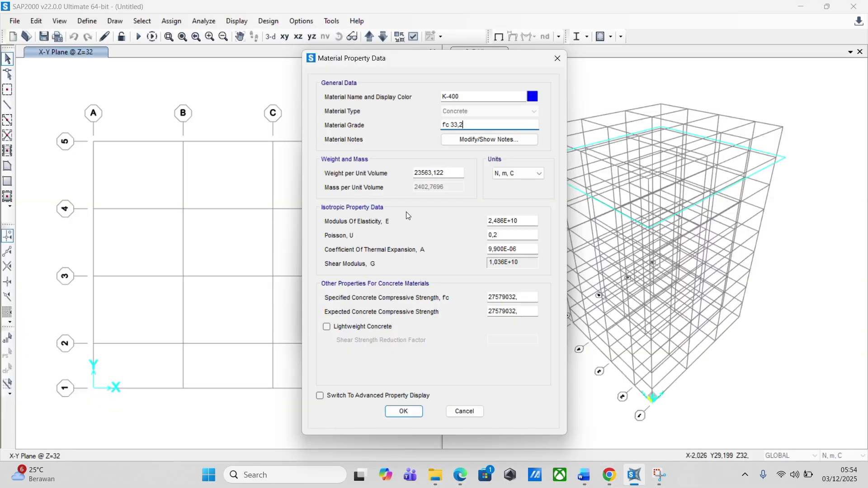
Change the K-400 material's display color to yellow-green.
left_click(533, 96)
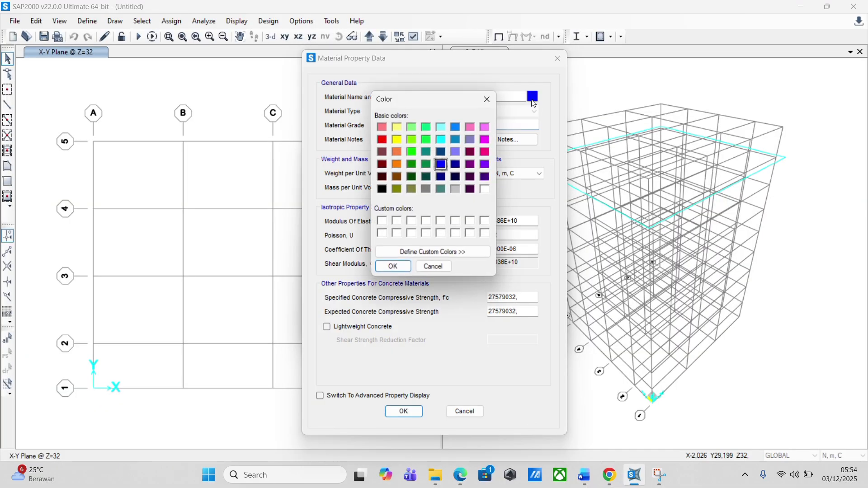
left_click(412, 139)
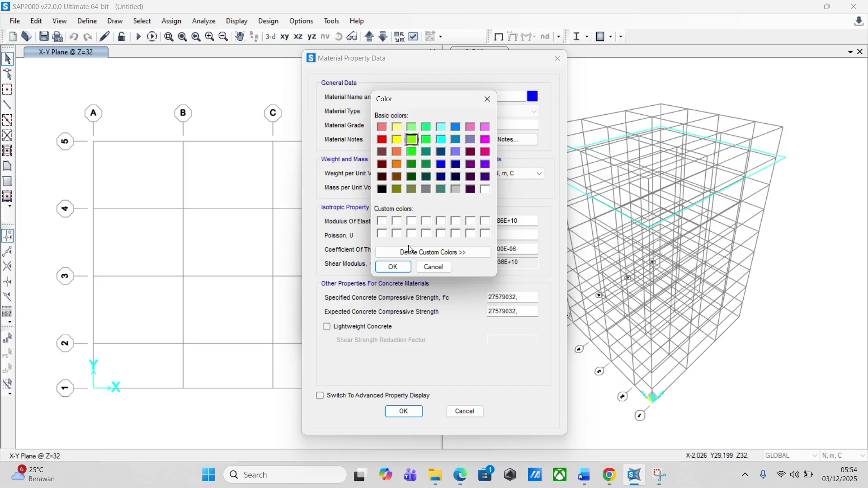
left_click(393, 267)
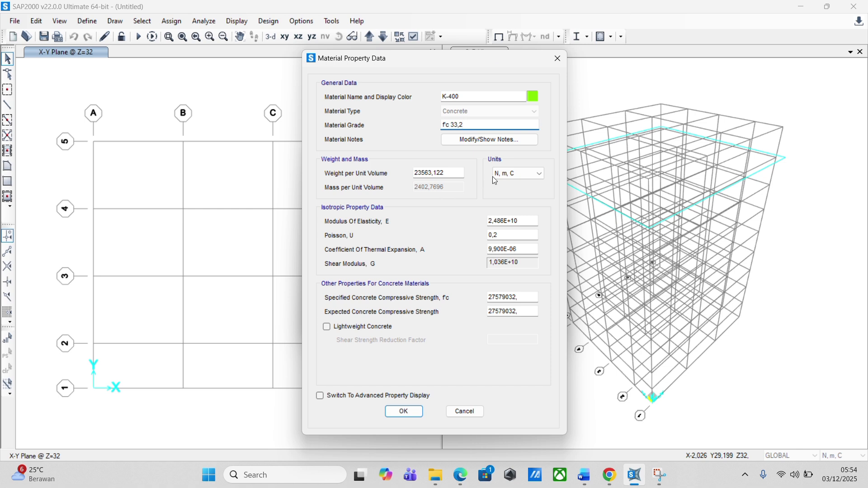
Switch the material units to KN, m, C and set the concrete's weight per unit volume to 24.
left_click(531, 174)
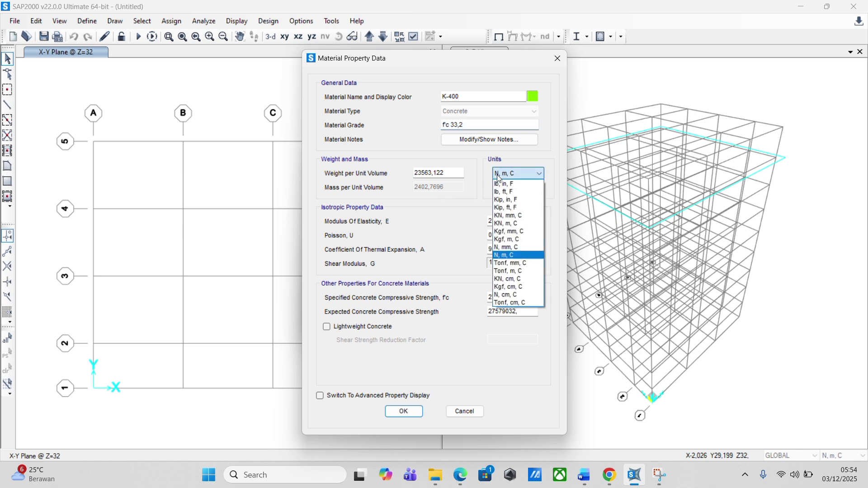
left_click(509, 224)
key("shift+Tab")
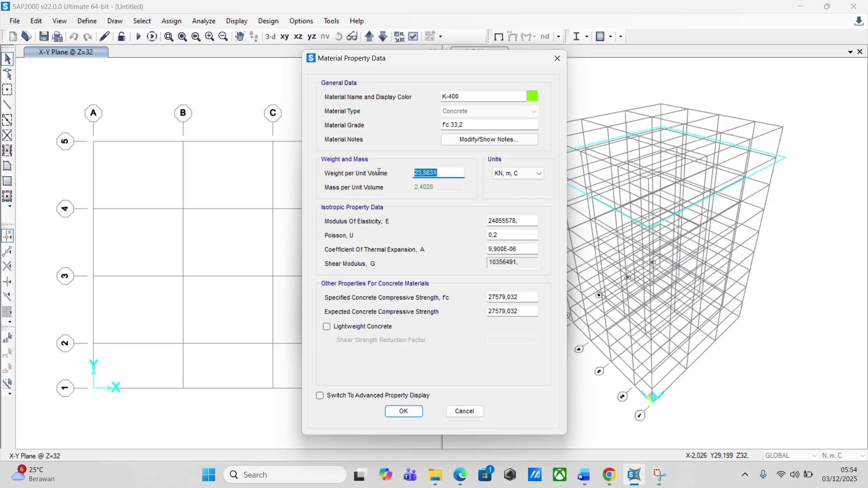
type("24")
Switch the material units to N, mm, C and set the concrete's modulus of elasticity to 4700*33,2^0,5.
left_click(508, 175)
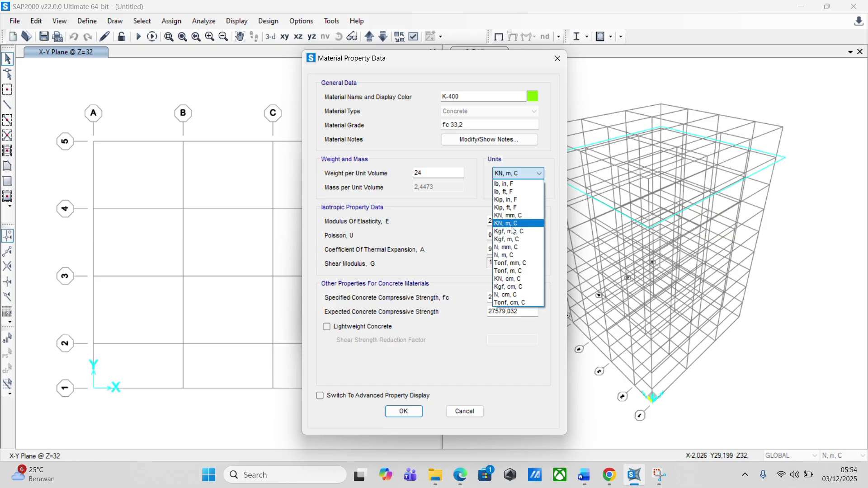
left_click(518, 247)
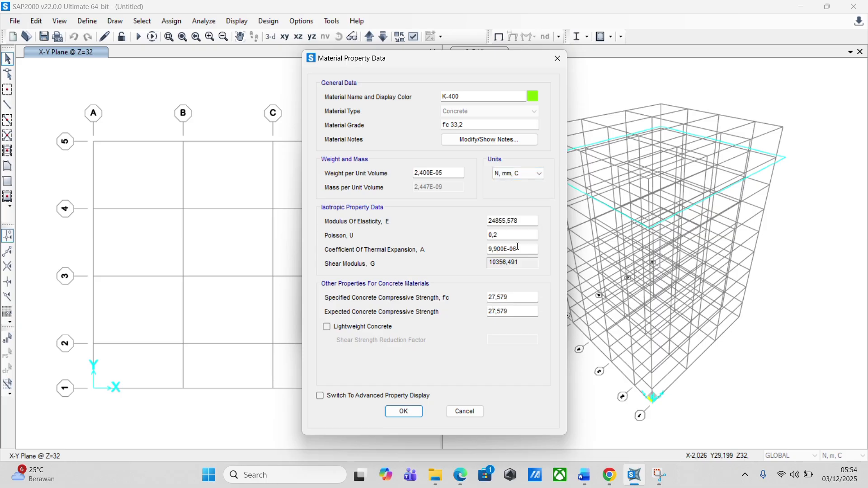
left_click_drag(527, 221, 443, 223)
type("4700*33,2")
type("^0,5")
Set both the specified and expected concrete compressive strengths to 33,2 and accept the K-400 material.
left_click(525, 296)
left_click_drag(525, 296, 454, 296)
type("33,2")
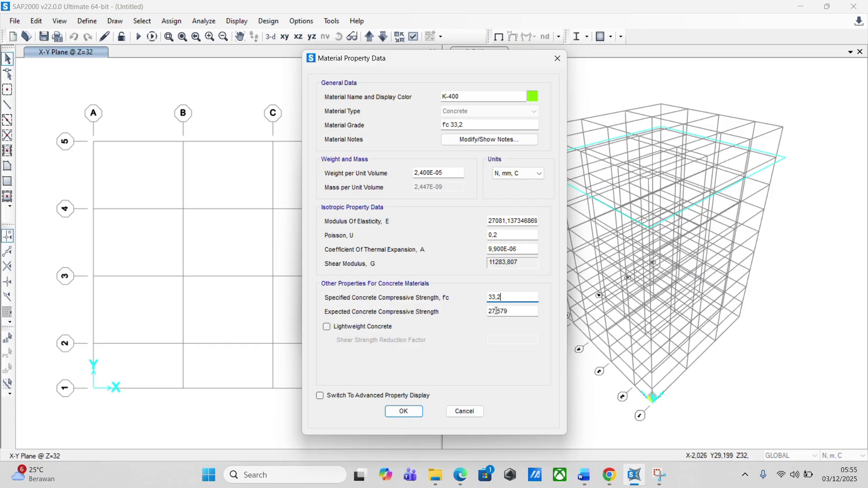
key("Tab")
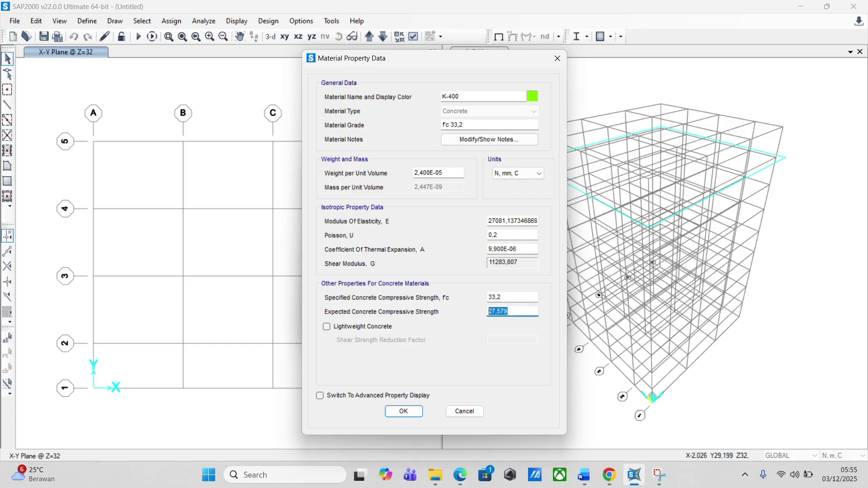
type("33,2")
left_click(395, 415)
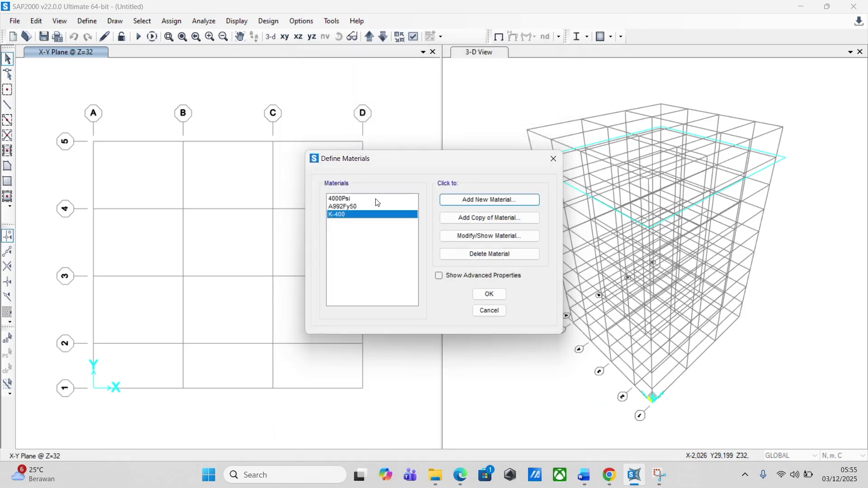
Delete the default materials 4000Psi and A992Fy50 from the materials list.
left_click(352, 206)
left_click(402, 199)
left_click(481, 254)
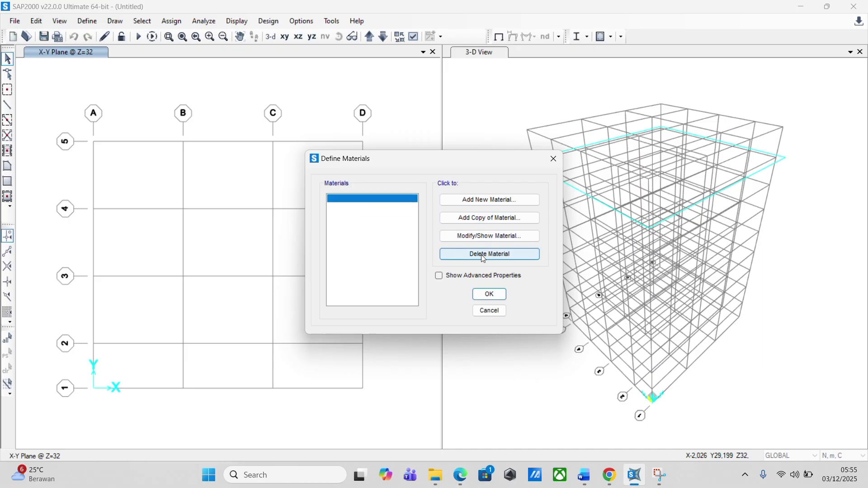
left_click(444, 275)
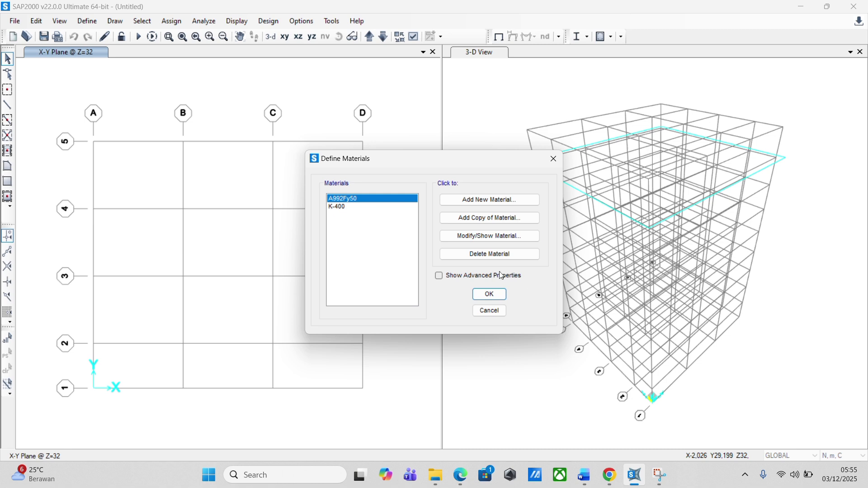
left_click(485, 254)
left_click(447, 277)
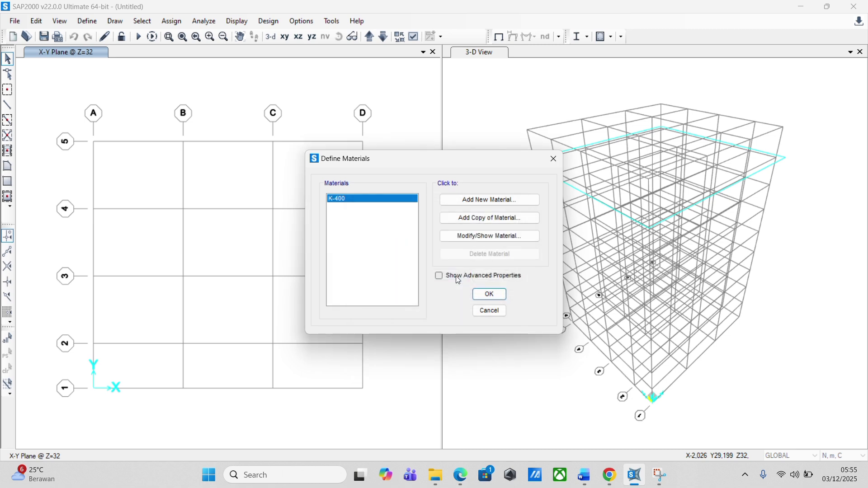
Add another United States material of type Rebar with the User standard.
left_click(483, 200)
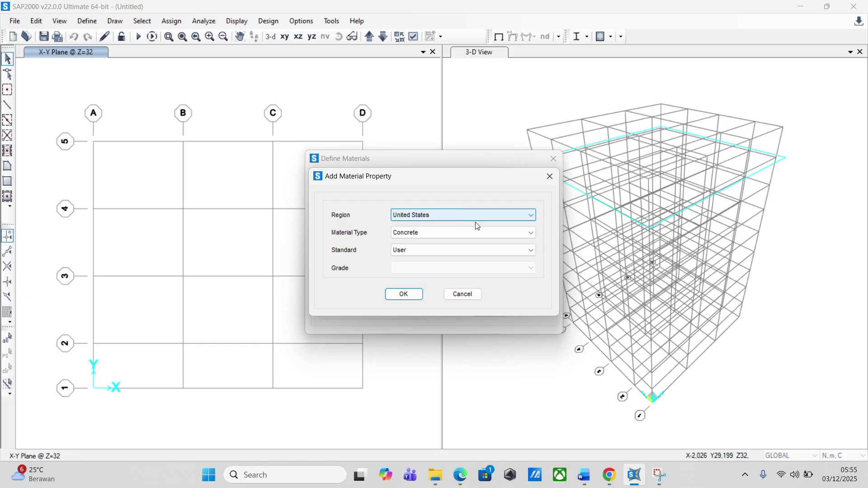
left_click(457, 232)
left_click(446, 273)
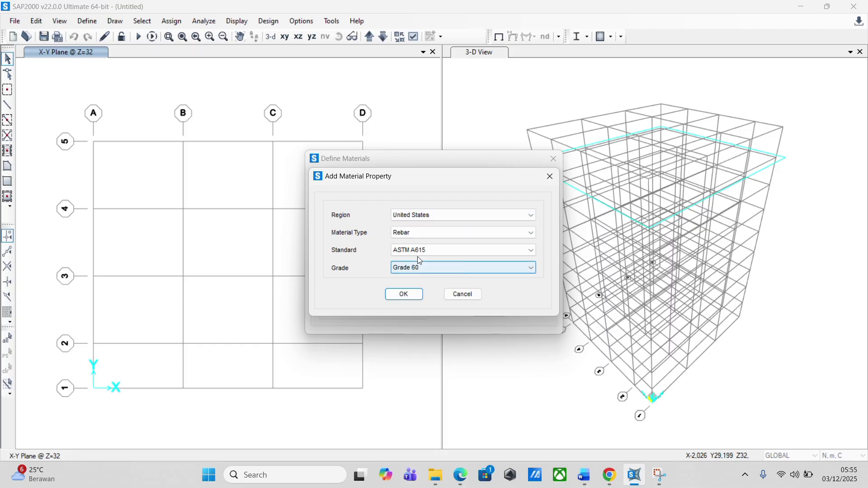
left_click(417, 251)
left_click(424, 275)
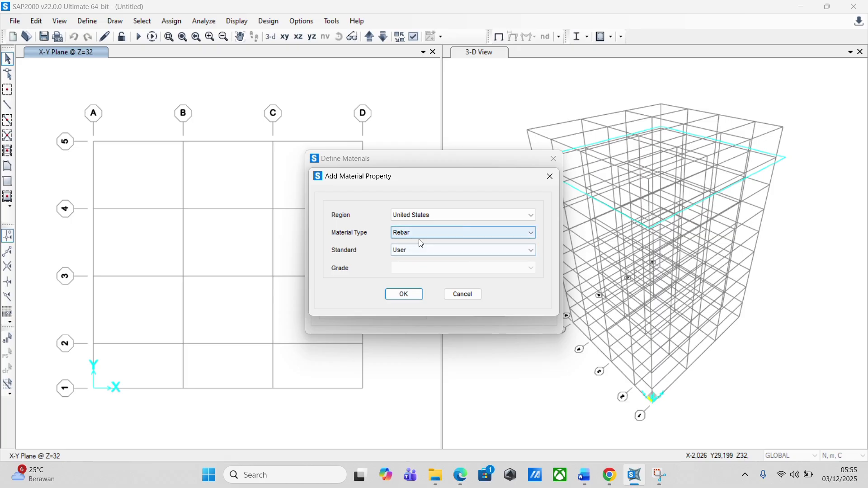
left_click(404, 295)
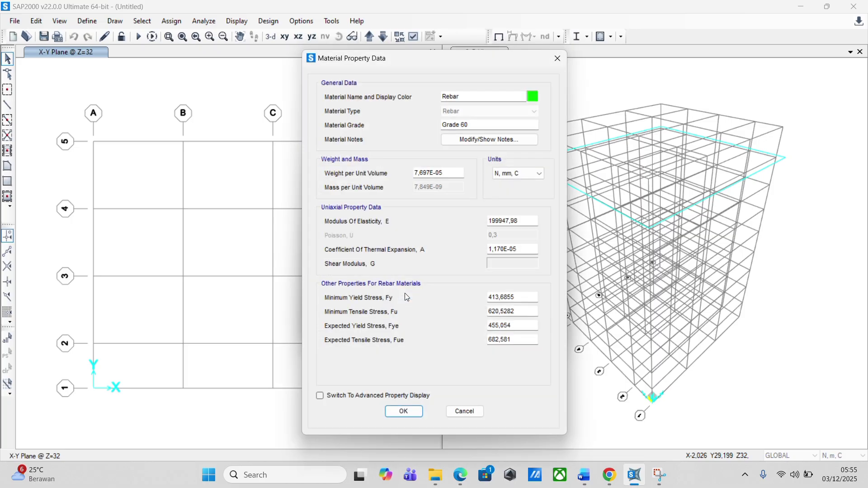
Name the rebar material BJTS 420 as given in the training PDF and set its grade to 420.
double_click(469, 97)
left_click(610, 475)
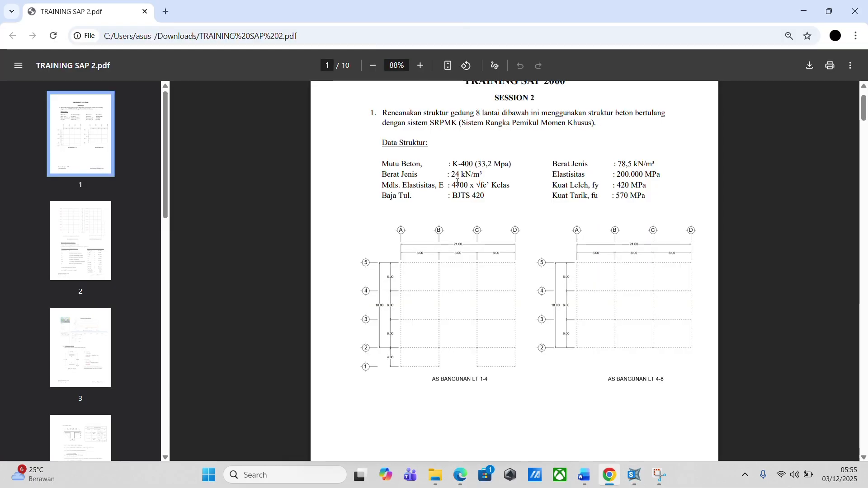
left_click(635, 474)
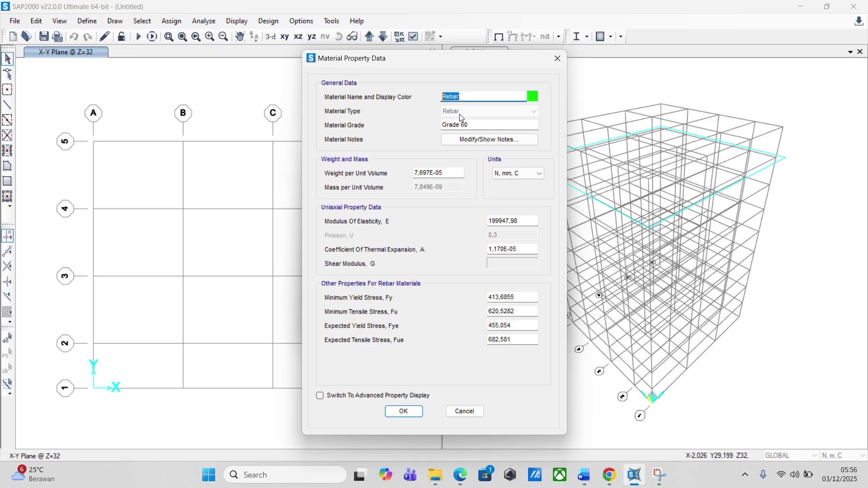
type("BJTS 420")
key("Tab")
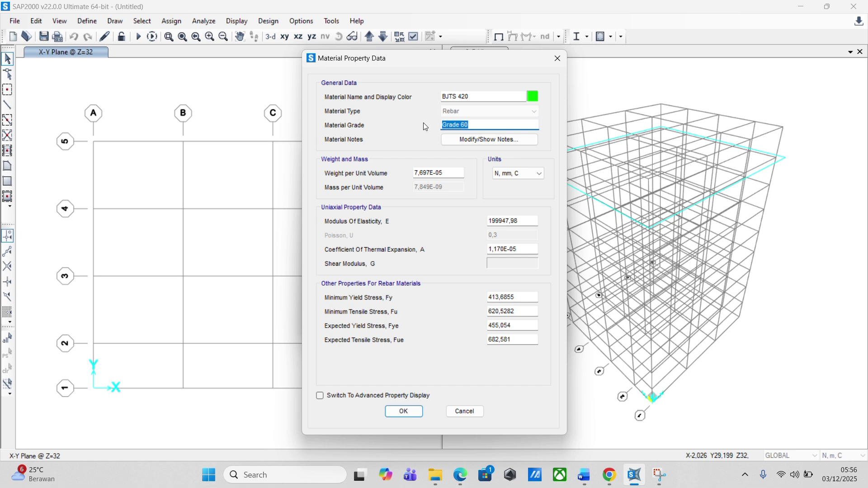
type("420")
Switch the rebar material's units to KN, m, C and set its weight per unit volume to 78,5.
left_click(511, 173)
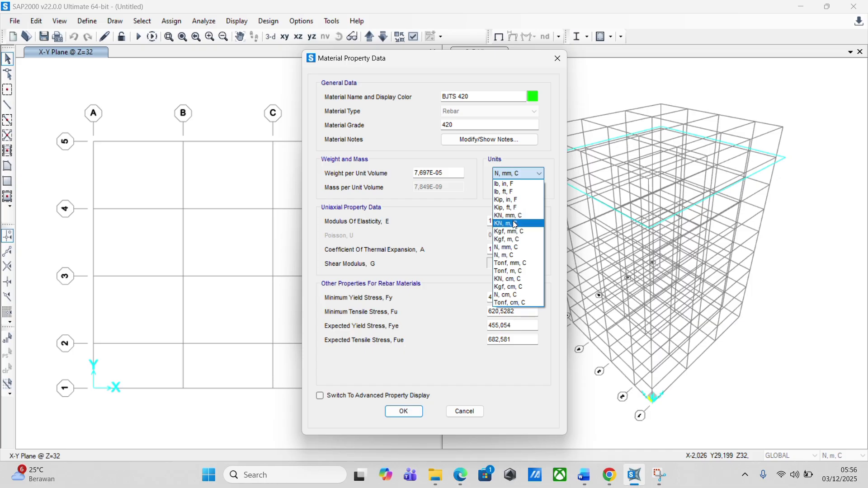
left_click(515, 224)
double_click(443, 173)
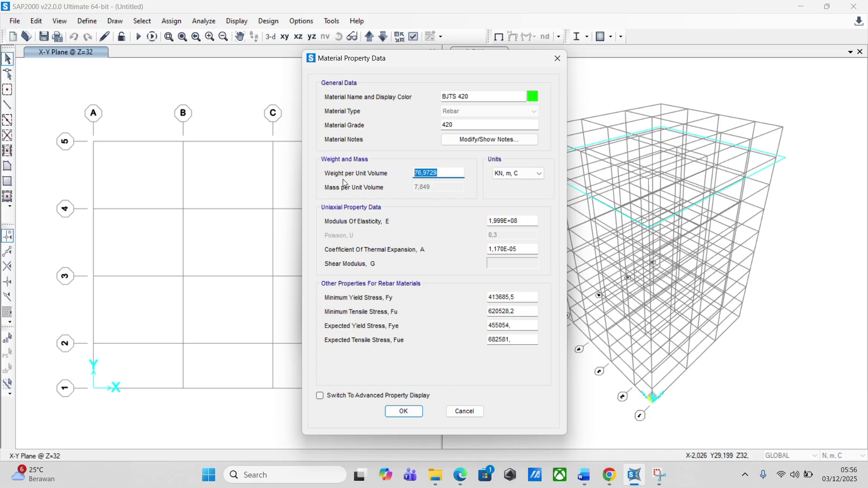
type("78,5")
Return the rebar material's units to N, mm, C and set its modulus of elasticity to 200000.
left_click(533, 173)
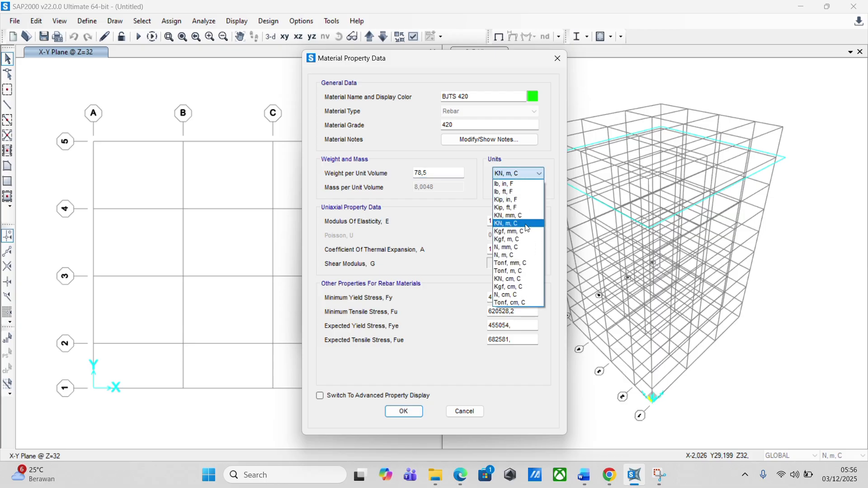
left_click(524, 247)
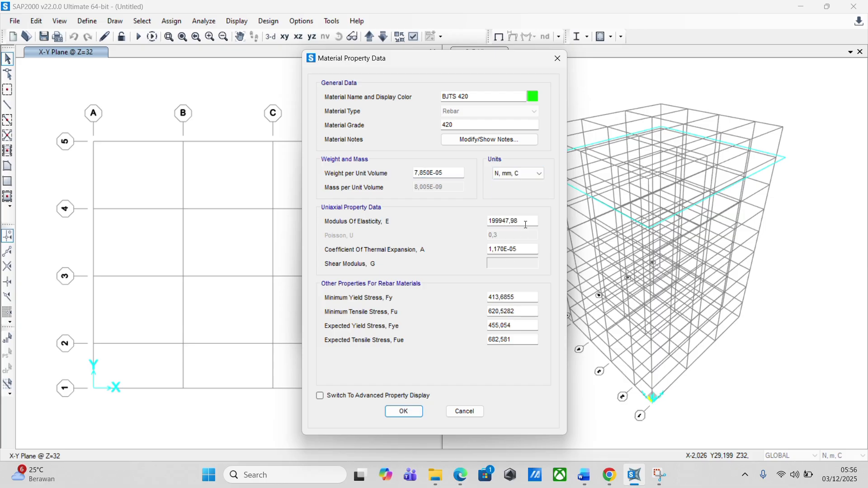
left_click_drag(527, 222, 463, 225)
type("200000")
key("Left")
key("Left")
key("Left")
Set the minimum and expected yield stresses to 420 and both tensile stresses to 570, then accept the BJTS 420 material and the materials list.
left_click(530, 296)
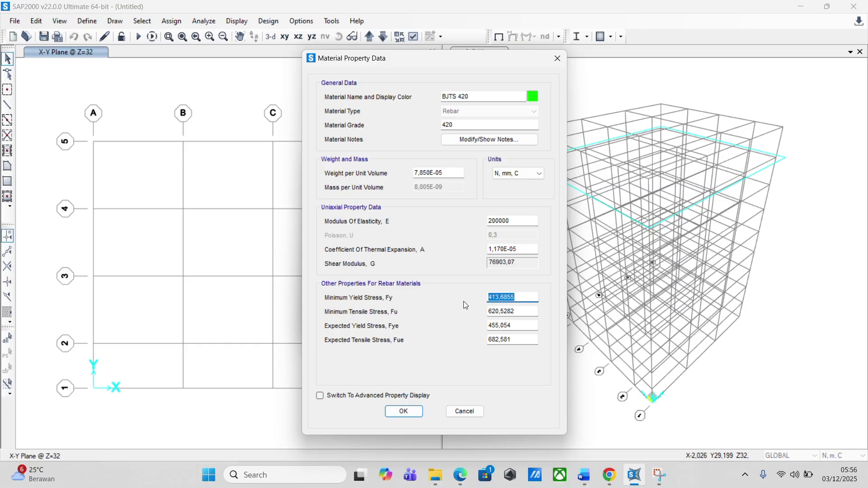
type("420")
left_click(522, 313)
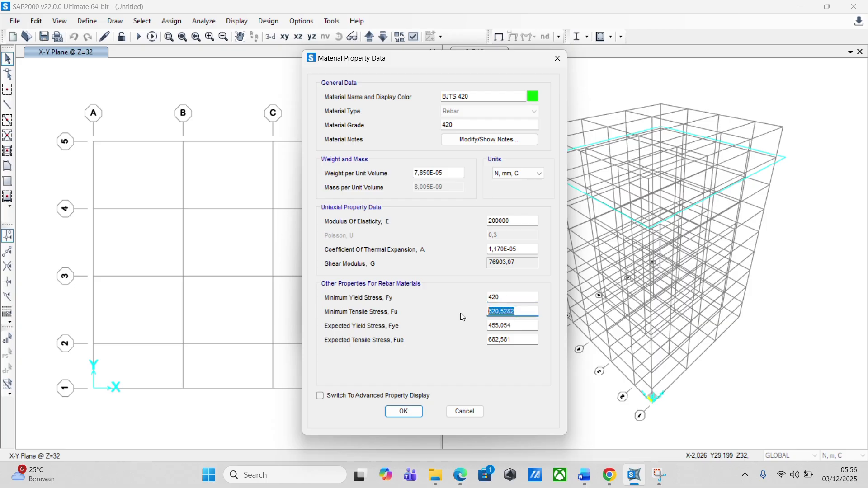
type("570")
key("Tab")
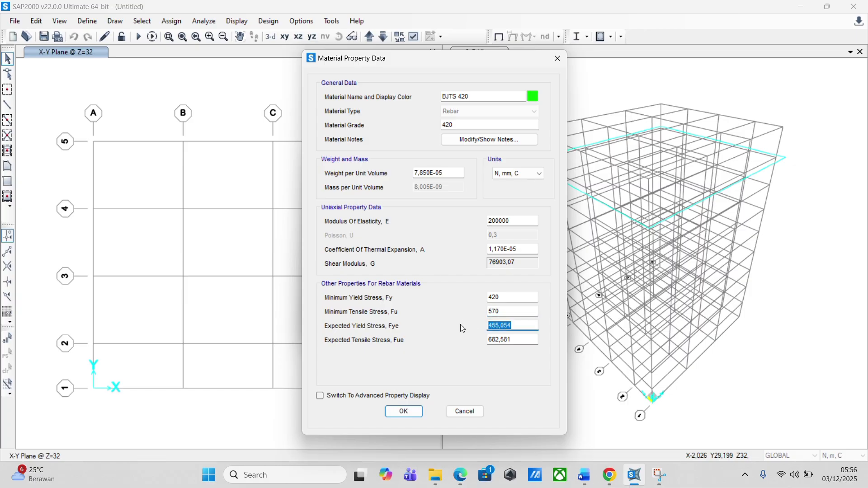
type("420")
key("Tab")
type("570")
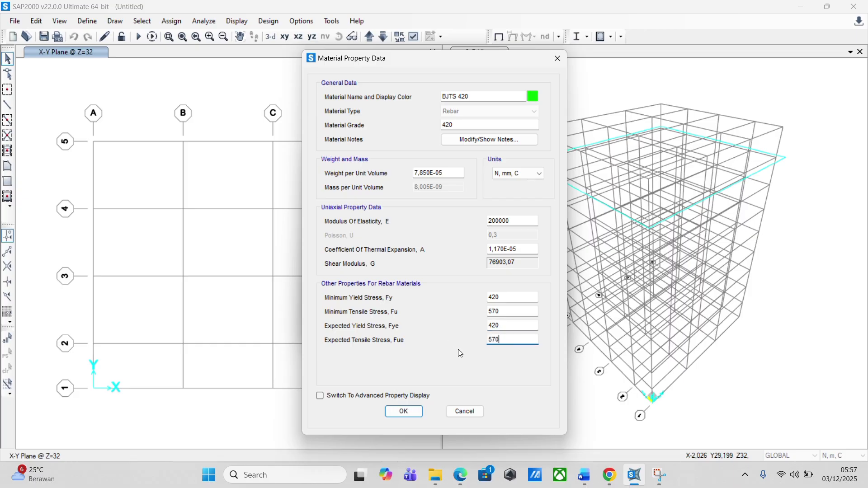
left_click(404, 411)
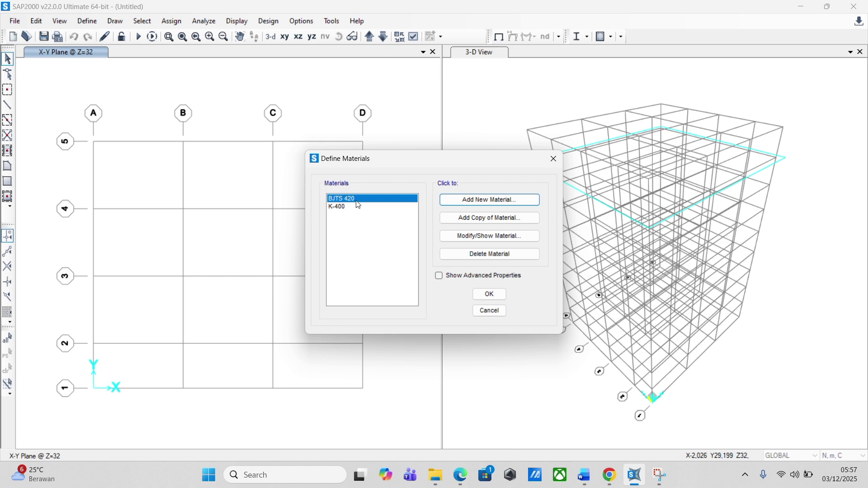
left_click(483, 295)
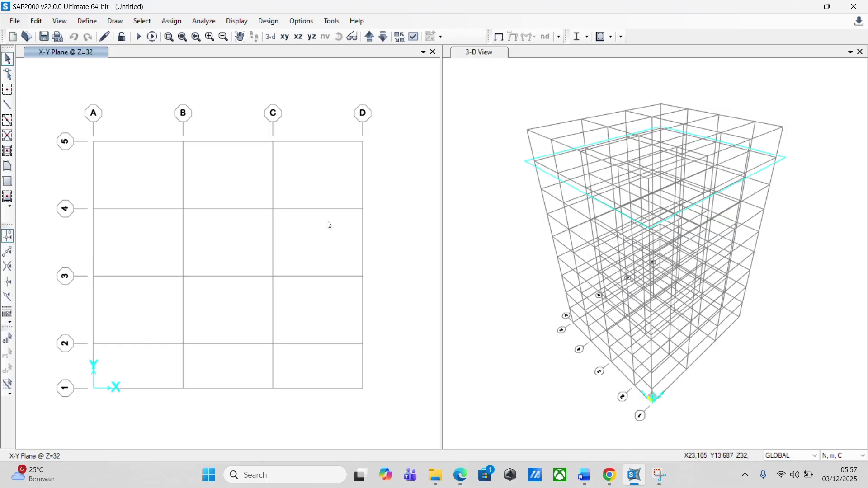
left_click(83, 24)
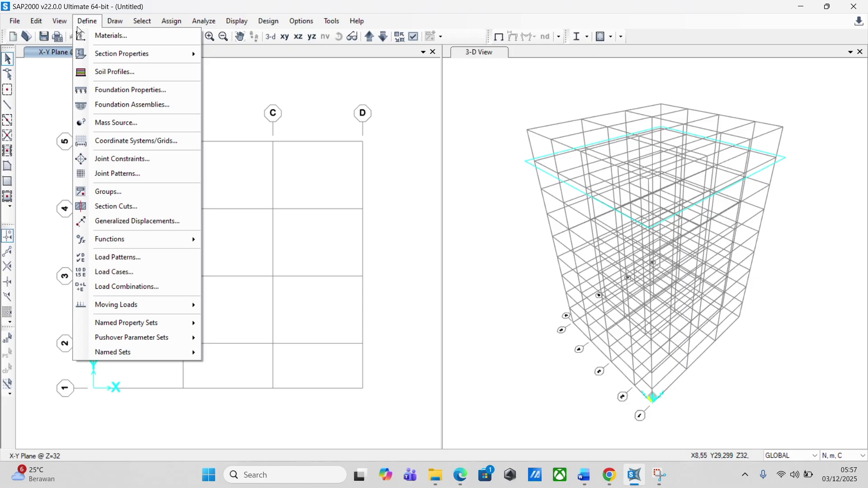
left_click(88, 18)
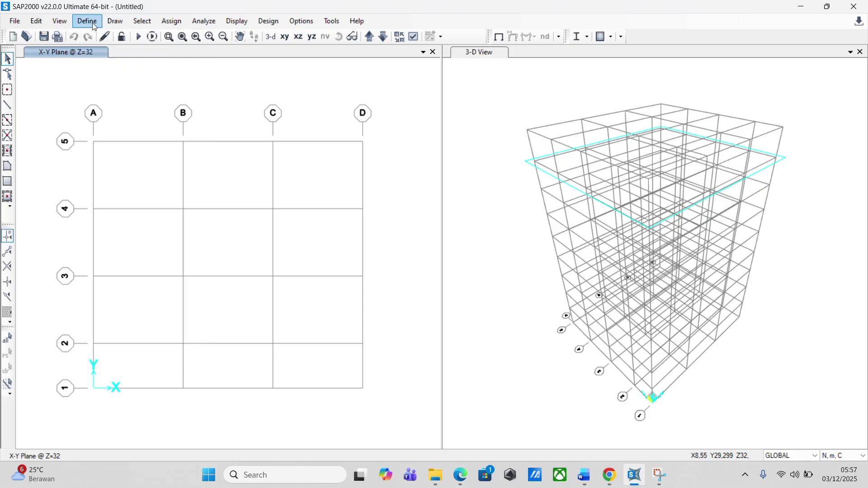
left_click(92, 22)
mouse_move(166, 63)
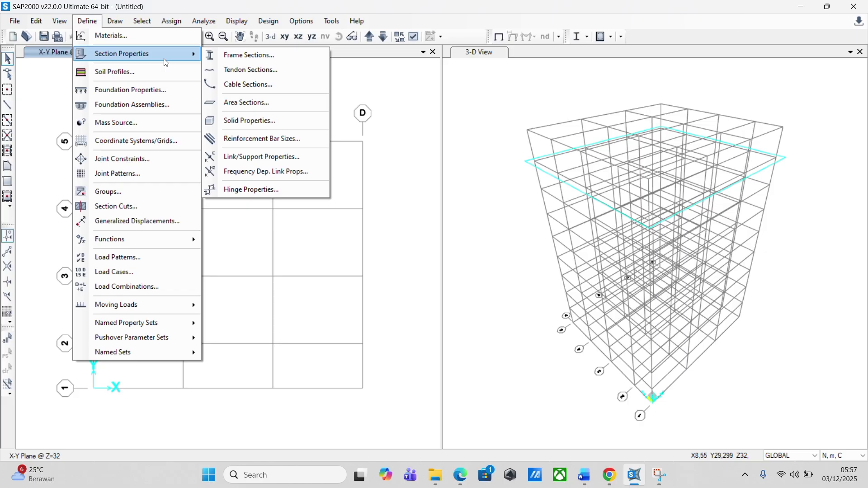
left_click(235, 56)
left_click(490, 167)
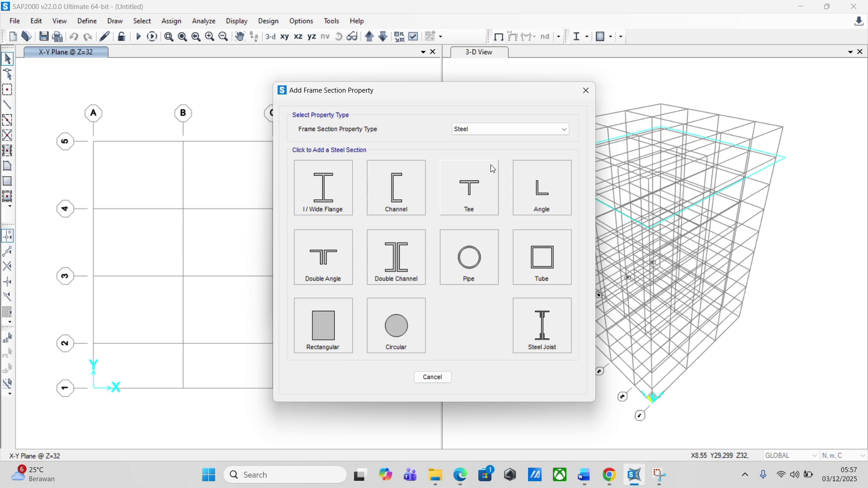
left_click(514, 129)
left_click(477, 159)
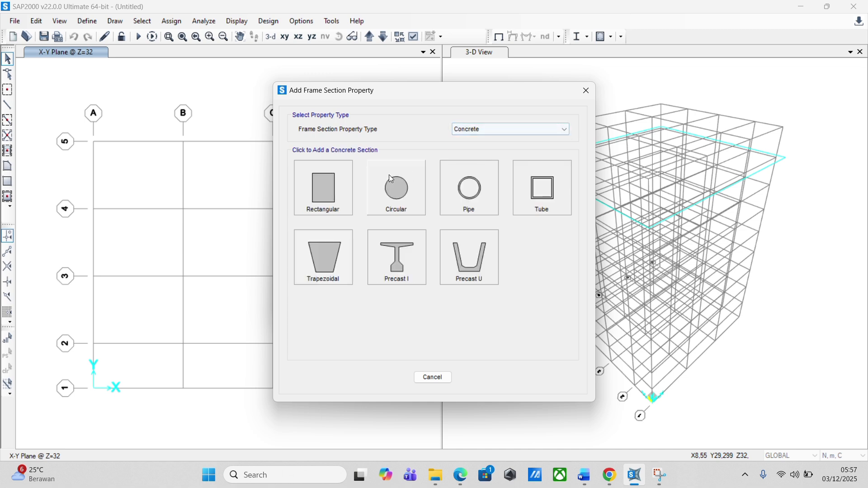
left_click(334, 191)
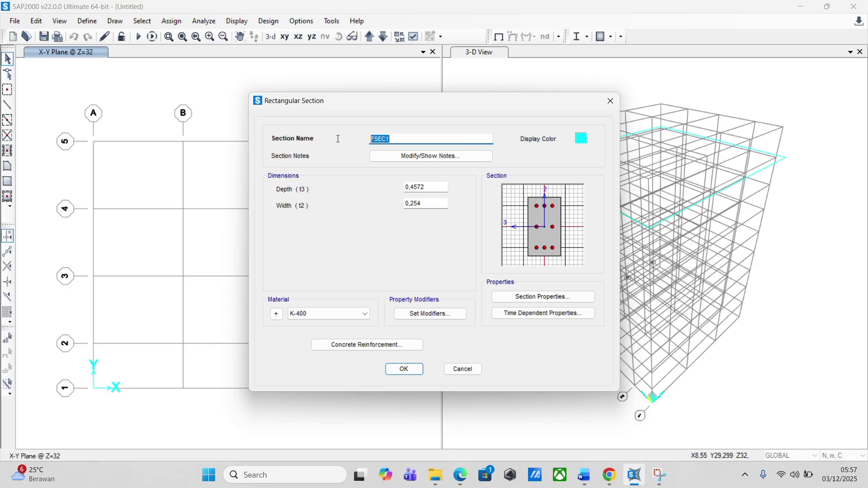
type("B")
type("1")
type(" 40")
type("?")
type("70")
key("BackSpace")
key("BackSpace")
key("BackSpace")
type("/70")
left_click_drag(436, 187, 359, 190)
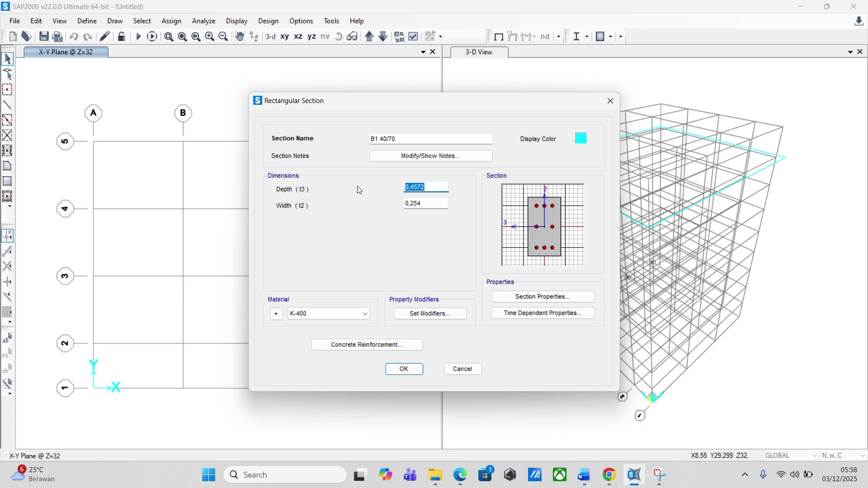
type("4")
left_click(610, 101)
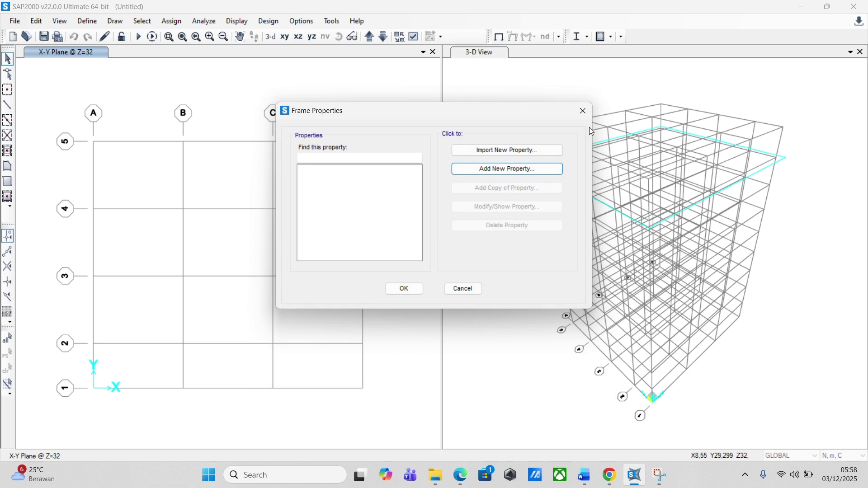
left_click(583, 111)
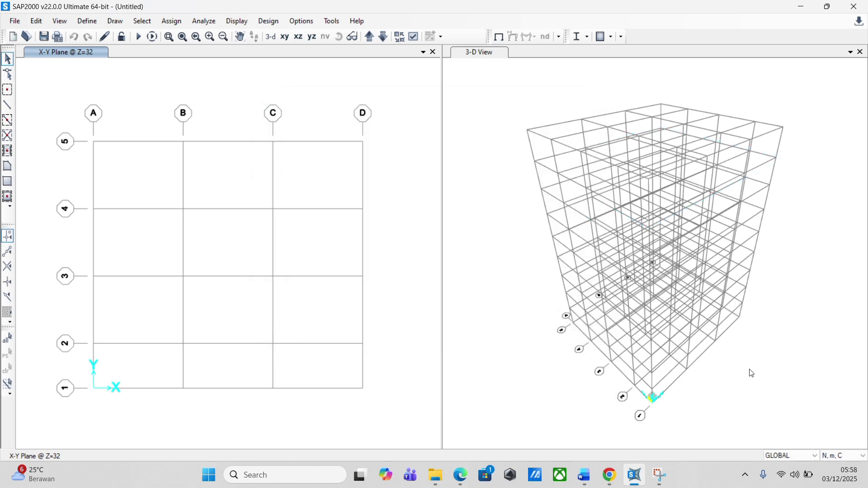
Set the model's current units to N, mm, C.
left_click(838, 455)
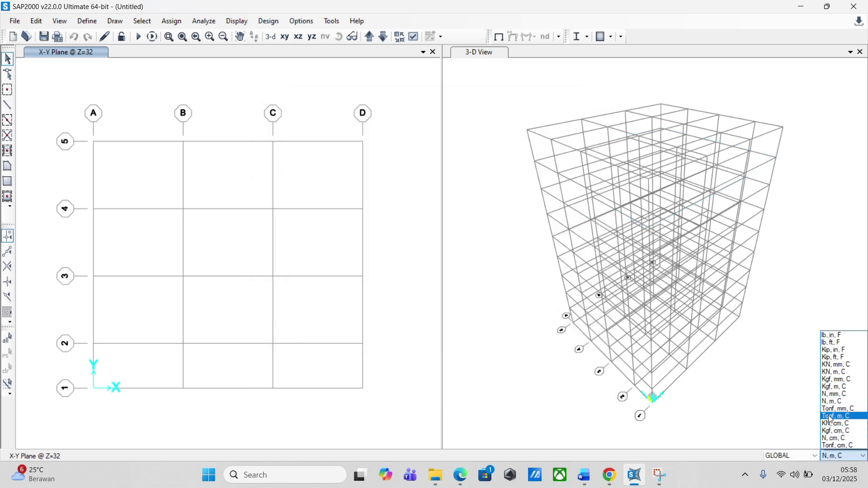
left_click(830, 399)
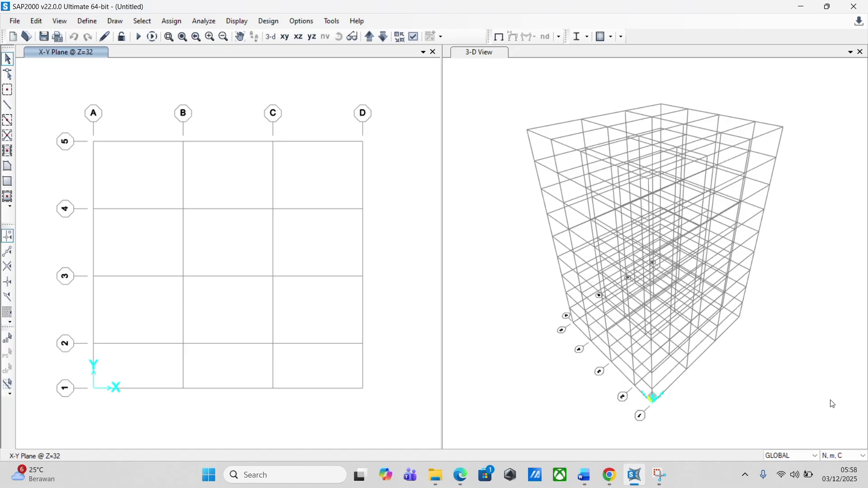
left_click(834, 455)
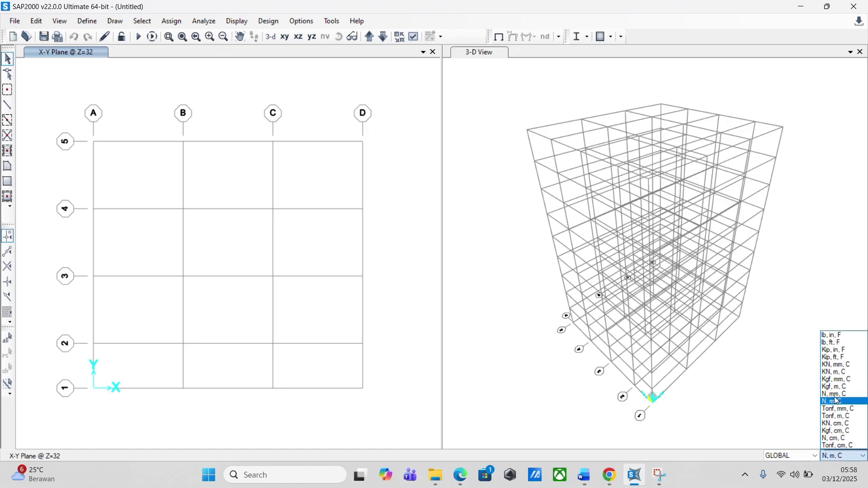
left_click(834, 397)
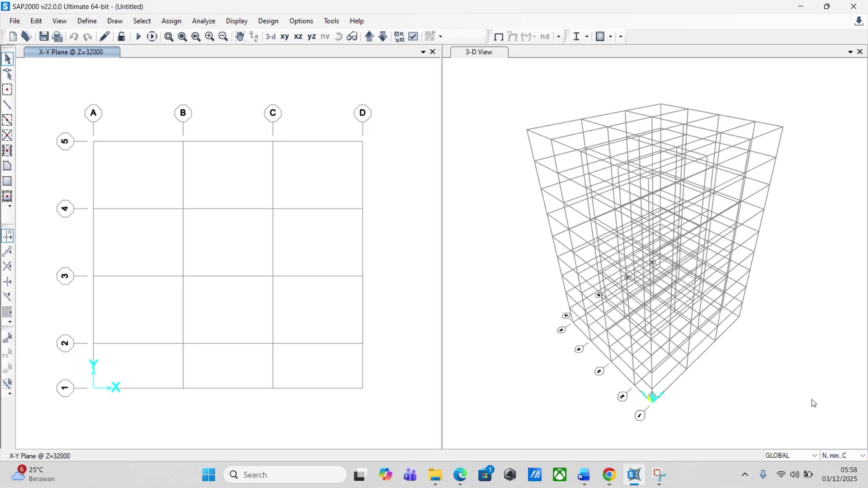
Start a new rectangular frame section property of type Concrete.
left_click(97, 24)
mouse_move(118, 56)
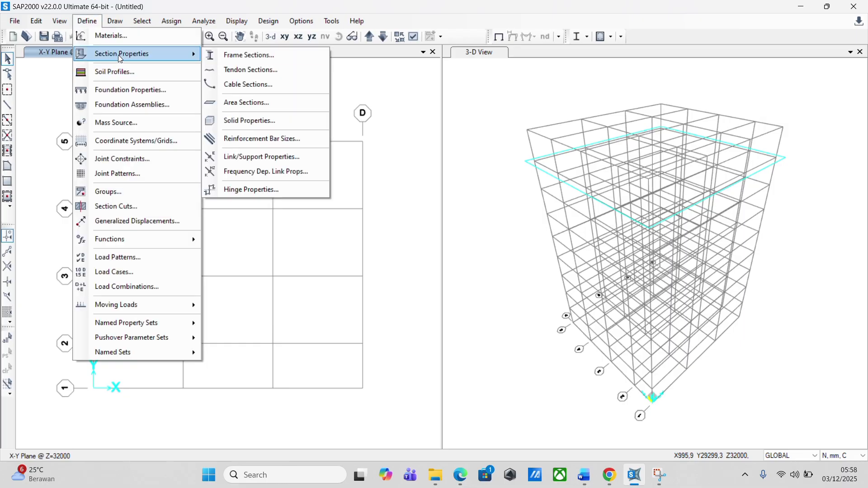
left_click(262, 55)
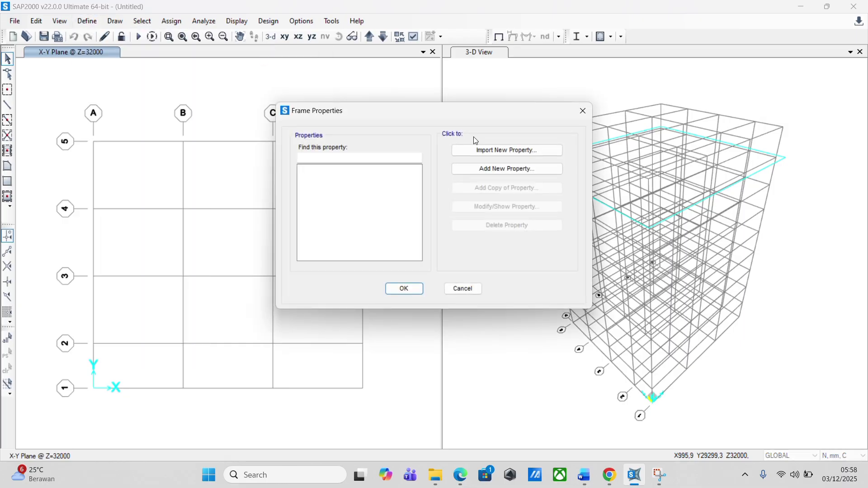
left_click(512, 169)
left_click(502, 130)
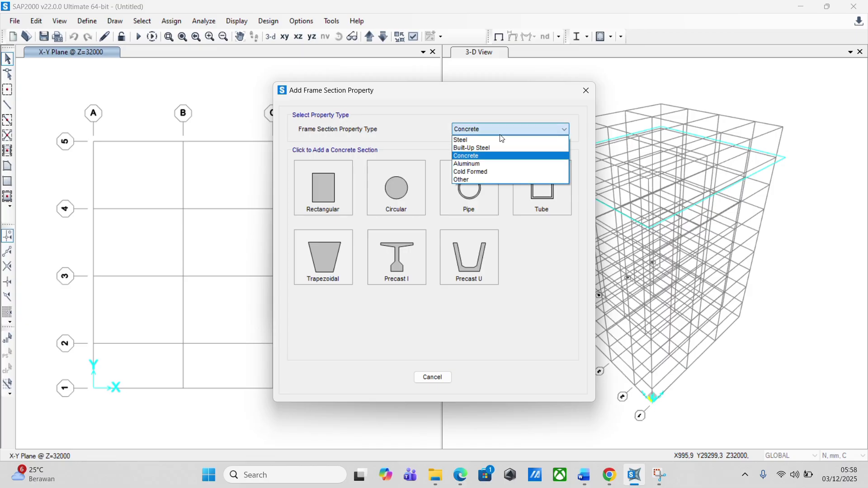
left_click(495, 156)
left_click(323, 187)
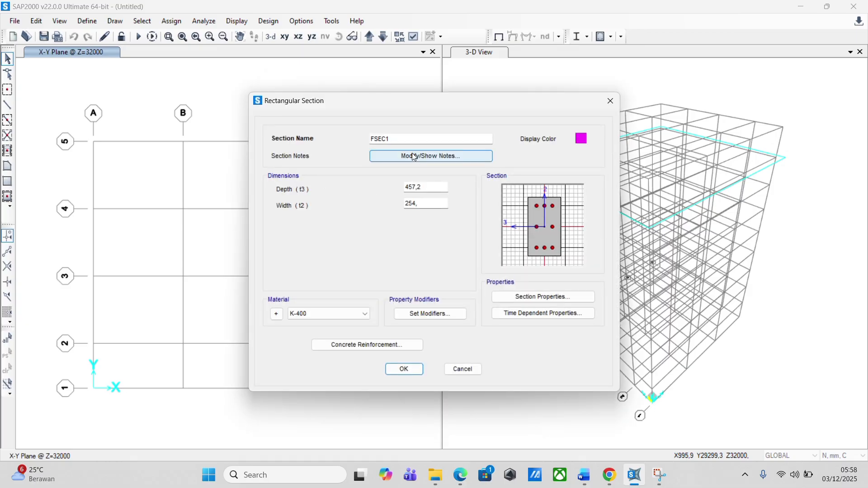
Name the section B1 40/70 and define it with a depth of 700, a width of 400 and material K-400.
double_click(367, 139)
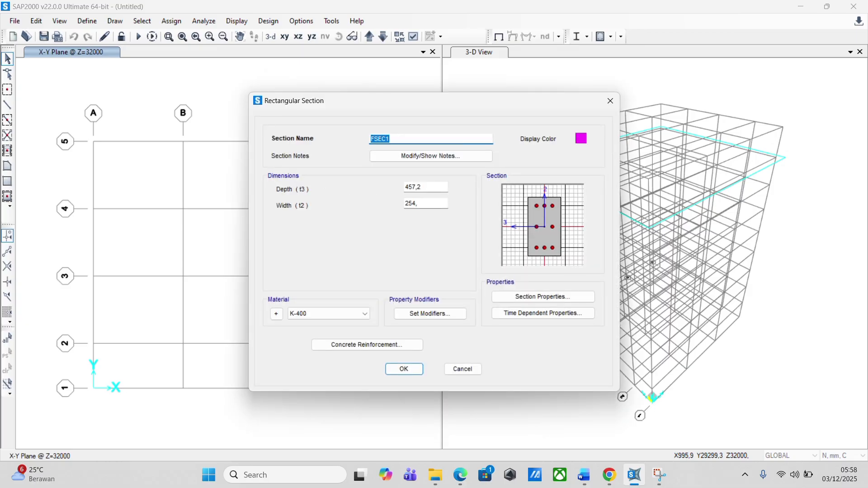
type("B1 40/70")
double_click(434, 190)
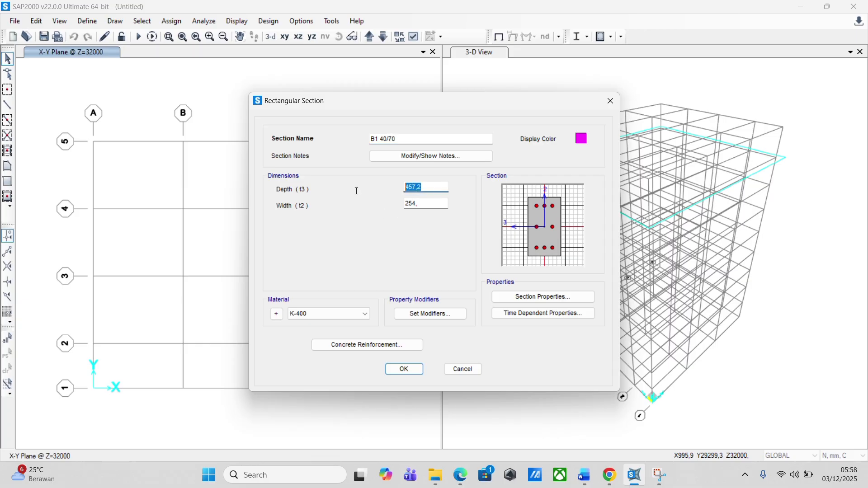
type("700")
double_click(425, 203)
type("400")
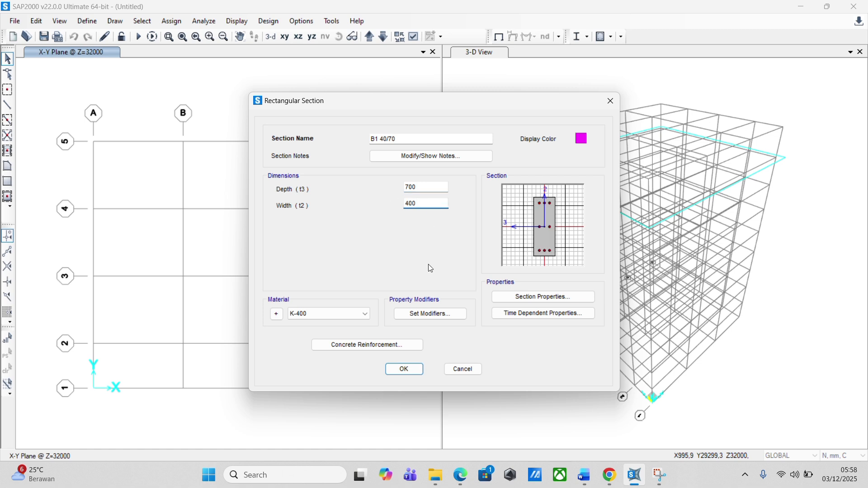
left_click(361, 318)
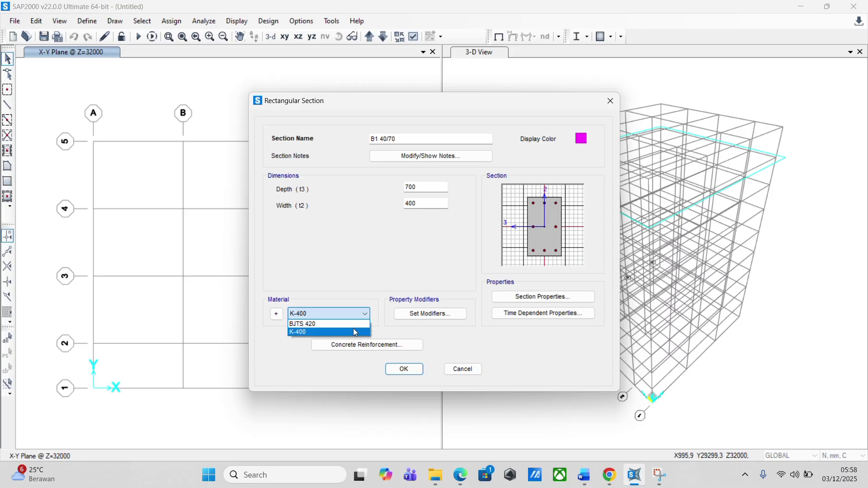
left_click(354, 332)
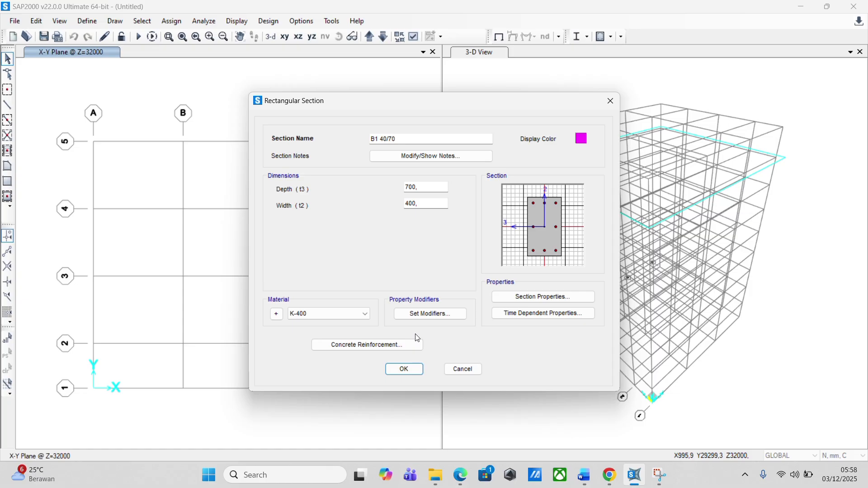
Set the B1 40/70 reinforcement to Beam (M3 Design Only) with top and bottom concrete cover of 40.
left_click(401, 348)
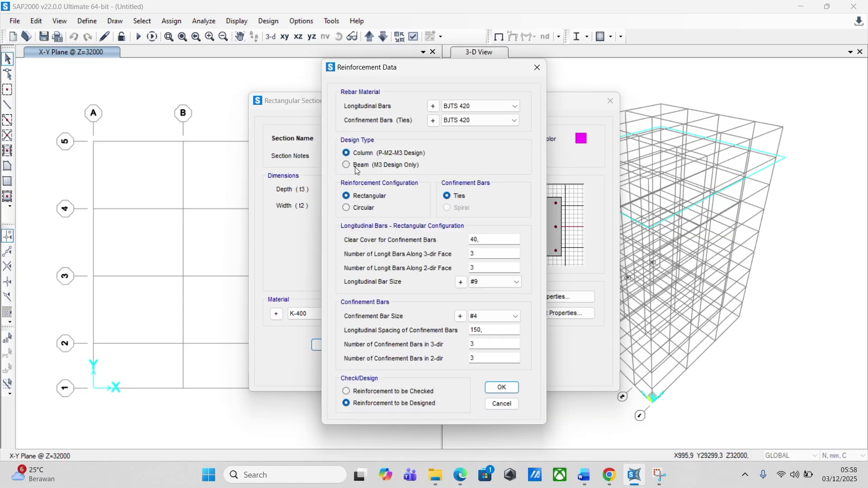
left_click_drag(457, 70, 255, 93)
left_click(172, 188)
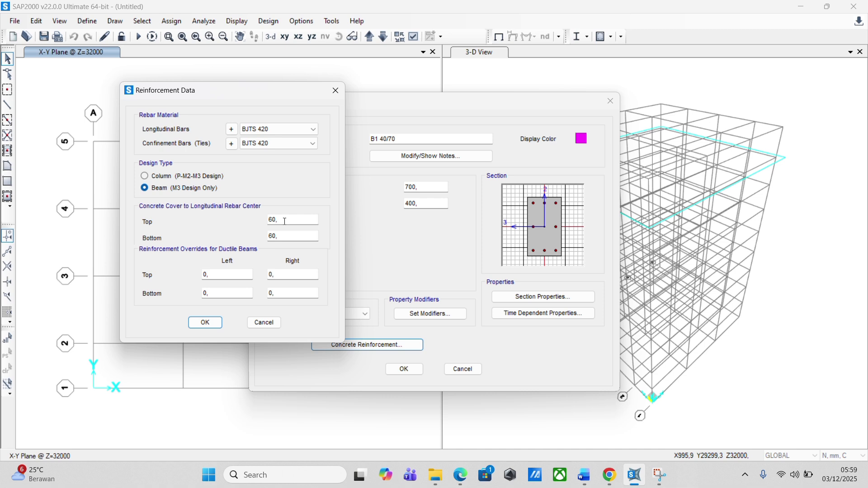
left_click_drag(285, 222, 237, 234)
type("4040")
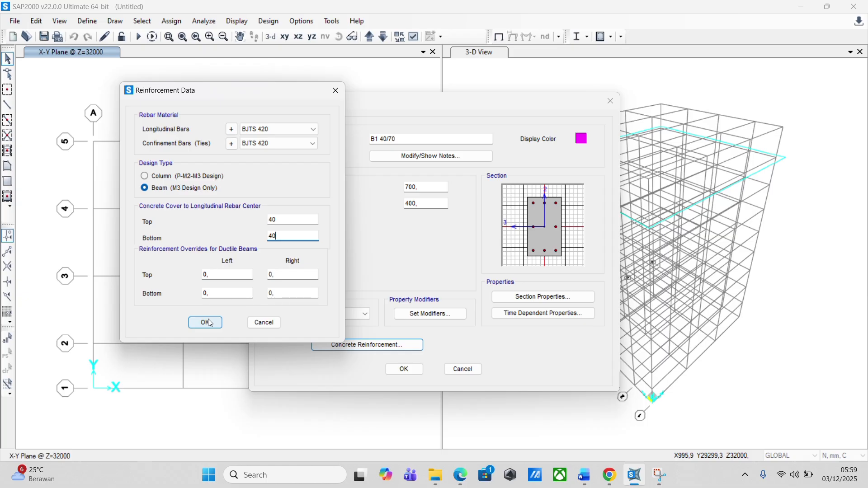
Check the structural data in the training PDF, select BJTS 420 for the longitudinal bars in SAP2000 and accept the reinforcement data.
left_click(609, 475)
left_click(633, 477)
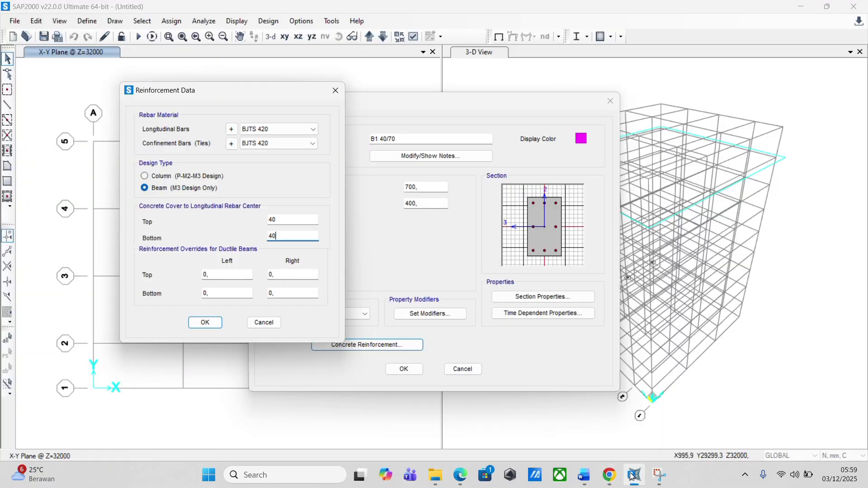
left_click(608, 480)
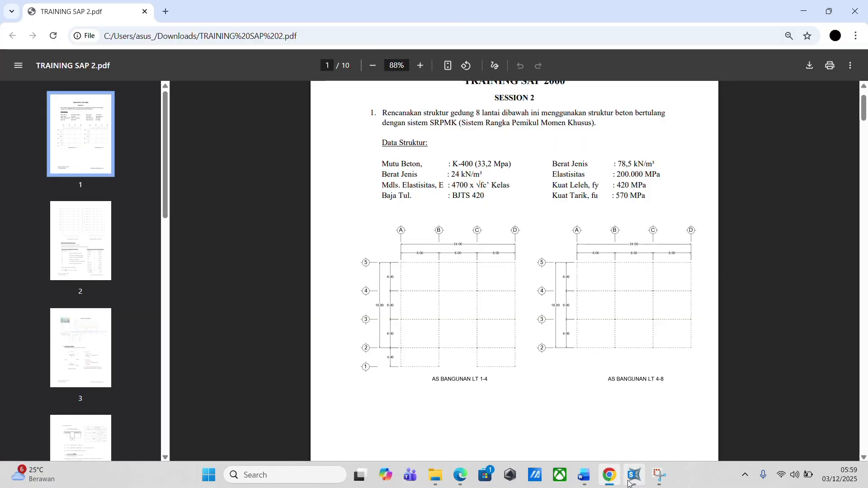
mouse_move(630, 484)
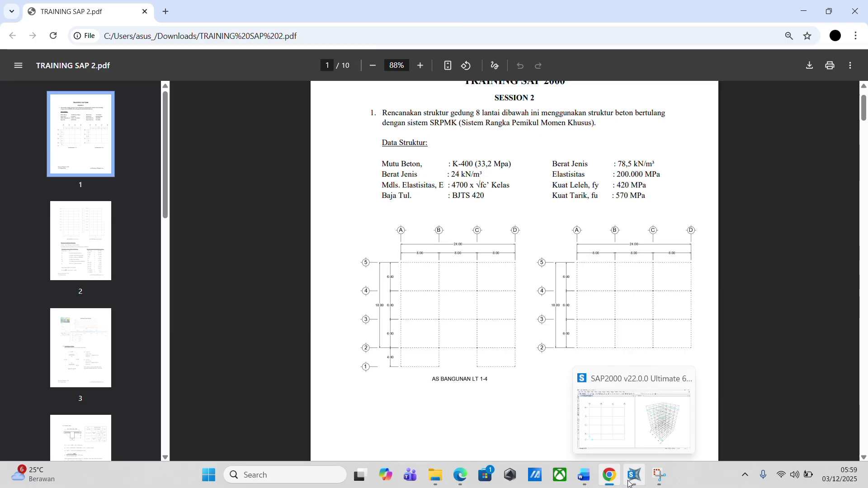
left_click(630, 483)
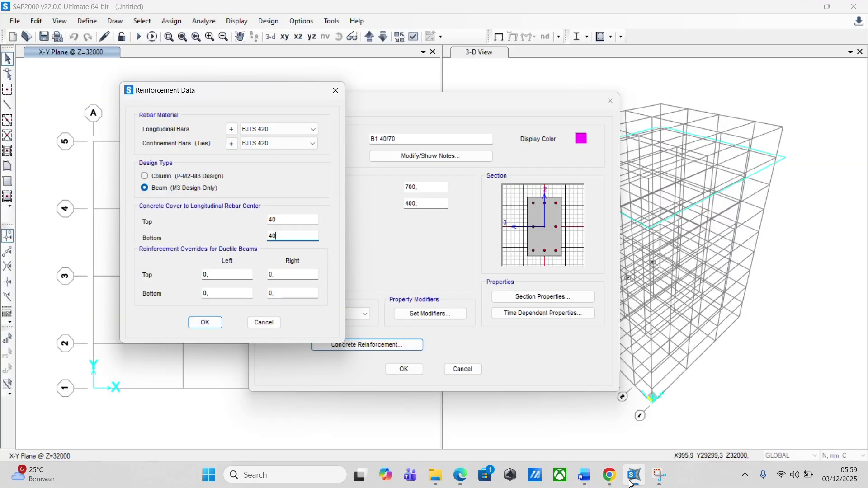
left_click(303, 133)
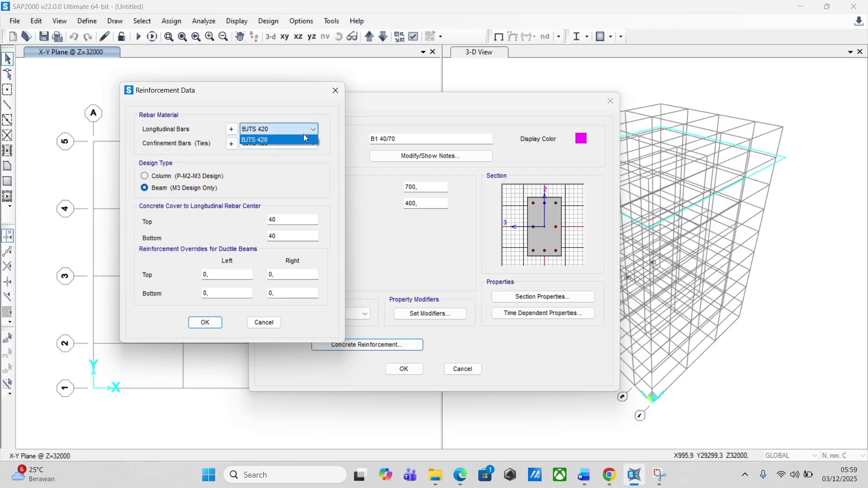
left_click(304, 137)
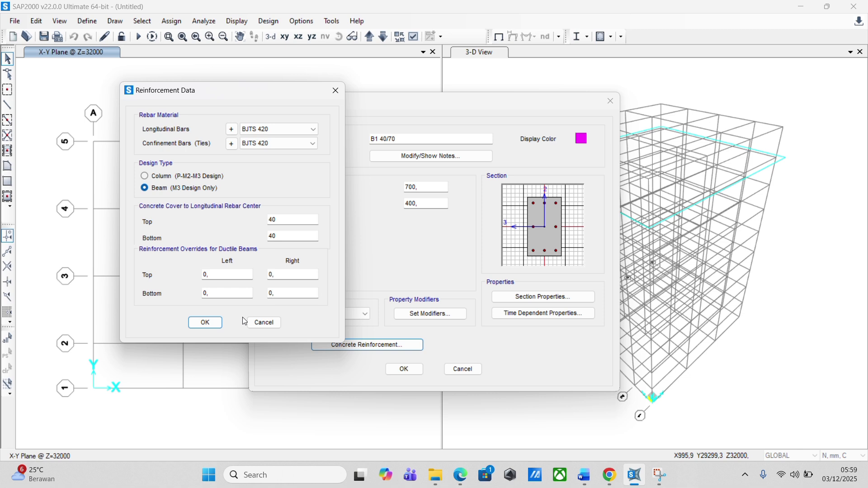
left_click(205, 323)
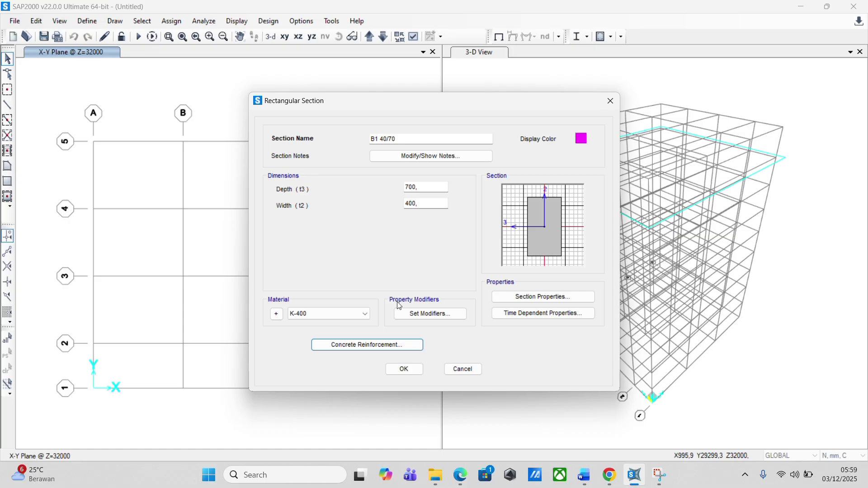
Set the beam section's moment of inertia modifiers about the 2 and 3 axes to 0,25.
left_click(441, 319)
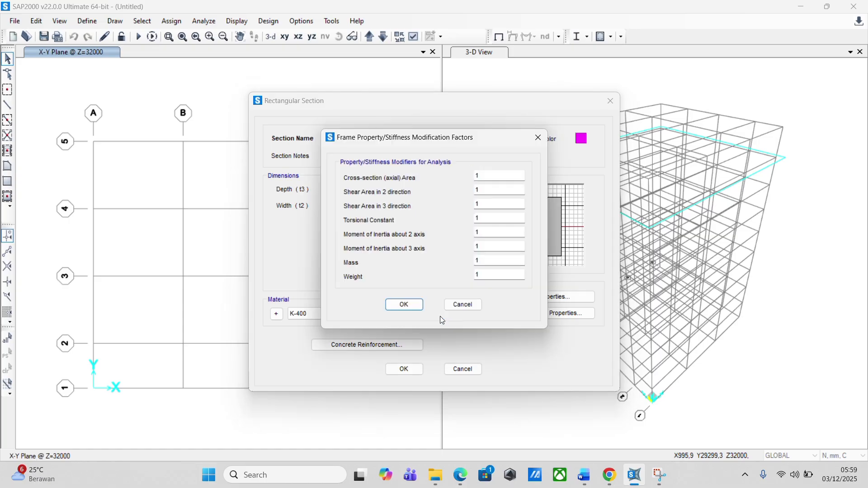
double_click(478, 235)
type("0,25")
double_click(490, 247)
type("0,25")
left_click(409, 307)
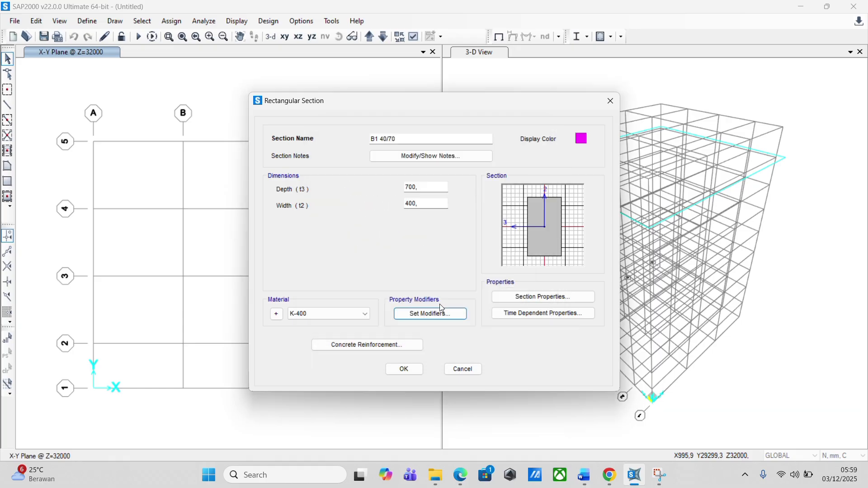
Change the beam section's display color to bright green and accept the B1 40/70 section.
left_click(582, 139)
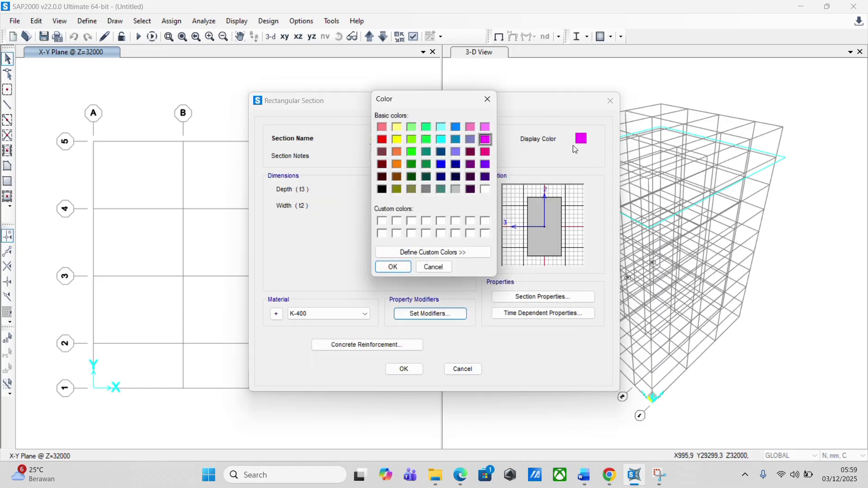
left_click(411, 152)
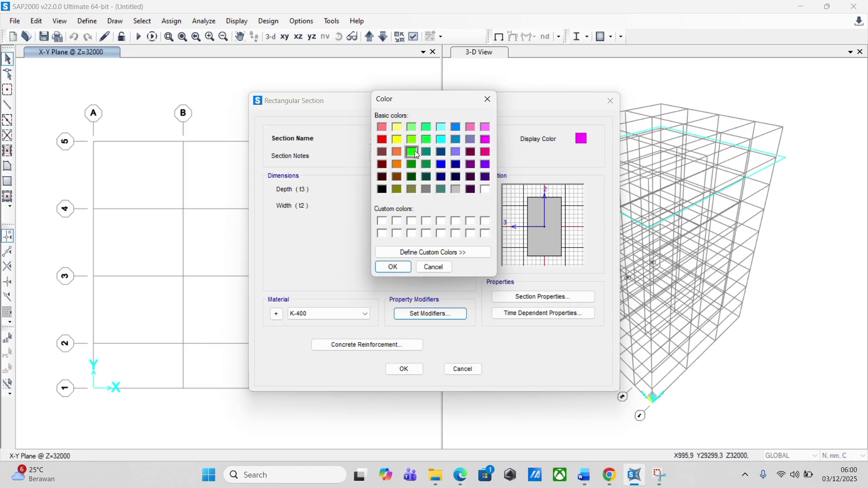
left_click(404, 270)
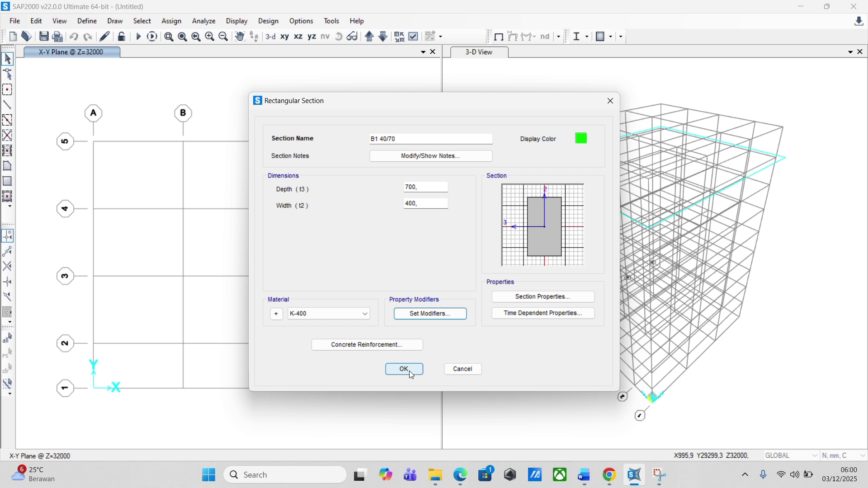
left_click(411, 374)
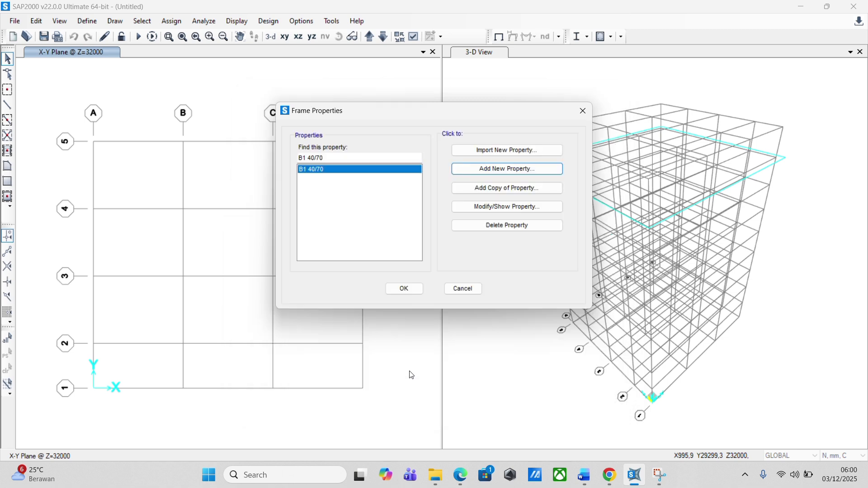
Add a copy of B1 40/70 named K1 90/90 with a depth of 900 and a width of 900.
left_click(471, 211)
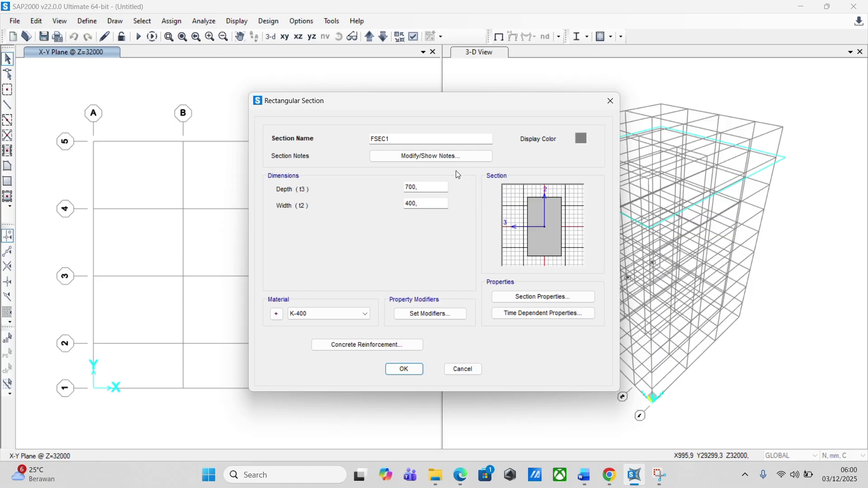
left_click_drag(450, 143, 364, 145)
type("K1 90/90")
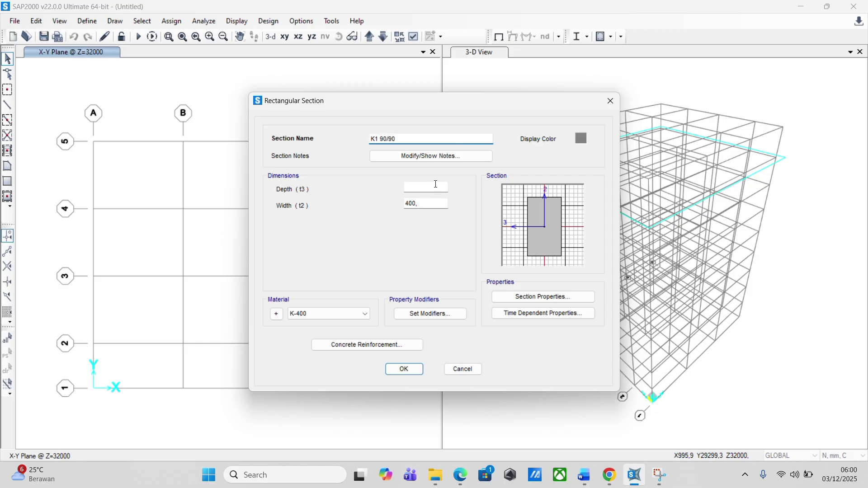
key("Tab")
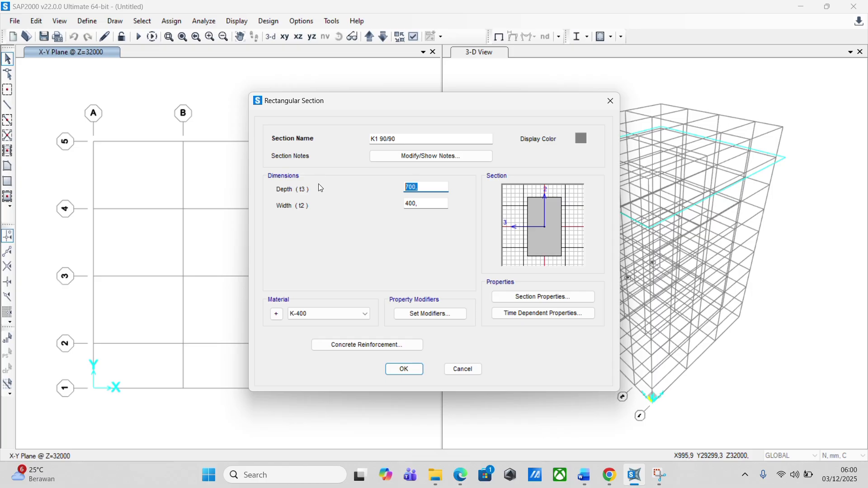
type("900")
left_click_drag(434, 206, 402, 206)
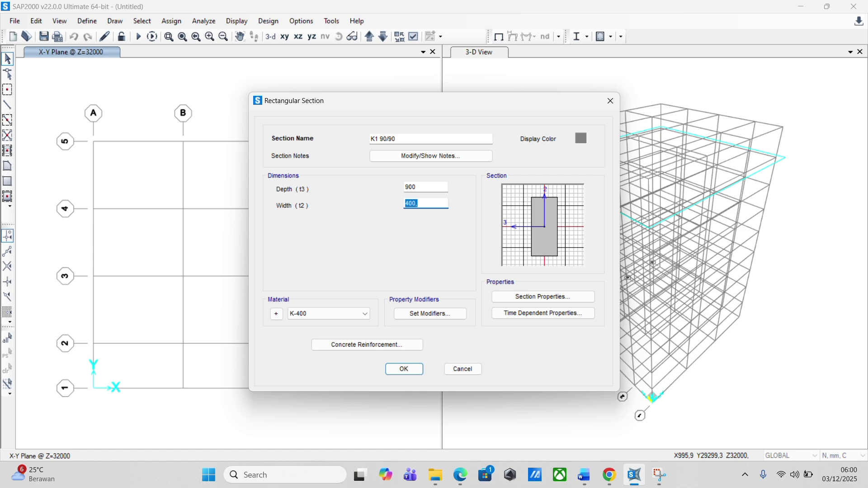
type("900")
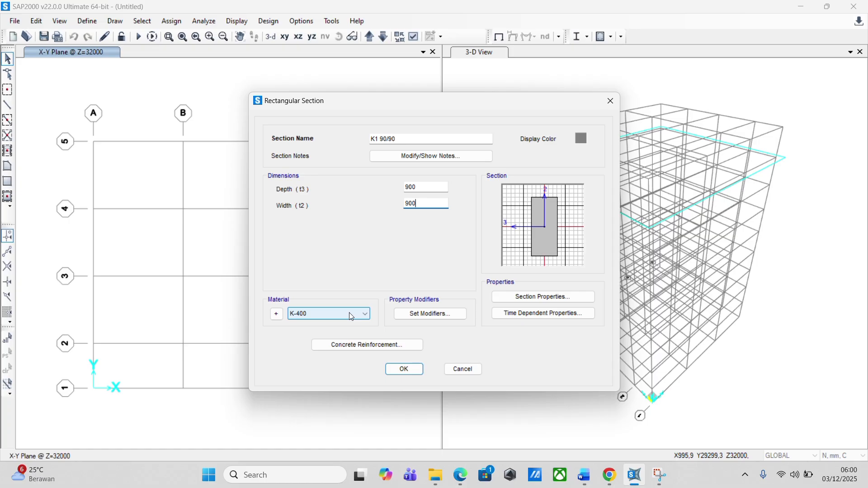
Set the K1 90/90 section's moment of inertia modifiers about the 2 and 3 axes to 0,7.
left_click(423, 314)
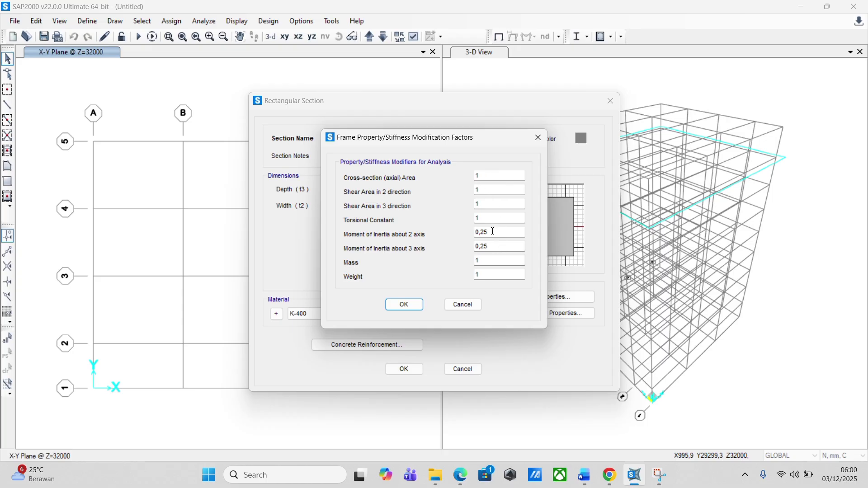
mouse_move(493, 232)
left_mouse_down()
mouse_move(483, 231)
mouse_move(491, 248)
left_mouse_up()
type("7")
key("BackSpace")
type(",7")
left_click(416, 301)
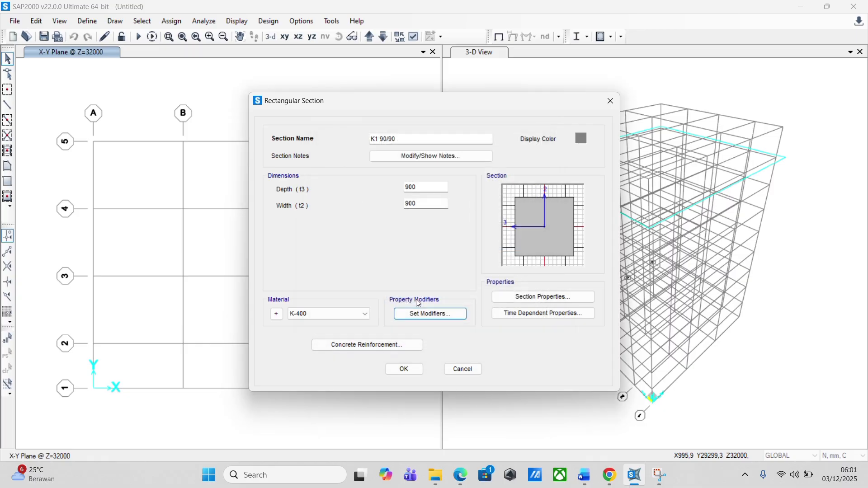
Set the K1 90/90 reinforcement to Column (P-M2-M3 Design) with a clear cover of 50 for confinement bars.
left_click(391, 346)
left_click(356, 152)
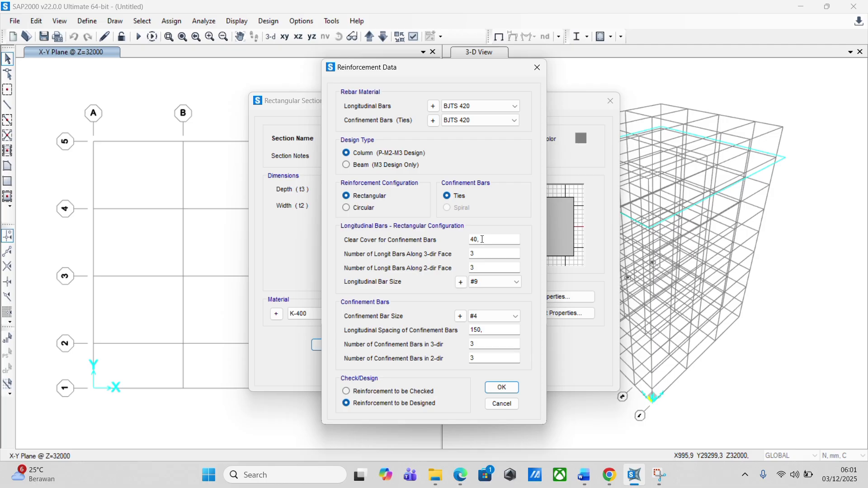
left_click_drag(482, 239, 464, 243)
type("50")
Consult the column detail on page 7 of the training PDF and set 7 longitudinal bars along both the 3-dir and 2-dir faces.
left_click(609, 477)
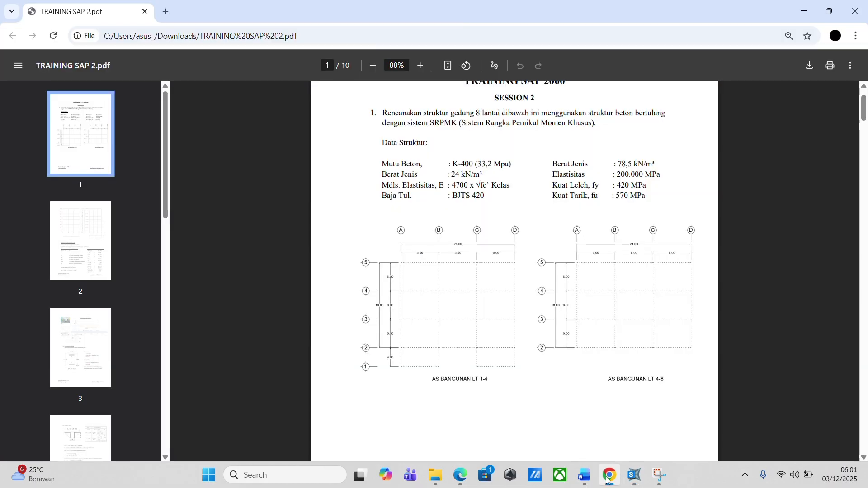
scroll(31, 292, "down", 3)
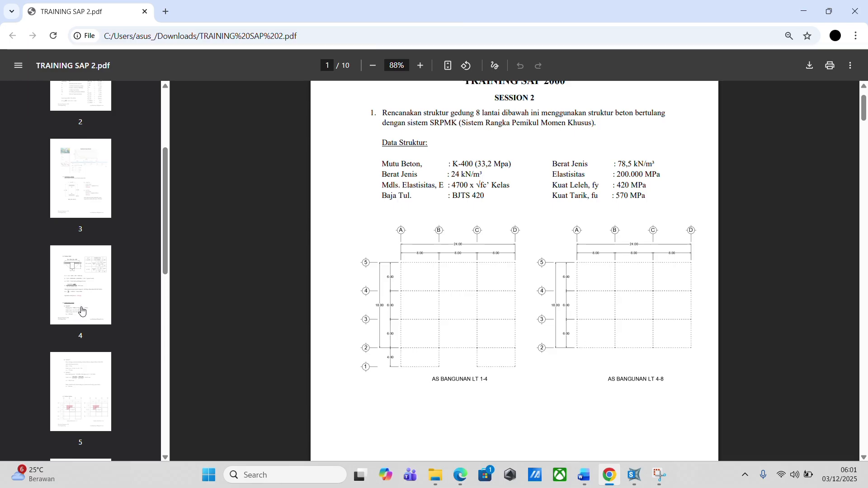
scroll(81, 312, "down", 6)
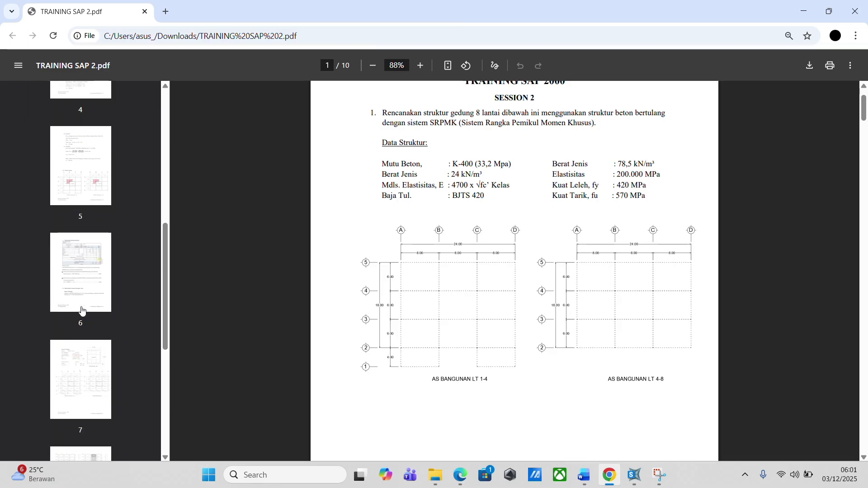
scroll(82, 312, "down", 1)
left_click(79, 311)
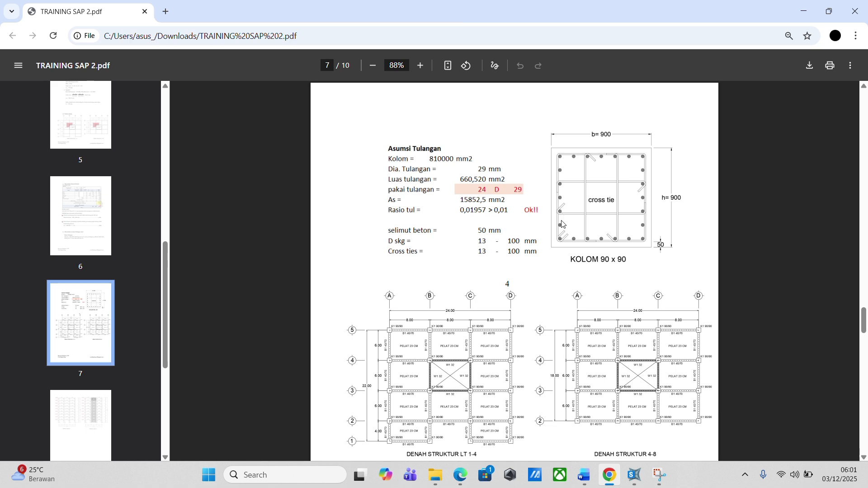
left_click(635, 475)
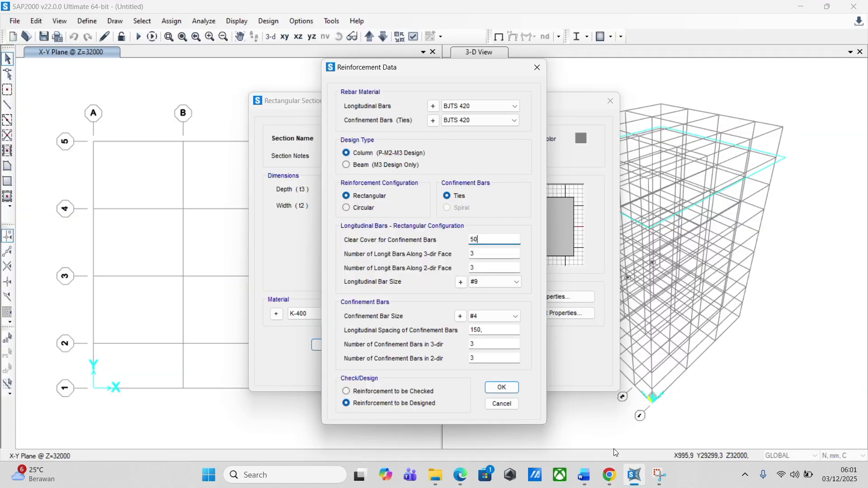
left_click(479, 253)
left_click(618, 476)
left_click(635, 475)
type("7")
key("Tab")
type("7")
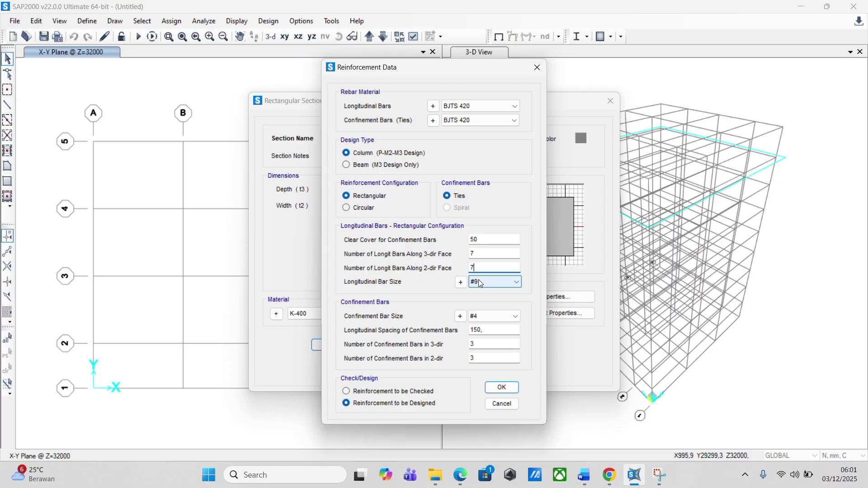
Add a reinforcing bar size with ID 29, area 0,25*pi()*29*29 and diameter 29, then accept the bar sizes.
left_click(480, 284)
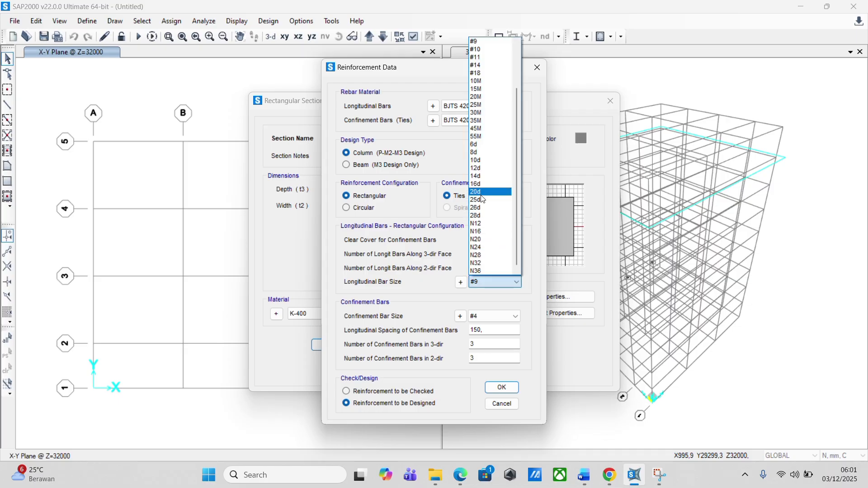
scroll(490, 113, "up", 2)
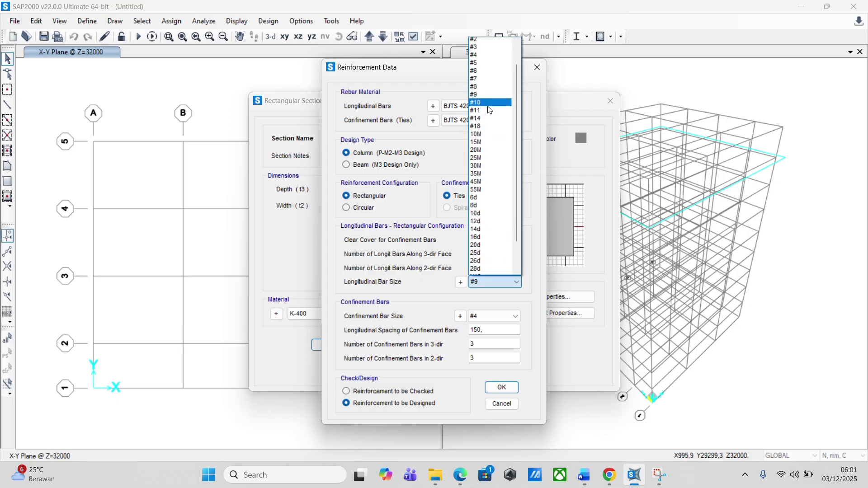
left_click(460, 282)
left_click(461, 283)
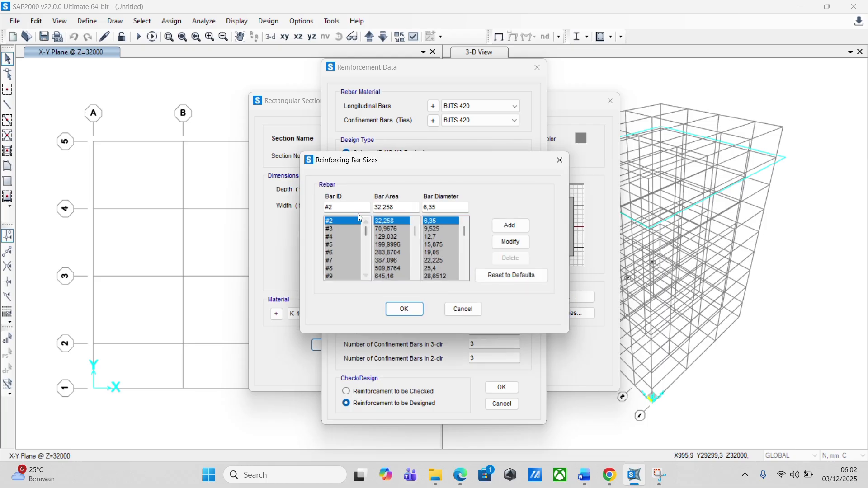
double_click(344, 207)
type("29")
key("Tab")
type("0,25")
type("*PI()")
key("BackSpace")
key("BackSpace")
key("BackSpace")
type("pi()*29*29")
key("Tab")
type("29")
left_click(510, 225)
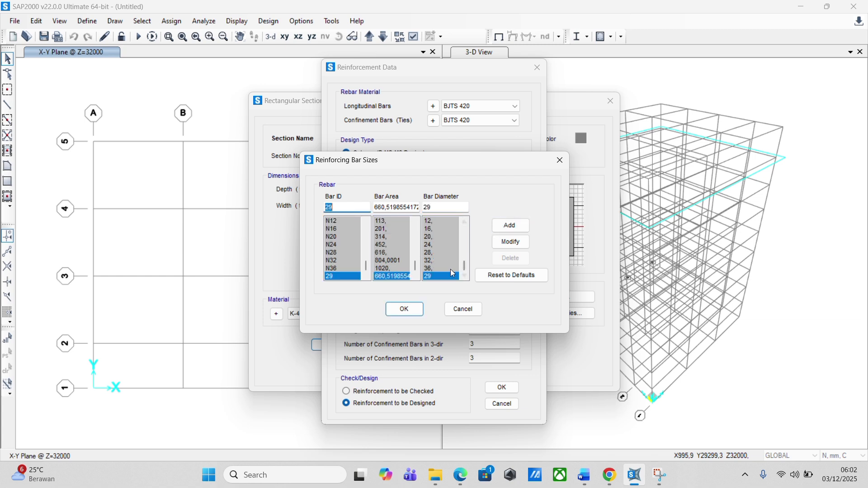
left_click(403, 309)
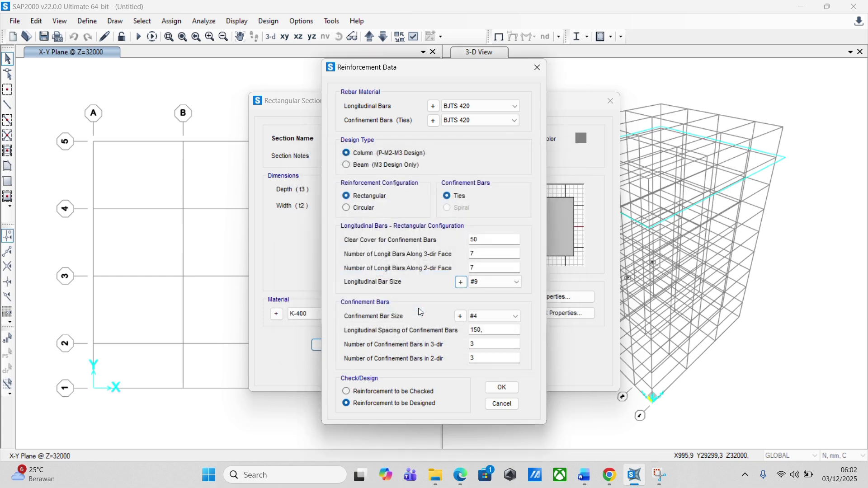
Rename the reinforcing bar size 29 as 29d and assign it as the K1 90/90 longitudinal bar size.
left_click(491, 286)
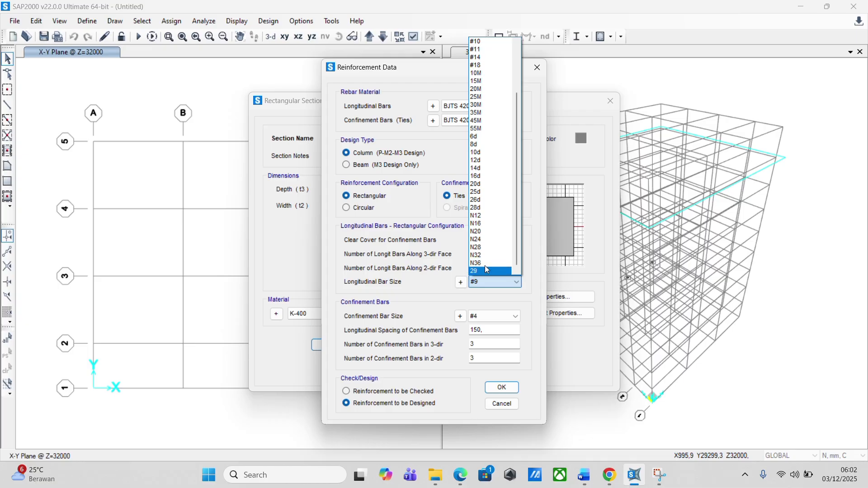
left_click(485, 269)
left_click(461, 283)
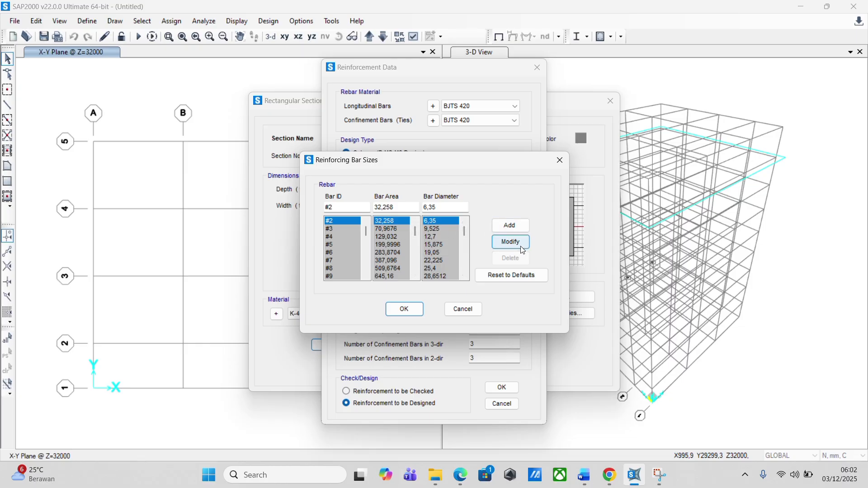
scroll(411, 249, "down", 5)
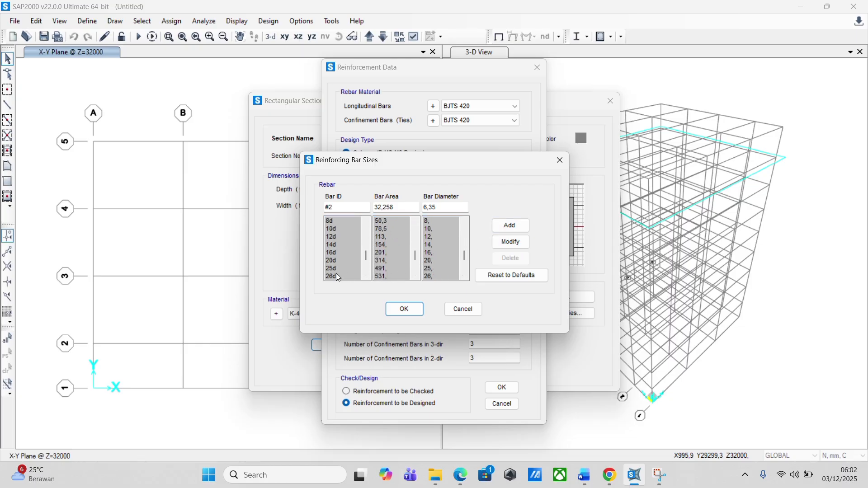
scroll(336, 273, "down", 1)
scroll(338, 245, "down", 2)
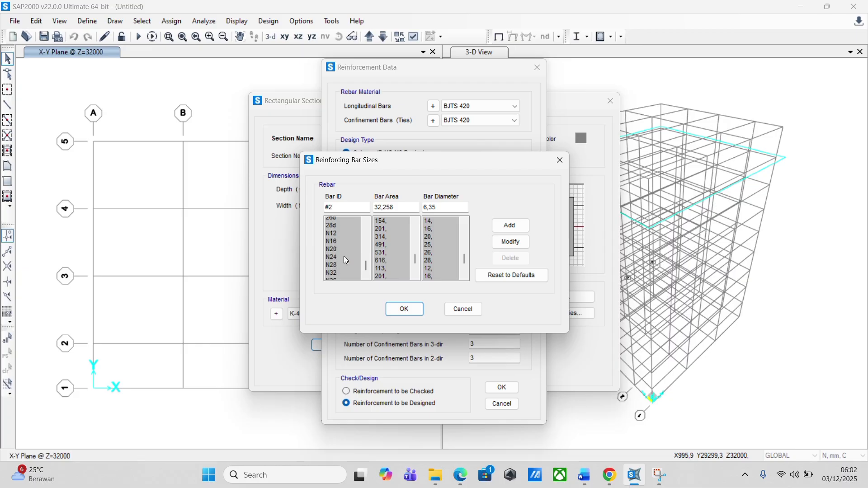
left_click(349, 275)
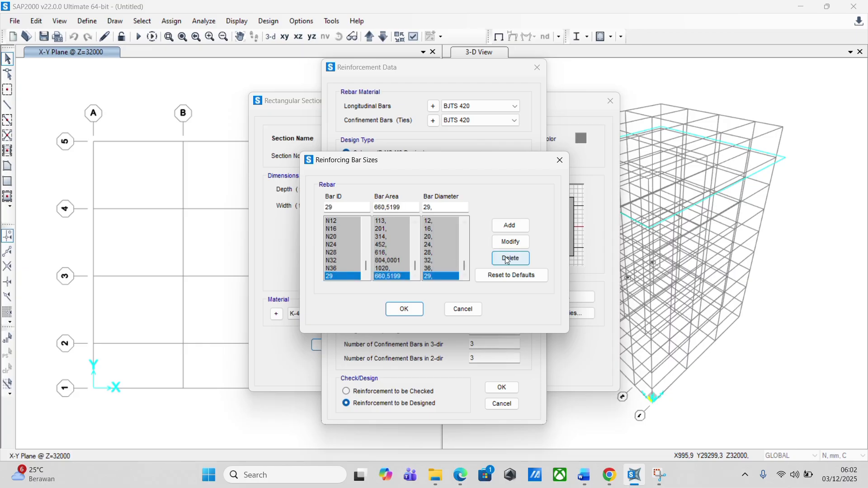
double_click(339, 211)
left_click(338, 211)
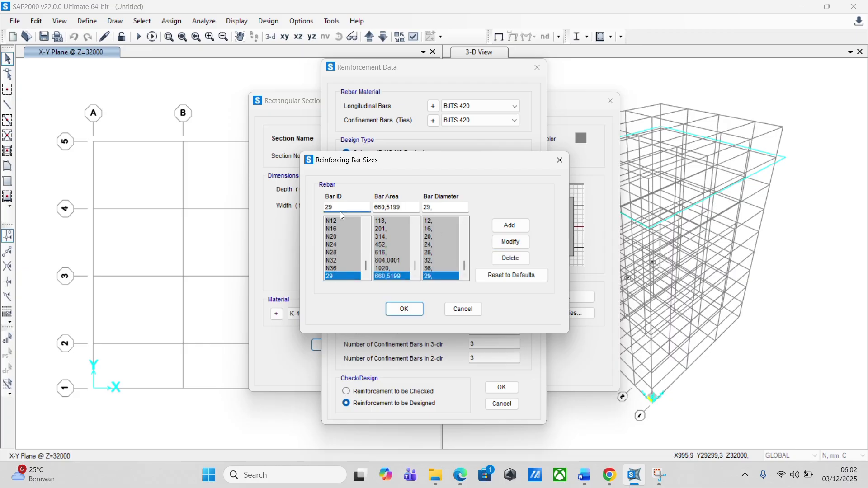
type("d")
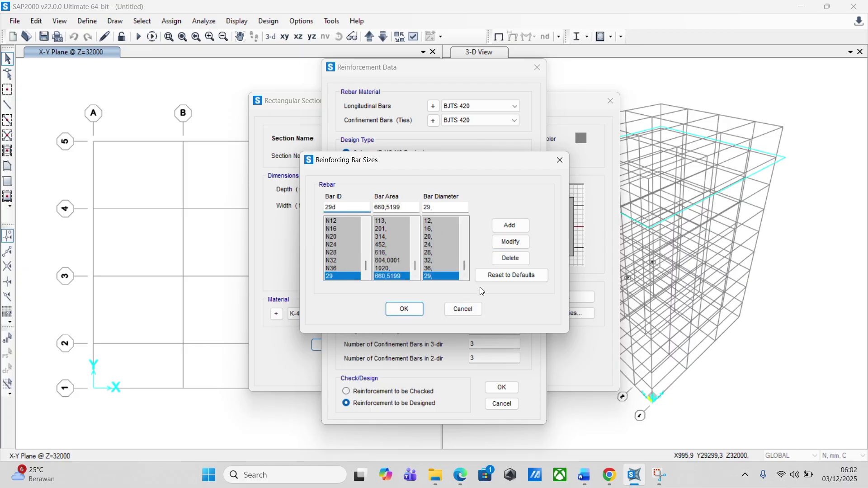
left_click(506, 245)
left_click(398, 308)
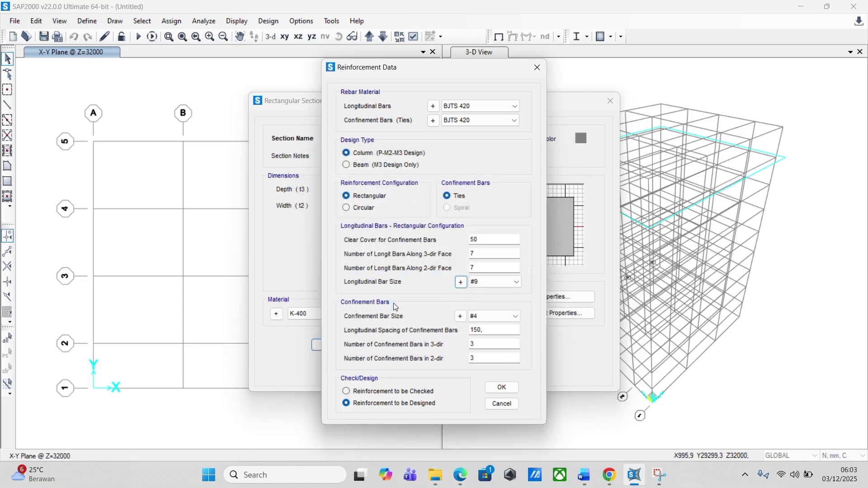
left_click(475, 283)
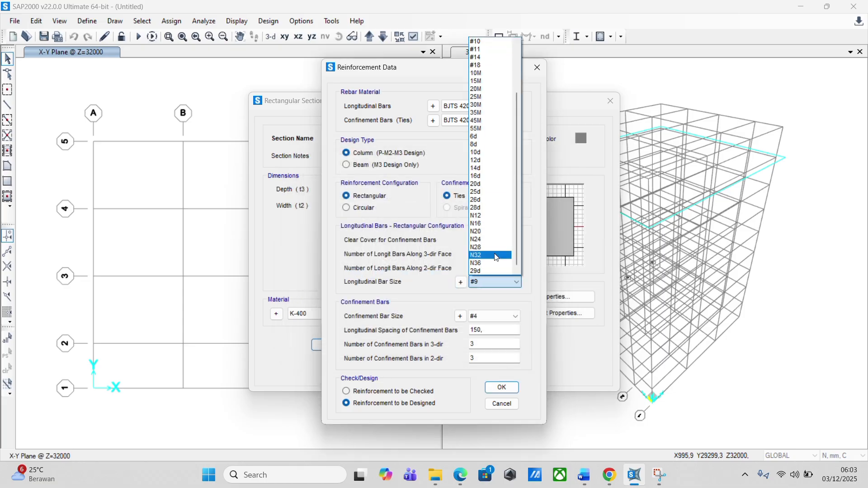
left_click(495, 269)
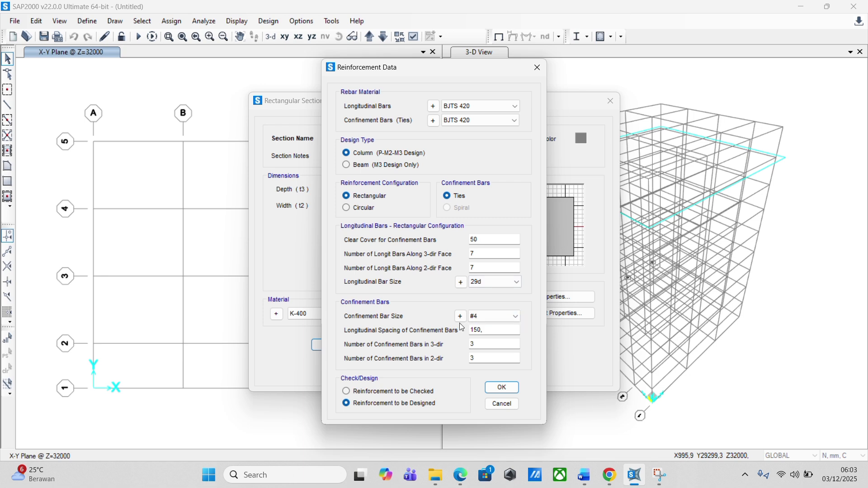
Add a reinforcing bar size with ID 13d, area 0,25*pi()*13*13 and diameter 13, and accept the bar sizes.
left_click(482, 323)
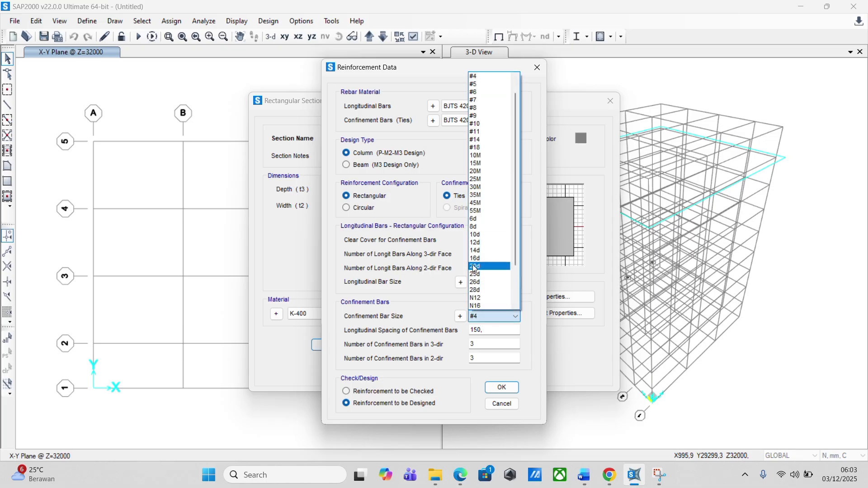
left_click(461, 316)
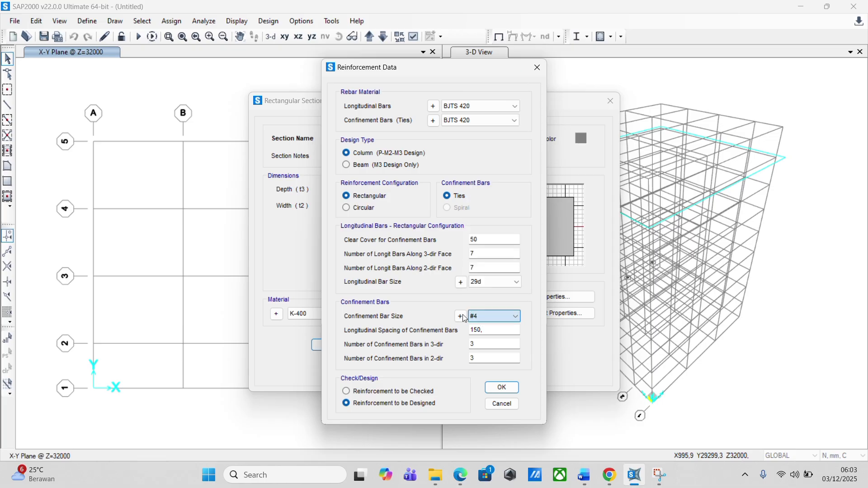
left_click(460, 316)
double_click(356, 206)
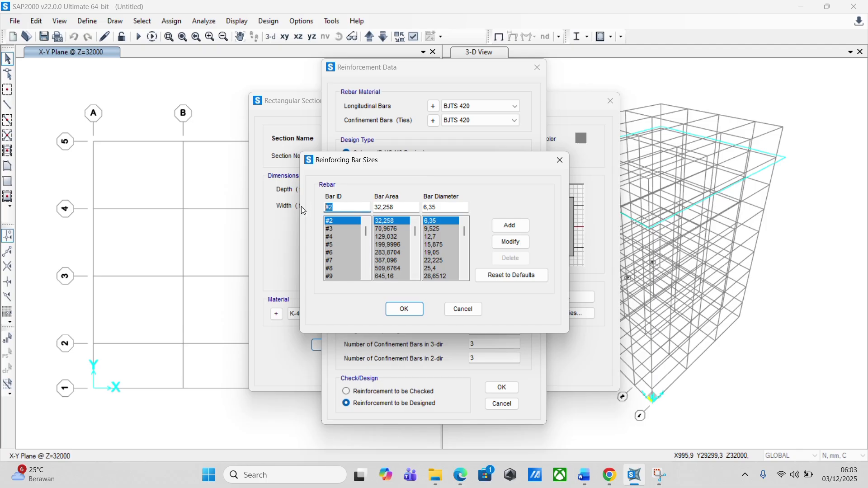
type("13d")
double_click(401, 208)
type("0,25*pi()*13")
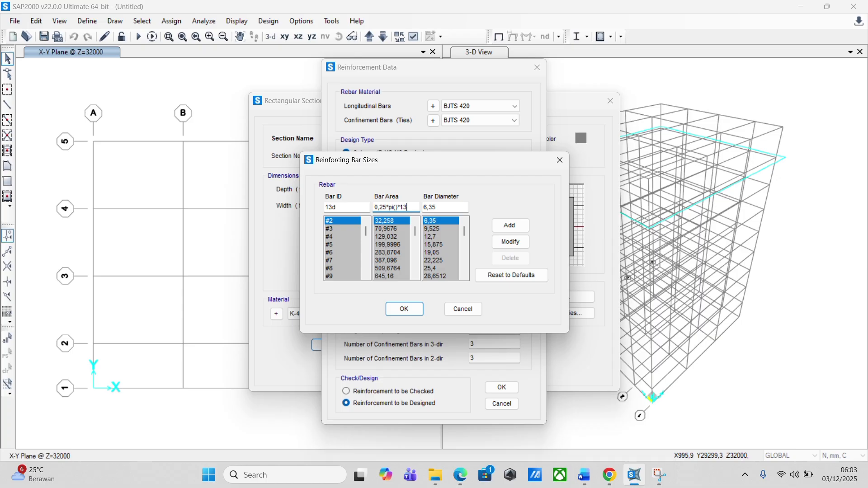
type("*13")
key("Tab")
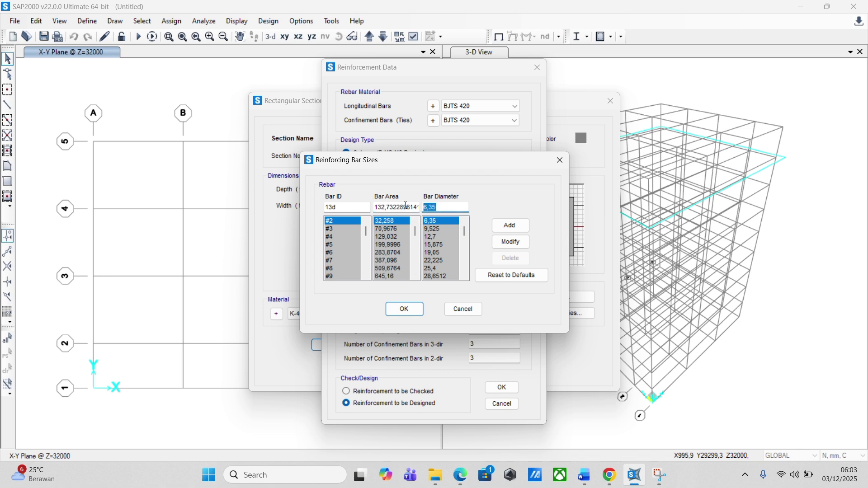
type("13")
left_click(509, 225)
left_click(405, 308)
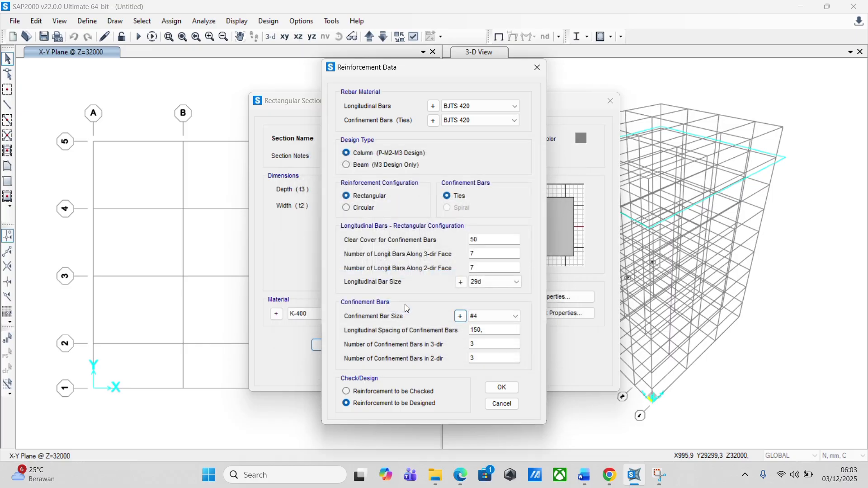
Assign 13d as the confinement bar size of the K1 90/90 reinforcement.
left_click(482, 316)
scroll(483, 303, "down", 5)
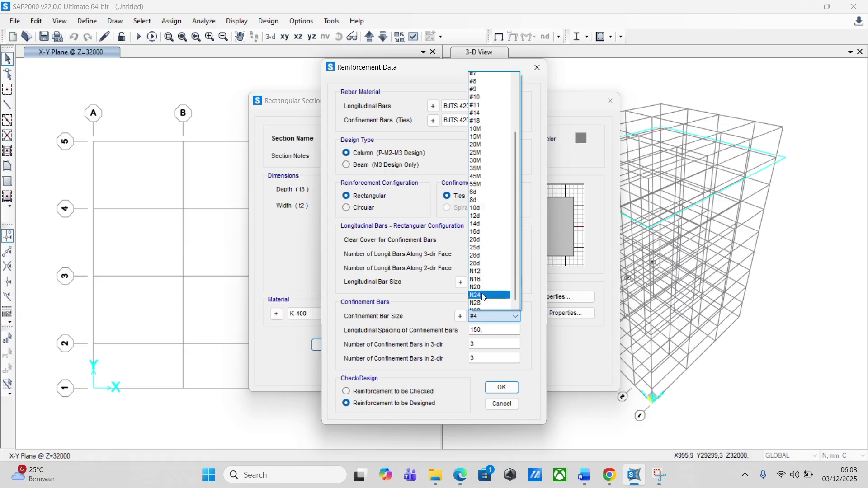
left_click(481, 306)
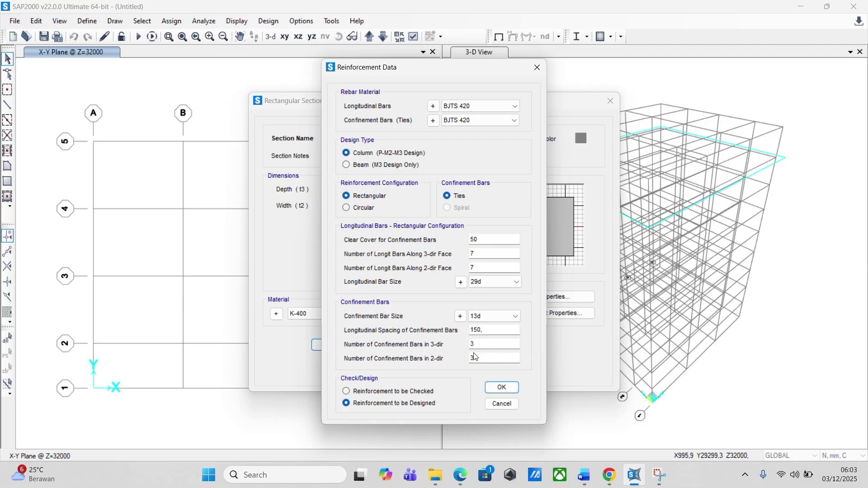
Check the column detail on page 7 of the training PDF, set 4 confinement bars in the 3-dir, and accept the reinforcement data.
left_click(610, 482)
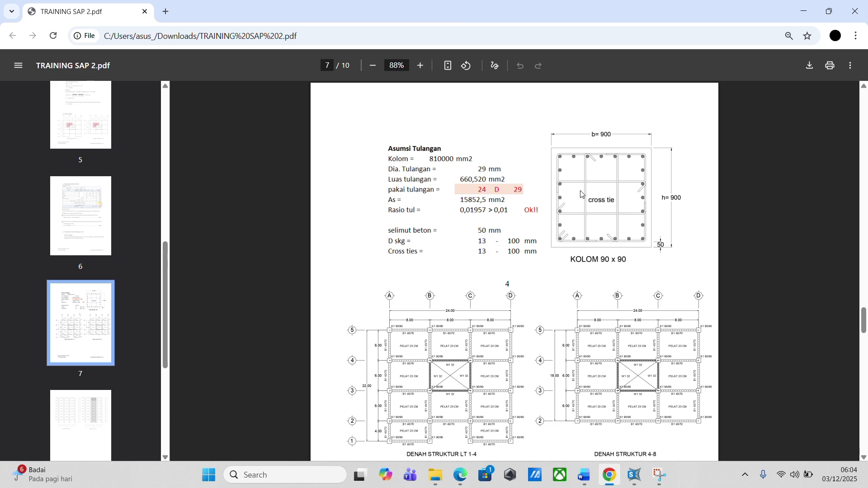
left_click(634, 476)
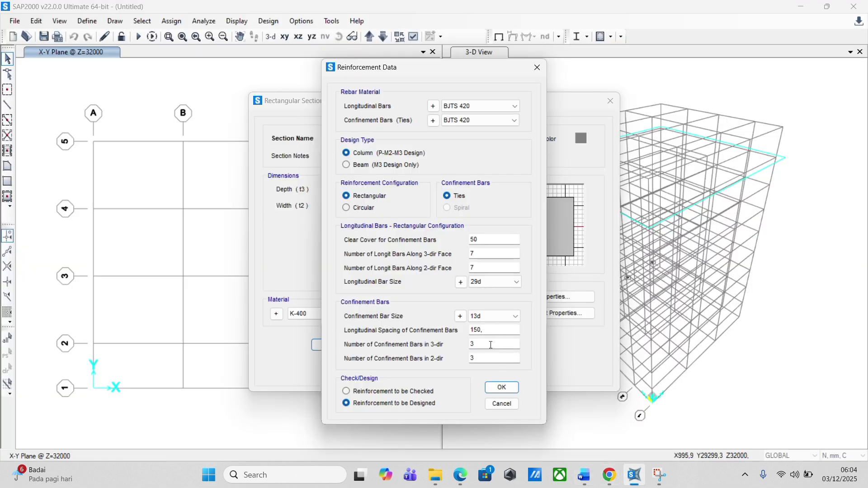
double_click(491, 345)
type("4")
key("Tab")
left_click(502, 388)
Set the K1 90/90 section's display color to light cyan.
left_click(582, 139)
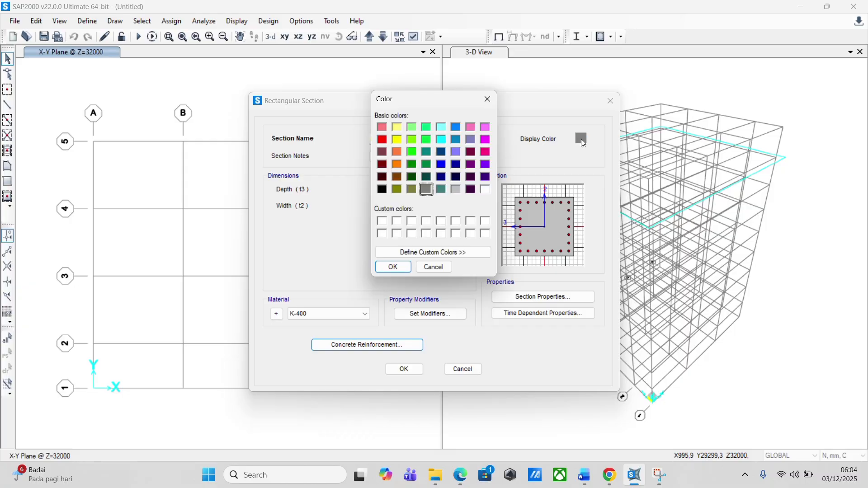
left_click(436, 136)
left_click(393, 267)
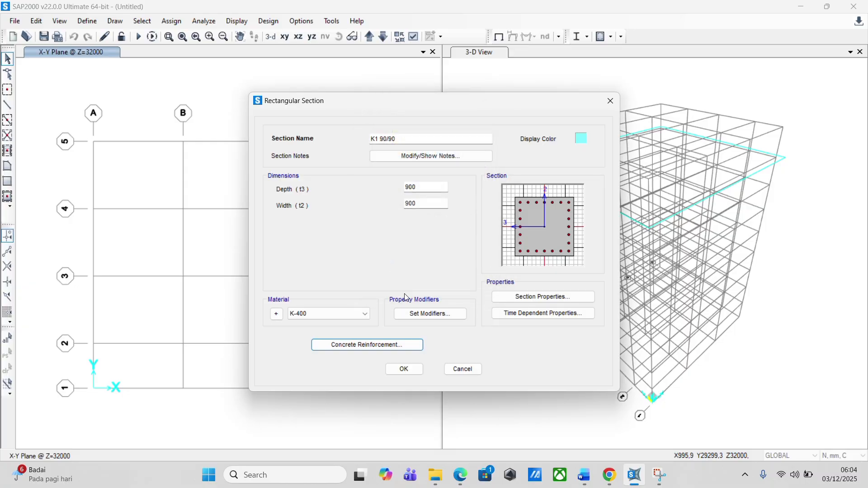
Set the K1 90/90 section's display color to light magenta and accept the section and the frame properties.
left_click(582, 138)
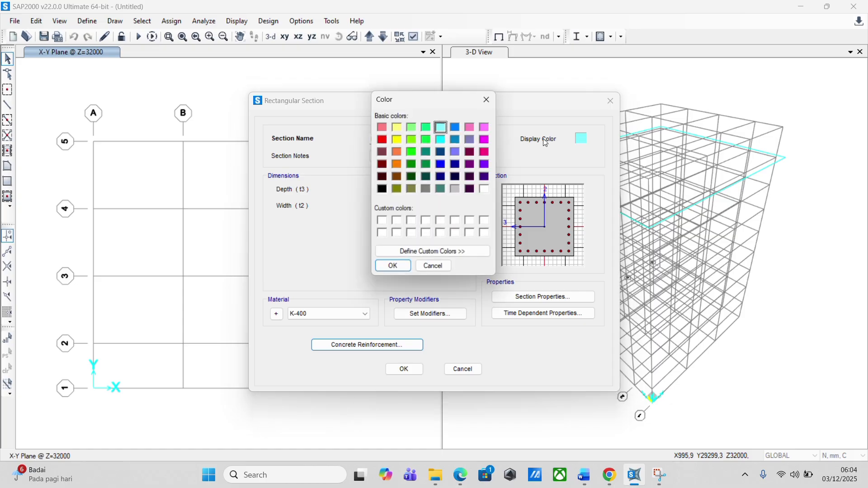
left_click(486, 127)
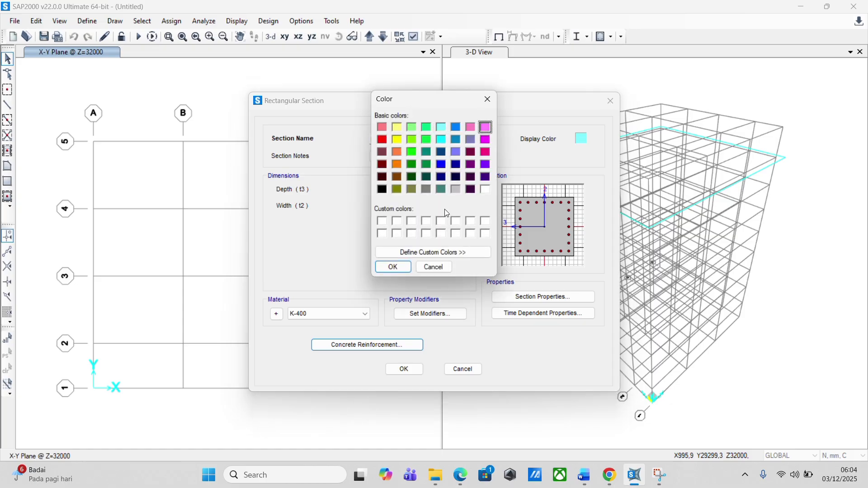
left_click(395, 266)
left_click(422, 315)
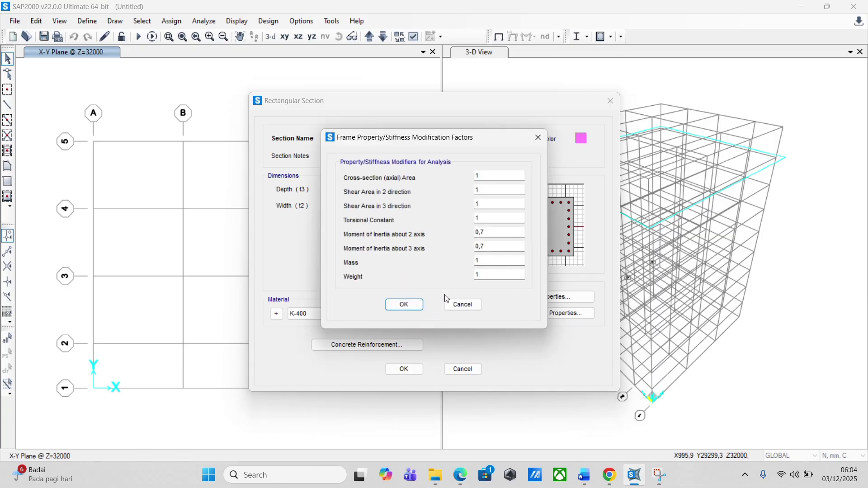
left_click(419, 305)
left_click(402, 371)
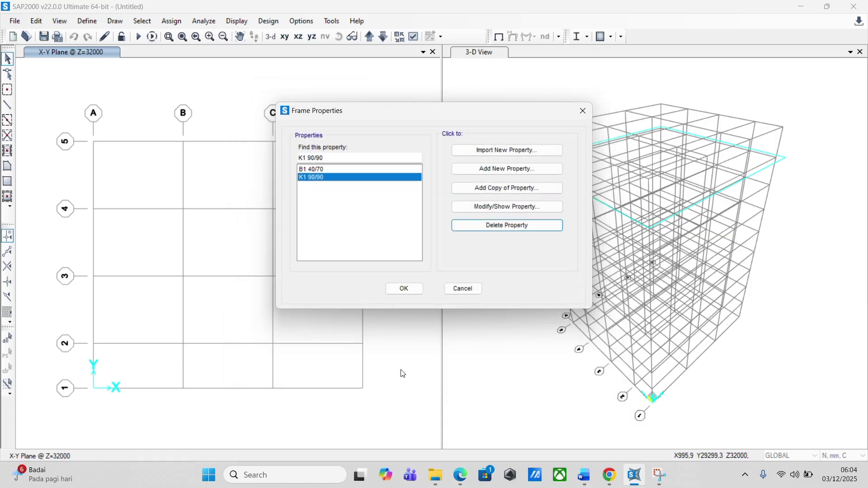
left_click(419, 291)
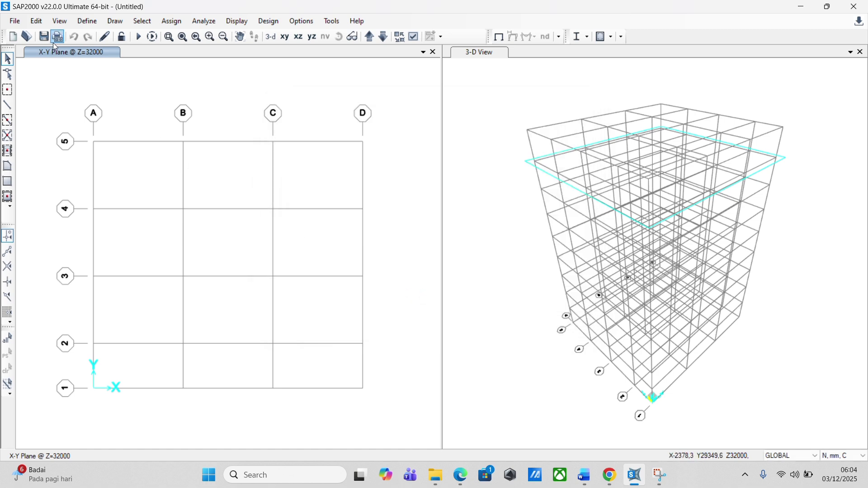
Add a new area section of type Shell and name it Pelat 23.
left_click(87, 21)
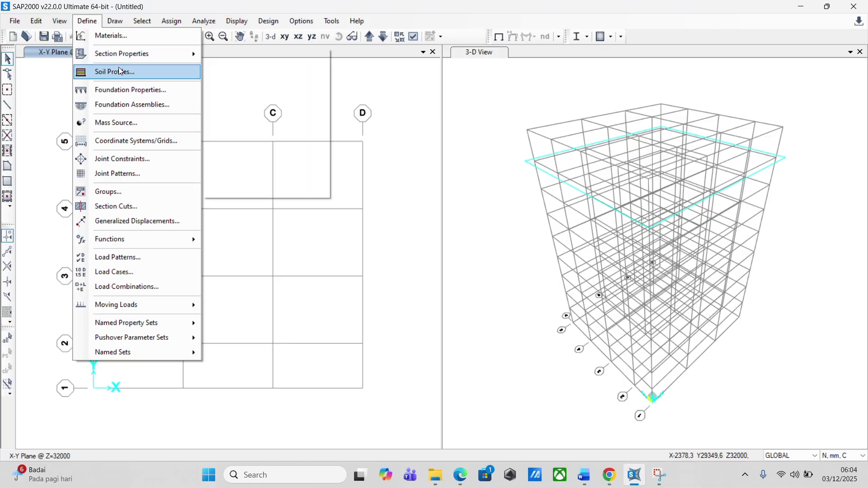
mouse_move(145, 63)
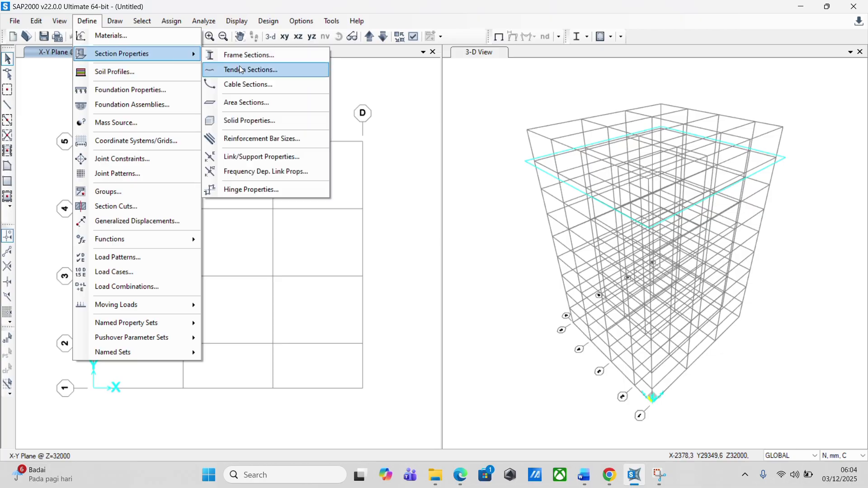
left_click(245, 100)
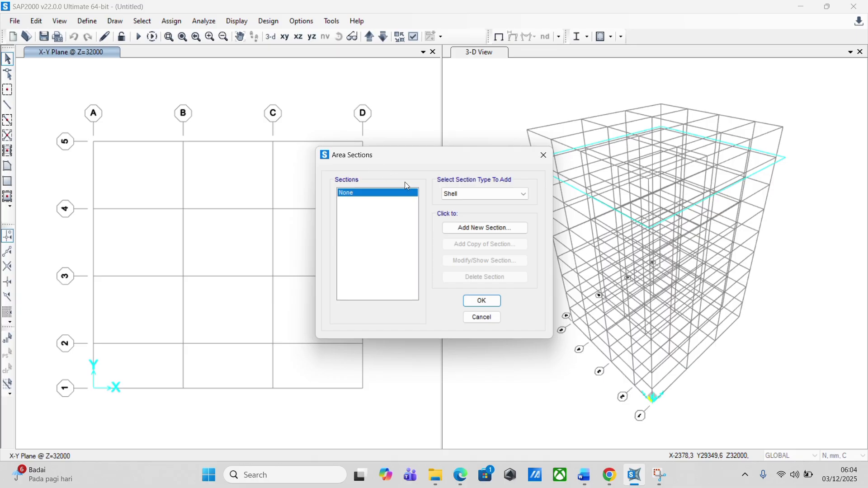
left_click(481, 225)
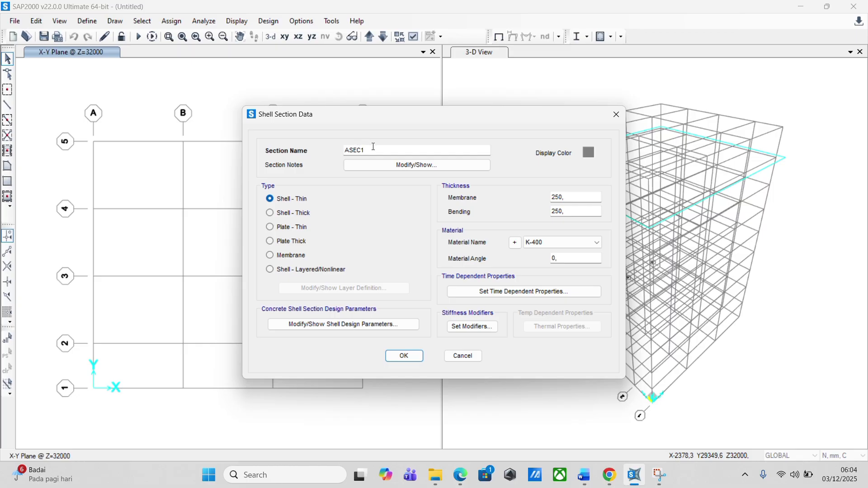
left_click_drag(373, 150, 340, 154)
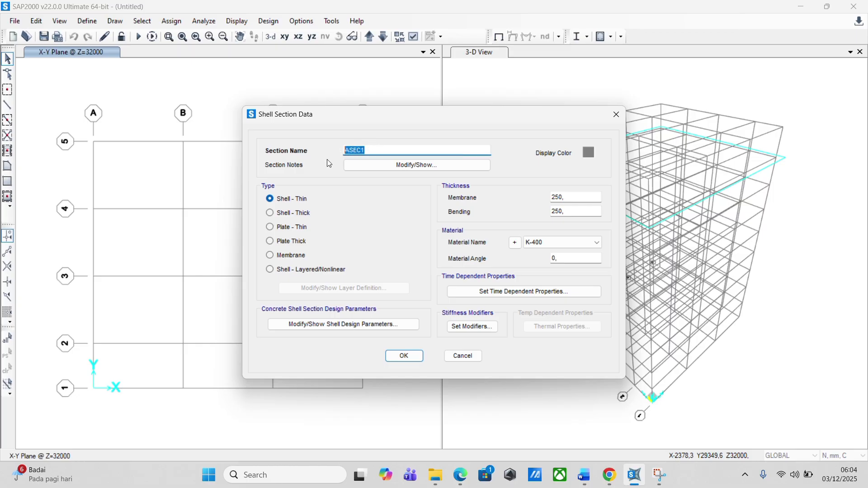
type("Pelat 23")
Set both the membrane and bending thickness of the Pelat 23 shell section to 230.
left_click_drag(581, 198, 552, 197)
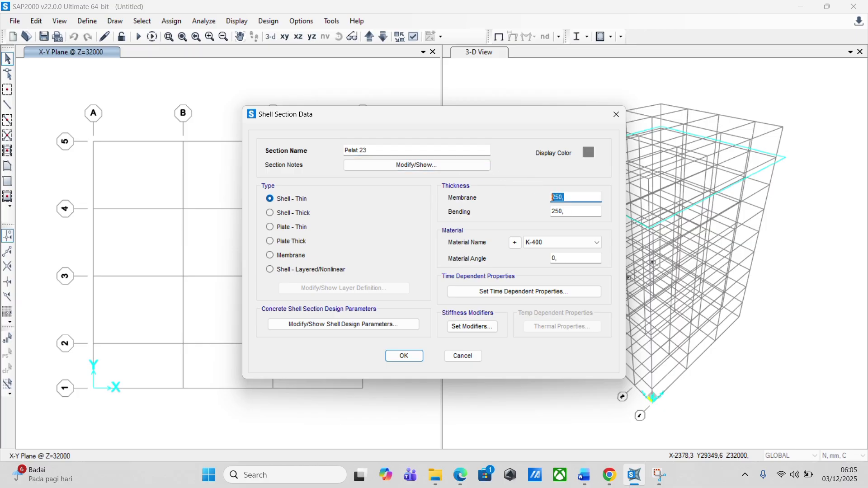
type("230")
left_click_drag(580, 212, 554, 213)
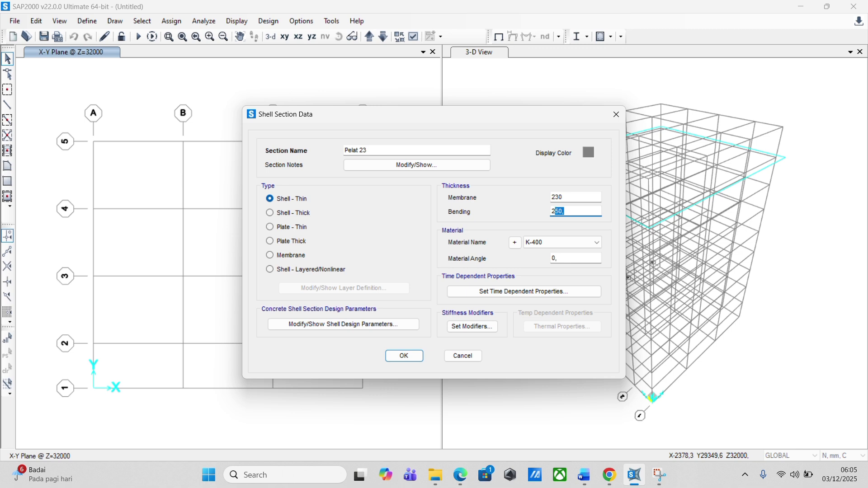
type("30")
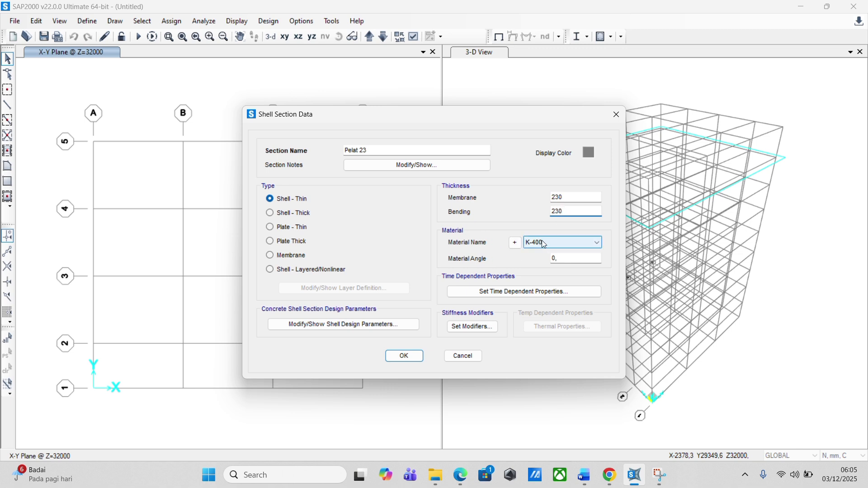
Set the Pelat 23 section's display color to light gray and its material to K-400.
left_click(588, 153)
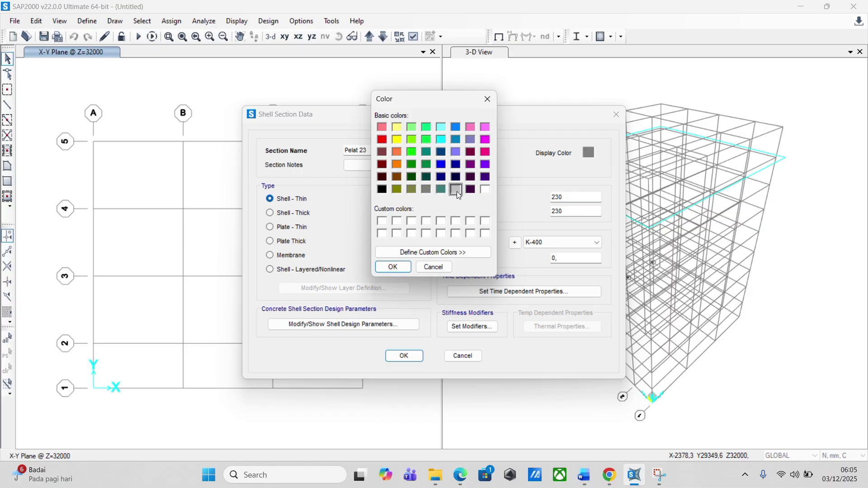
left_click(403, 266)
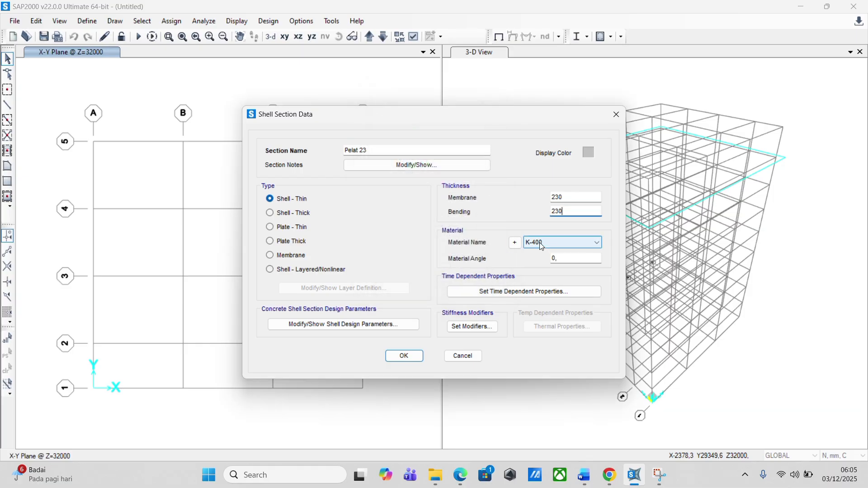
left_click(532, 245)
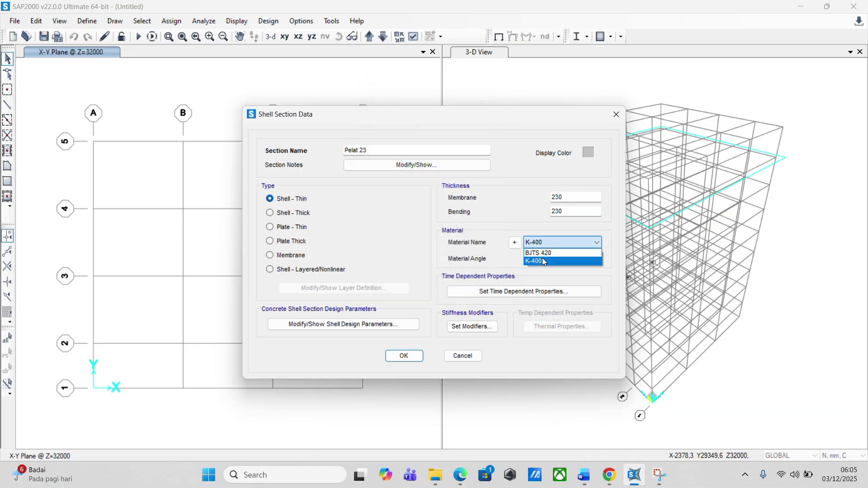
left_click(542, 259)
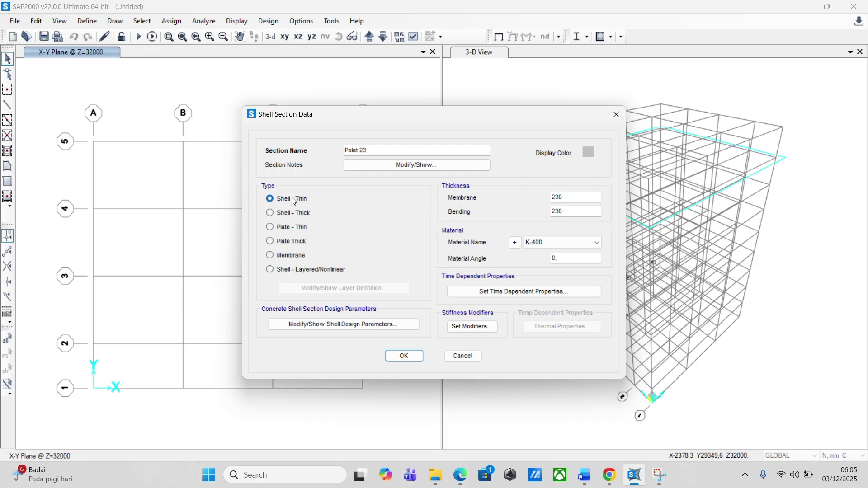
Set the Pelat 23 membrane stiffness modifiers f11, f22 and f12 to 0,25.
left_click(468, 327)
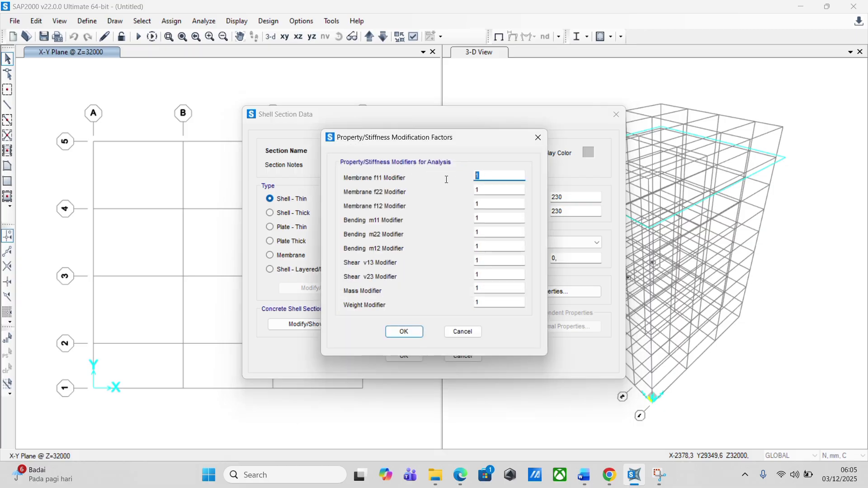
type("0,25")
key("Tab")
type("0,25")
key("Tab")
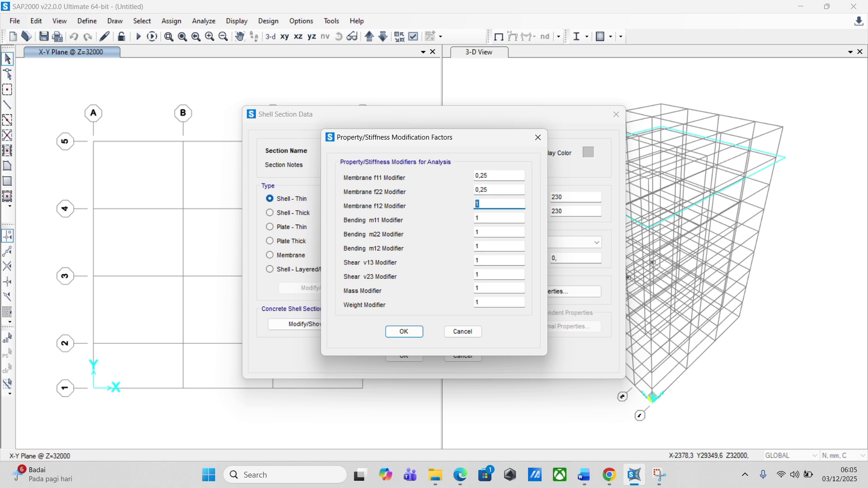
type("0,25")
key("Tab")
Set the bending modifiers m11, m22 and m12 to 0,25 and accept the Pelat 23 section and the area sections.
type("0,25")
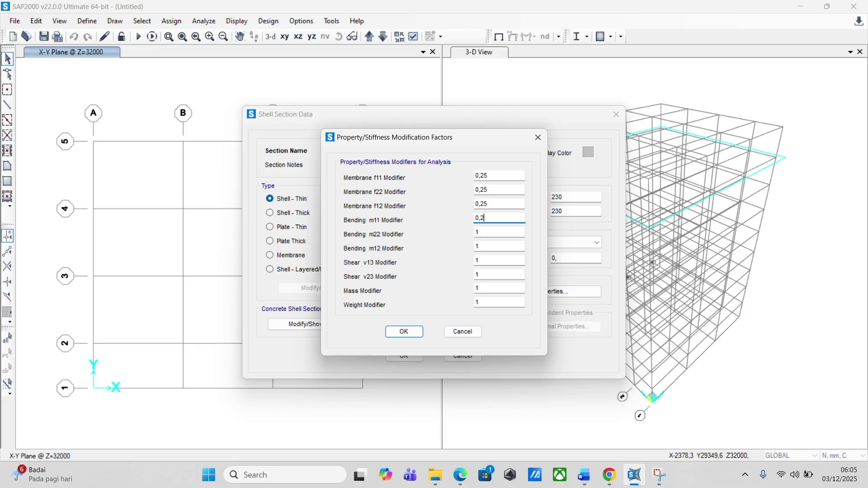
key("Tab")
type("0,25")
key("Tab")
type("0,25")
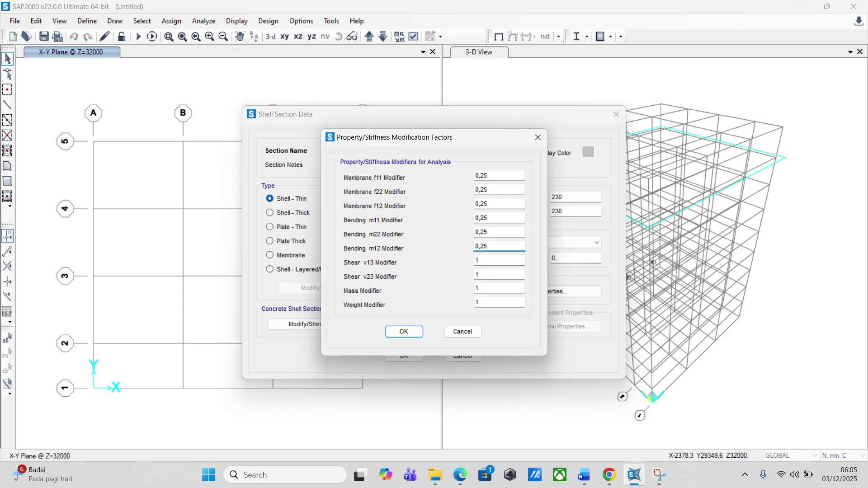
left_click(404, 330)
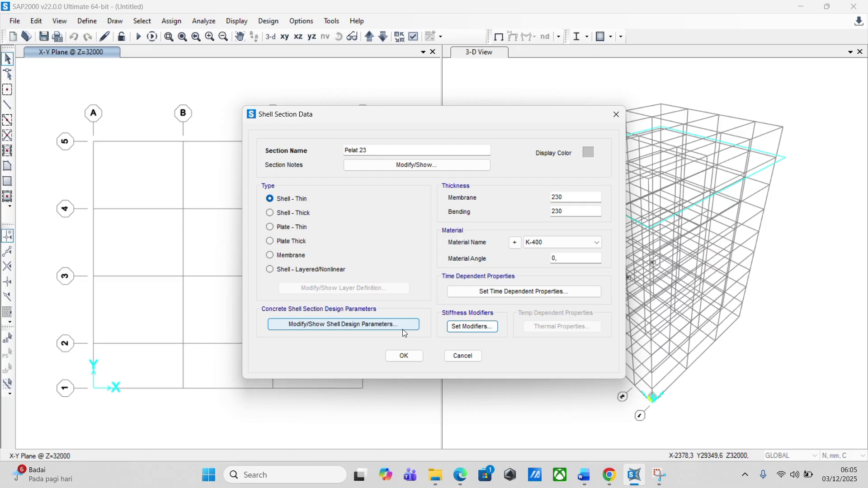
left_click(410, 355)
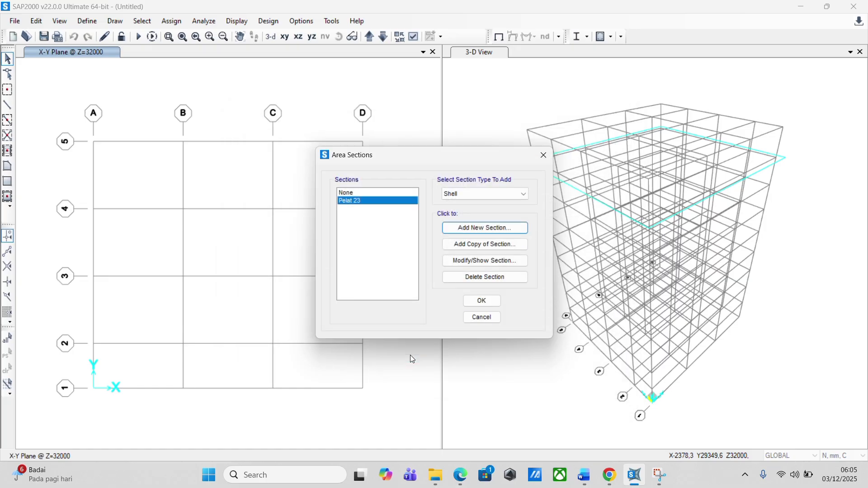
left_click(481, 301)
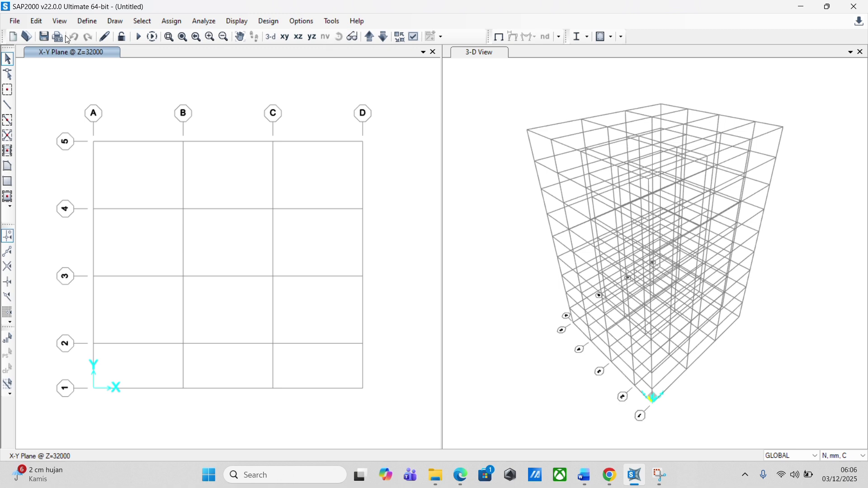
Add a load pattern named SUPER DEAD of type Super Dead with self weight multiplier 0.
left_click(91, 20)
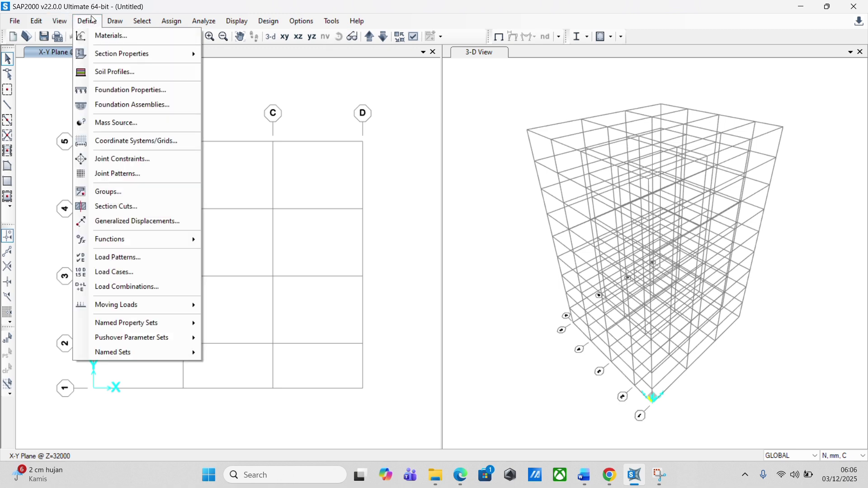
left_click(135, 259)
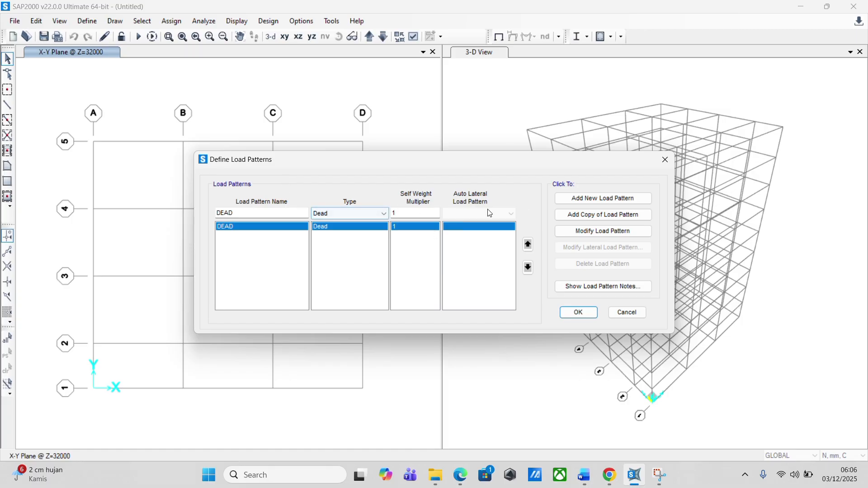
double_click(267, 212)
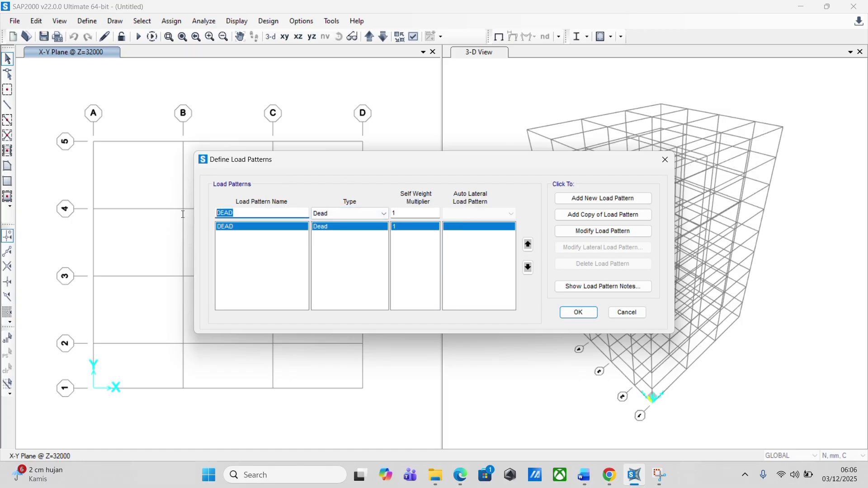
type("SUPER DEAD")
left_click(355, 214)
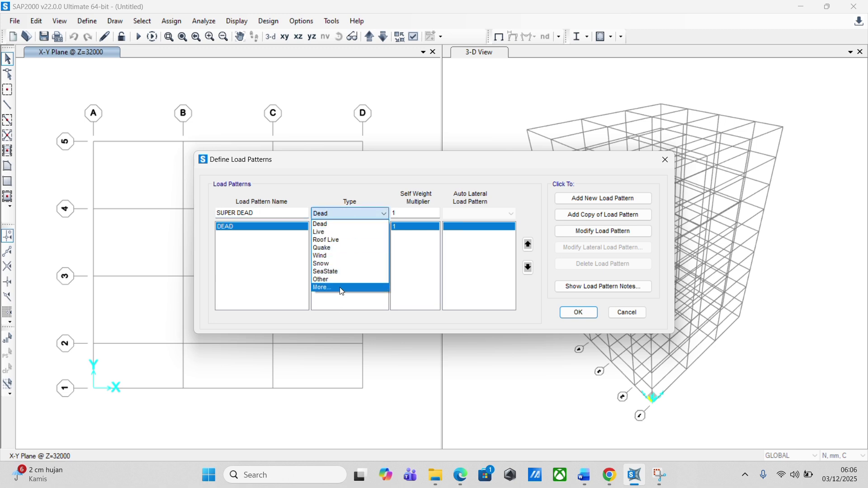
left_click(341, 289)
left_click(340, 217)
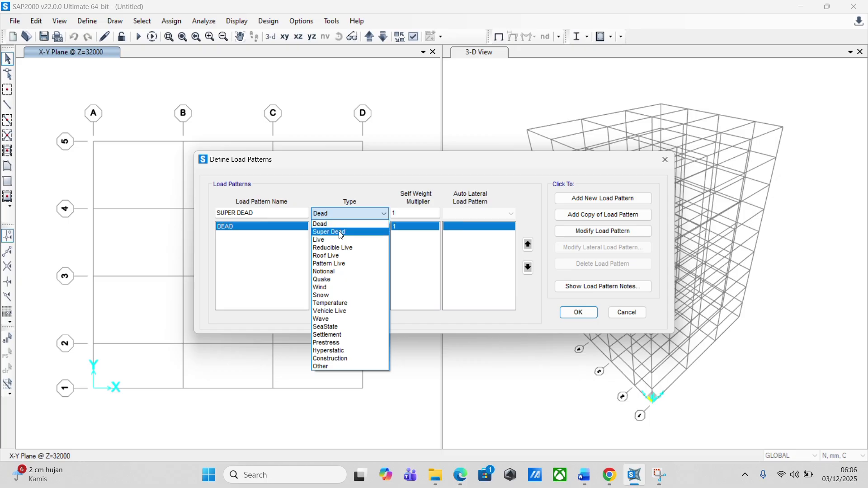
left_click(344, 232)
left_click(368, 213)
left_click(345, 229)
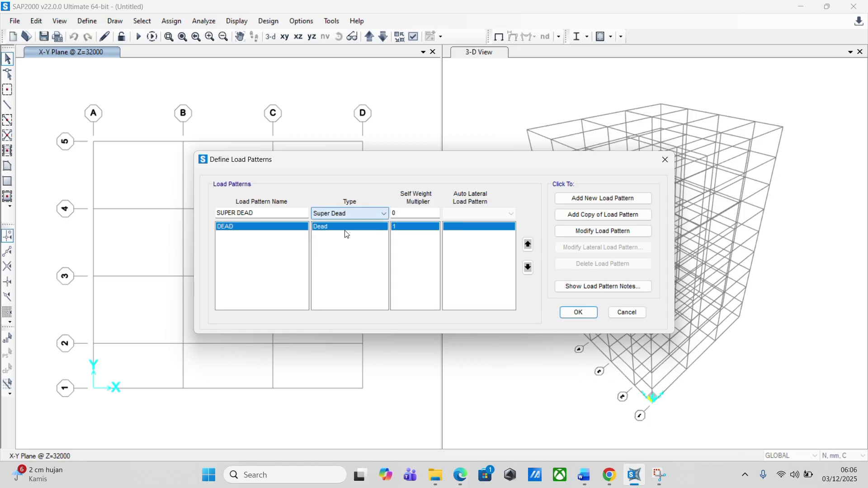
left_click(597, 200)
Add a load pattern named LIVE of type Live with self weight multiplier 0.
left_click_drag(284, 213, 210, 224)
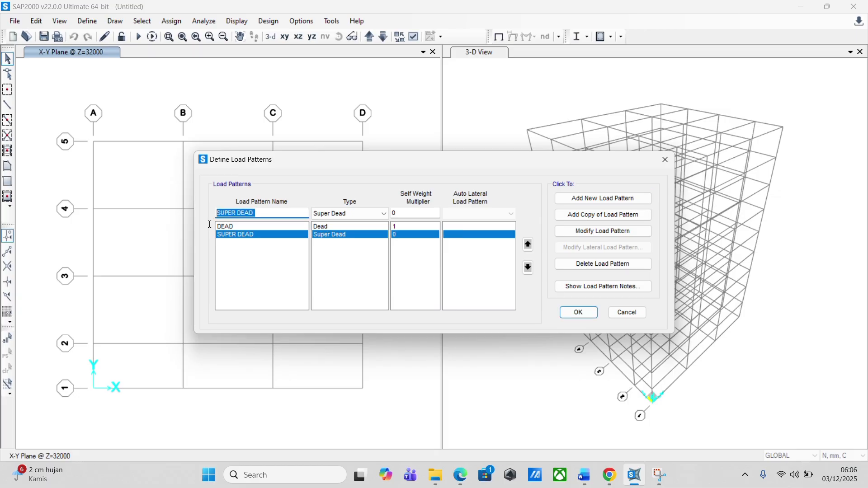
type("LIVE")
left_click(384, 213)
left_click(337, 241)
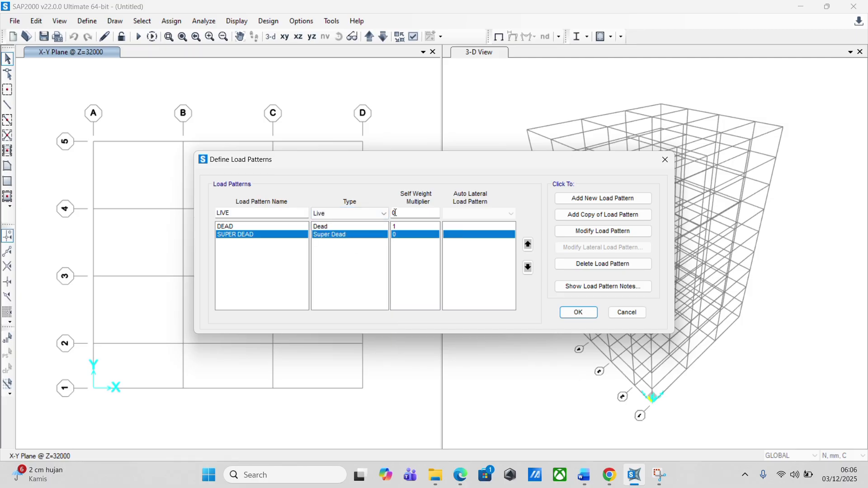
left_click(596, 200)
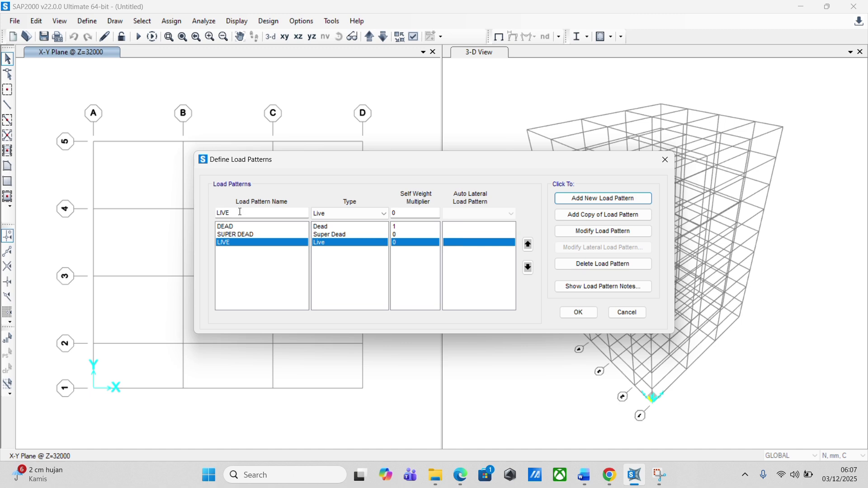
Add a load pattern named SX of type Quake with ASCE 7-16 as the auto lateral load pattern.
double_click(226, 213)
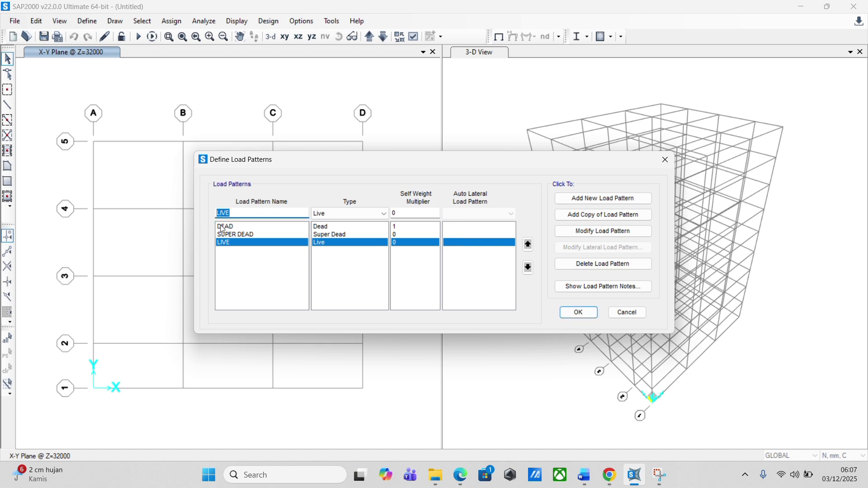
type("SX")
left_click(336, 213)
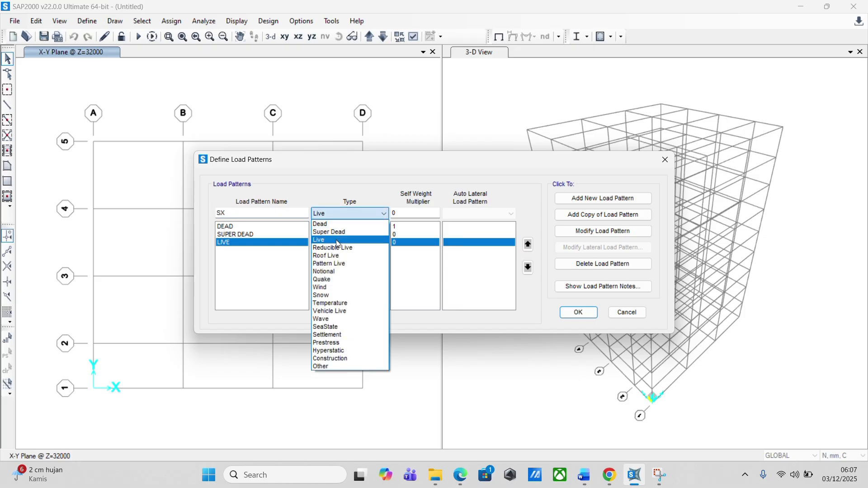
left_click(335, 280)
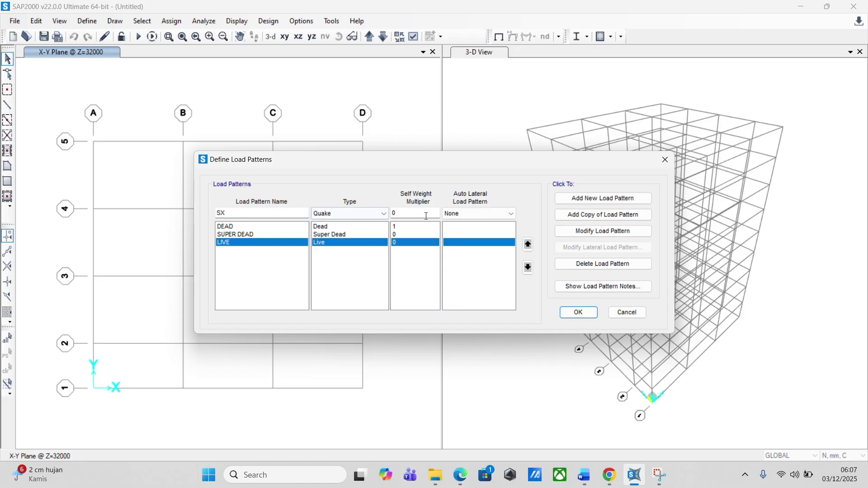
left_click(454, 215)
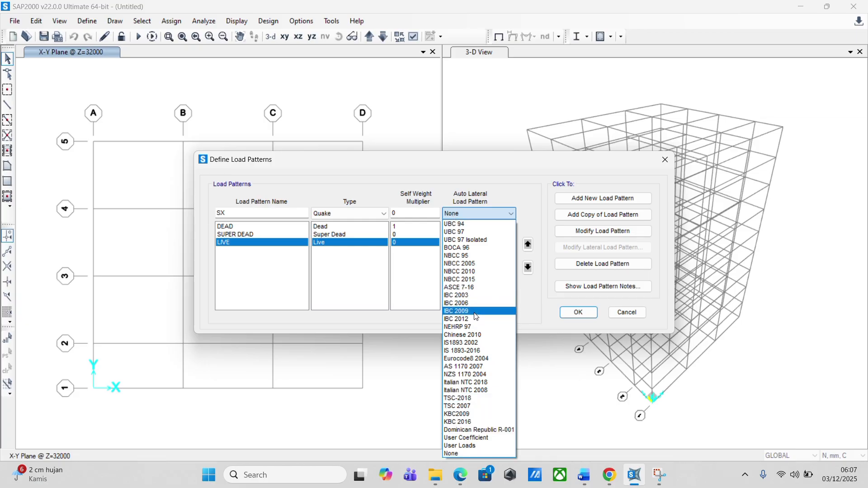
left_click(468, 289)
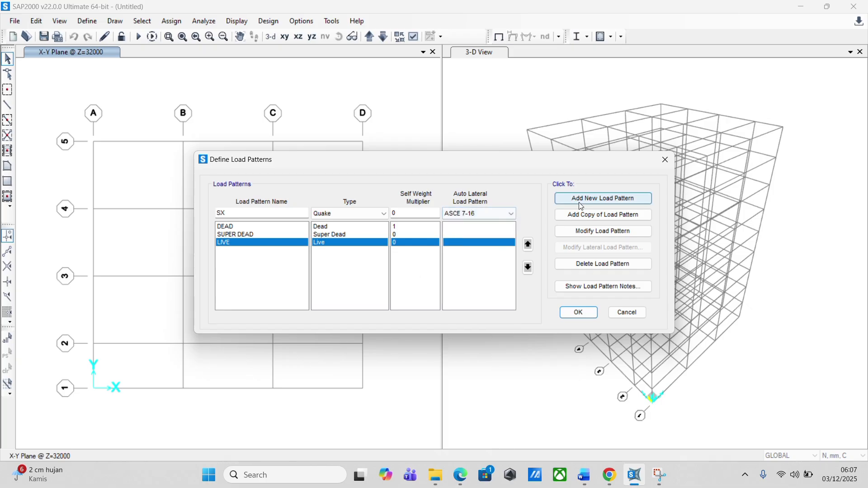
left_click(604, 198)
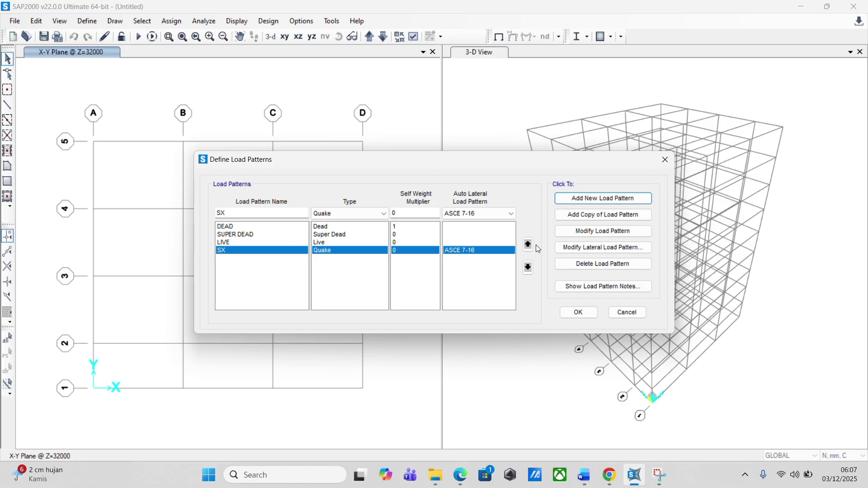
Open the SX pattern's ASCE 7-16 lateral load settings and look up the design earthquake parameters on page 2 of the training PDF in Chrome.
left_click(573, 248)
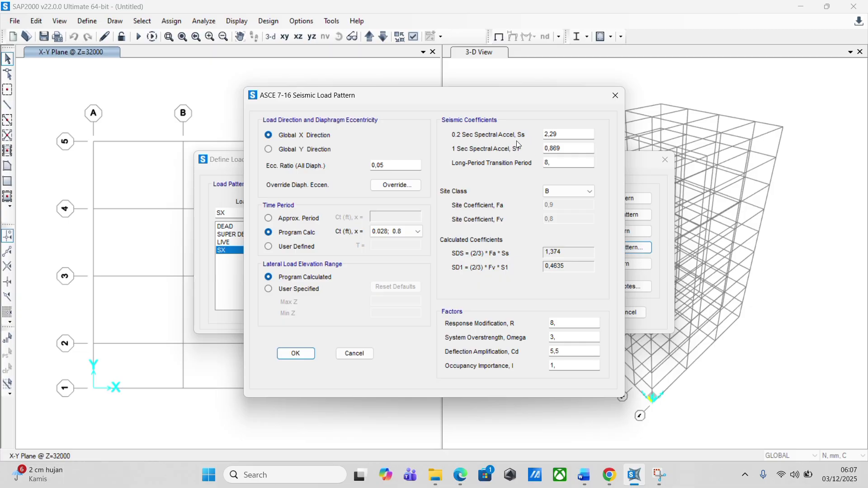
left_click(609, 474)
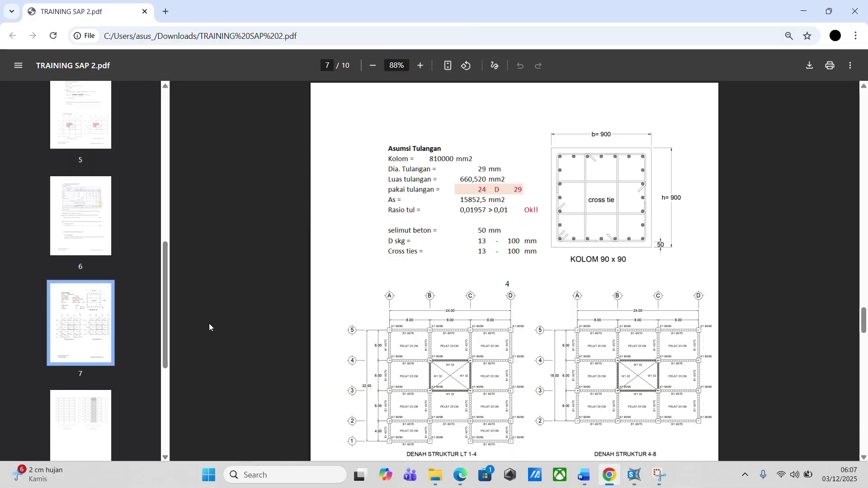
scroll(98, 311, "down", 5)
scroll(86, 226, "up", 5)
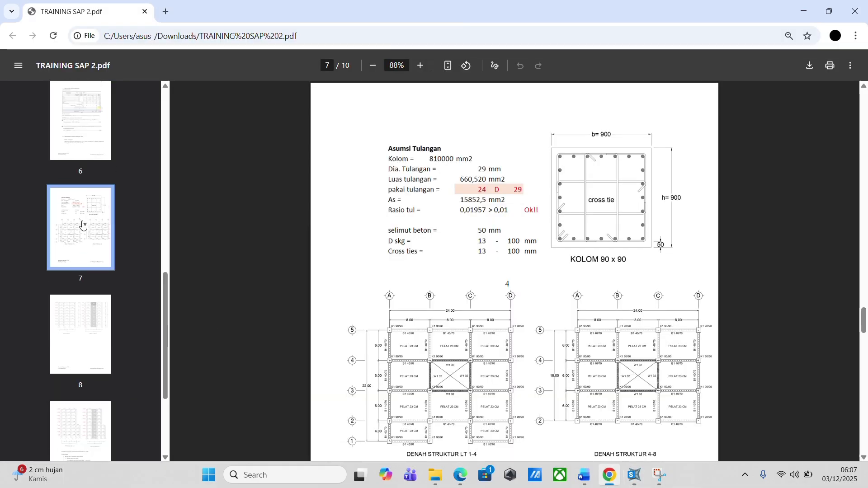
scroll(84, 191, "up", 5)
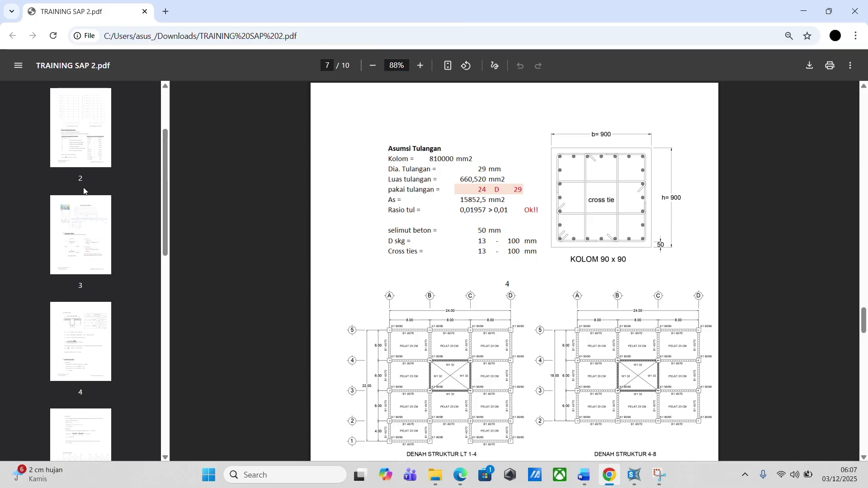
scroll(84, 191, "up", 2)
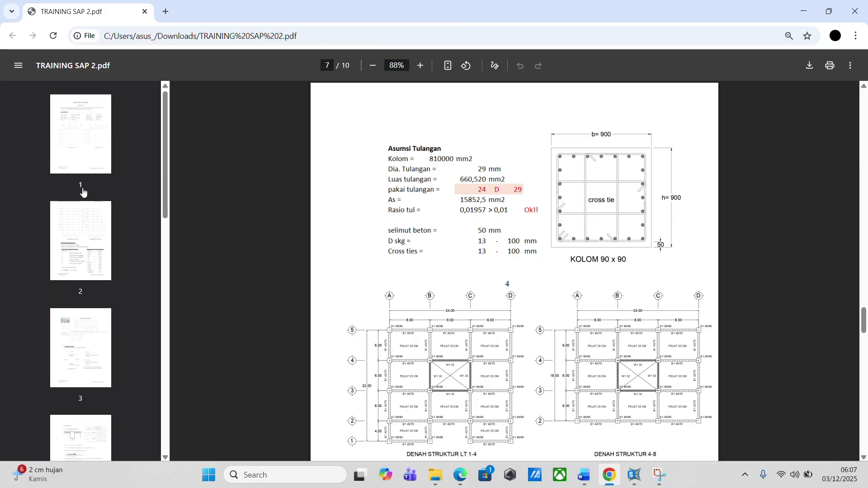
left_click(99, 257)
scroll(560, 382, "down", 2)
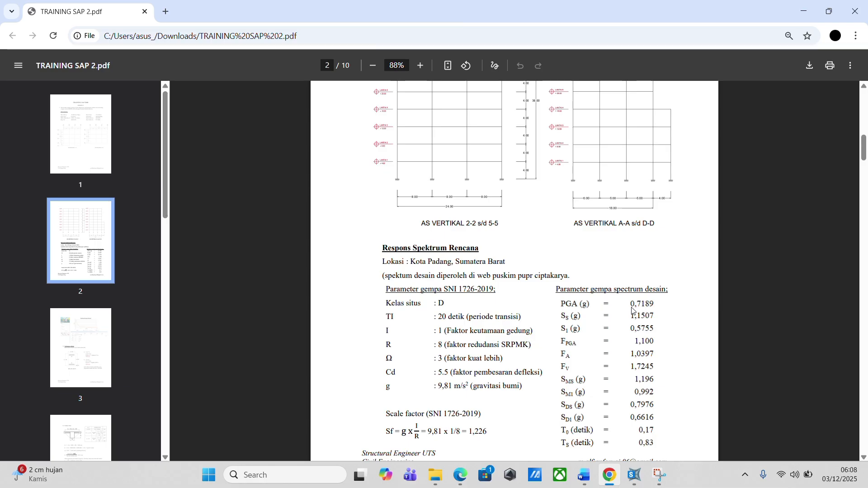
left_click(635, 474)
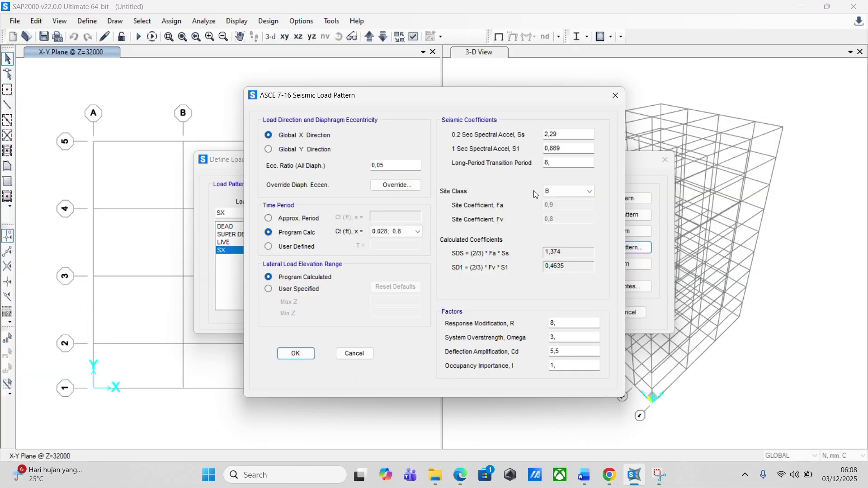
In SAP2000, set the SX seismic coefficients Ss to 1,1507 and S1 to 0,5755, checking them against the training PDF.
left_click_drag(560, 134, 514, 132)
type("1,1507")
left_click(587, 418)
left_click(635, 475)
left_click(564, 149)
key("BackSpace")
key("BackSpace")
key("BackSpace")
type("5755")
Set the SX long-period transition period to 20 and switch to the training PDF in Chrome to check the seismic parameters.
key("Tab")
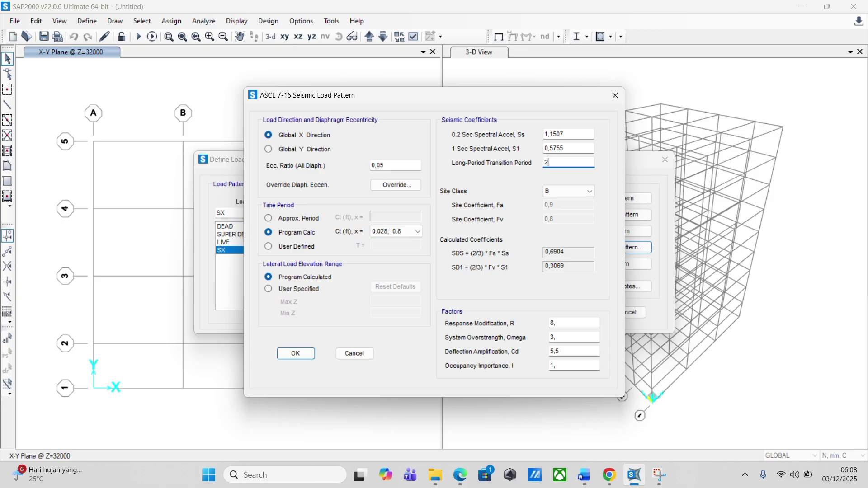
type("20")
left_click(608, 476)
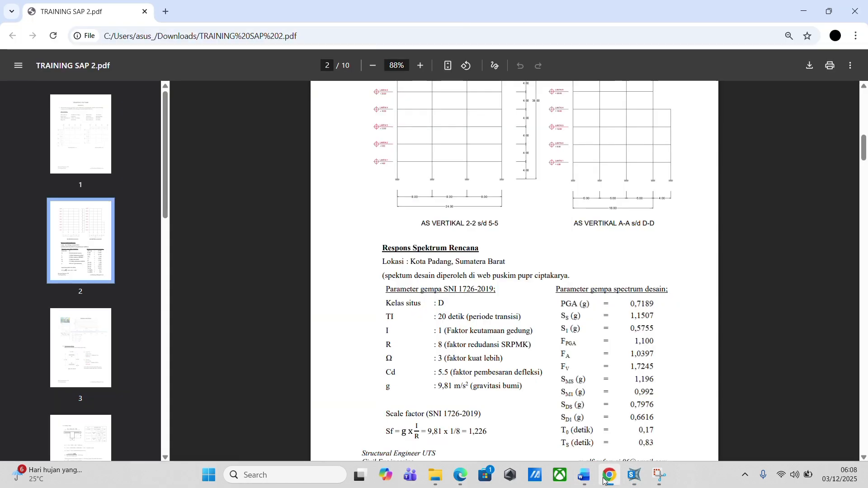
Back in SAP2000, set the SX site class to D, check the coefficients against the training PDF in Chrome, and accept the seismic settings.
left_click(635, 475)
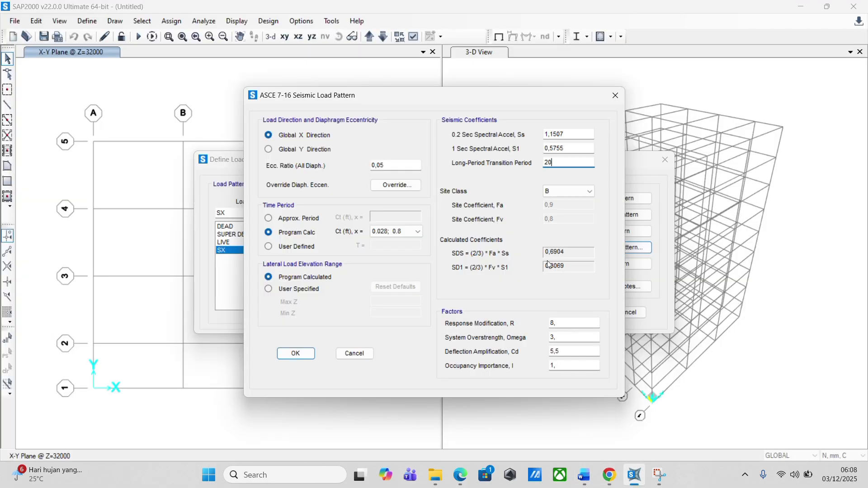
left_click(557, 191)
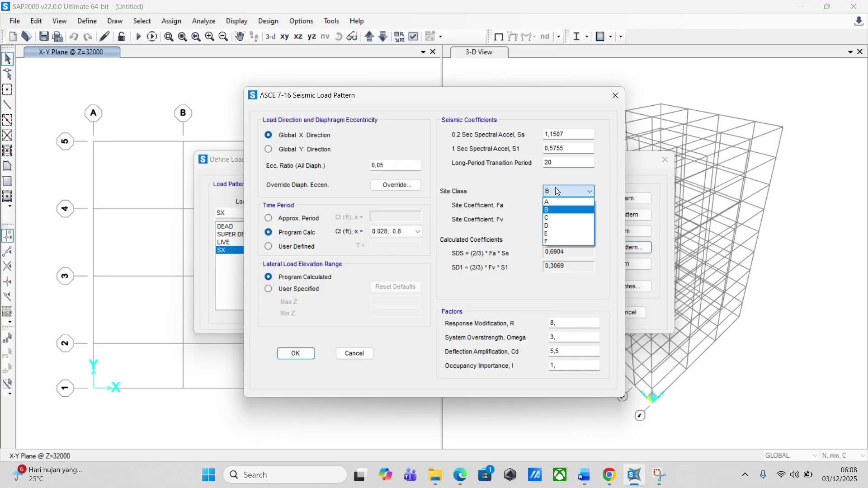
left_click(572, 226)
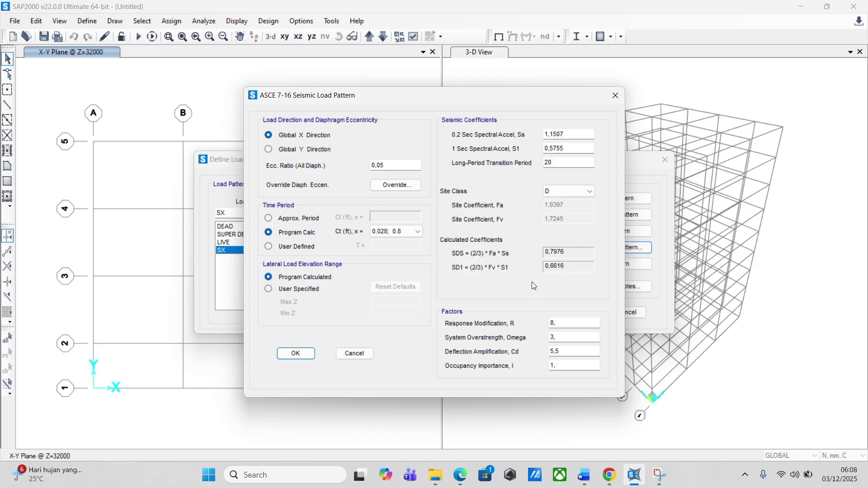
left_click(619, 479)
left_click(635, 475)
left_click(613, 479)
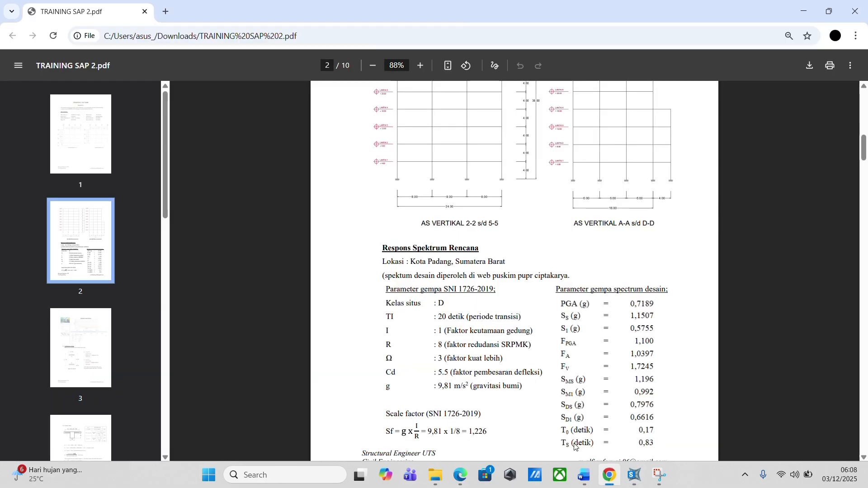
left_click(636, 477)
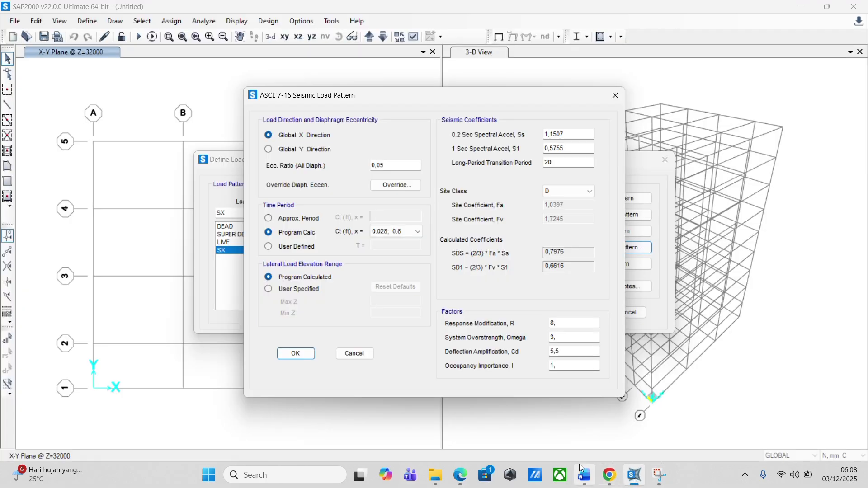
left_click(297, 354)
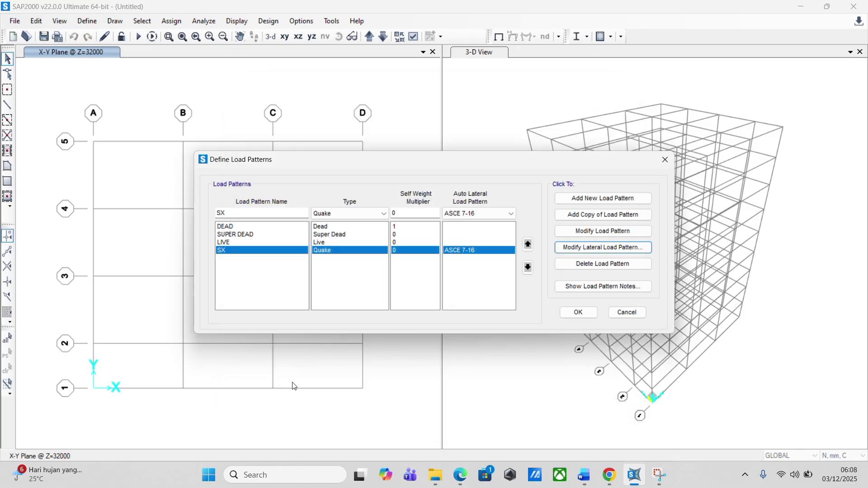
Add a copy of the SX load pattern and set its seismic load direction to Global Y.
left_click(603, 216)
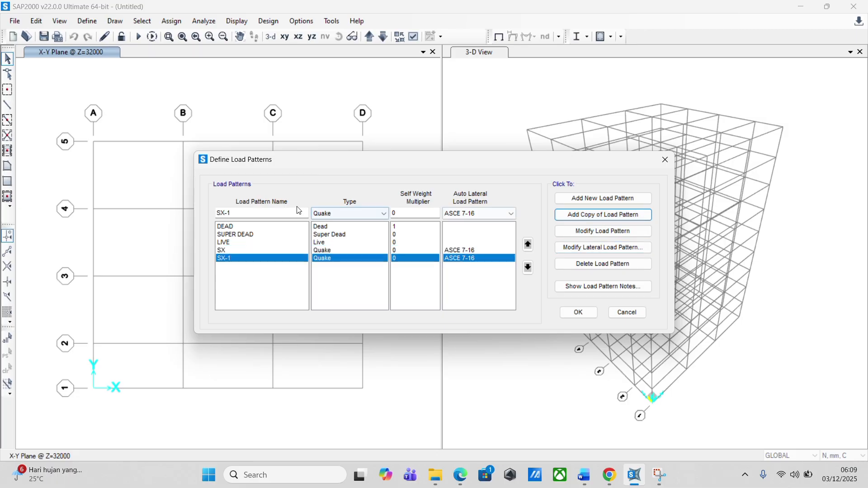
left_click(603, 248)
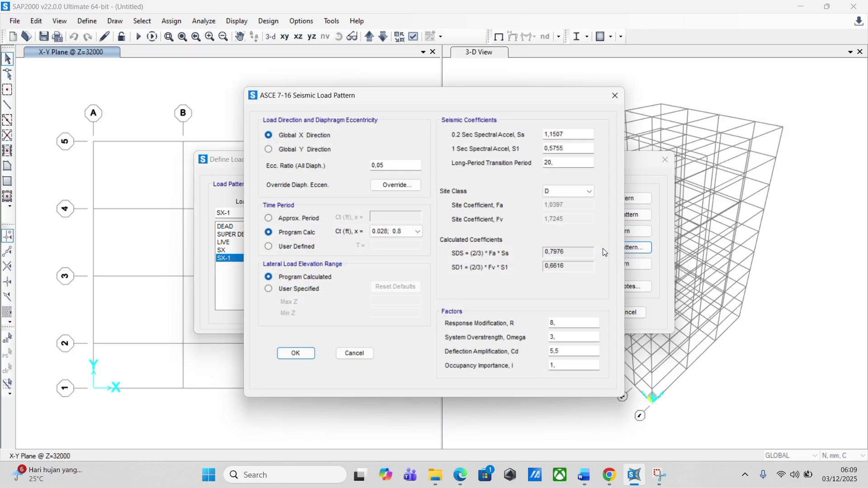
left_click(277, 152)
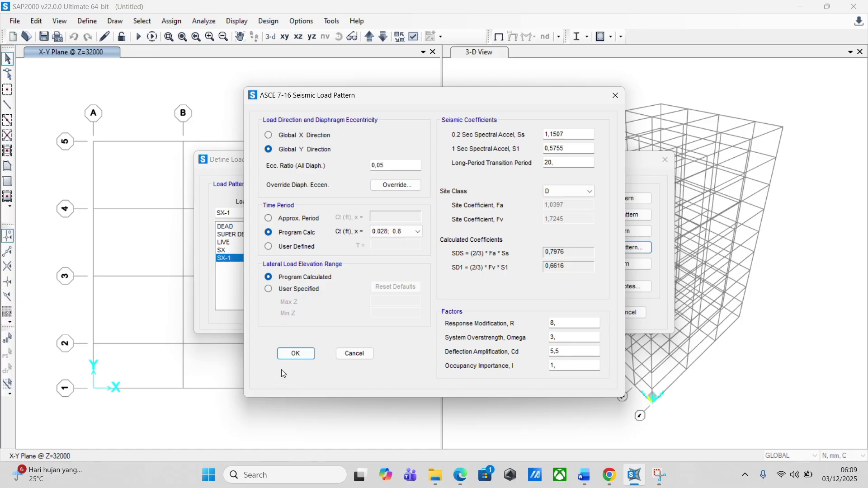
left_click(296, 353)
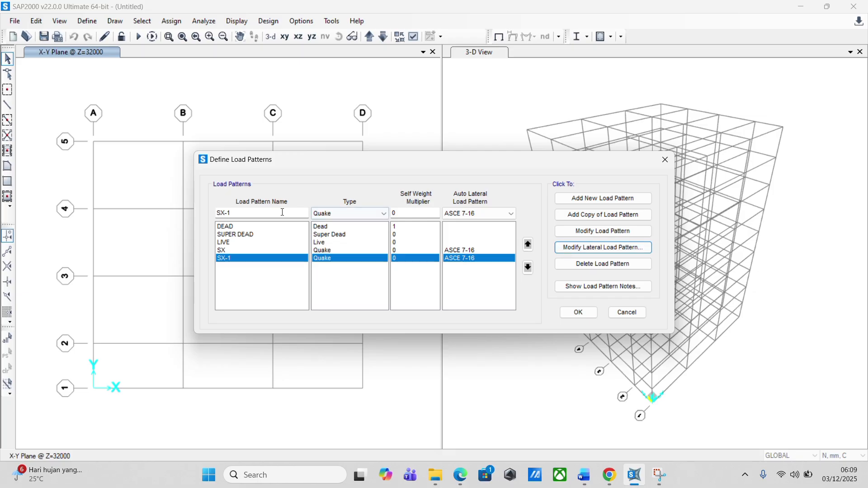
left_click_drag(231, 214, 220, 214)
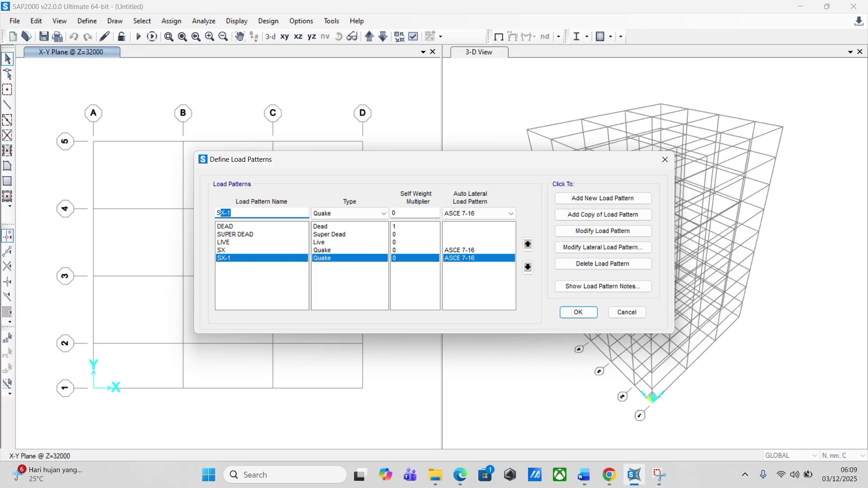
left_click(633, 248)
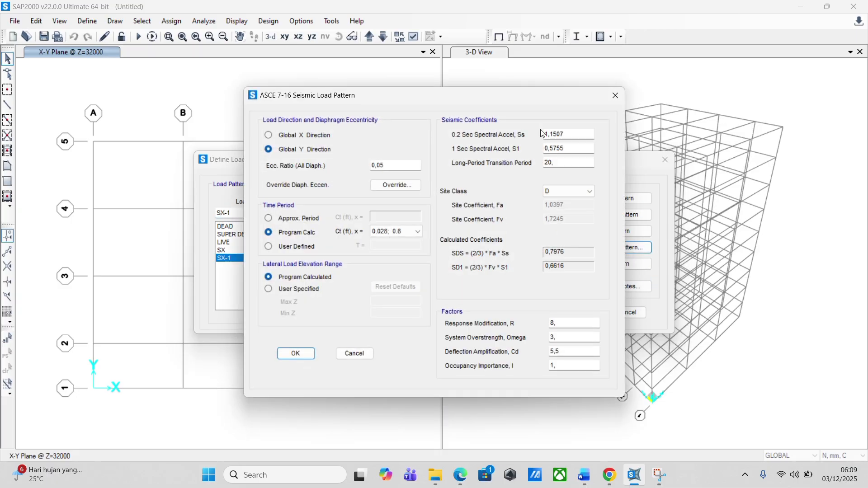
left_click(616, 95)
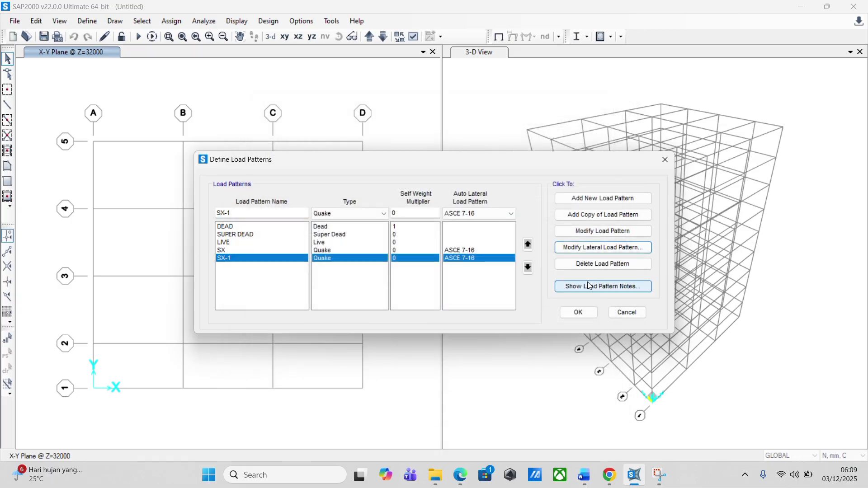
left_click(591, 234)
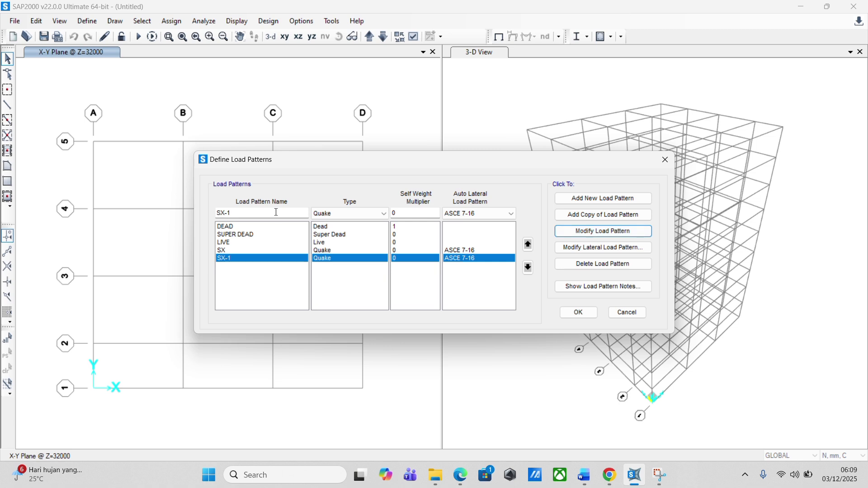
Rename the copied SX-1 load pattern as SY and accept the load pattern definitions.
double_click(228, 214)
left_click_drag(228, 213, 222, 214)
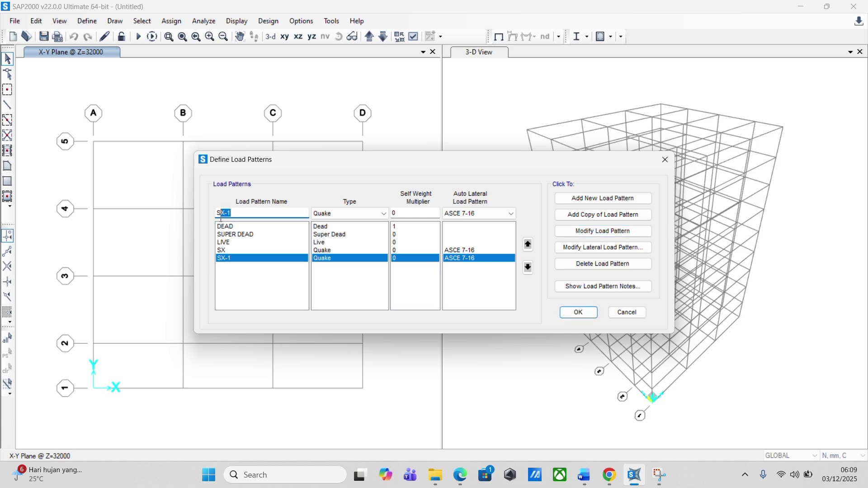
type("Y")
left_click(574, 234)
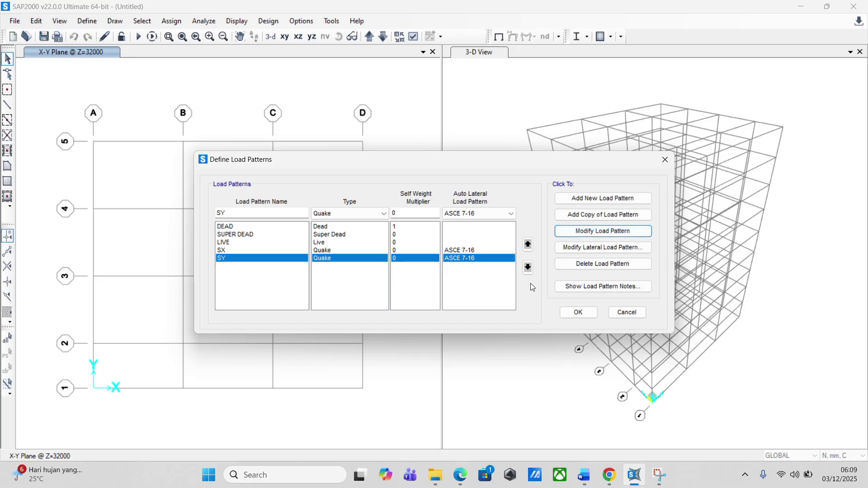
left_click(570, 312)
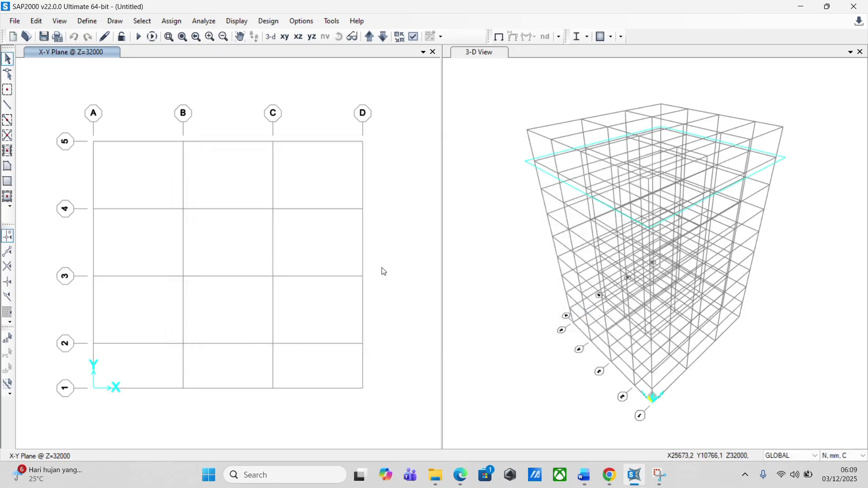
Add a new response spectrum function of type ASCE 7-16 and name it Kota Padang.
left_click(81, 21)
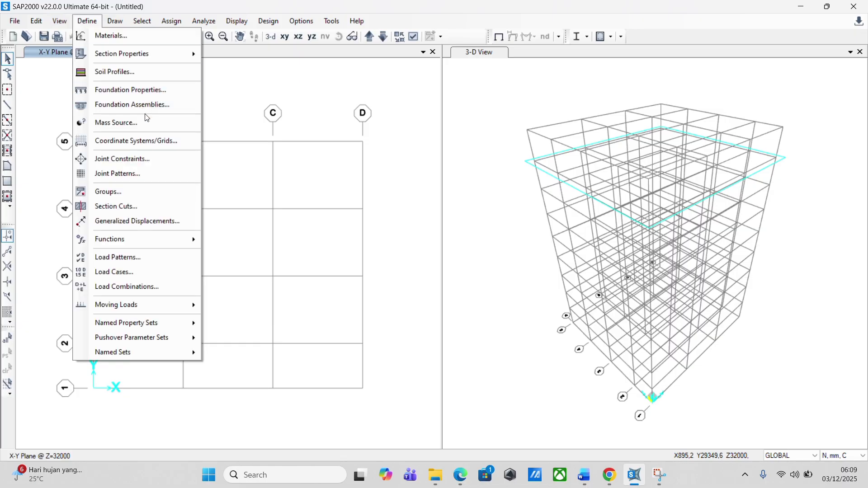
mouse_move(151, 240)
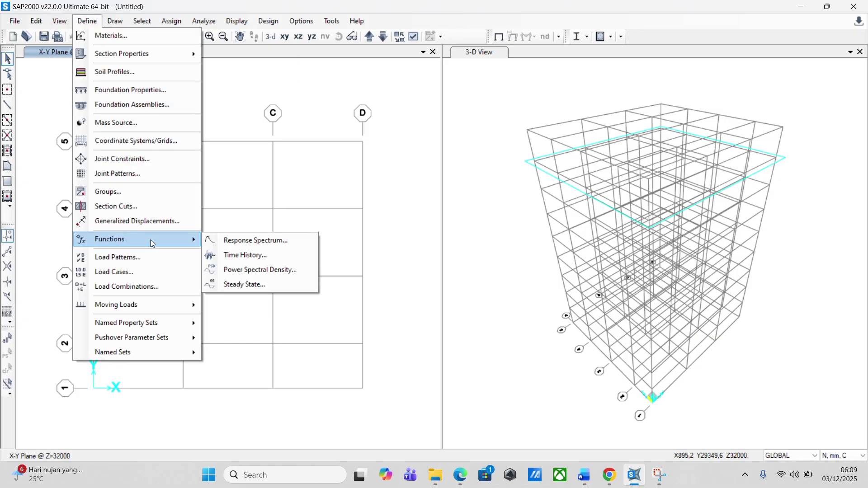
left_click(279, 242)
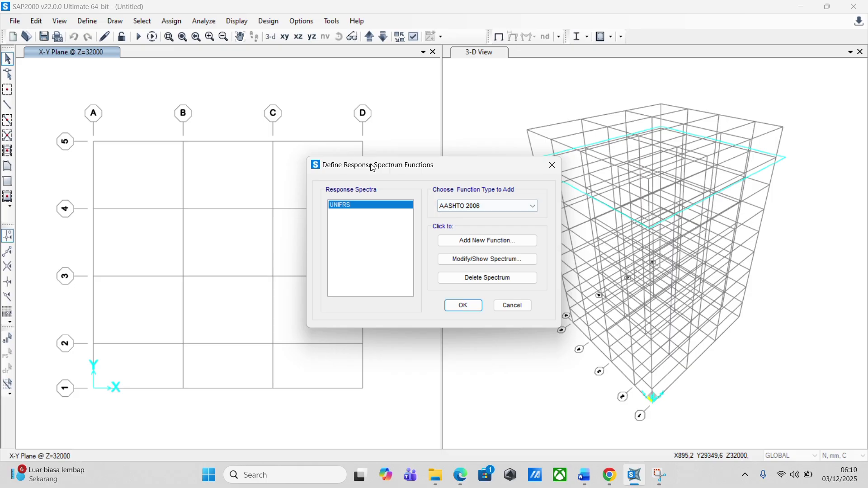
left_click(454, 207)
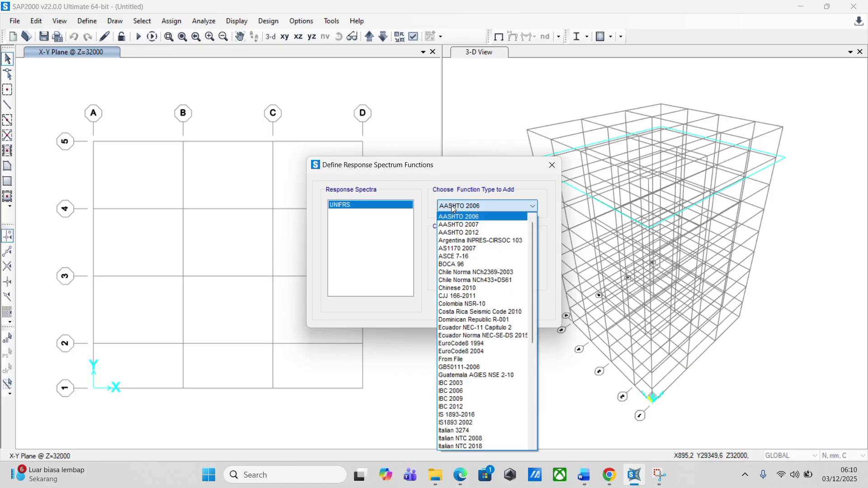
left_click(473, 257)
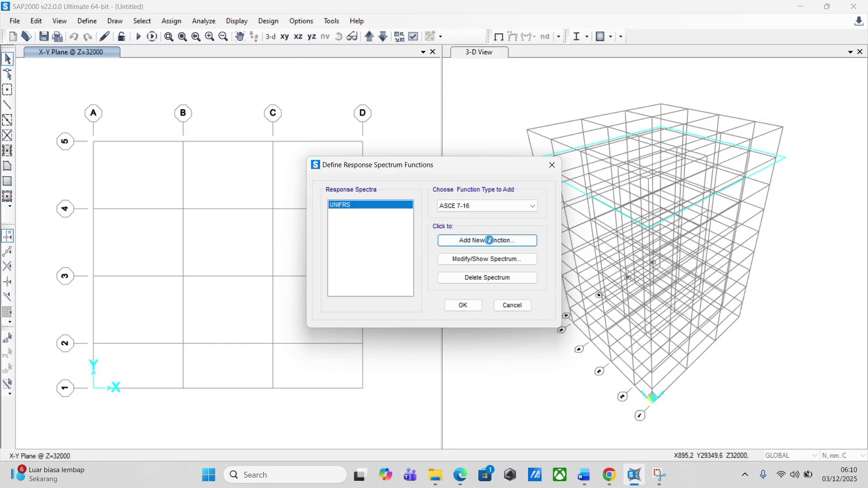
left_click(486, 242)
double_click(408, 115)
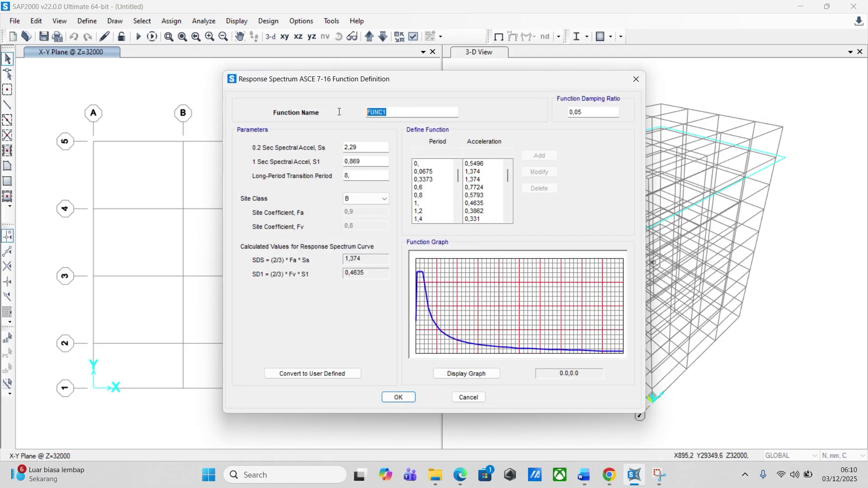
type("Kota Padang")
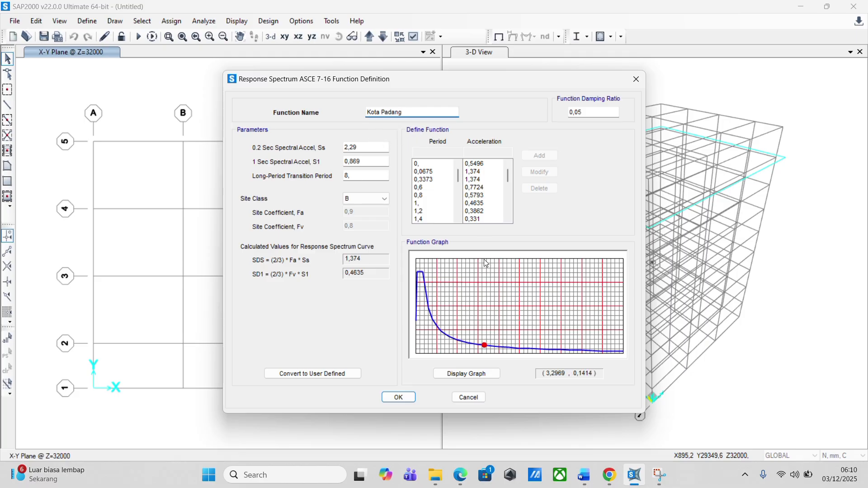
Set the Kota Padang function's Ss to 1,1507 and S1 to 0,5755 in SAP2000, checking both against the training PDF in Chrome.
left_click(611, 479)
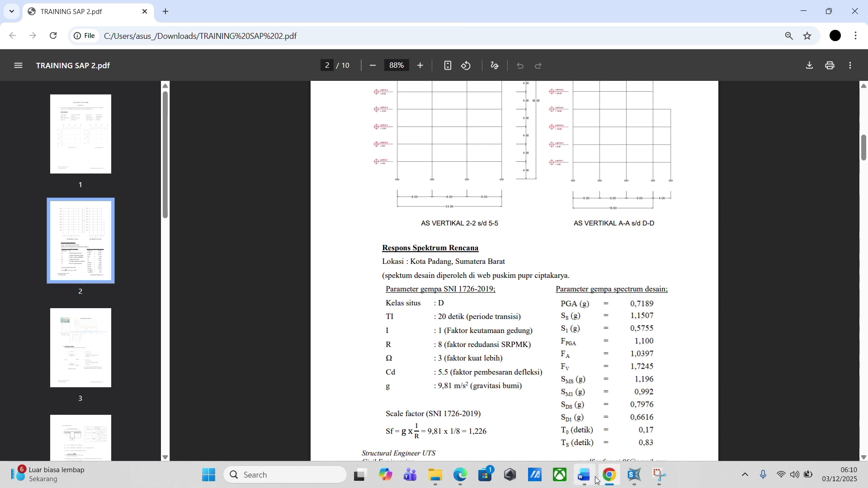
left_click(635, 478)
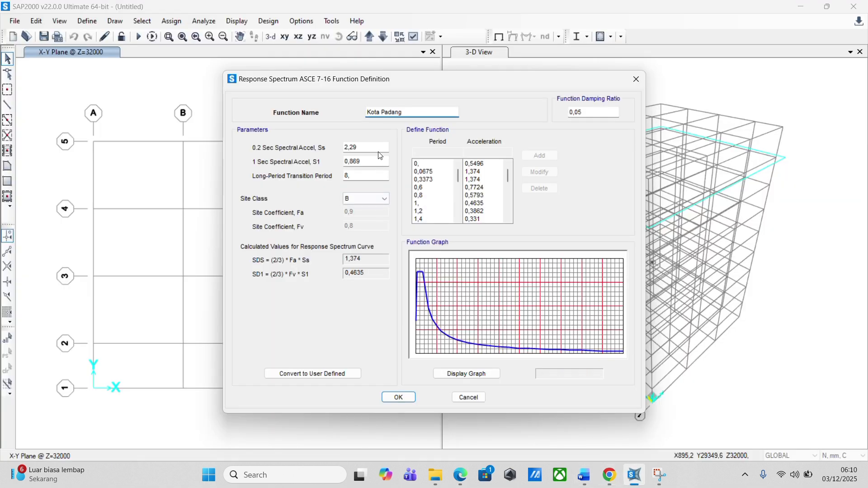
left_click_drag(379, 148, 323, 147)
type("1")
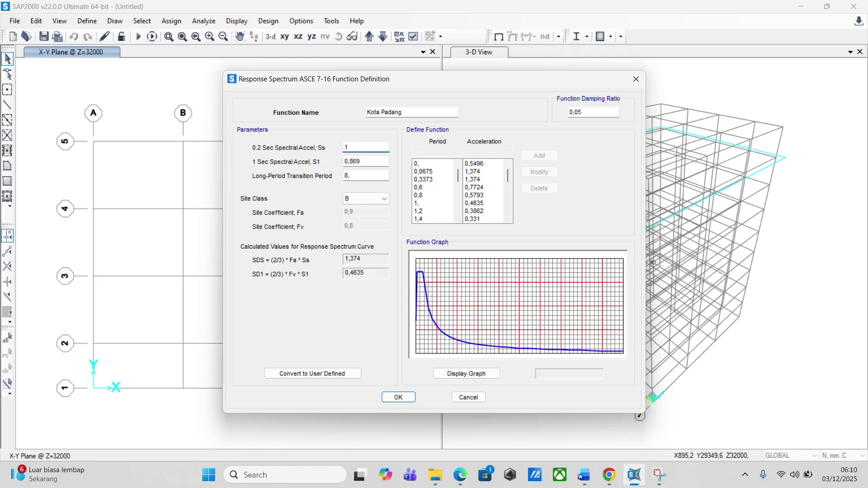
type(",1507")
mouse_move(621, 480)
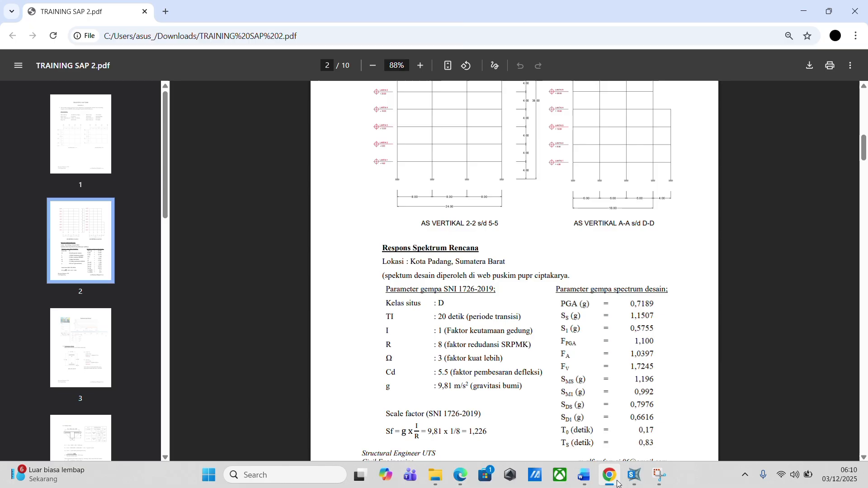
left_click(640, 482)
left_click(638, 480)
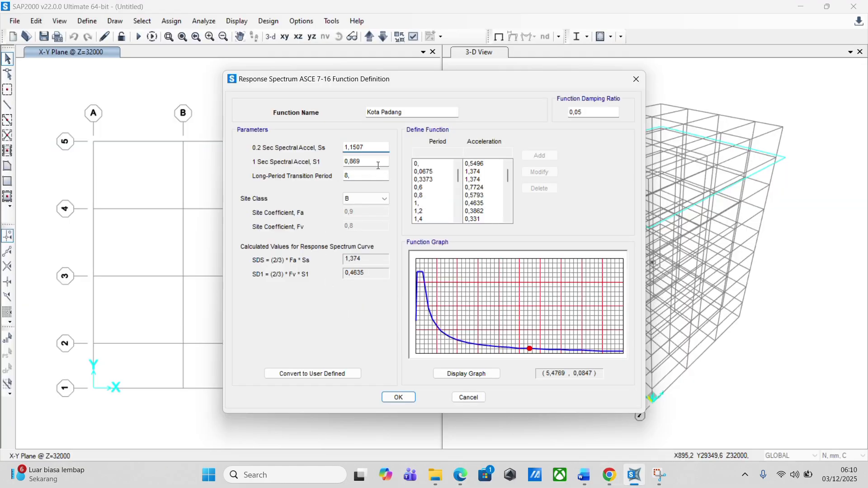
left_click(360, 164)
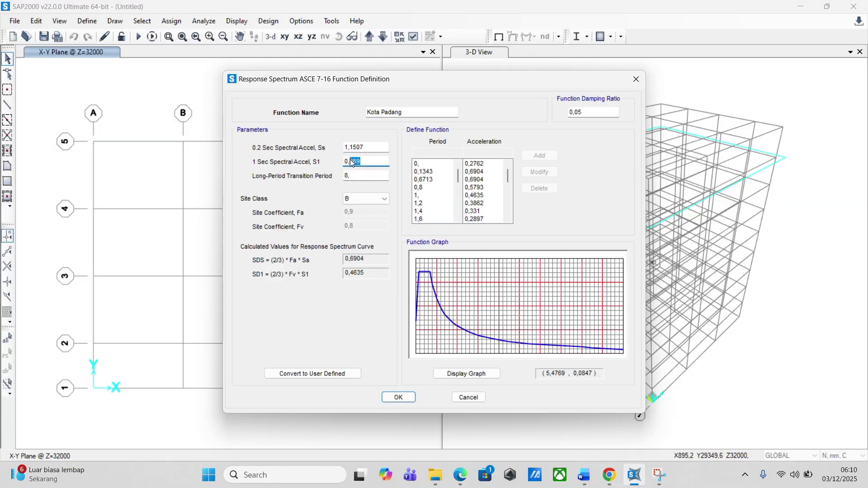
type("5755")
Set the function's long-period transition period to 20 and its site class to D, and accept the function definition.
key("Tab")
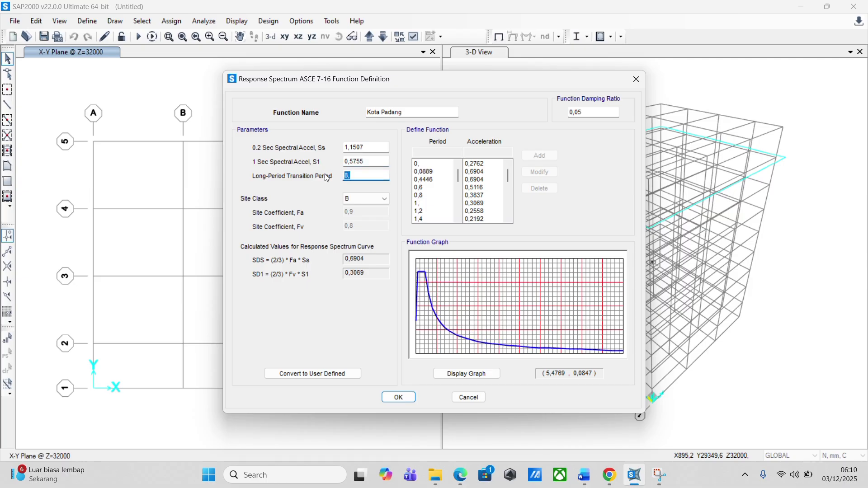
type("20")
left_click(375, 200)
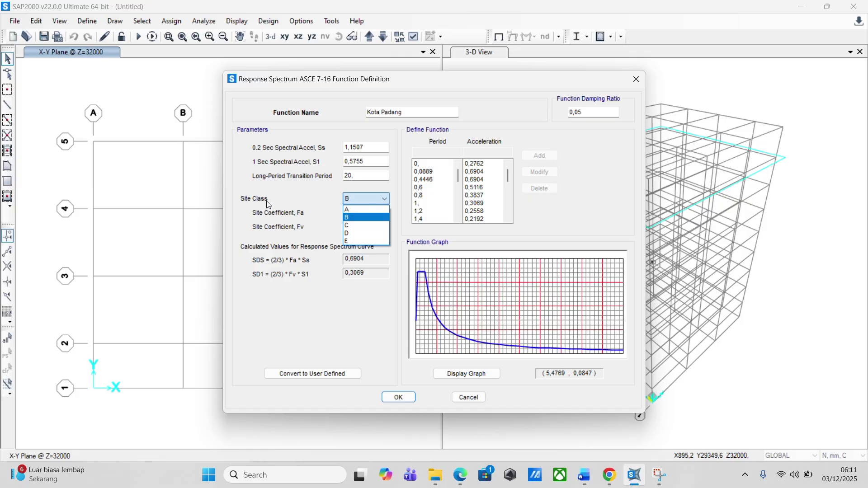
left_click(366, 233)
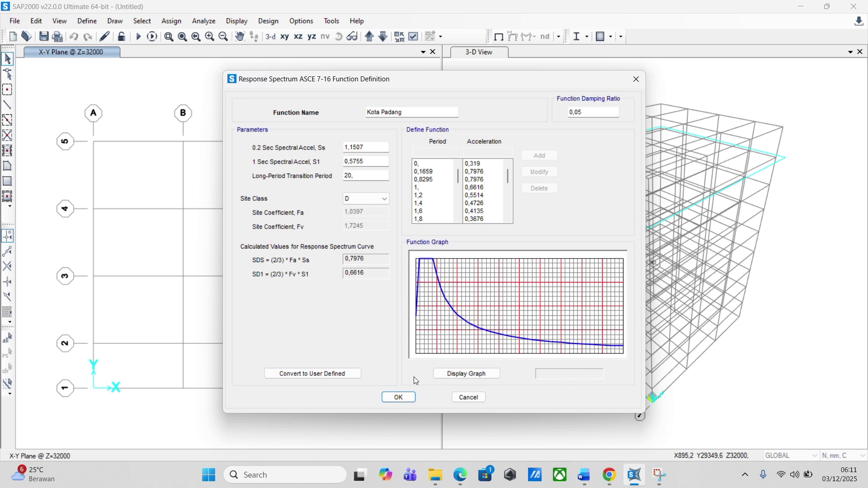
left_click(394, 398)
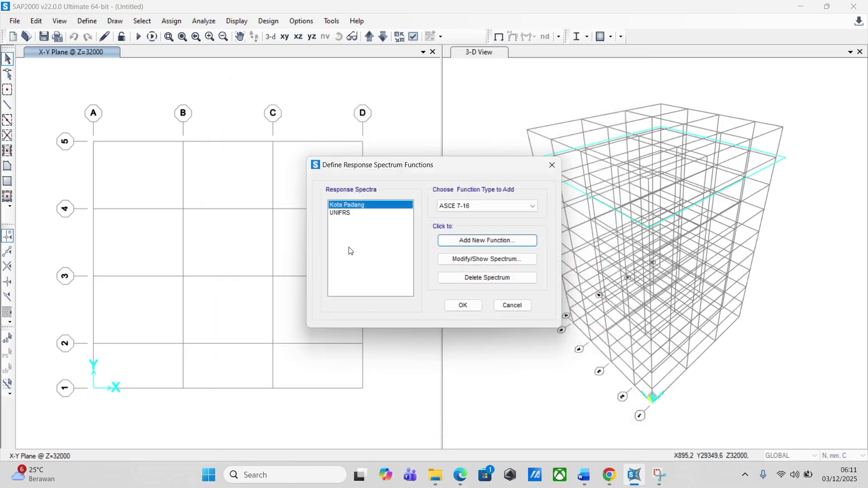
Delete the UNIFRS response spectrum function and accept the function list.
left_click(351, 213)
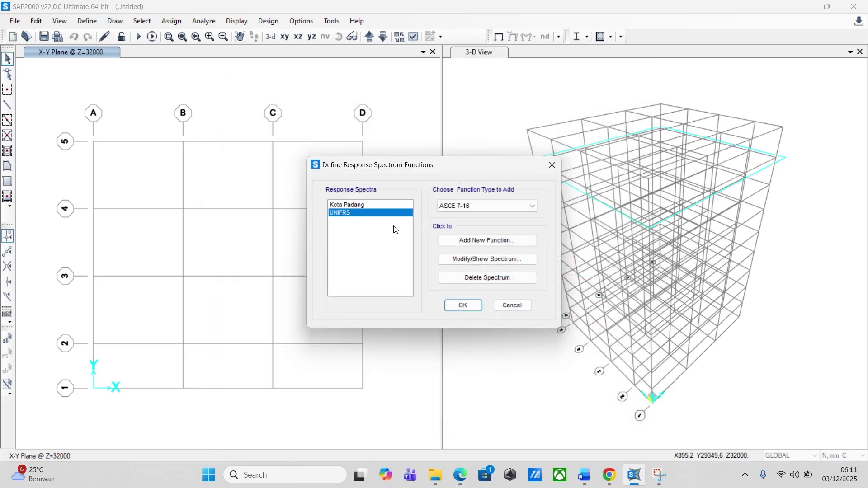
left_click(486, 283)
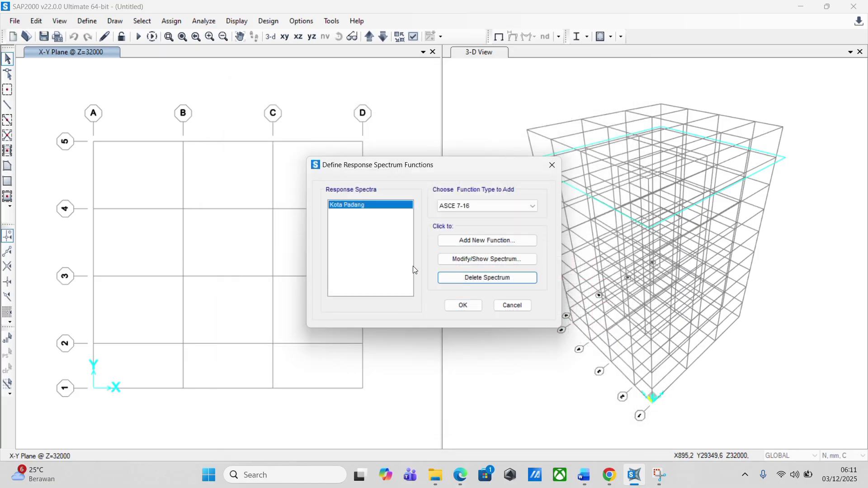
left_click(464, 306)
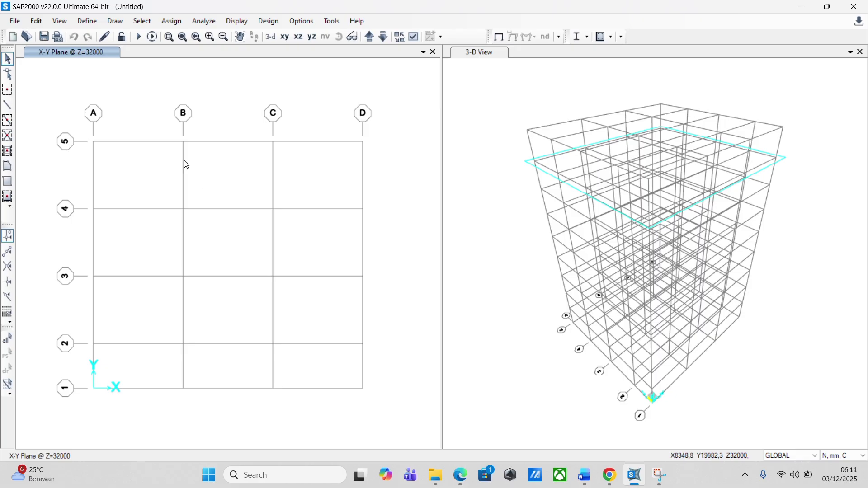
left_click(86, 21)
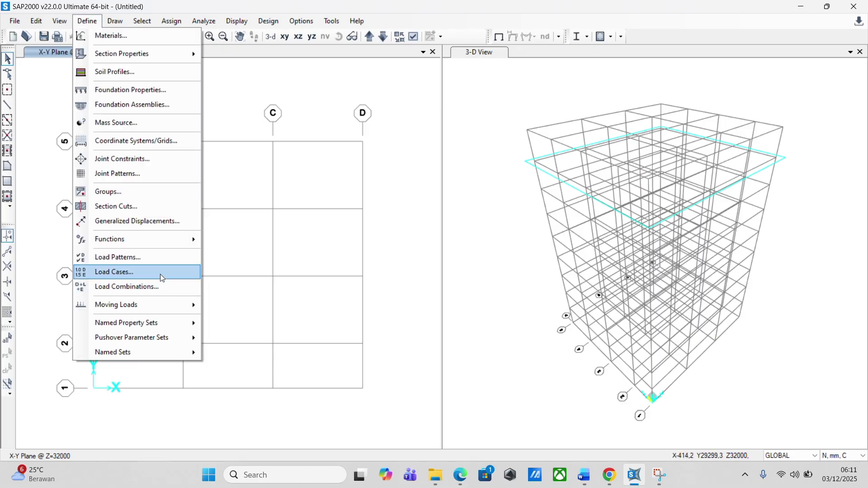
left_click(160, 274)
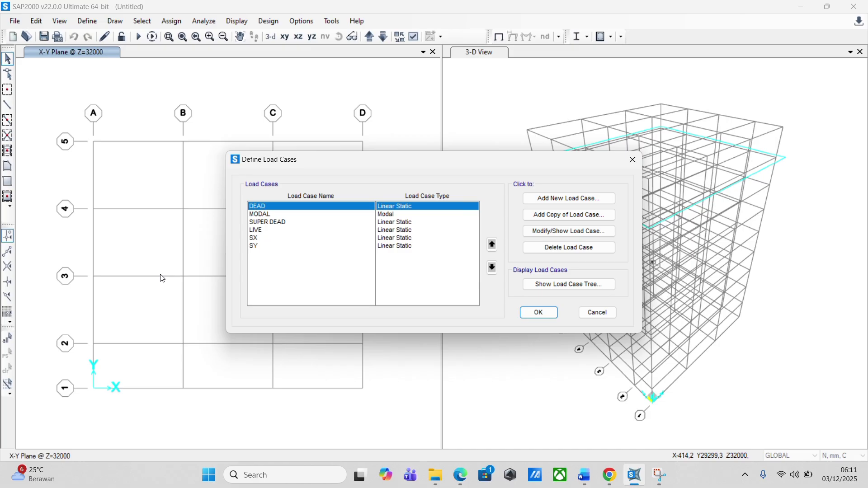
left_click(554, 206)
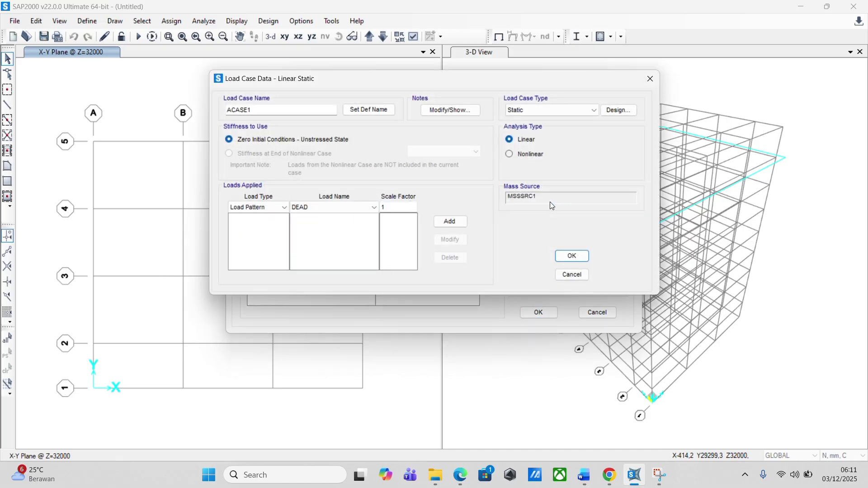
double_click(286, 107)
left_click(650, 79)
left_click(632, 158)
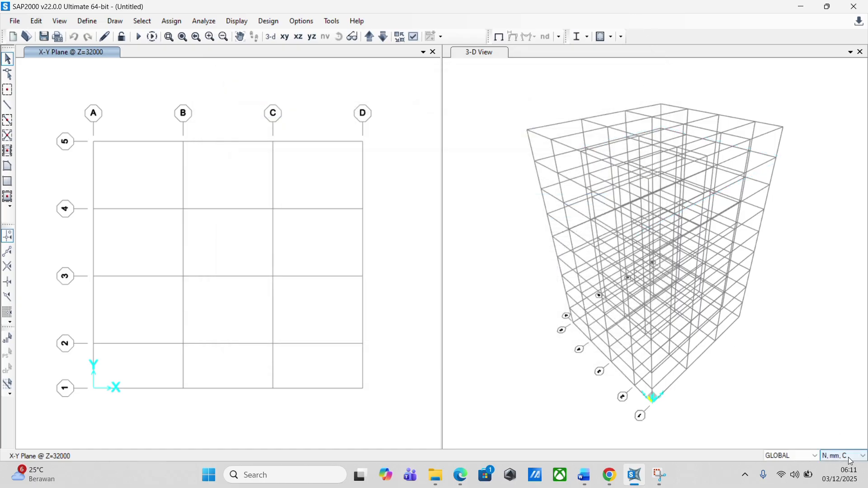
Switch the model units to KN, m, C and add a load case named DX of type Response Spectrum.
left_click(849, 461)
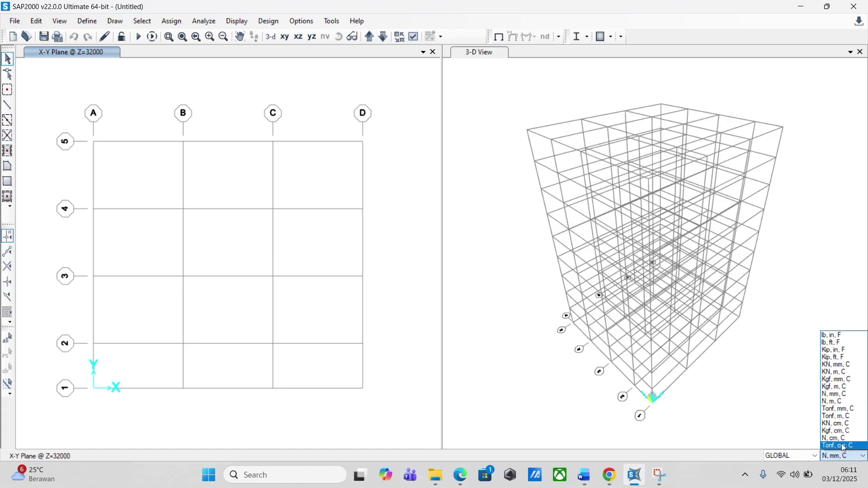
left_click(836, 373)
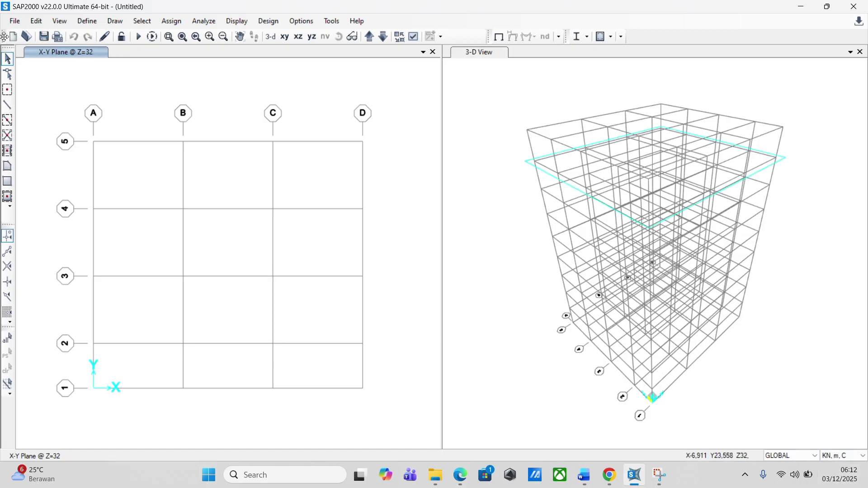
left_click(98, 20)
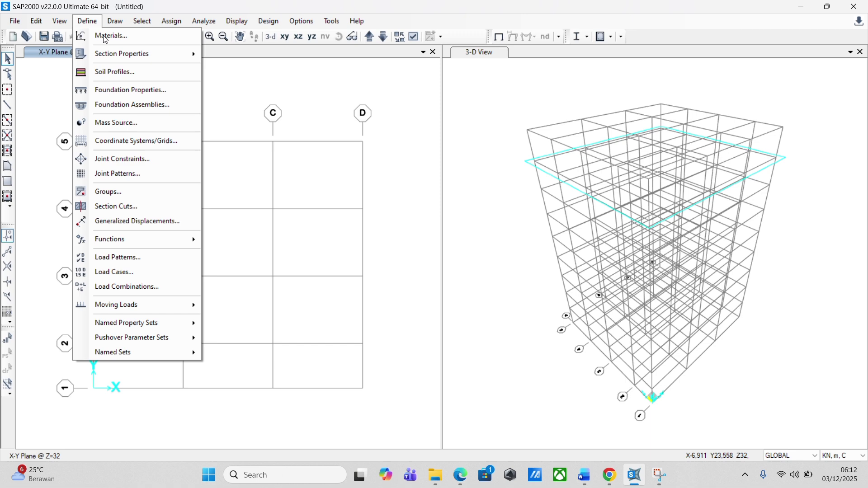
left_click(142, 274)
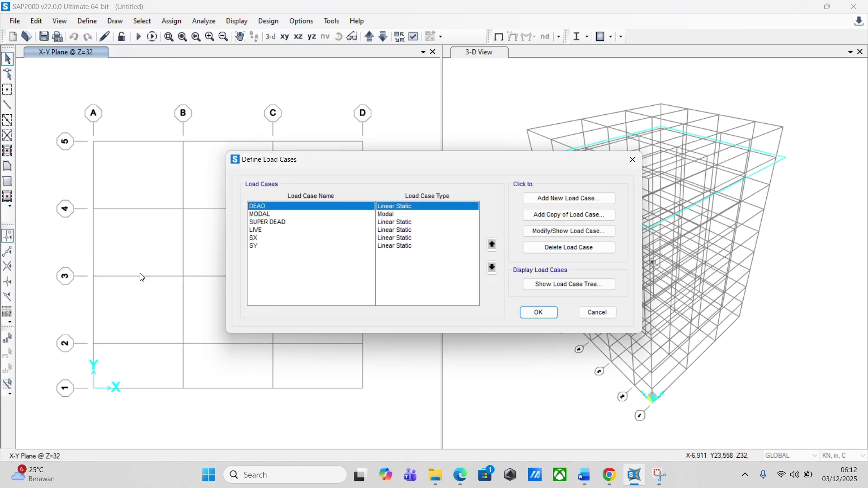
left_click(569, 198)
left_click(280, 110)
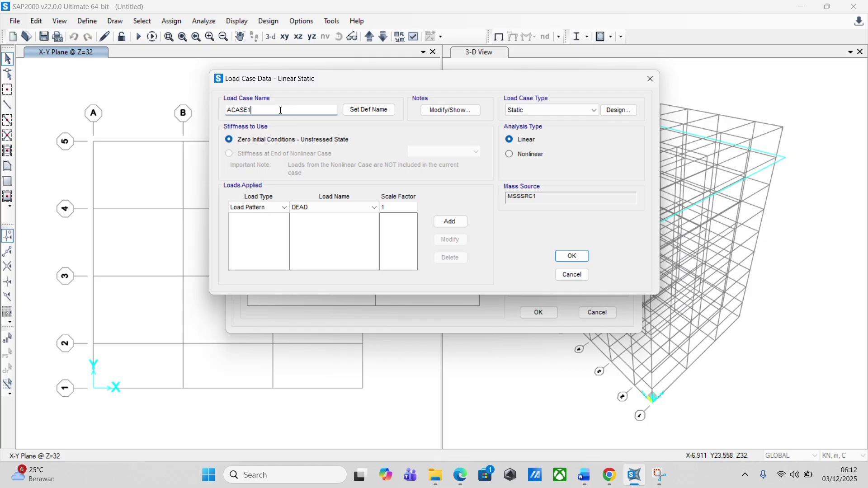
double_click(280, 110)
type("DX")
left_click(535, 111)
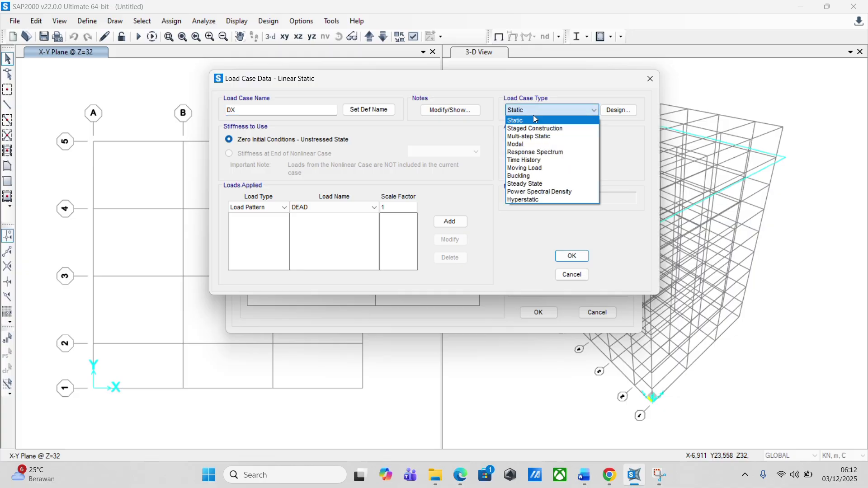
left_click(536, 153)
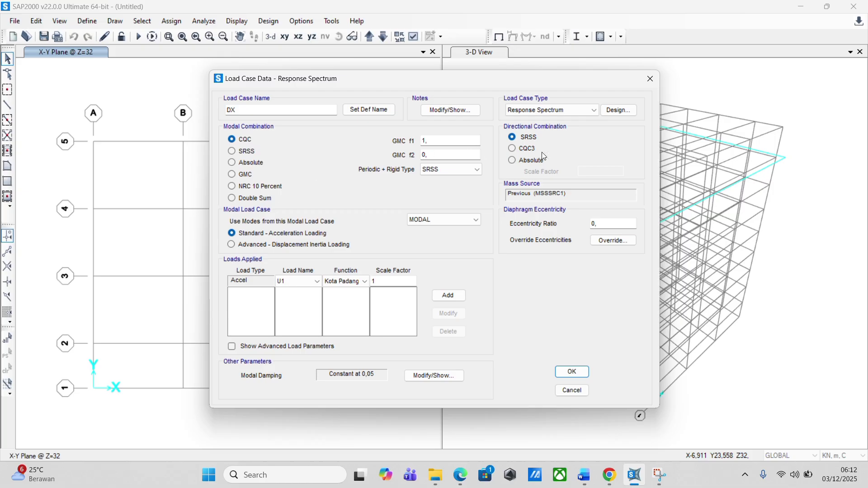
Apply acceleration U1 with the Kota Padang function and scale factor 9,81*1/8 to DX, and accept the load case.
double_click(380, 282)
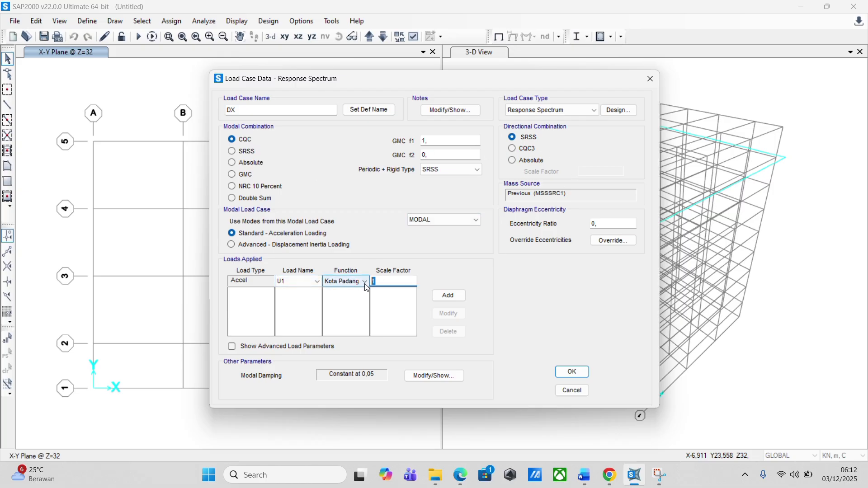
type("9,81*1/8")
left_click(454, 296)
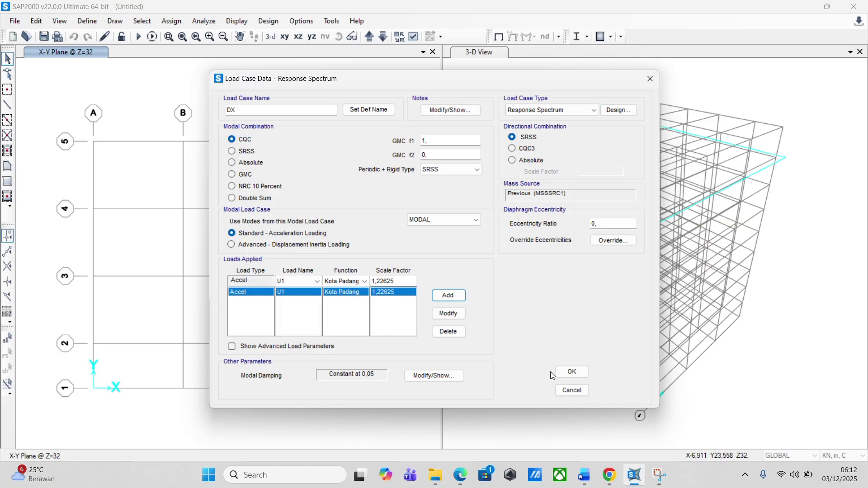
left_click(563, 372)
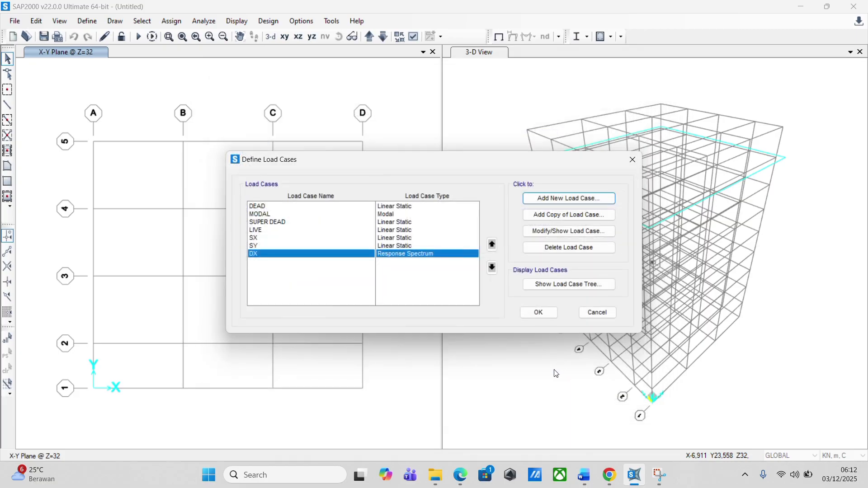
Copy the DX load case as DY, change its applied load to U2, and accept the load case definitions.
left_click(569, 216)
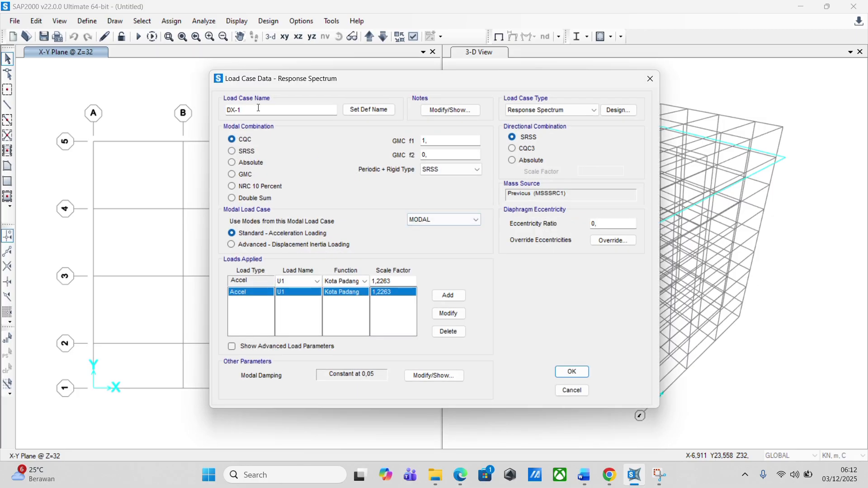
left_click_drag(245, 114, 231, 112)
type("Y")
left_click(294, 280)
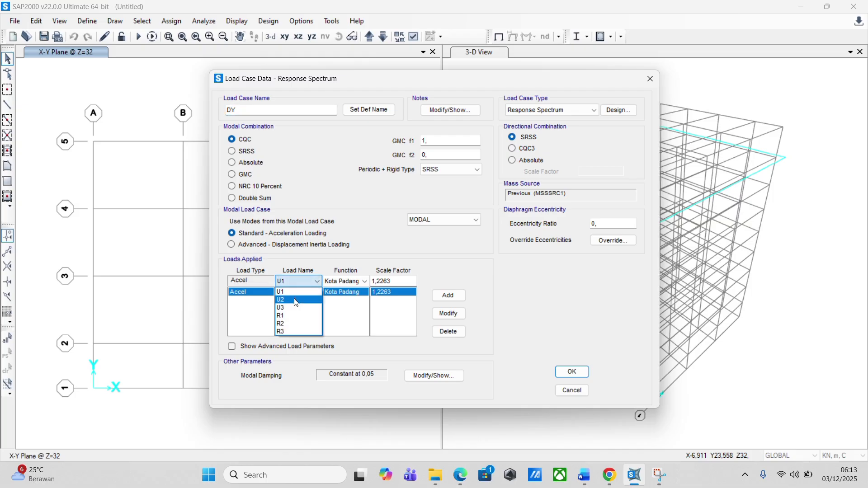
left_click(298, 303)
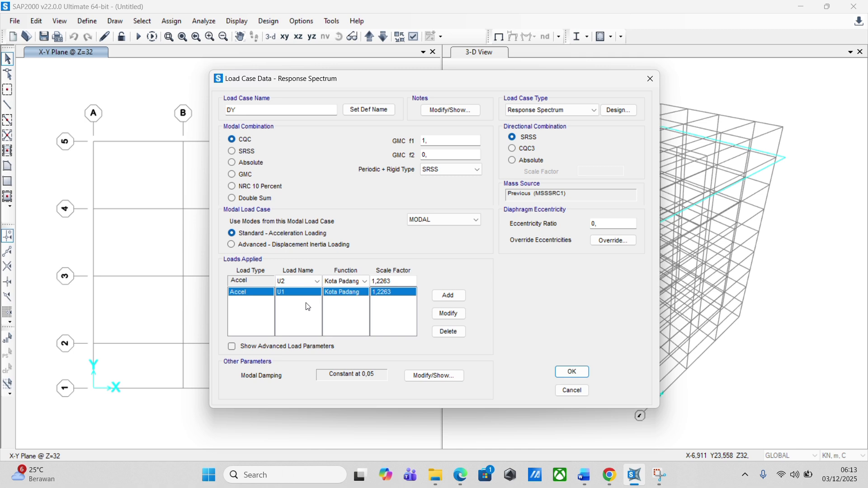
left_click(458, 314)
left_click(571, 374)
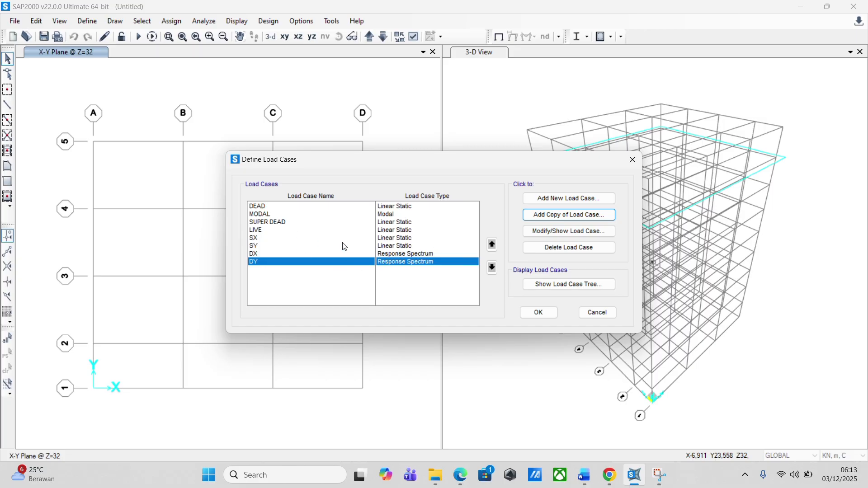
left_click(532, 317)
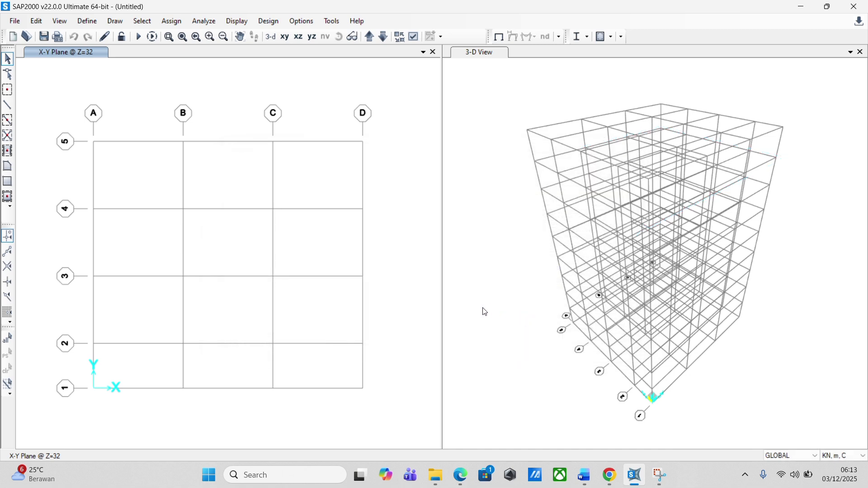
Start a new load combination and look up the Kombinasi Pembebanan list on page 10 of the training PDF in Chrome.
left_click(88, 21)
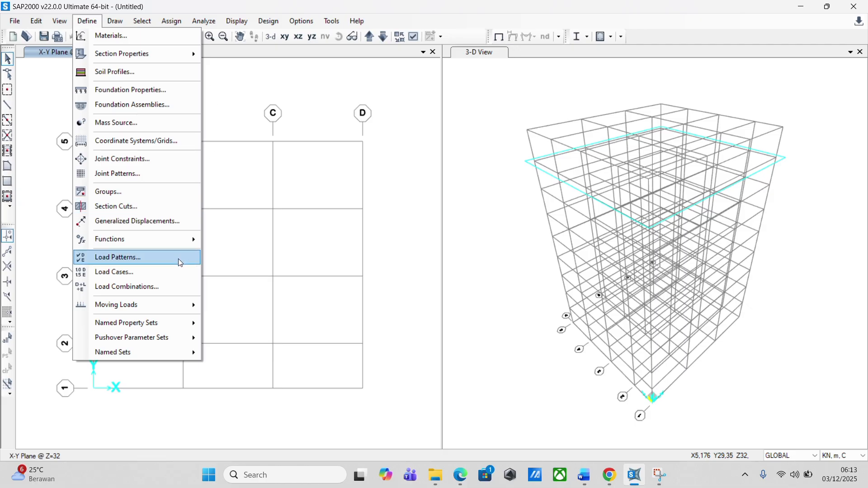
left_click(170, 293)
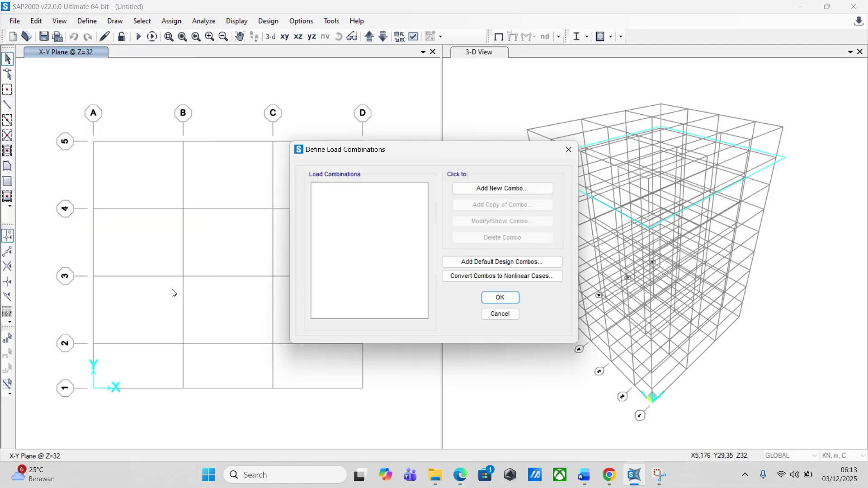
left_click(535, 189)
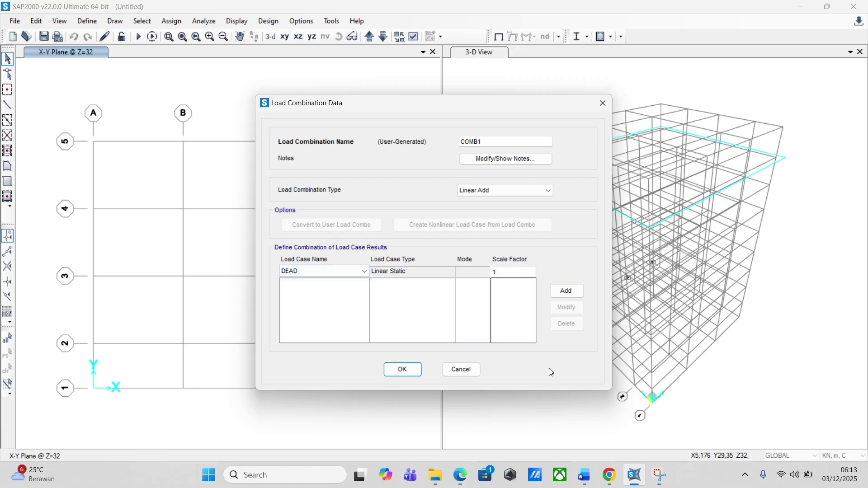
left_click(609, 475)
scroll(79, 303, "down", 10)
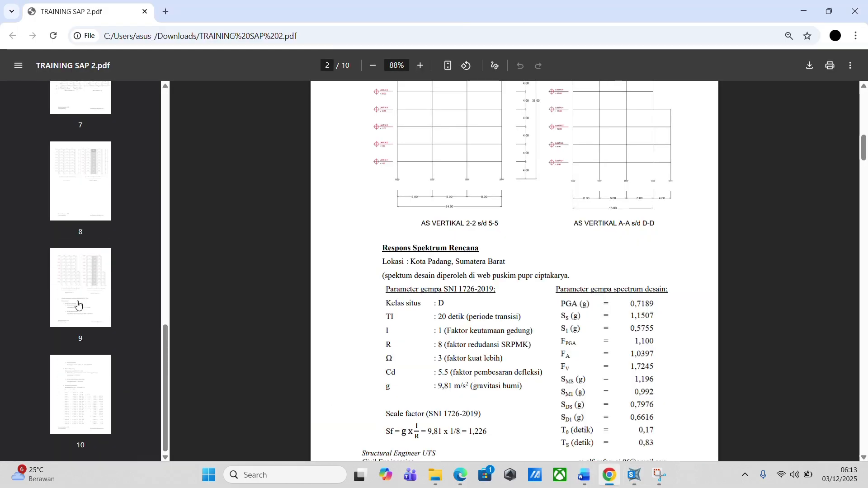
left_click(85, 399)
scroll(458, 337, "down", 3)
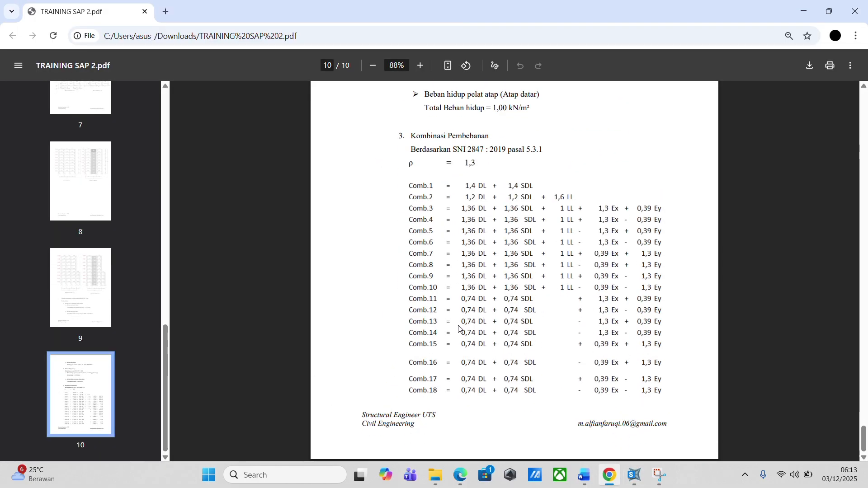
In SAP2000, add DEAD and SUPER DEAD to COMB1 with scale factor 1,4 each, checking against the training PDF in Chrome.
left_click(635, 475)
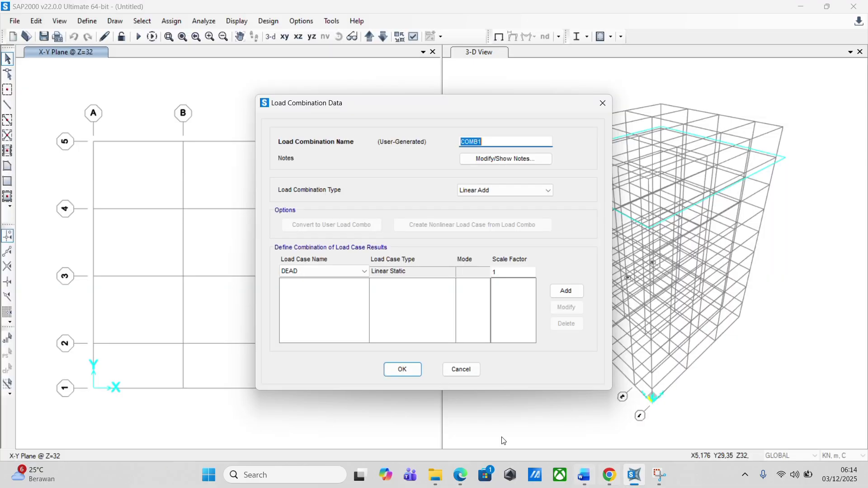
left_click(502, 273)
type(",4")
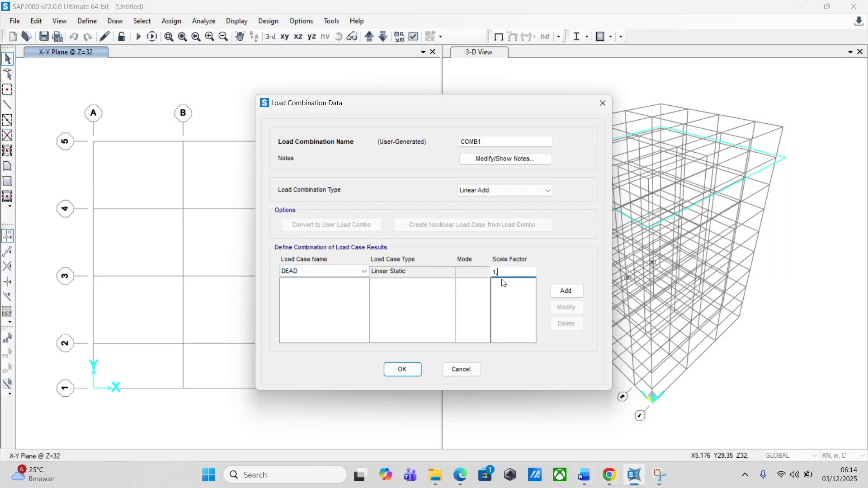
left_click(349, 273)
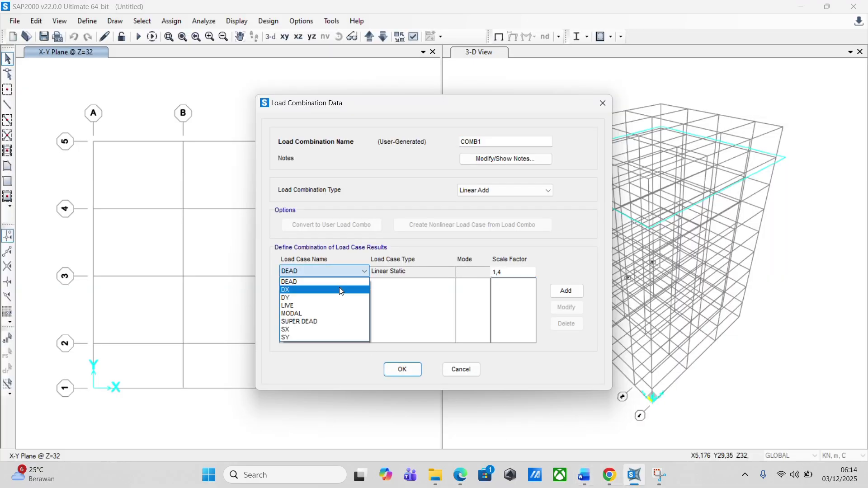
left_click(572, 293)
left_click(365, 272)
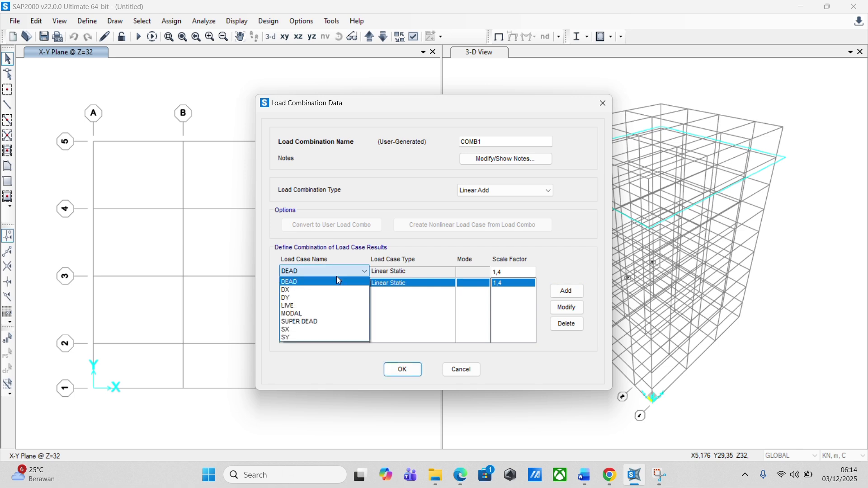
left_click(334, 321)
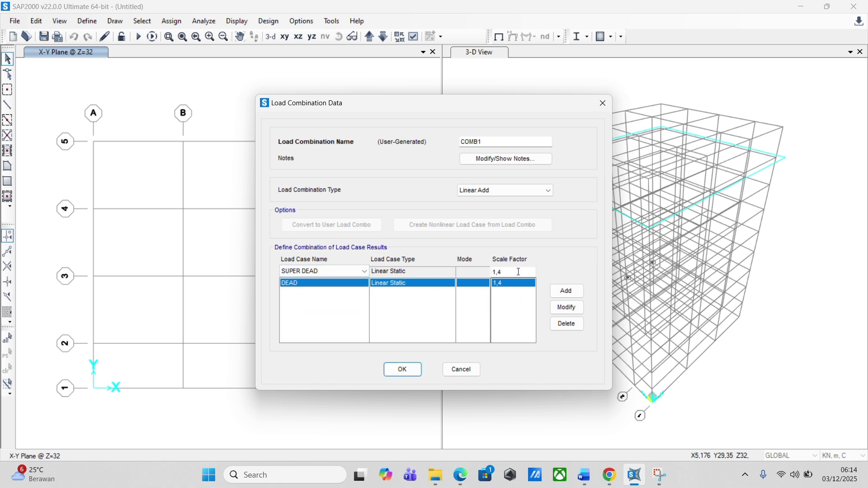
left_click(566, 291)
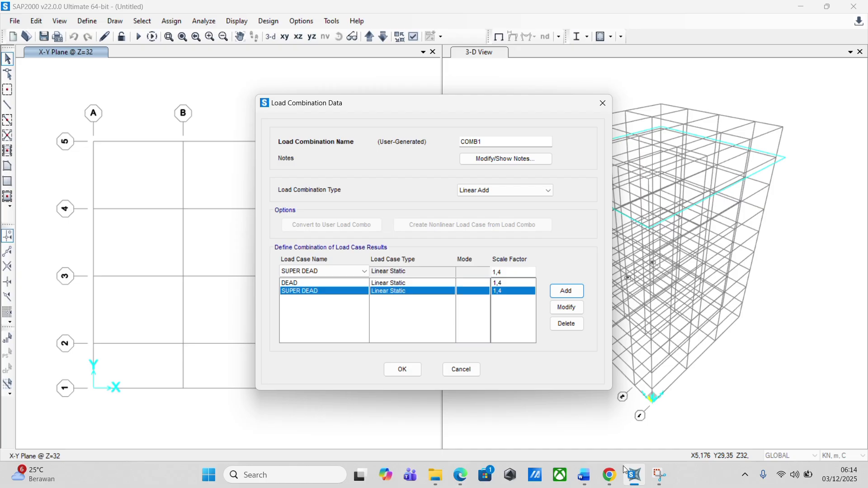
left_click(611, 475)
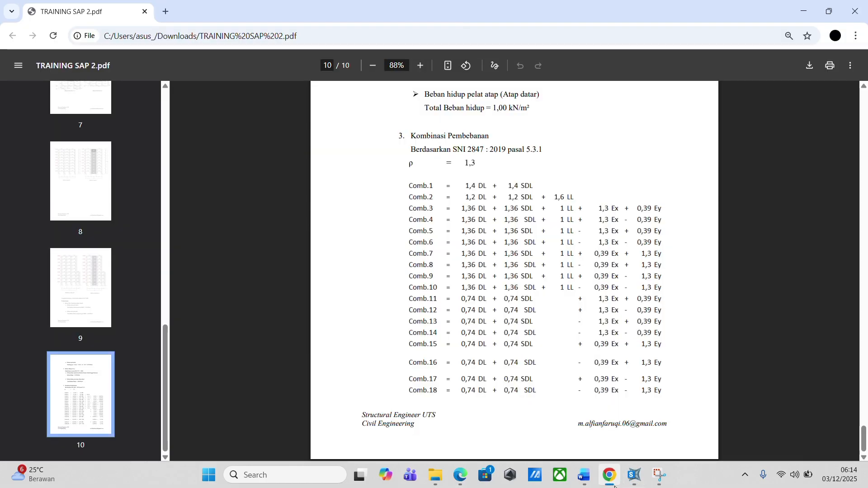
left_click(636, 484)
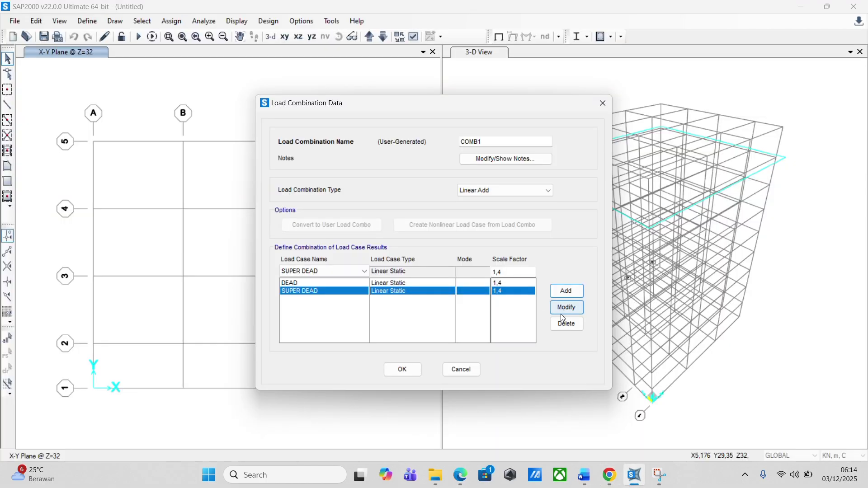
Accept the COMB1 load combination, then reopen it to check its load cases and accept it again.
left_click(402, 370)
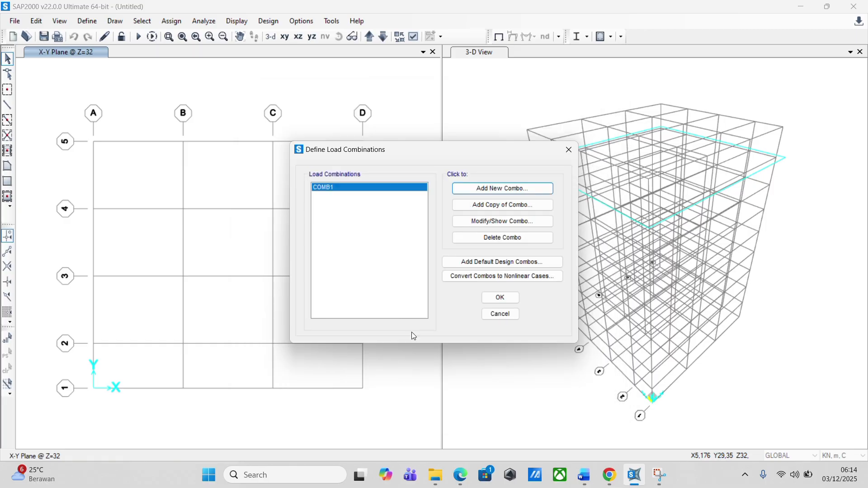
left_click(492, 220)
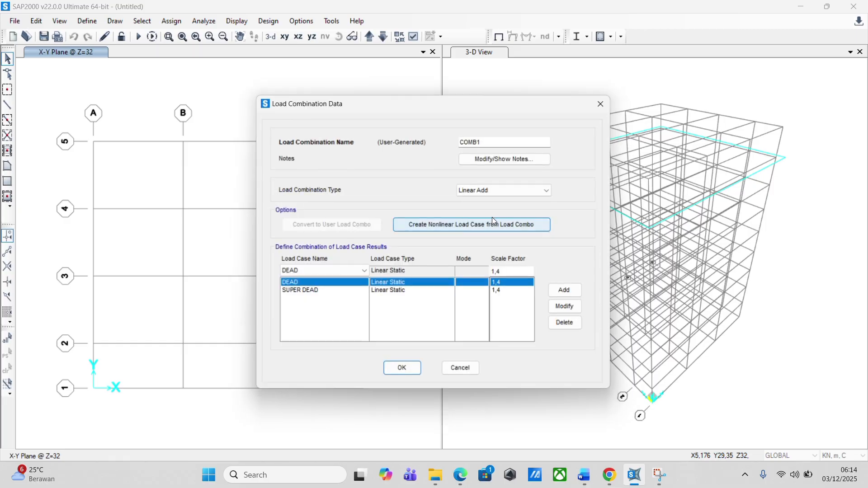
left_click(403, 369)
Create a new Linear Add load combination COMB2 and add DEAD and SUPER DEAD with scale factor 1,2 each.
left_click(520, 190)
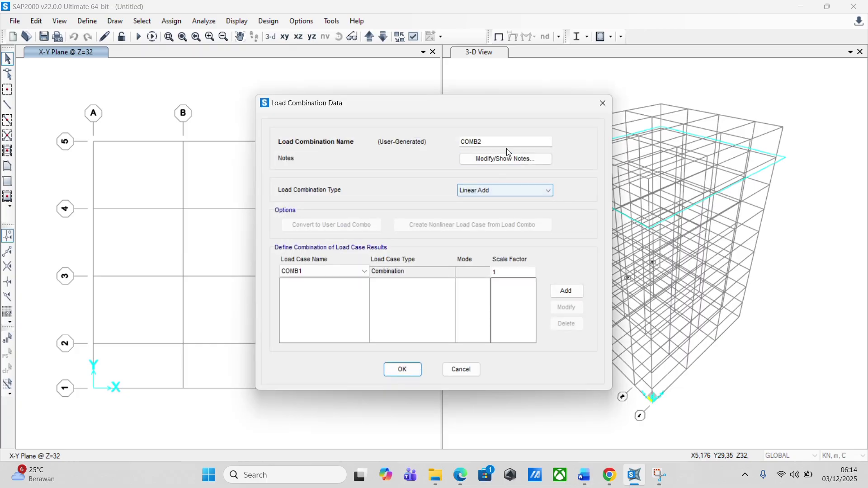
left_click(356, 272)
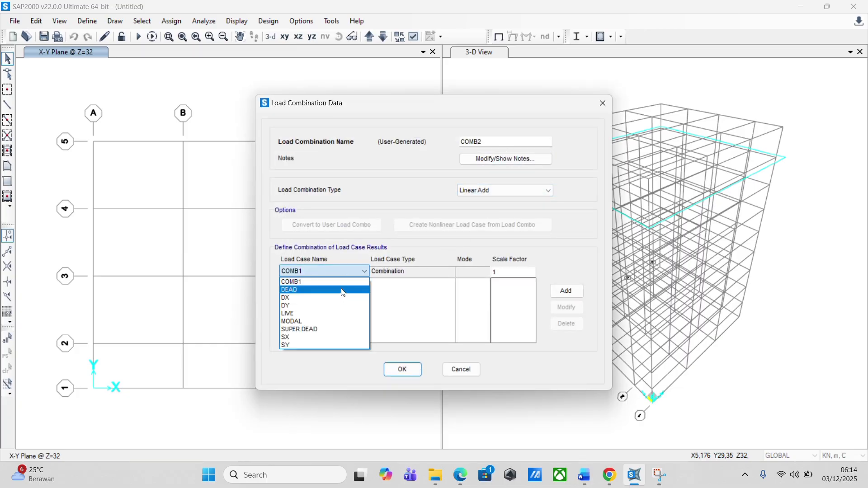
left_click(343, 290)
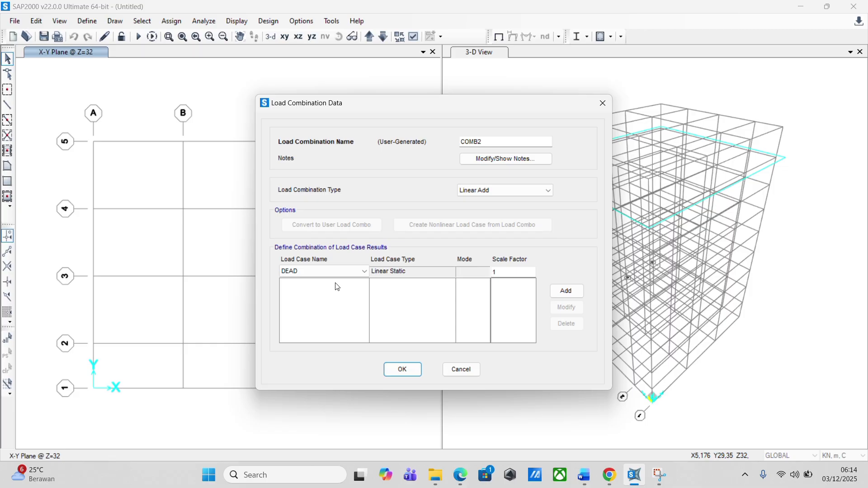
left_click(509, 270)
type(",2")
left_click(567, 290)
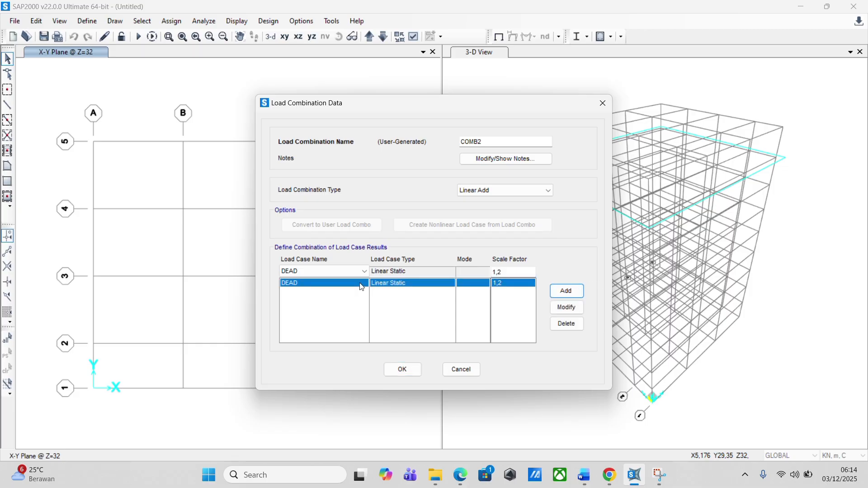
left_click(348, 271)
left_click(343, 330)
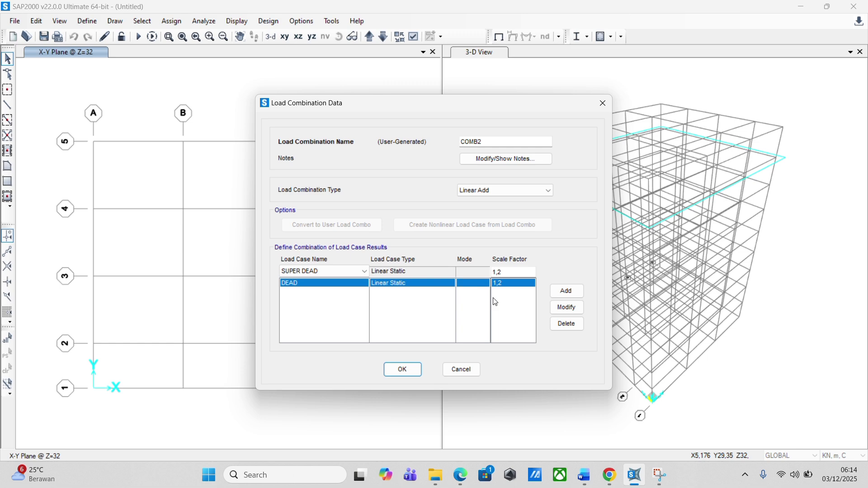
left_click(560, 293)
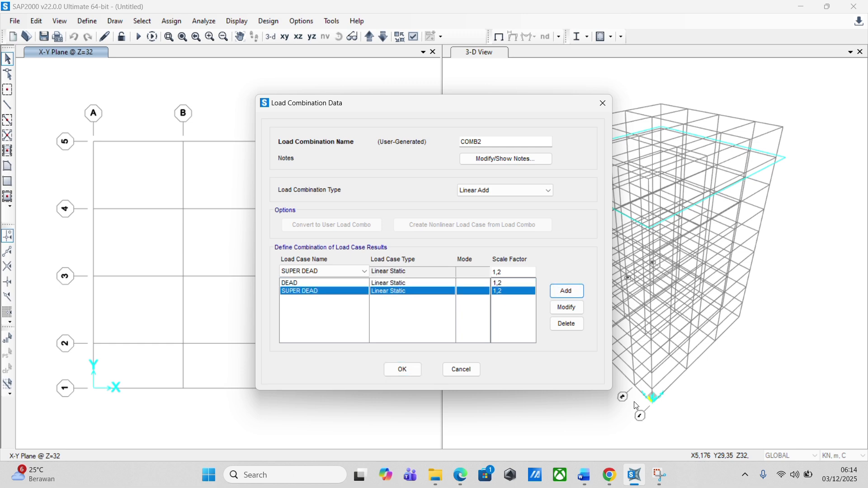
Check Comb.2 in the training PDF in Chrome, then in SAP2000 add LIVE to COMB2 with scale factor 1,6 and accept the combination.
left_click(612, 474)
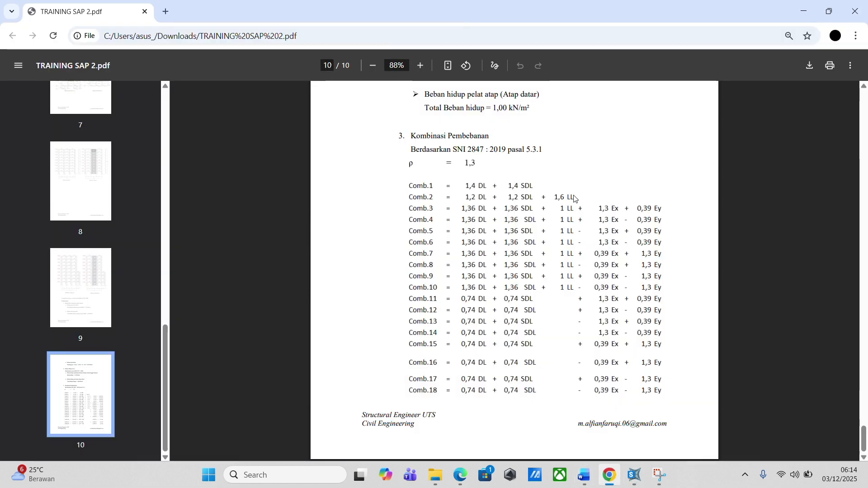
left_click(635, 475)
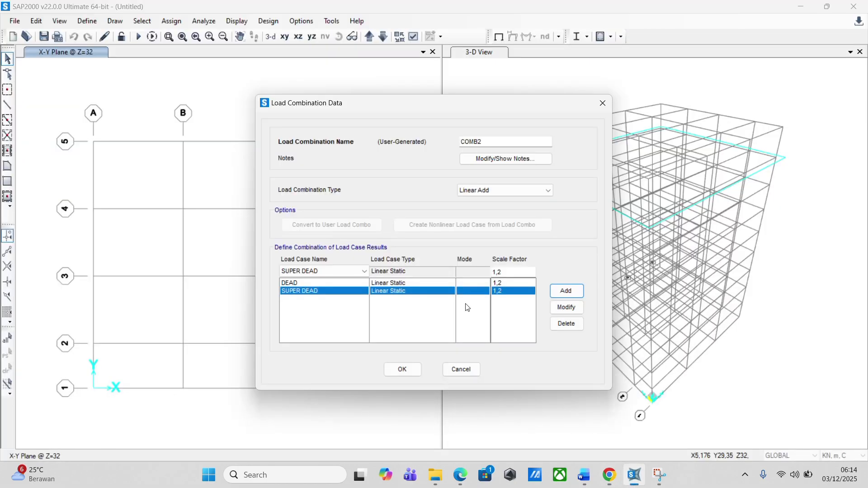
left_click(334, 271)
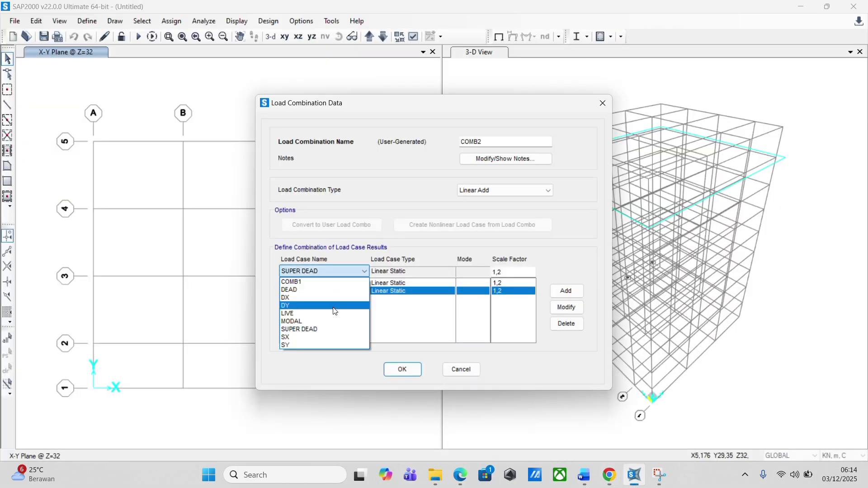
left_click(335, 314)
left_click(508, 272)
key("BackSpace")
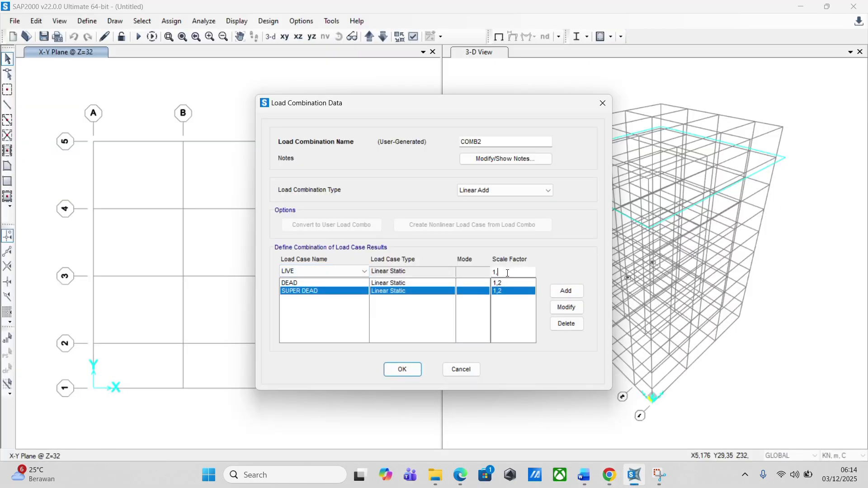
type("6")
left_click(566, 290)
left_click(386, 366)
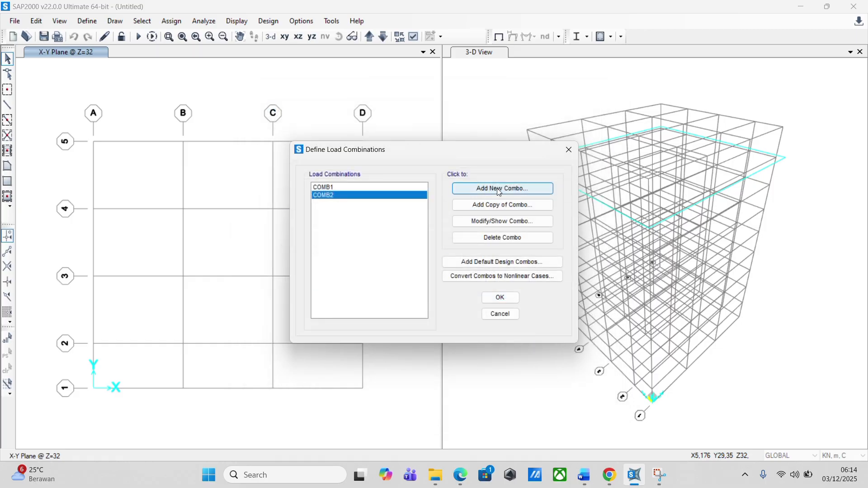
Create load combination COMB3 and add DEAD and SUPER DEAD with scale factor 1,36 each, checking Comb.3 in the training PDF in Chrome.
left_click(497, 188)
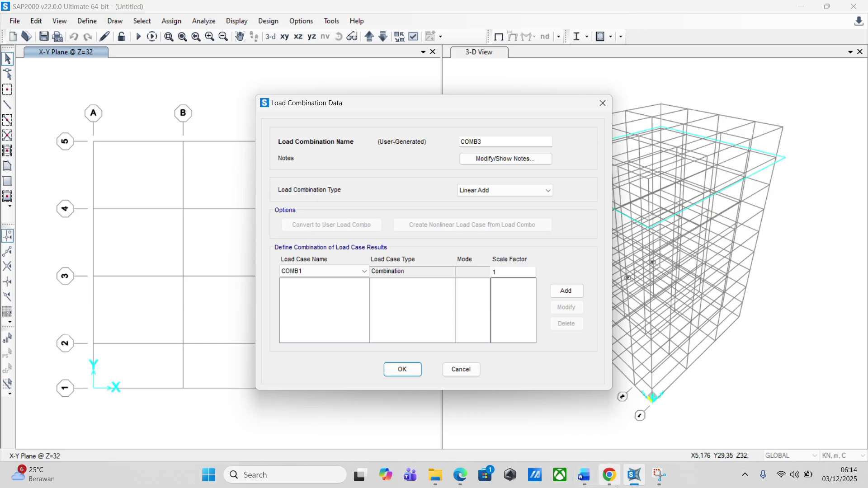
left_click(609, 475)
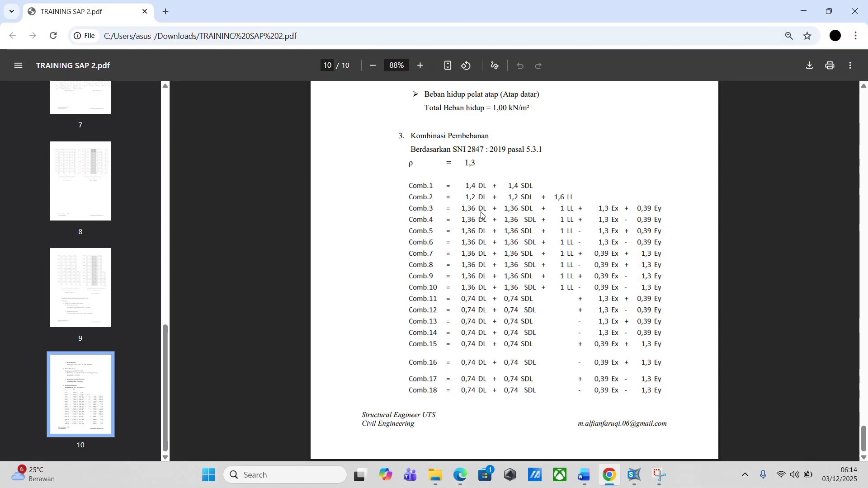
left_click(635, 475)
left_click(317, 271)
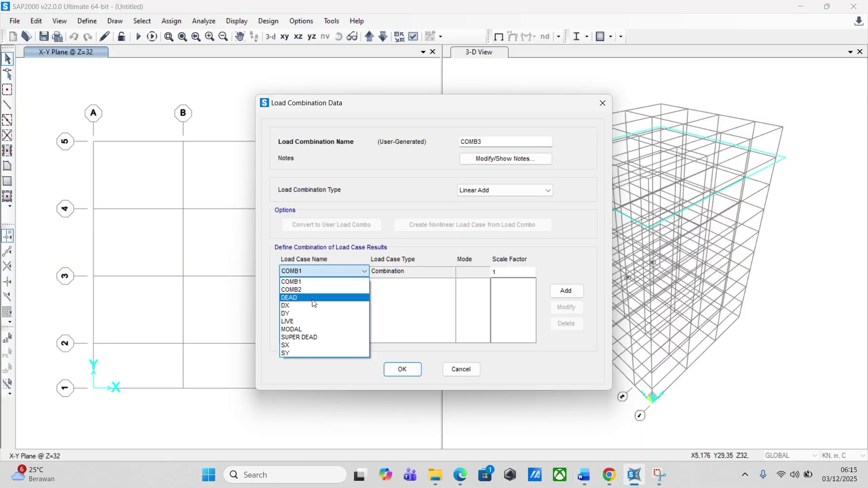
left_click(314, 298)
left_click(499, 273)
type(".")
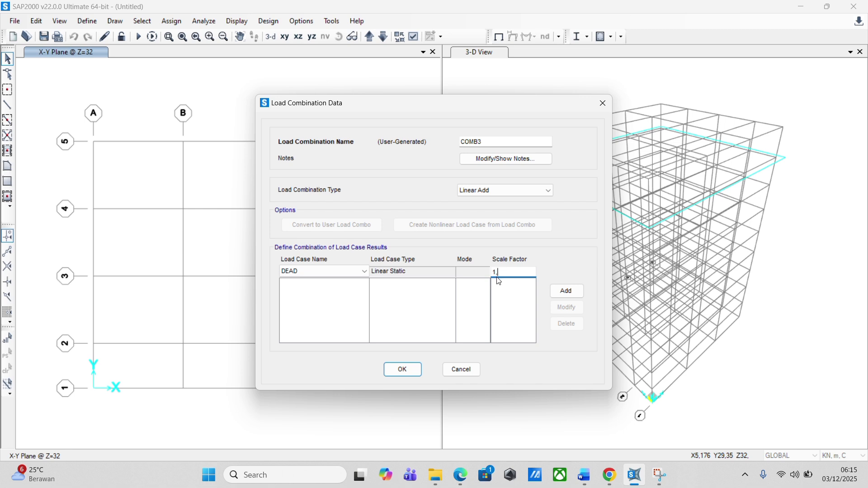
type("36")
left_click(563, 291)
left_click(342, 273)
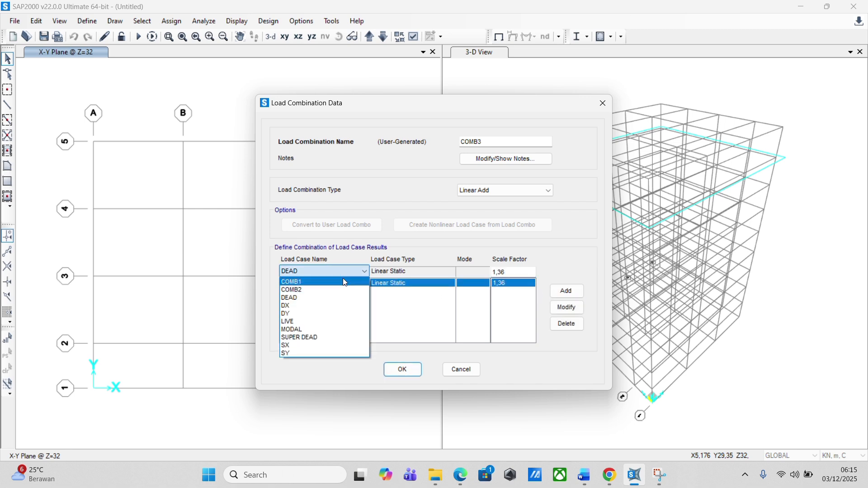
left_click(341, 337)
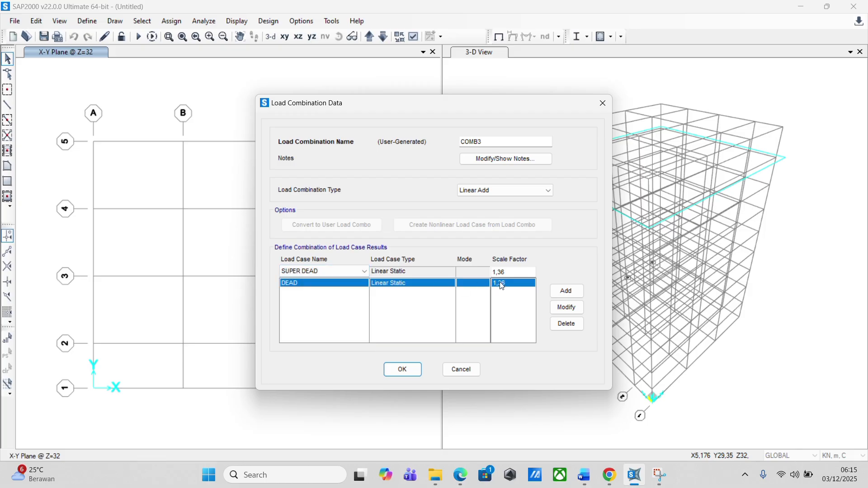
left_click(552, 291)
Add the LIVE load case to COMB3 with scale factor 1.
left_click(337, 273)
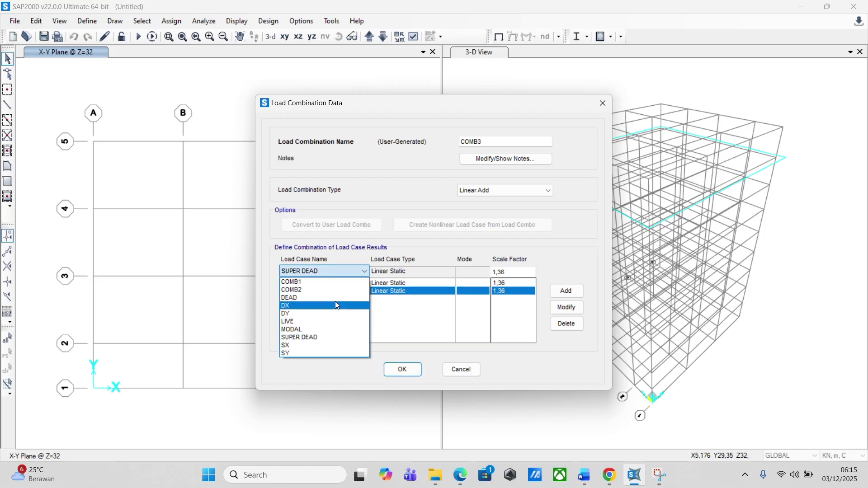
left_click(312, 321)
double_click(498, 273)
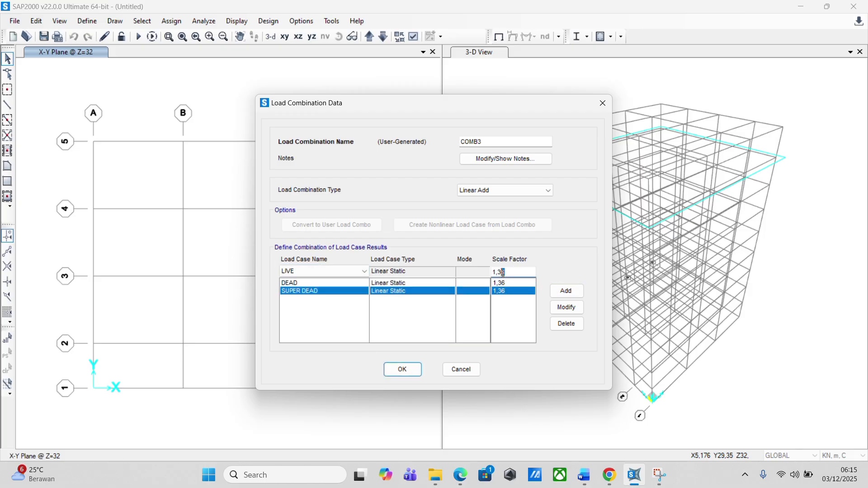
key("BackSpace")
key("BackSpace")
left_click(566, 291)
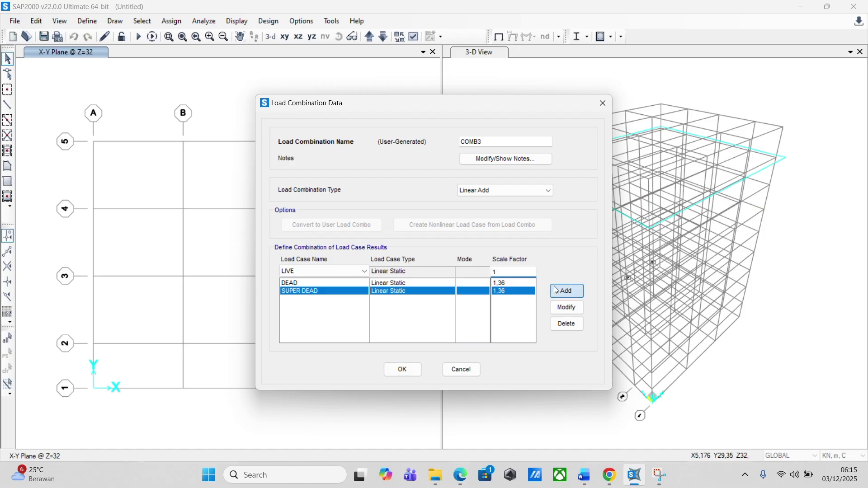
Look up the Ex factor of Comb.3 in the training PDF in Chrome, then in SAP2000 add DX to COMB3 with scale factor 1,3.
left_click(609, 478)
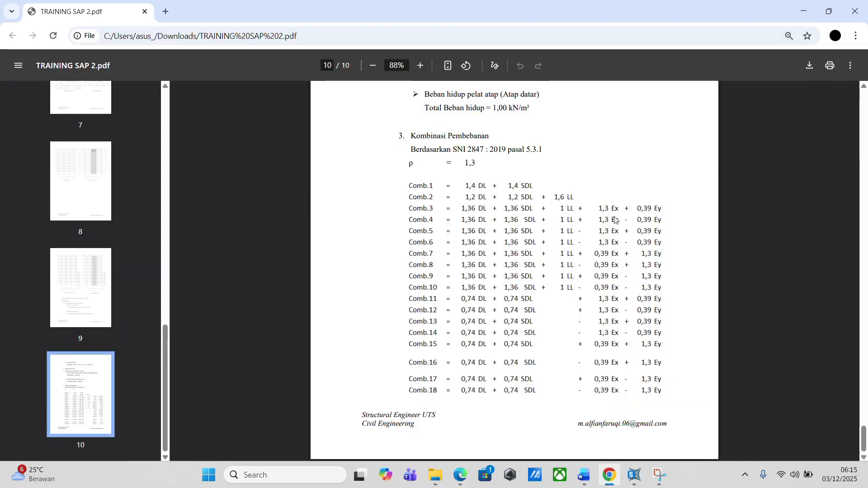
left_click(631, 483)
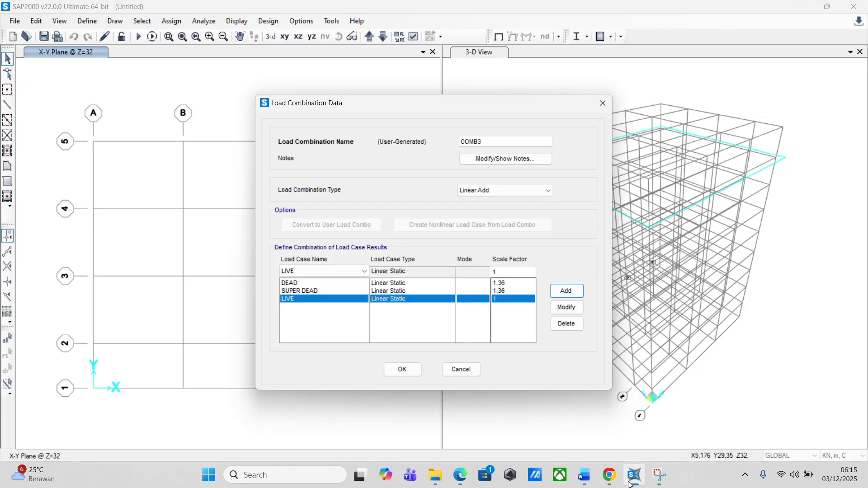
left_click(610, 484)
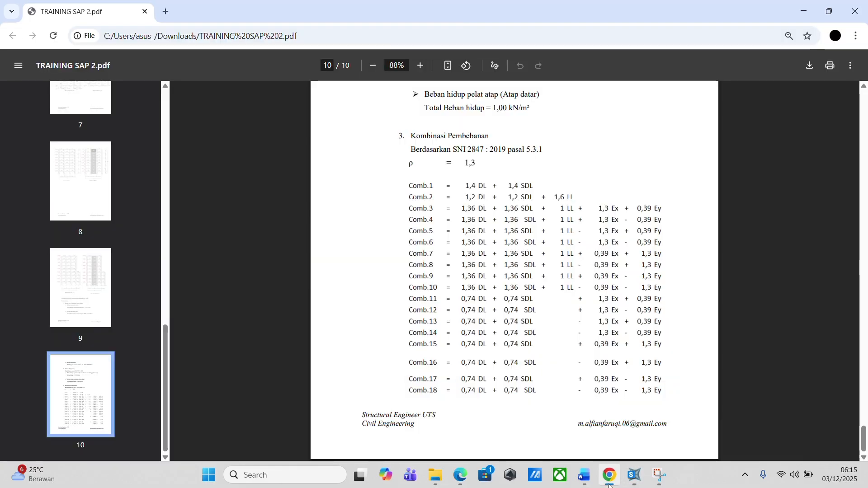
left_click(635, 474)
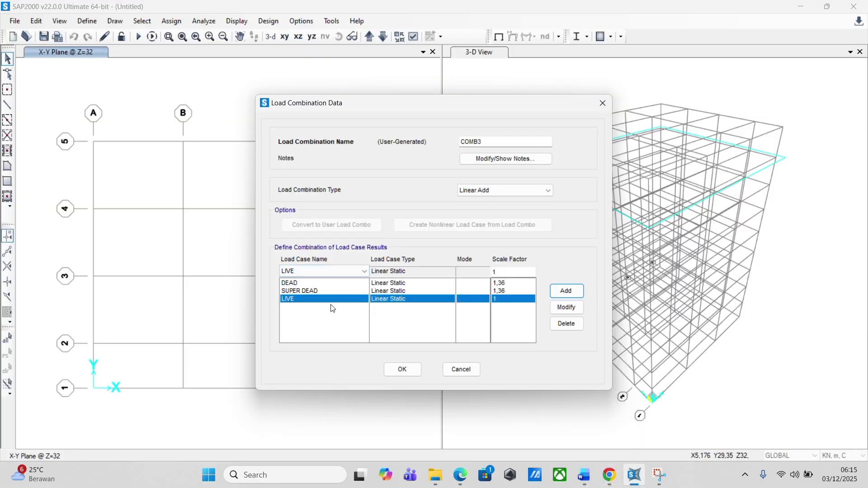
left_click(338, 271)
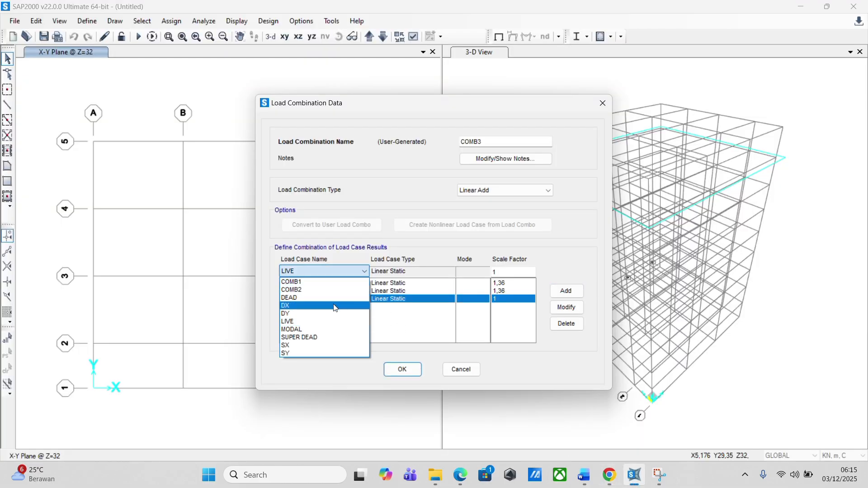
left_click(335, 306)
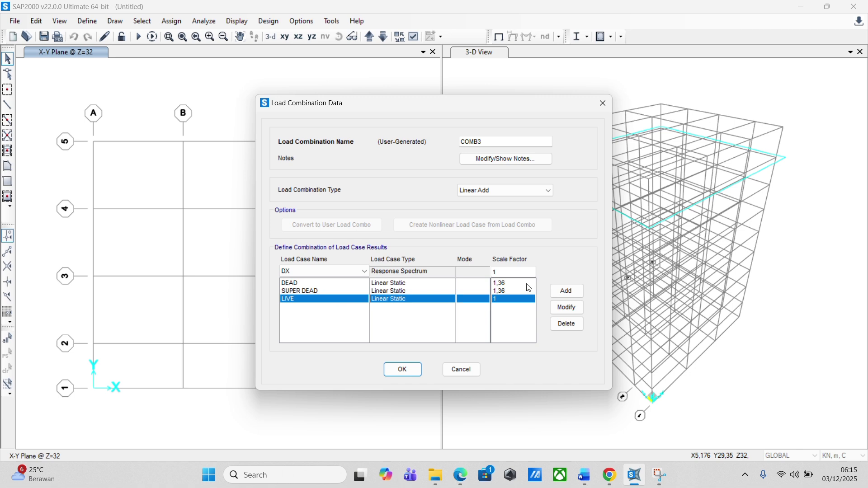
left_click(516, 273)
type(",3")
left_click(566, 293)
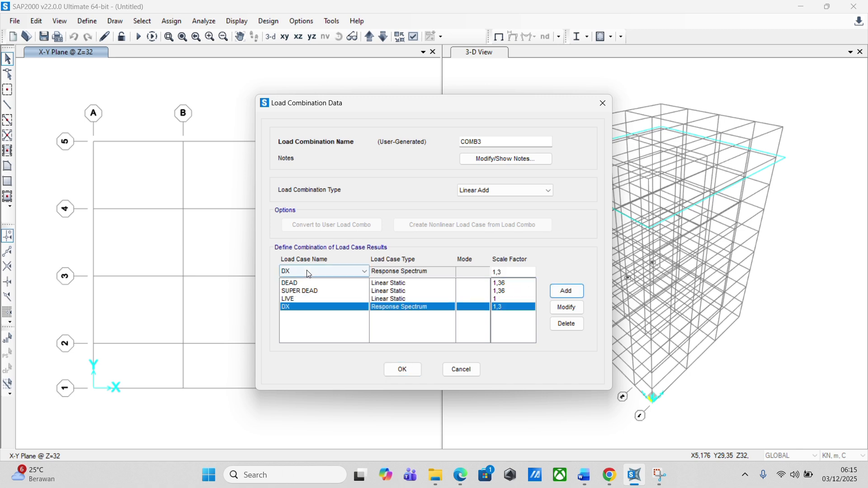
Add load case DY with scale factor 0,39 to COMB3 and set its combination type to Absolute Add.
left_click(319, 271)
left_click(310, 314)
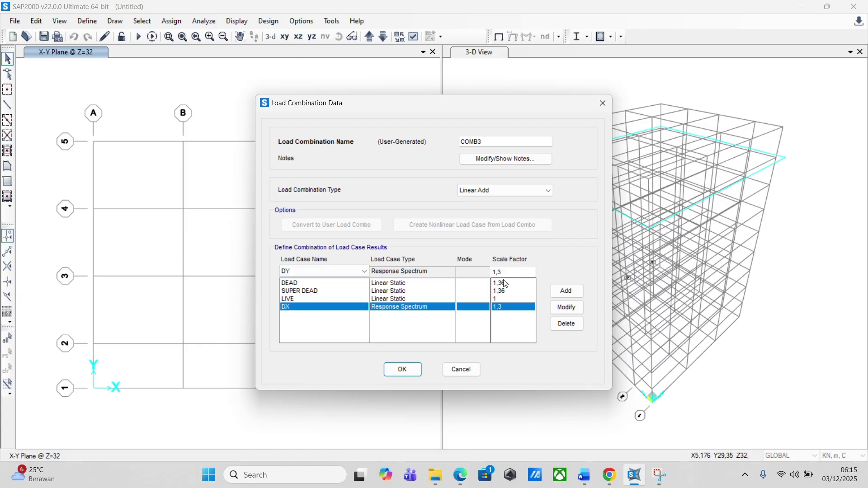
left_click_drag(513, 273, 471, 273)
type("0,39")
left_click(567, 292)
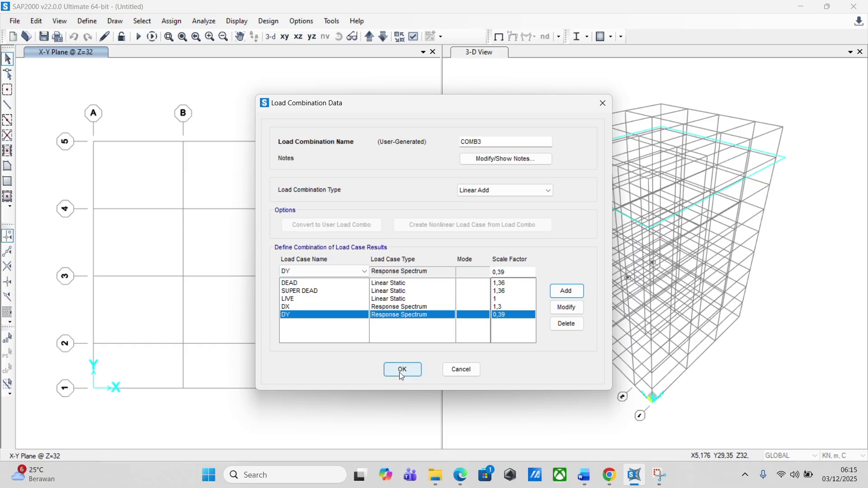
left_click(492, 194)
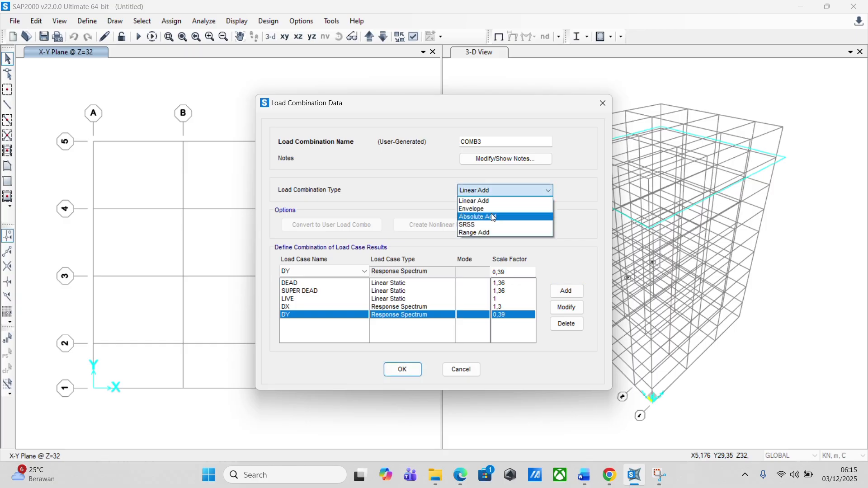
left_click(491, 214)
left_click(403, 370)
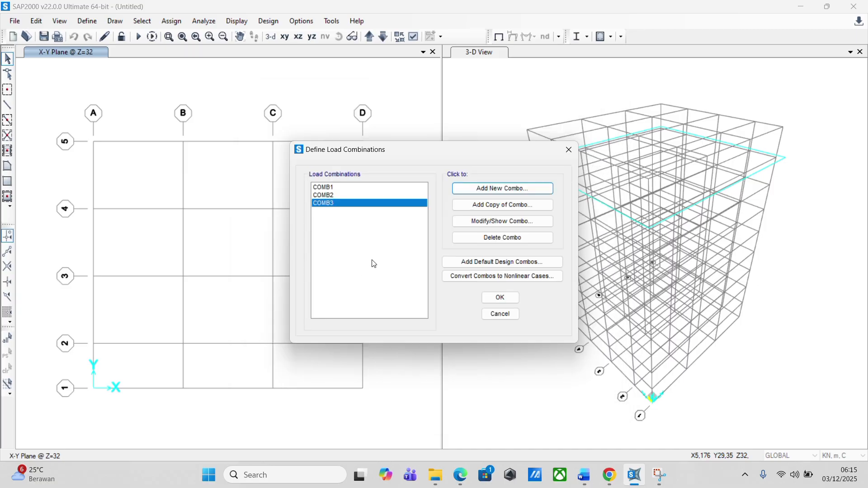
left_click(489, 190)
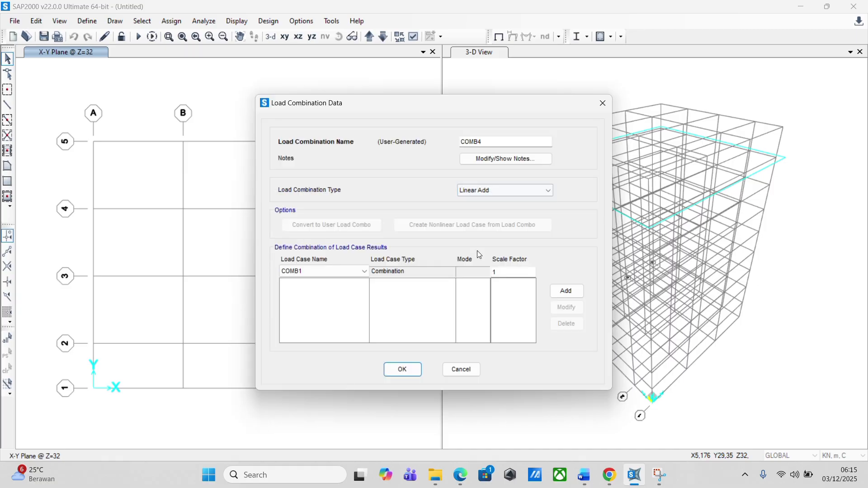
left_click(601, 105)
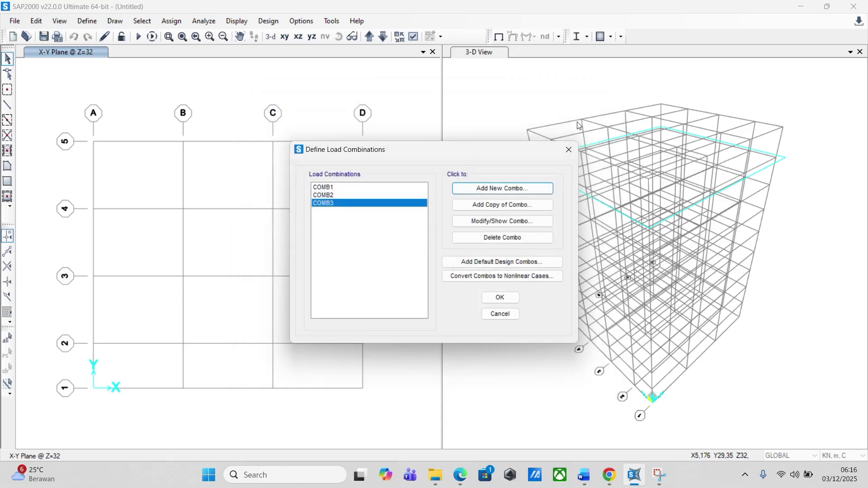
left_click(513, 206)
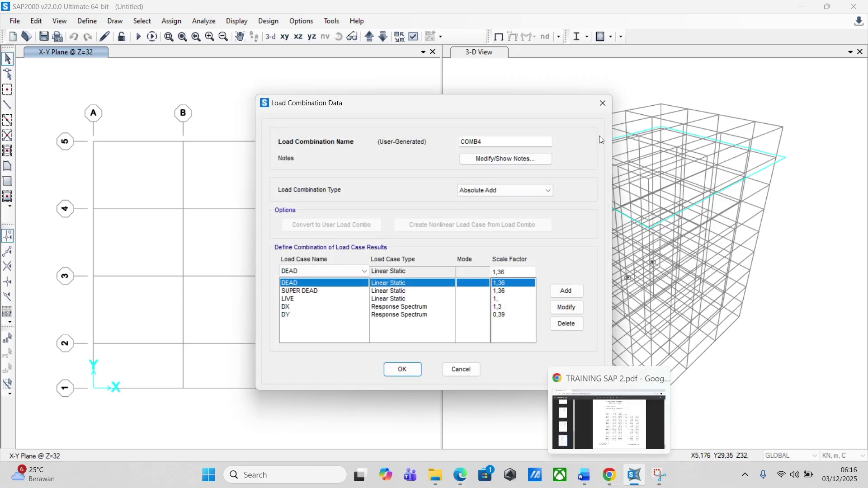
left_click(608, 100)
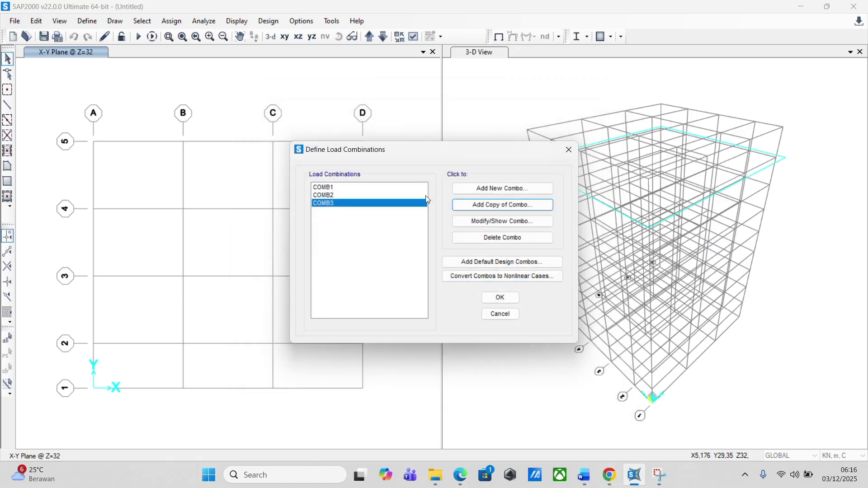
Add a copy of COMB3 with the DY scale factor changed to -0,39, following Comb.4 in TRAINING SAP 2.pdf in Chrome.
left_click(504, 209)
left_click(609, 475)
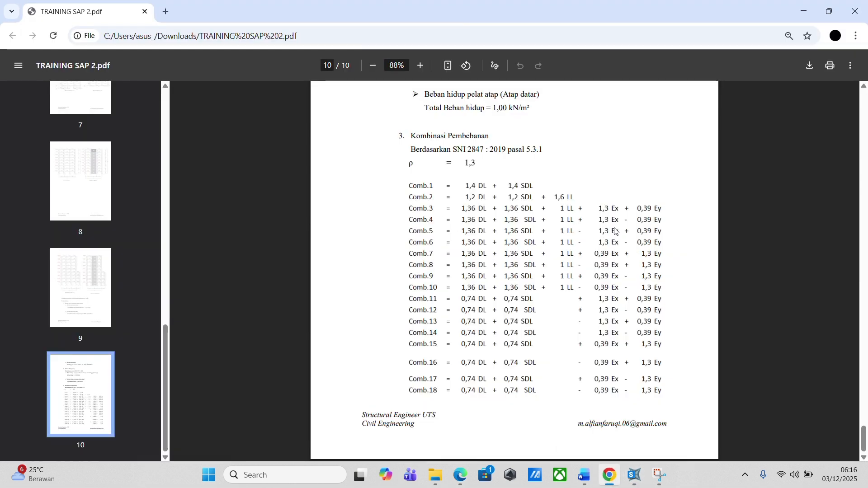
left_click(634, 475)
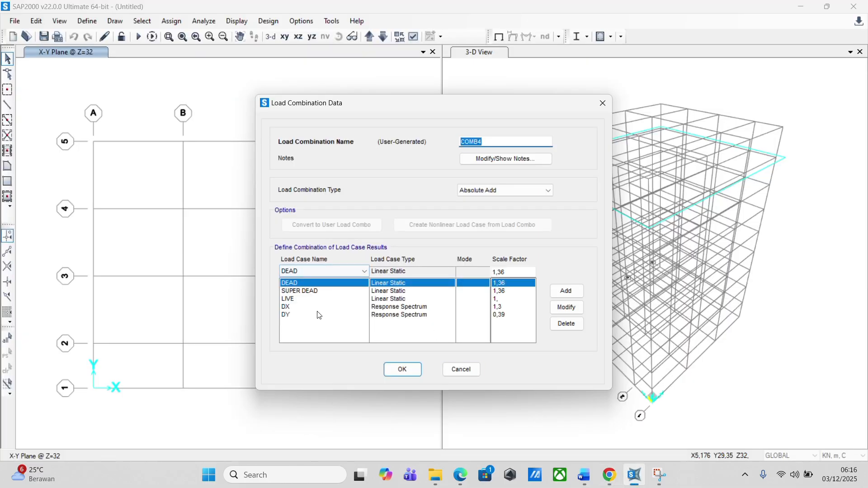
left_click(491, 315)
left_click(495, 273)
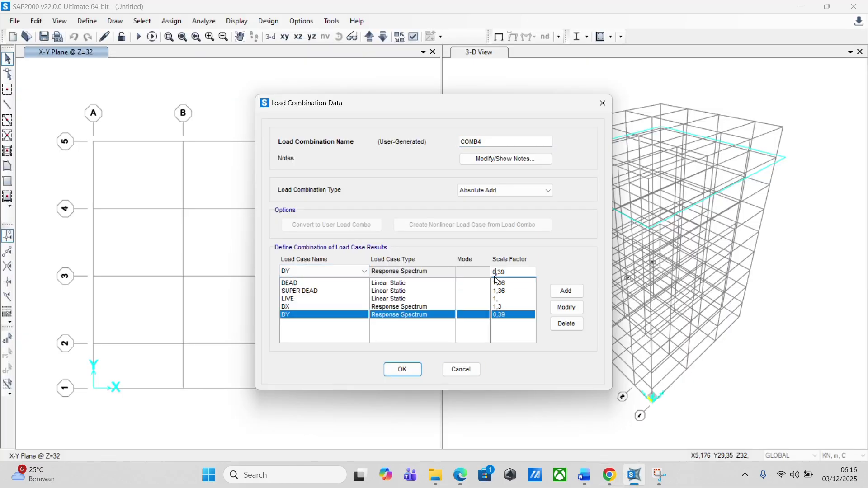
key("Left")
type("-")
left_click(563, 308)
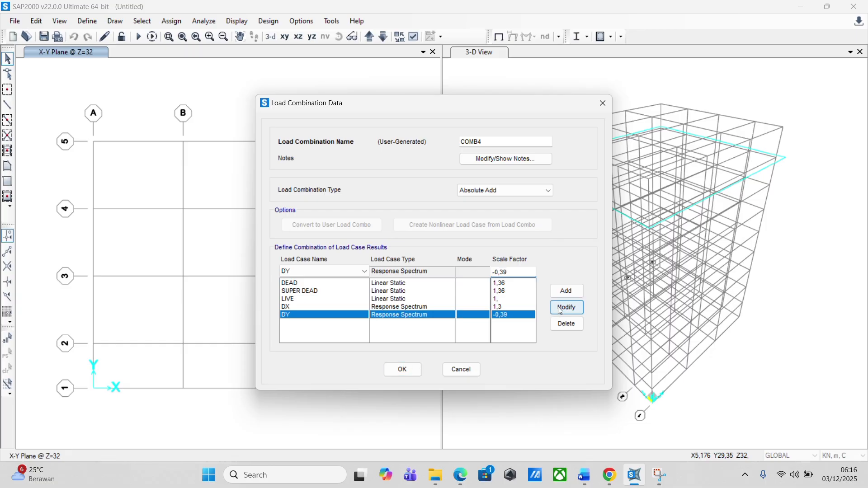
left_click(391, 374)
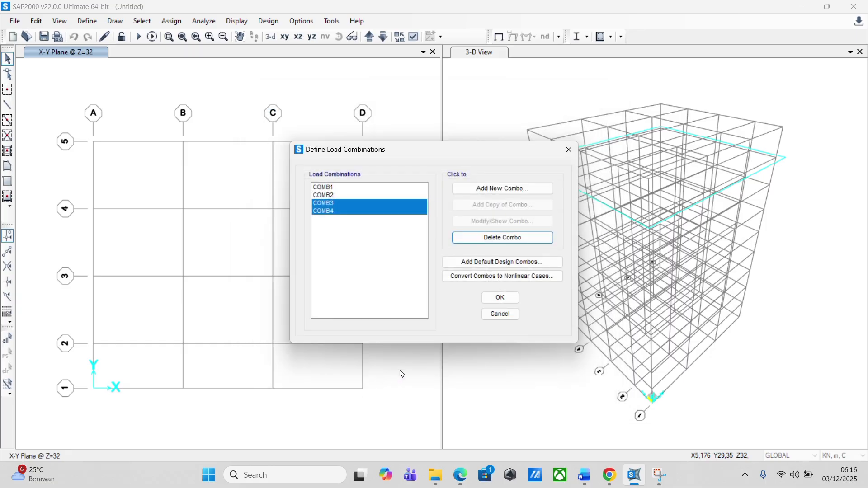
Add a copy of COMB4 and change its DX scale factor to -1,3, following Comb.5 in TRAINING SAP 2.pdf in Chrome.
left_click(385, 203)
left_click(390, 212)
left_click(466, 212)
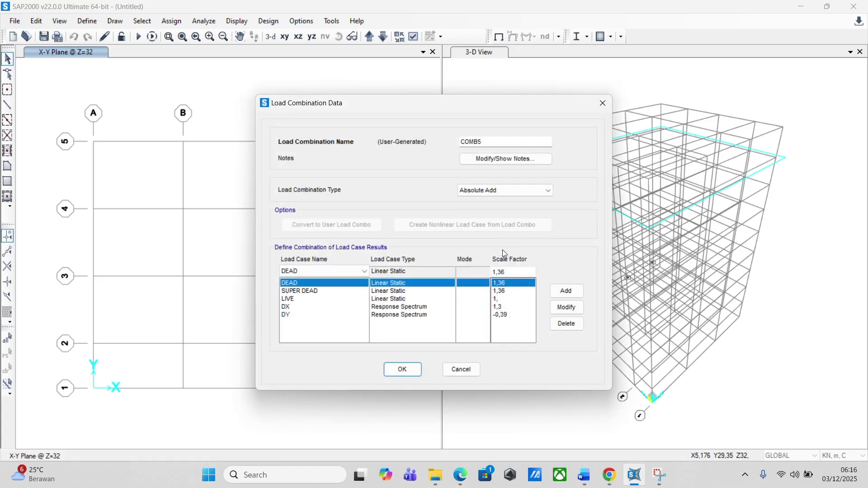
left_click(337, 308)
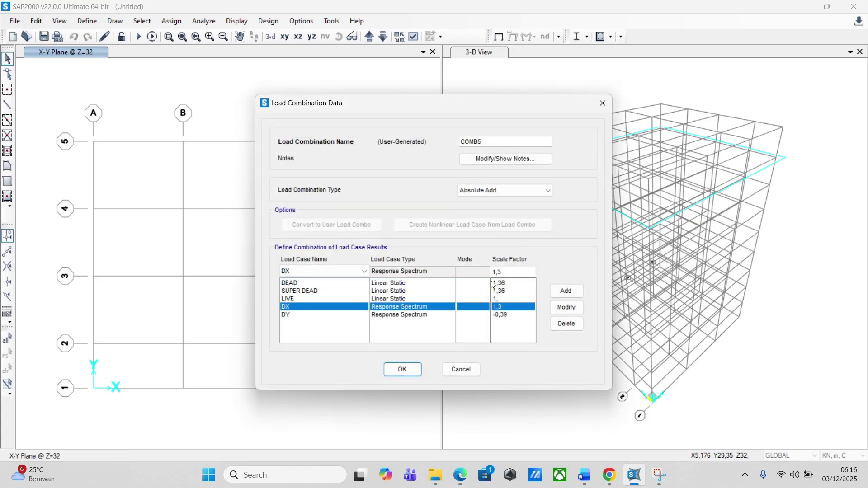
left_click(607, 475)
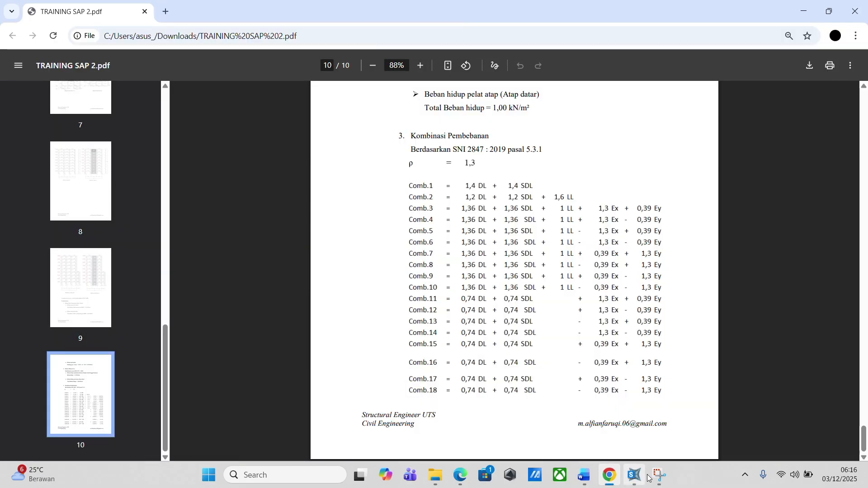
left_click(635, 476)
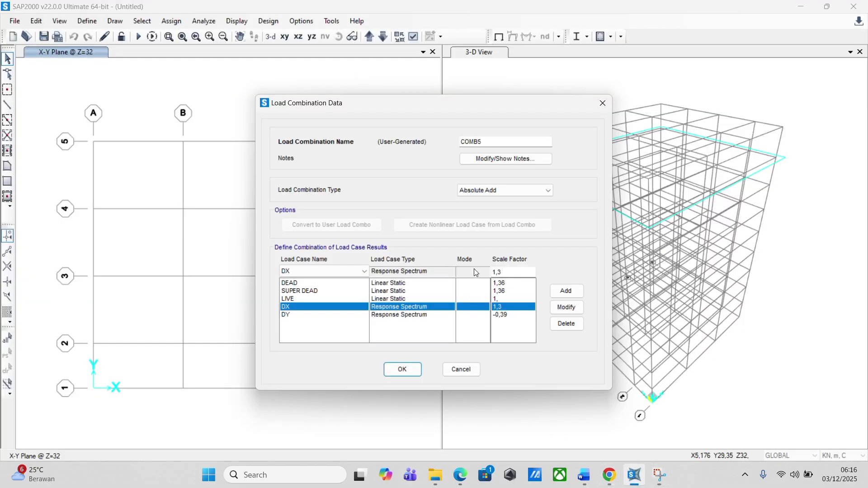
left_click(494, 272)
type("-")
left_click(554, 302)
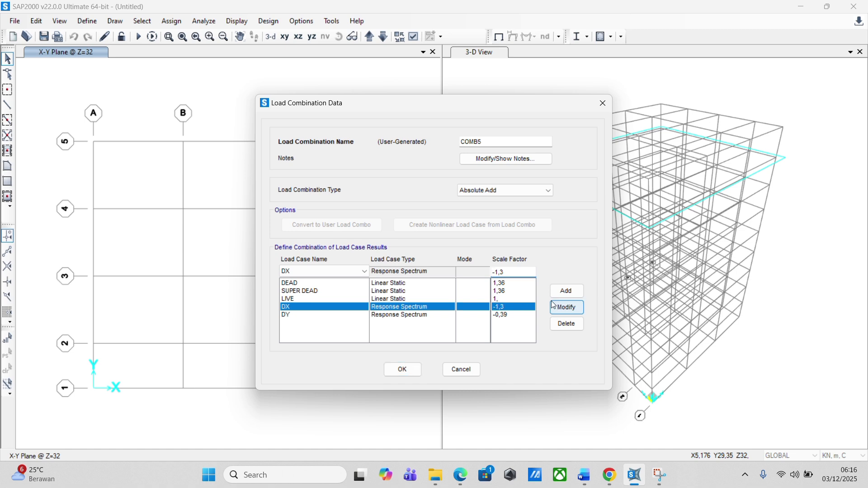
Set the DY scale factor of COMB5 to 0,39 and save the combination.
left_click(518, 315)
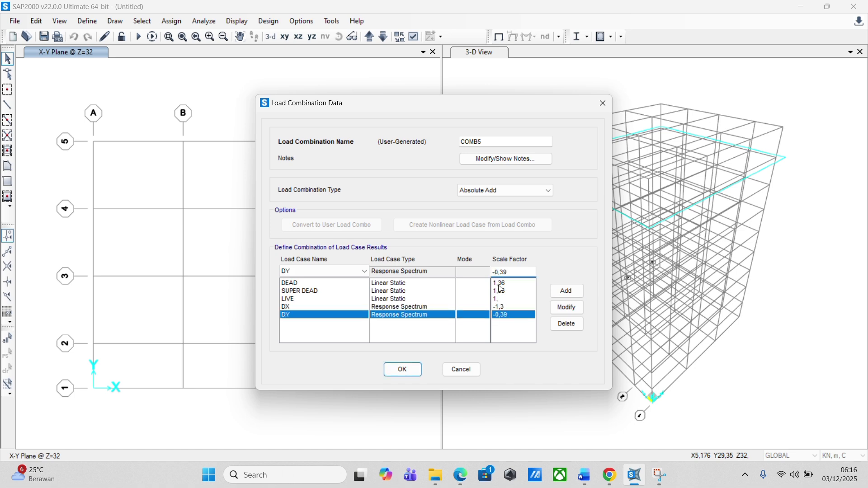
key("Delete")
left_click(567, 308)
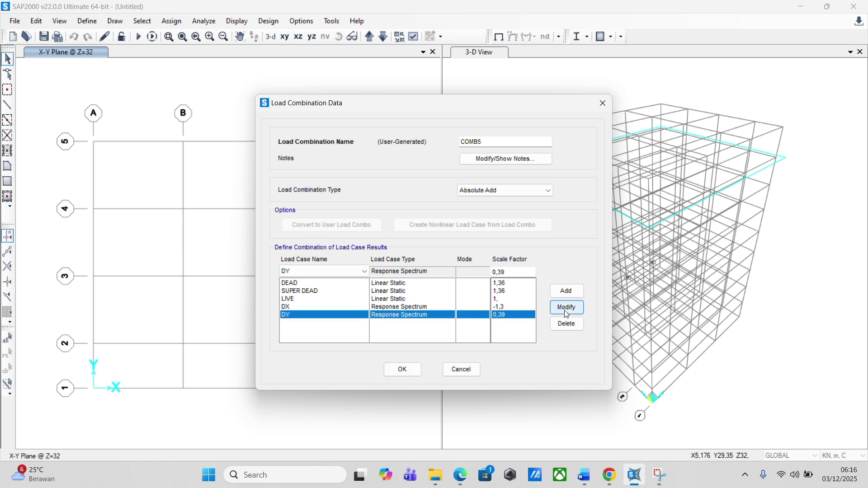
left_click(403, 370)
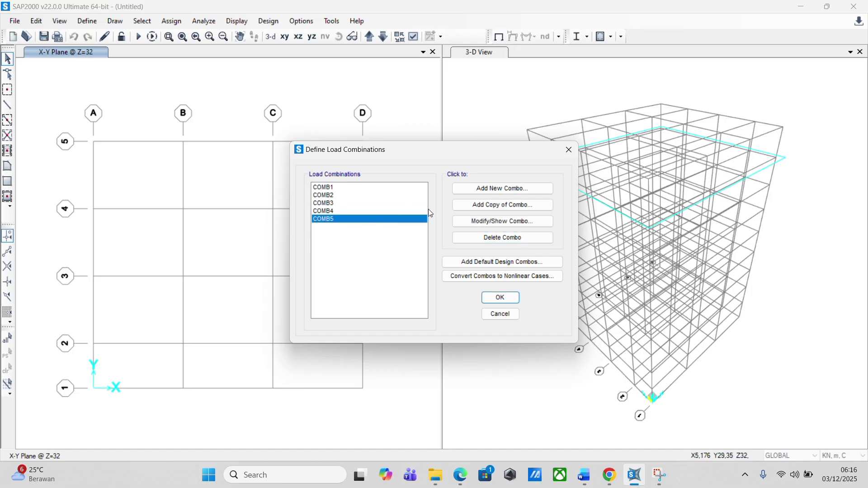
Add a copy of COMB5 with the DY scale factor changed to -0,39, following Comb.6 in TRAINING SAP 2.pdf in Chrome.
left_click(470, 204)
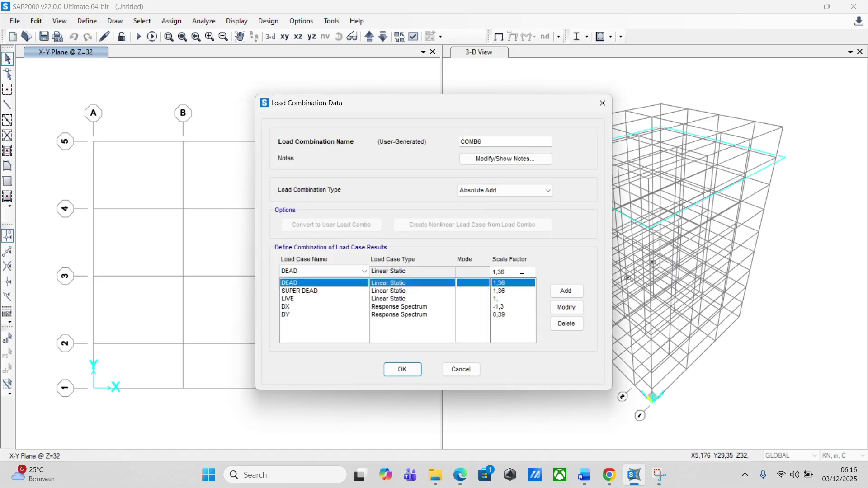
left_click(344, 314)
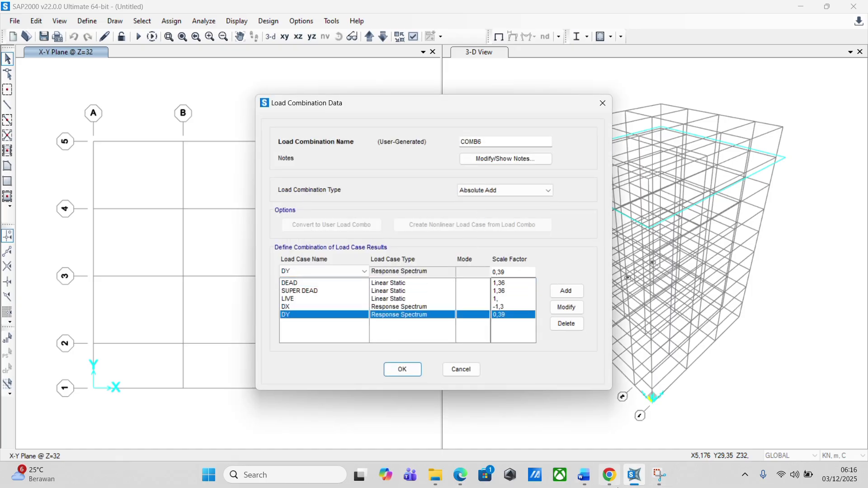
left_click(609, 475)
mouse_move(626, 477)
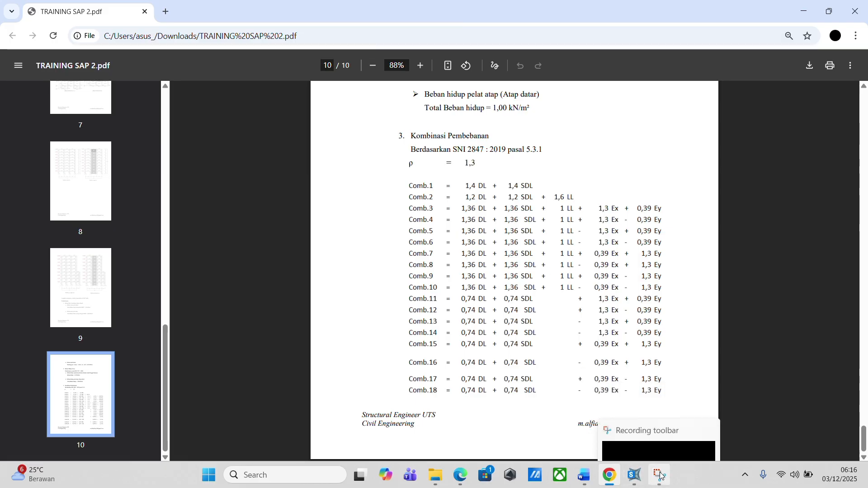
left_click(634, 475)
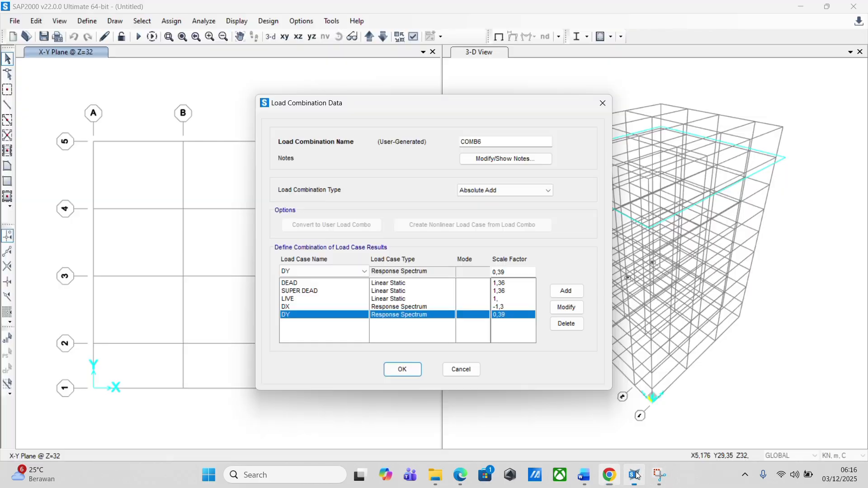
left_click(493, 271)
type("-")
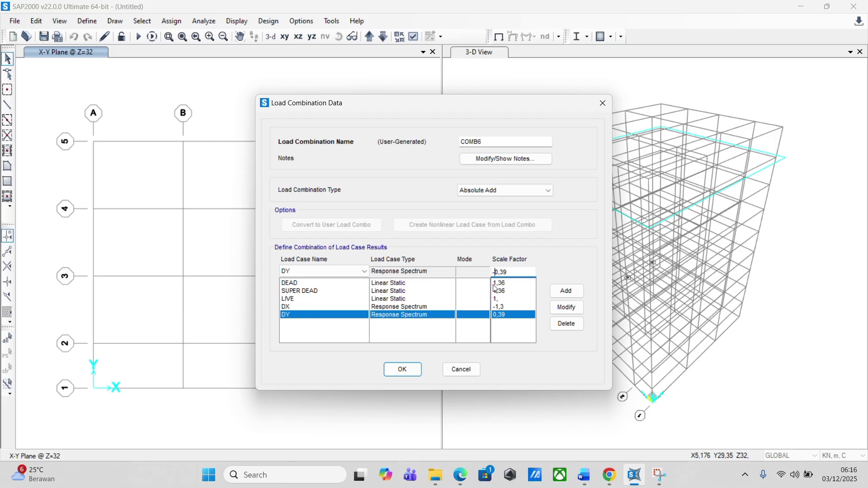
left_click(555, 310)
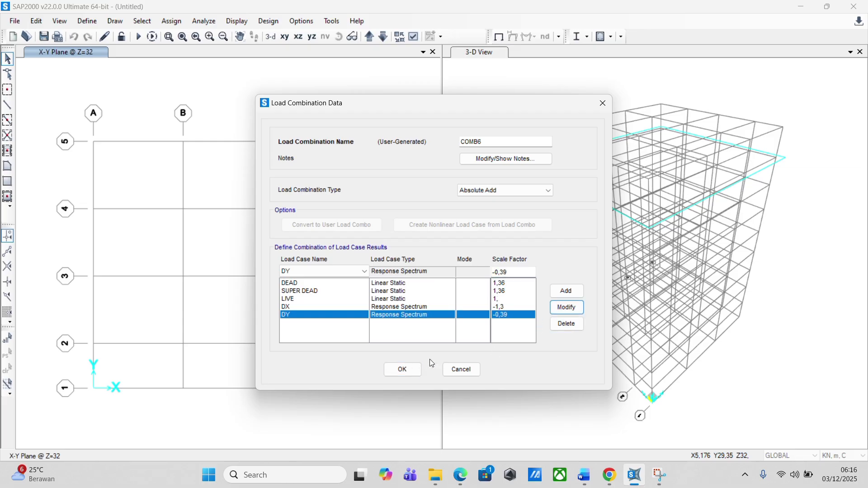
left_click(404, 378)
Add a copy of COMB6 and change its DX scale factor to 0,39.
left_click(357, 228)
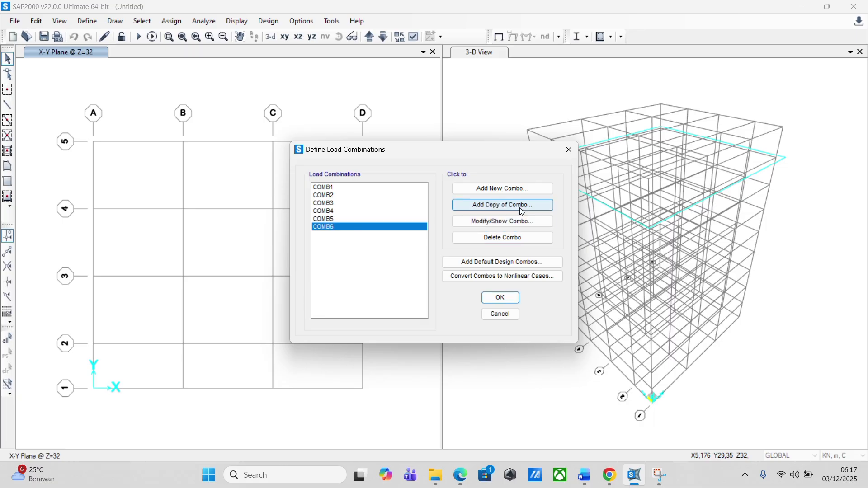
left_click(523, 211)
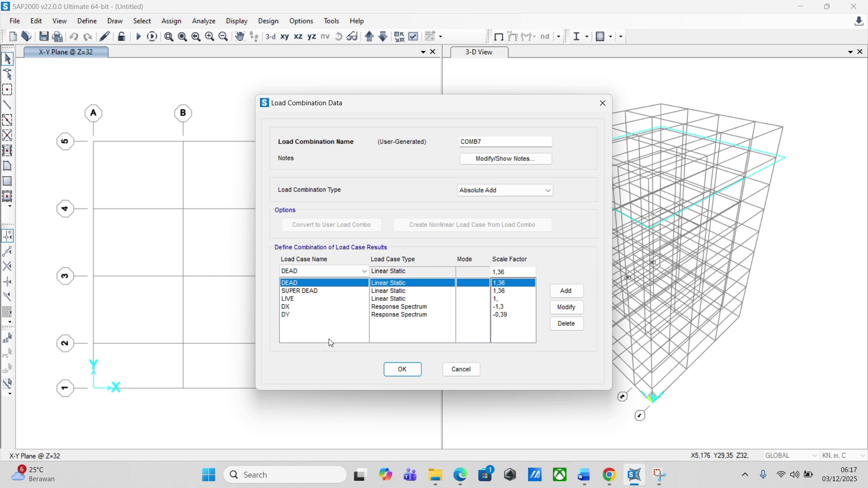
left_click(317, 307)
left_click_drag(522, 273, 489, 273)
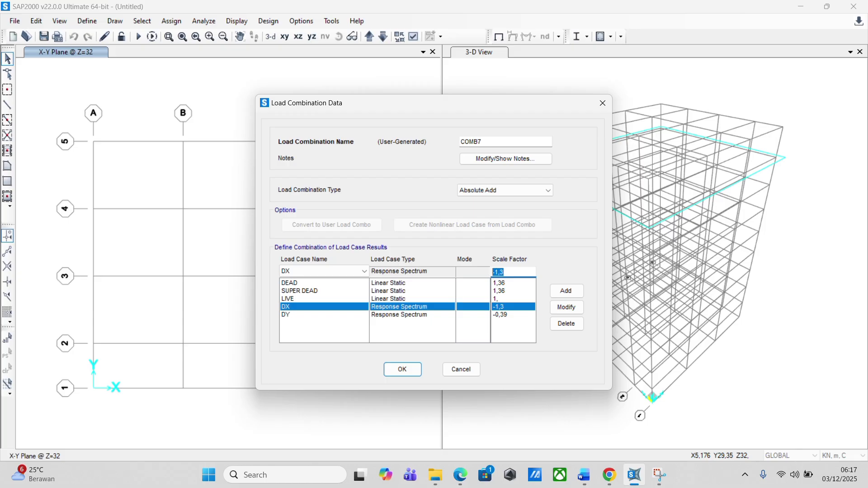
type("0")
left_click(566, 308)
Set the DY scale factor of COMB7 to 1,3 and save the combination.
left_click(346, 315)
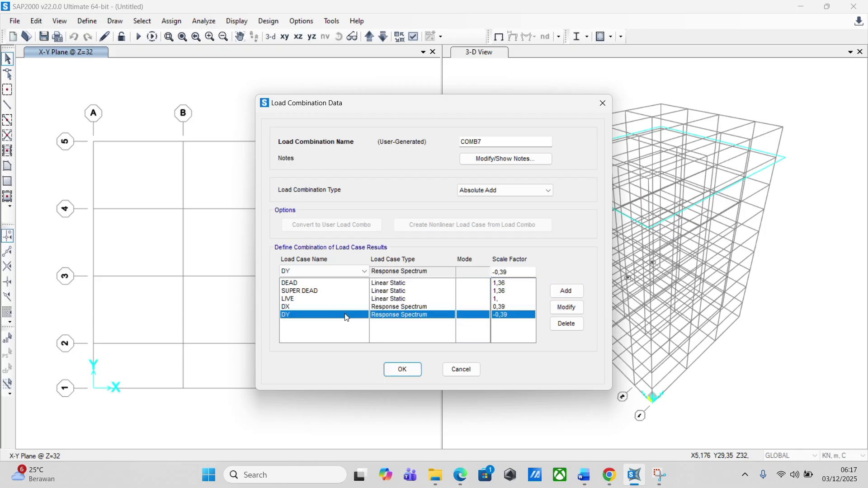
double_click(513, 272)
type("1,3")
left_click(575, 308)
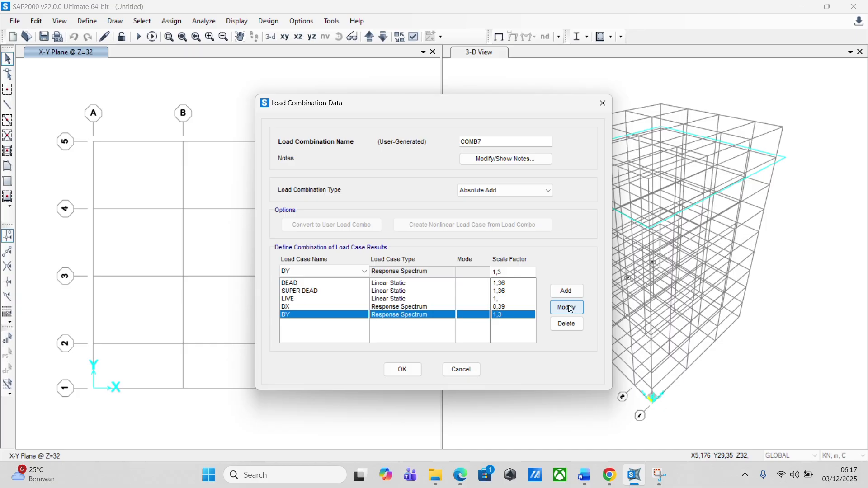
left_click(400, 371)
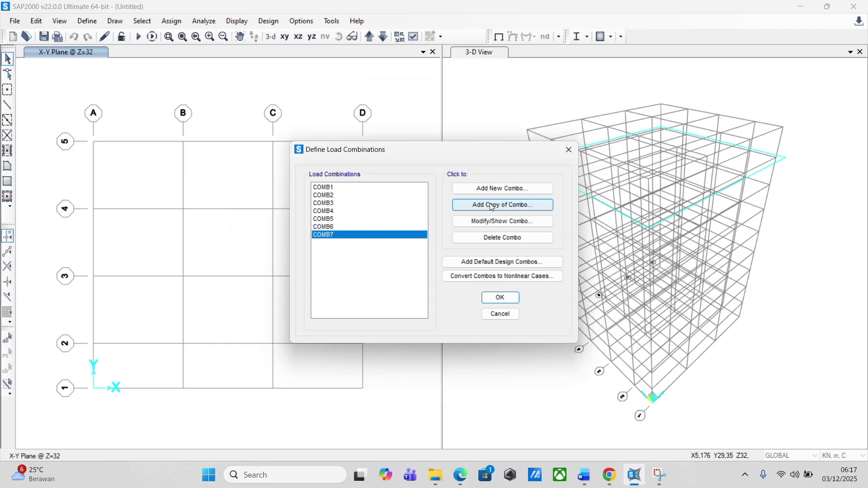
Add a copy of COMB7 with the DX scale factor changed to -0,39, following Comb.8 in TRAINING SAP 2.pdf in Chrome.
left_click(492, 206)
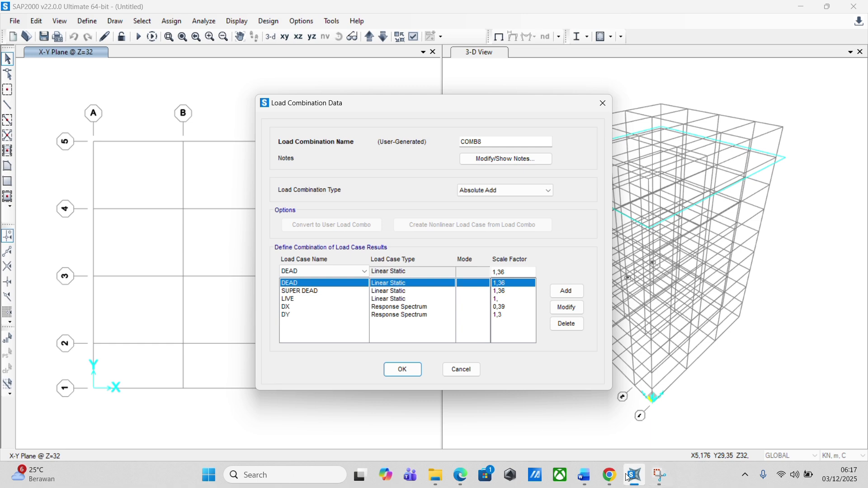
left_click(617, 425)
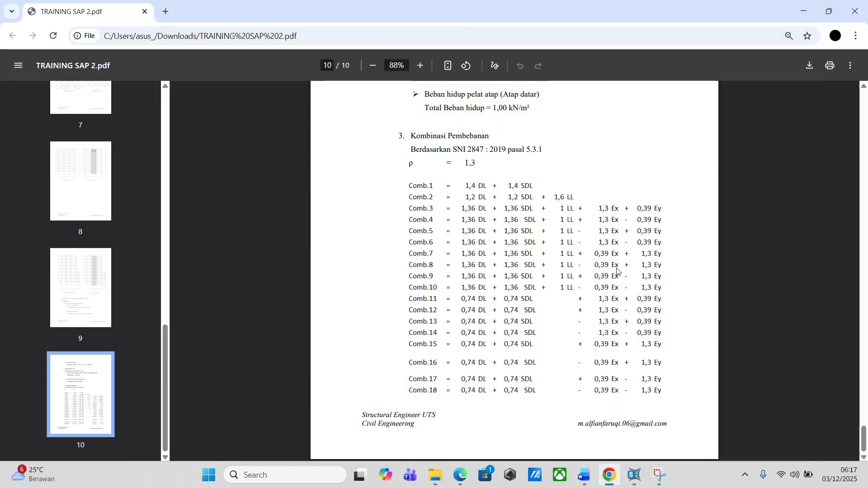
left_click(634, 475)
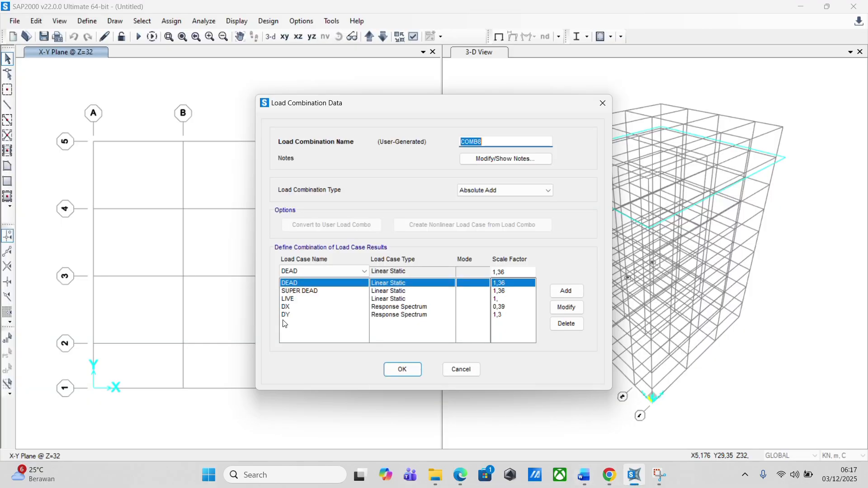
left_click(297, 307)
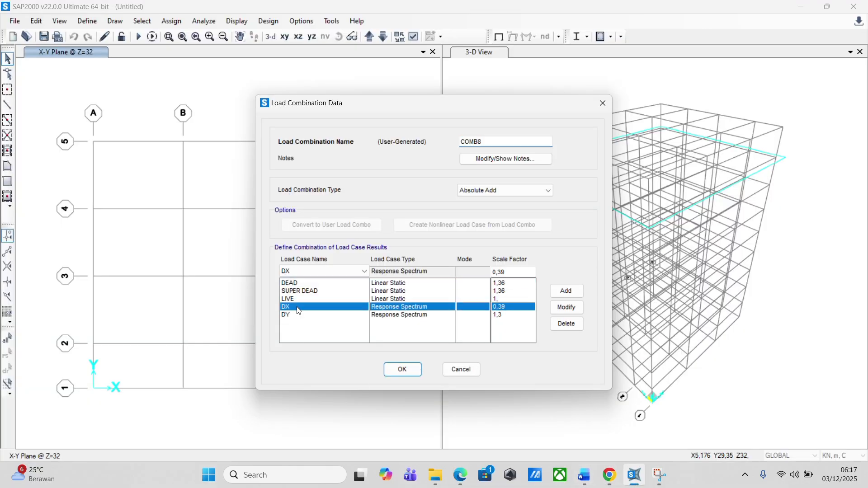
left_click(494, 273)
type("-")
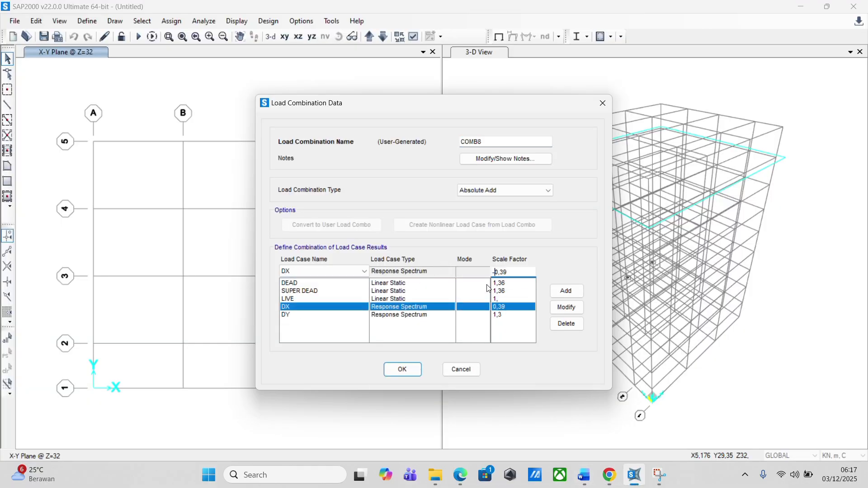
left_click(581, 306)
left_click(403, 369)
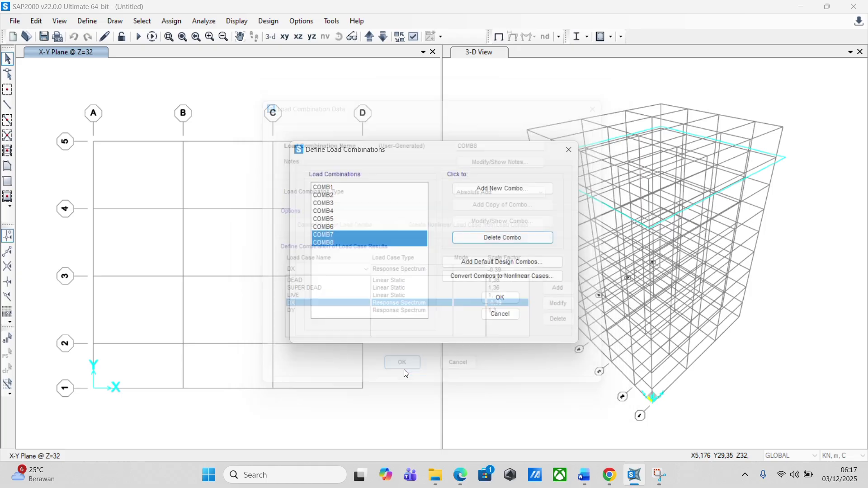
Add a copy of COMB8 and change its DX scale factor to 0,39, following Comb.9 in TRAINING SAP 2.pdf in Chrome.
left_click(351, 244)
left_click(477, 205)
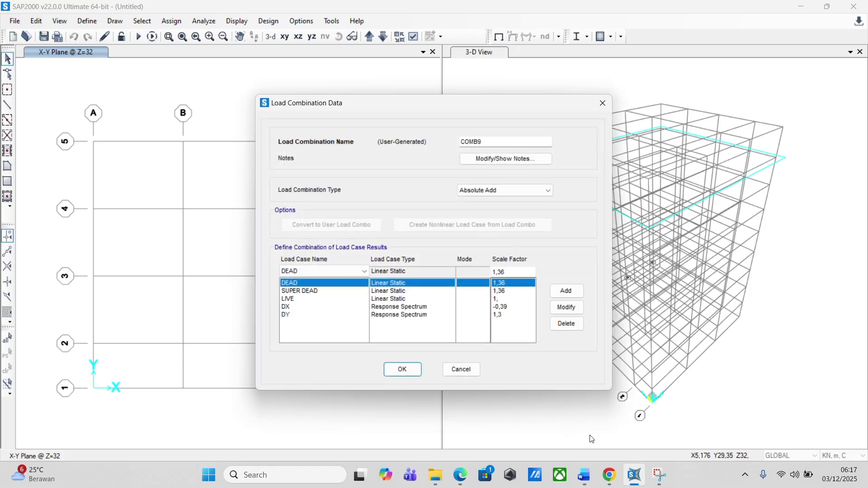
left_click(612, 474)
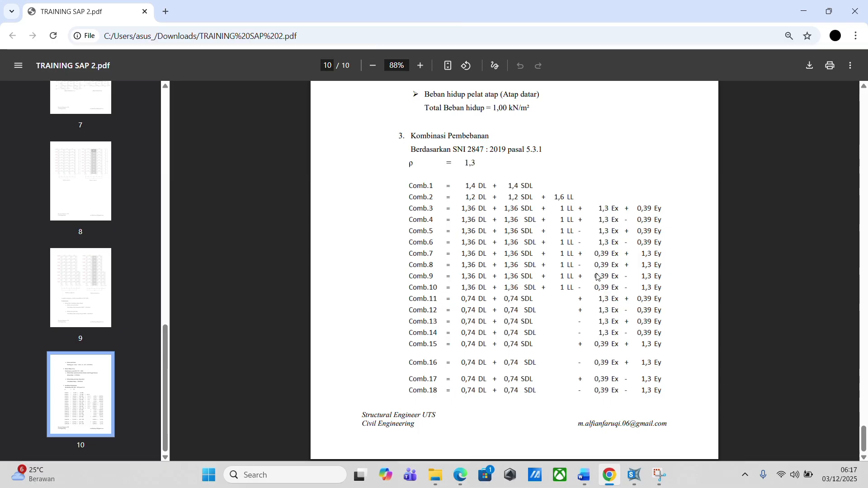
left_click(634, 474)
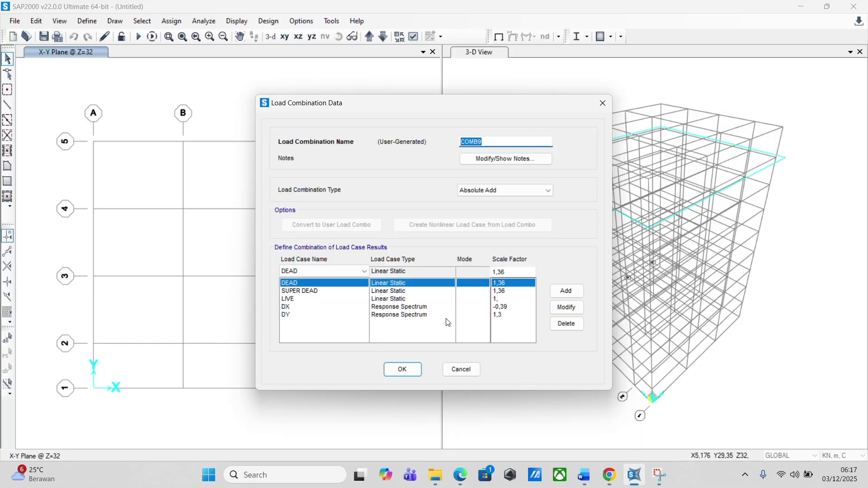
left_click(506, 306)
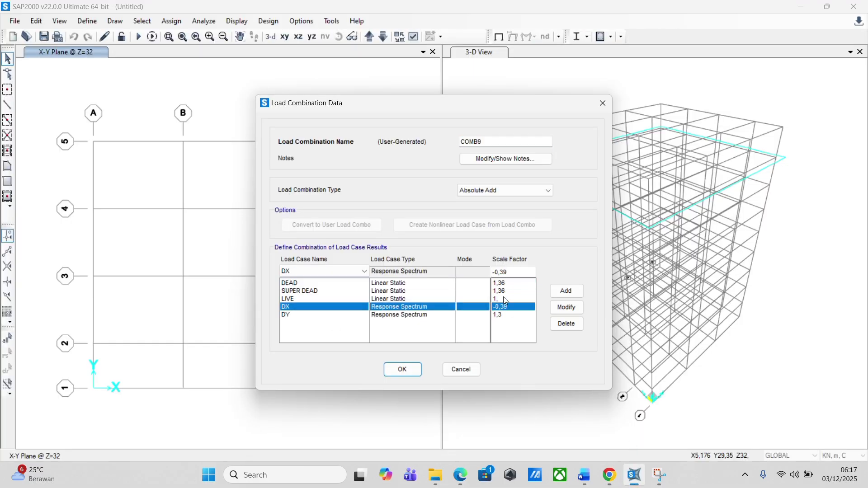
left_click(493, 272)
key("Delete")
left_click(567, 307)
Set the DY scale factor of COMB9 to -1,3 and save the combination.
left_click(497, 316)
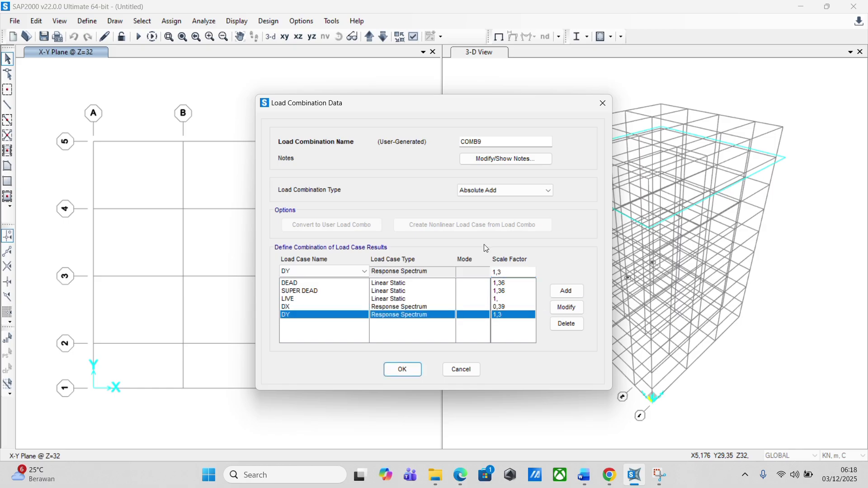
left_click(493, 272)
type("-")
left_click(571, 308)
left_click(402, 370)
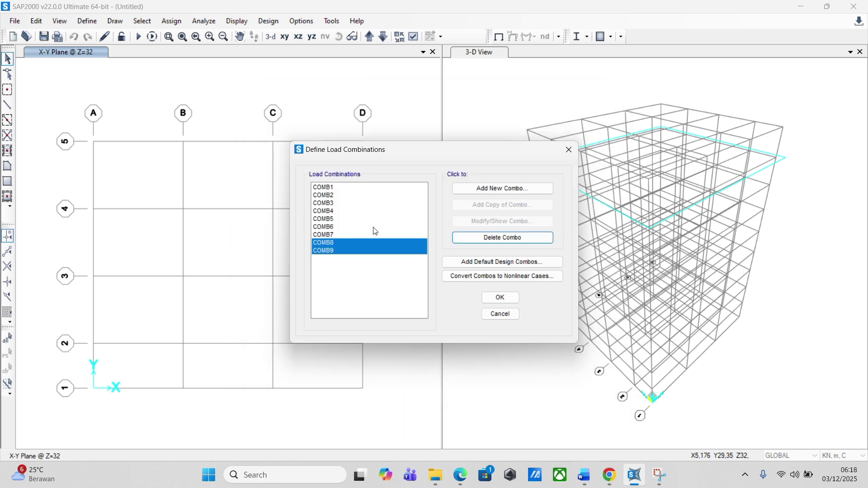
Add a copy of COMB9 with the DX scale factor changed to -0,39, following Comb.10 in TRAINING SAP 2.pdf in Chrome.
left_click(377, 258)
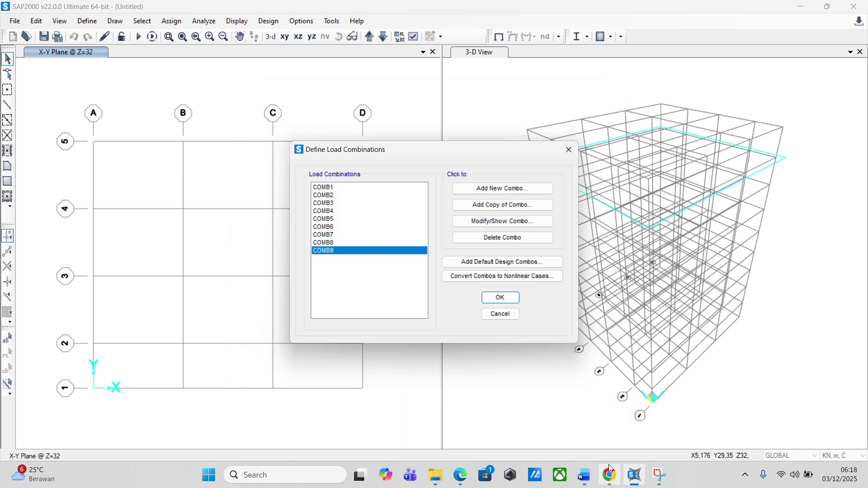
mouse_move(611, 470)
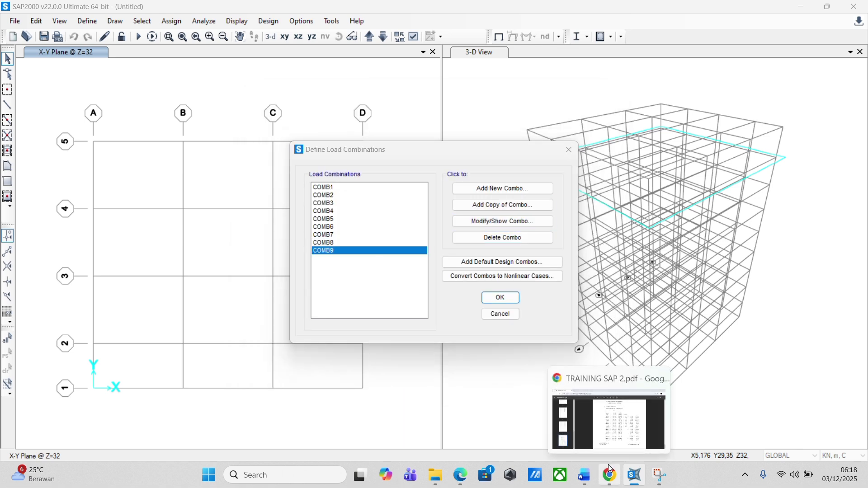
left_click(483, 206)
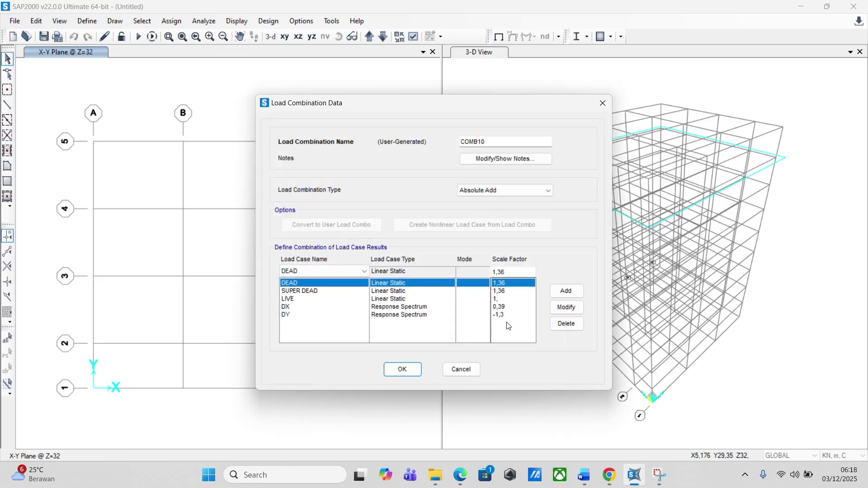
left_click(498, 307)
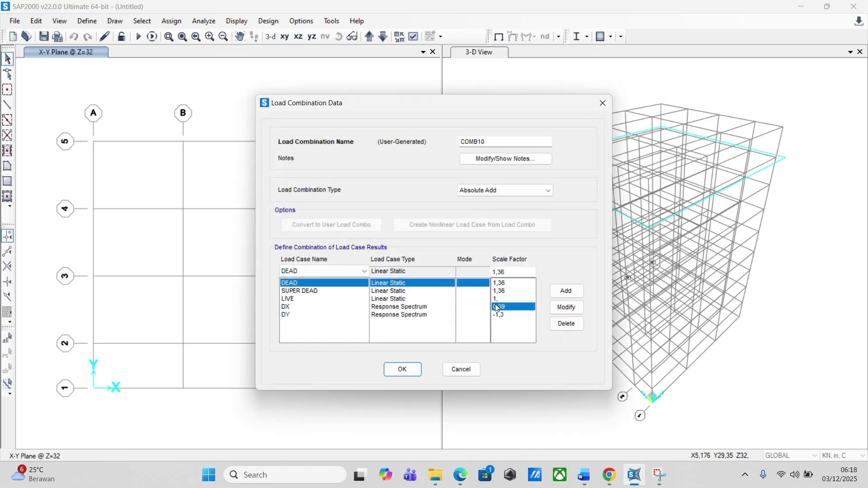
left_click(615, 480)
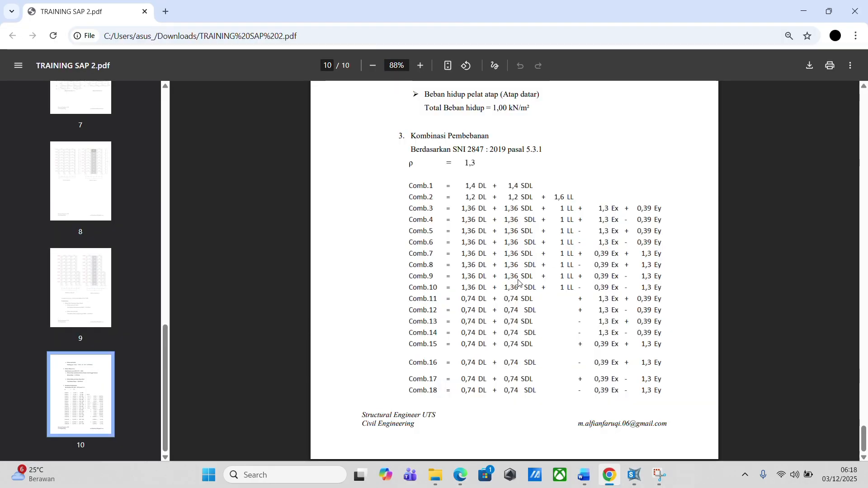
left_click(638, 477)
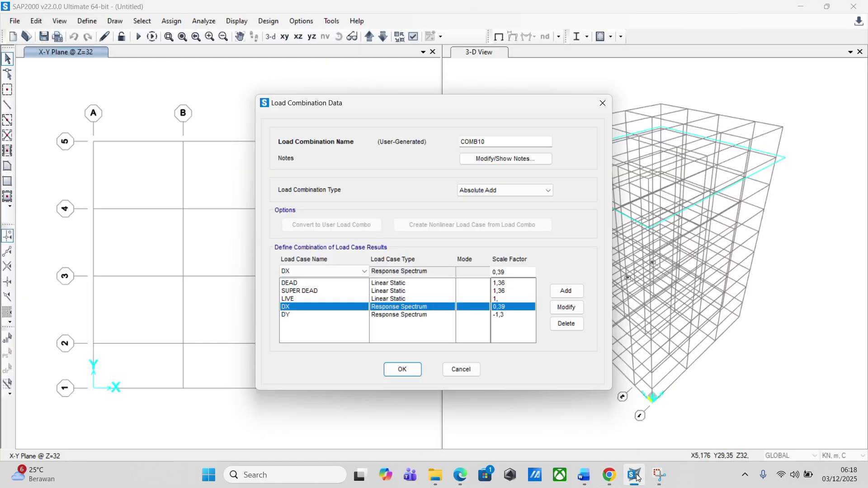
left_click(495, 271)
type("-")
left_click(566, 308)
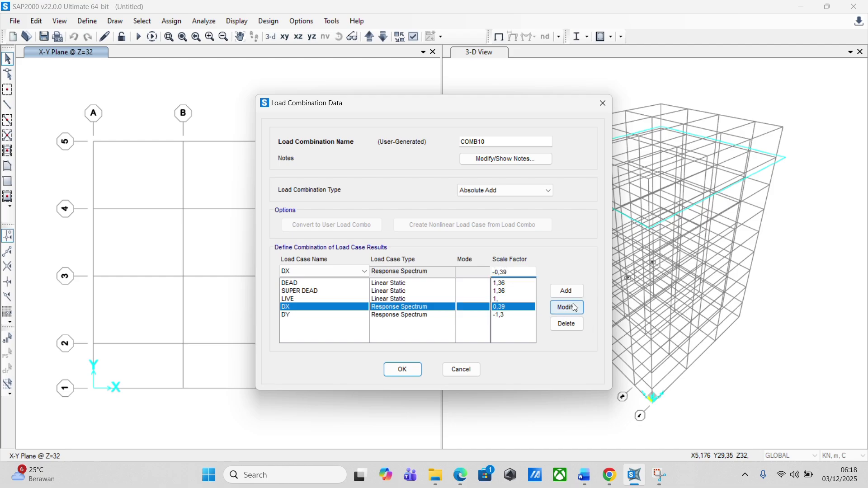
left_click(401, 374)
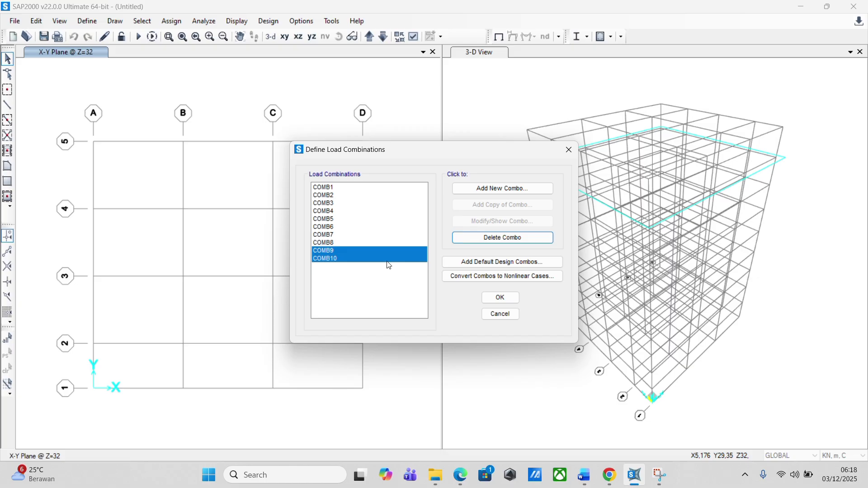
Add a copy of COMB10 and change its DEAD scale factor to 0,74, following Comb.11 in TRAINING SAP 2.pdf in Chrome.
left_click(390, 266)
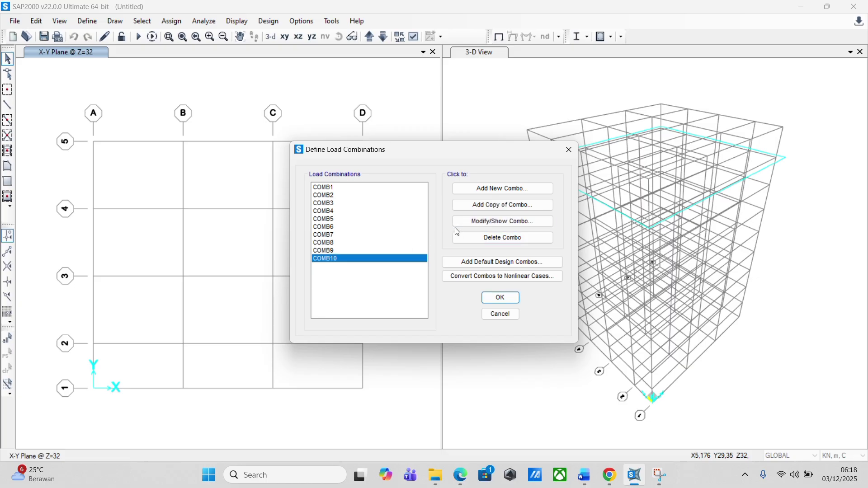
left_click(457, 226)
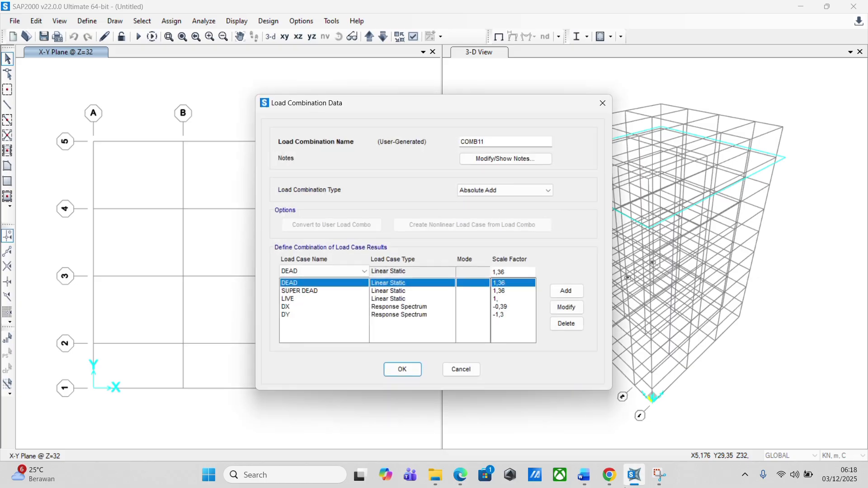
left_click(610, 475)
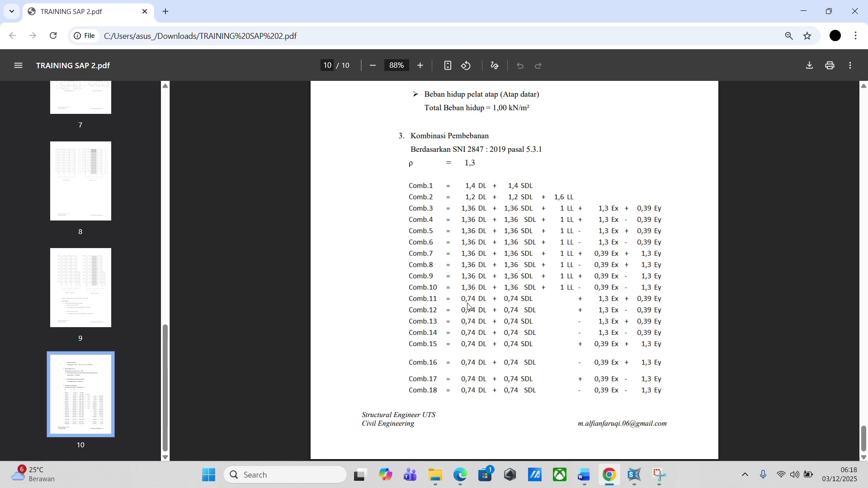
left_click(635, 476)
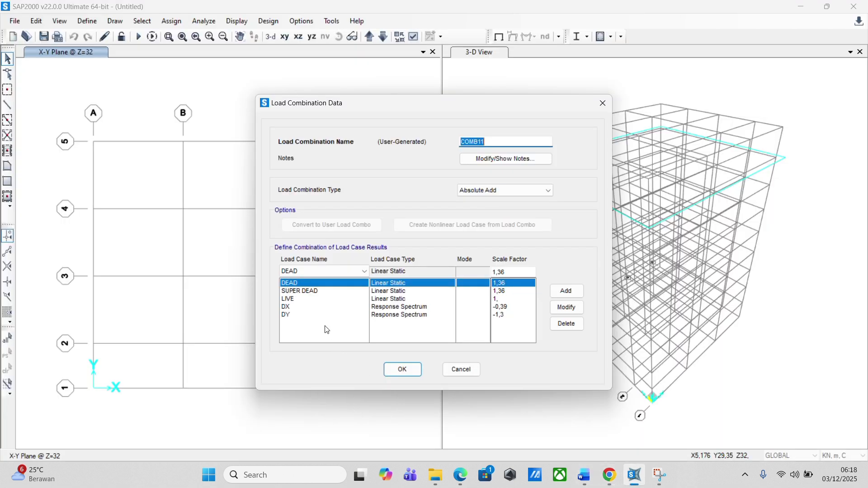
left_click(514, 282)
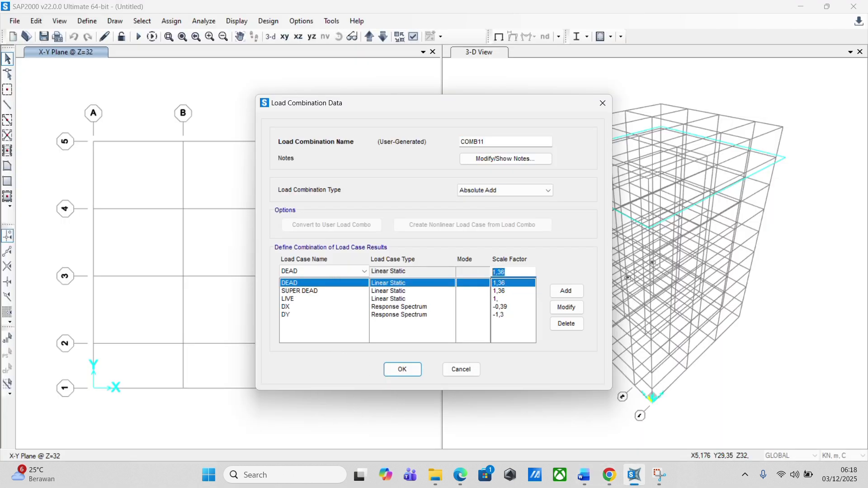
type("0,74")
left_click(560, 310)
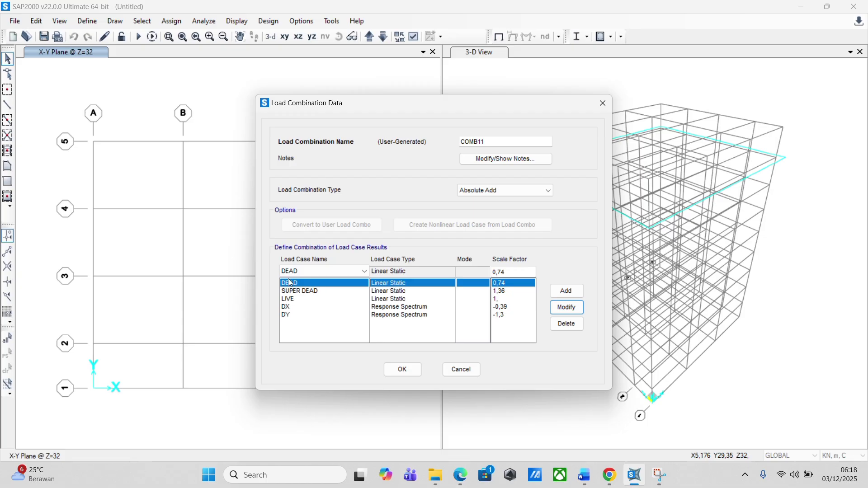
Try to set the SUPER DEAD scale factor of COMB11 to 0,74.
left_click(314, 292)
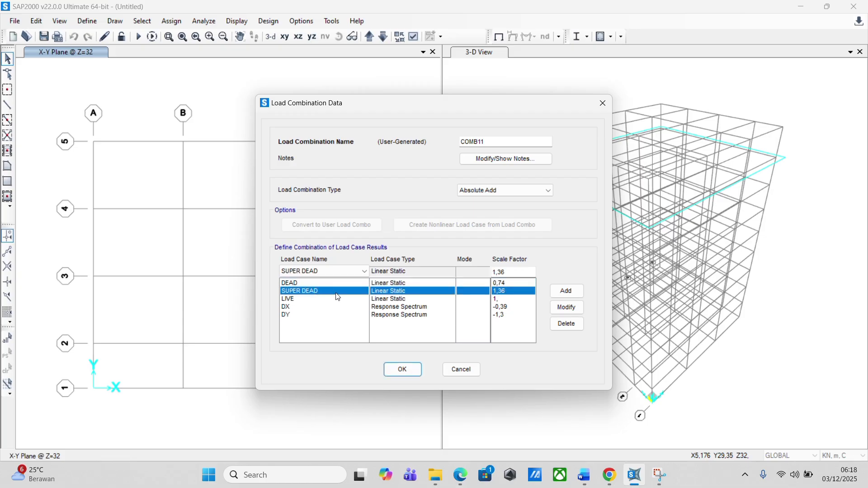
double_click(517, 270)
type("0,74")
Check Comb.11 in TRAINING SAP 2.pdf in Chrome and remove the LIVE load case from COMB11 in SAP2000.
left_click(610, 474)
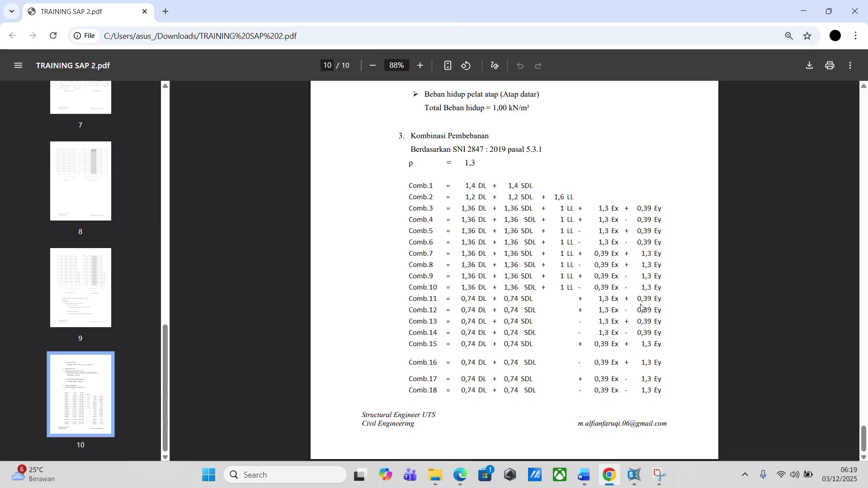
mouse_move(637, 475)
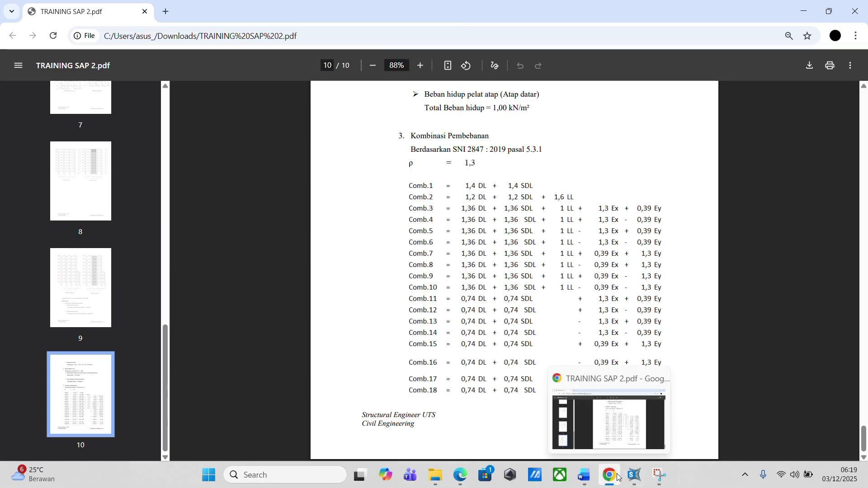
left_click(633, 480)
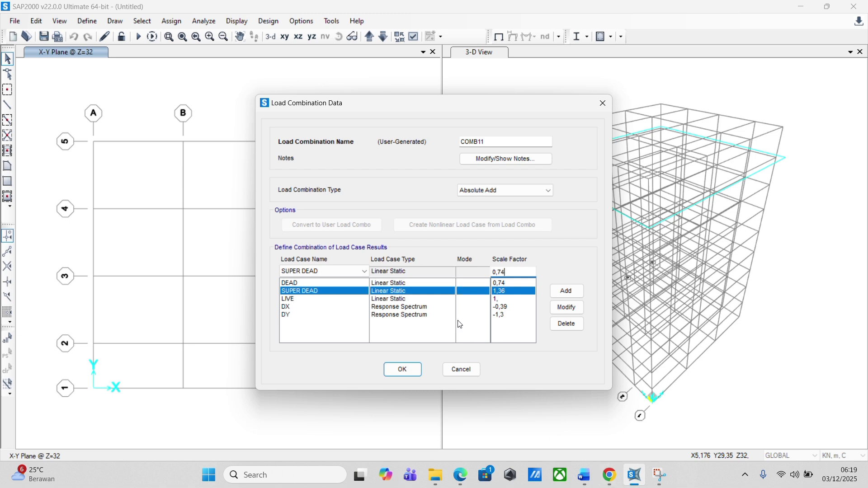
left_click(460, 300)
left_click(578, 325)
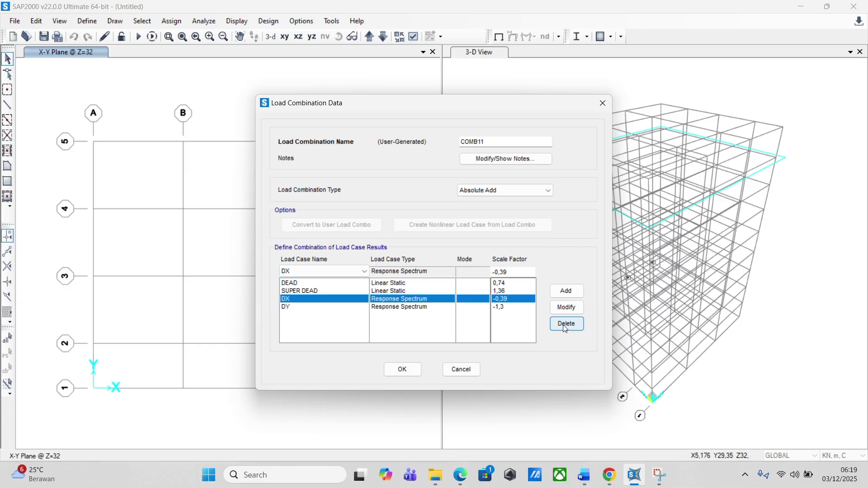
Set the DY scale factor of COMB11 to 0,39.
left_click_drag(518, 271, 493, 268)
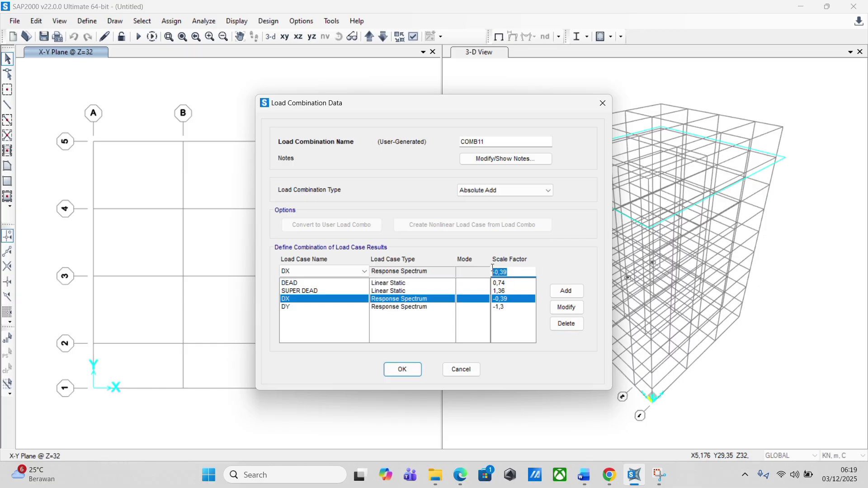
type("1,3")
left_click(515, 307)
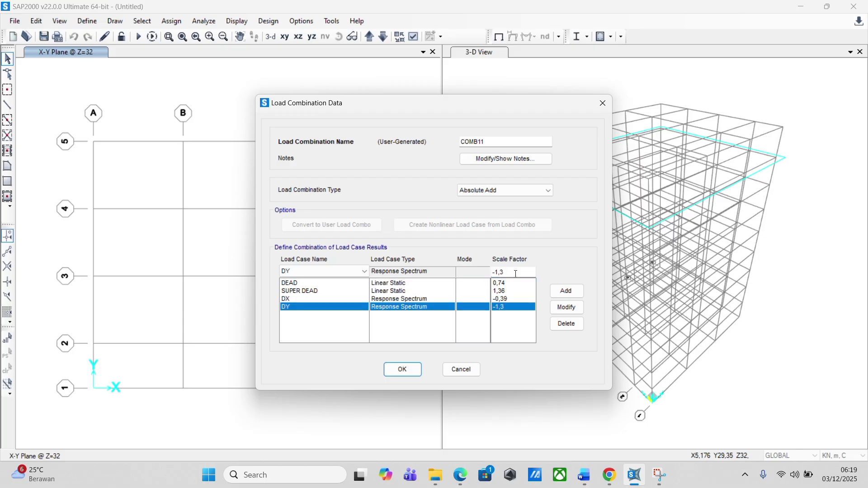
left_click_drag(516, 272, 471, 273)
type("0")
left_click(566, 308)
Set the DX scale factor of COMB11 to 1,3.
left_click(501, 299)
left_click_drag(515, 272, 493, 272)
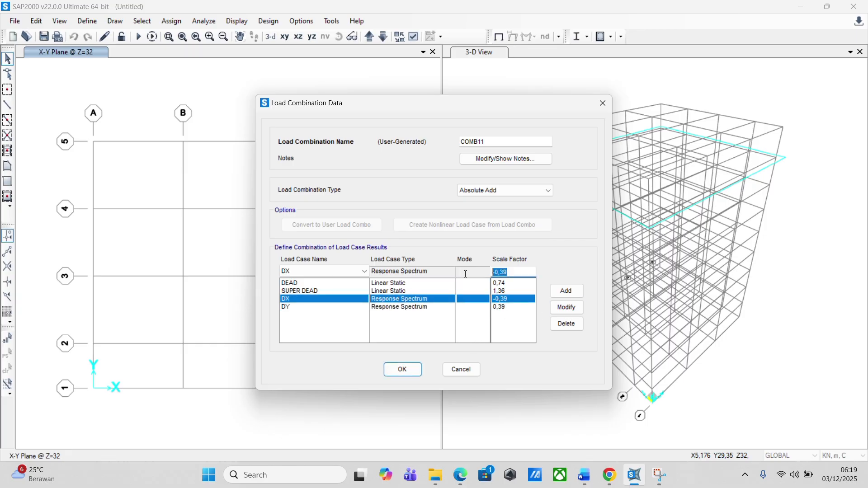
type("1,3")
left_click(567, 307)
left_click(515, 307)
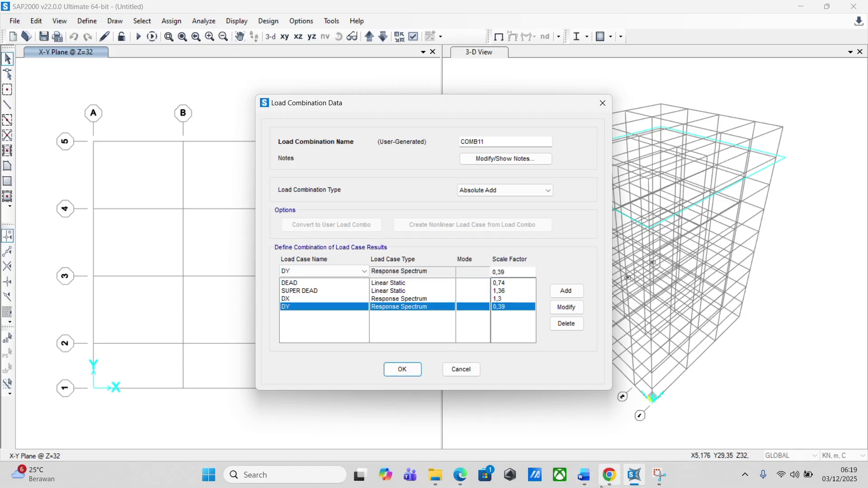
Compare COMB11 with TRAINING SAP 2.pdf in Chrome, then save it in SAP2000 and copy it as COMB12.
left_click(610, 475)
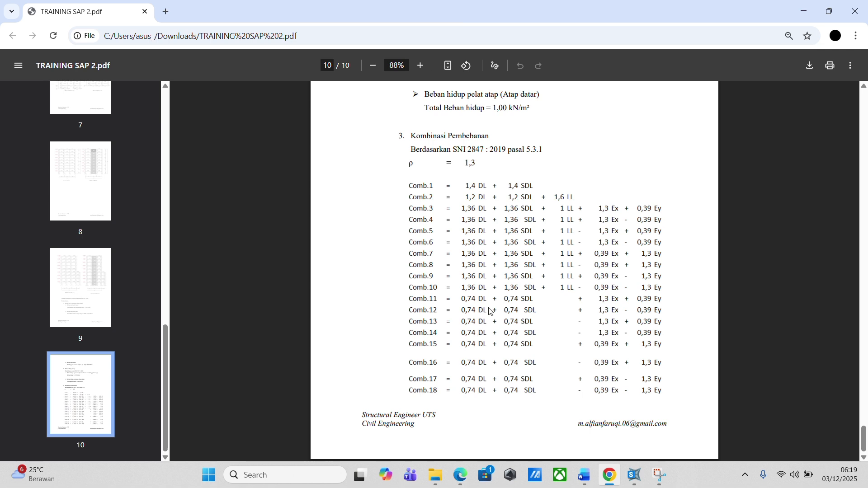
left_click(636, 478)
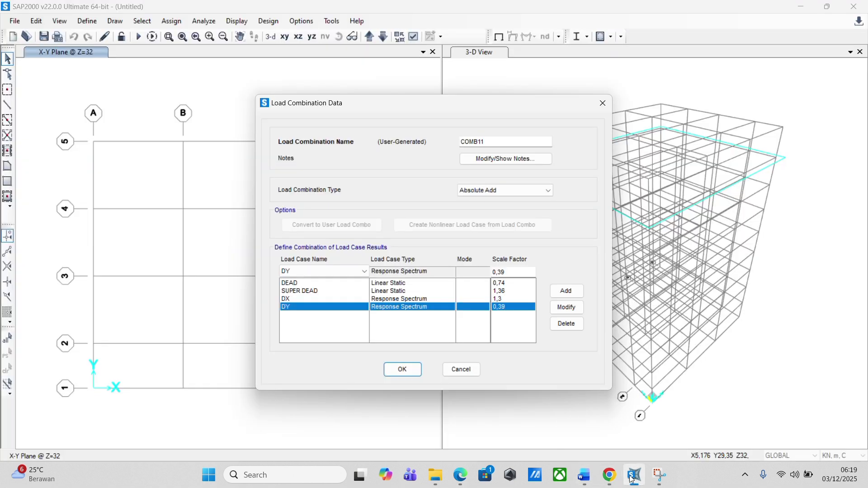
left_click(415, 370)
left_click(397, 267)
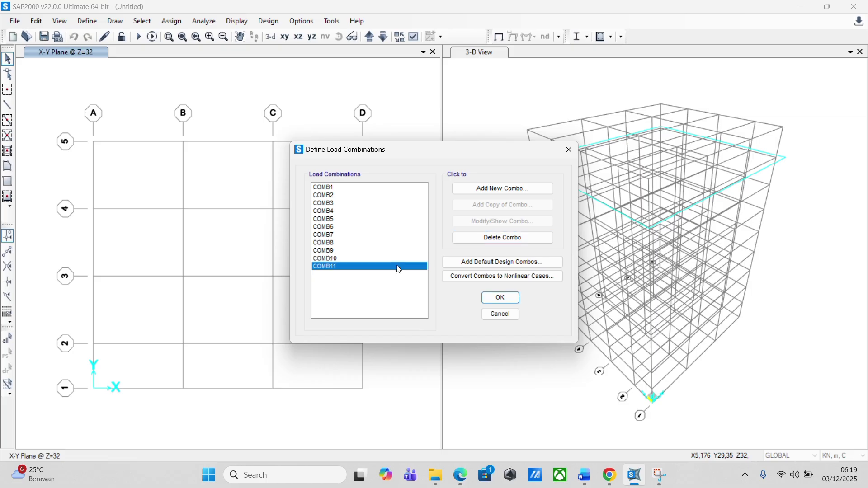
left_click(495, 206)
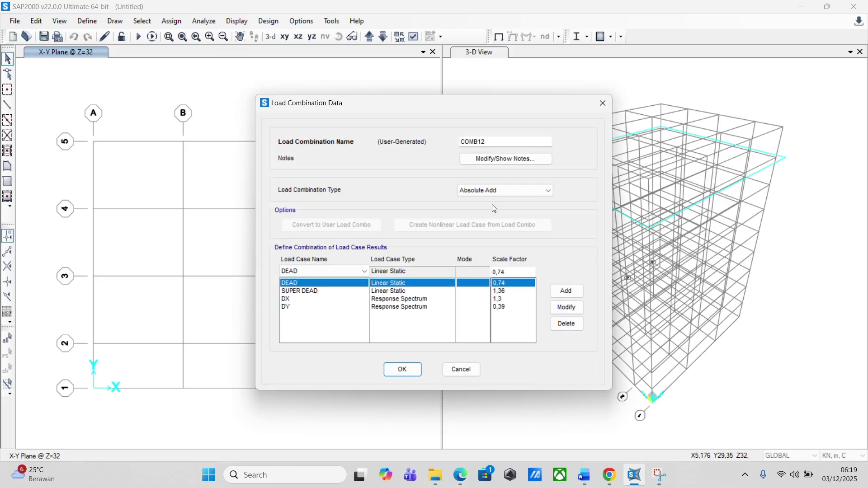
Check Comb.12 in TRAINING SAP 2.pdf in Chrome and save COMB12 in SAP2000 with a DY scale factor of -0,39.
left_click(609, 474)
mouse_move(585, 478)
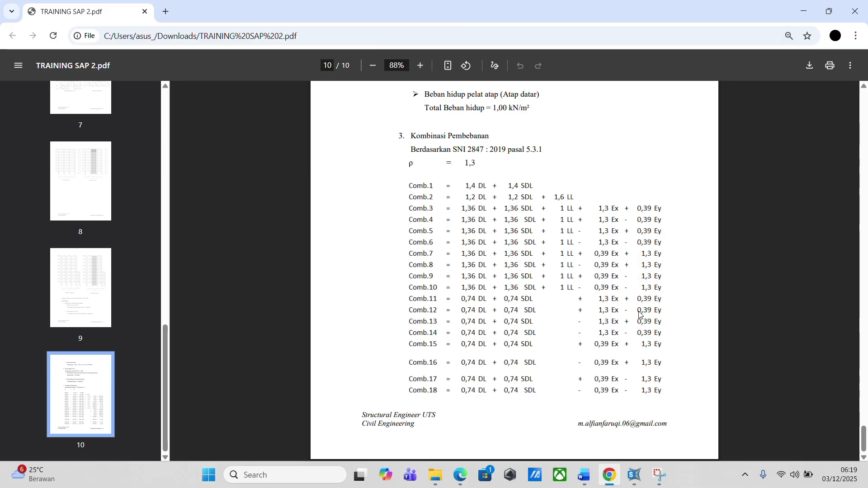
left_click(635, 476)
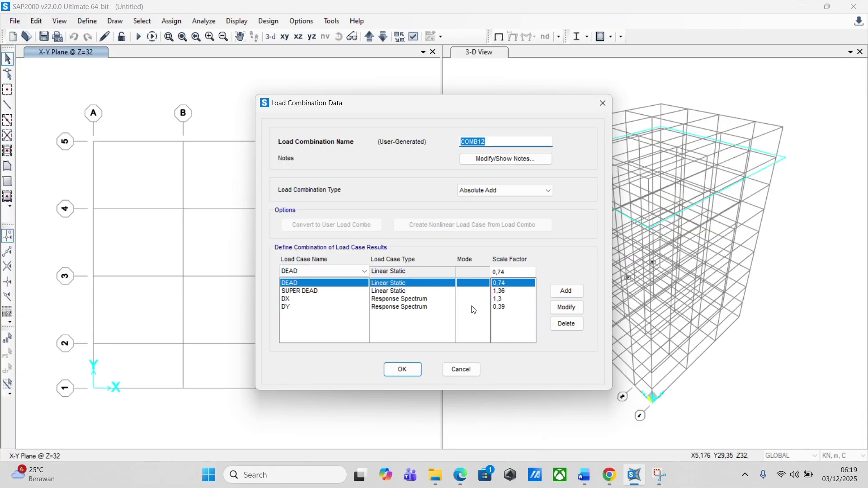
left_click(493, 307)
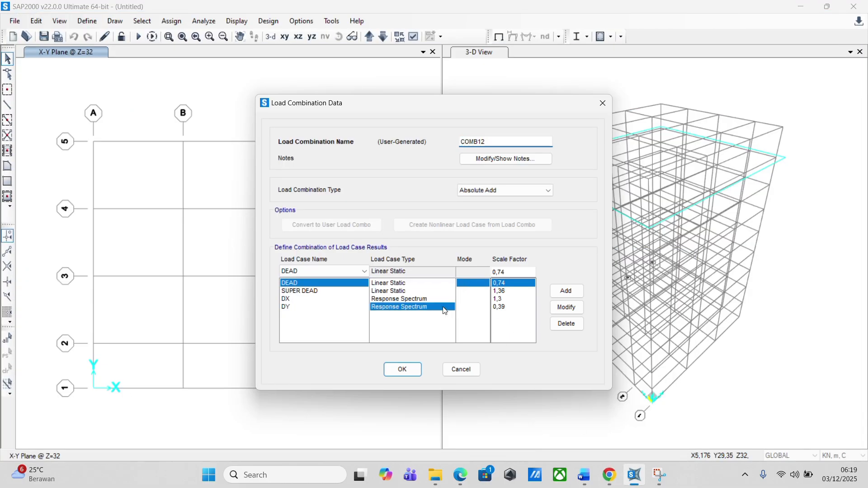
left_click(492, 272)
type("-")
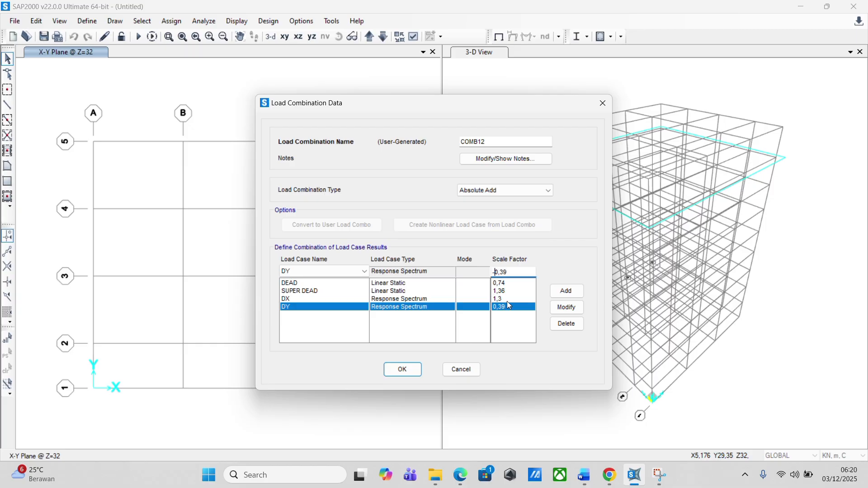
left_click(567, 307)
left_click(419, 371)
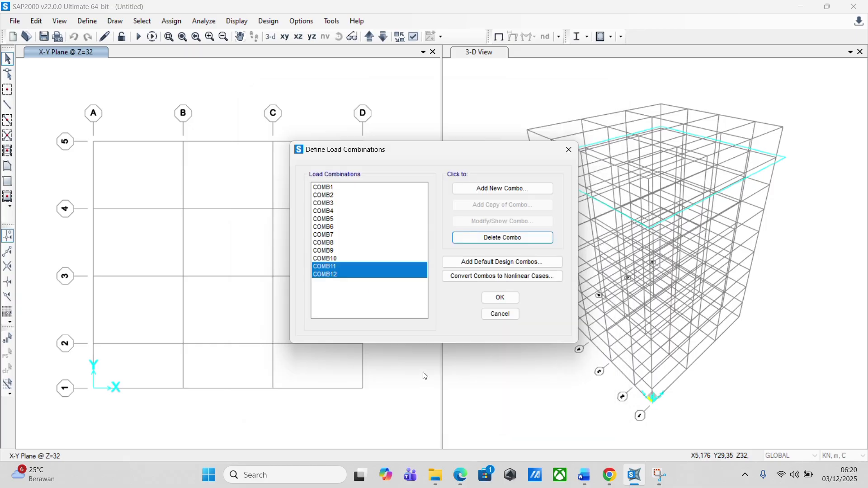
Copy COMB12 as COMB13 in SAP2000 and check the Comb.13 factors in TRAINING SAP 2.pdf in Chrome.
left_click(352, 275)
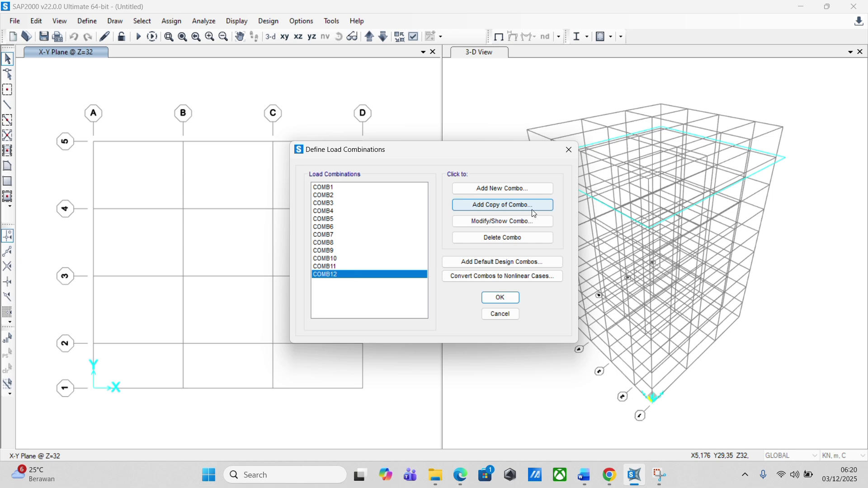
left_click(618, 475)
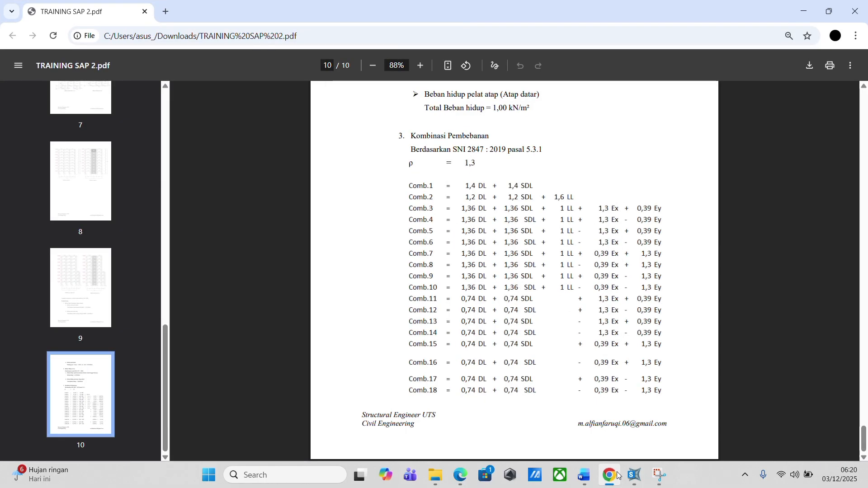
left_click(635, 475)
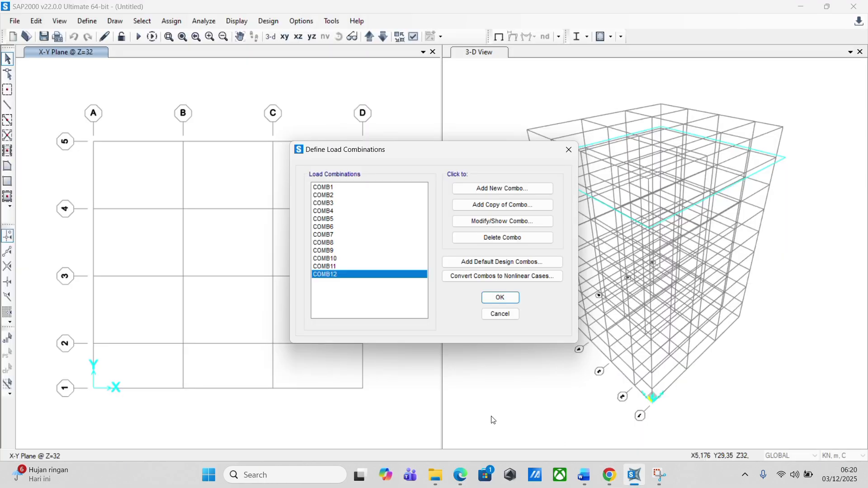
left_click(505, 207)
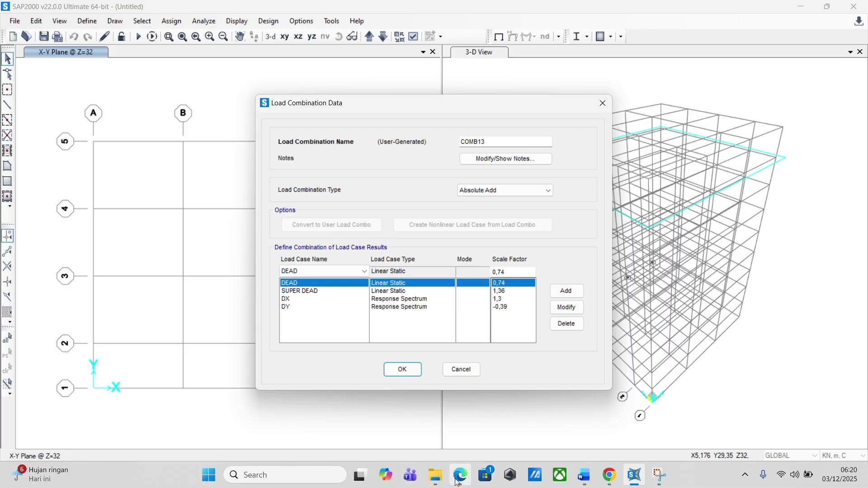
left_click(606, 474)
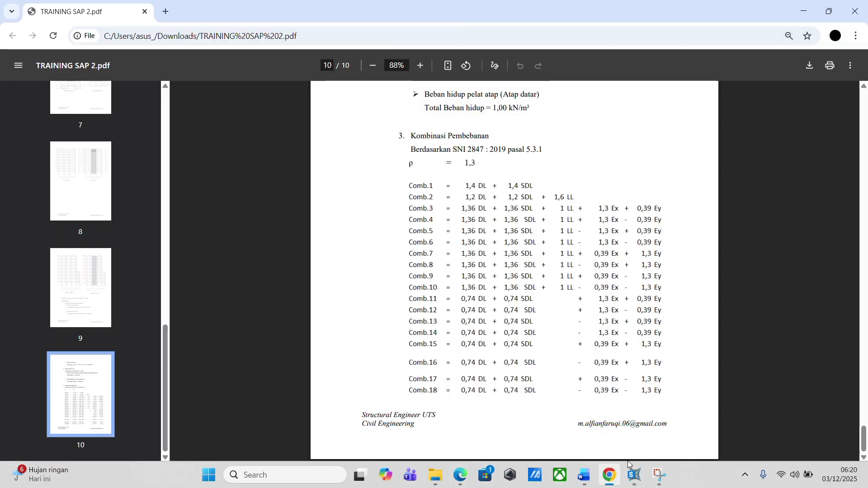
left_click(632, 476)
Try to set the DX scale factor of COMB13 to -1,3.
left_click(302, 307)
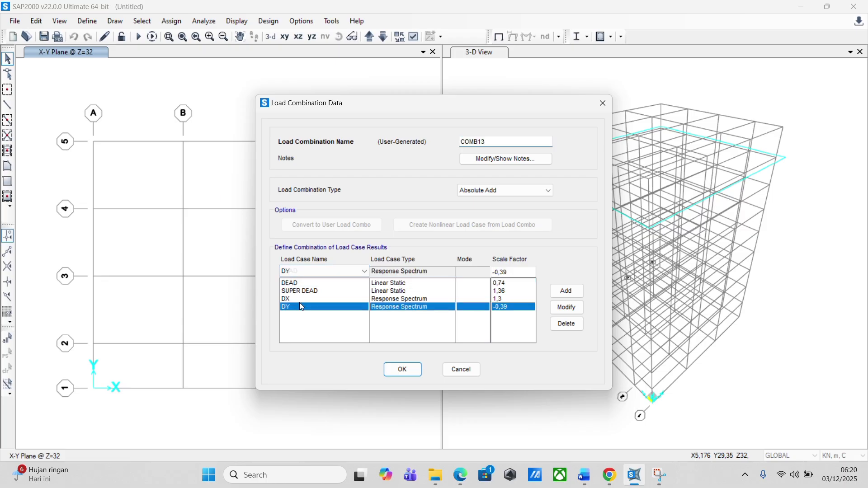
left_click(489, 299)
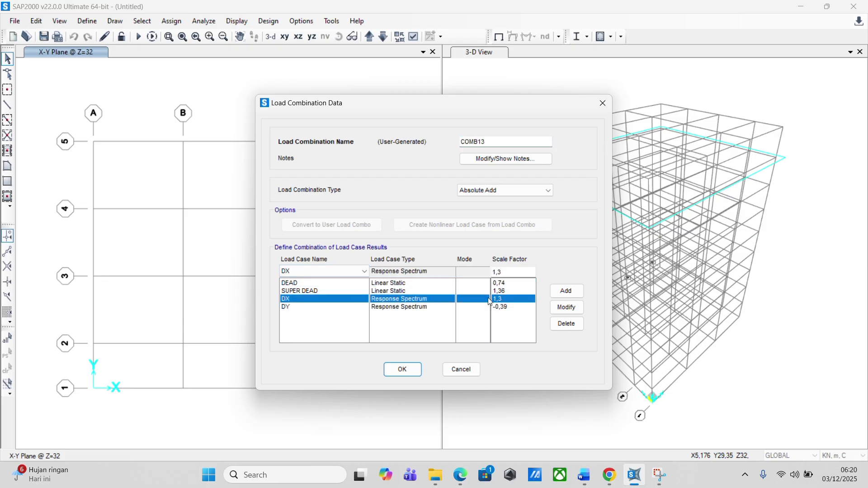
left_click(496, 273)
type("-")
Set the DY scale factor of COMB13 to 0,39.
left_click(502, 306)
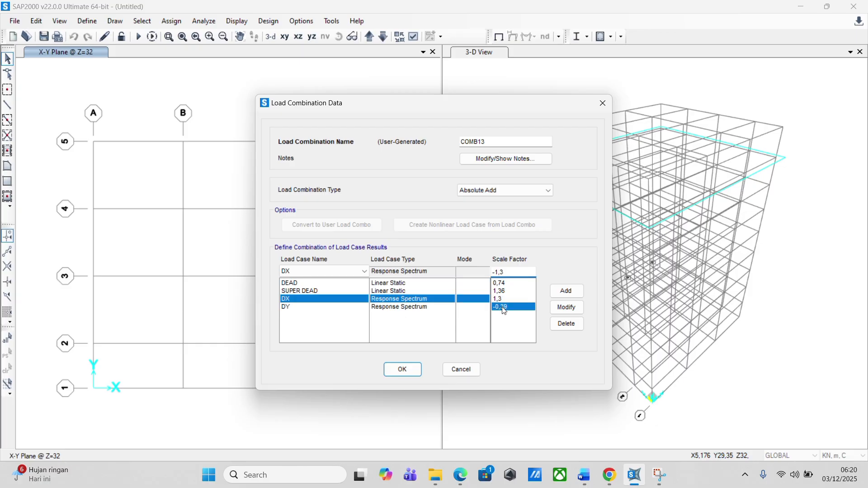
left_click(497, 273)
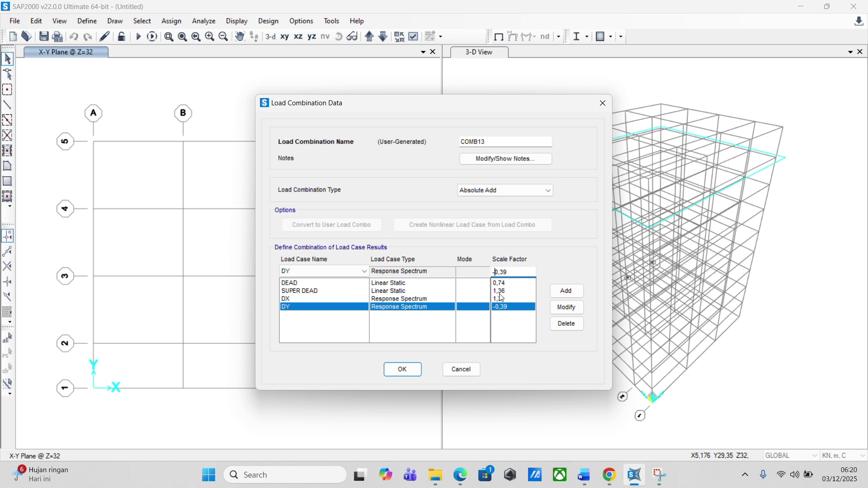
key("Delete")
left_click(566, 308)
Set the DX scale factor of COMB13 to -1,3 and save it after comparing with TRAINING SAP 2.pdf in Chrome.
left_click(504, 299)
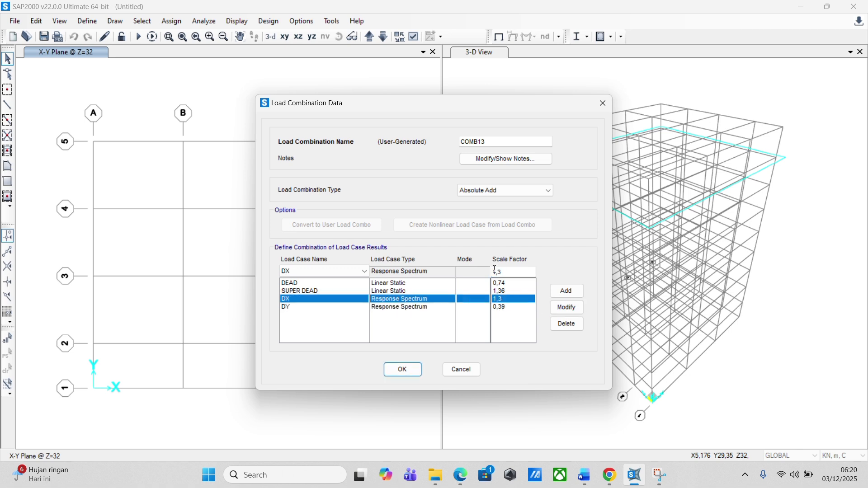
left_click(496, 272)
key("Home")
type("-")
left_click(567, 307)
left_click(609, 475)
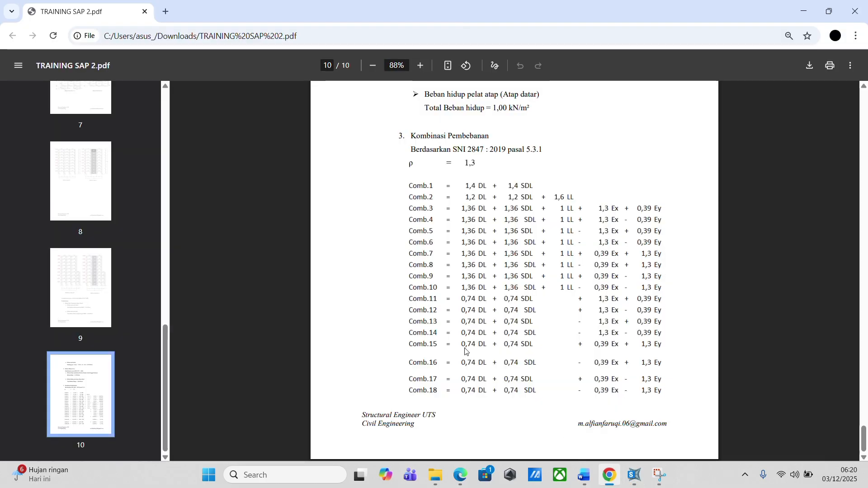
left_click(634, 474)
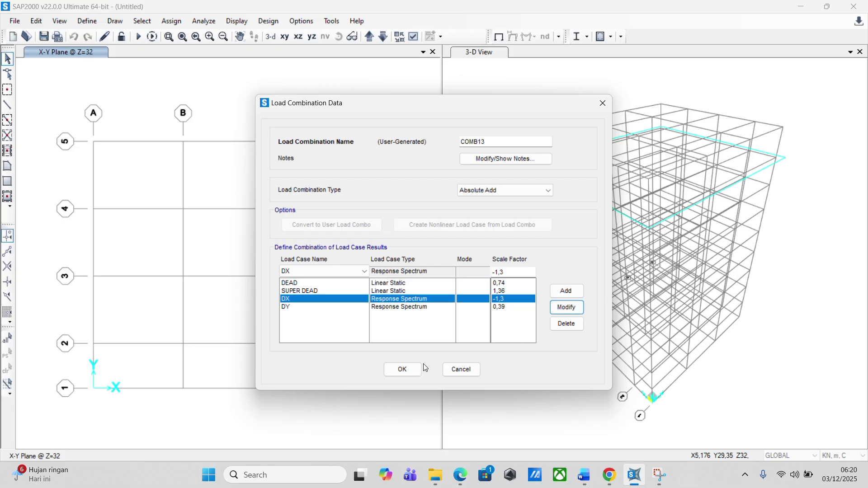
left_click(427, 307)
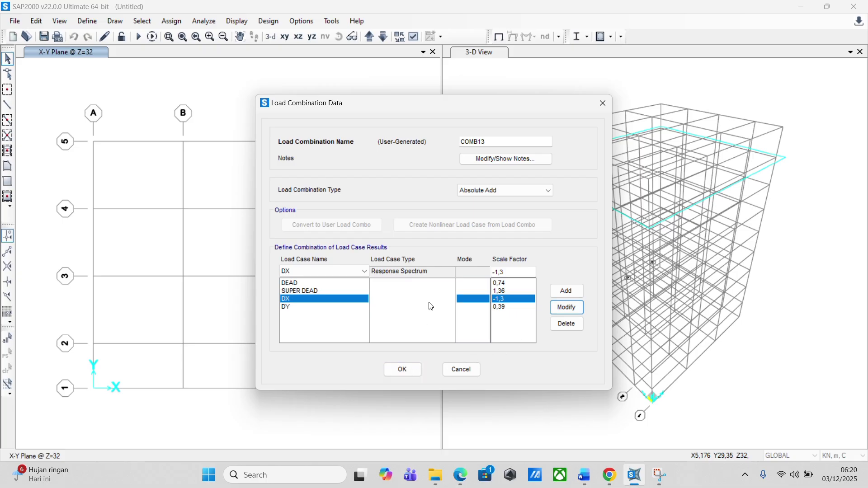
left_click(406, 375)
Copy COMB13 as COMB14 in SAP2000 and check the Comb.14 factors in TRAINING SAP 2.pdf in Chrome.
left_click(373, 281)
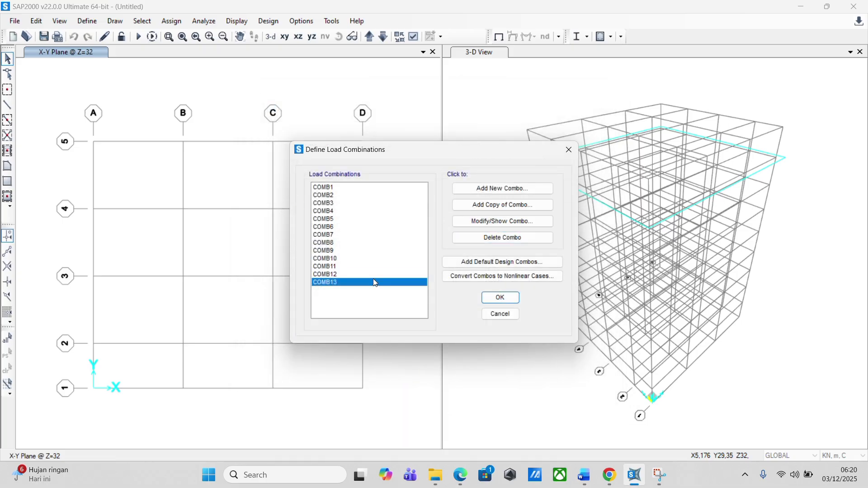
left_click(471, 212)
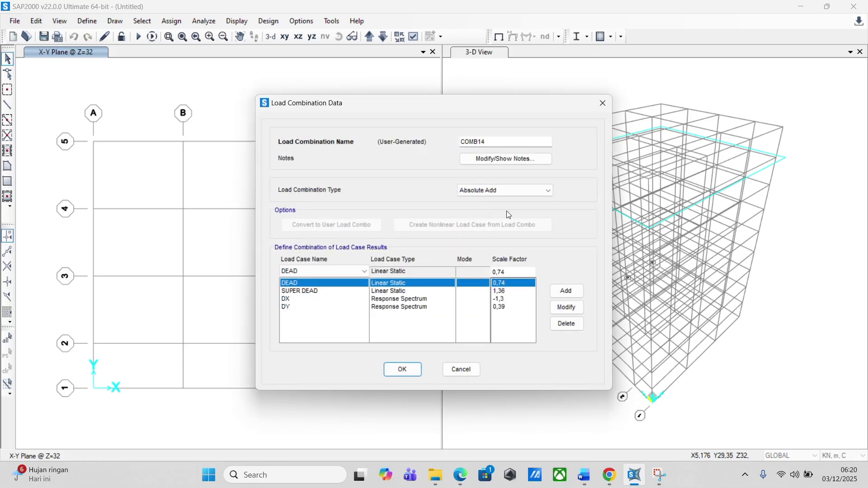
left_click(610, 475)
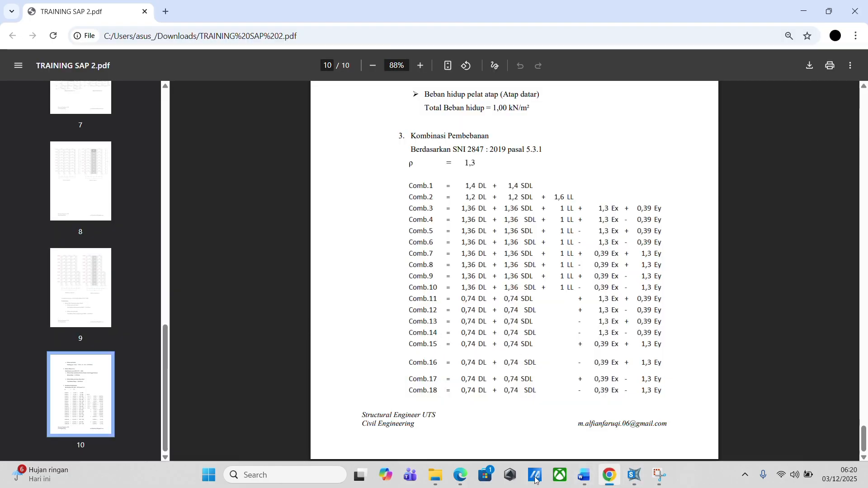
left_click(635, 475)
Set the DY scale factor of COMB14 to -0,39 and save the combination.
left_click(468, 299)
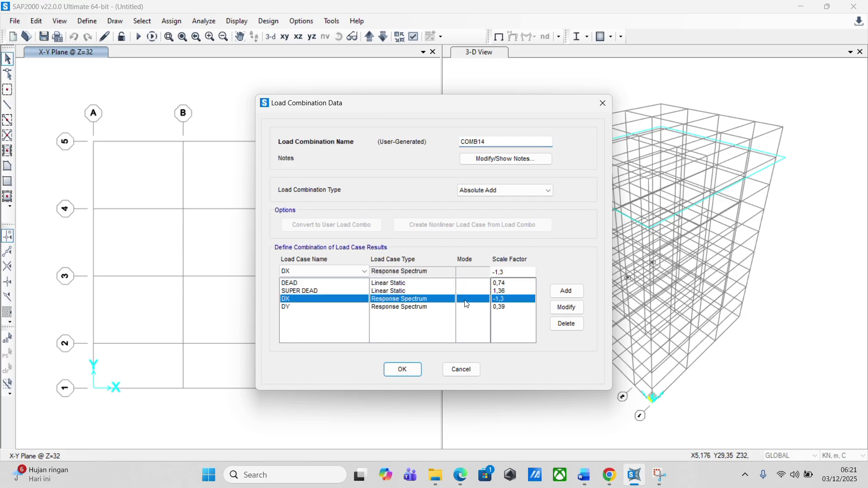
left_click(470, 307)
left_click(494, 273)
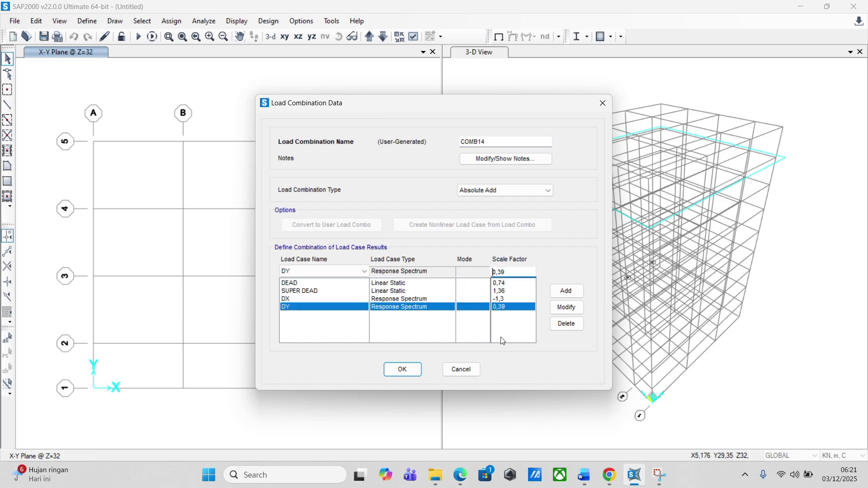
type("-")
left_click(558, 312)
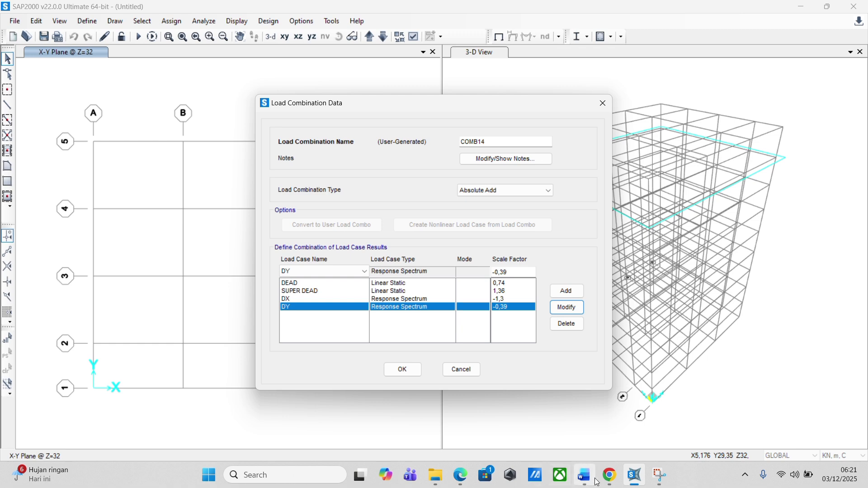
left_click(407, 371)
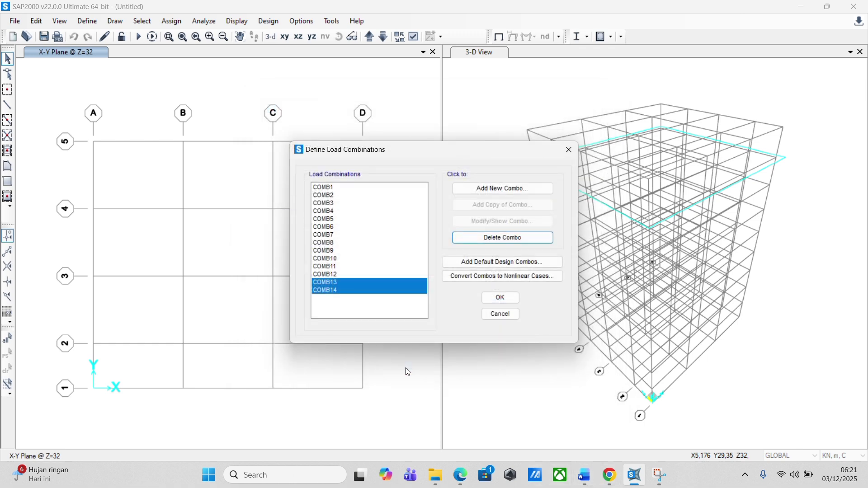
Check Comb.15 in TRAINING SAP 2.pdf in Chrome and copy COMB14 as COMB15 in SAP2000.
mouse_move(579, 486)
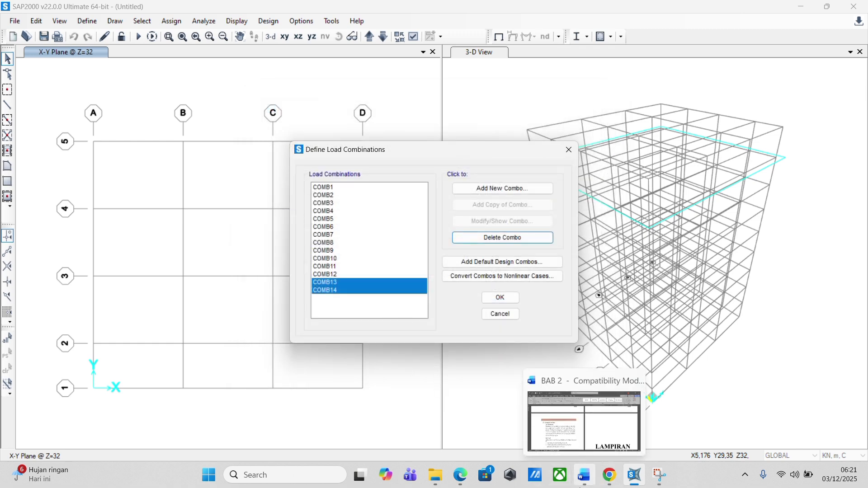
left_click(610, 475)
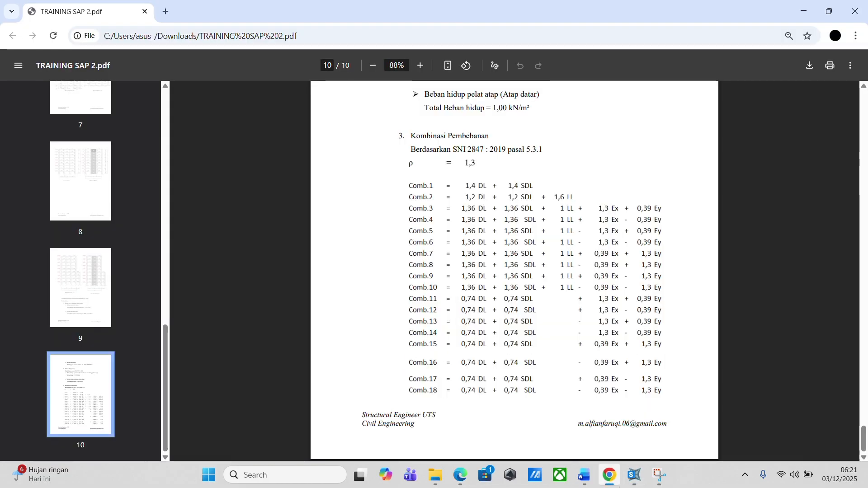
left_click(635, 475)
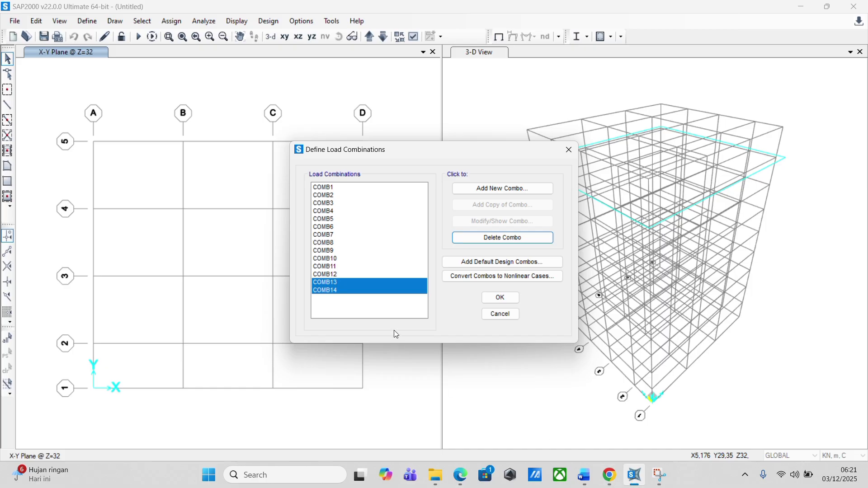
left_click(399, 290)
left_click(483, 206)
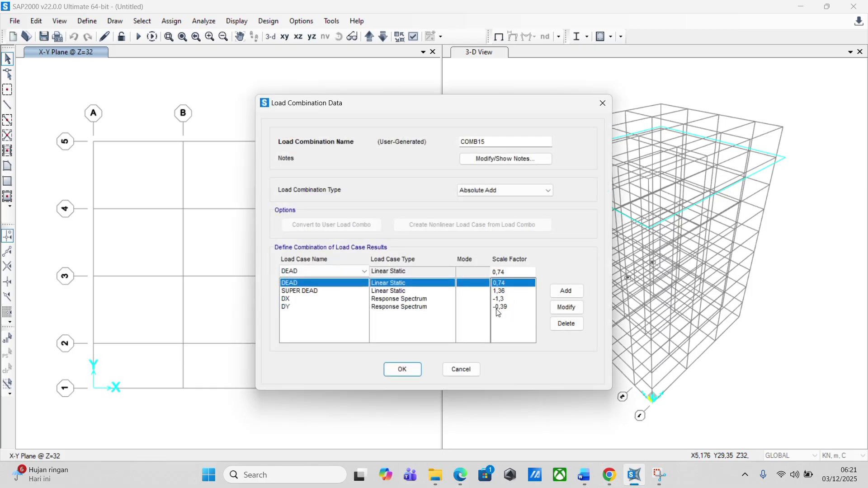
Set the DX scale factor of COMB15 to 0,39.
left_click(498, 308)
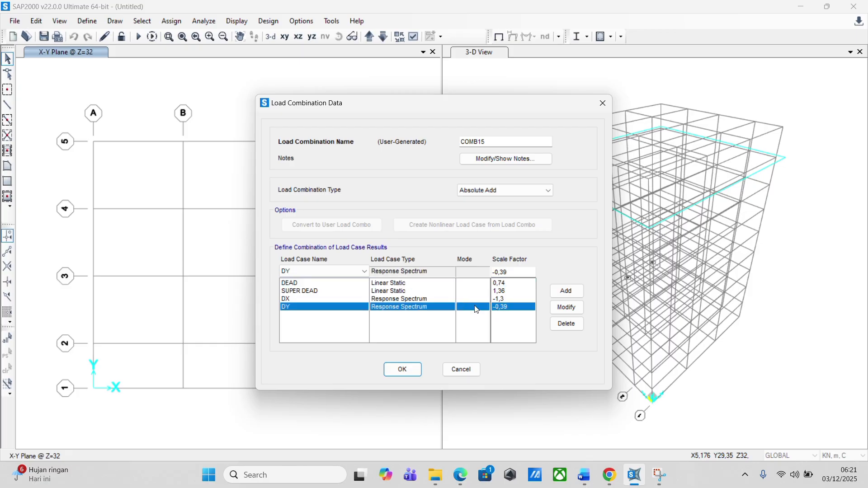
left_click(495, 273)
left_click(438, 299)
type("0")
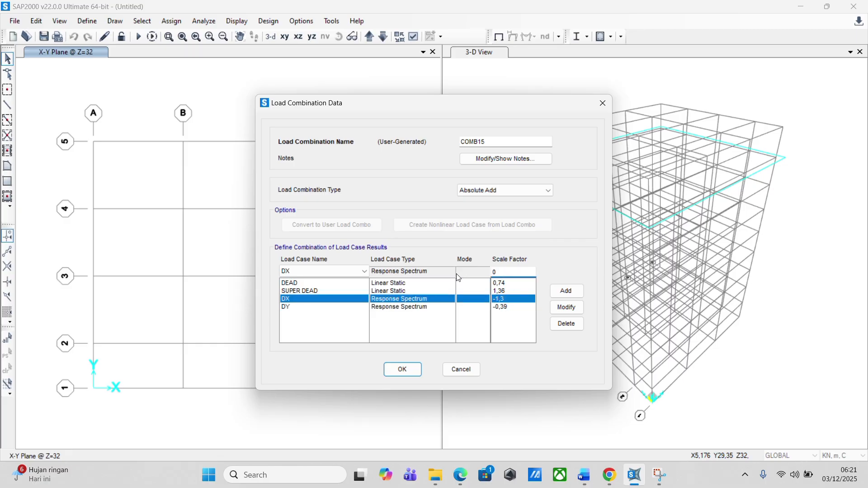
type(",39")
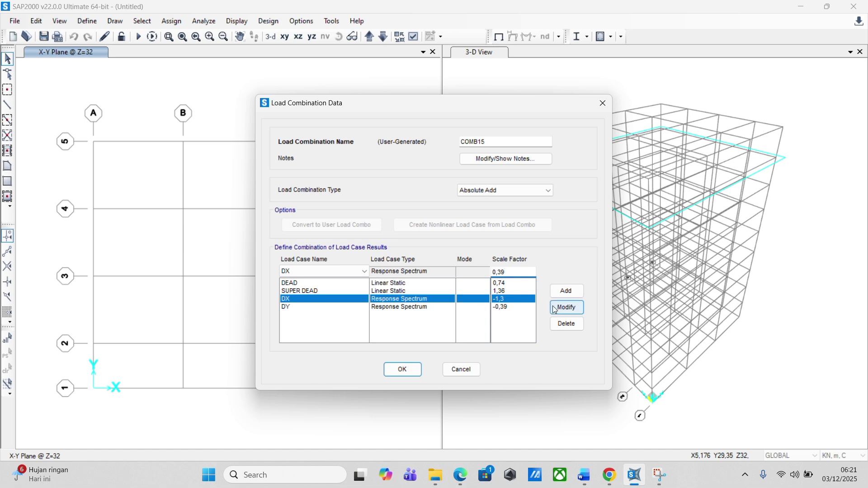
left_click(566, 308)
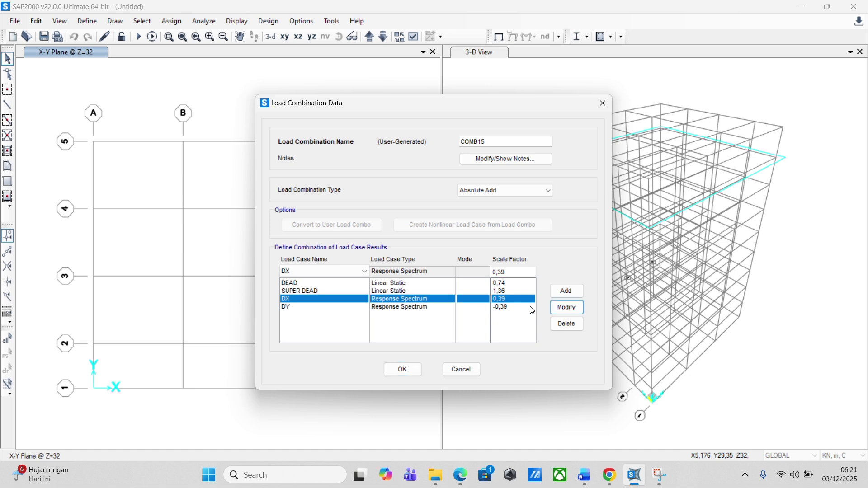
Set the DY scale factor of COMB15 to 1,3 and save the combination.
left_click(531, 307)
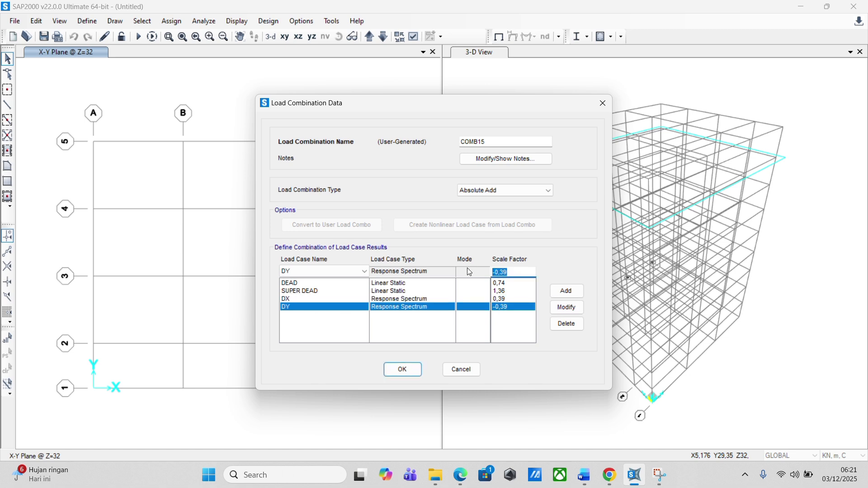
type("1,3")
left_click(561, 310)
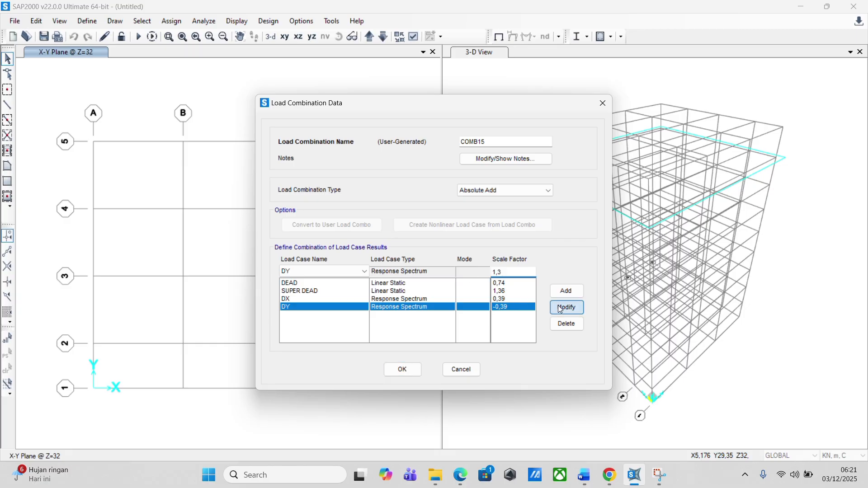
left_click(402, 370)
Copy COMB15 as COMB16 in SAP2000 and check the Comb.16 factors in TRAINING SAP 2.pdf in Chrome.
left_click(490, 210)
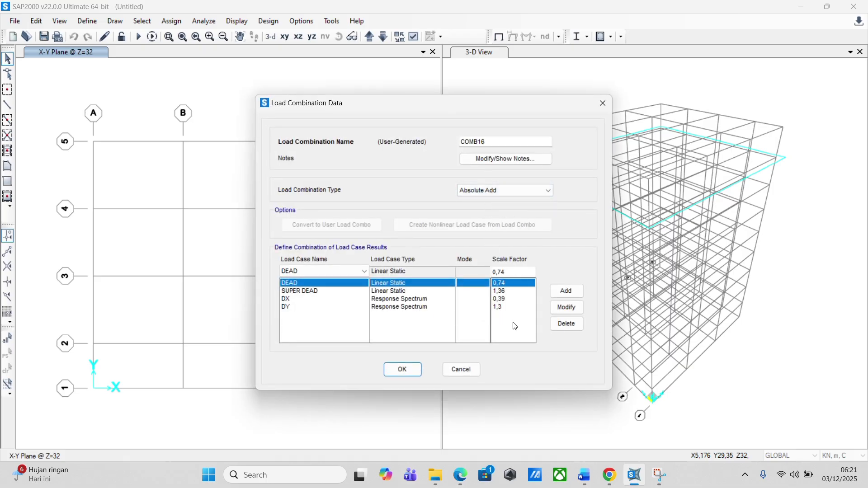
left_click(610, 476)
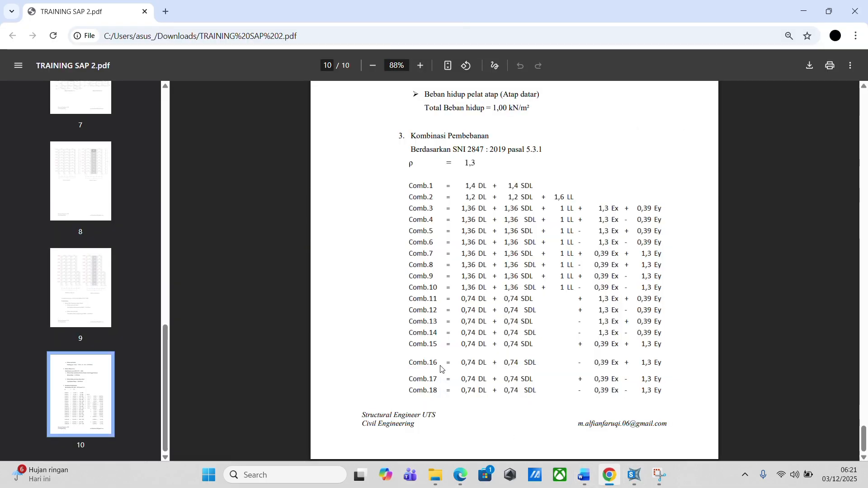
key("alt+Tab")
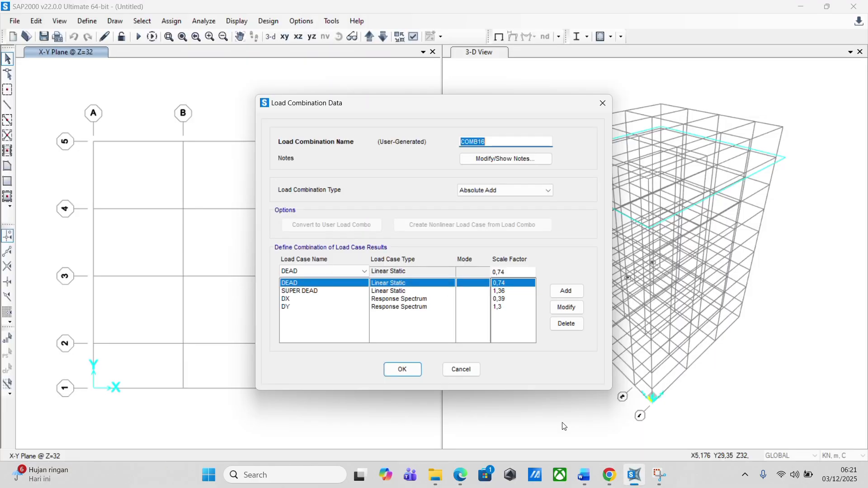
Set the DX scale factor of COMB16 to -0,39 in SAP2000 and save the combination.
left_click(378, 299)
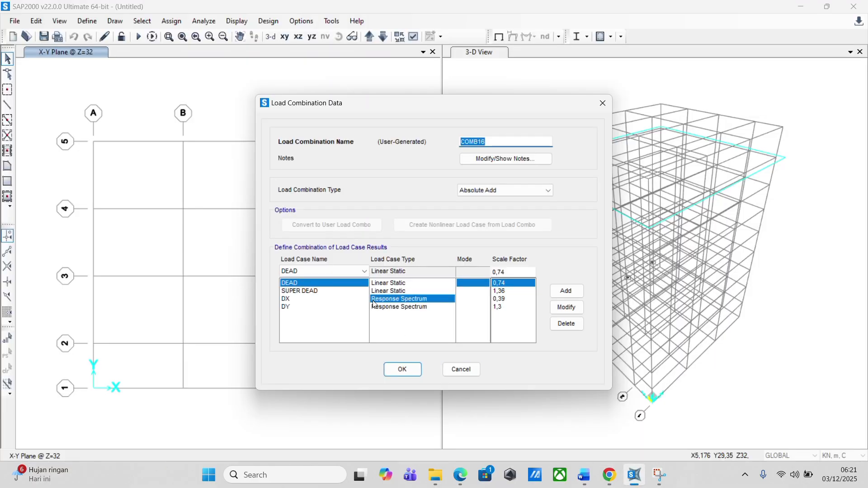
left_click(493, 272)
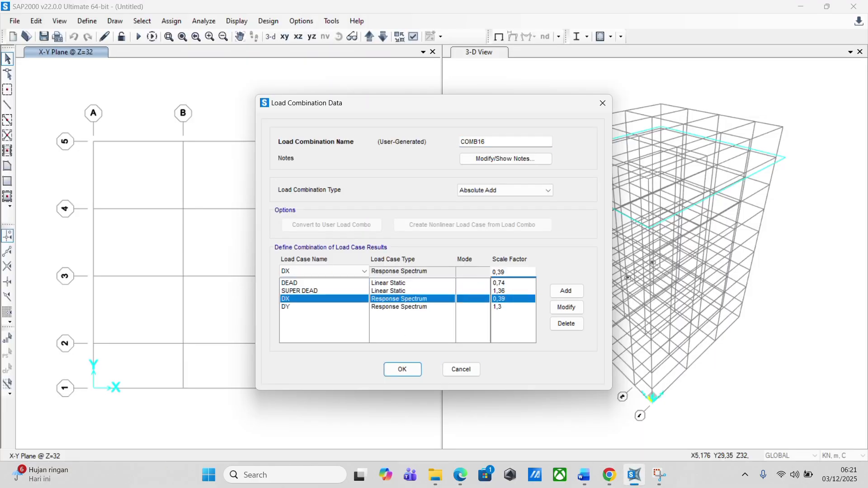
type("-")
left_click(566, 307)
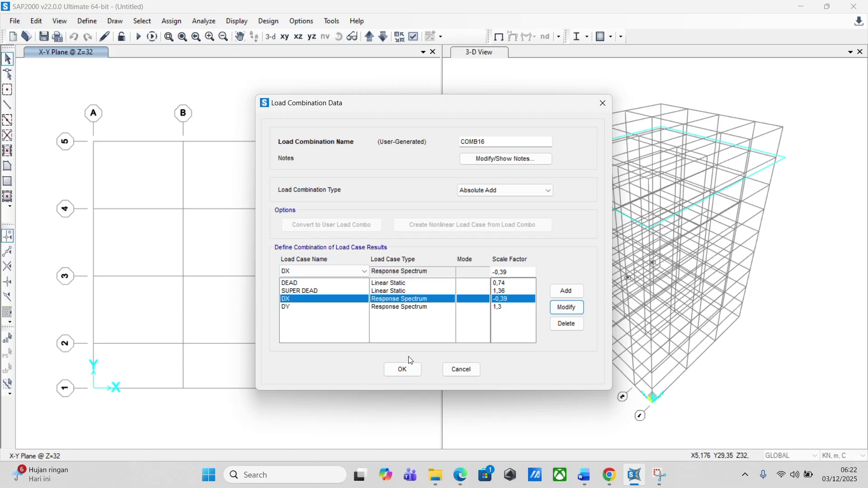
left_click(402, 370)
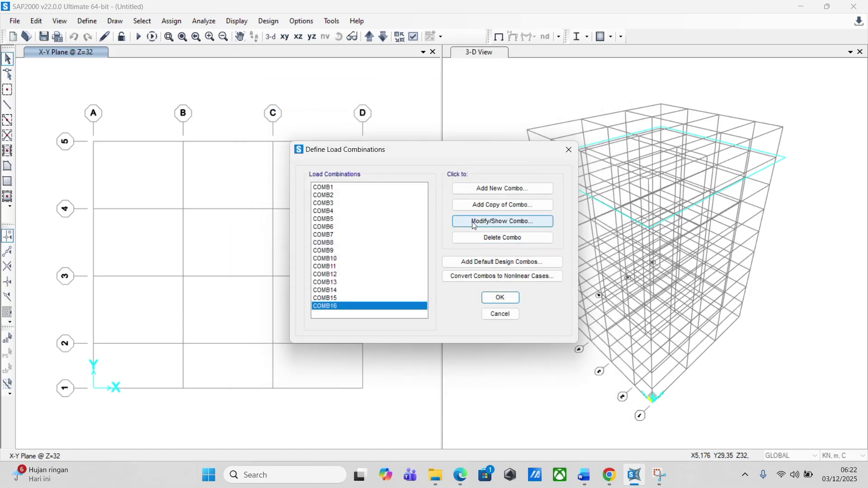
Copy COMB16 as COMB17 in SAP2000 and check the Comb.17 factors in TRAINING SAP 2.pdf in Chrome.
left_click(485, 212)
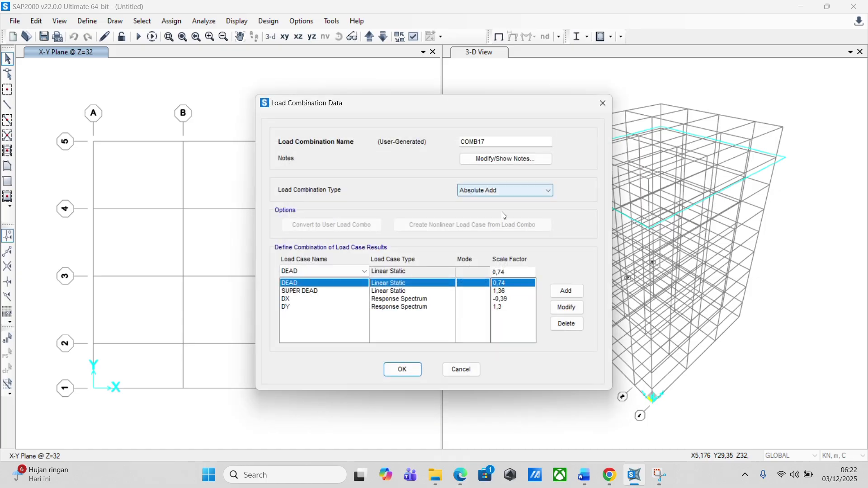
left_click(609, 475)
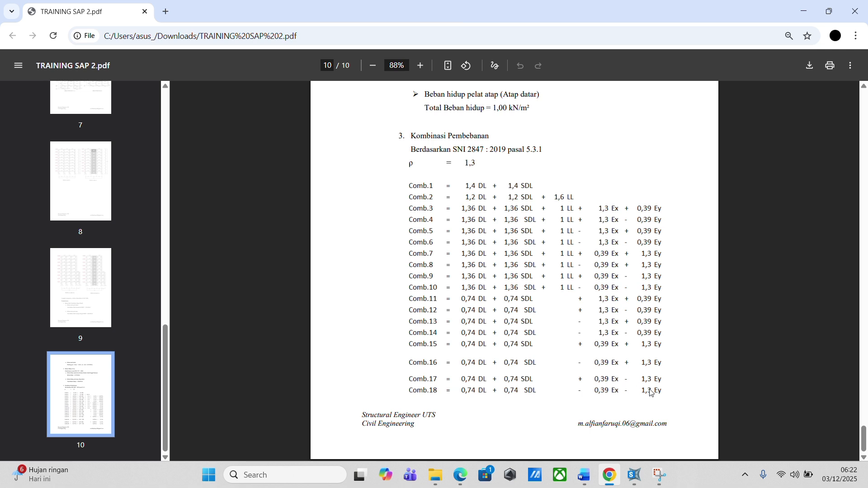
left_click(636, 475)
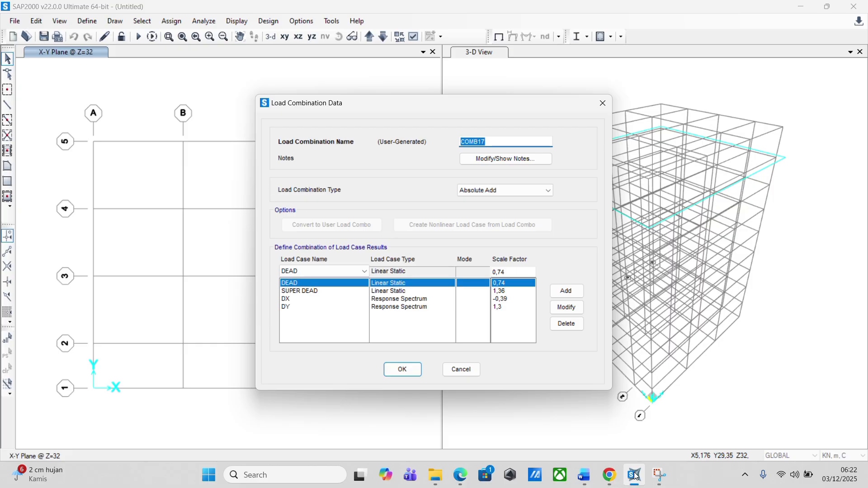
left_click(484, 299)
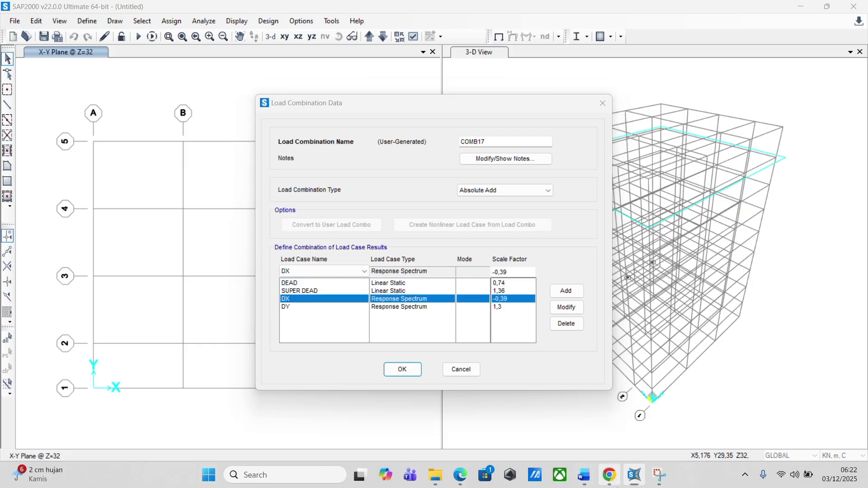
left_click(616, 484)
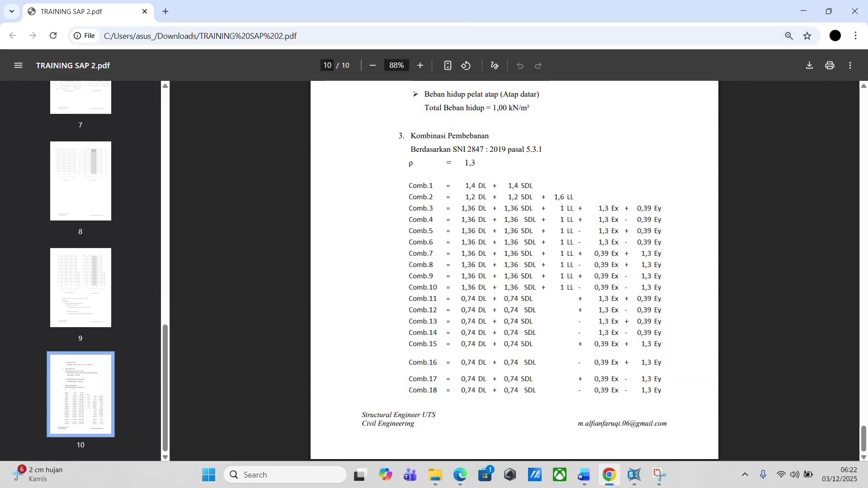
left_click(635, 476)
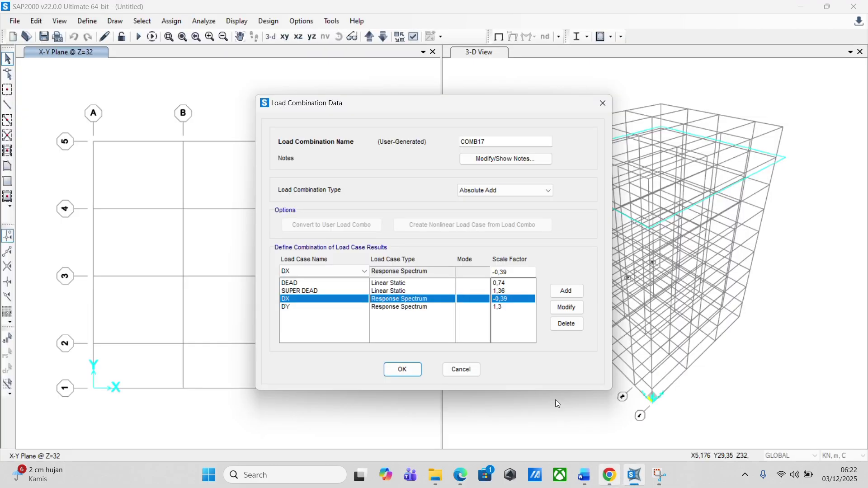
Set the DX scale factor of COMB17 to 0,39.
left_click(495, 272)
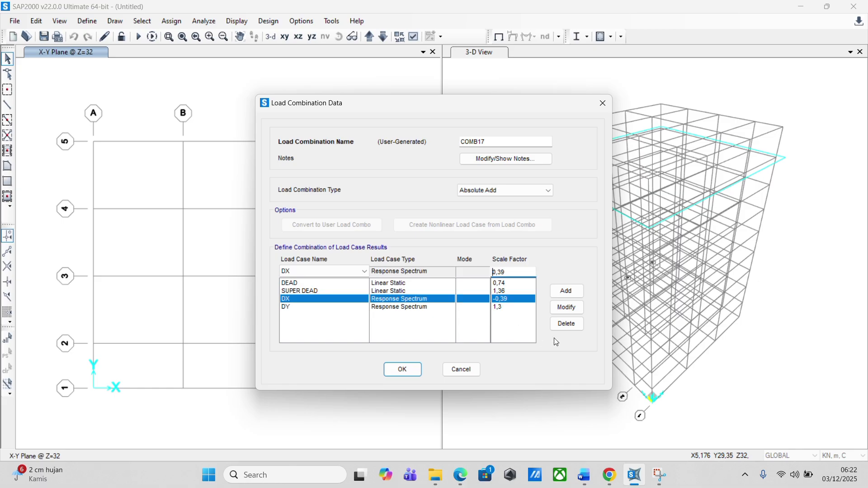
key("BackSpace")
left_click(564, 312)
Set the DY scale factor of COMB17 to -1,3 and save the combination.
left_click(500, 308)
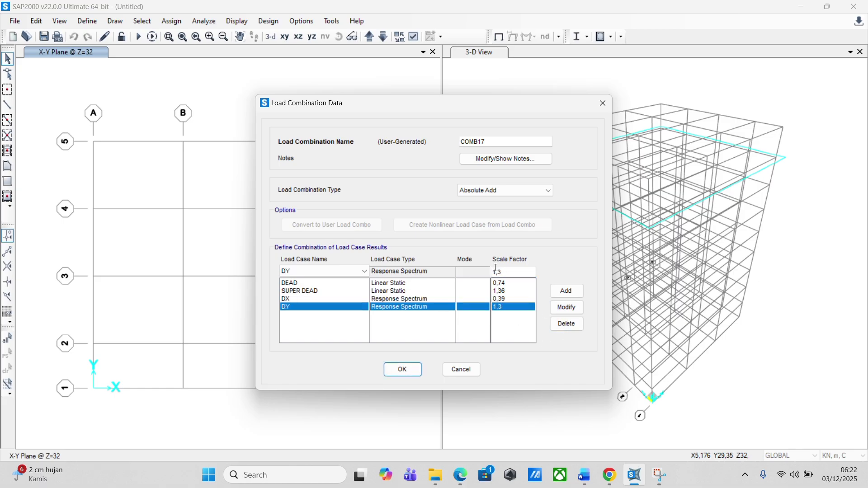
left_click(494, 272)
type("-")
left_click(567, 307)
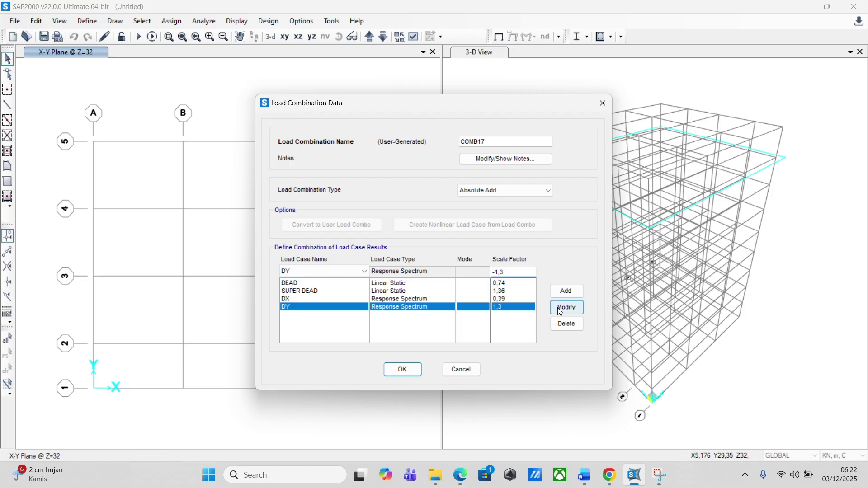
left_click(405, 369)
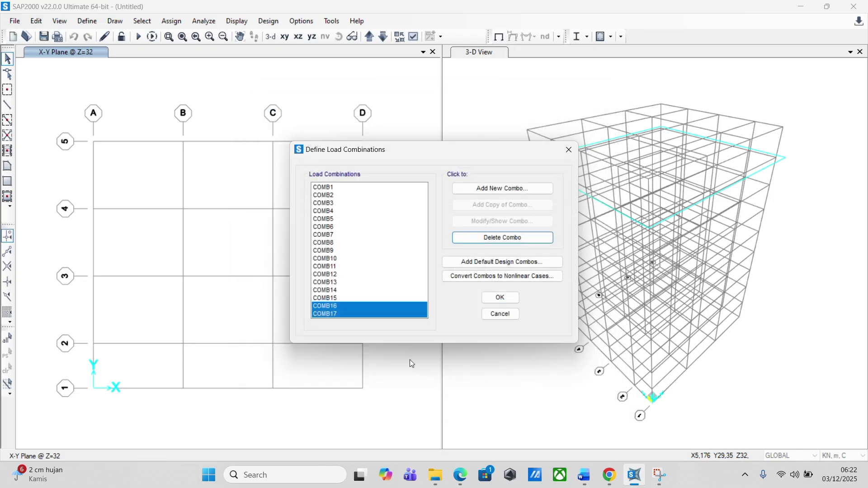
Copy only COMB17 as COMB18 in SAP2000 and check the Comb.18 factors in TRAINING SAP 2.pdf in Chrome.
left_click(408, 313)
left_click(484, 205)
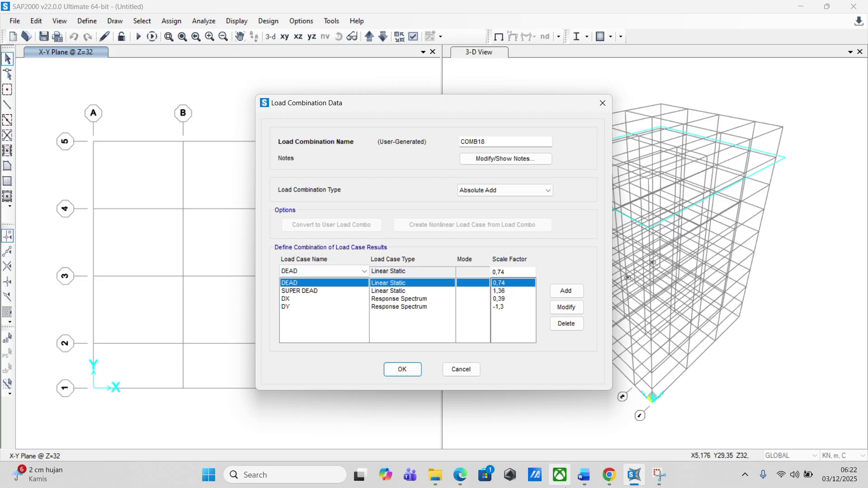
left_click(604, 479)
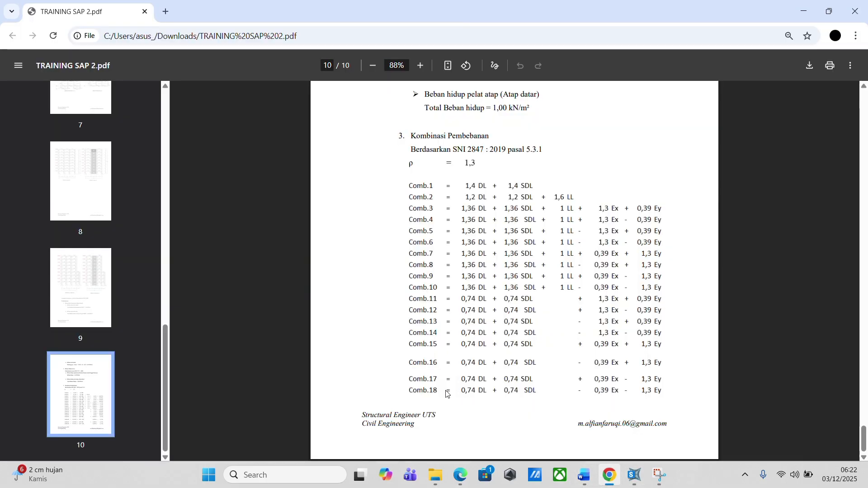
left_click(635, 479)
Set the DX scale factor of COMB18 to -0,39, check its DY entry and save the combination.
left_click(501, 299)
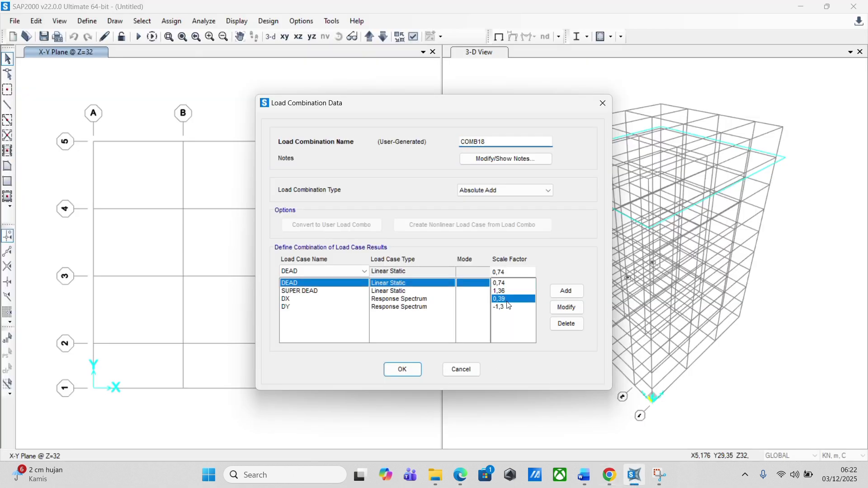
left_click(497, 271)
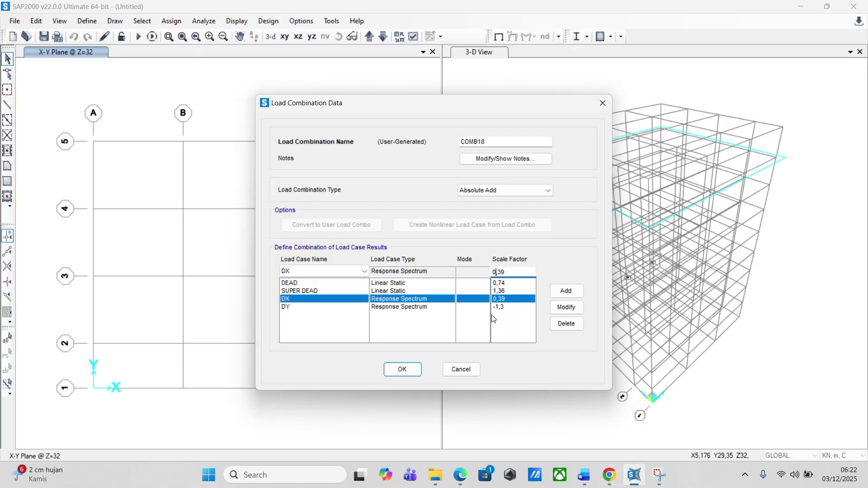
type("-")
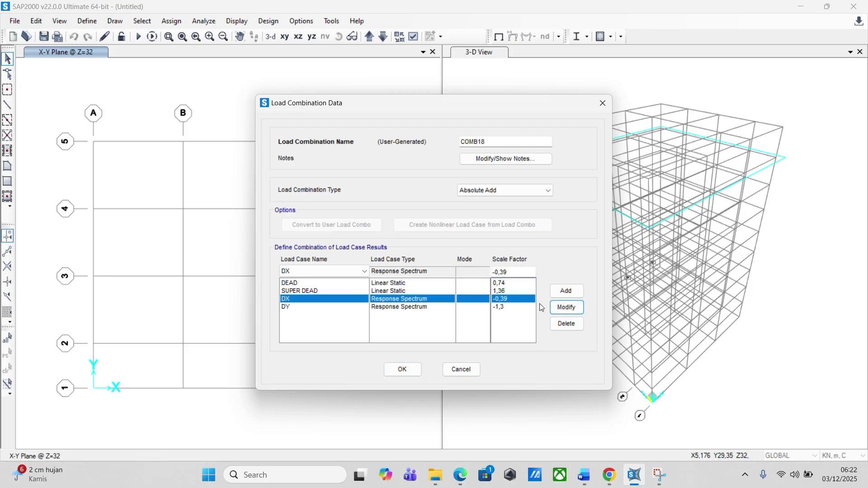
left_click(566, 308)
left_click(504, 308)
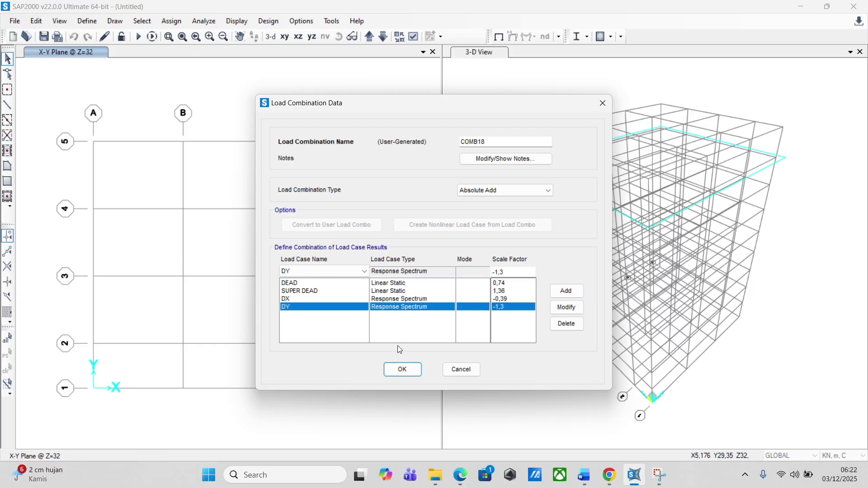
left_click(403, 369)
Review the list of load combinations from COMB1 to COMB18 and accept the definitions.
left_click(387, 308)
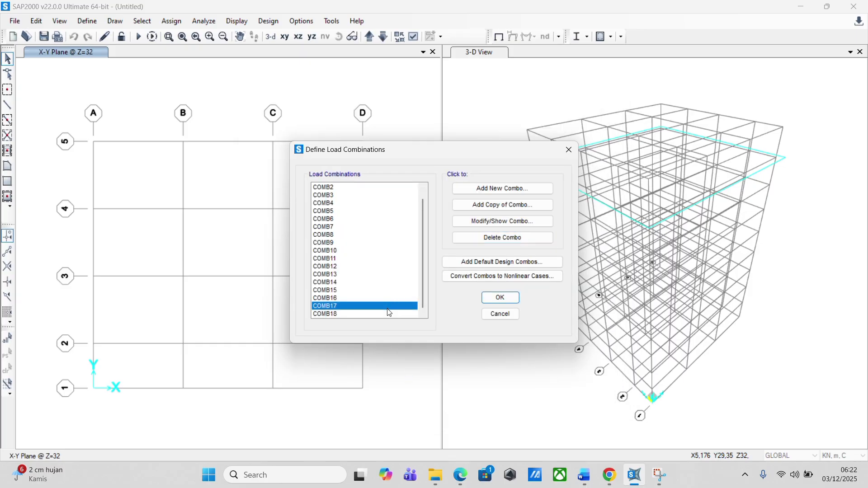
left_click(393, 316)
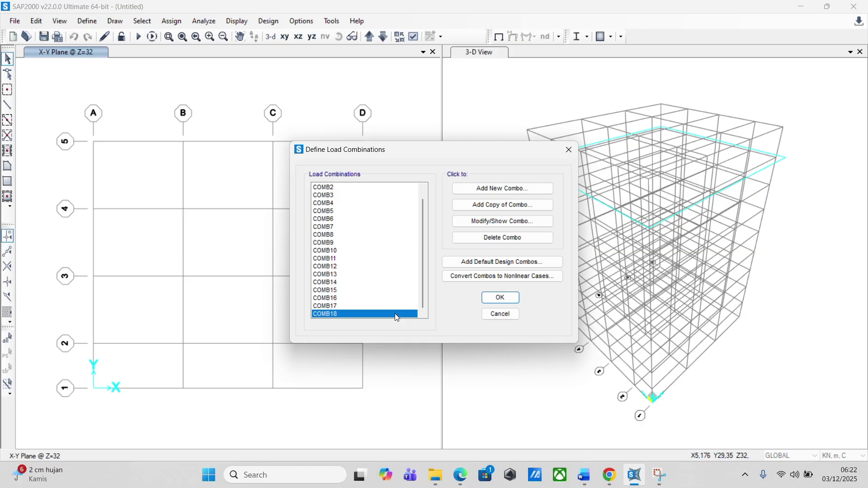
scroll(393, 274, "up", 1)
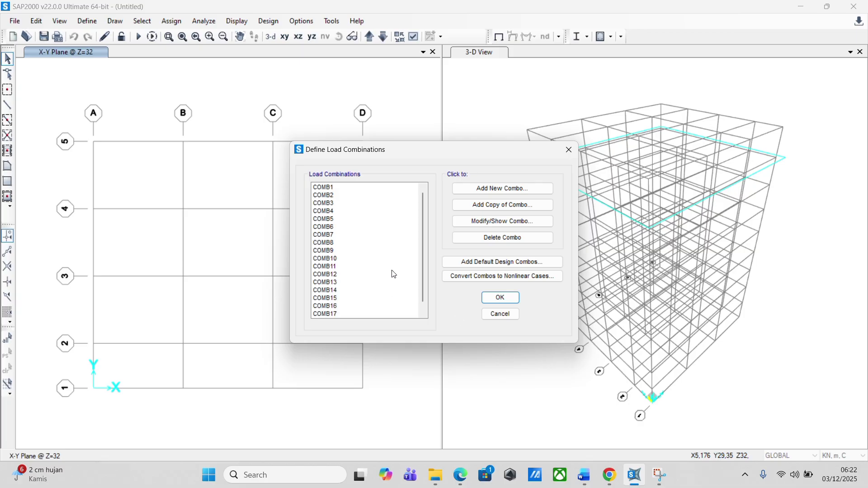
scroll(394, 276, "down", 1)
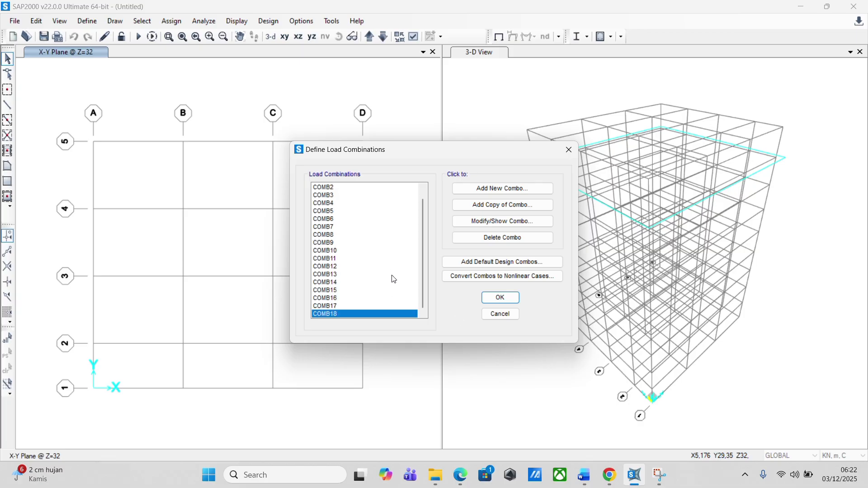
left_click(508, 302)
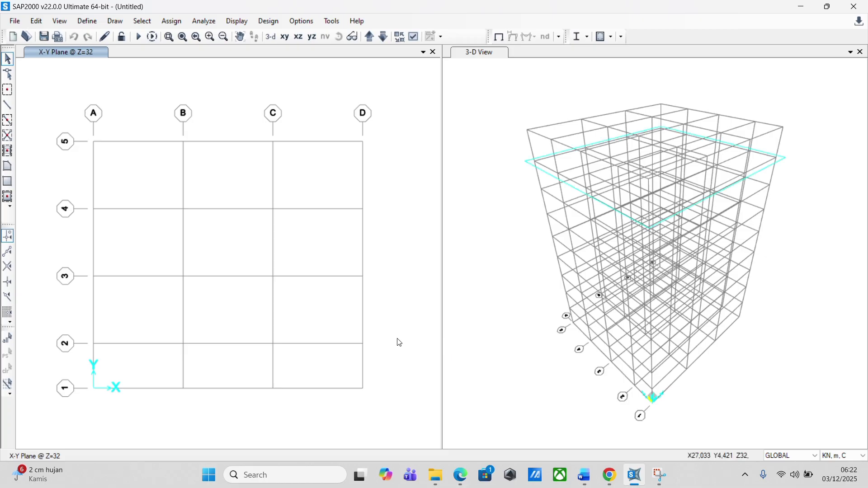
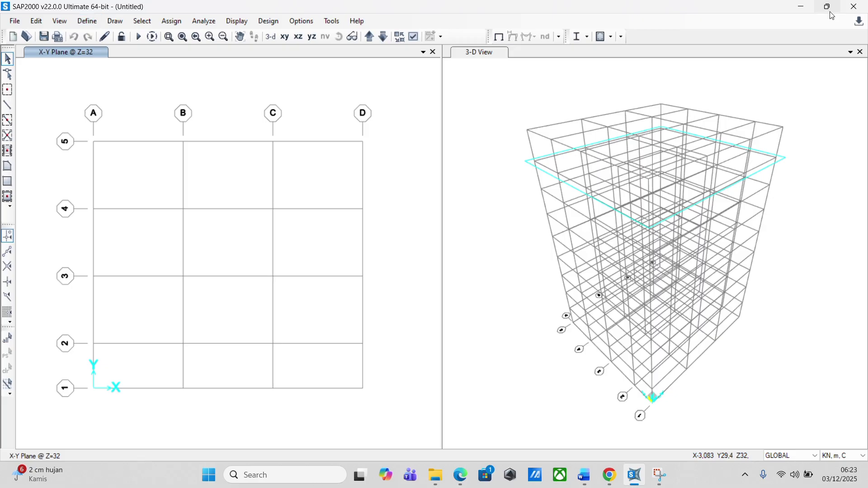
Switch the 3-D view window to the X-Y plane at Z=32 and return it to the 3-D view.
mouse_move(832, 15)
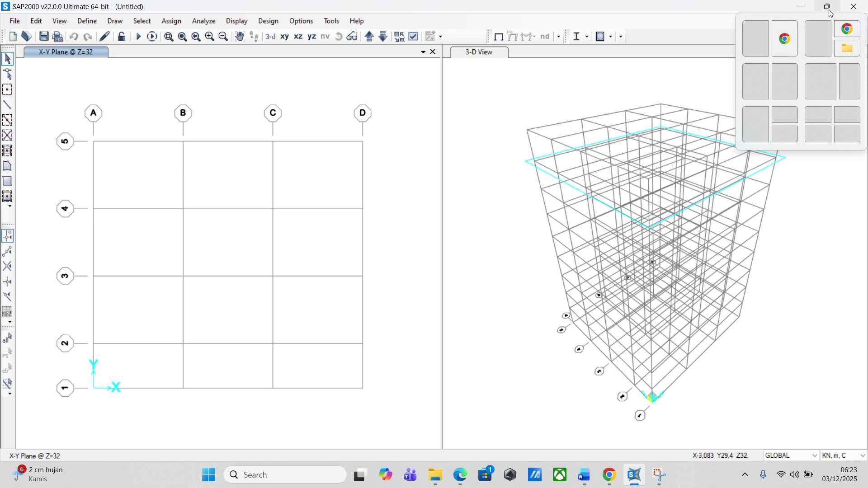
left_click(829, 8)
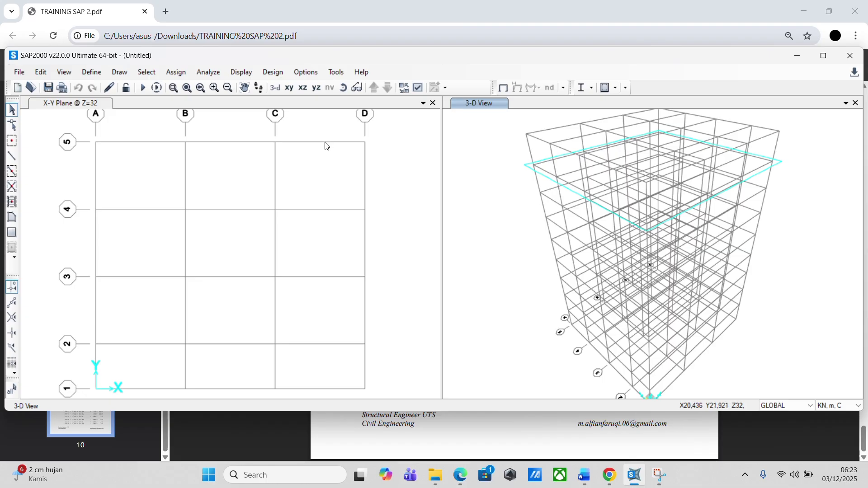
left_click(289, 89)
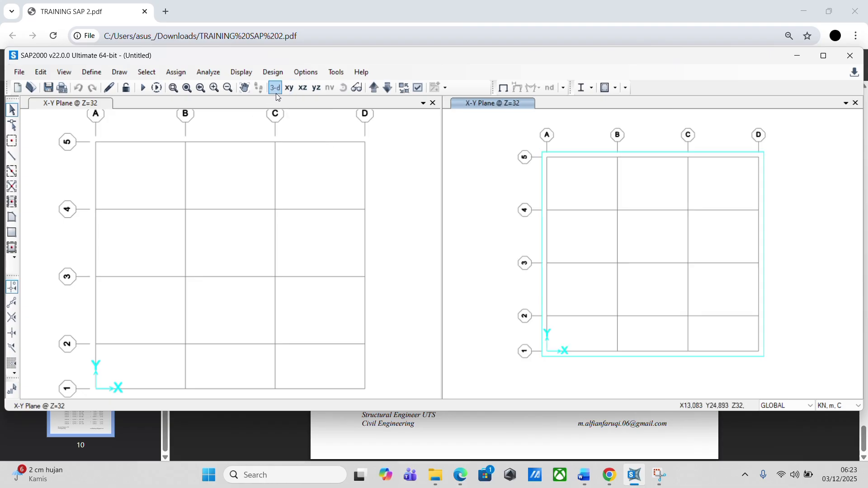
left_click(281, 89)
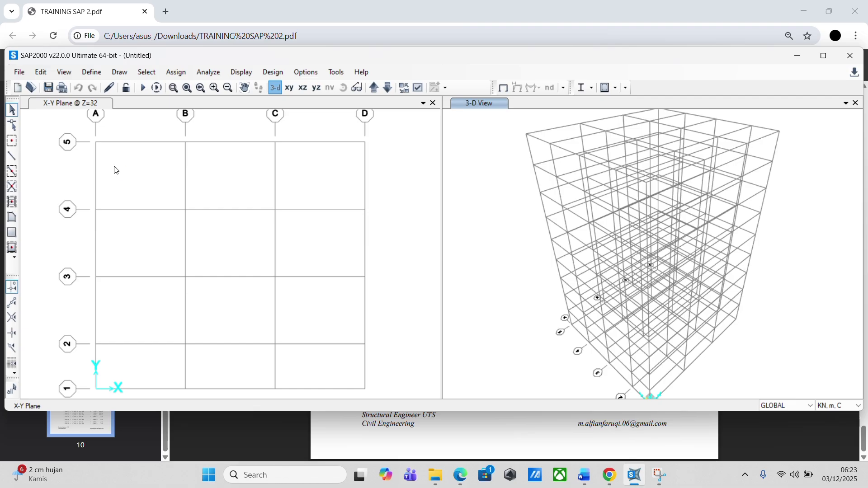
Step the X-Y plan view through the storey levels to Z=4 and maximize the program window.
left_click(74, 107)
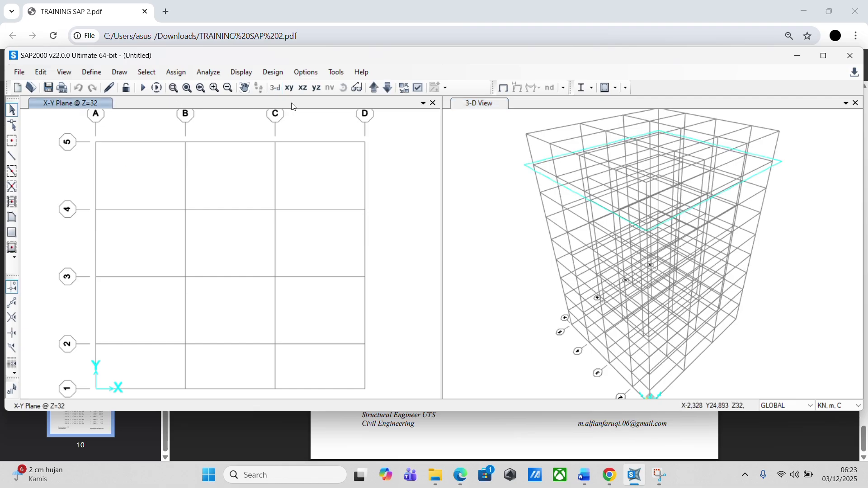
left_click(374, 88)
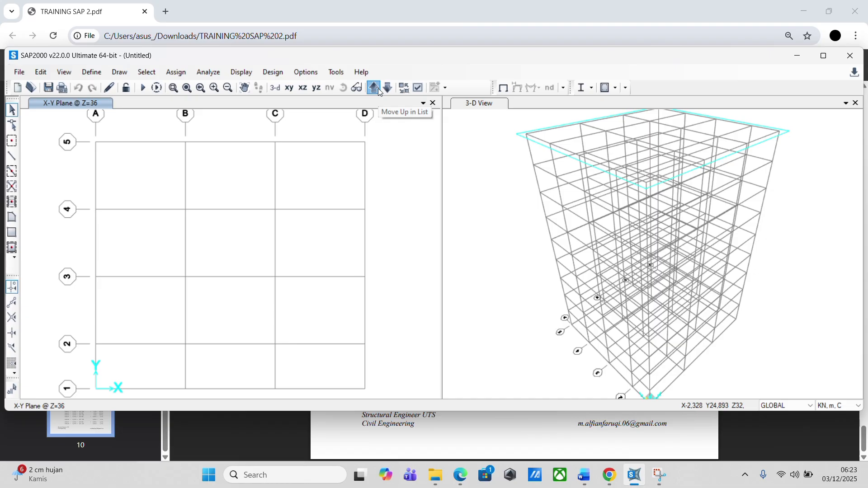
left_click(378, 88)
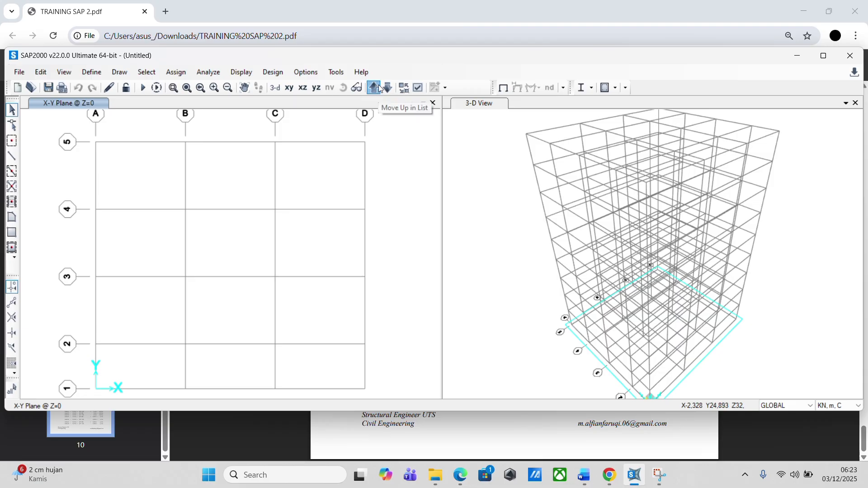
left_click(375, 88)
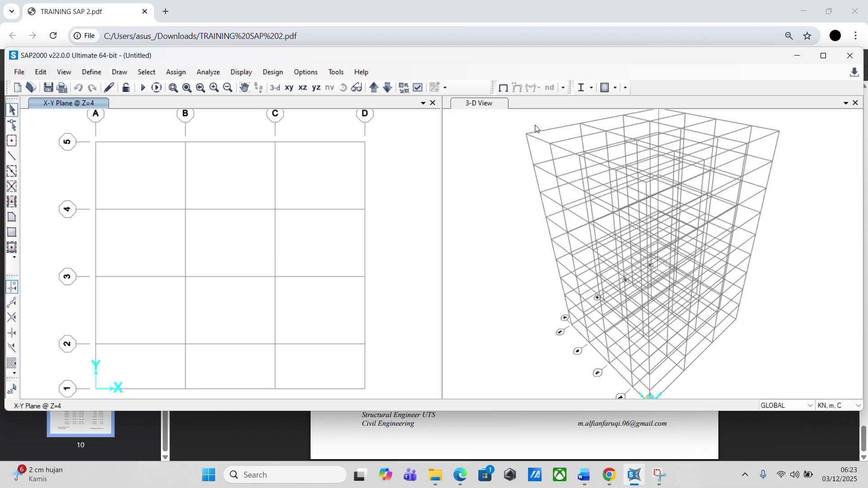
left_click(823, 55)
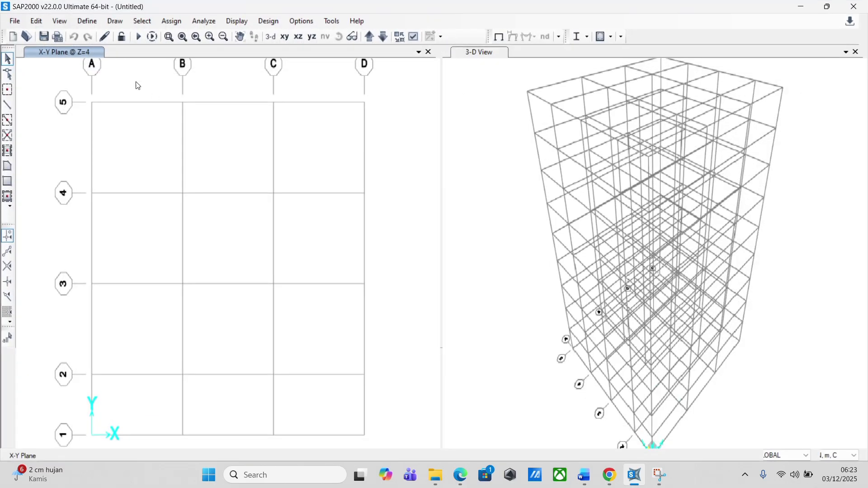
Step the X-Y plan view down to Z=0 and back up to Z=4 while following its outline in 3-D.
left_click(480, 277)
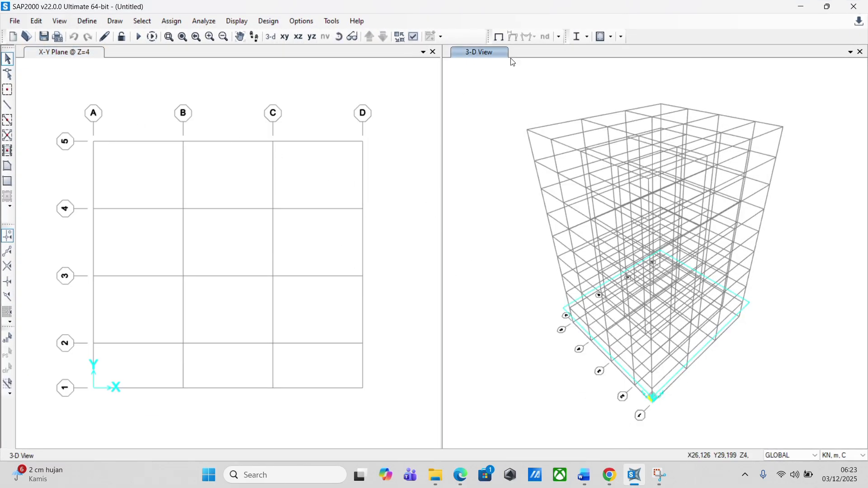
left_click(49, 55)
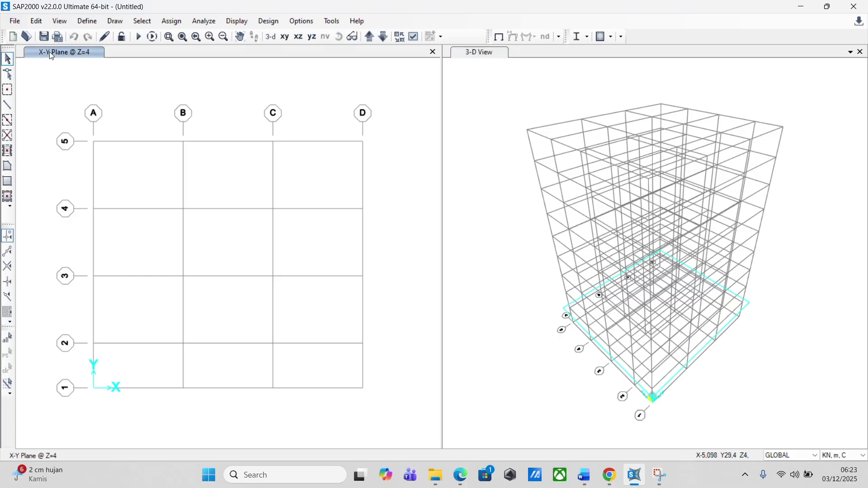
left_click(829, 6)
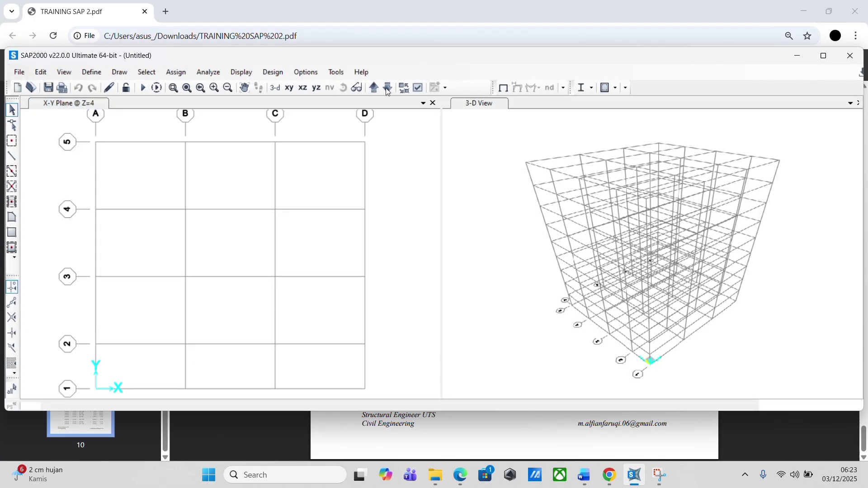
left_click(74, 113)
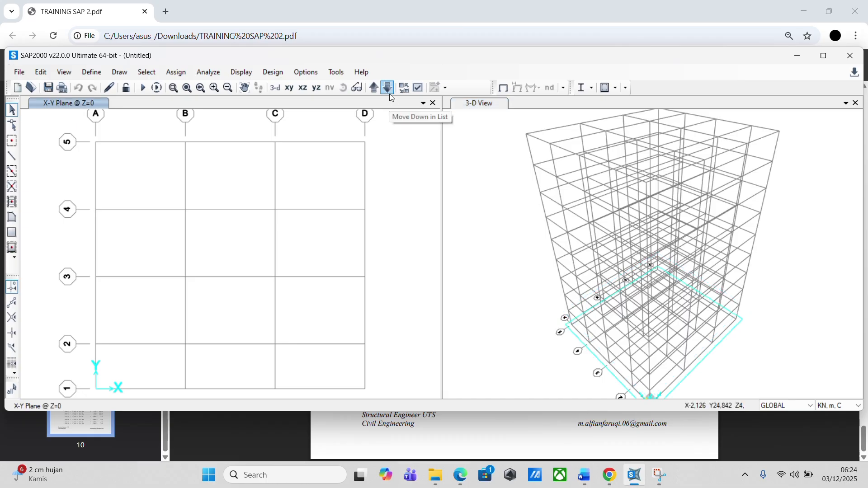
left_click(378, 90)
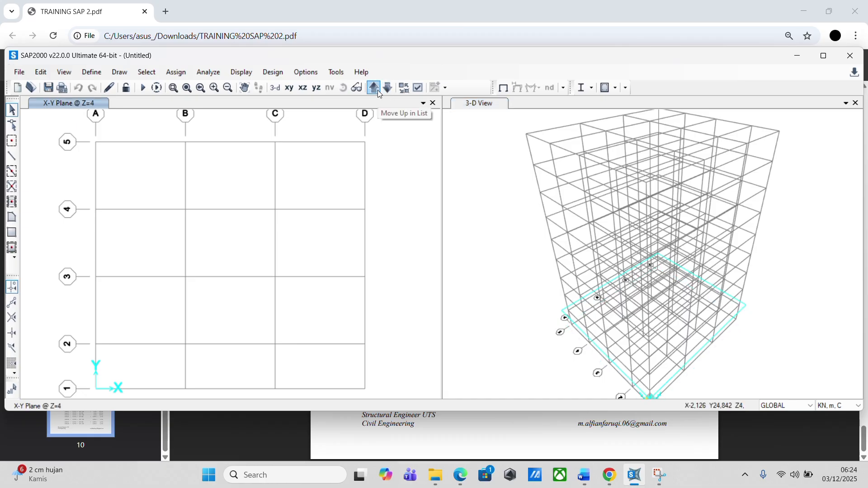
left_click(830, 56)
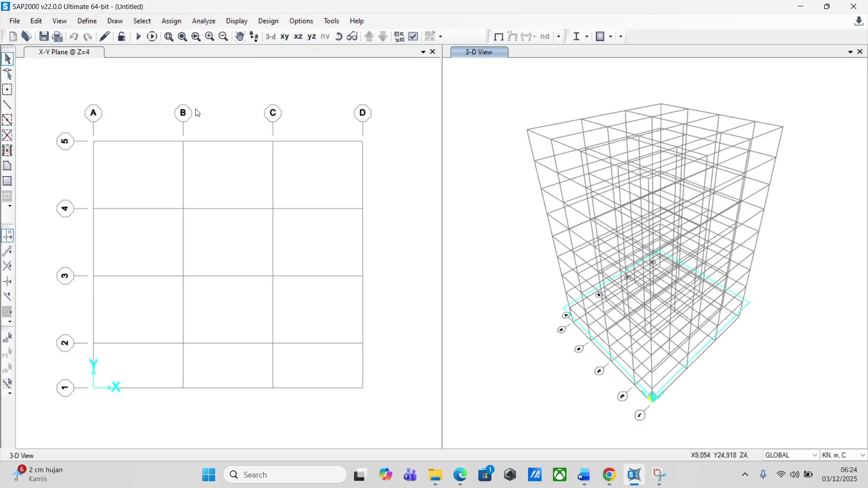
Draw straight B1 40/70 frames along grid line A from grid 5 to grid 1 at Z=4, bay by bay.
left_click(8, 104)
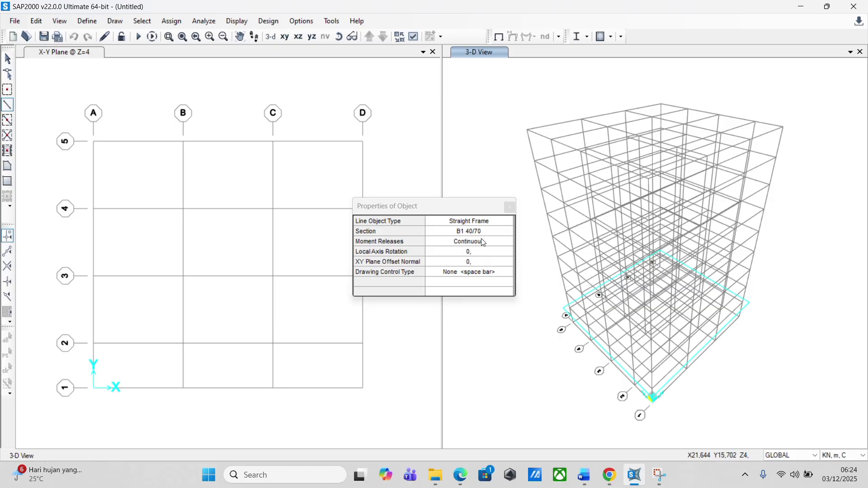
left_click_drag(474, 197, 500, 200)
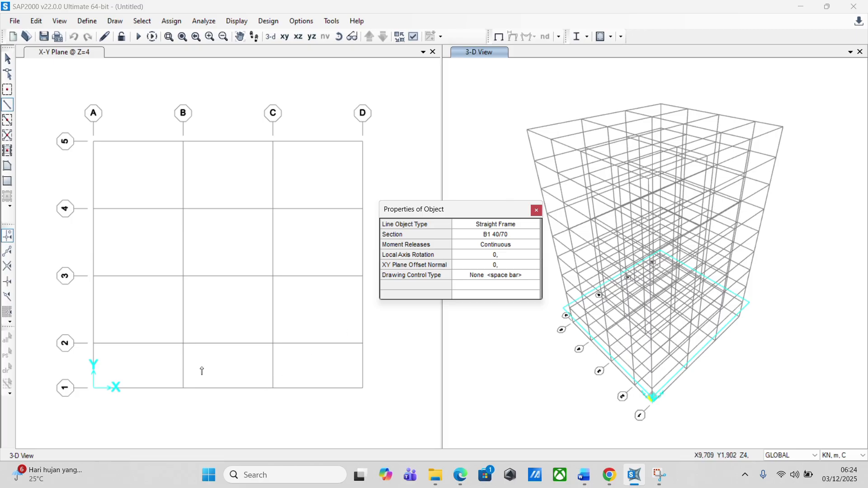
left_click(94, 142)
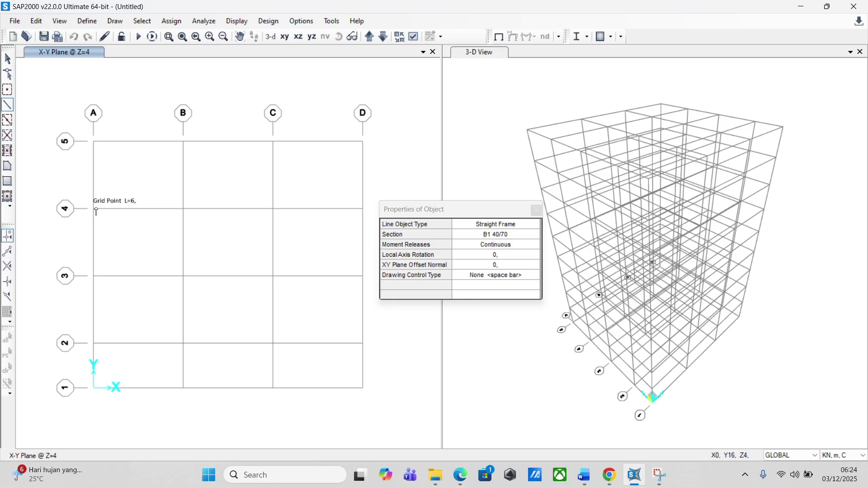
left_click(94, 209)
left_click(94, 276)
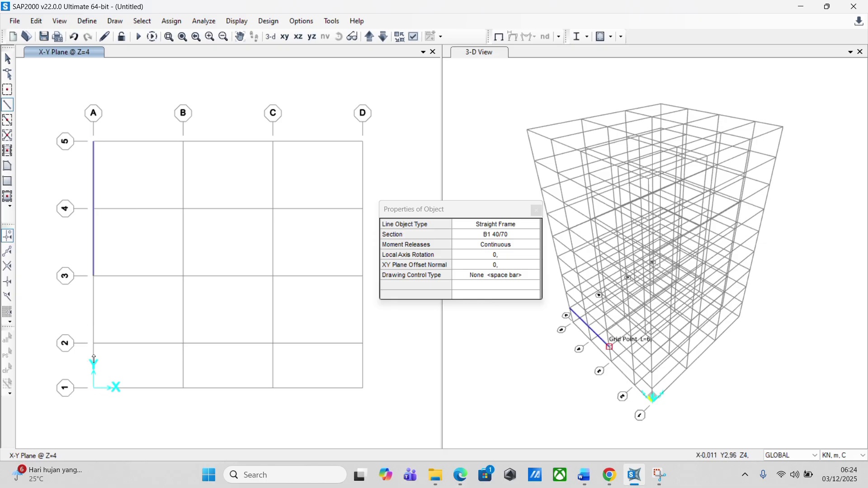
left_click(94, 344)
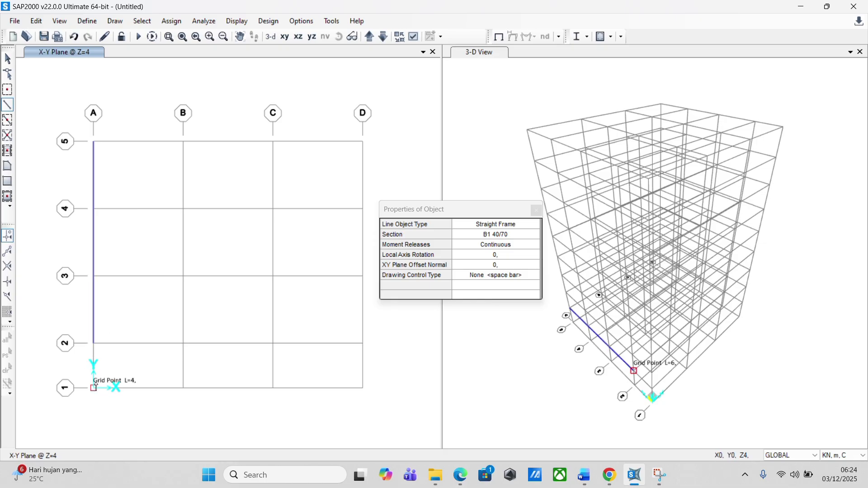
left_click(95, 388)
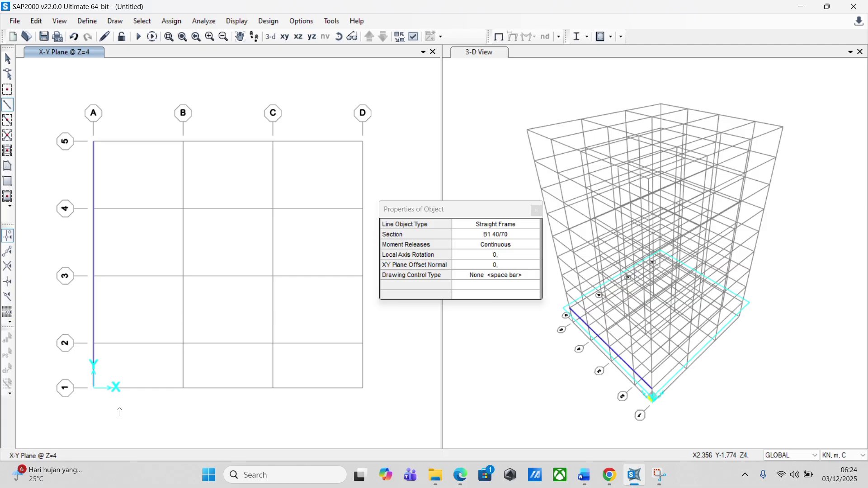
right_click(128, 397)
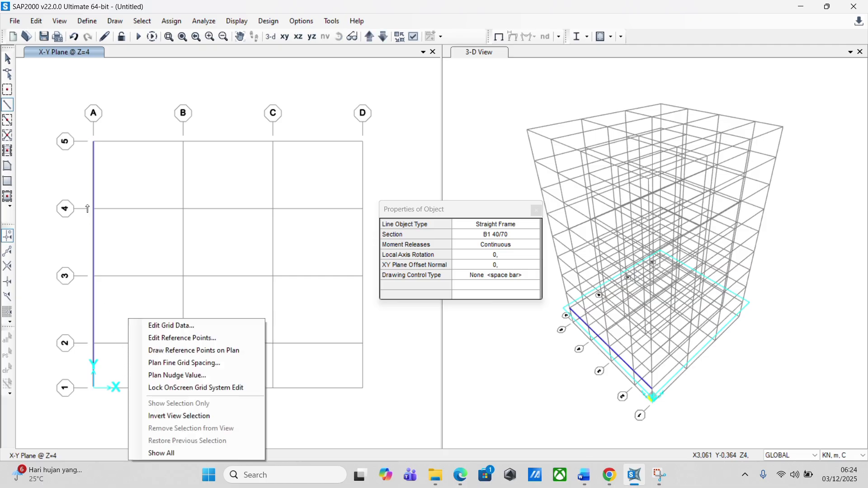
key("Escape")
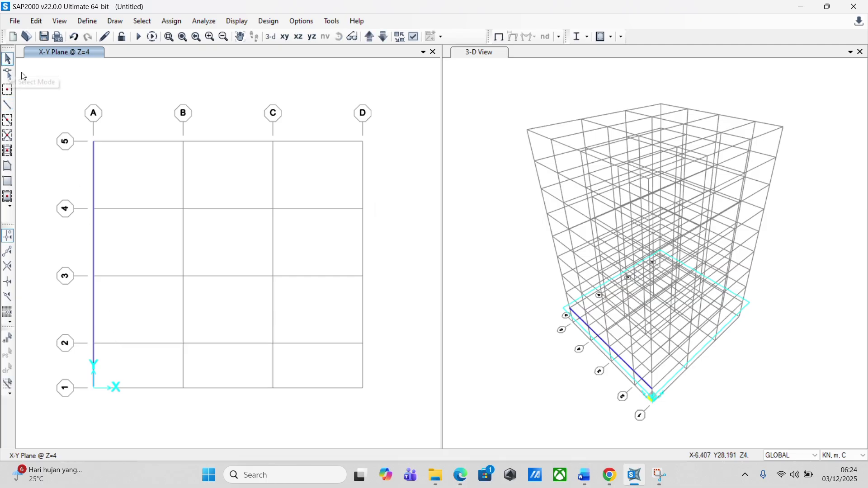
Replicate the grid A beams linearly with dx 8 and number 3 to fill grid lines B, C and D.
left_click_drag(68, 123, 135, 404)
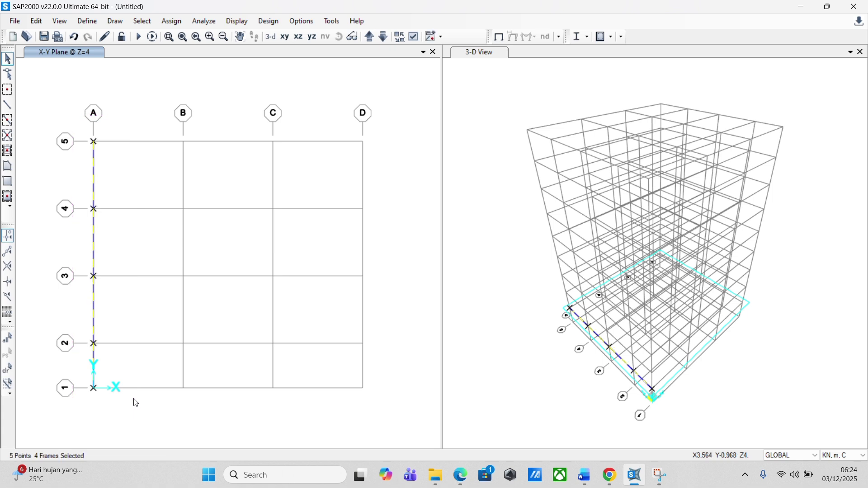
left_click(37, 21)
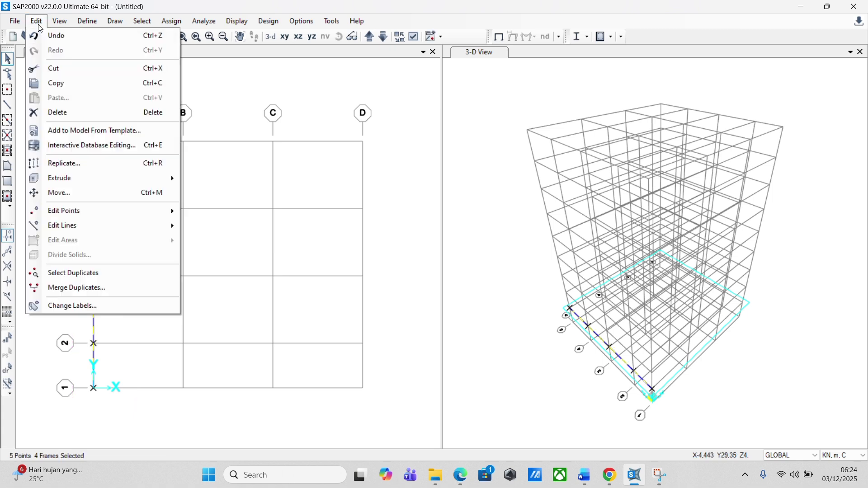
left_click(60, 168)
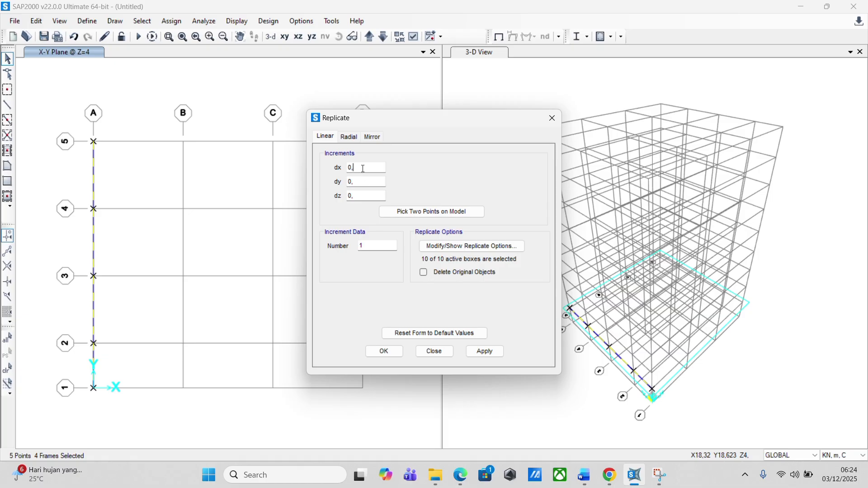
left_click_drag(363, 169, 321, 167)
type("8")
left_click_drag(380, 246, 347, 248)
type("3")
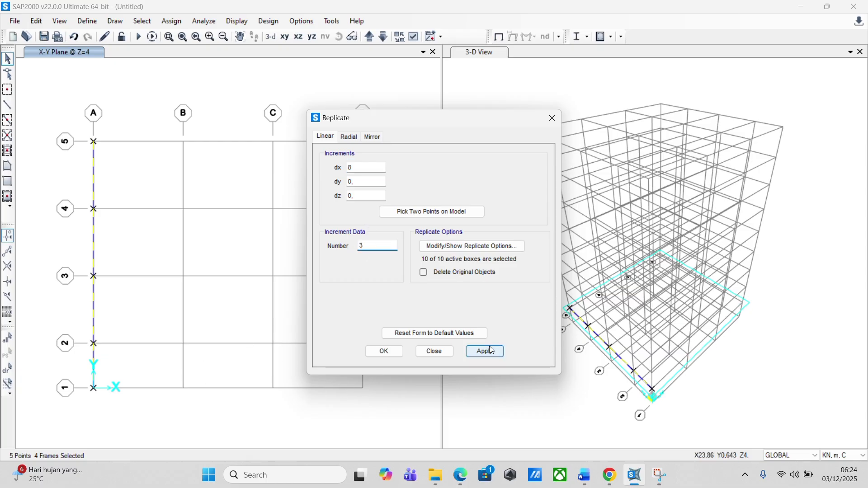
left_click(491, 351)
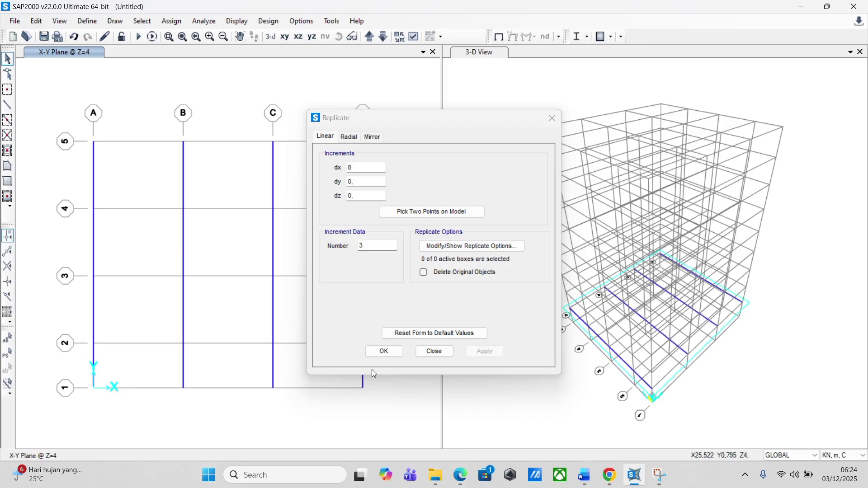
left_click(378, 356)
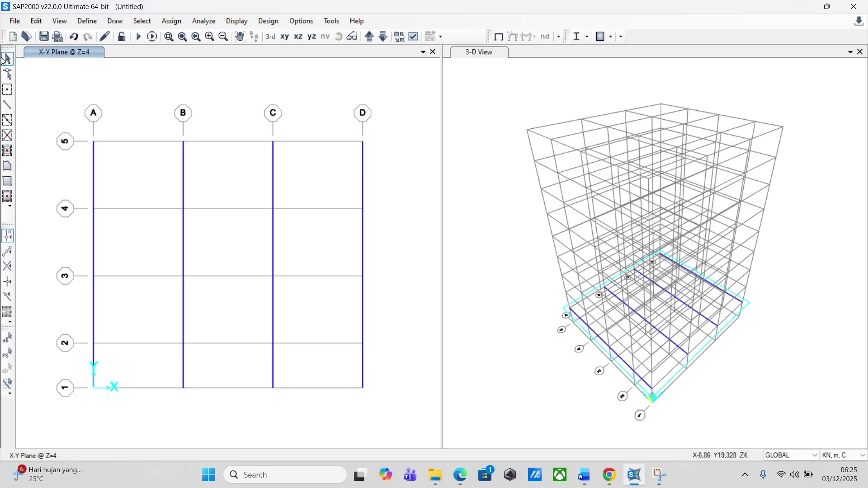
Draw straight B1 40/70 frames along grid line 1 at Z=4 in bays A–B and C–D, leaving bay B–C open.
left_click(7, 105)
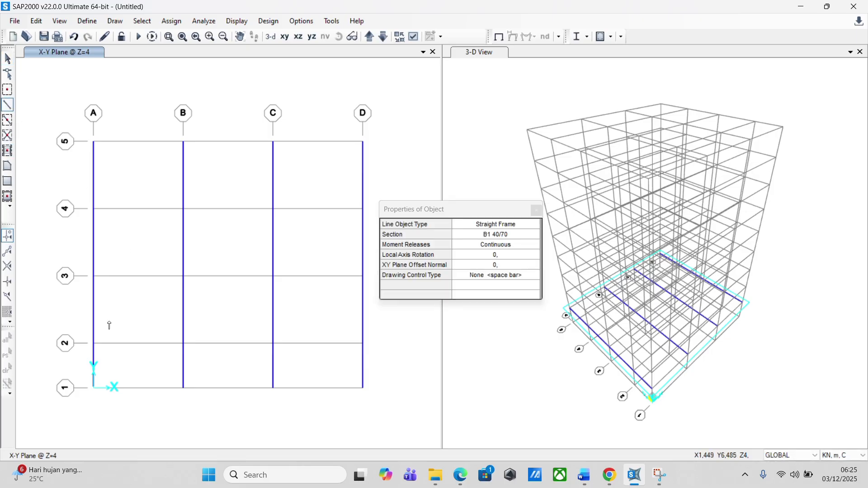
left_click(93, 388)
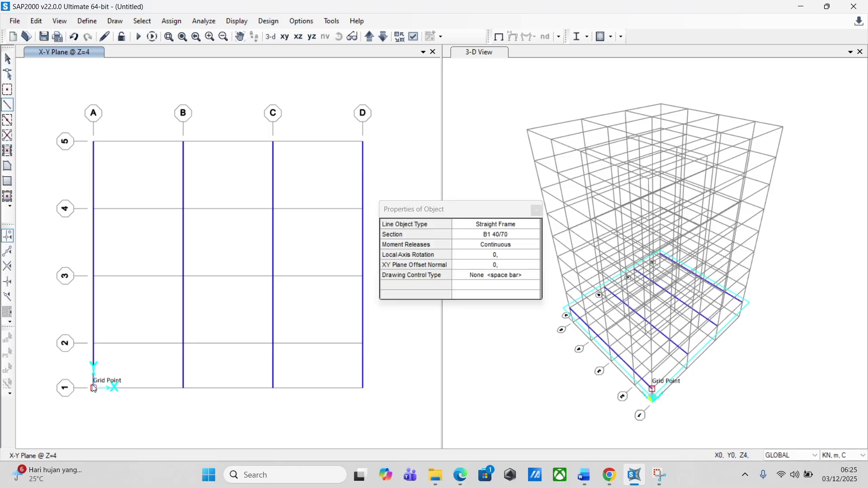
left_click(184, 388)
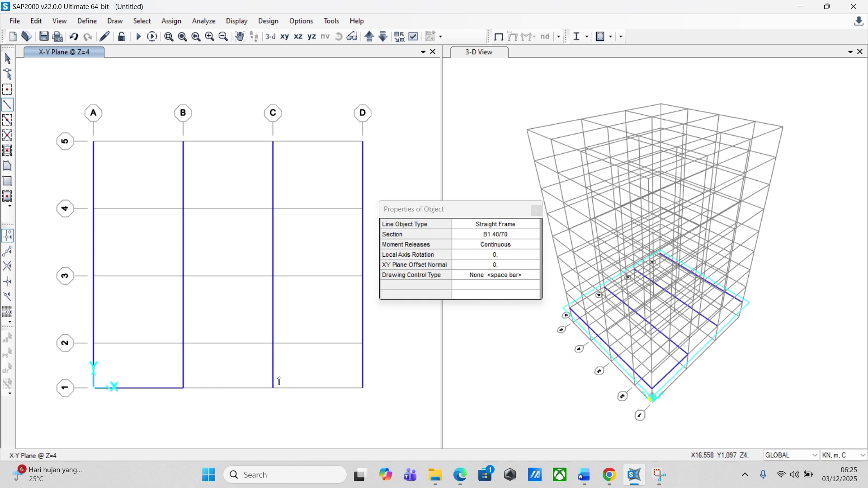
left_click(363, 388)
key("Escape")
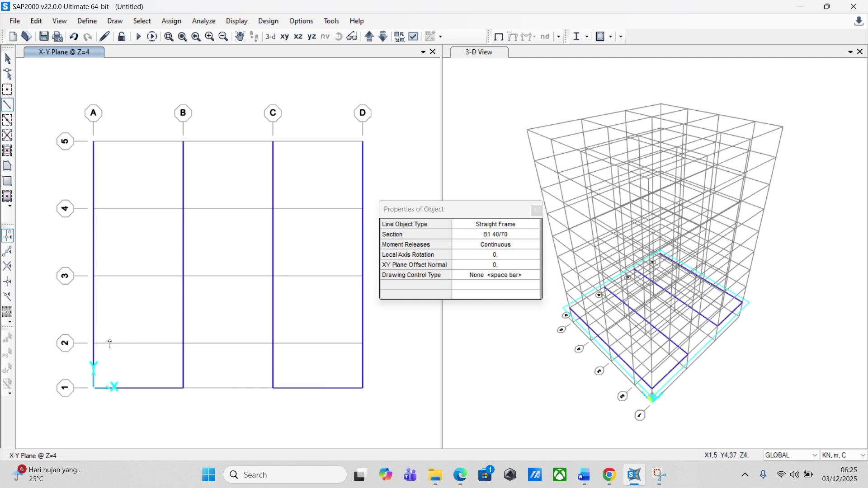
Draw straight B1 40/70 frames along grid line 2 at Z=4 from grid A to grid D, bay by bay.
left_click(94, 344)
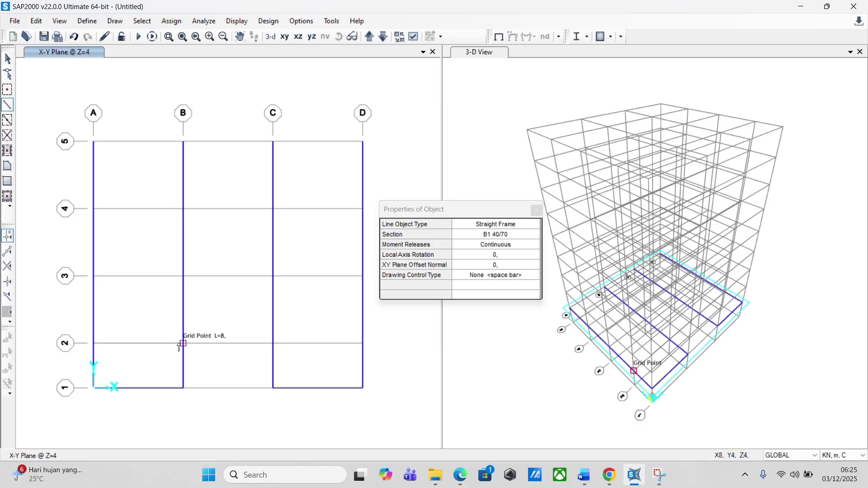
left_click(183, 343)
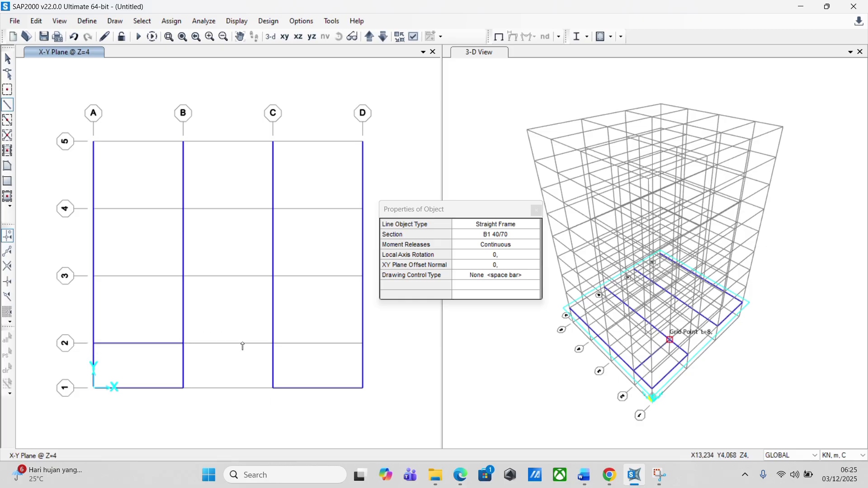
left_click(273, 343)
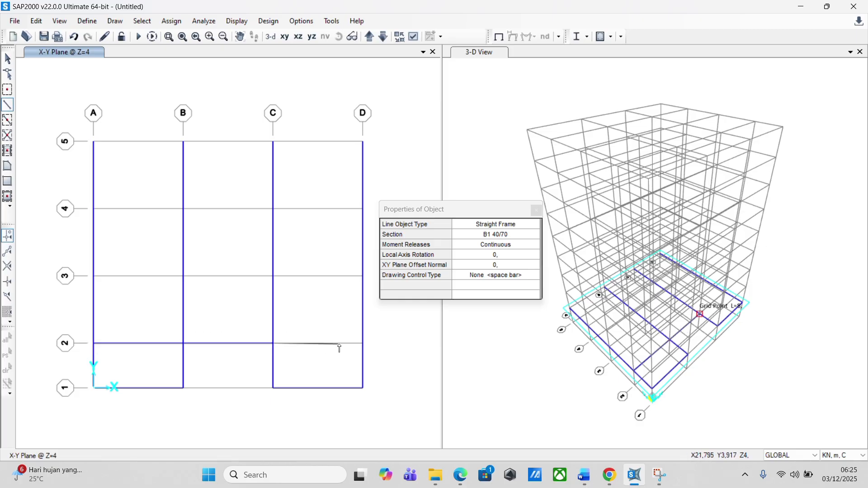
left_click(362, 343)
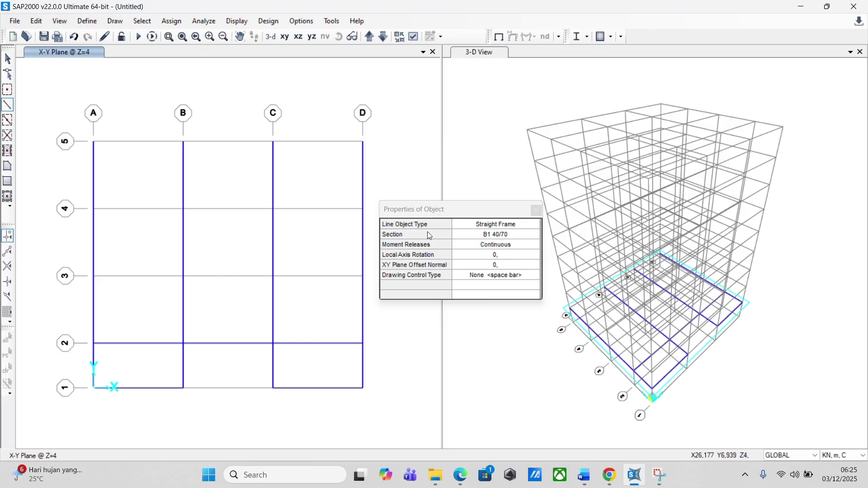
left_click_drag(445, 206, 472, 206)
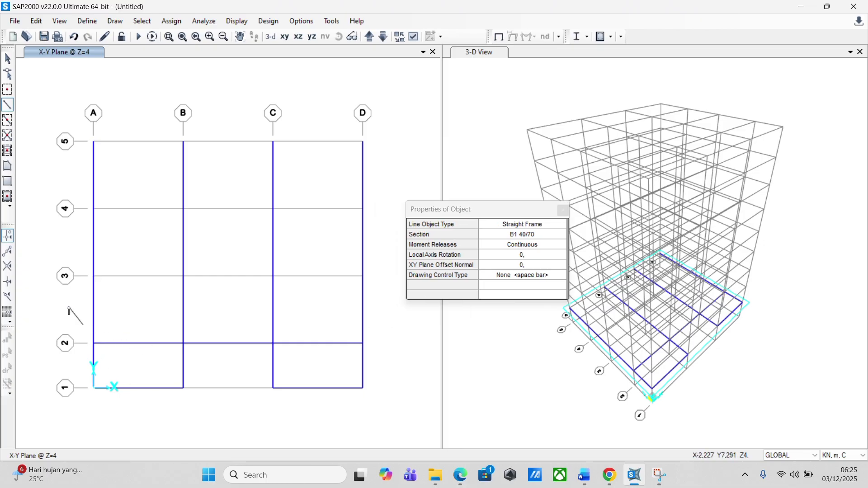
key("Escape")
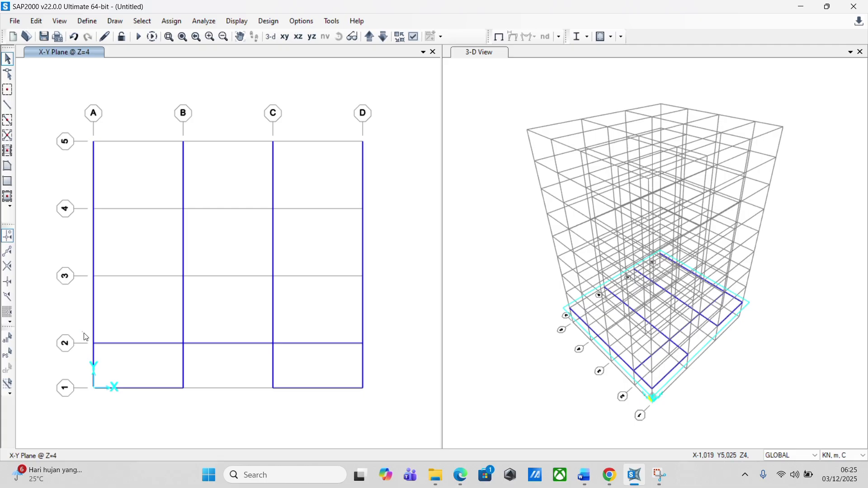
Replicate the grid line 2 beams linearly with dx 0, dy 6 and number 3 to fill grid lines 3, 4 and 5.
left_click_drag(83, 332, 391, 364)
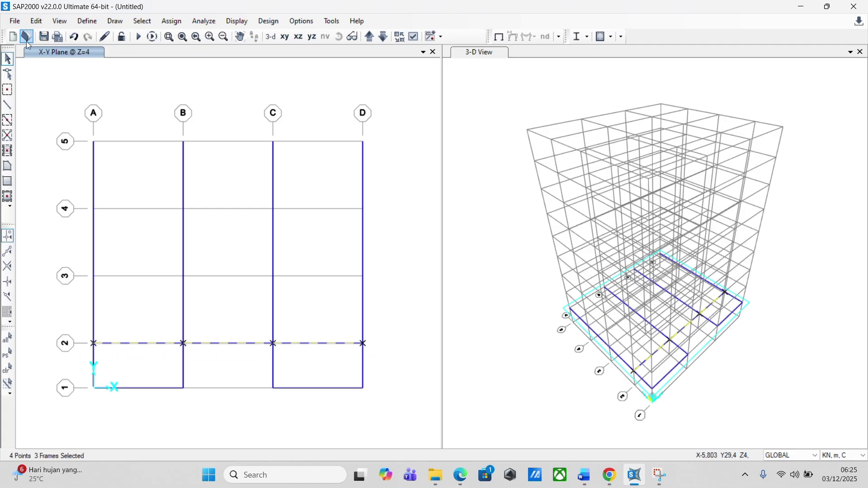
left_click(37, 21)
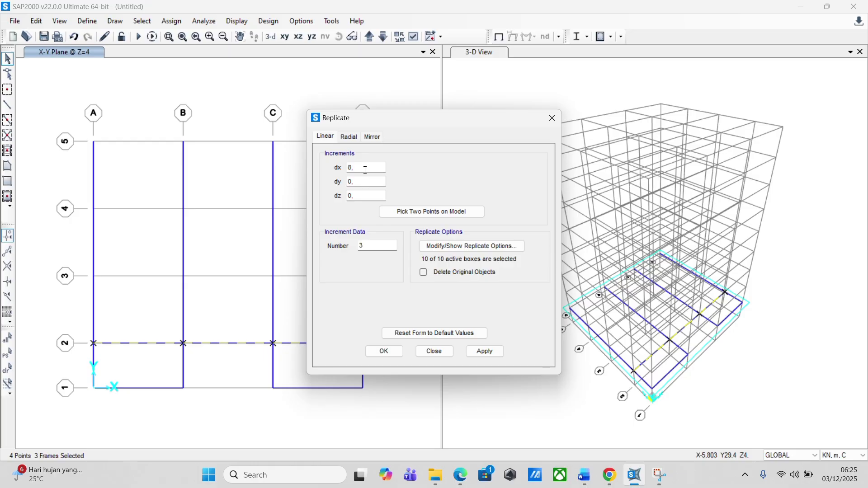
double_click(366, 169)
type("0")
key("Tab")
type("6")
left_click(382, 246)
left_click(483, 353)
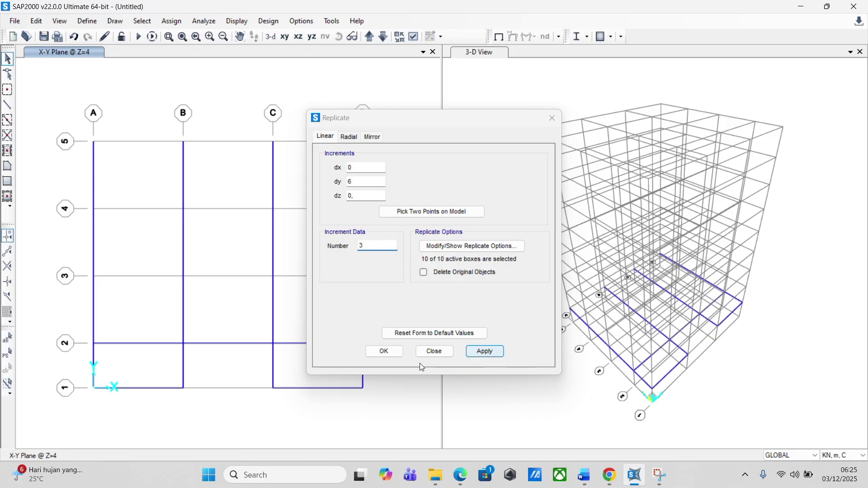
left_click(384, 353)
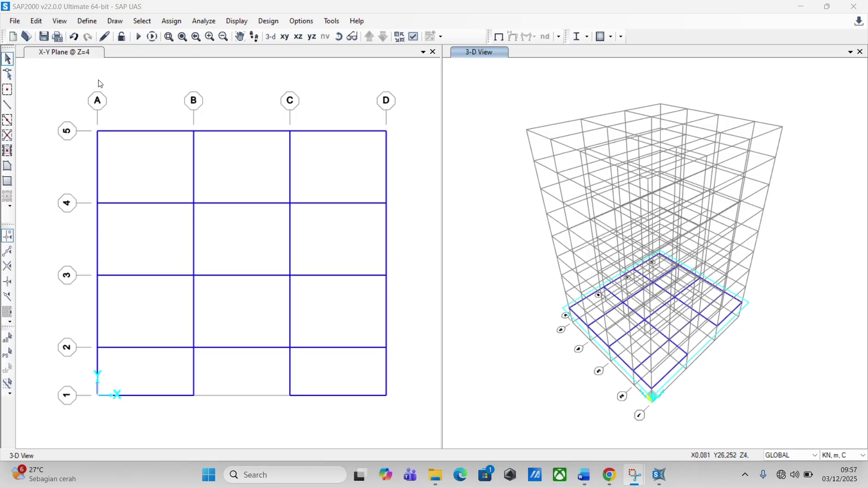
Quick-draw a floor area with section Pelat 23 in the bay between grids A–B and 4–5 at Z=4.
left_click(74, 61)
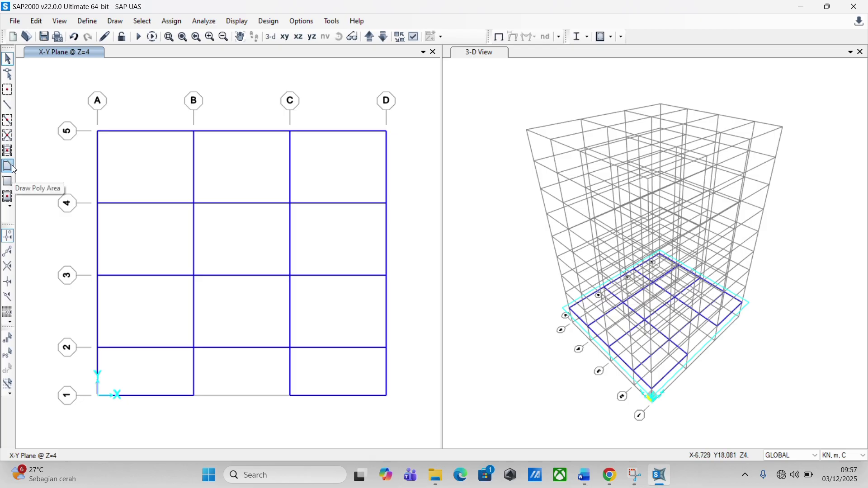
left_click(10, 199)
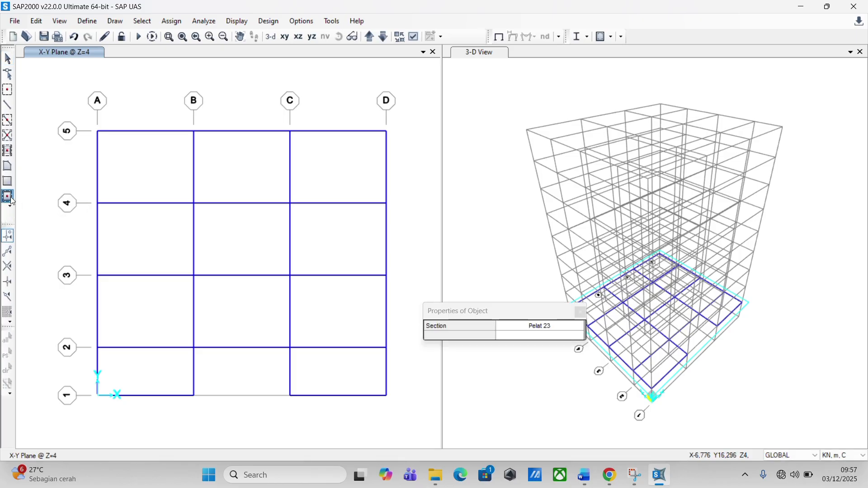
left_click(564, 330)
left_click(560, 329)
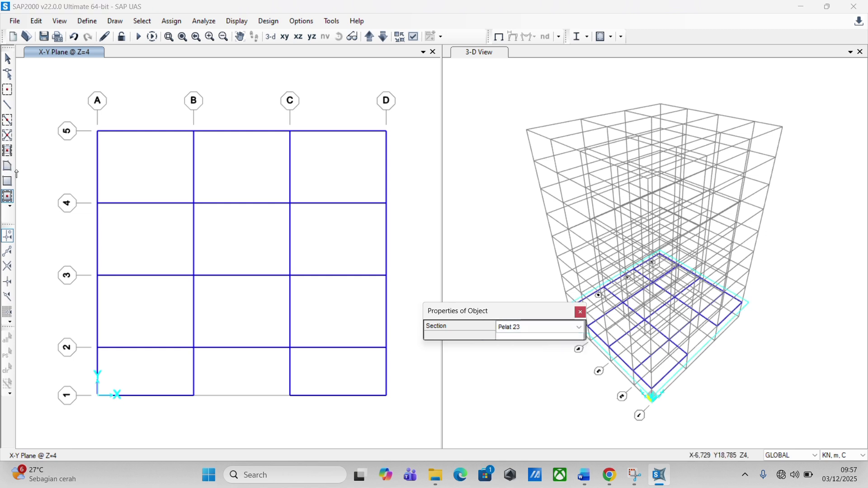
left_click(140, 178)
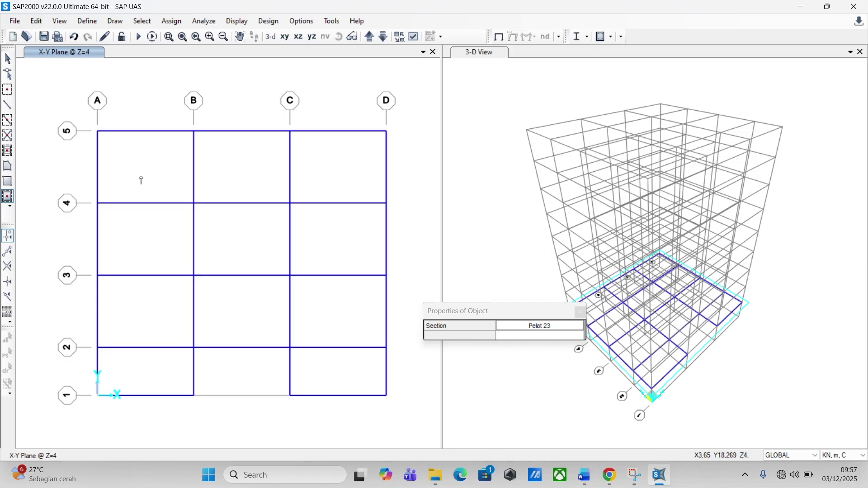
Select the slab areas in all bays at Z=4 except the open bay B–C between grids 1 and 2.
key("Escape")
left_click(140, 178)
left_click(149, 271)
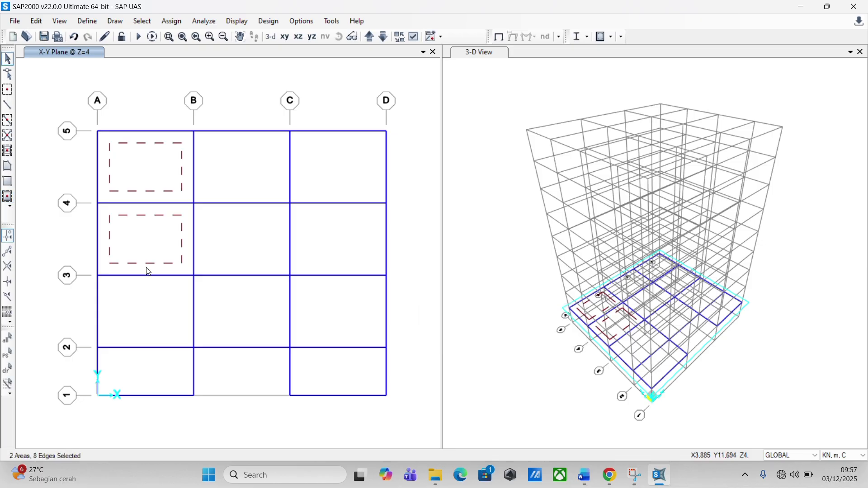
left_click(167, 333)
left_click(165, 368)
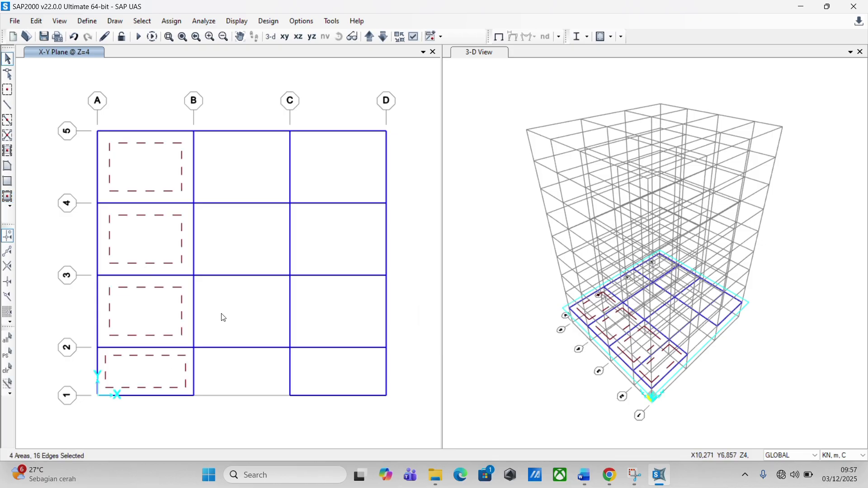
left_click(224, 316)
left_click(231, 263)
left_click(240, 185)
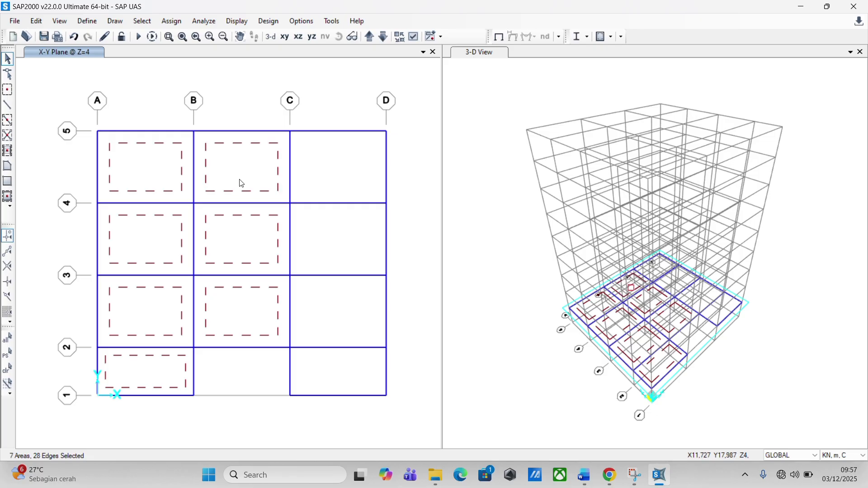
left_click(341, 184)
left_click(341, 262)
left_click(350, 310)
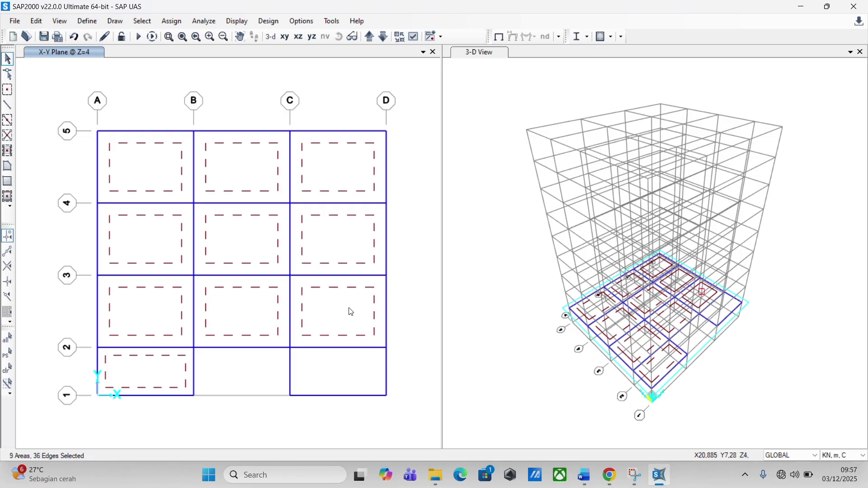
left_click(351, 378)
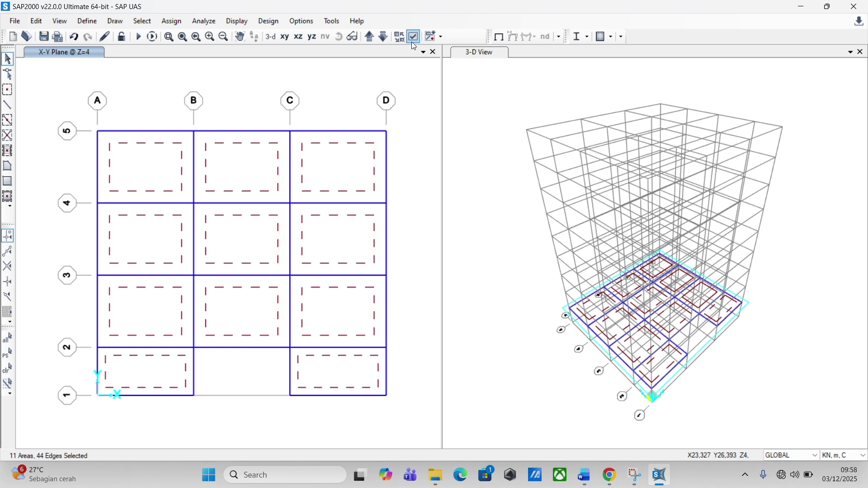
Reduce the program window and display the 3-D view extruded, coloured by Sections, with Fill Objects enabled.
key("super+shift+s")
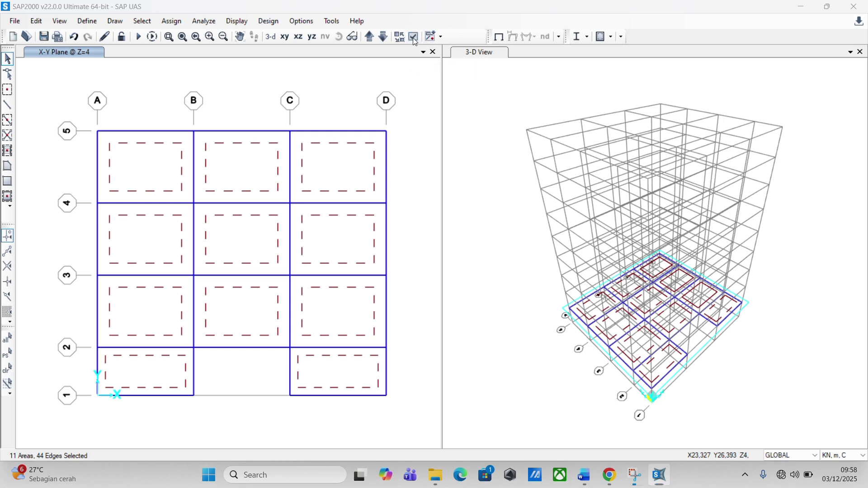
left_click(826, 8)
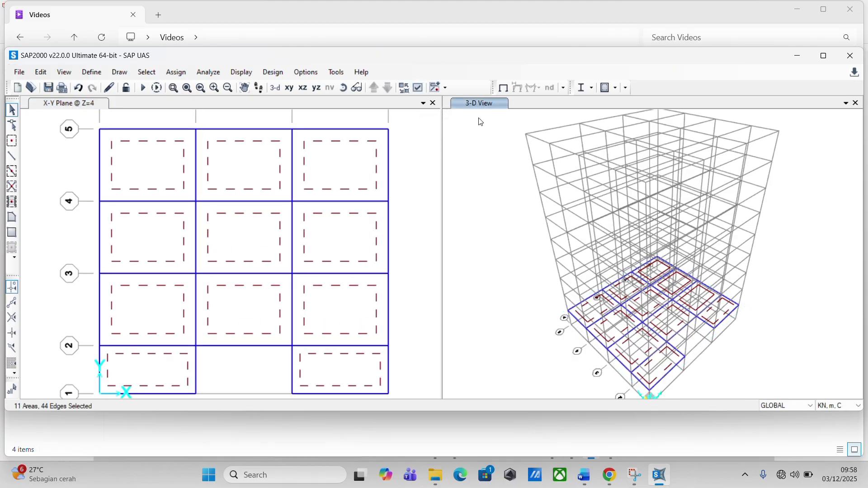
left_click(419, 89)
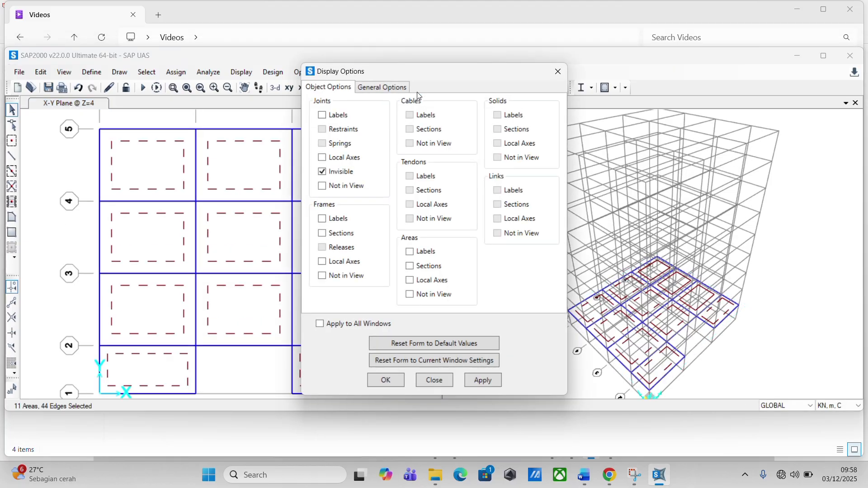
left_click(402, 89)
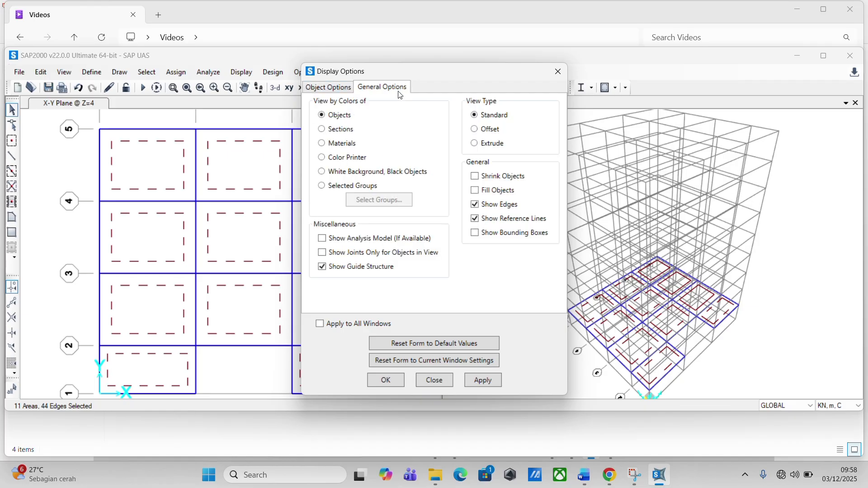
left_click(481, 145)
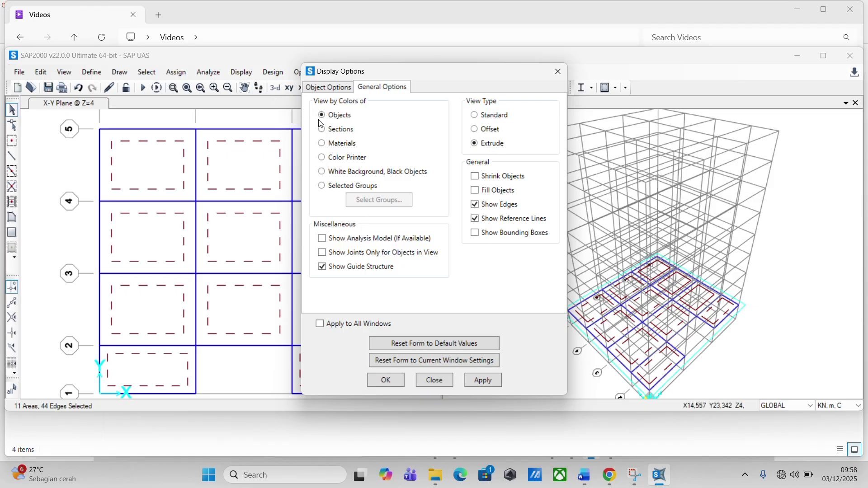
left_click(329, 135)
left_click(475, 193)
left_click(487, 381)
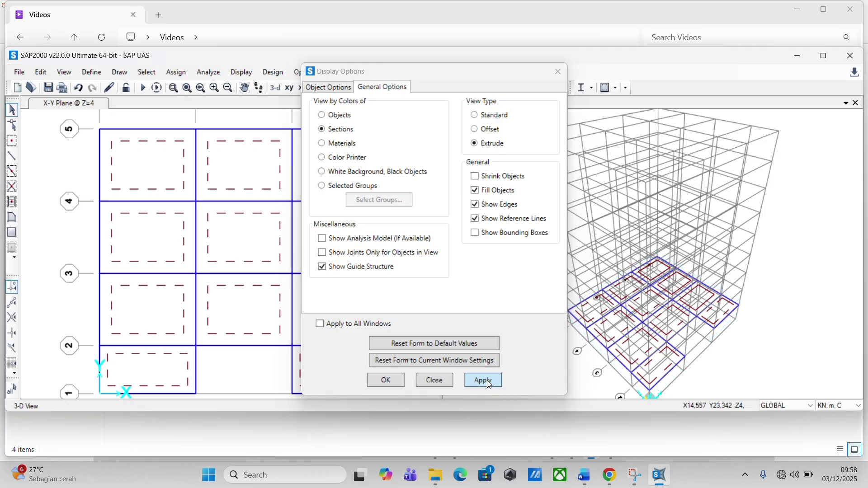
left_click(385, 381)
Display the X-Y plan at Z=4 as a Standard view coloured by Sections, with Fill Objects enabled.
left_click(63, 107)
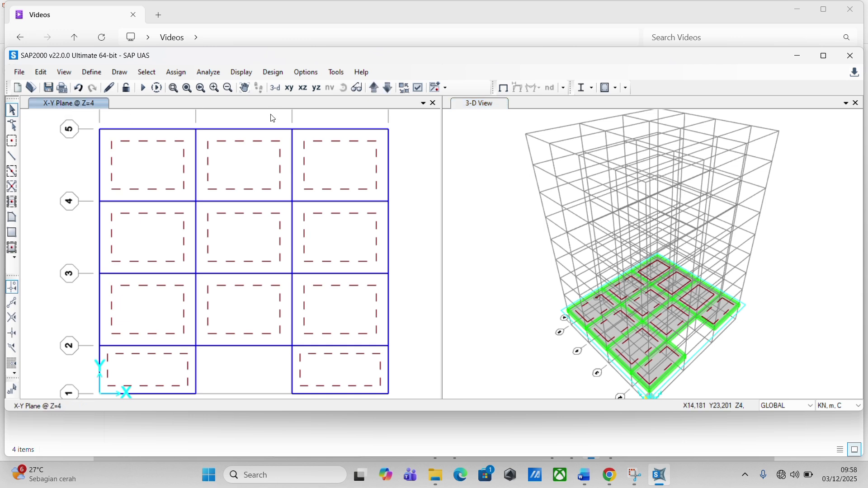
left_click(419, 91)
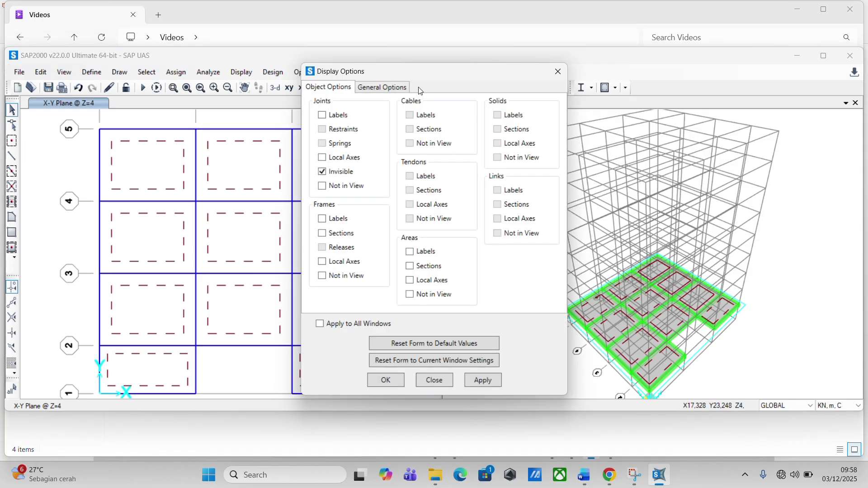
left_click(394, 93)
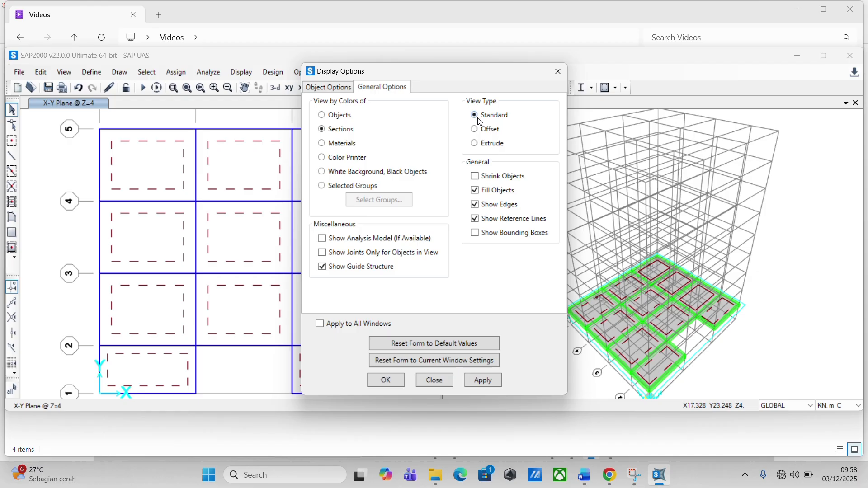
left_click(485, 381)
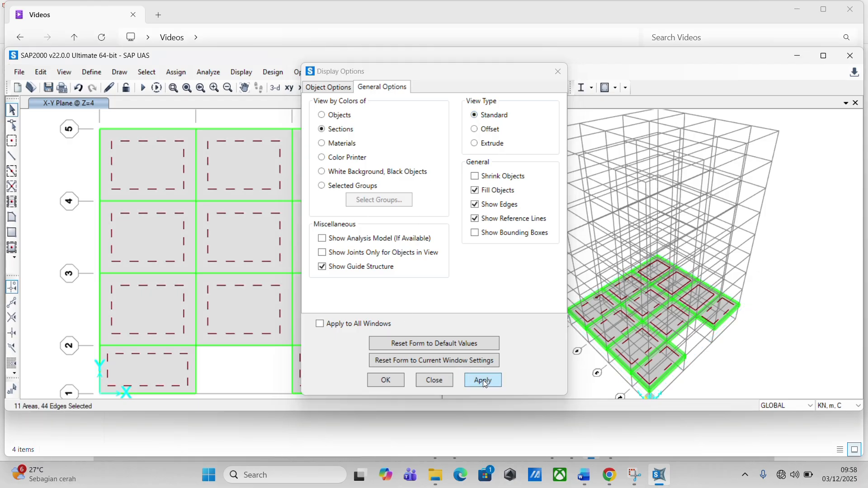
left_click(401, 383)
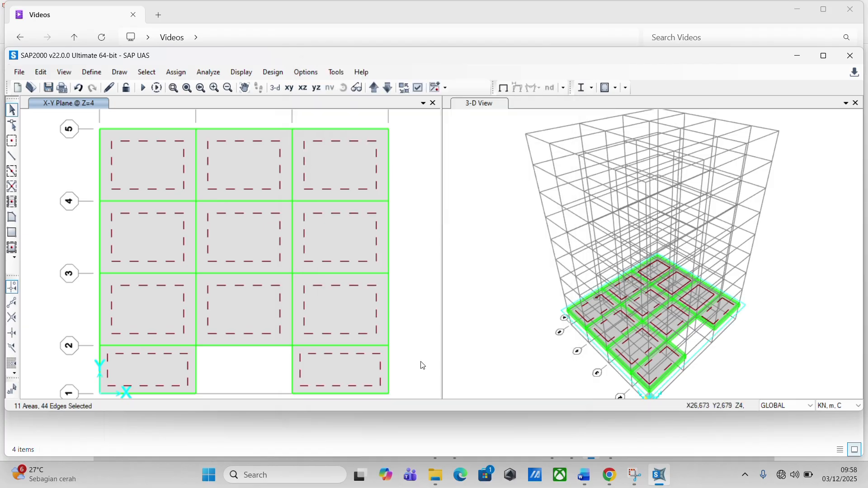
scroll(423, 365, "down", 2)
scroll(423, 365, "up", 2)
scroll(423, 366, "down", 2)
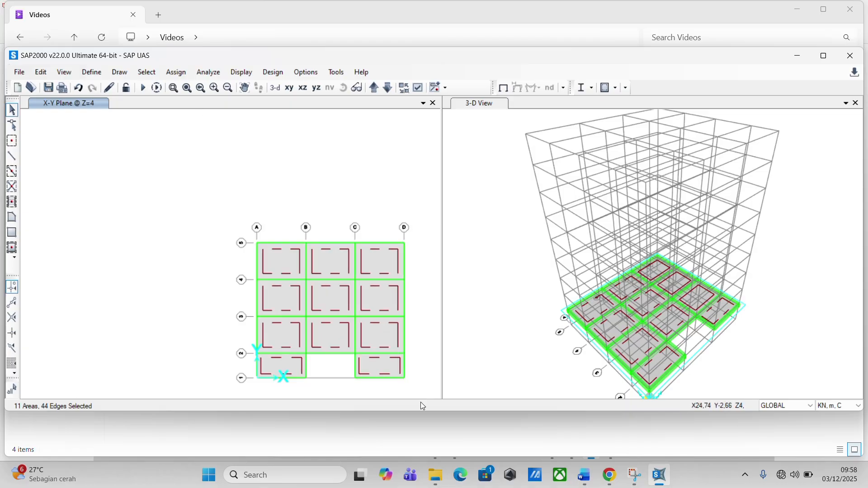
Maximize the program window and make the X-Y plan at Z=4 the active view, zoomed to the floor.
left_click(823, 56)
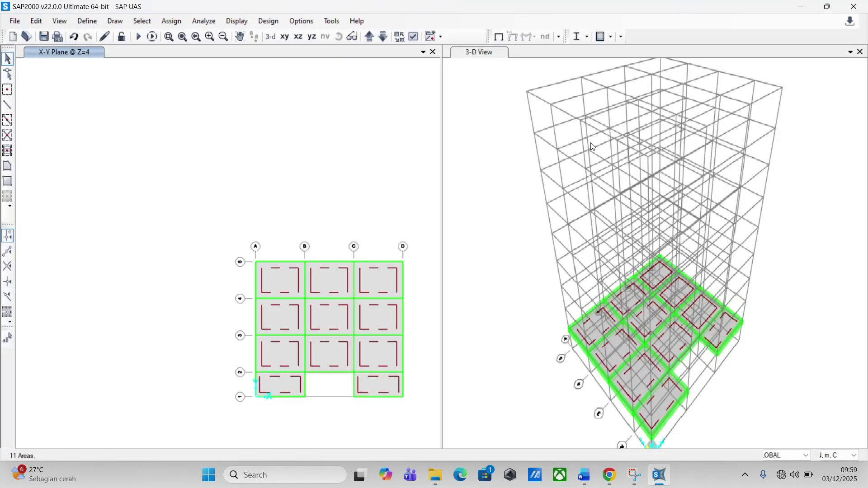
left_click(559, 176)
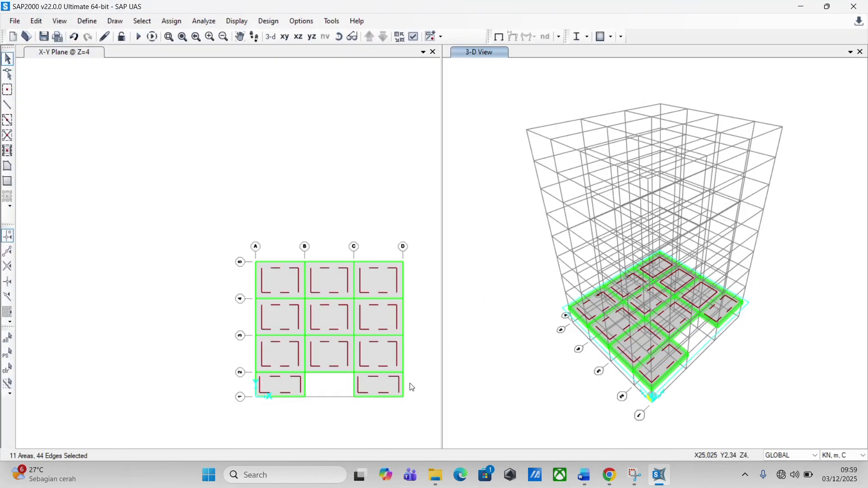
left_click(413, 389)
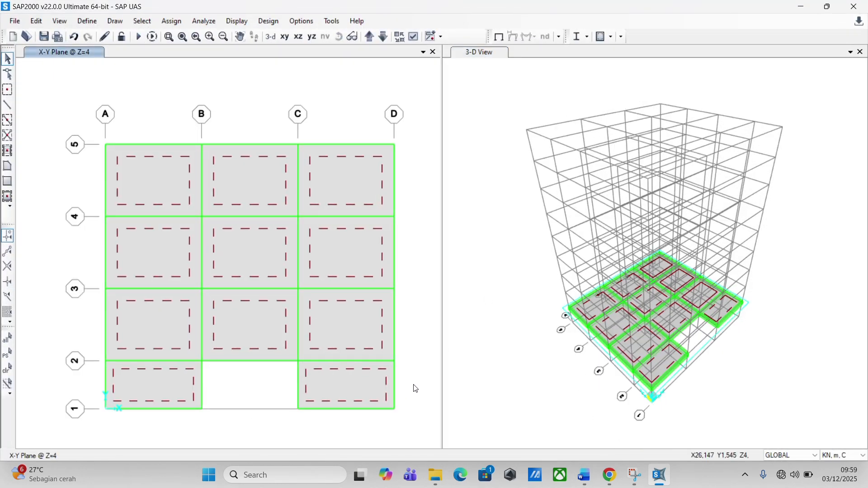
Select the 12 perimeter beams at Z=4 along grids 5 and 2 from A to D and grids A and D from 2 to 5.
left_click(173, 146)
left_click(229, 145)
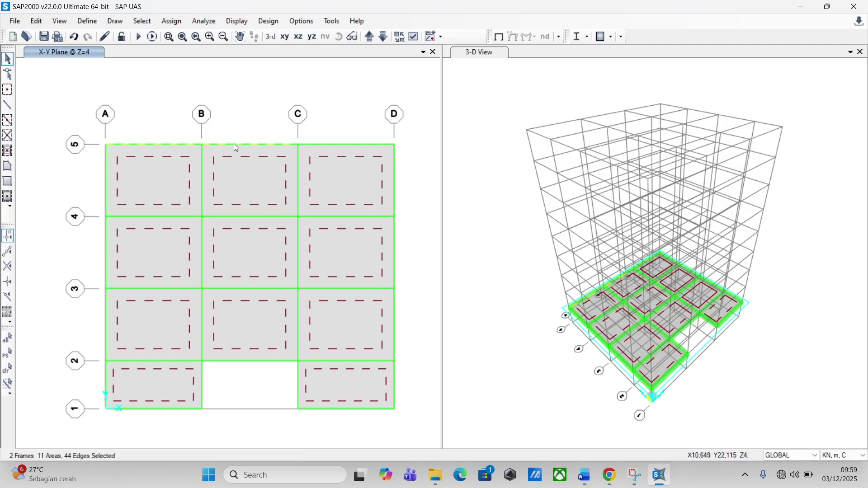
left_click(321, 145)
left_click(396, 181)
left_click(396, 238)
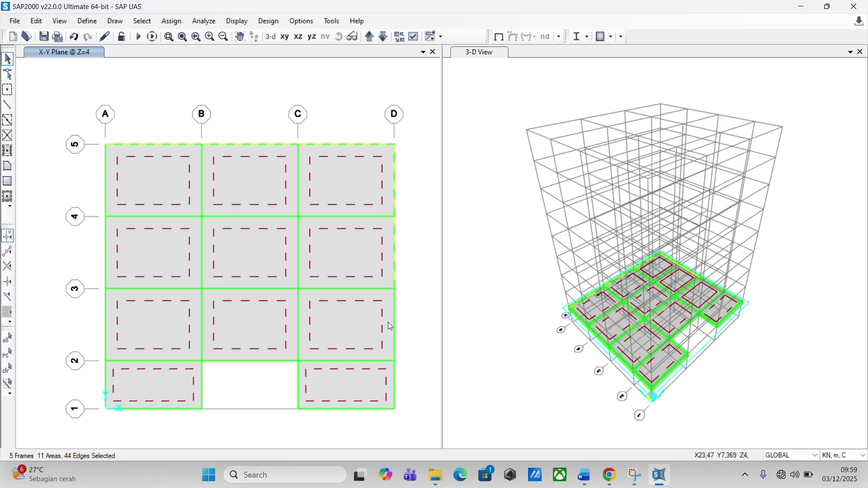
left_click(395, 334)
left_click(360, 360)
left_click(248, 361)
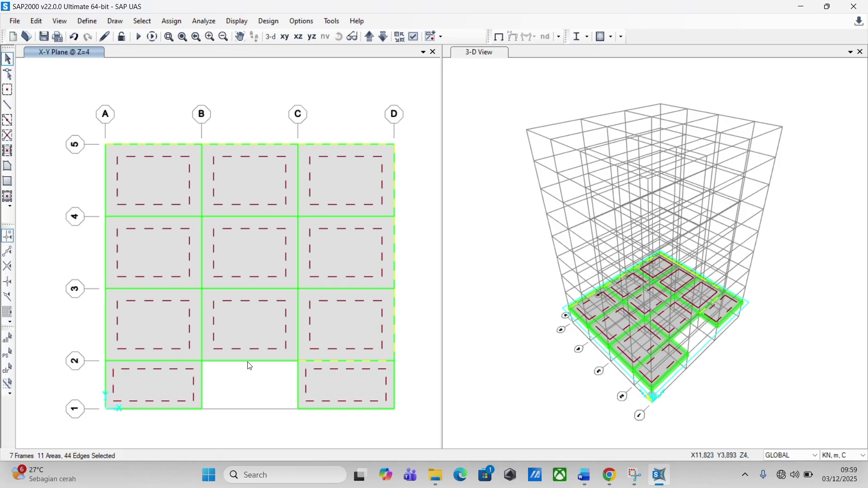
left_click(175, 360)
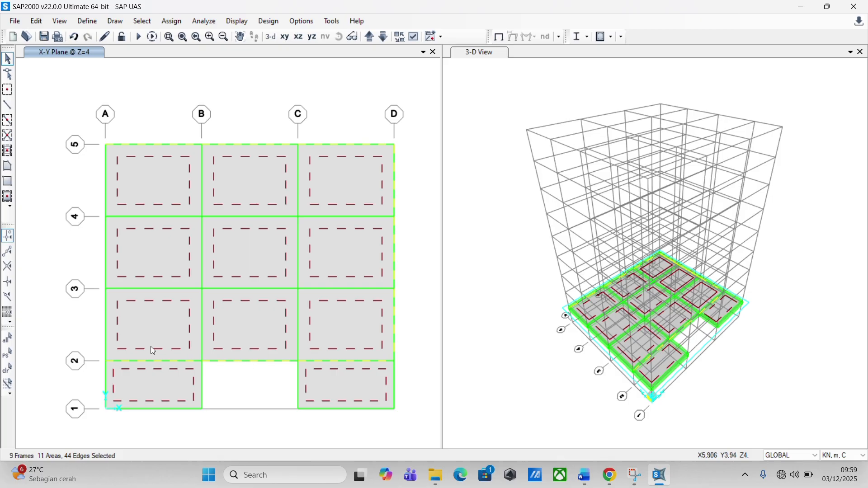
left_click(105, 321)
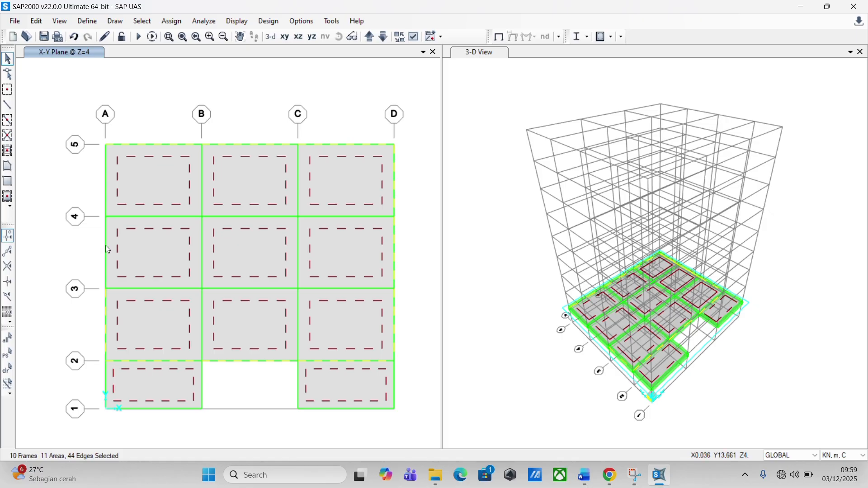
left_click(104, 245)
left_click(105, 196)
Open the distributed load assignment for the selected beams and look up the half-brick wall load under Beban mati balok in TRAINING SAP 2.pdf.
left_click(176, 25)
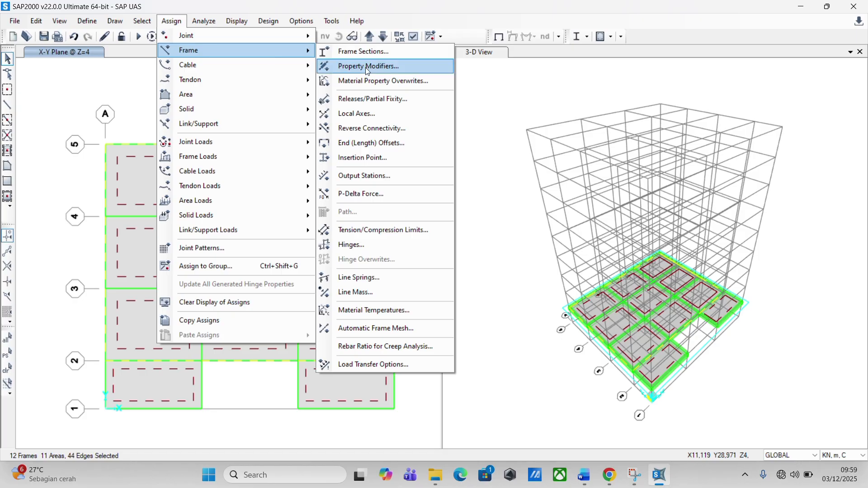
mouse_move(257, 62)
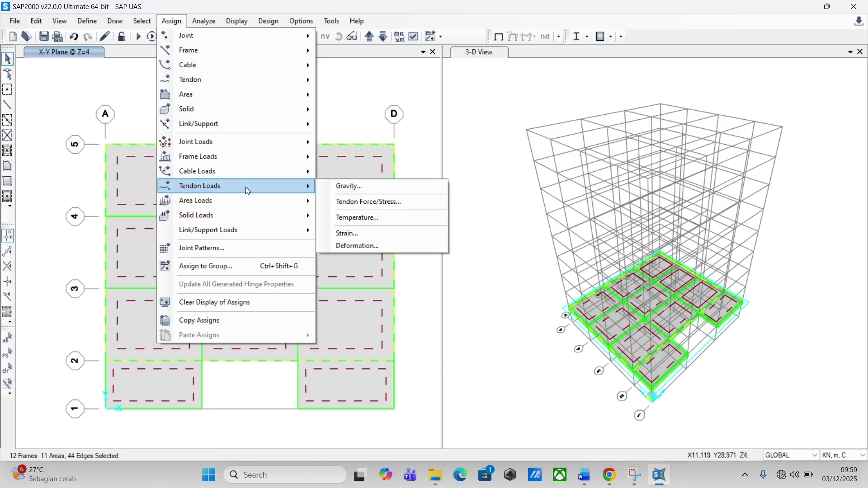
mouse_move(248, 158)
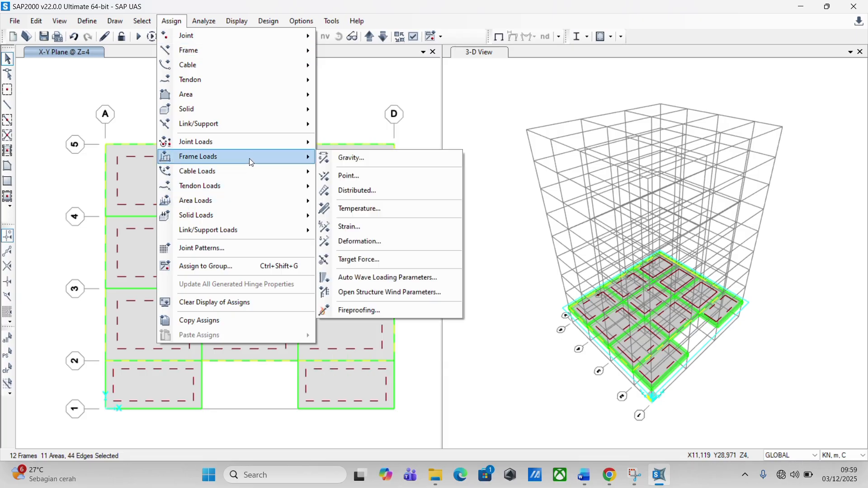
left_click(417, 191)
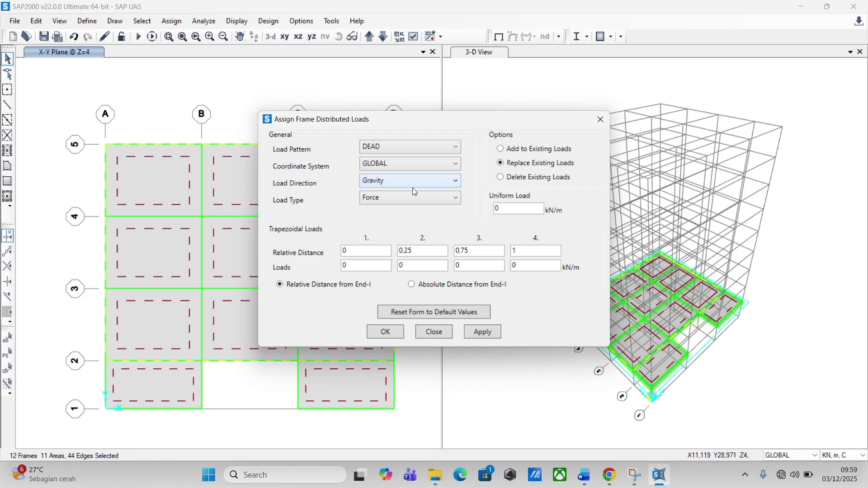
left_click(425, 151)
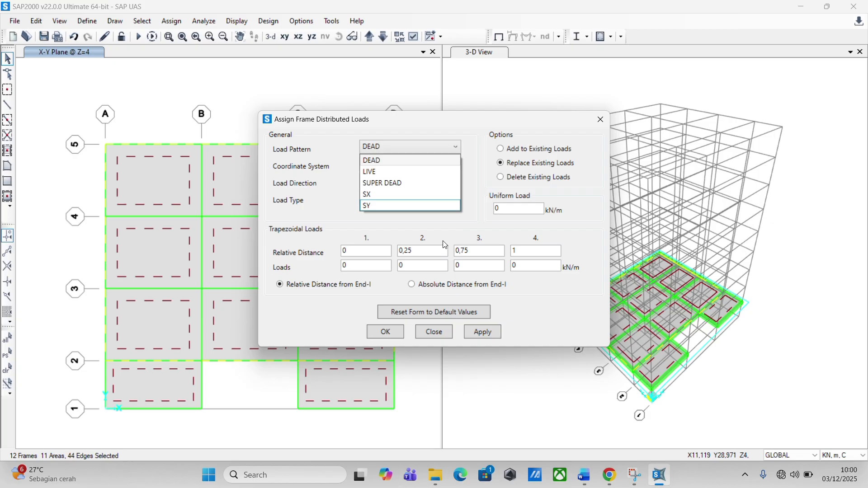
key("alt+Tab")
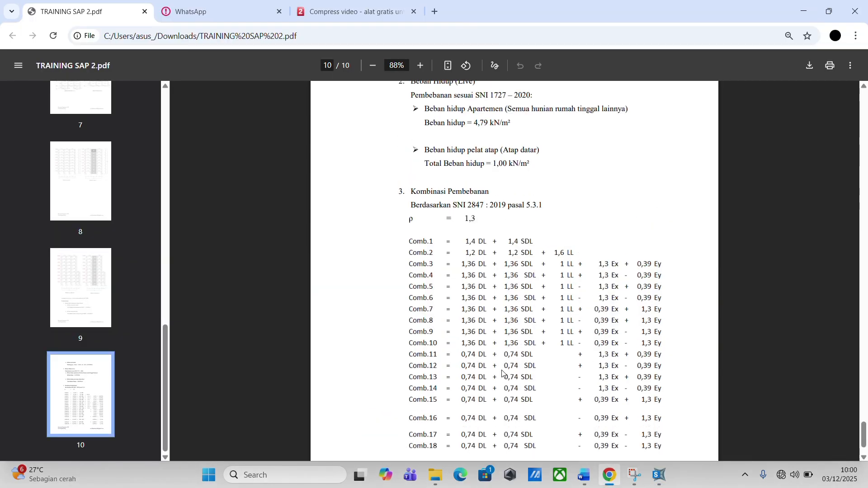
scroll(507, 352, "up", 2)
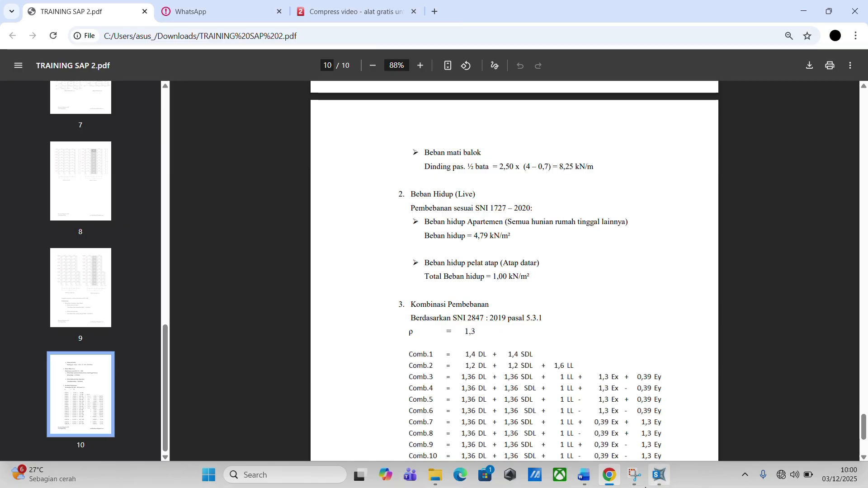
left_click(659, 477)
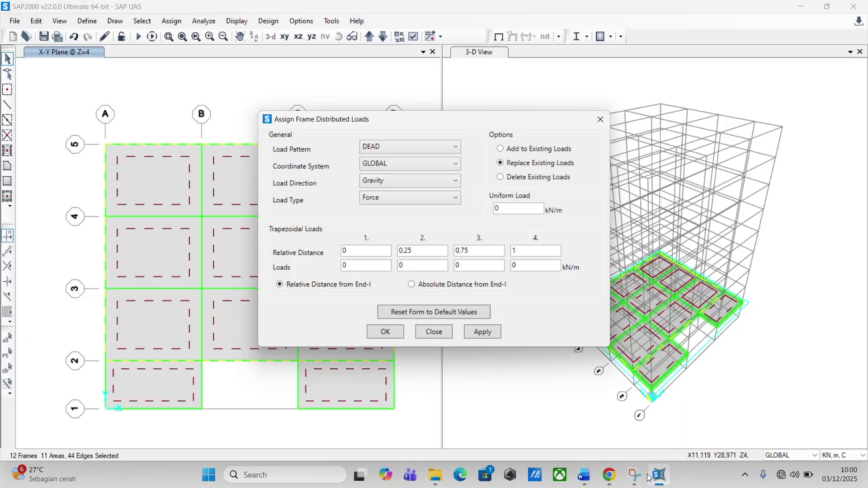
Assign a uniform gravity load of 8,25 kN/m in load pattern SUPER DEAD to the selected perimeter beams.
mouse_move(635, 476)
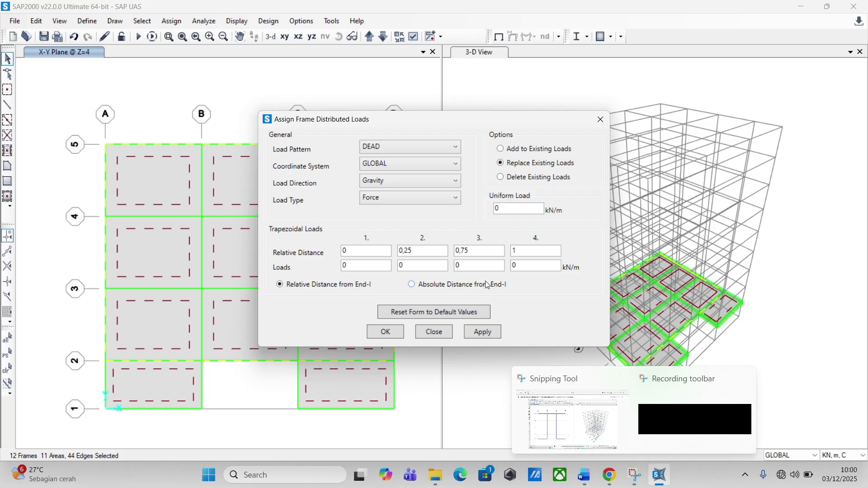
left_click(407, 142)
left_click(405, 181)
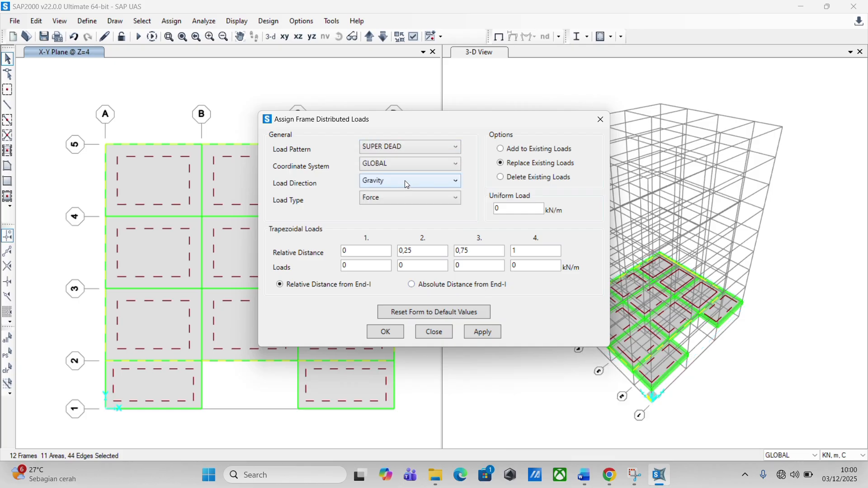
left_click_drag(506, 209, 466, 209)
type("8,25")
left_click(482, 333)
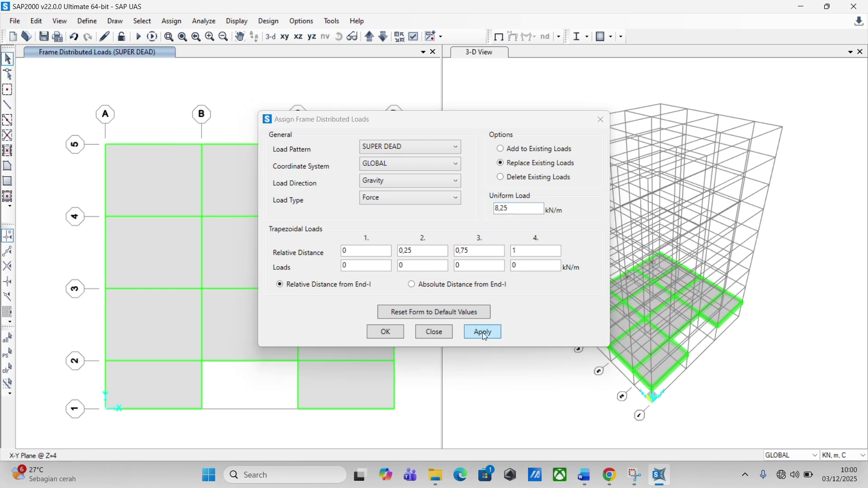
left_click(385, 333)
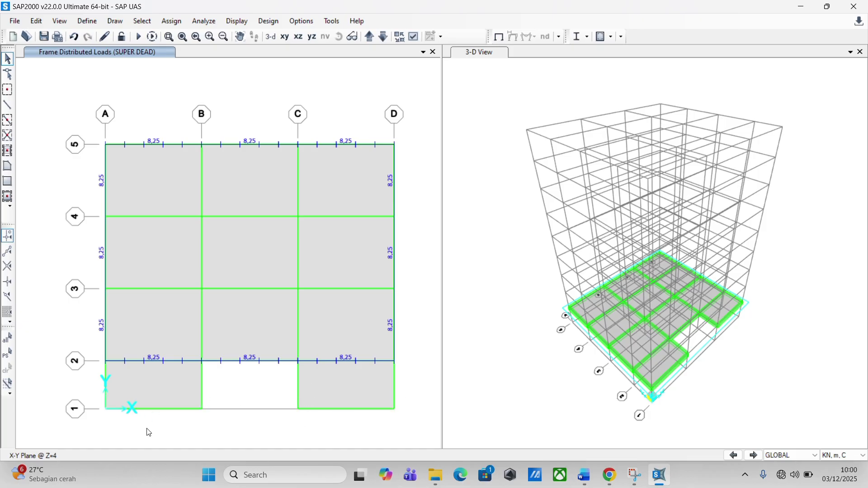
Select the six edge beams around the two bays A–B and C–D between grids 1 and 2, excluding those on grid 2.
left_click(105, 373)
left_click(203, 393)
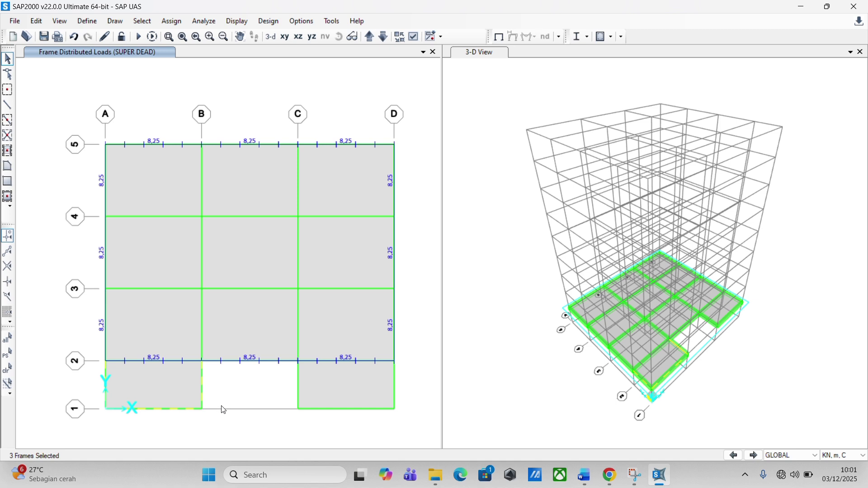
left_click(299, 394)
left_click(378, 408)
left_click(394, 397)
Assign a uniform distributed load of 0,8 kN/m in load pattern SUPER DEAD to the six selected edge beams.
left_click(172, 21)
mouse_move(238, 156)
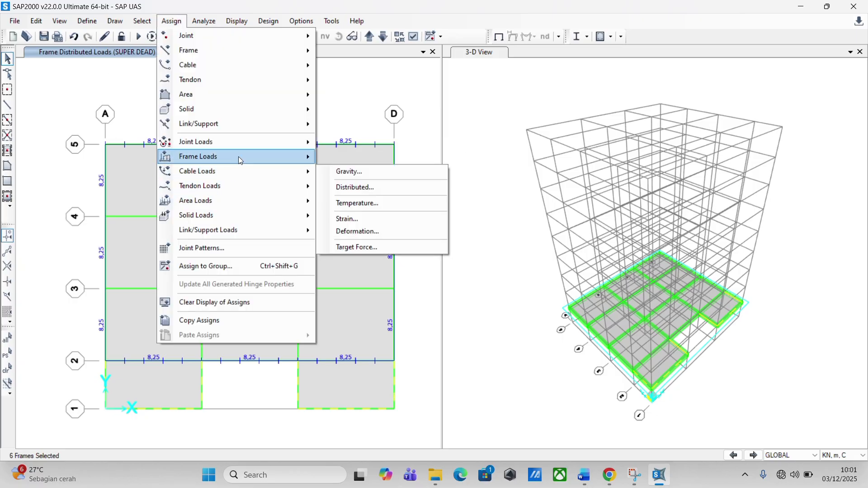
left_click(403, 189)
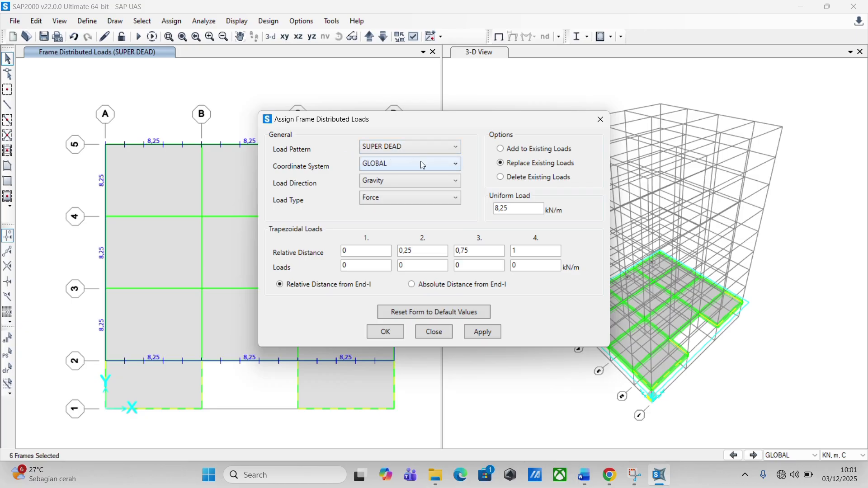
left_click(516, 210)
double_click(515, 209)
type("0,8")
left_click(481, 332)
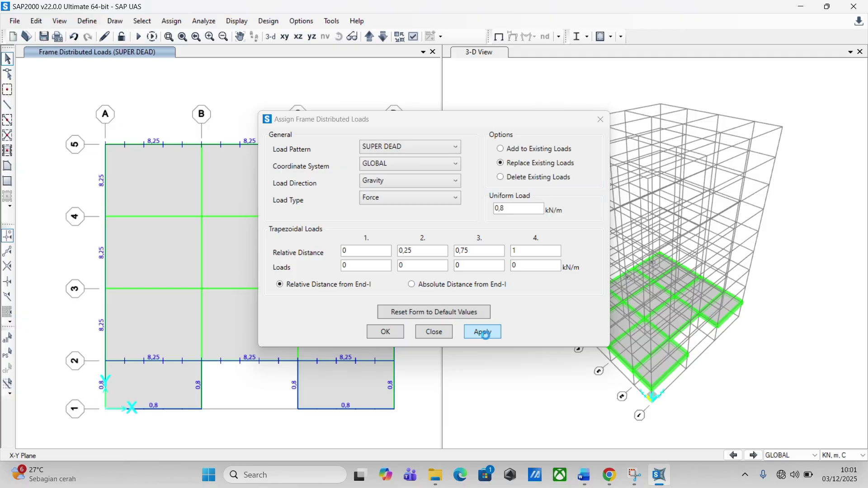
left_click(394, 333)
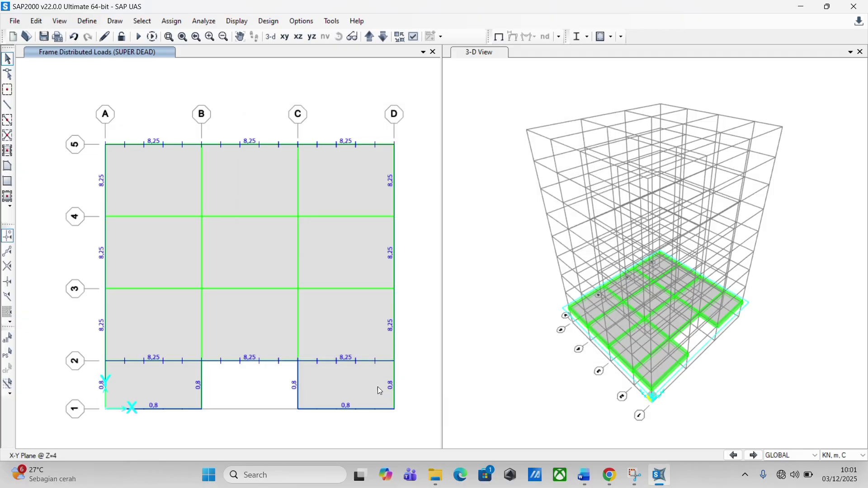
Review the assignments and loads of the slab area in bay C–D between grids 1 and 2.
right_click(347, 405)
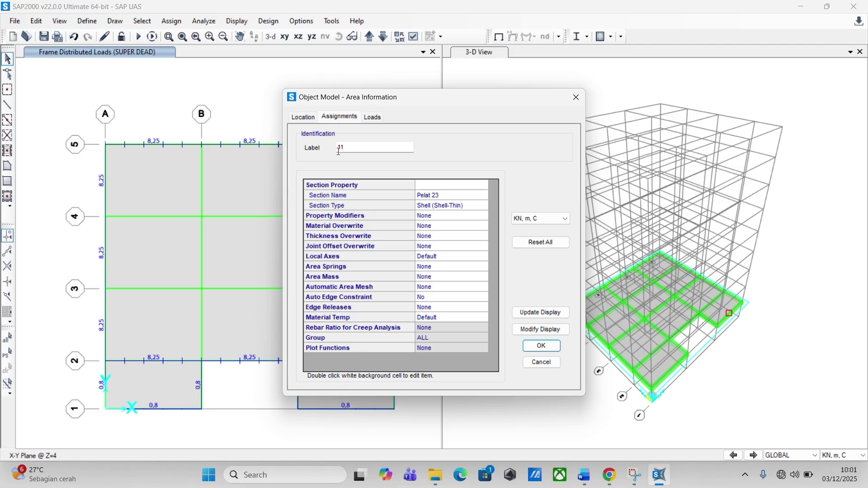
left_click(375, 121)
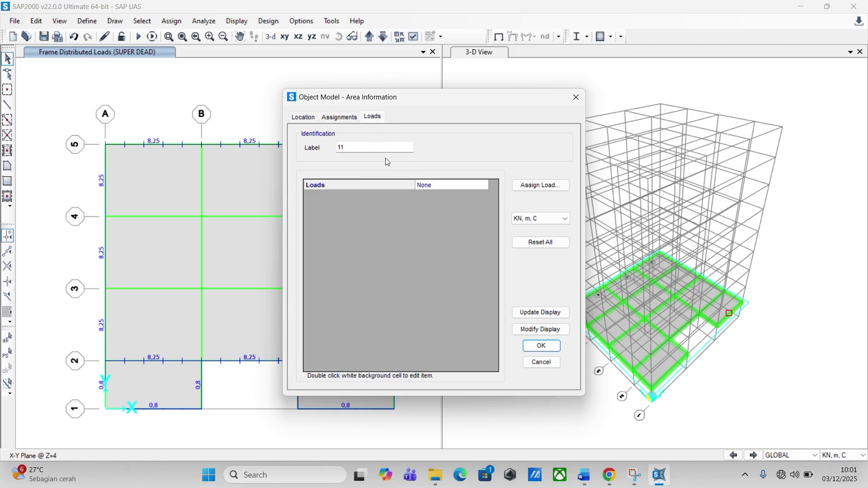
left_click(352, 119)
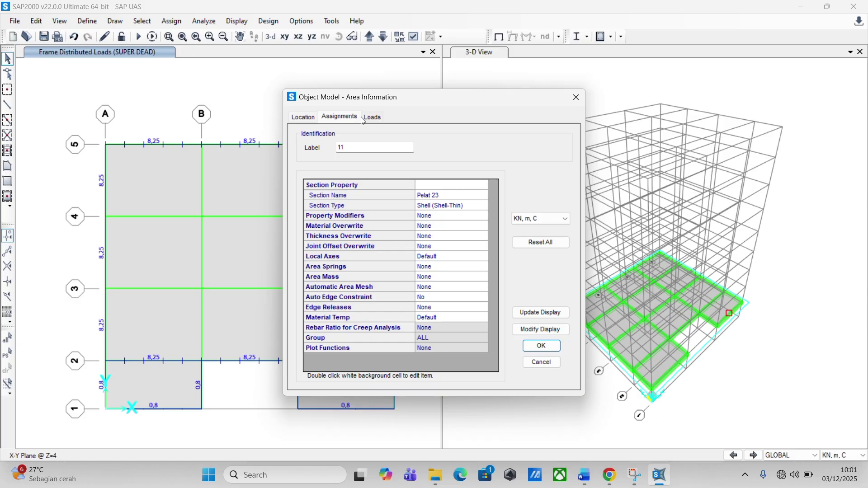
left_click(372, 119)
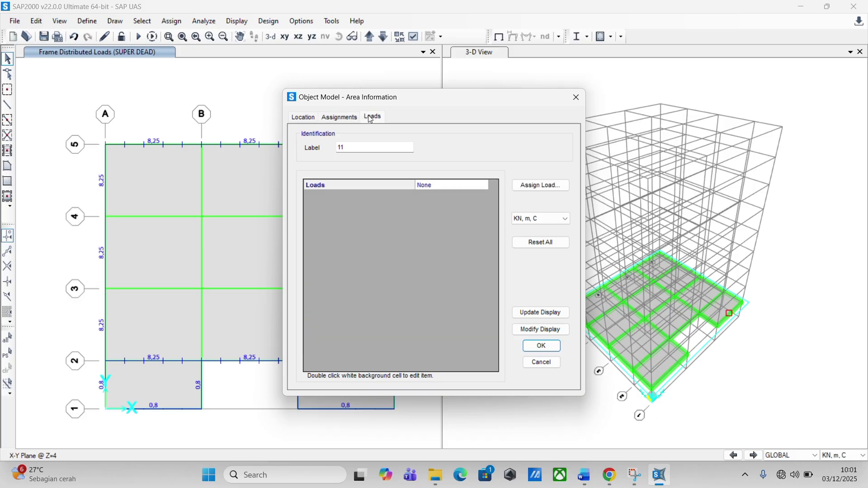
left_click(577, 97)
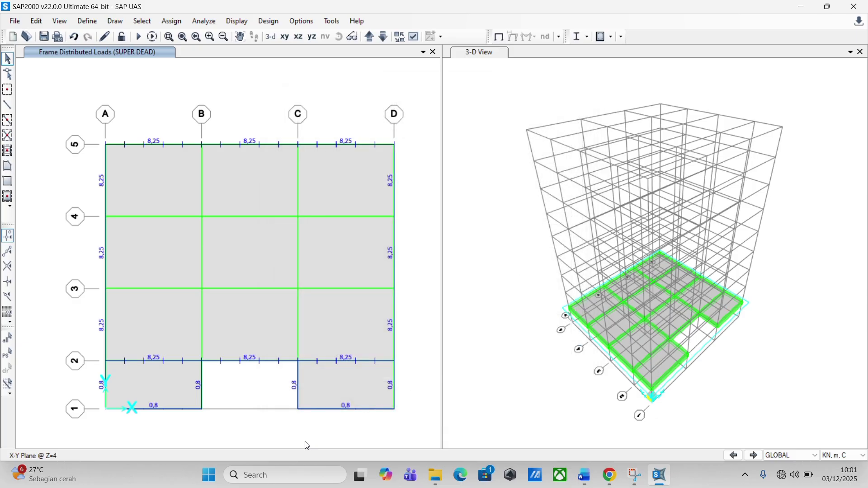
Inspect the loads assigned to the beam on grid 1 between grids C and D.
right_click(338, 415)
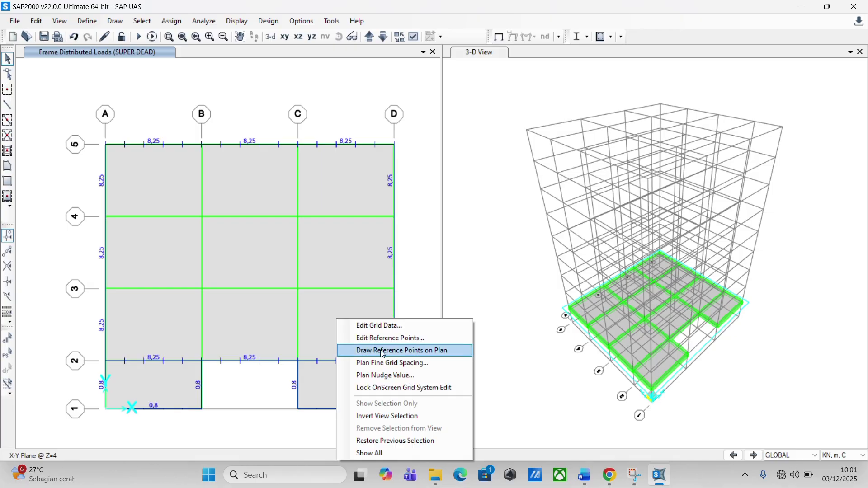
left_click(314, 414)
right_click(317, 411)
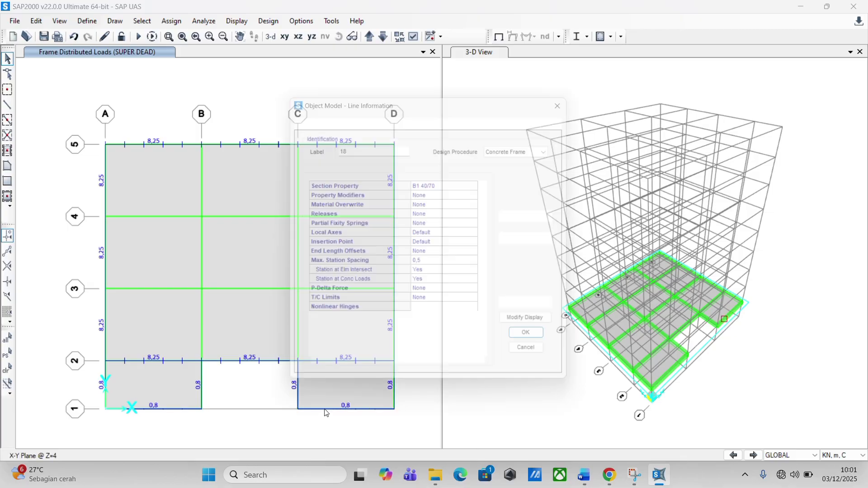
left_click(373, 117)
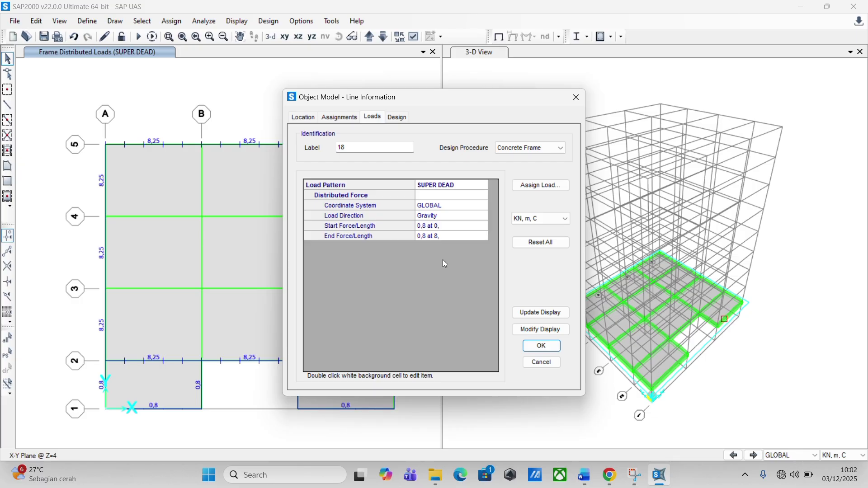
left_click(546, 347)
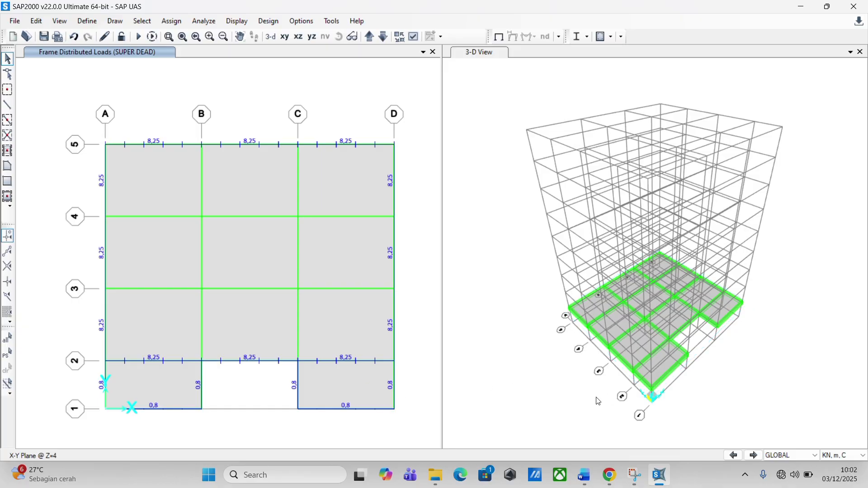
mouse_move(572, 399)
middle_mouse_down("shift")
mouse_move(664, 281)
mouse_move(655, 257)
mouse_move(622, 271)
middle_mouse_up("shift")
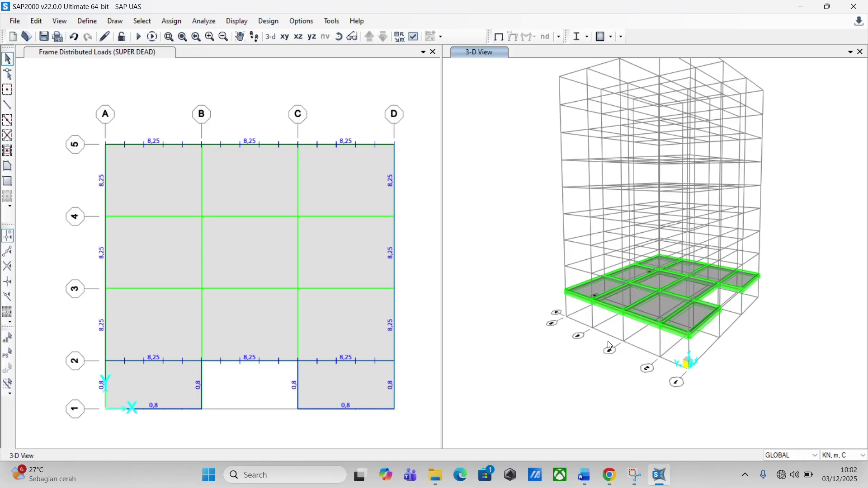
Check the portal elevations on page 9 of TRAINING SAP 2.pdf in Chrome, and select the whole Z=4 floor in SAP2000.
left_click(610, 475)
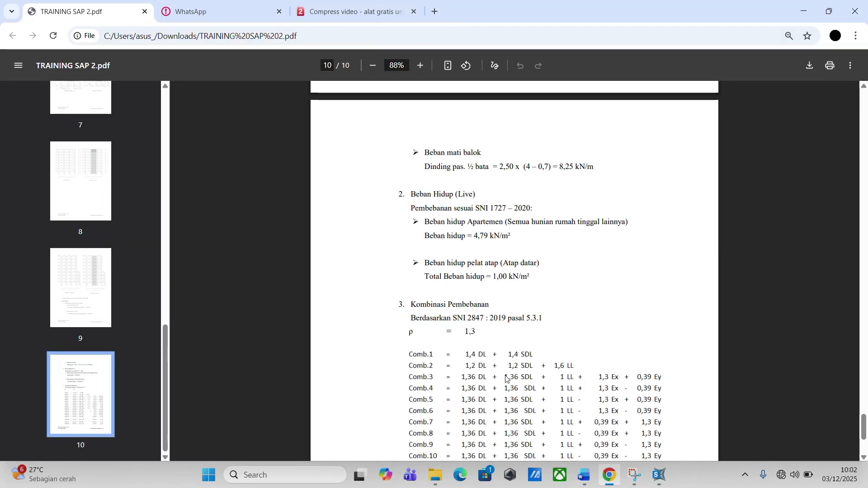
left_click(87, 284)
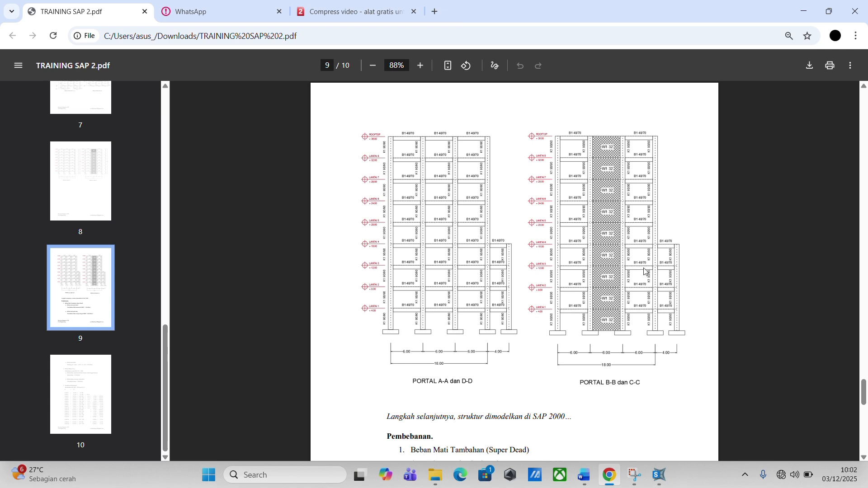
left_click(659, 483)
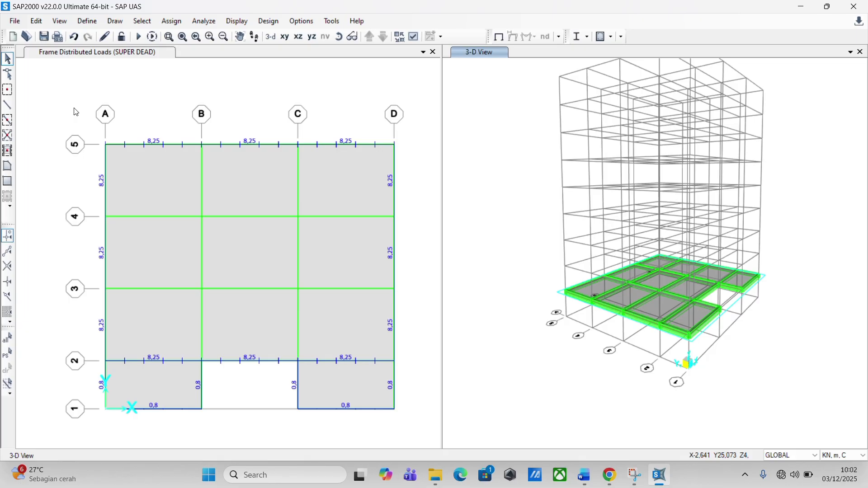
left_click_drag(74, 109, 424, 433)
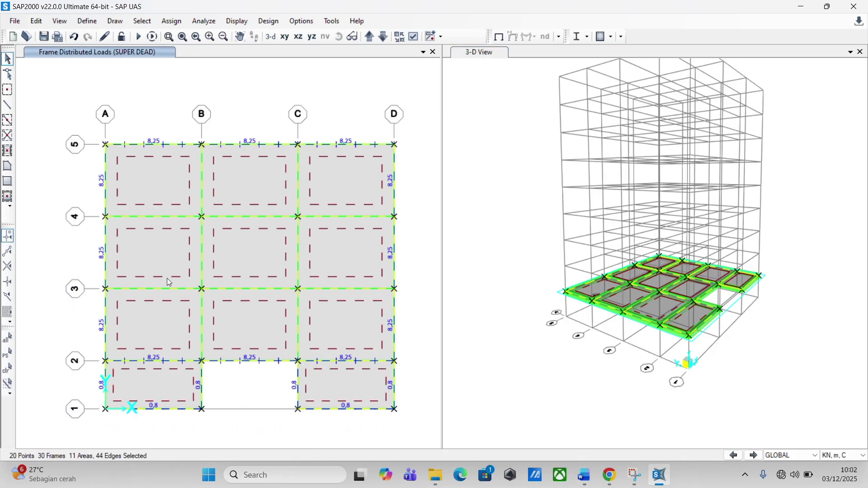
Replicate the selected floor linearly with dx 0, dy 0, dz 4 and an increment number of 3.
left_click(36, 21)
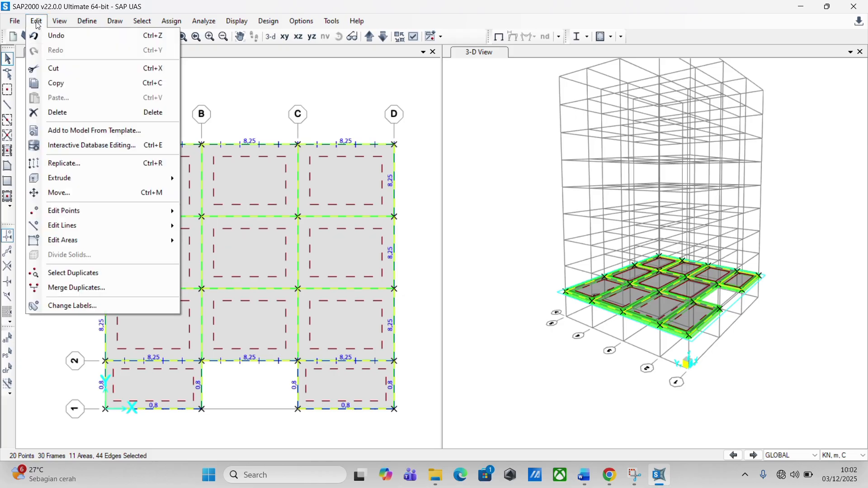
left_click(93, 161)
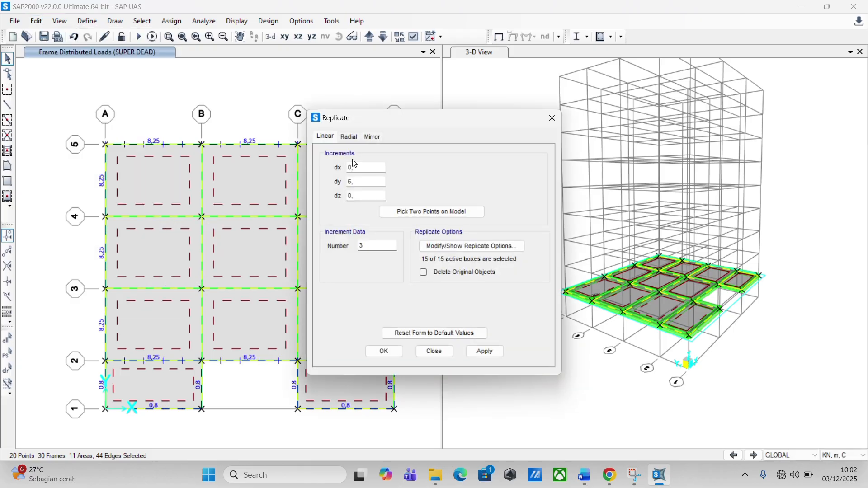
double_click(359, 182)
type("0")
double_click(371, 197)
double_click(373, 244)
type("3")
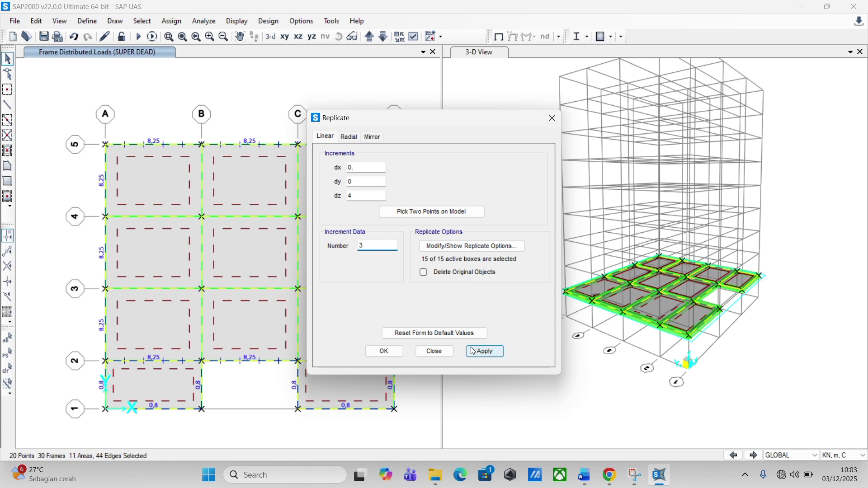
left_click(482, 356)
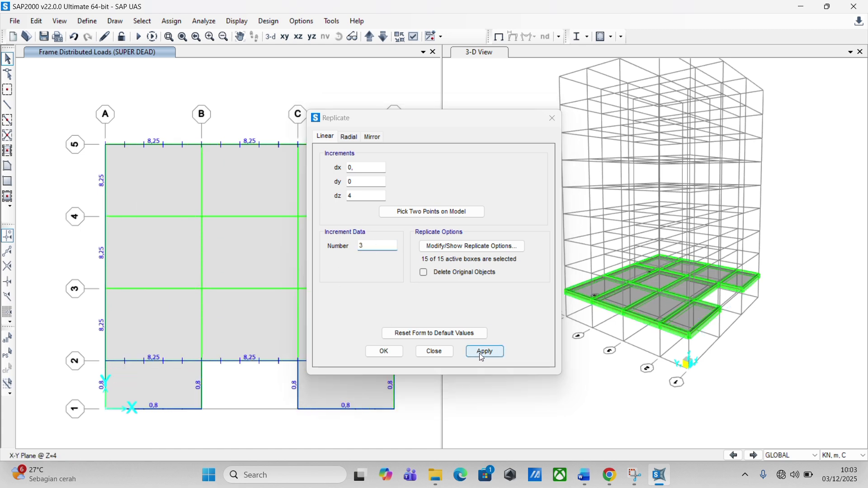
left_click(481, 355)
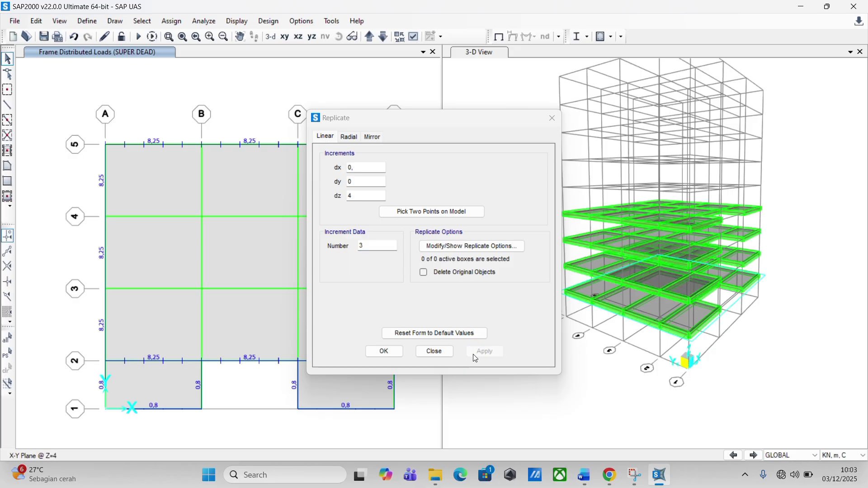
left_click(382, 354)
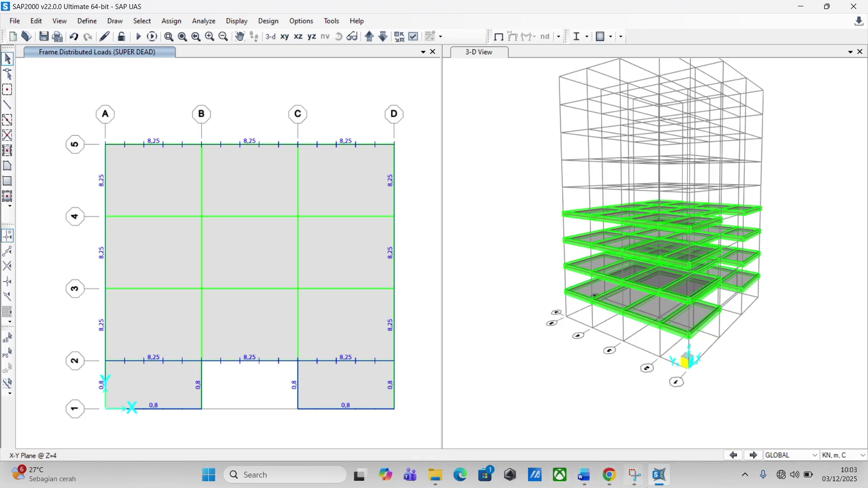
Compare the replicated floors in the SAP2000 3-D view with the portal elevations in the training PDF in Chrome.
left_click(620, 476)
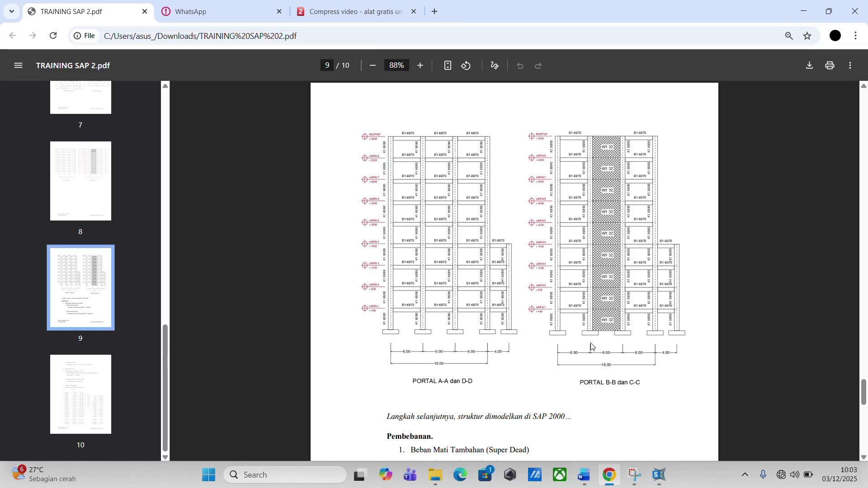
mouse_move(619, 471)
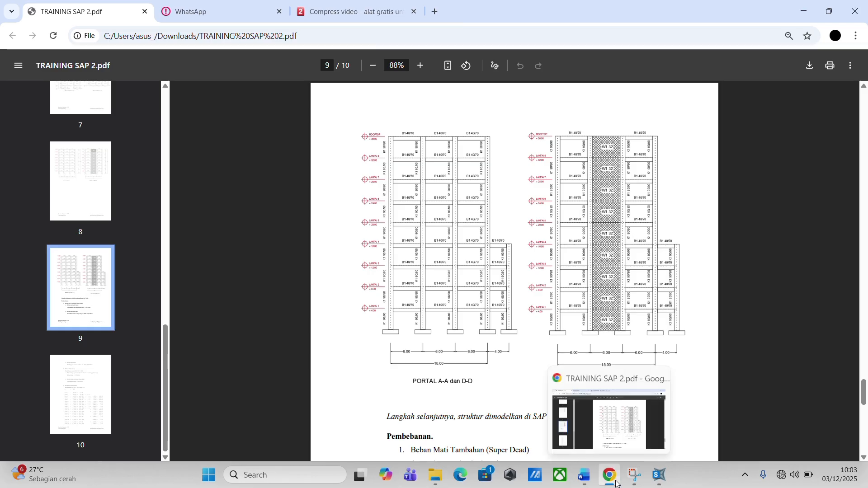
left_click(659, 476)
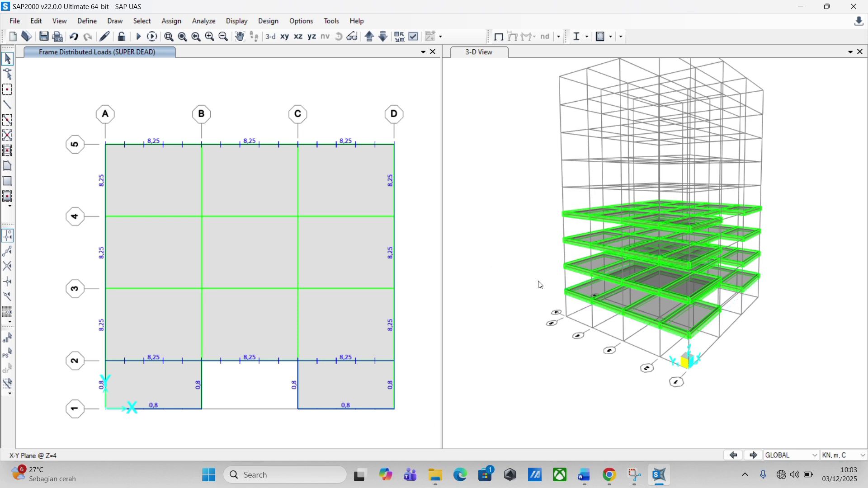
left_click(510, 404)
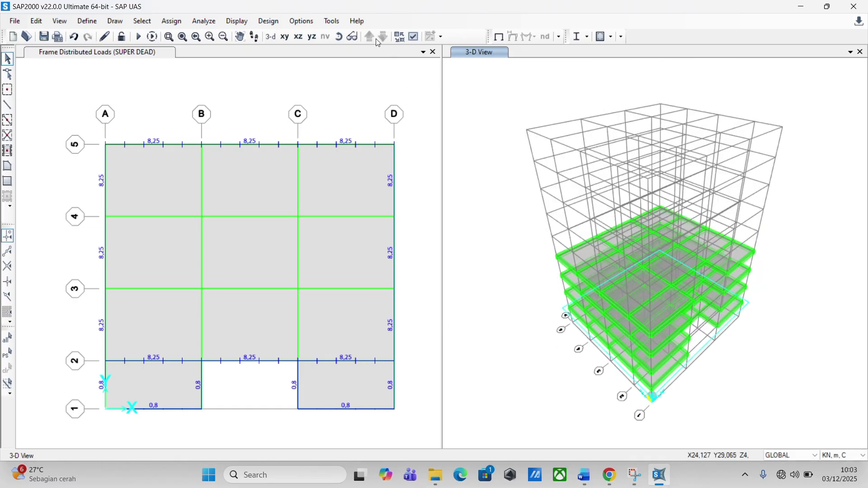
Move the Frame Distributed Loads plan view up level by level to Z=16.
left_click(139, 52)
key("super+shift+s")
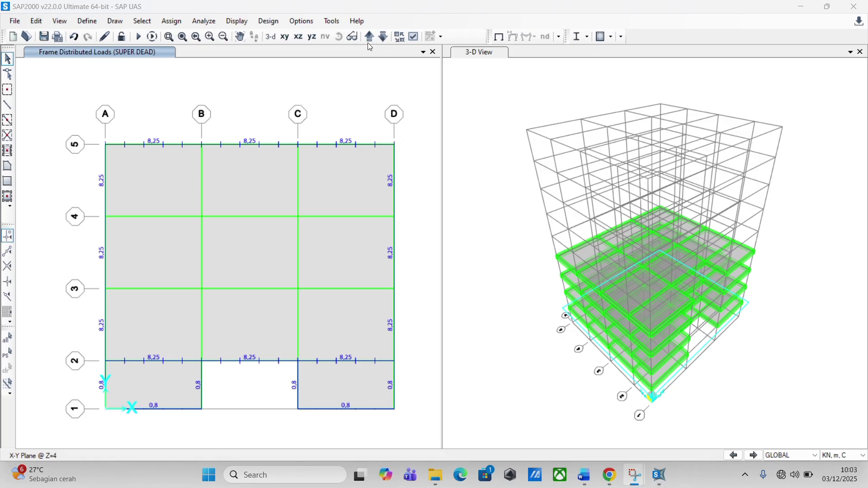
left_click(826, 6)
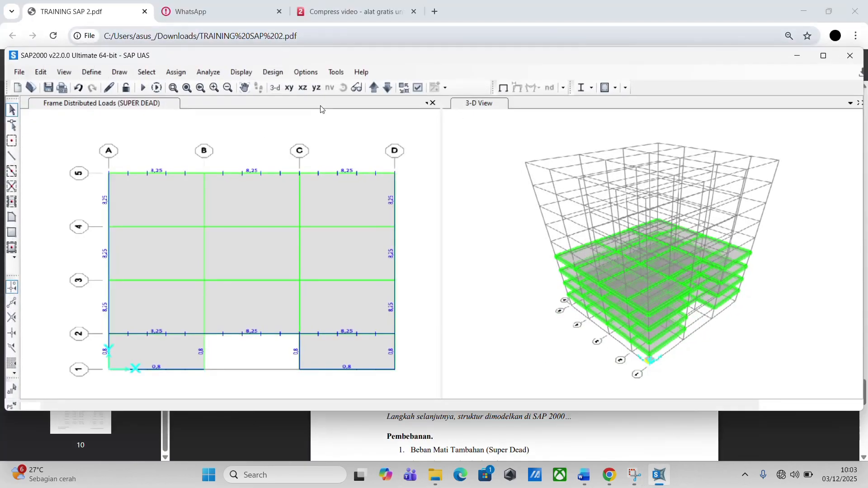
left_click(375, 87)
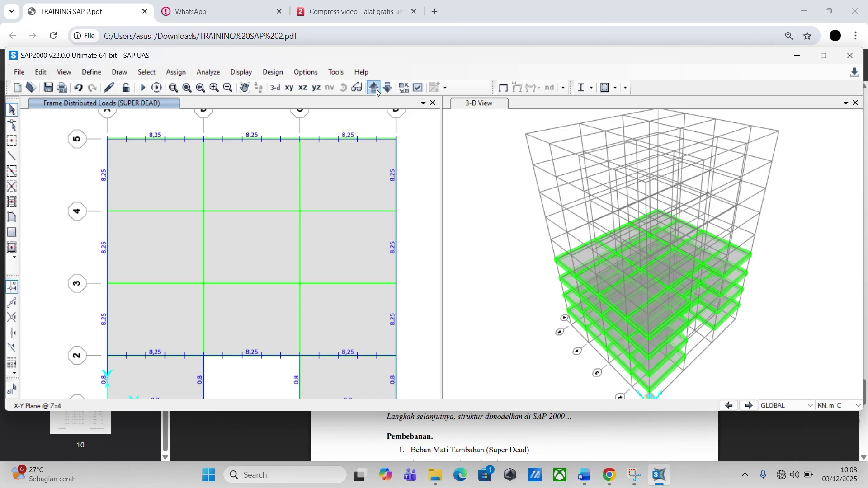
left_click(374, 87)
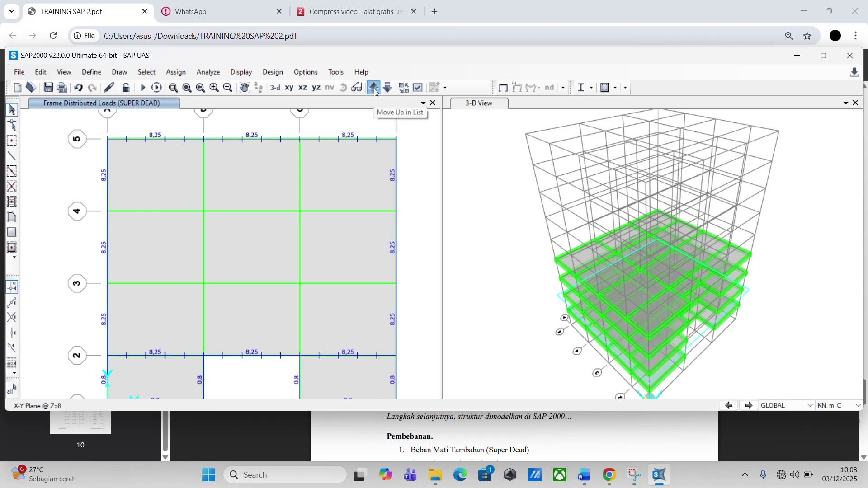
left_click(374, 88)
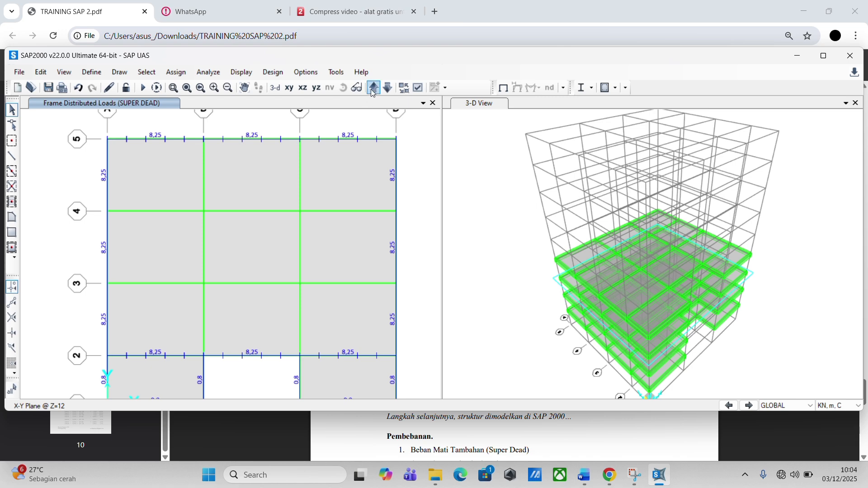
left_click(373, 91)
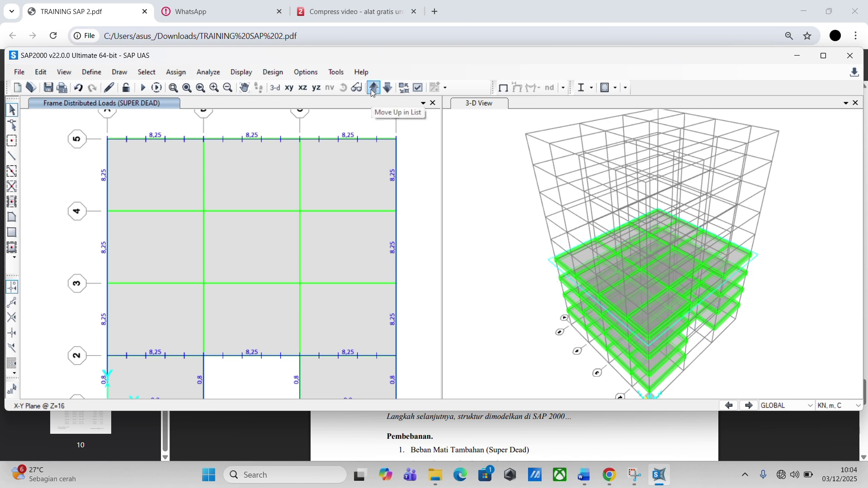
Select the Z=16 floor's beams and slabs between grids A–D and 2–5, excluding the two bays between grids 1 and 2.
left_click(824, 56)
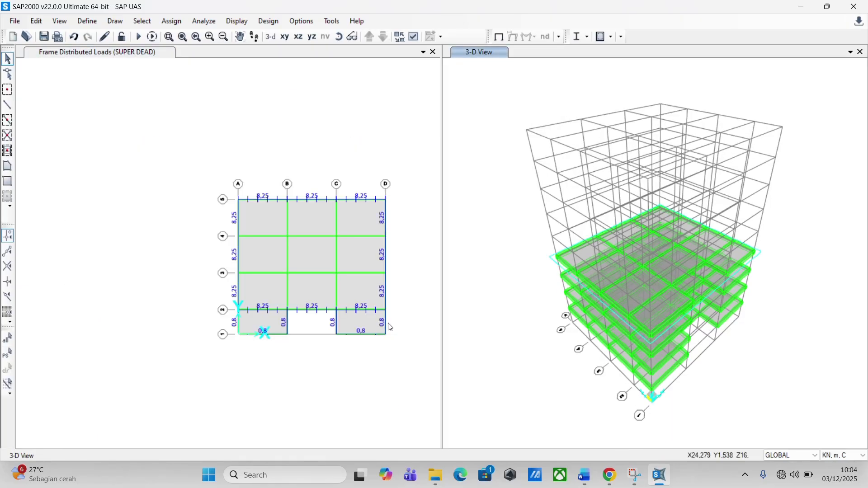
scroll(402, 335, "up", 2)
scroll(405, 339, "up", 2)
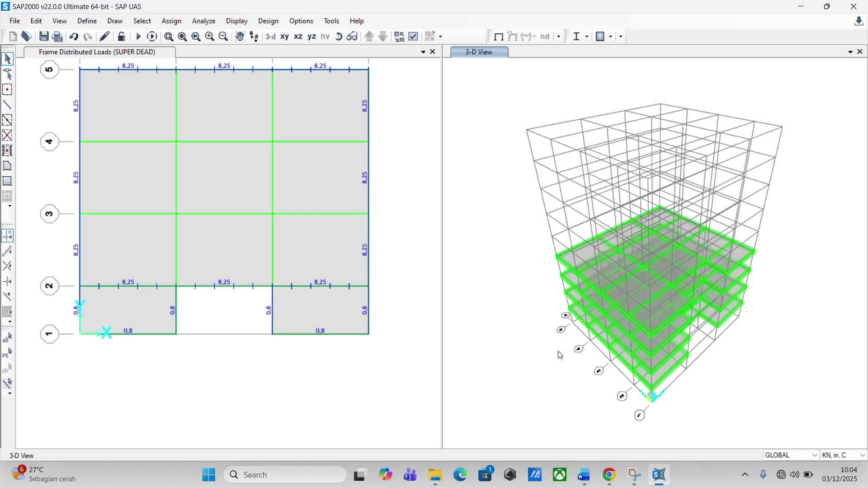
middle_click_drag(535, 360, 620, 248, "shift")
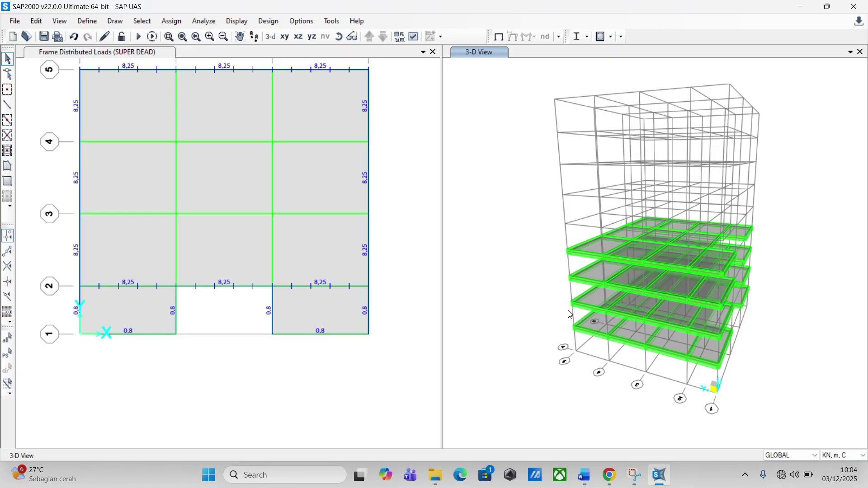
scroll(429, 337, "down", 3)
scroll(429, 337, "up", 3)
middle_click_drag(429, 338, 480, 390)
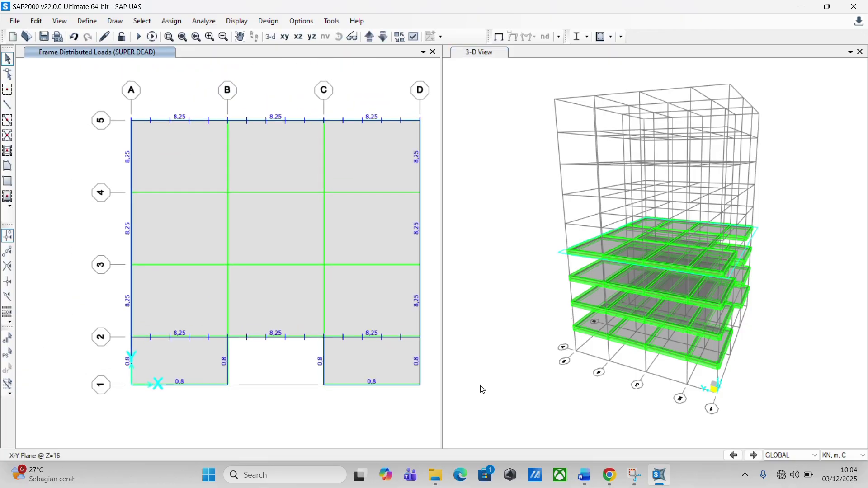
scroll(420, 385, "down", 3)
middle_click_drag(372, 406, 290, 380)
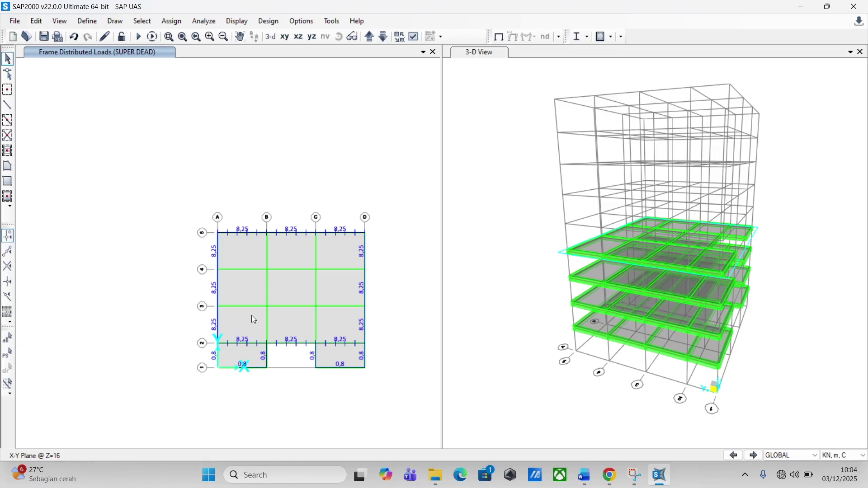
left_click_drag(185, 183, 388, 356)
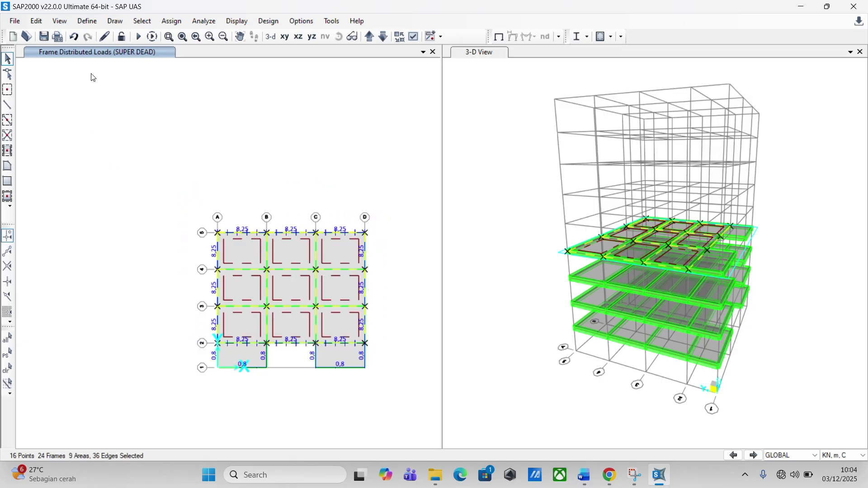
Replicate the selected Z=16 floor objects upward linearly with dz 4 and an increment number of 5.
left_click(39, 22)
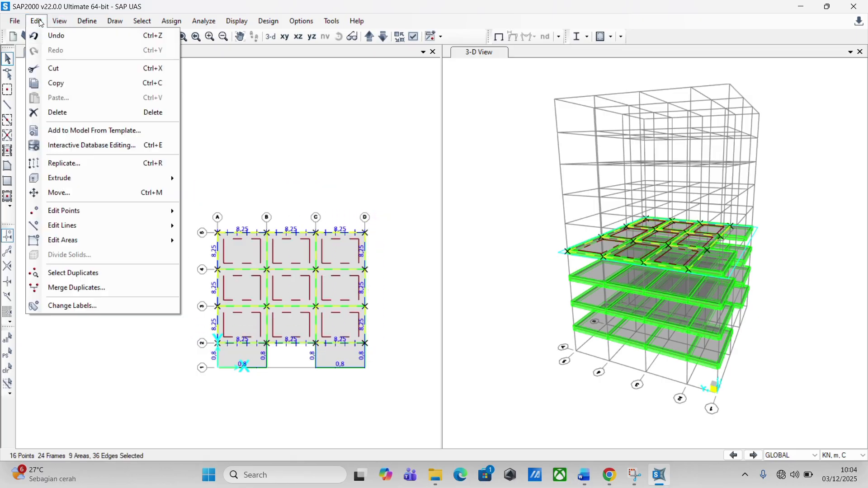
left_click(132, 164)
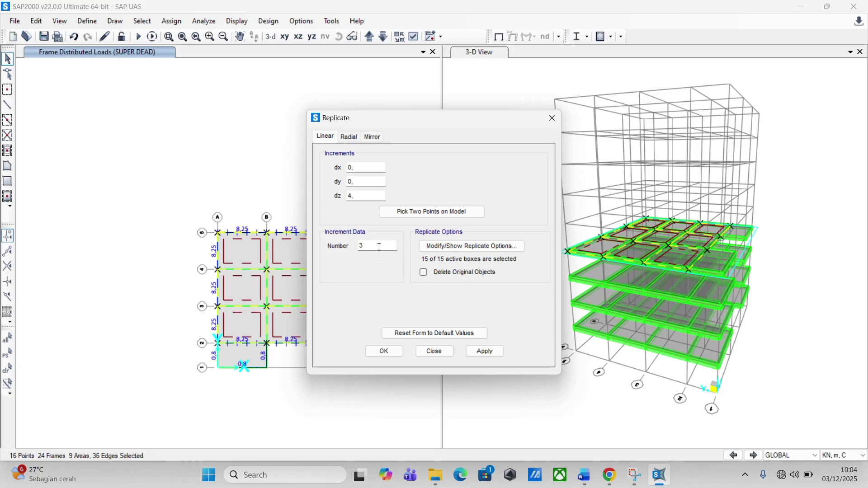
left_click_drag(374, 247, 355, 241)
type("5")
left_click(489, 354)
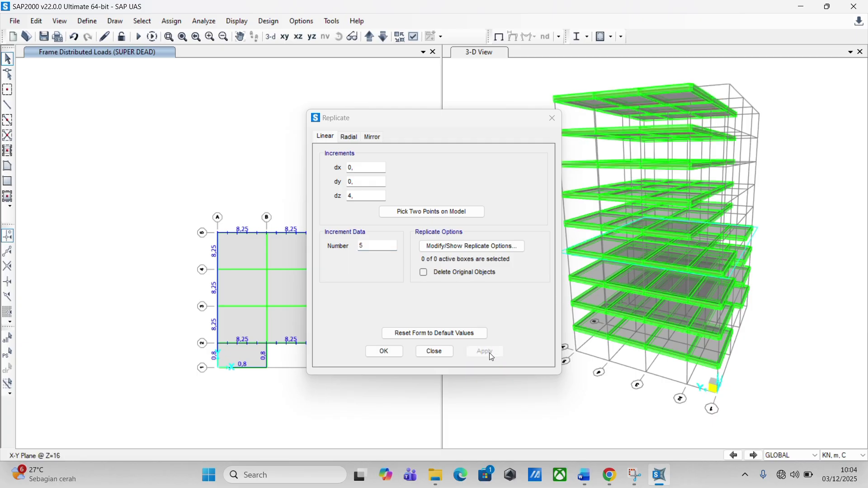
left_click(385, 352)
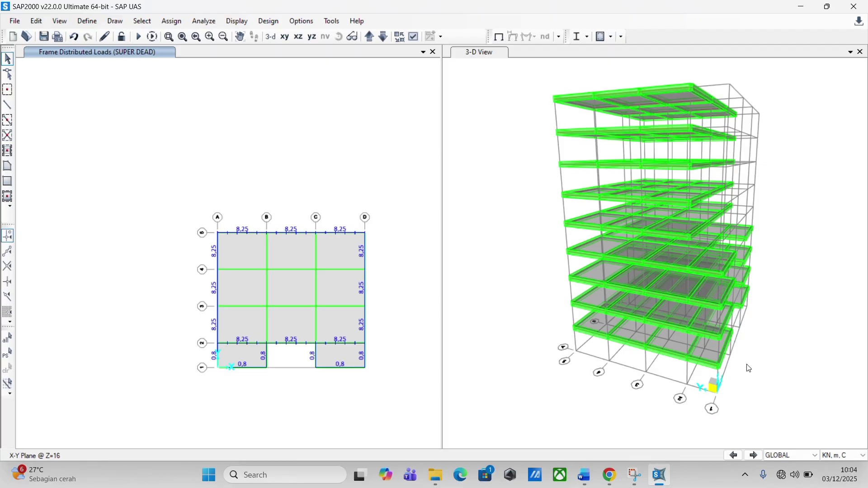
Inspect the replicated floors in the X-Z elevation at Y=0, restore the 3-D view and activate the Z=16 plan view.
middle_click_drag(786, 354, 718, 410)
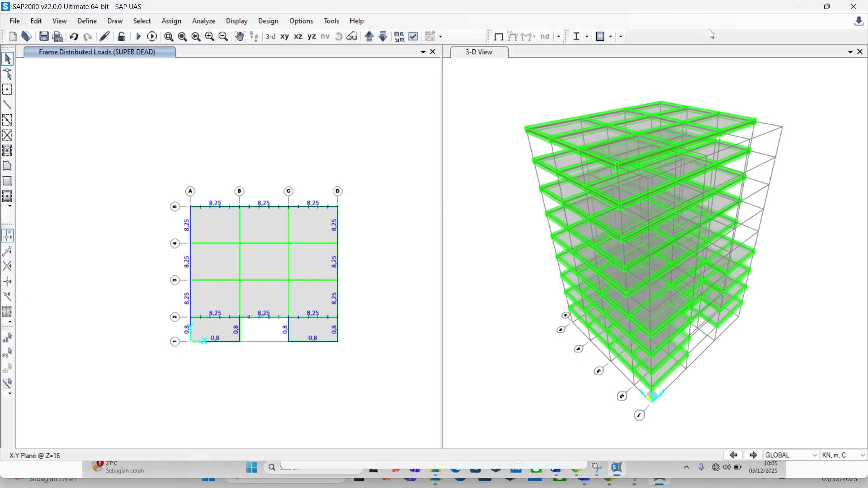
left_click(828, 13)
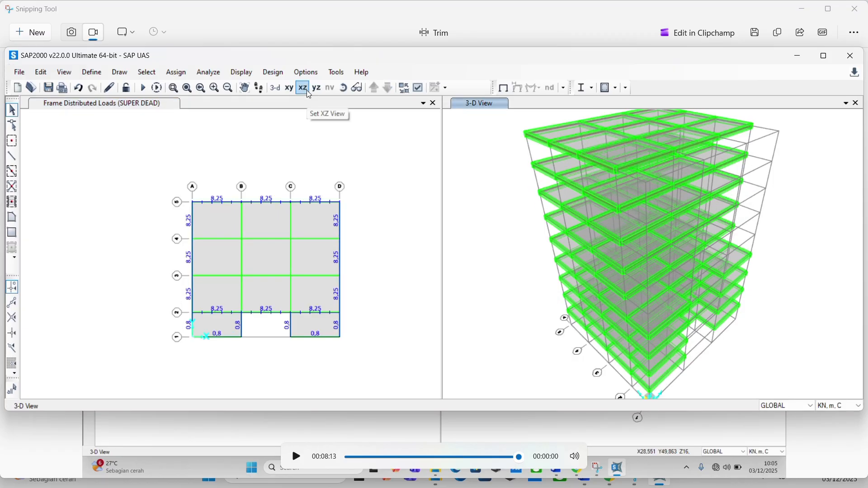
left_click(305, 91)
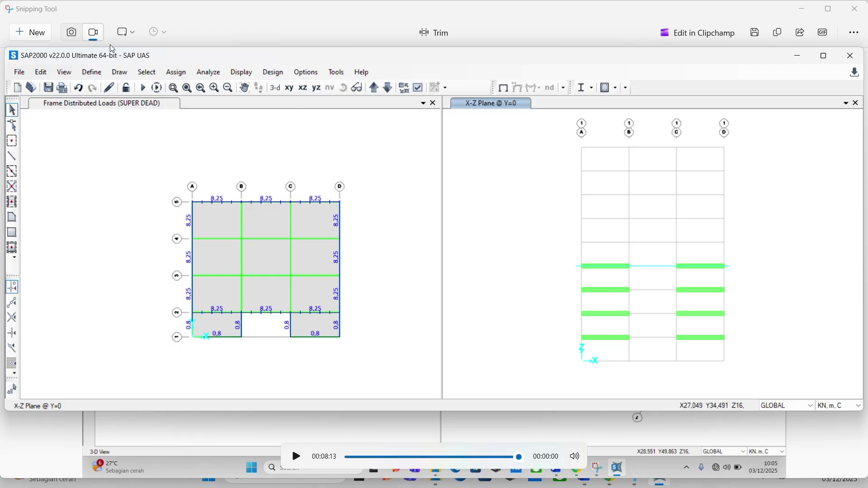
left_click(276, 88)
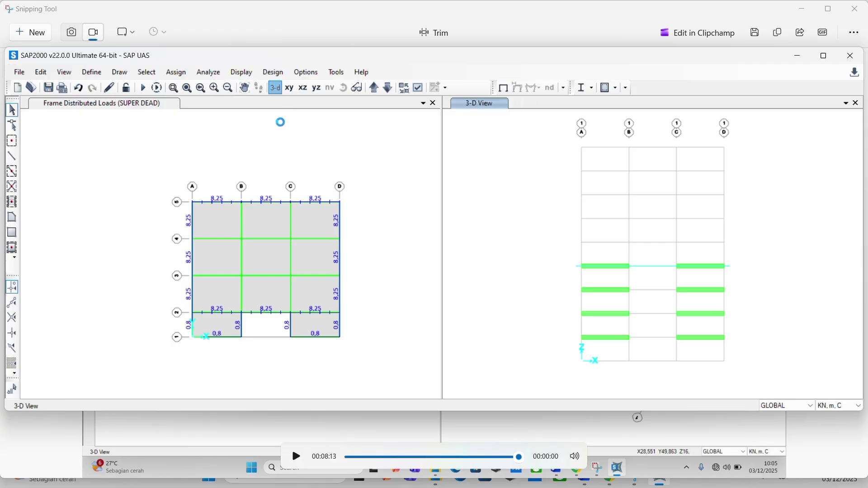
left_click(167, 103)
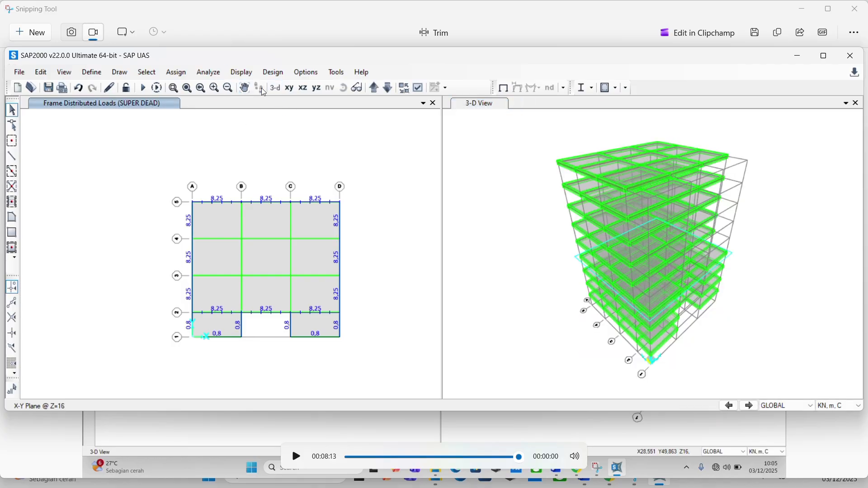
Display the X-Z elevation at Y=0 in the plan window, maximise the program window and fit the whole grid A–D elevation.
left_click(303, 88)
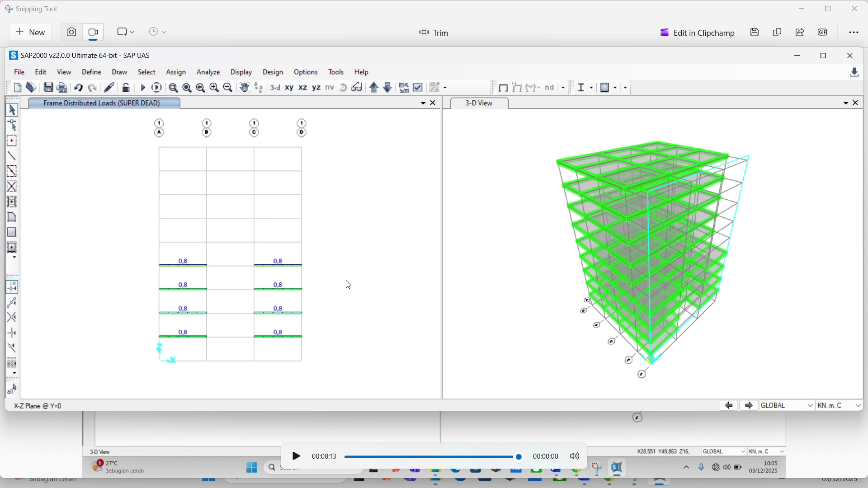
scroll(152, 370, "up", 2)
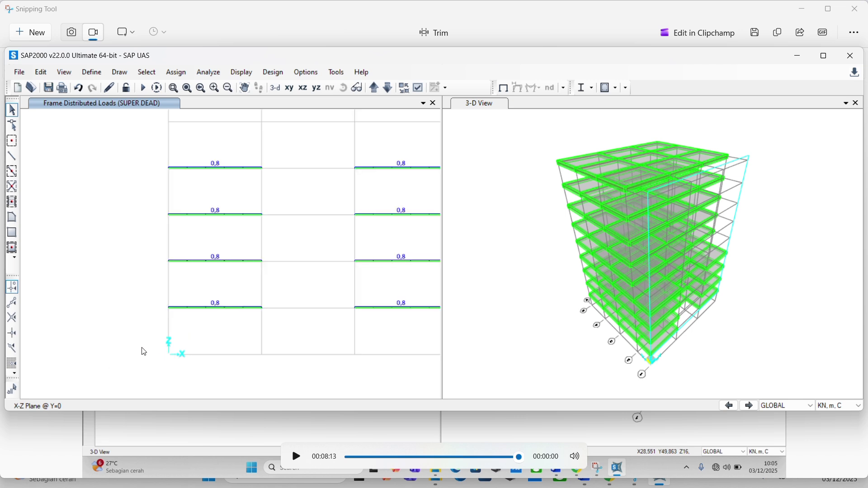
scroll(147, 335, "down", 2)
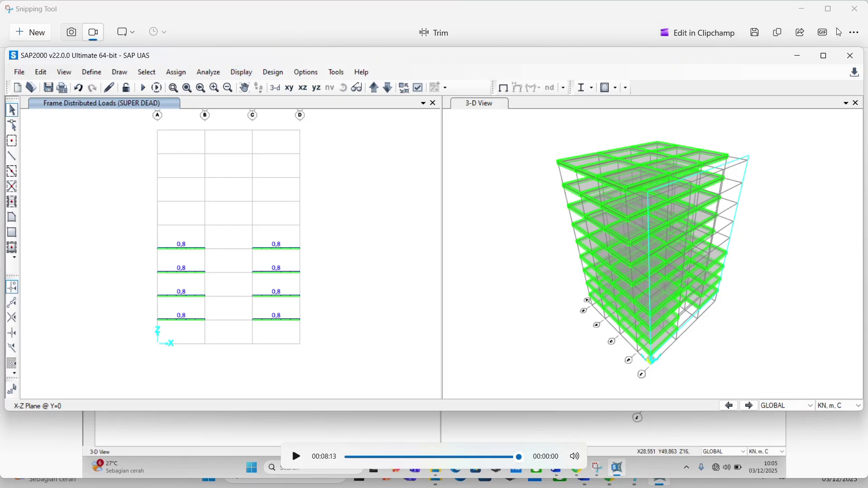
left_click(824, 56)
left_click(200, 35)
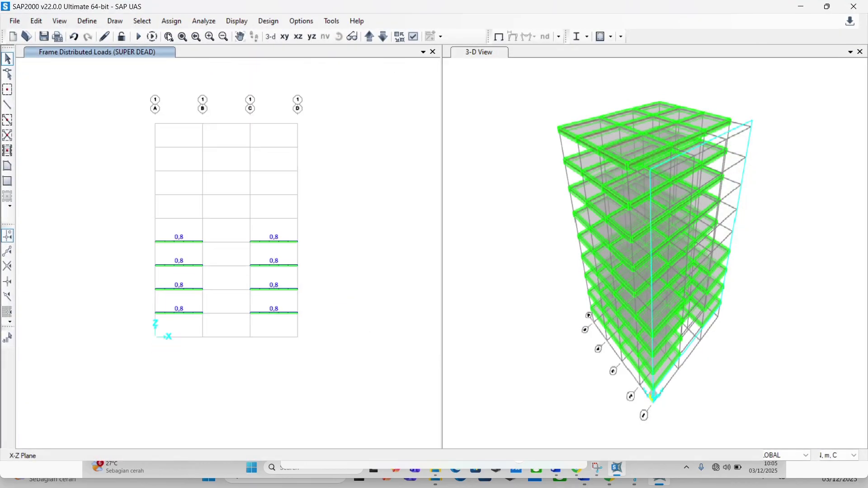
left_click(180, 38)
left_click_drag(139, 82, 323, 363)
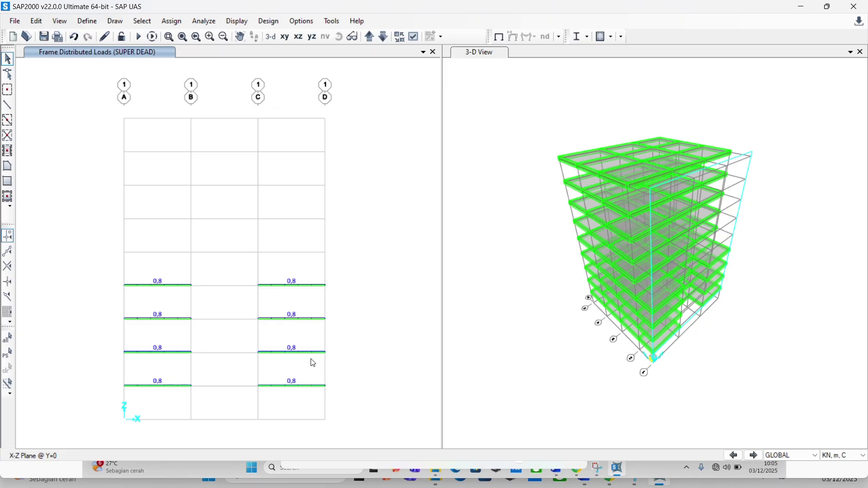
Draw straight K1 90/90 frame columns on grid line A at Y=0, one per storey from Z=0 to Z=16.
left_click(7, 106)
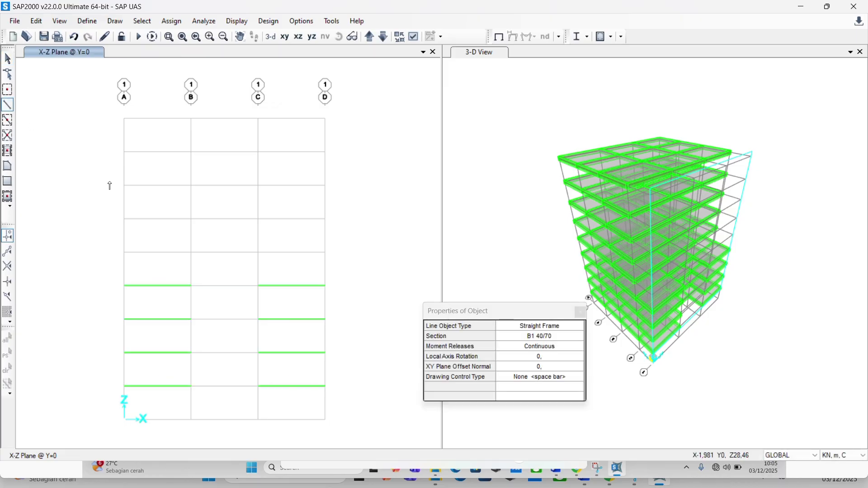
left_click(558, 337)
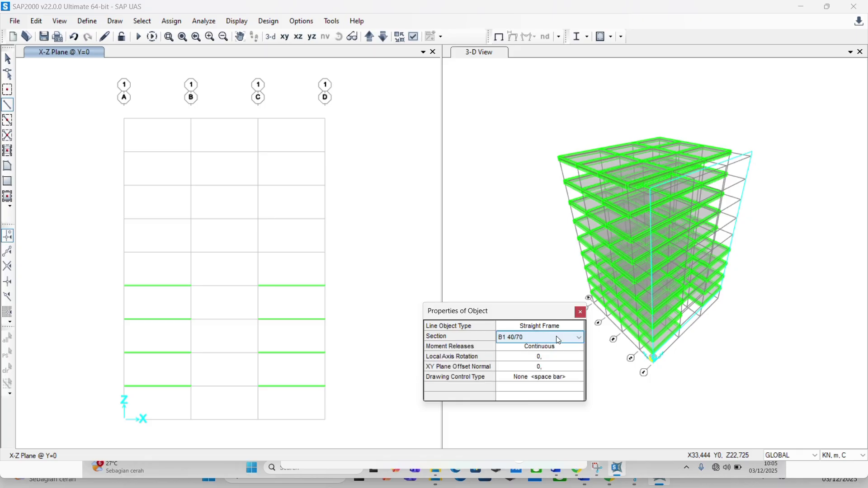
left_click(558, 339)
left_click(553, 356)
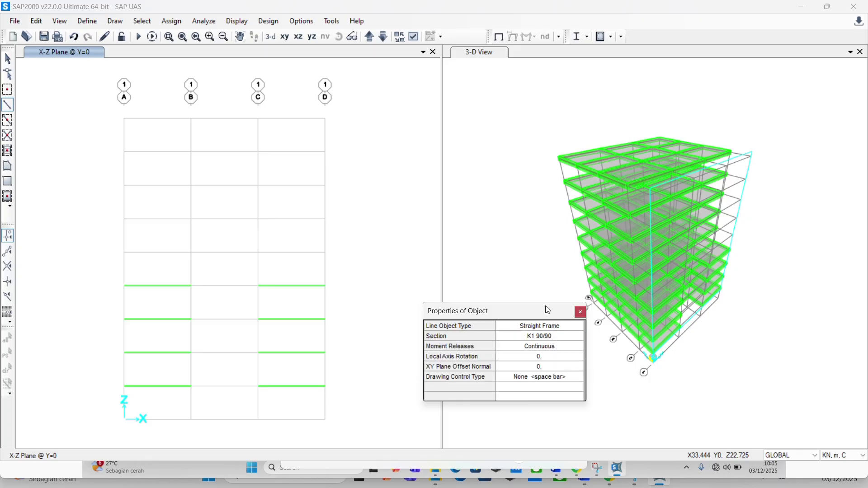
left_click_drag(548, 310, 512, 193)
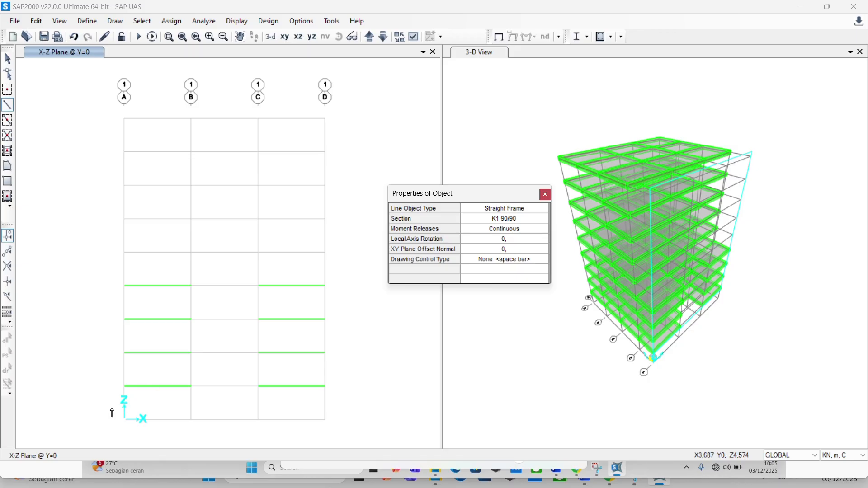
left_click(124, 420)
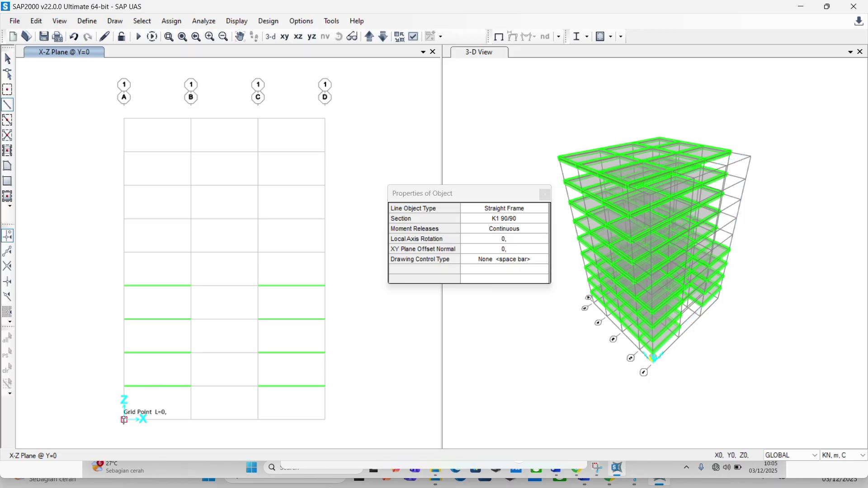
left_click(125, 386)
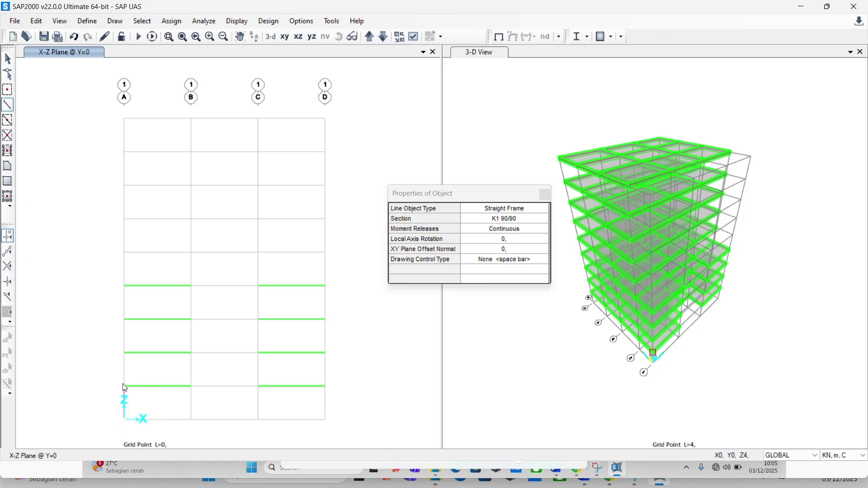
left_click(124, 353)
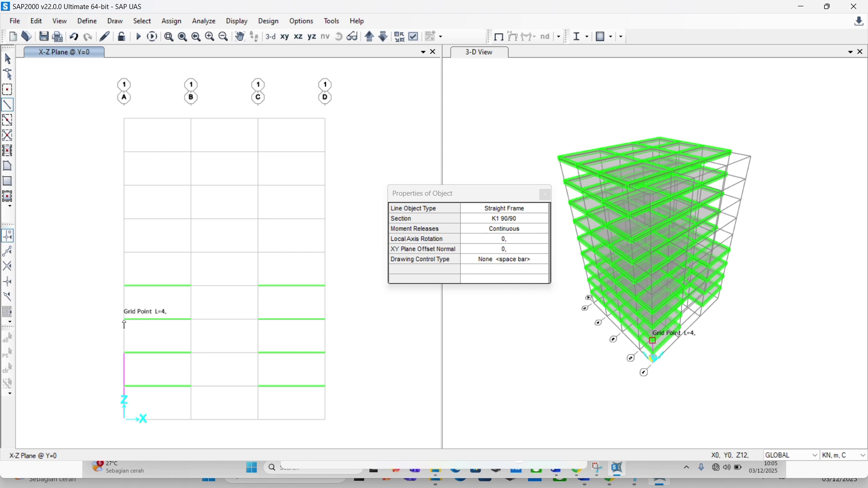
left_click(125, 320)
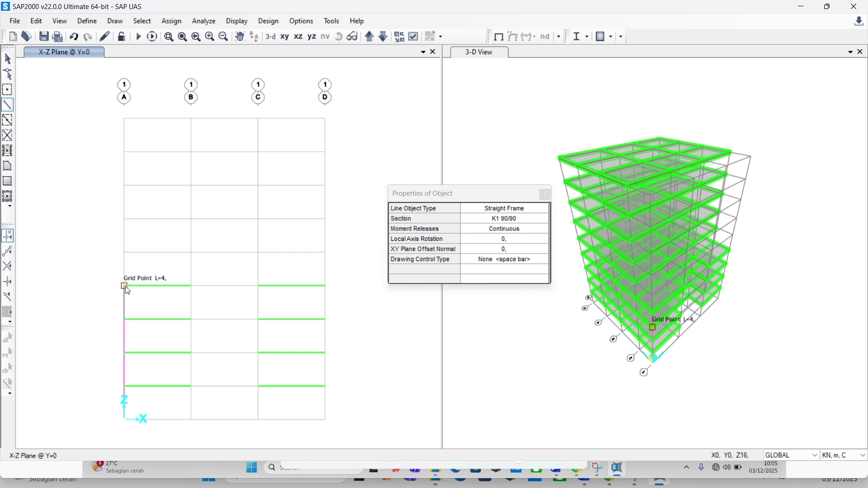
left_click(127, 289)
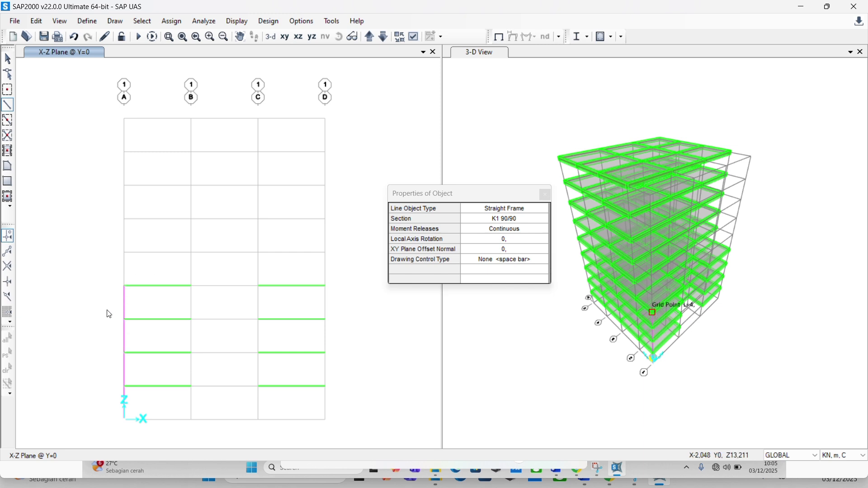
left_click(546, 194)
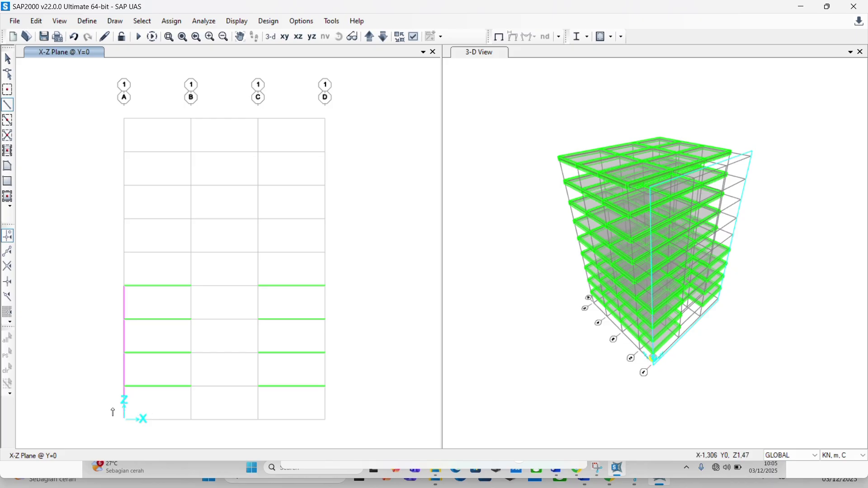
key("Escape")
Assign a fixed restraint, with all translations and rotations restrained, to the base joint of the grid A column.
left_click_drag(113, 409, 136, 432)
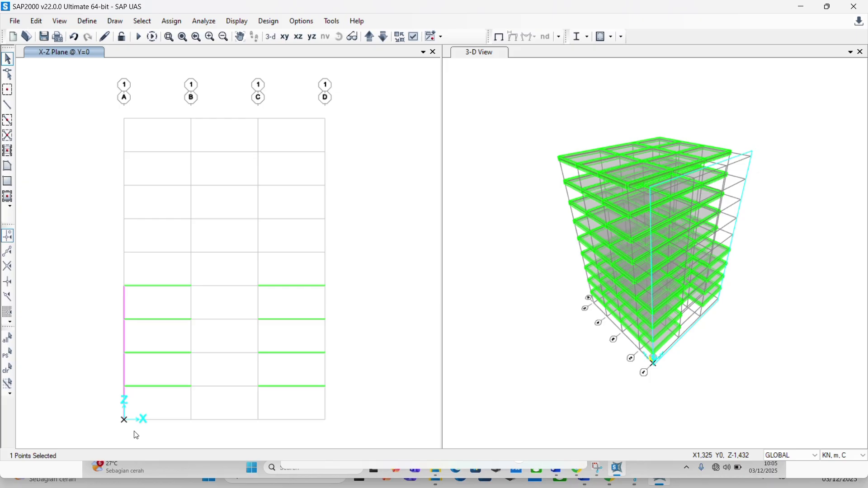
left_click(176, 23)
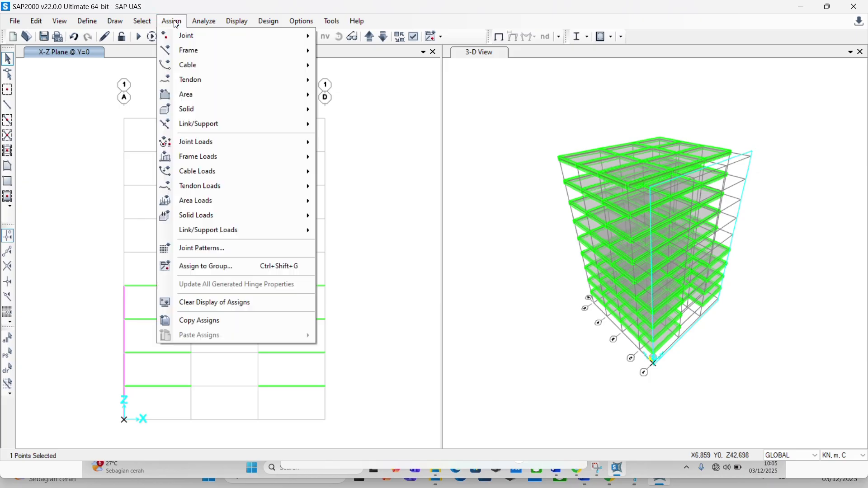
mouse_move(193, 26)
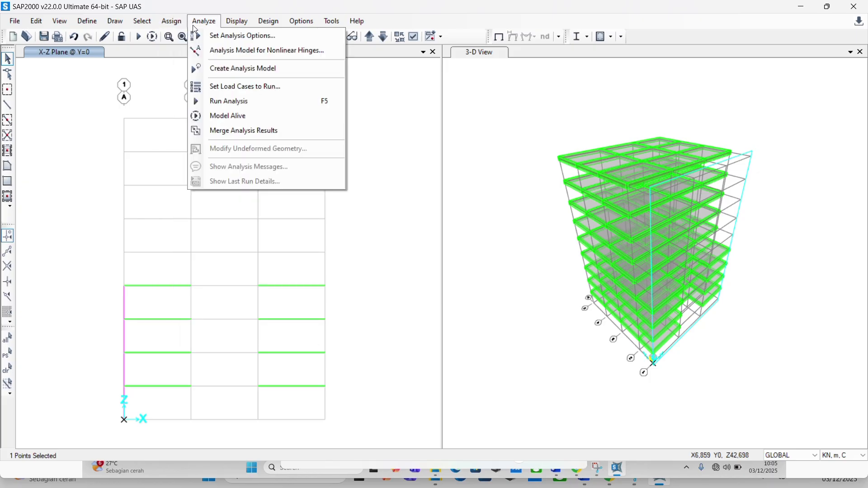
mouse_move(220, 44)
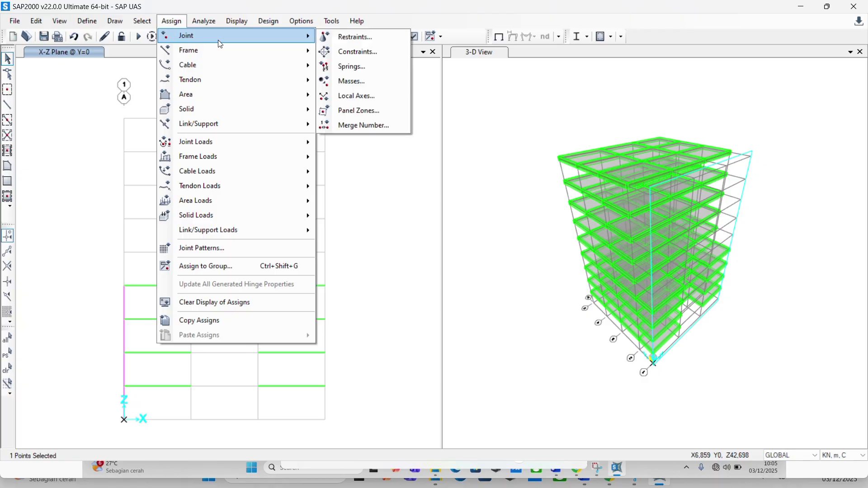
left_click(356, 36)
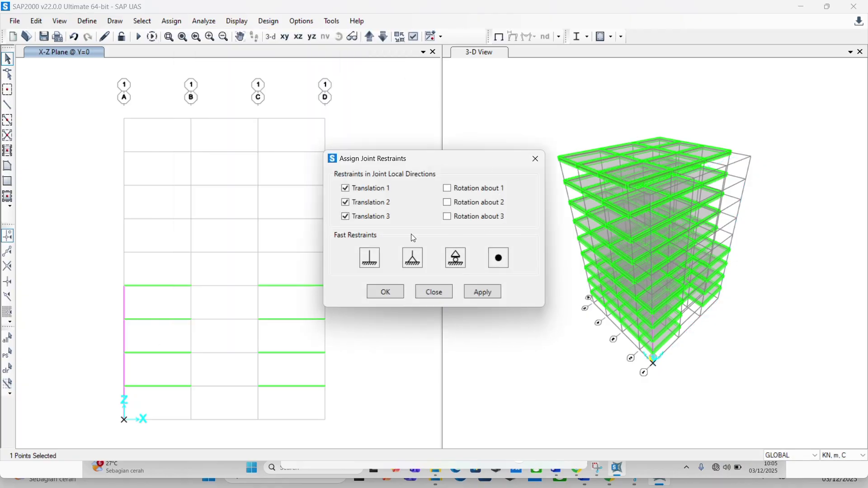
left_click(372, 259)
left_click(483, 293)
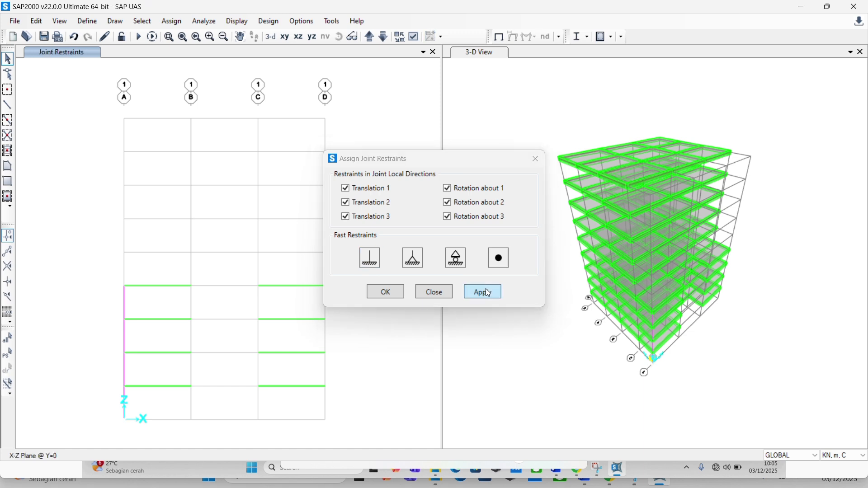
left_click(389, 294)
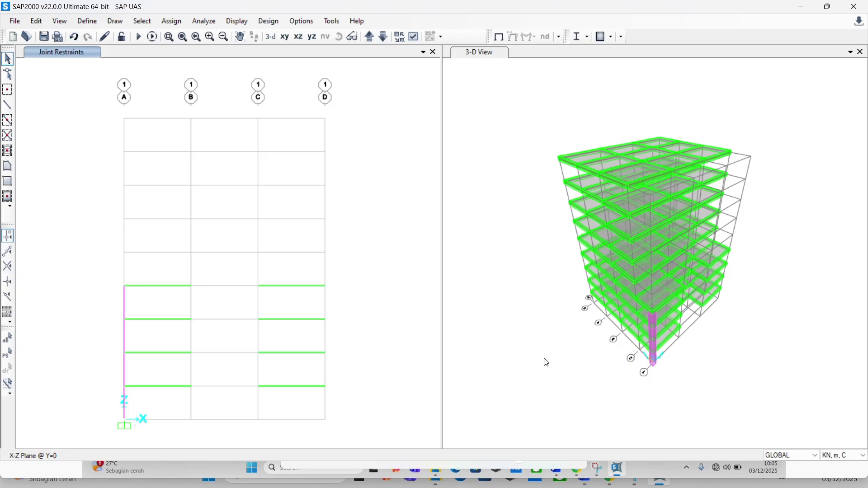
Set the 3-D view's display colours to darkness 0,1 and line transparency 0,1.
left_click(303, 26)
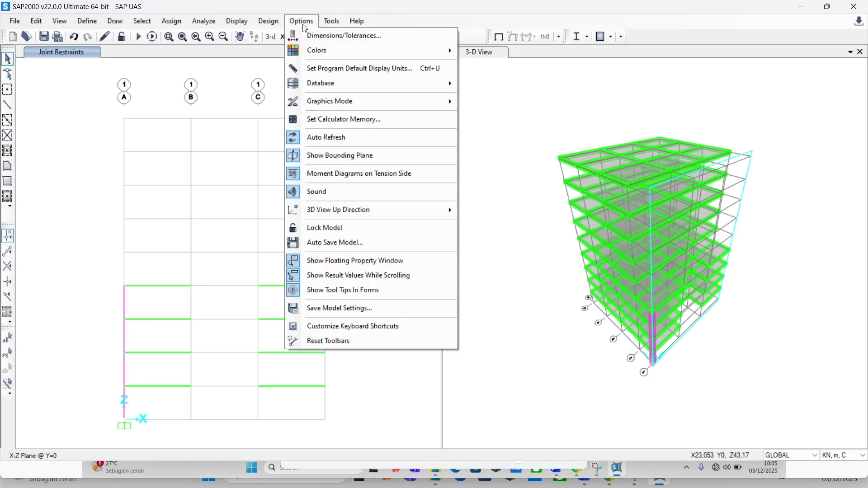
left_click(499, 54)
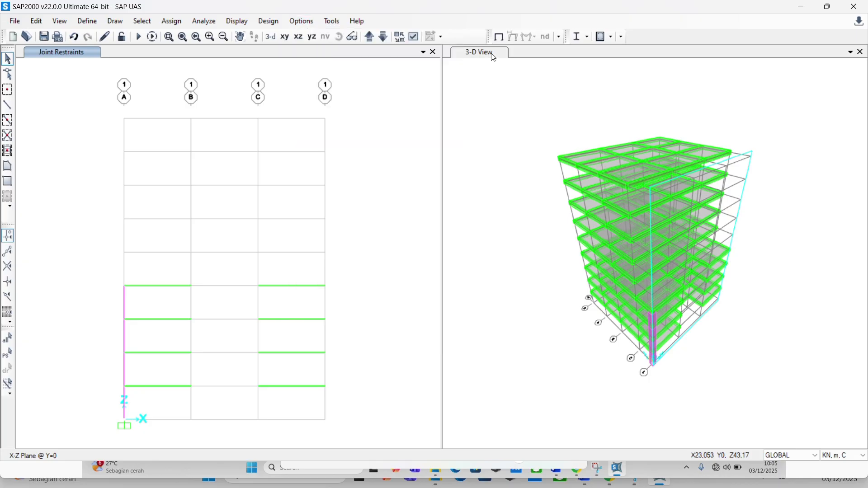
left_click(306, 26)
mouse_move(315, 57)
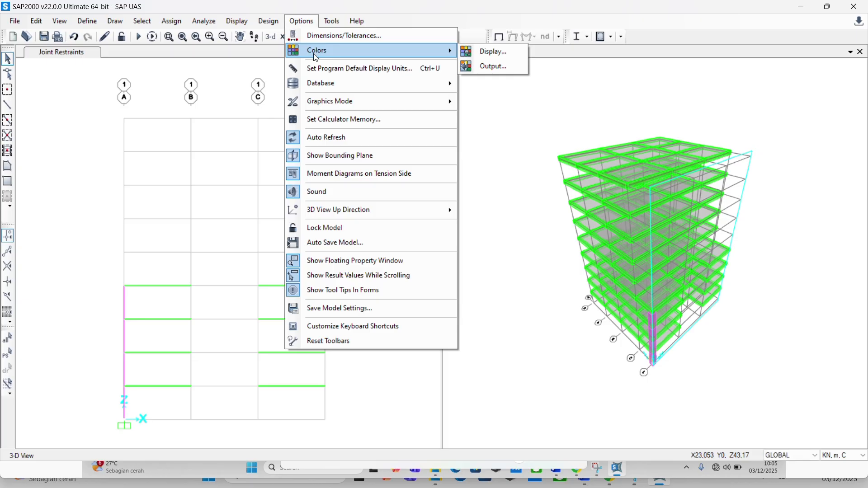
left_click(490, 52)
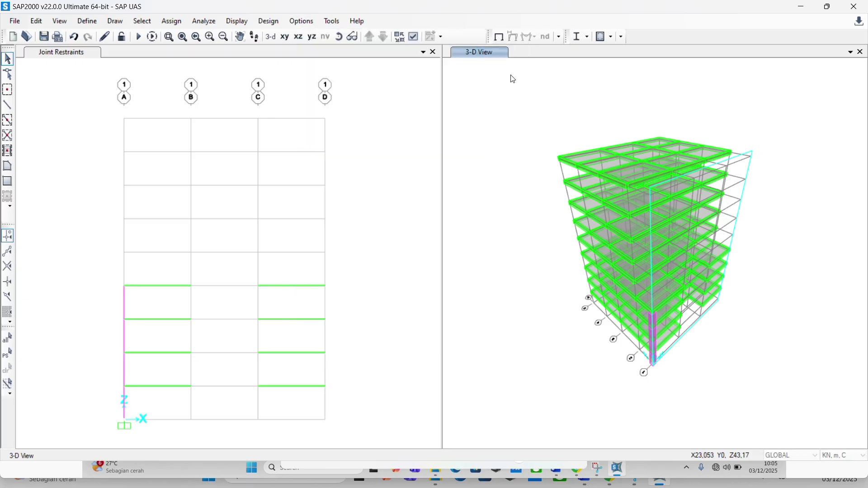
left_click(567, 156)
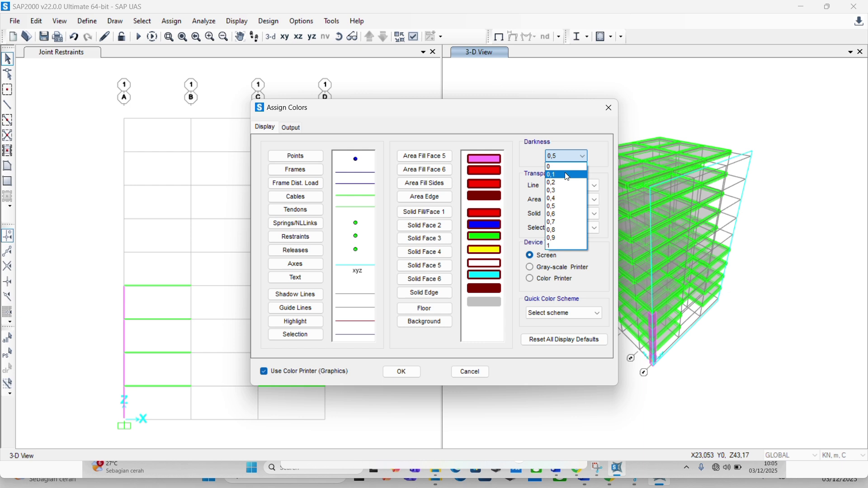
left_click(567, 176)
left_click(577, 185)
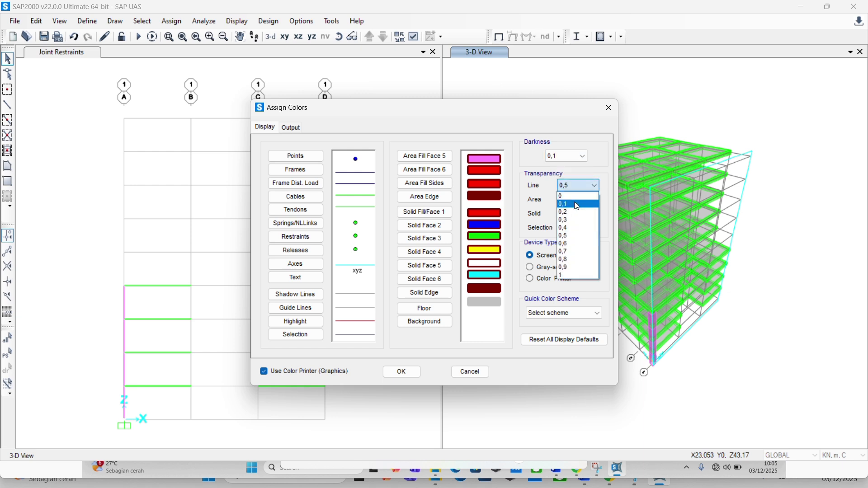
left_click(577, 204)
left_click(579, 199)
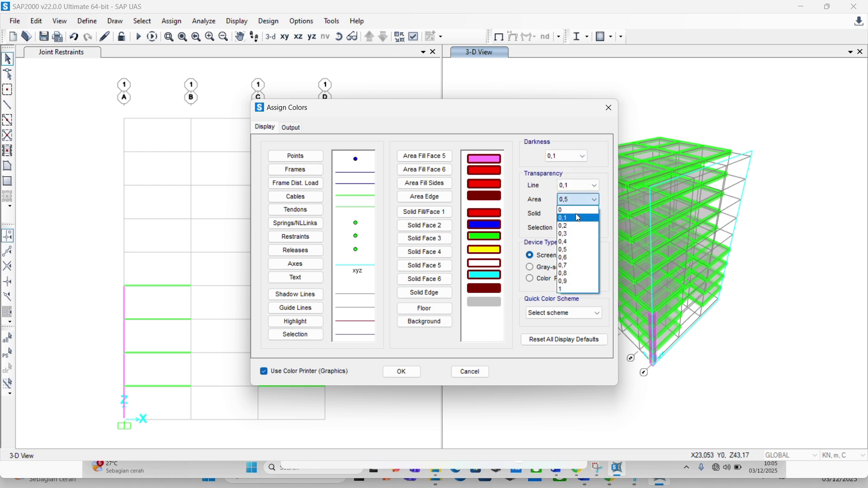
Set the area, solid and selection transparency to 0,1 in the display colors.
left_click(577, 218)
left_click(579, 213)
left_click(576, 232)
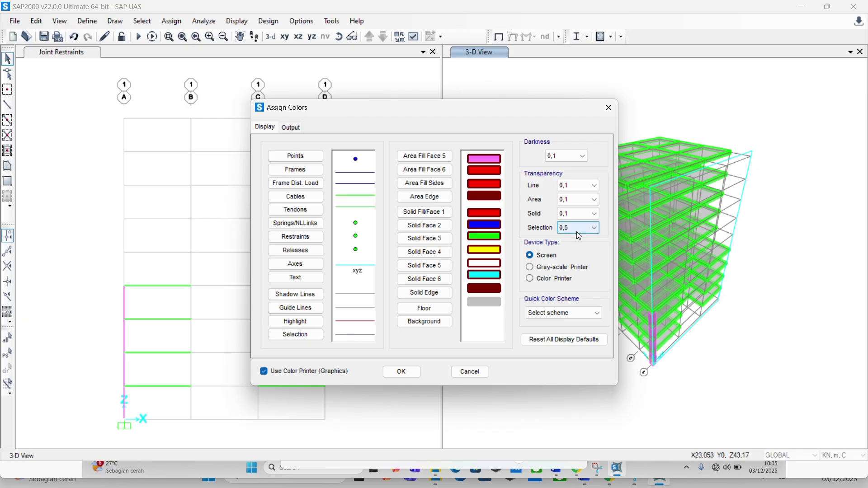
left_click(578, 228)
left_click(578, 246)
left_click(402, 372)
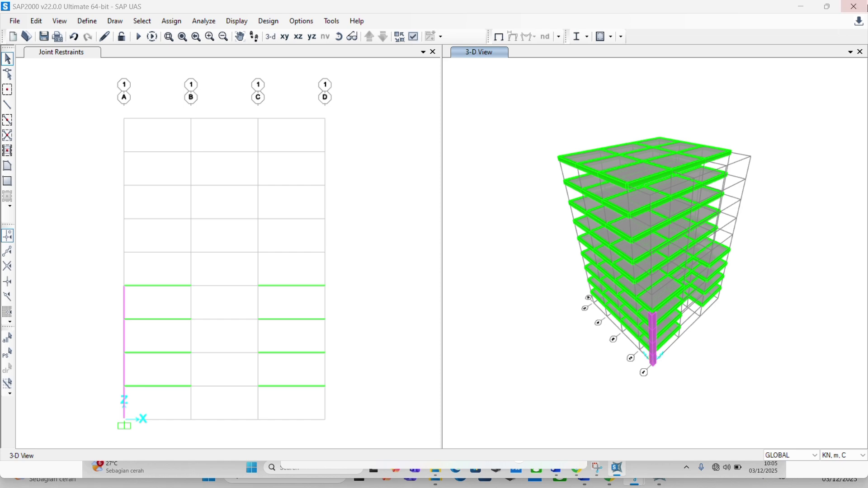
Turn on the display of joint restraints in the 3-D view.
left_click(833, 9)
left_click(417, 88)
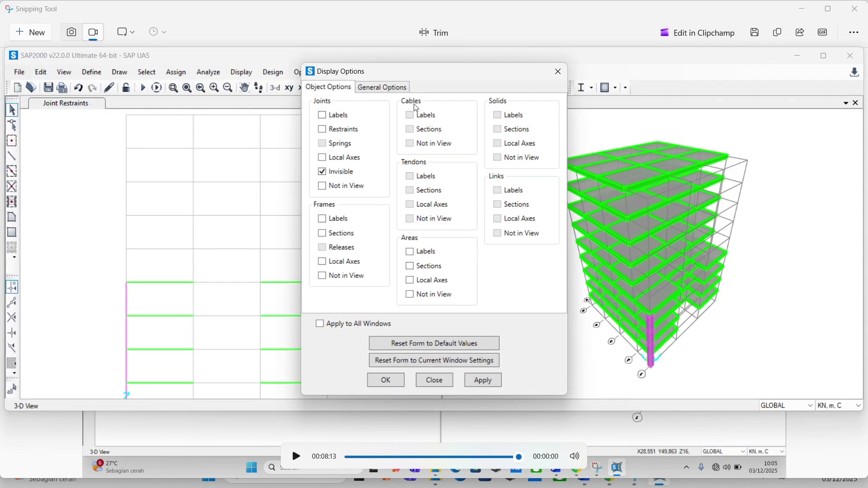
left_click(344, 131)
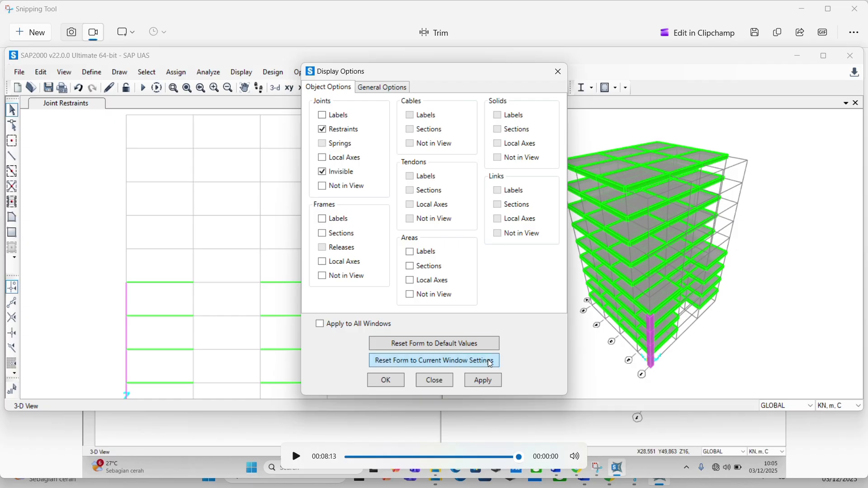
left_click(482, 381)
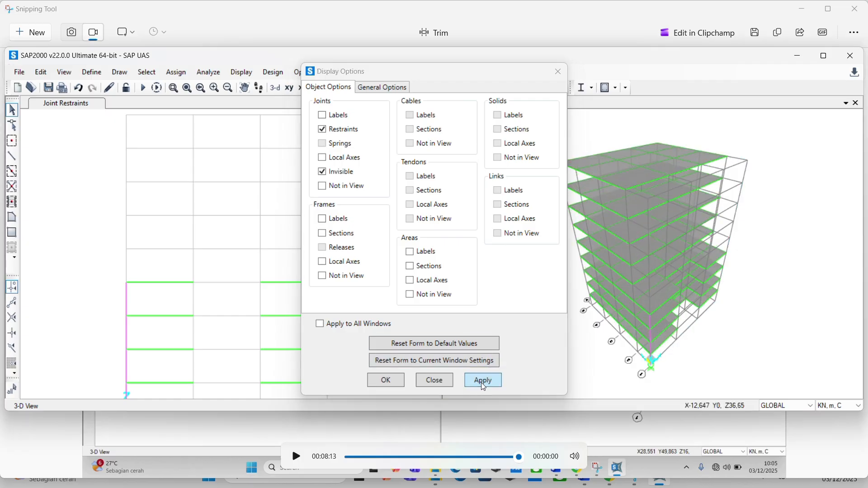
Switch the 3-D view back to the Extrude view type.
left_click(392, 88)
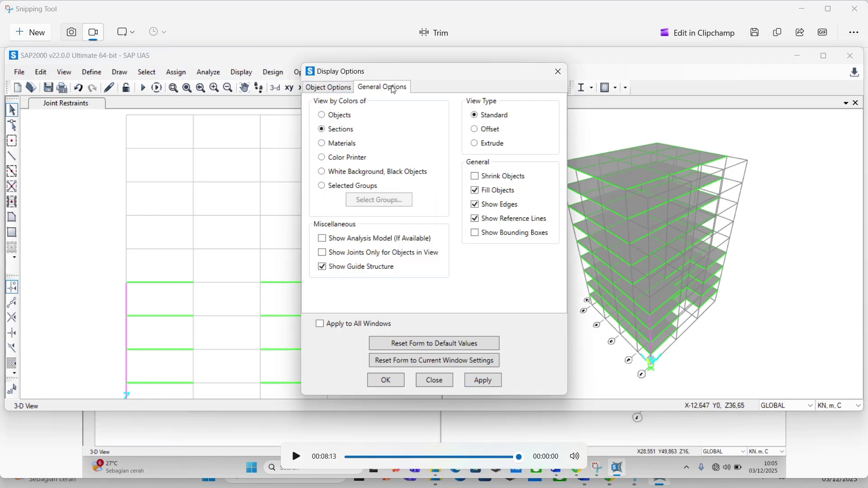
left_click(474, 143)
left_click(487, 381)
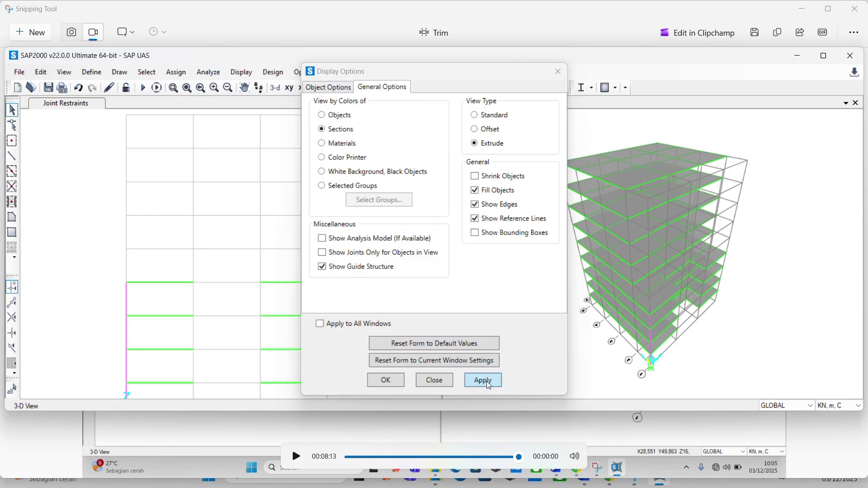
left_click(390, 388)
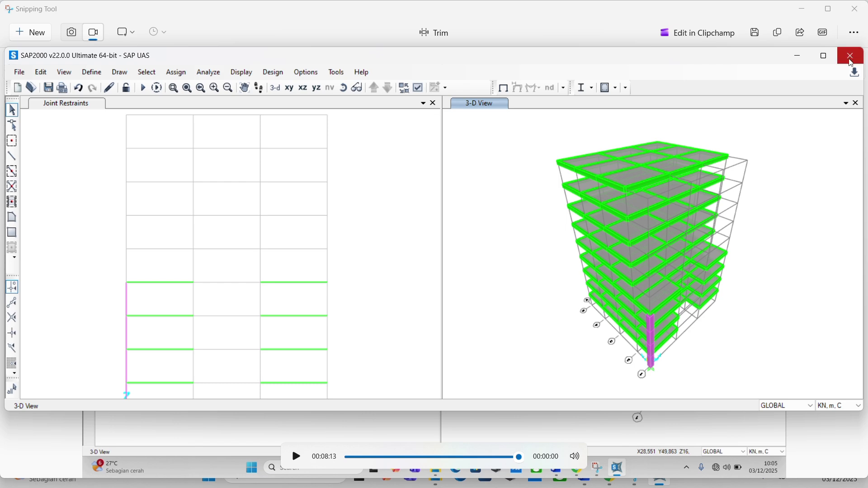
left_click(824, 56)
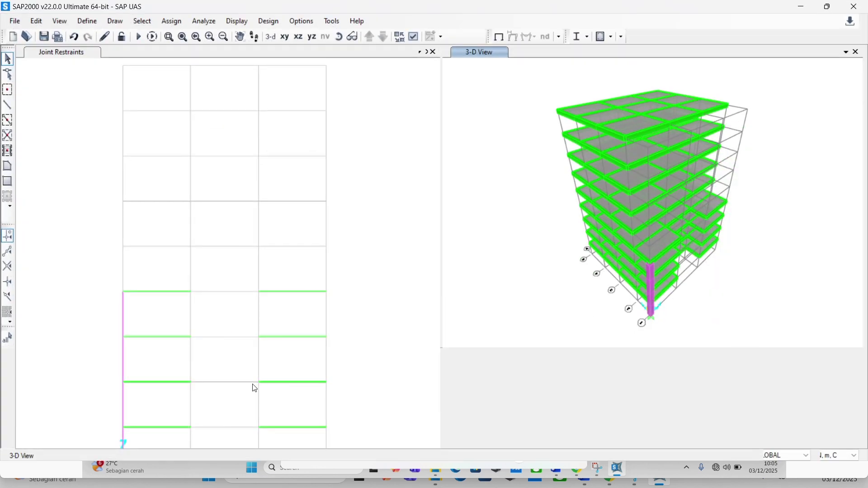
Try replicating the four-storey column on grid A linearly three times with dx 8 and dz 4, and undo the copies.
left_click(254, 389)
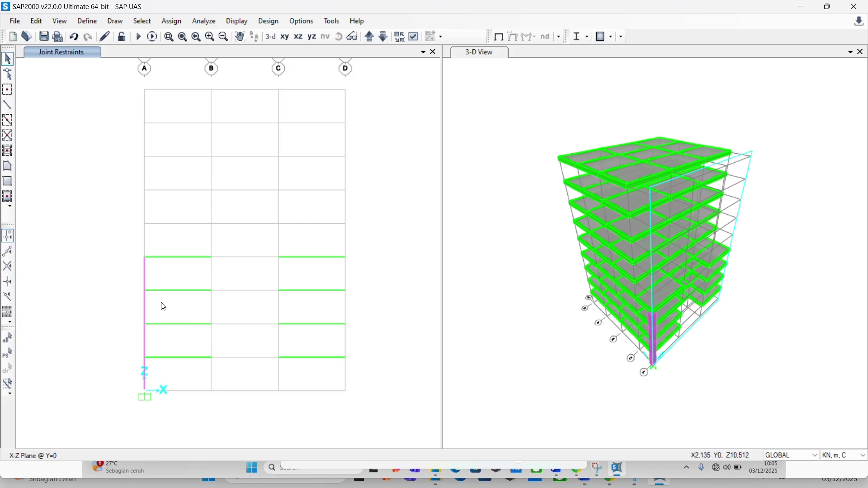
left_click_drag(134, 232, 159, 398)
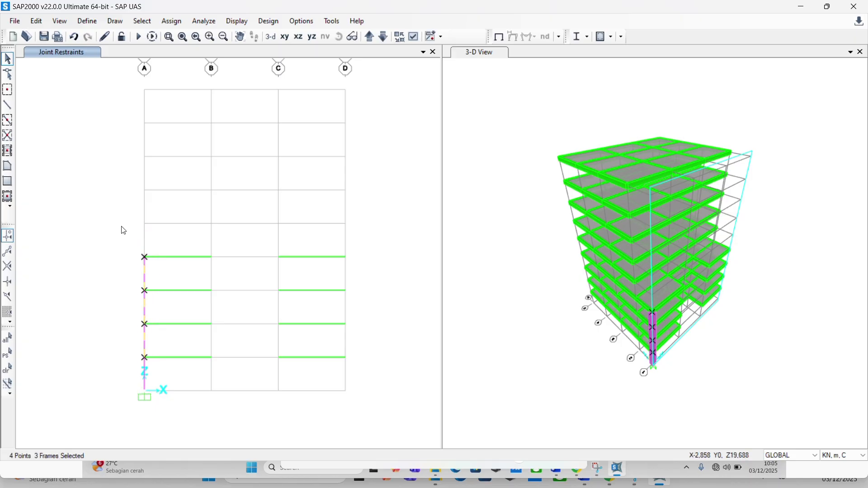
left_click_drag(121, 227, 162, 403)
left_click(36, 21)
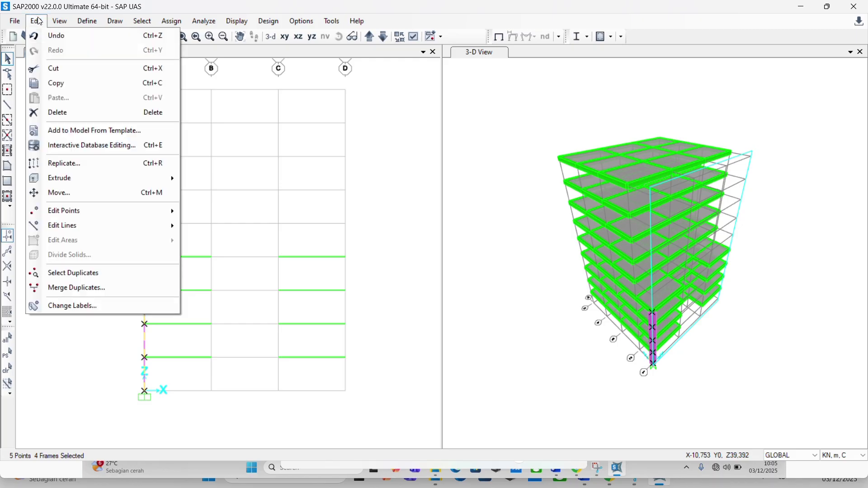
left_click(107, 164)
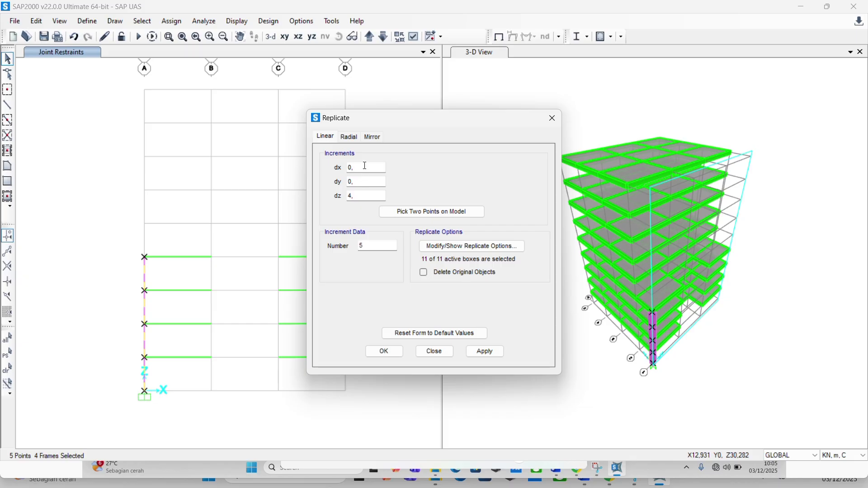
left_click_drag(360, 167, 345, 166)
type("8")
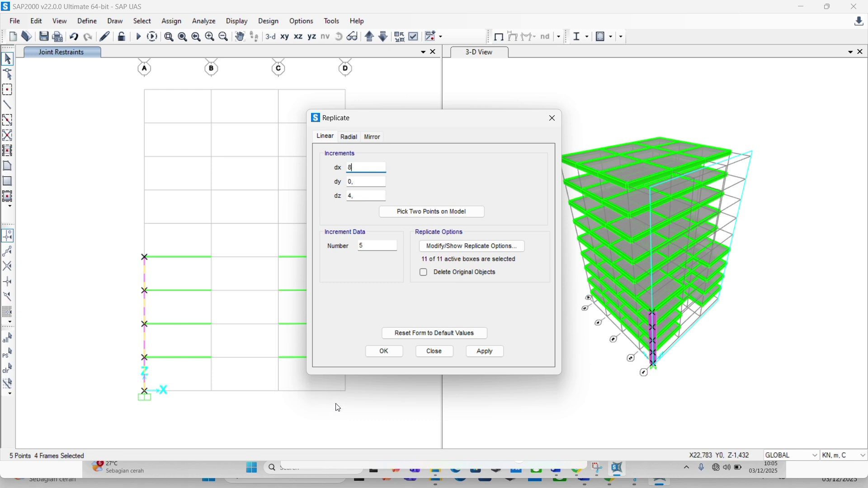
double_click(362, 246)
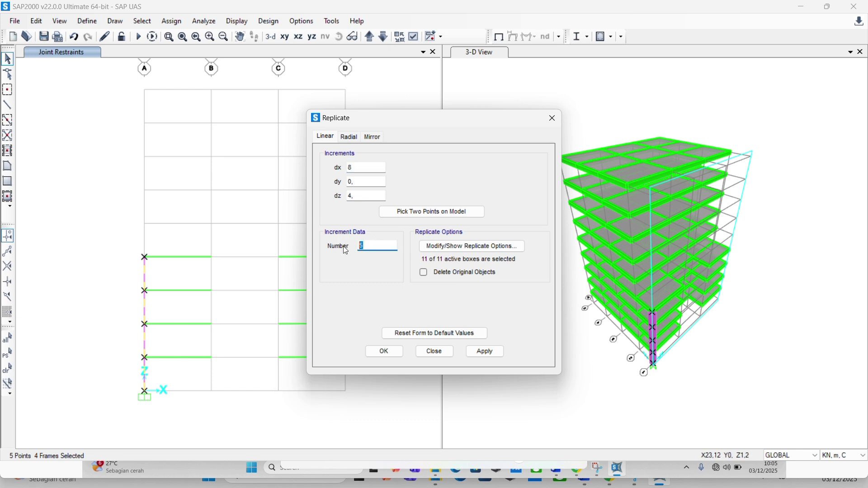
type("3")
left_click(485, 352)
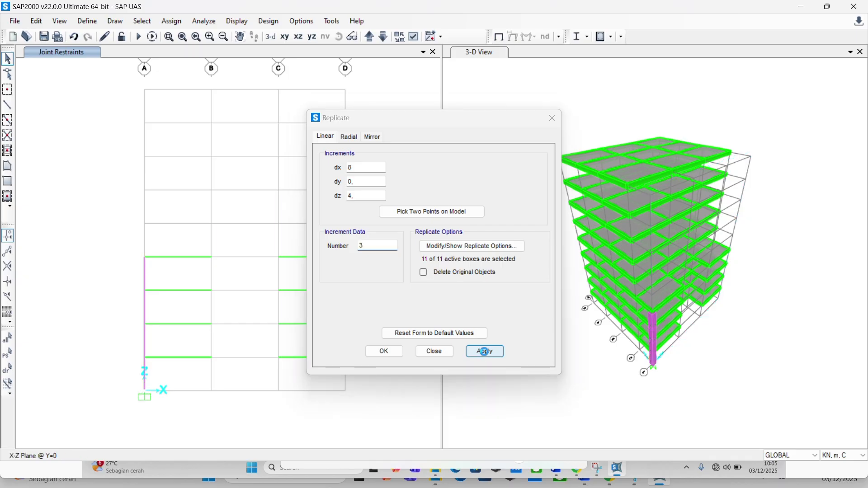
left_click(485, 352)
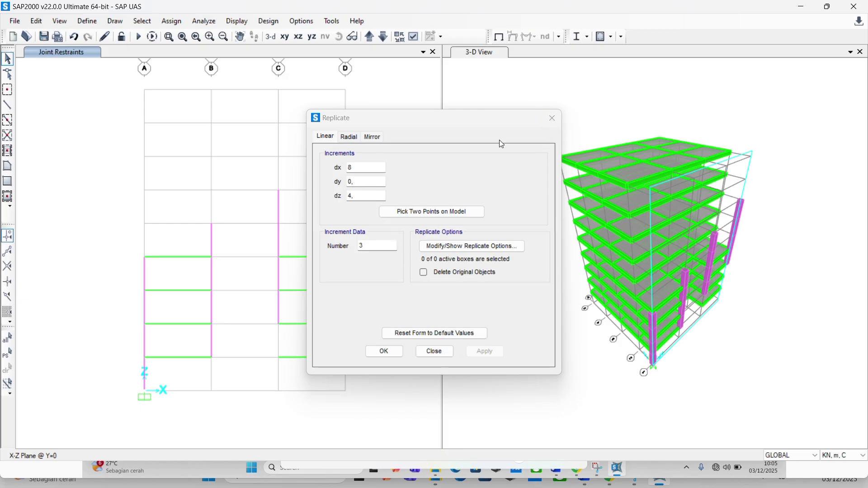
left_click(427, 354)
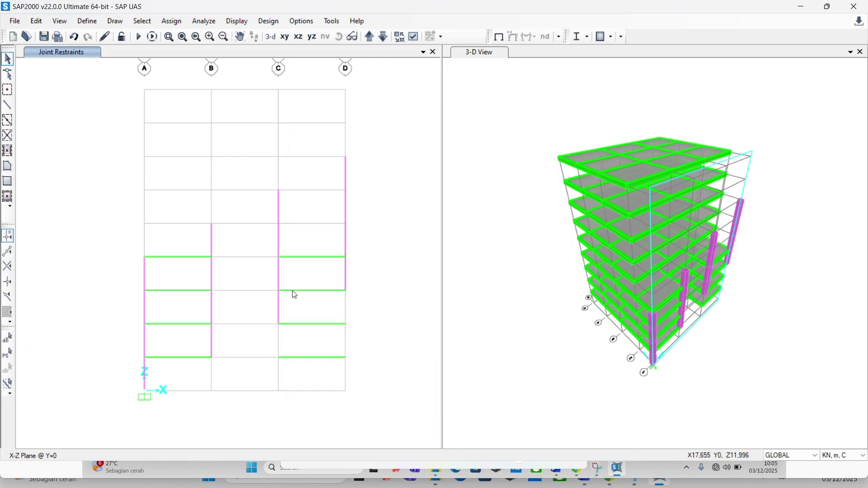
key("ctrl+z")
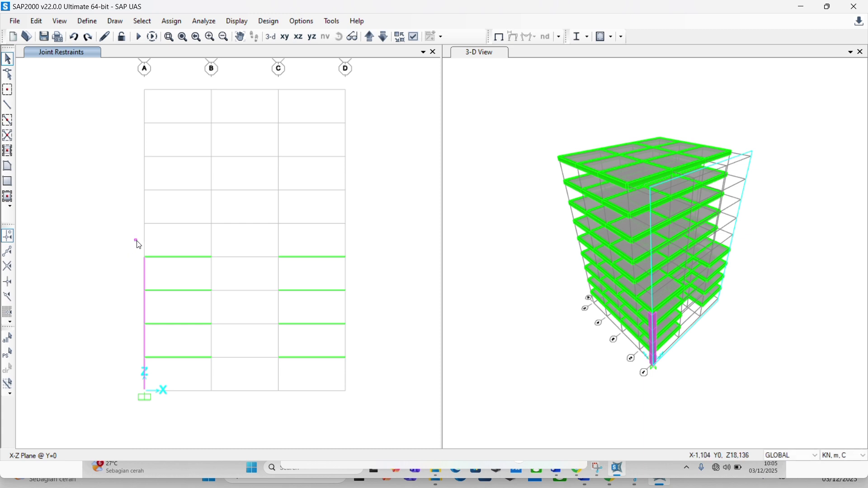
Replicate the four-storey column on grid A, including its base joint, linearly three times with dx 8 and dz 0.
left_click_drag(135, 239, 117, 369)
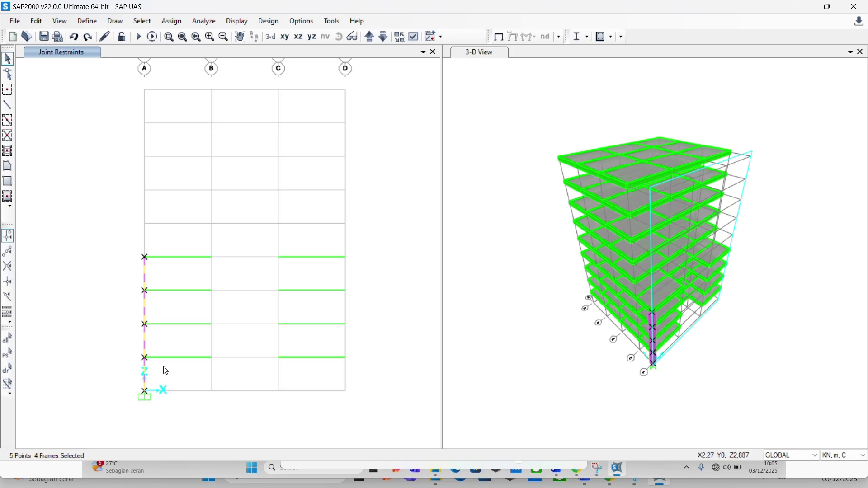
left_click(37, 21)
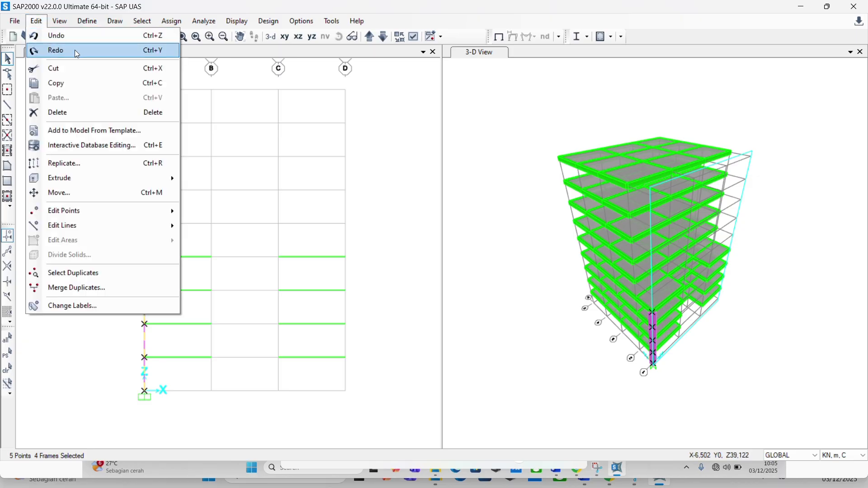
left_click(115, 163)
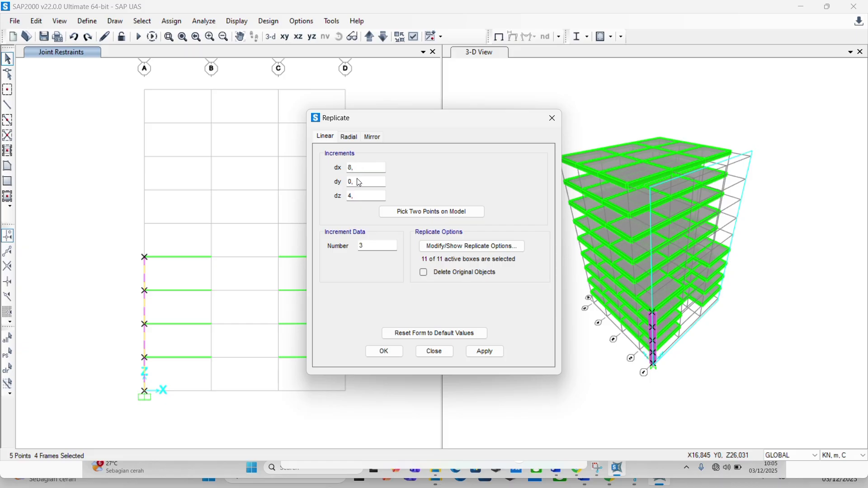
left_click_drag(369, 197, 342, 197)
type("0")
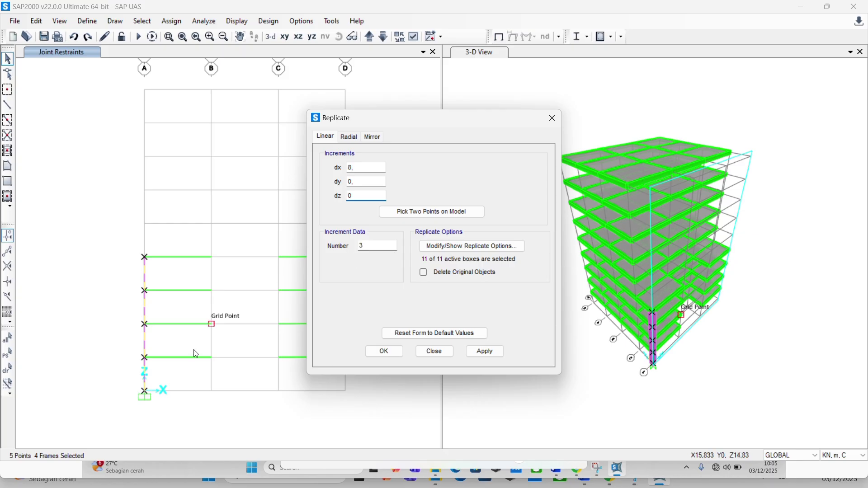
left_click(486, 351)
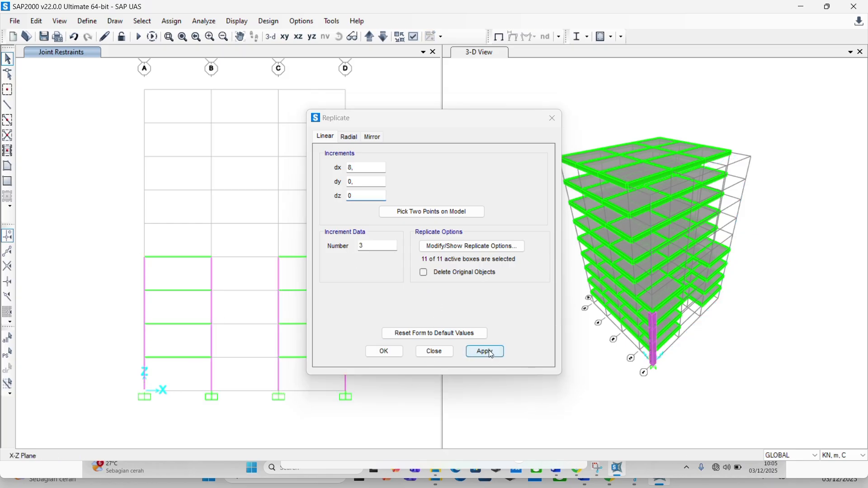
left_click(383, 352)
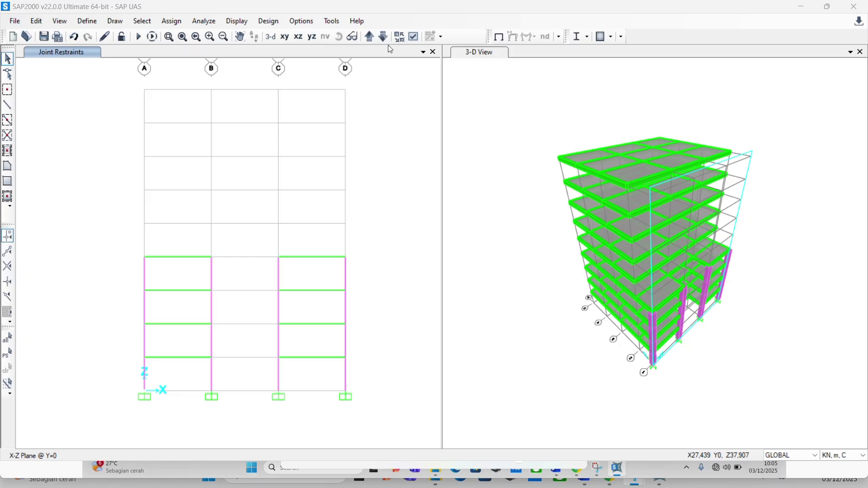
Change the elevation view to the X-Z plane at Y=4 and enlarge the grid 2 frame in it.
left_click(818, 6)
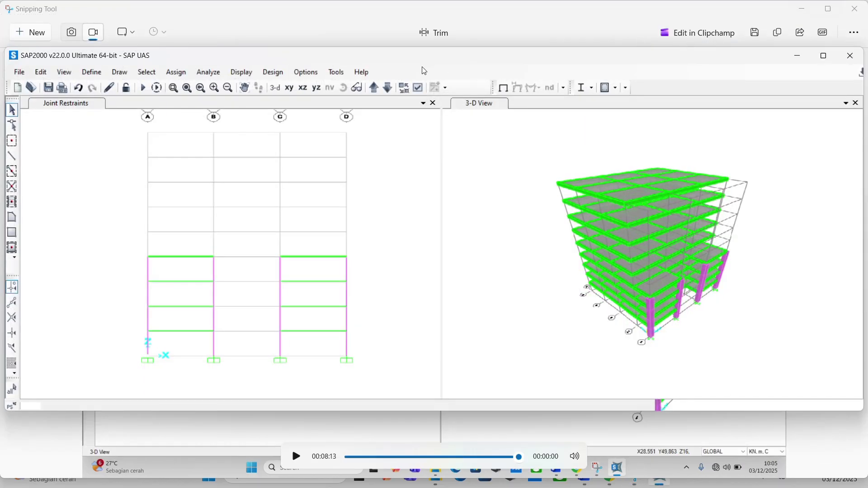
left_click(374, 86)
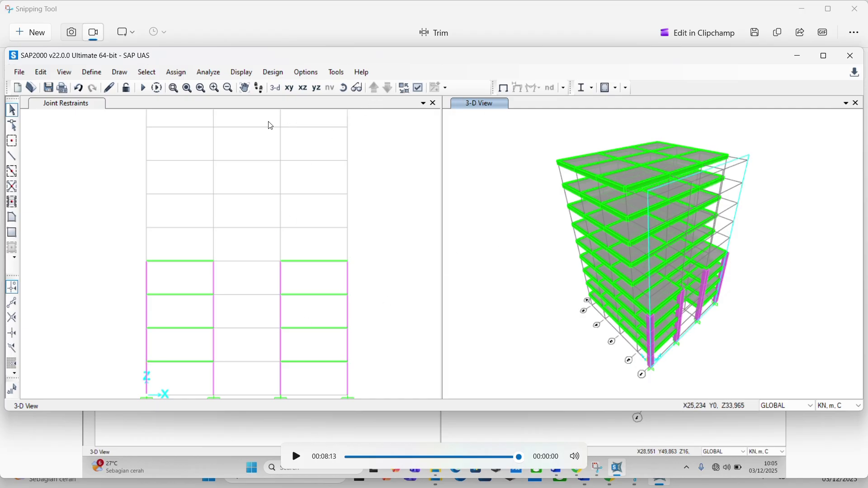
left_click(351, 105)
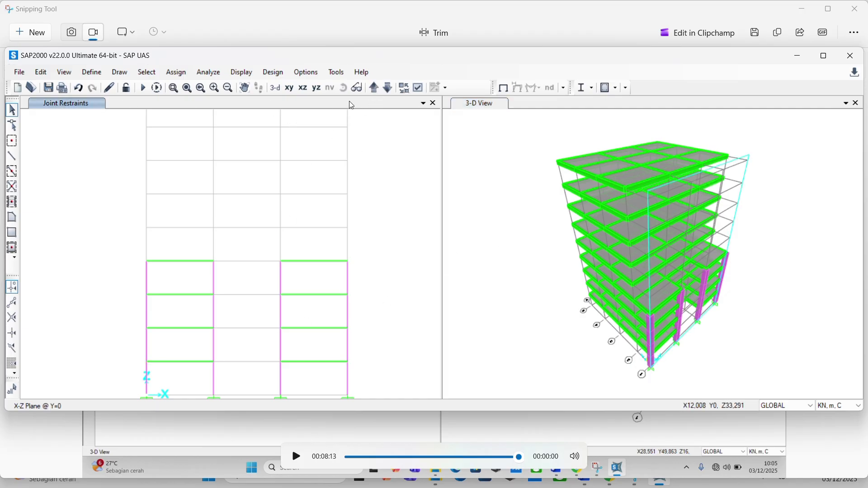
left_click(377, 92)
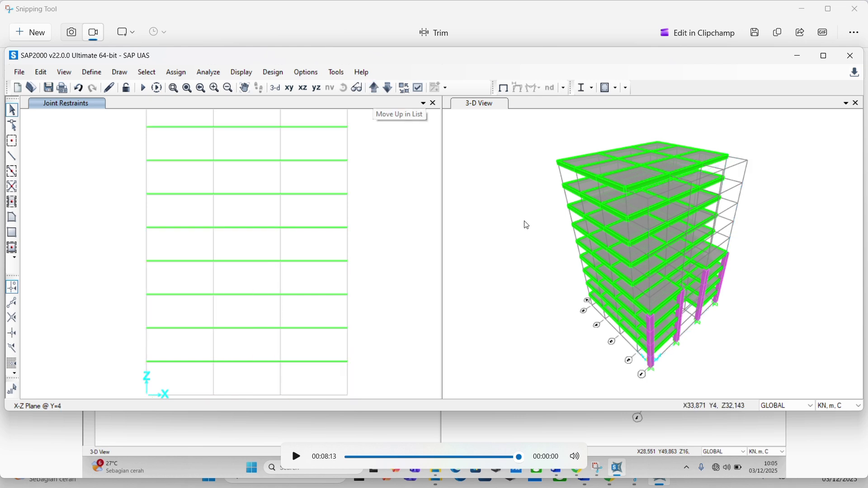
scroll(346, 325, "down", 3)
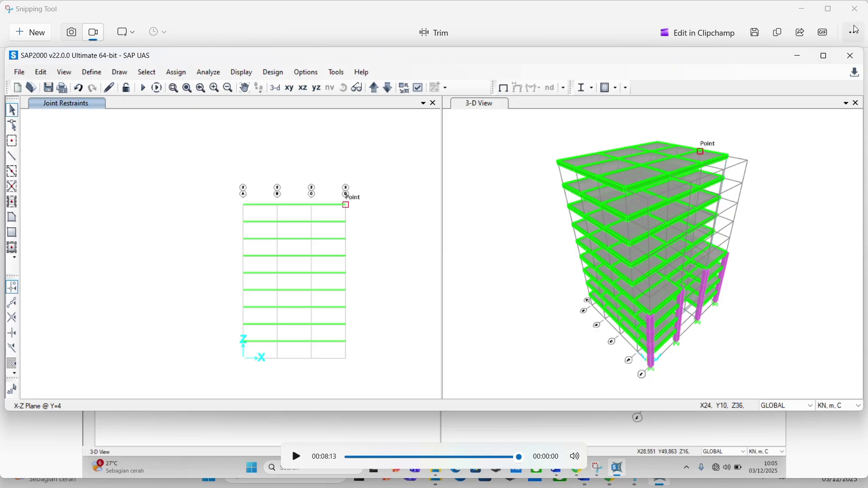
left_click(824, 58)
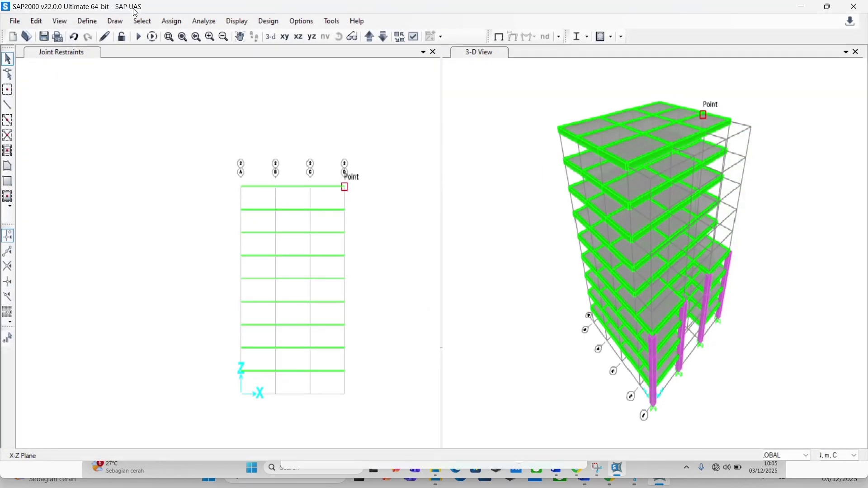
left_click(167, 38)
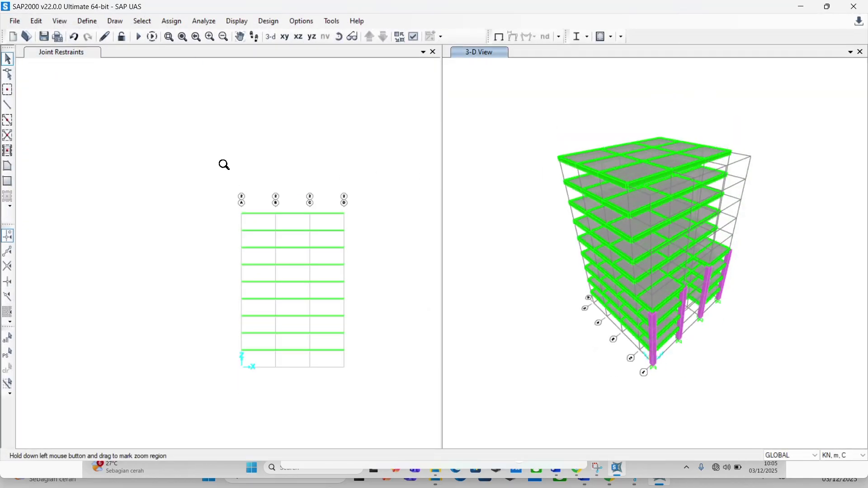
left_click_drag(219, 159, 366, 384)
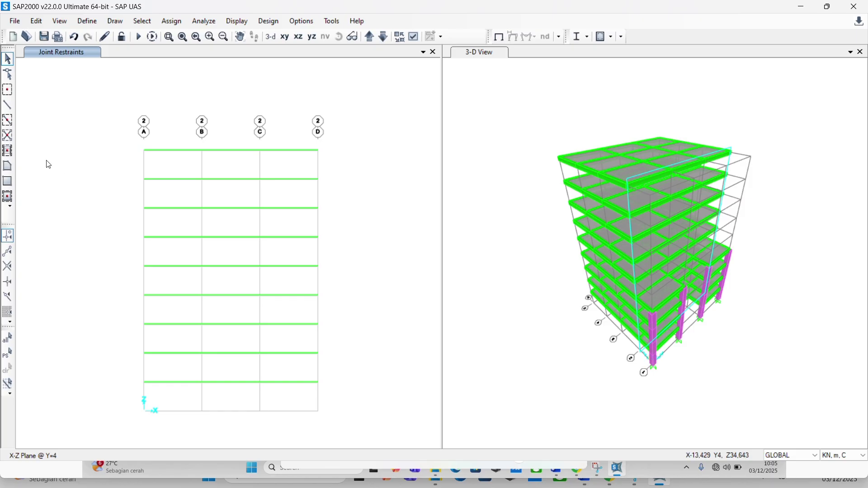
Draw ground-storey K1 90/90 columns on grids A, B, C and D in the grid 2 elevation, from the base to the first floor.
left_click(4, 107)
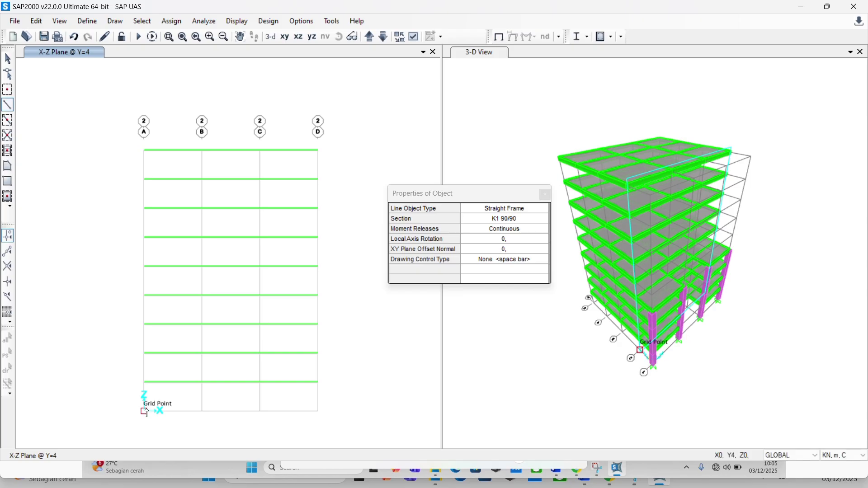
left_click(145, 412)
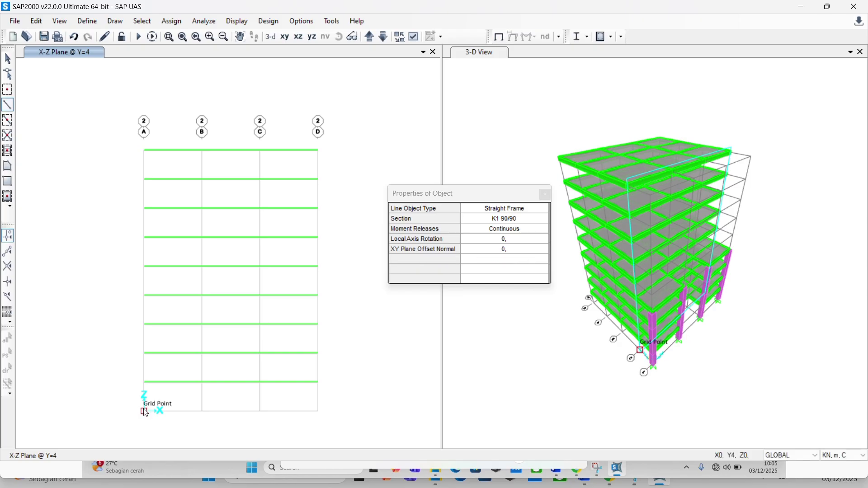
left_click(144, 382)
right_click(190, 409)
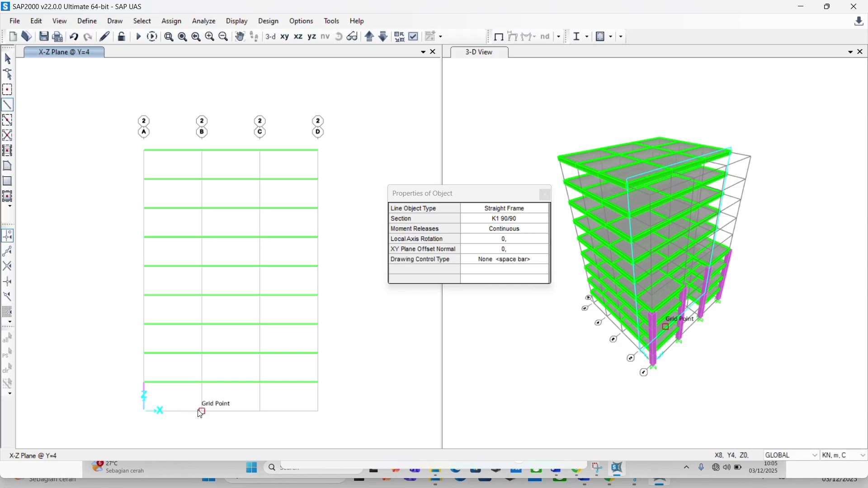
left_click(201, 411)
left_click(202, 384)
right_click(229, 407)
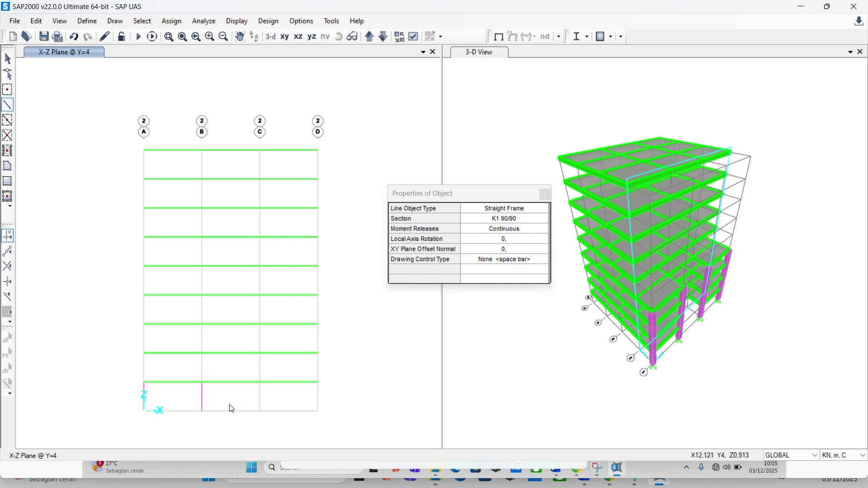
left_click(260, 383)
right_click(289, 407)
left_click(319, 411)
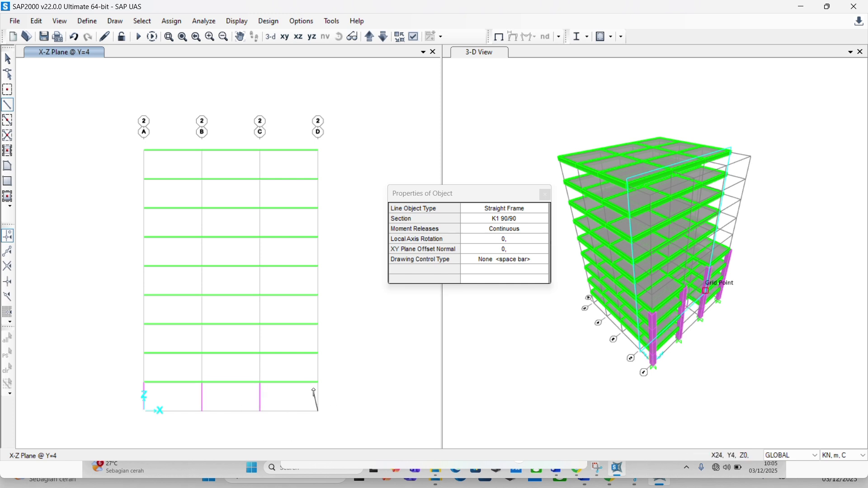
left_click(318, 384)
right_click(292, 406)
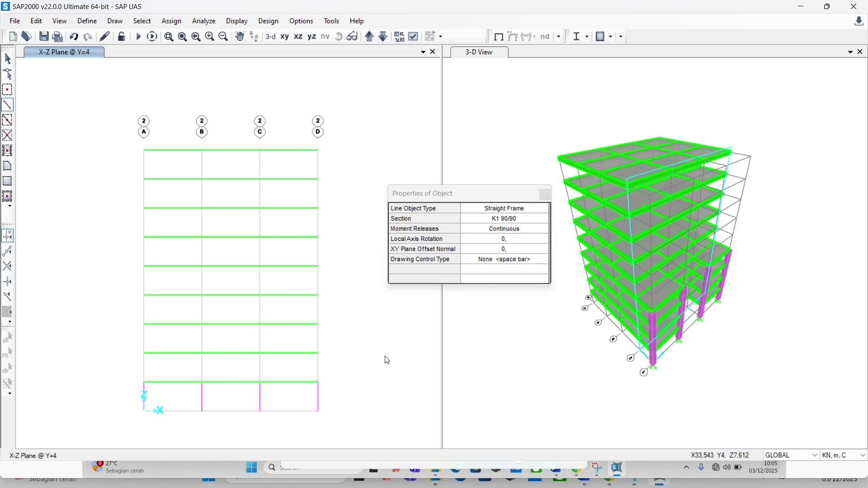
left_click(346, 415)
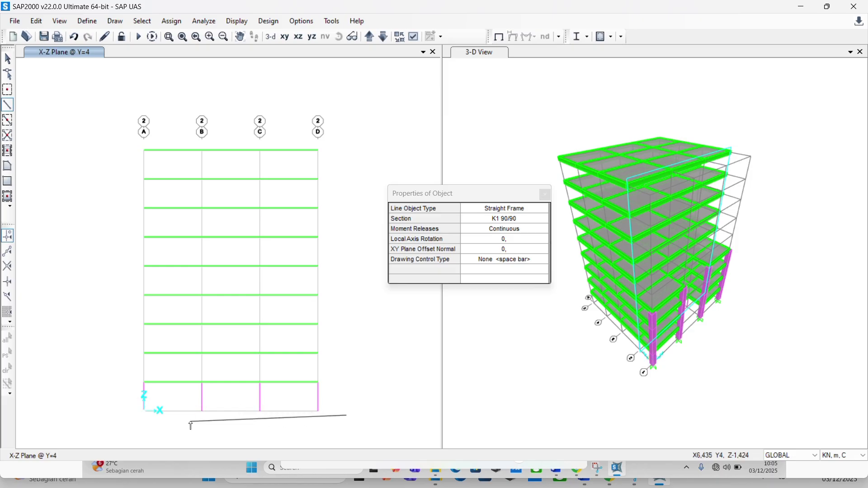
key("Escape")
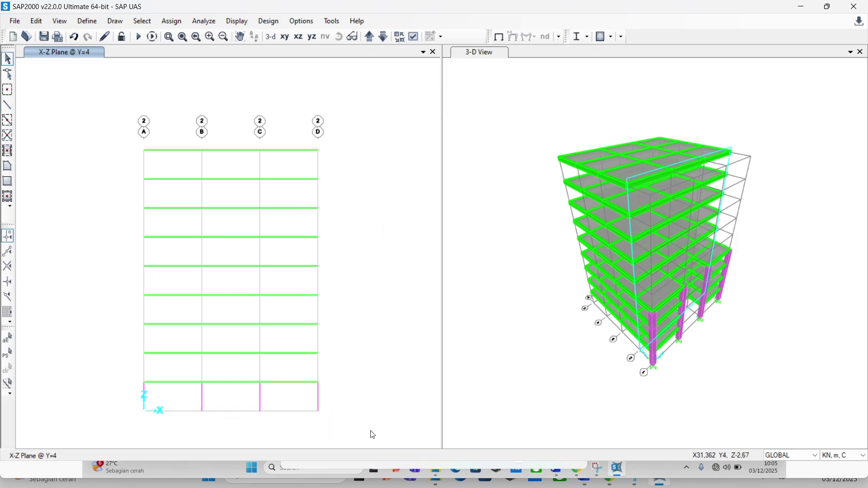
Replicate the four ground-storey columns of grid 2 linearly eight times with dx 0, dy 0 and dz 4.
left_click_drag(372, 425, 116, 406)
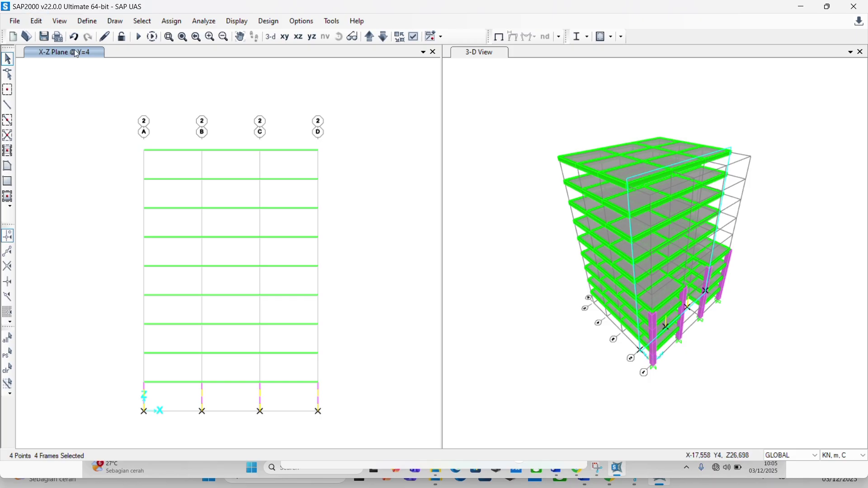
left_click(36, 22)
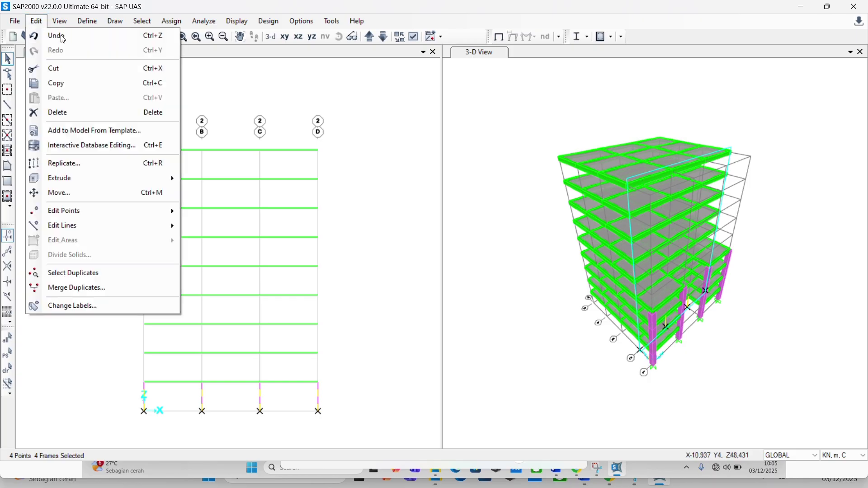
left_click(119, 165)
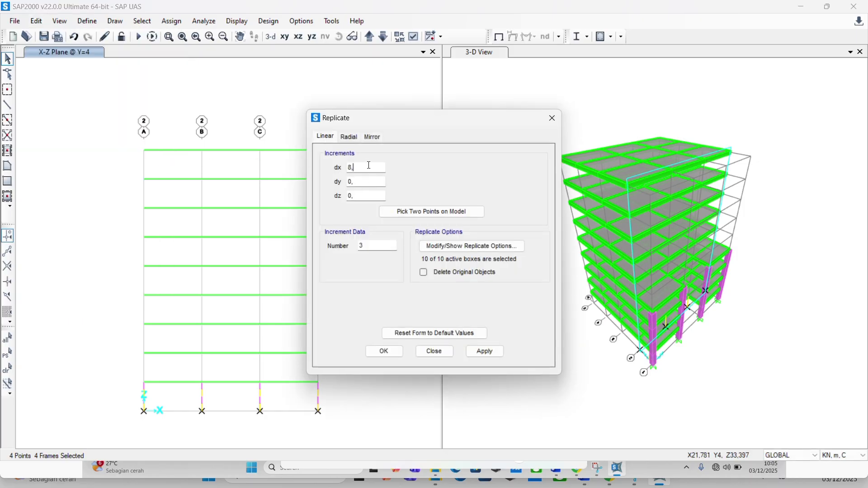
left_click_drag(369, 166, 346, 167)
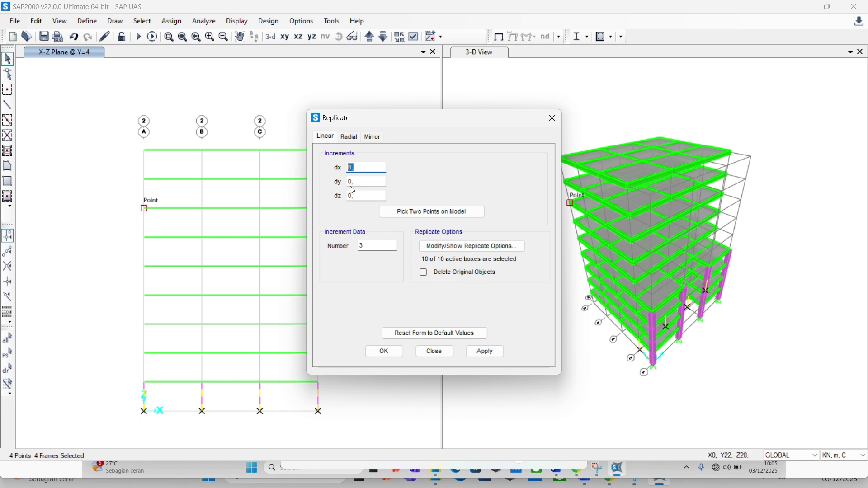
type("0")
key("Tab")
key("Tab")
type("4")
key("Tab")
type("8")
left_click(485, 351)
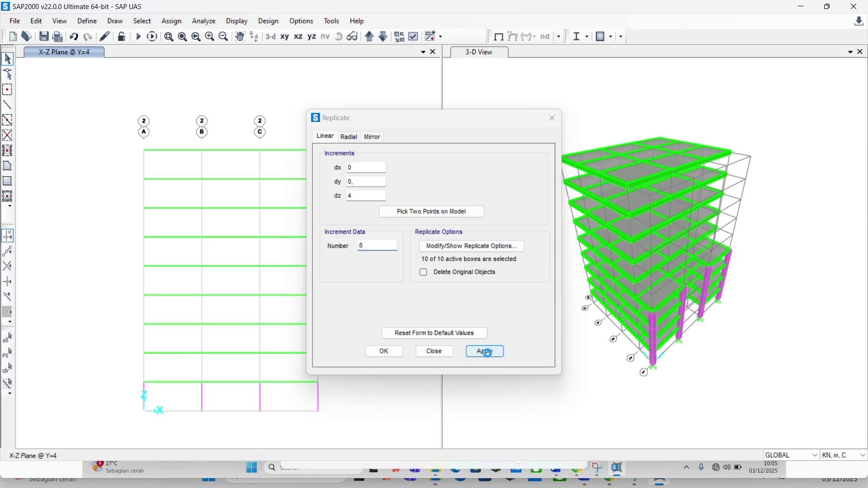
left_click(489, 356)
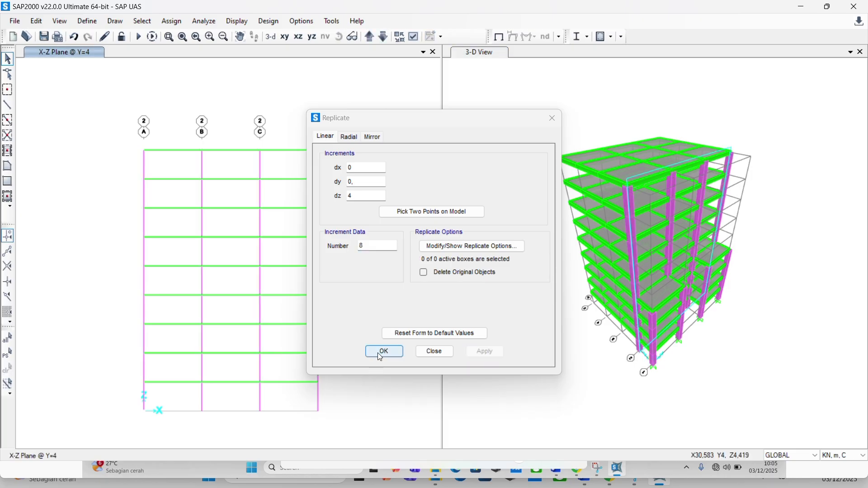
left_click(383, 352)
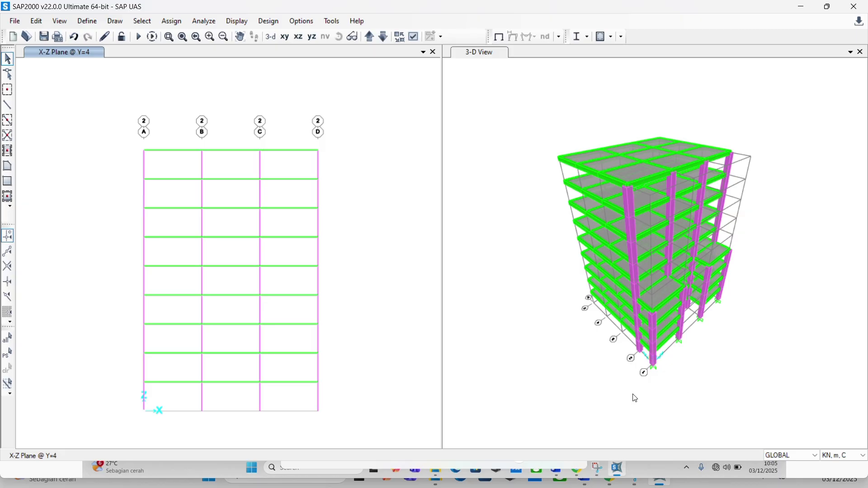
Assign fixed restraints to the four base joints of the grid 2 columns.
left_click_drag(121, 400, 351, 425)
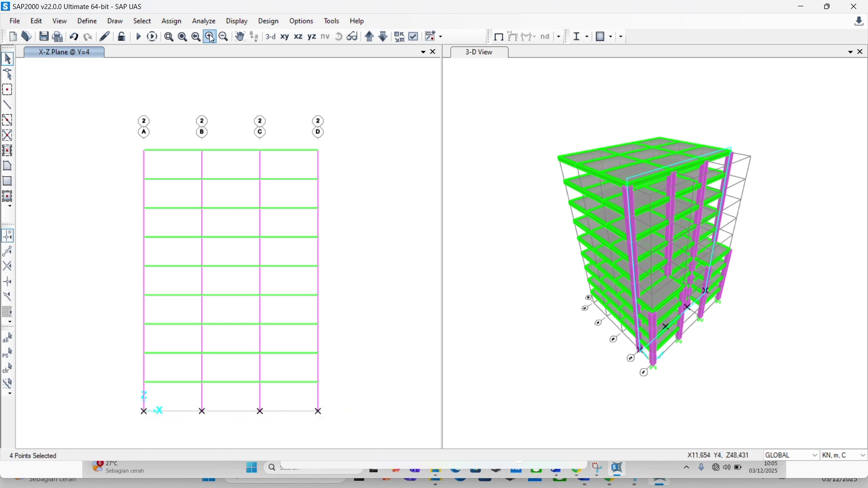
left_click(174, 24)
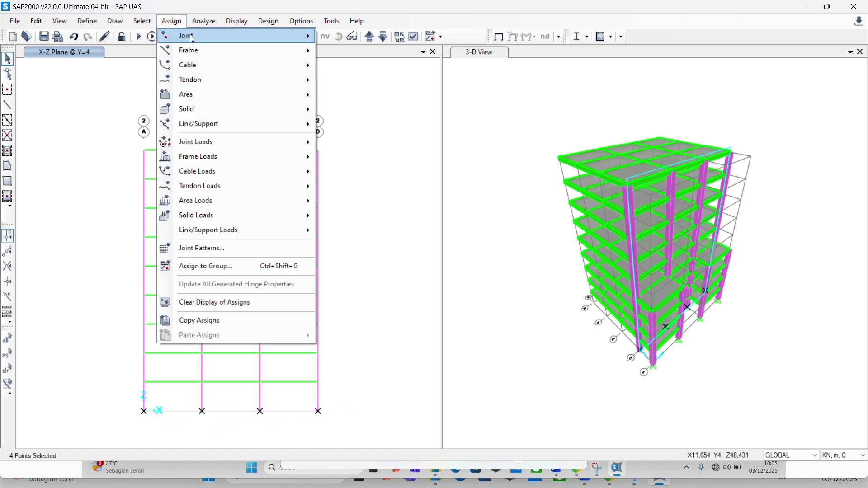
mouse_move(181, 35)
left_click(357, 37)
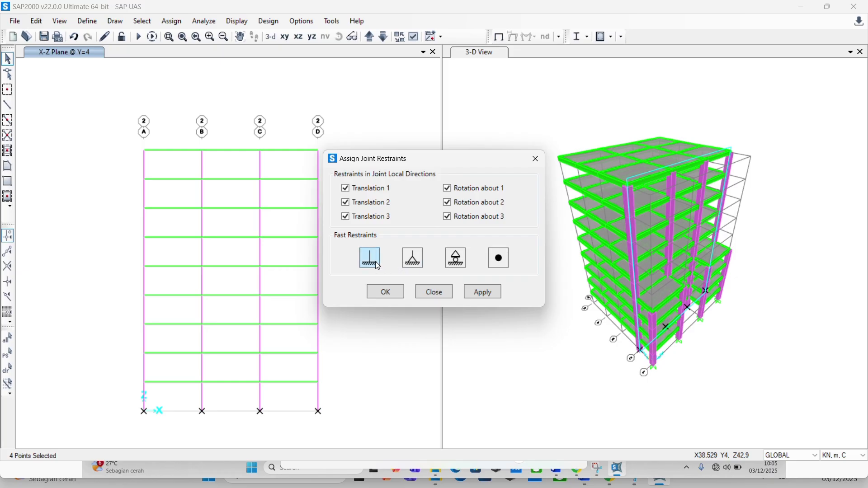
left_click(482, 294)
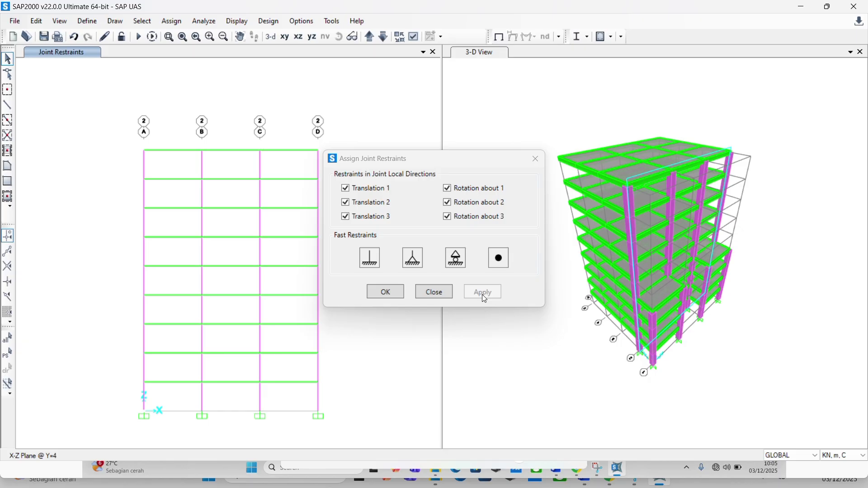
left_click(394, 292)
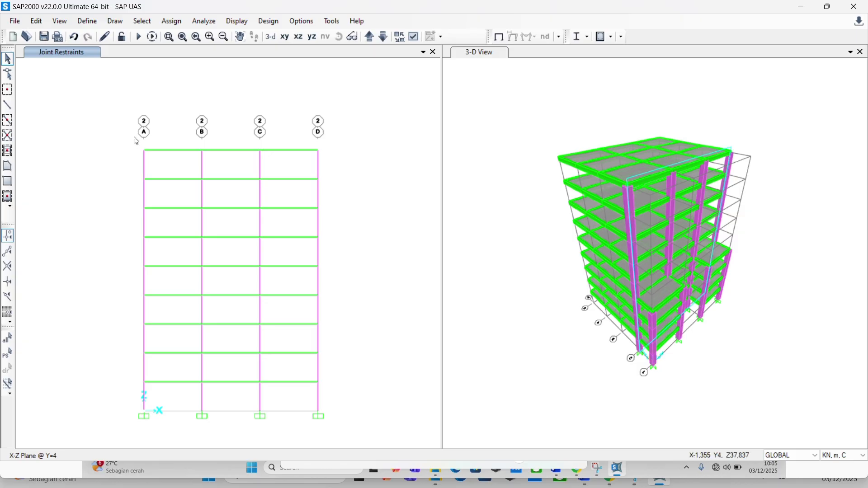
Replicate the full-height columns on grids A to D, including their joints, linearly three times with dx 0, dy 6 and dz 0.
left_click_drag(131, 137, 162, 443)
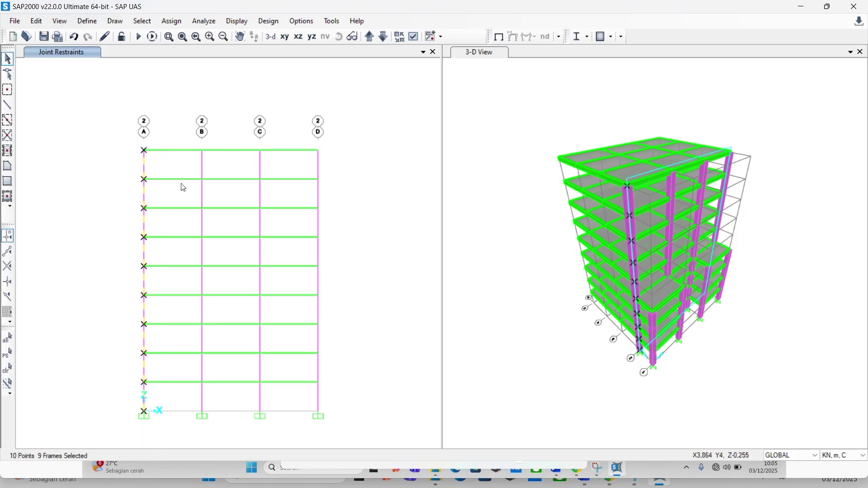
left_click_drag(185, 146, 213, 436)
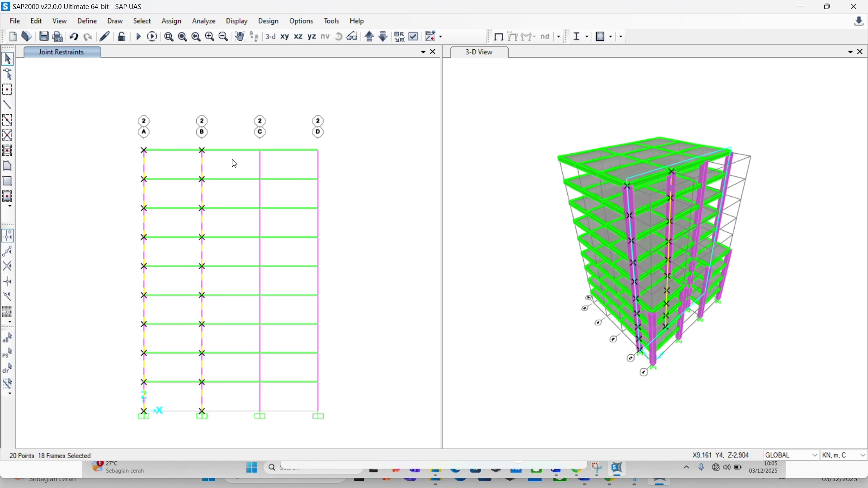
left_click_drag(246, 140, 268, 437)
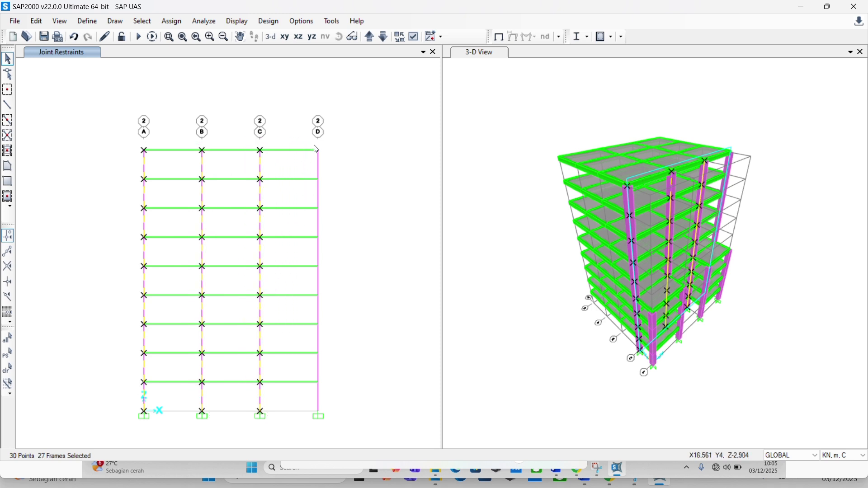
left_click_drag(303, 138, 334, 430)
left_click(36, 20)
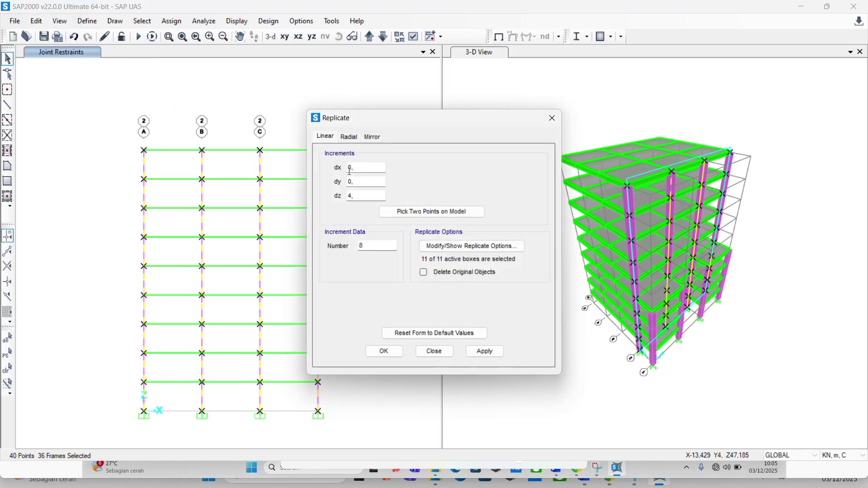
left_click_drag(361, 181, 338, 195)
type("6")
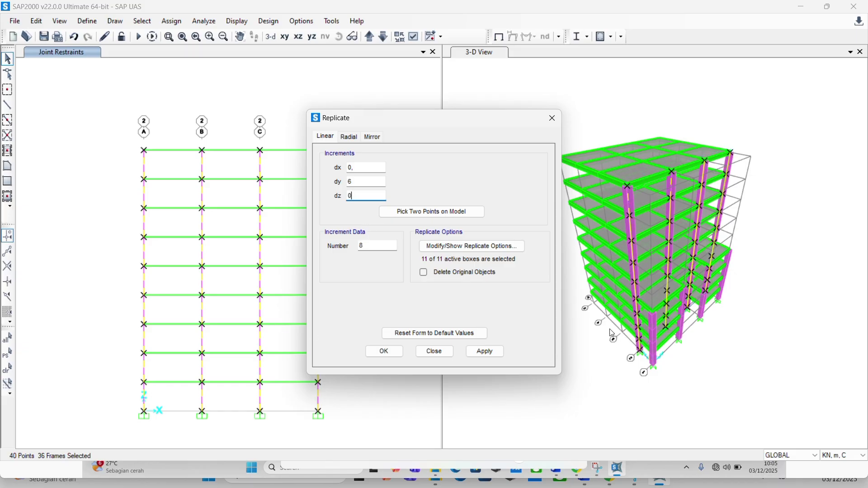
left_click_drag(367, 246, 344, 250)
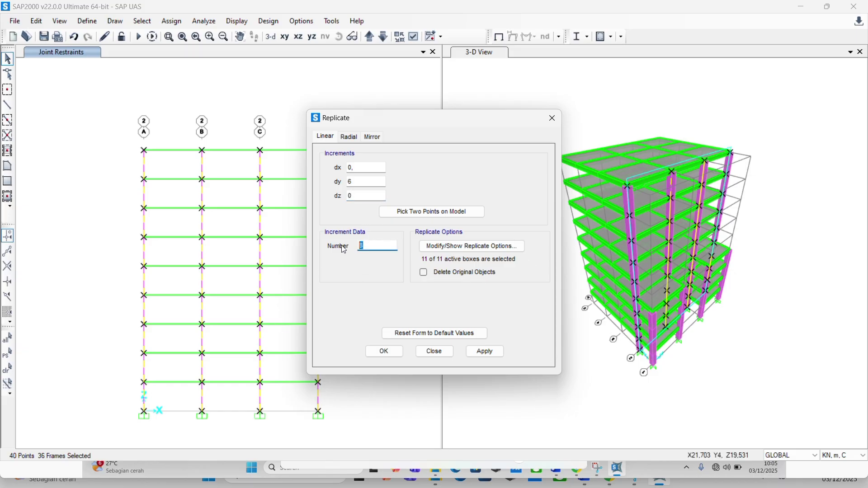
type("3")
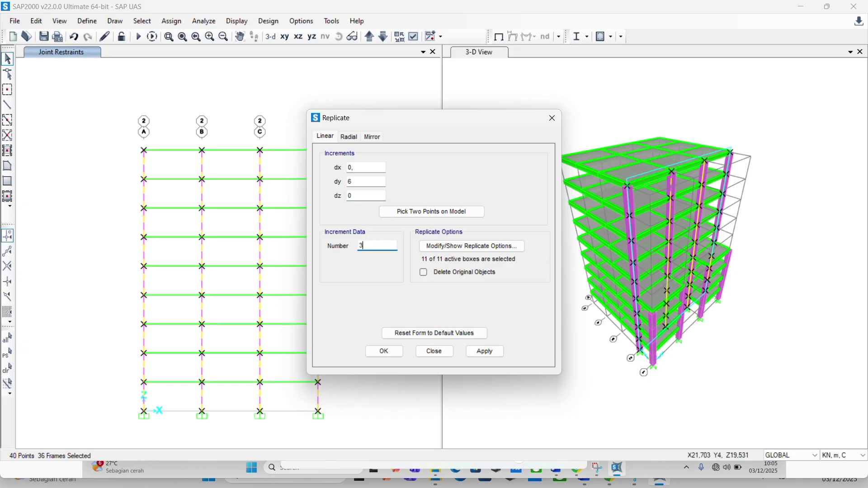
left_click(497, 356)
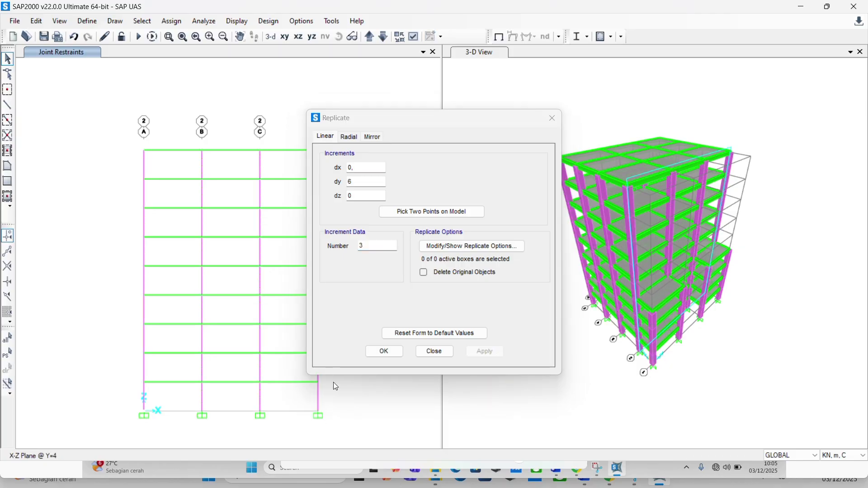
left_click(385, 352)
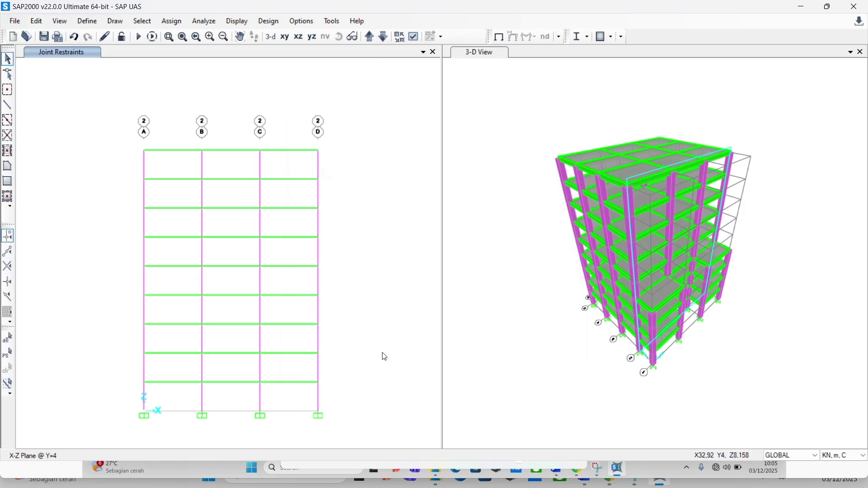
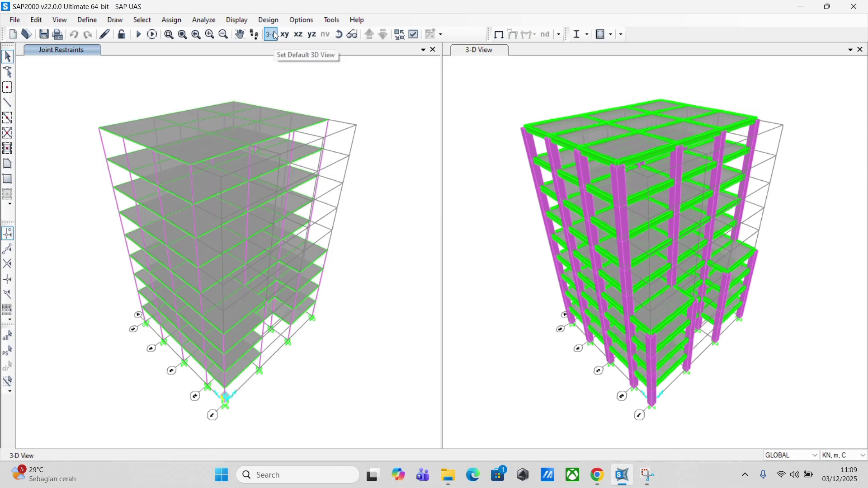
Select all slab areas of the building that have the Pelat 23 area section.
left_click(285, 35)
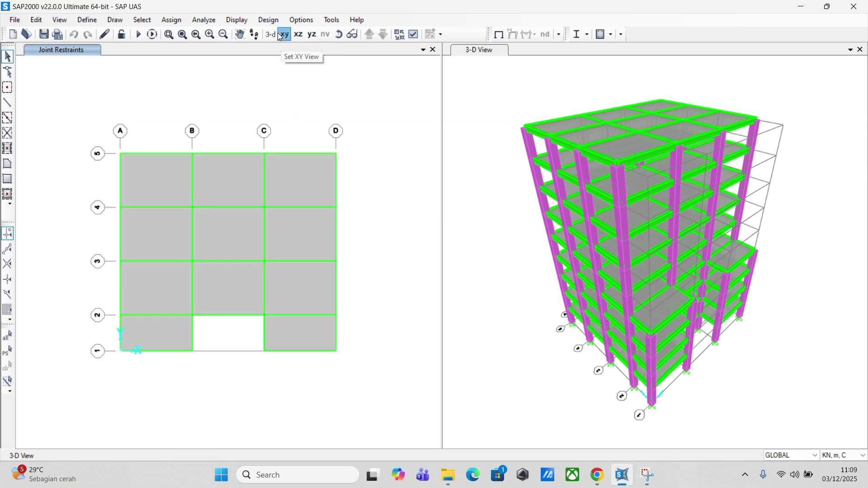
left_click(275, 34)
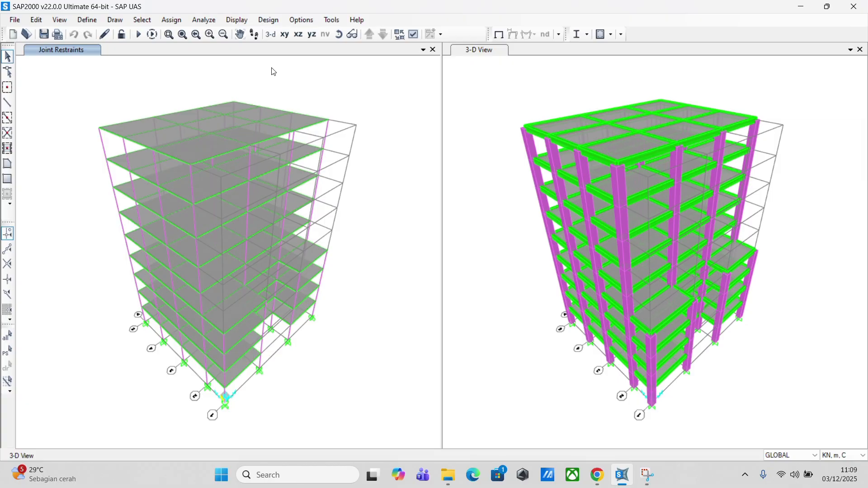
left_click(143, 20)
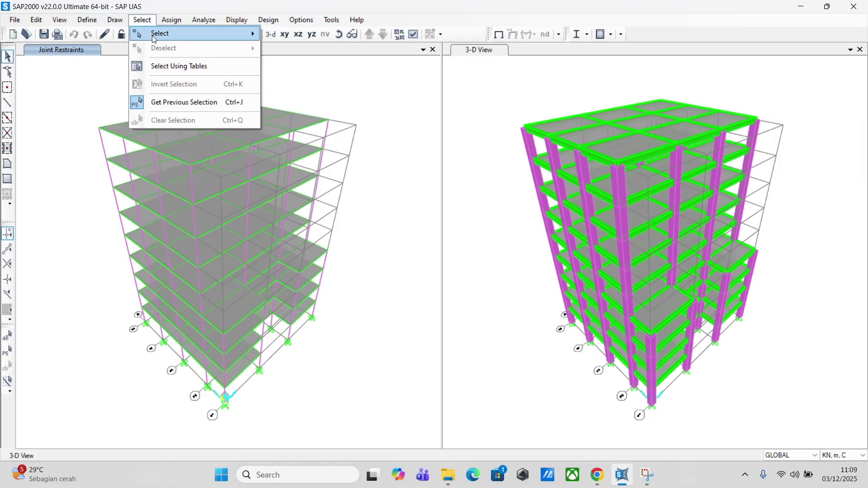
mouse_move(157, 39)
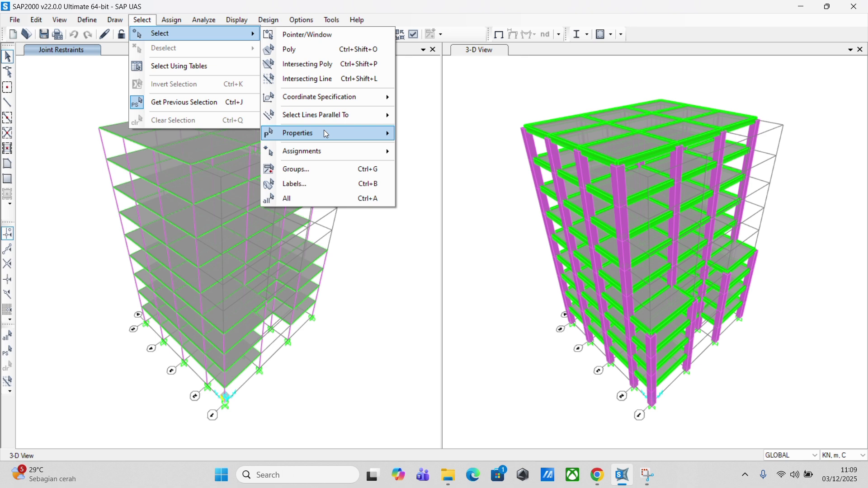
mouse_move(327, 134)
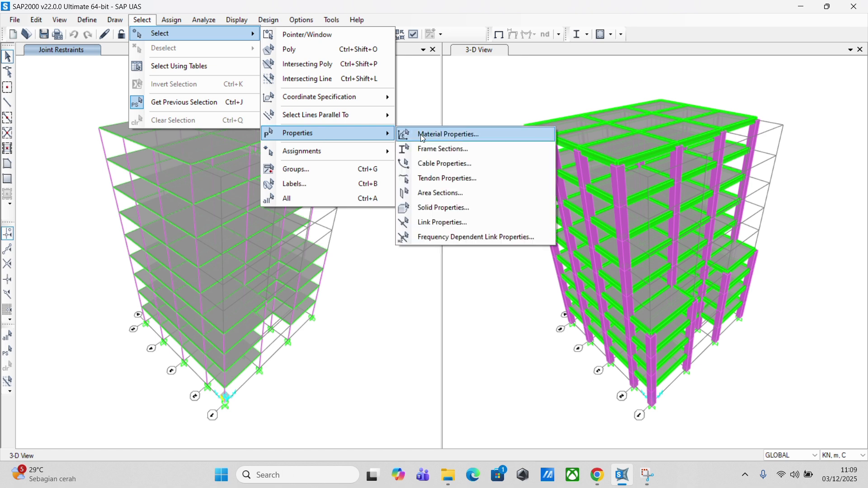
left_click(456, 193)
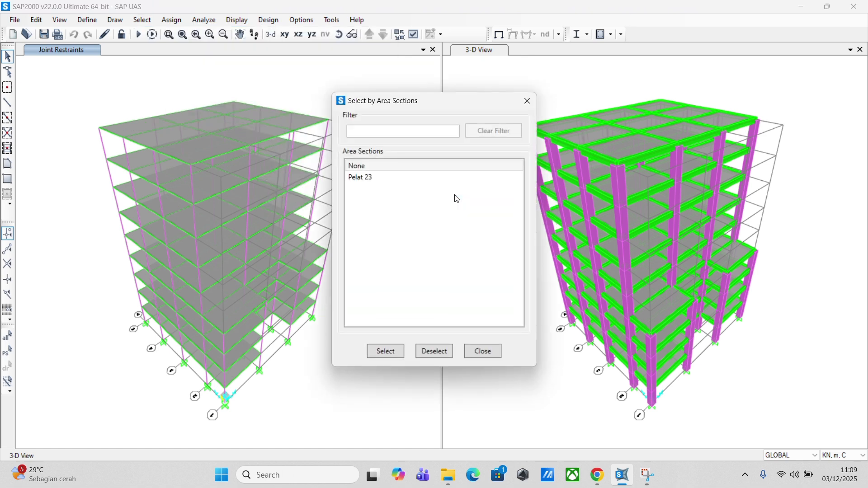
left_click(364, 177)
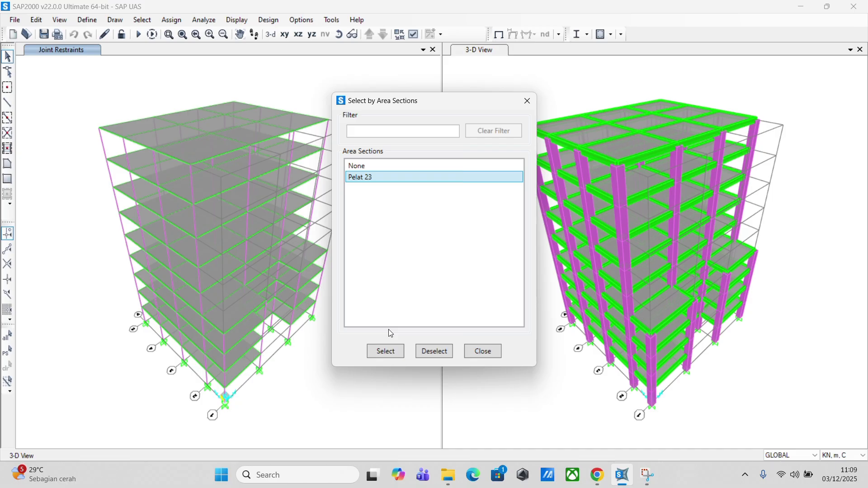
left_click(385, 352)
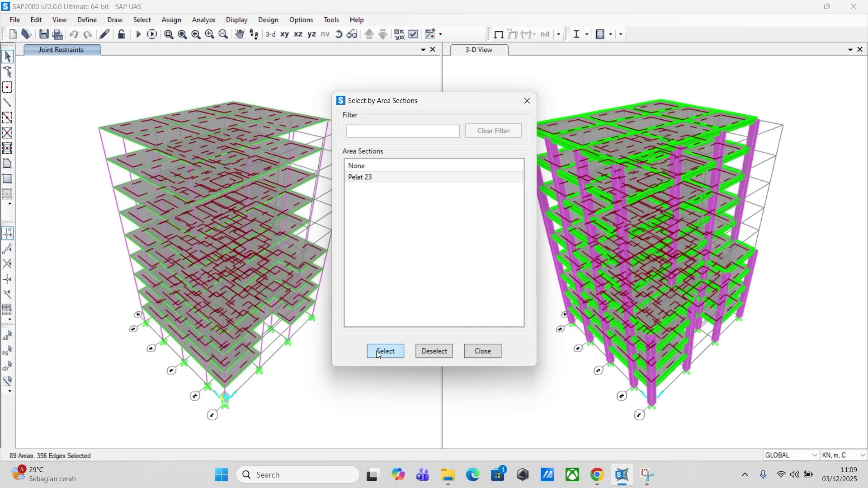
left_click(486, 353)
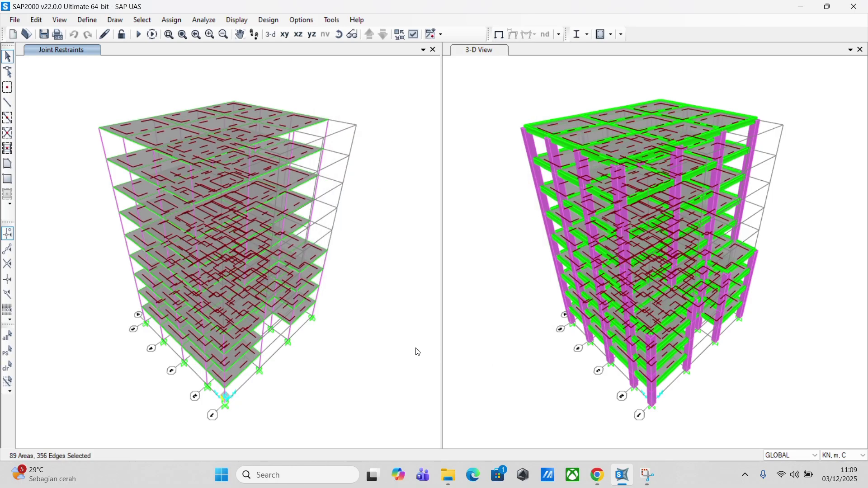
Assign the selected slabs a uniform shell load of 1,5 kN/m² in the gravity direction under the SUPER DEAD load pattern, replacing existing loads.
left_click(172, 20)
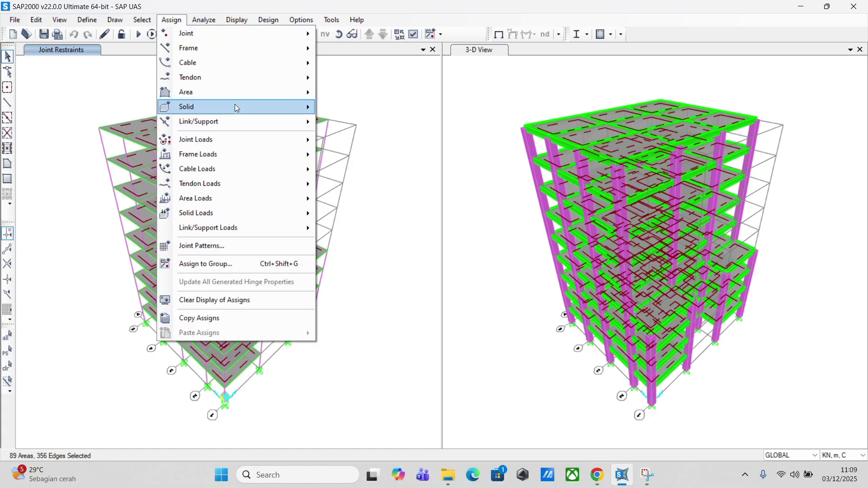
mouse_move(234, 198)
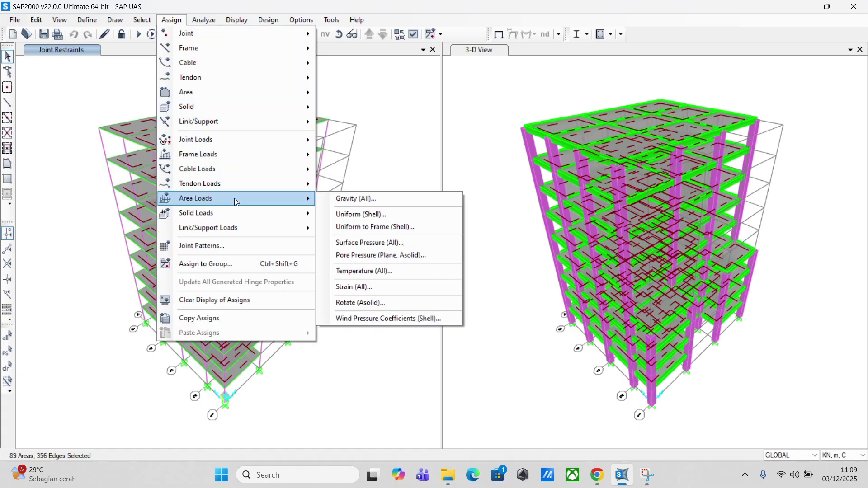
left_click(366, 217)
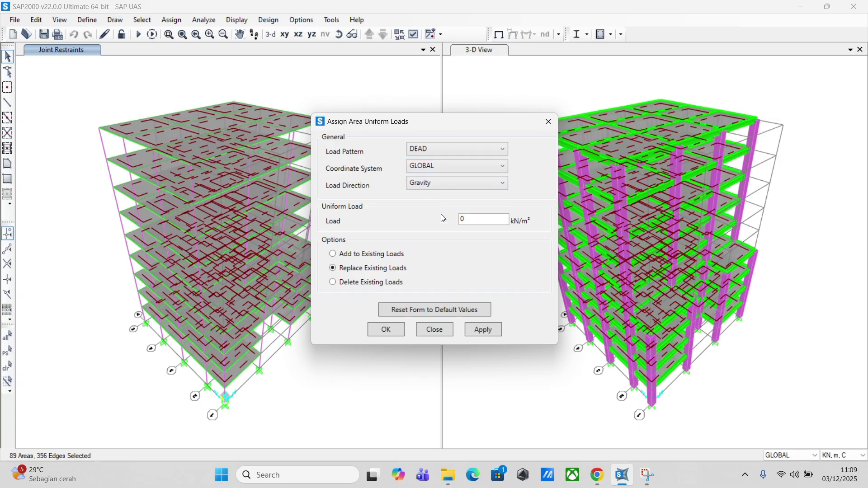
left_click(478, 219)
type("1,5")
key("BackSpace")
key("BackSpace")
key("BackSpace")
left_click(432, 148)
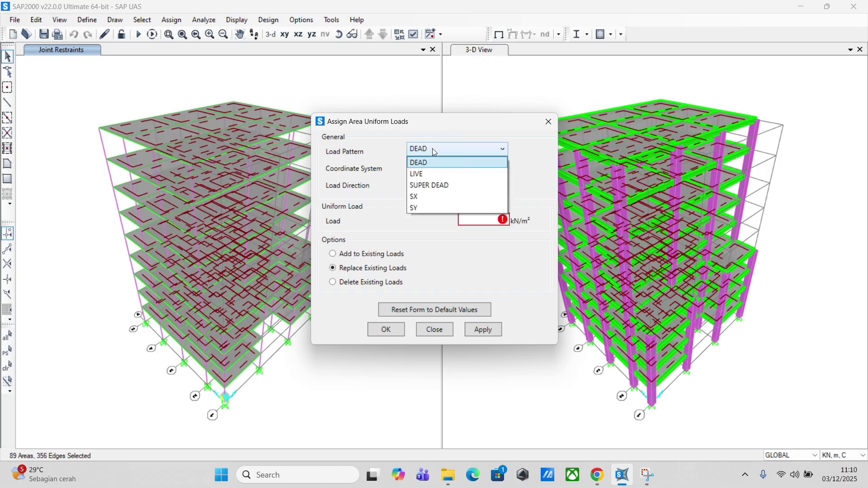
left_click(429, 185)
left_click(469, 218)
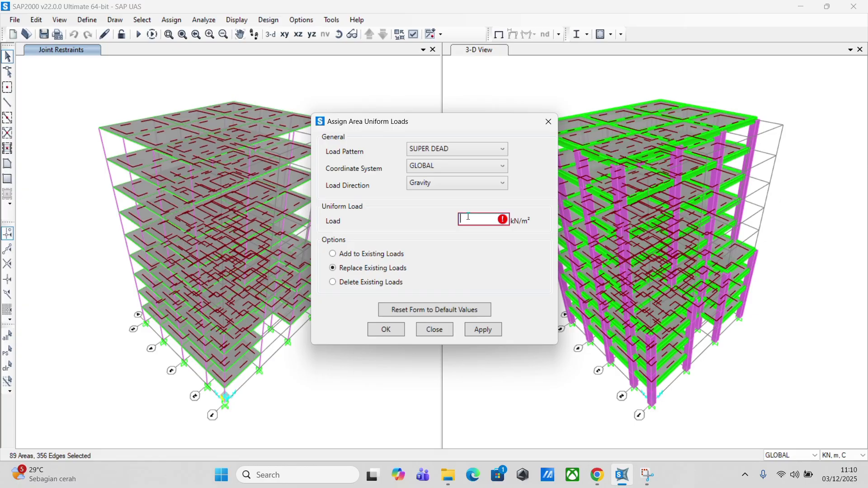
type("1,5")
left_click(488, 329)
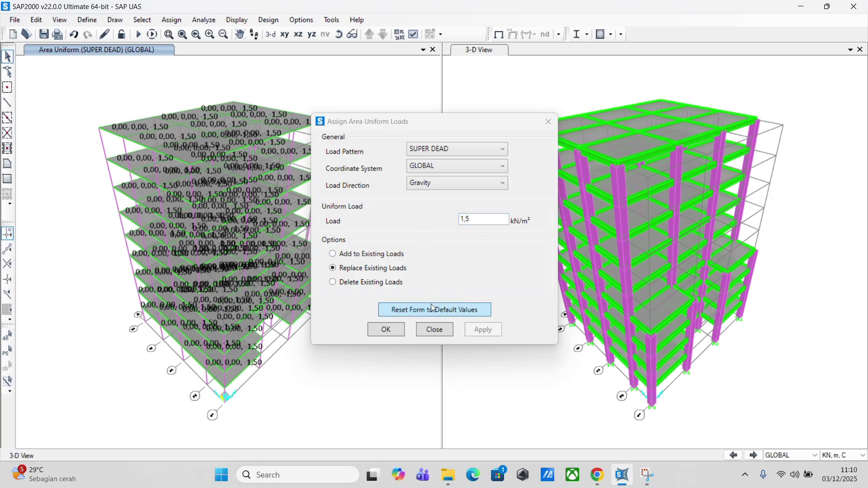
left_click(435, 330)
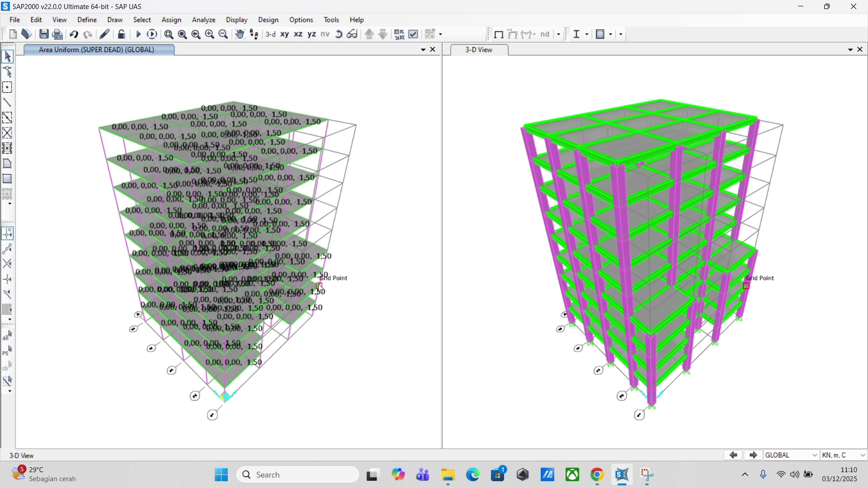
Reselect the slabs and assign a 4,79 kN/m² gravity uniform load under the LIVE pattern, checking the value against TRAINING SAP 2.pdf.
left_click(172, 21)
mouse_move(144, 21)
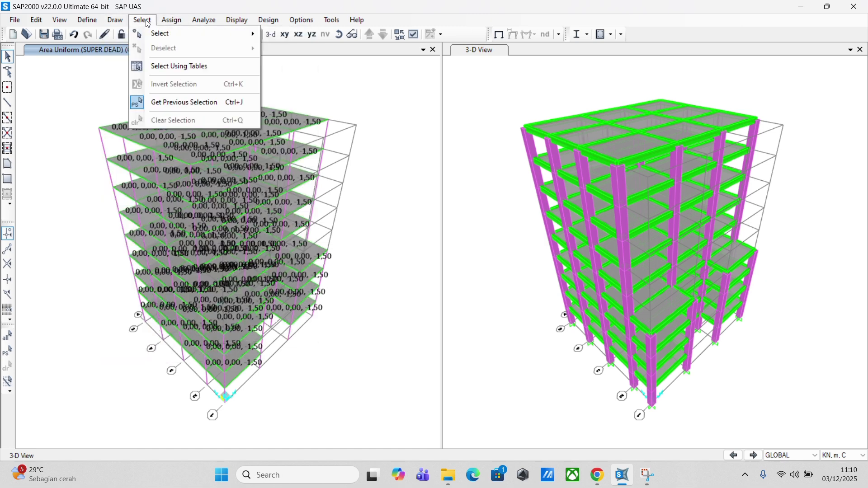
left_click(178, 104)
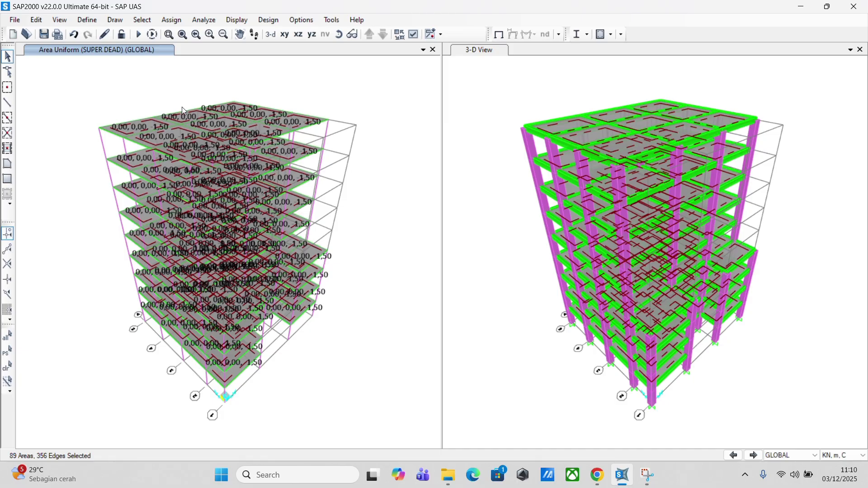
left_click(172, 21)
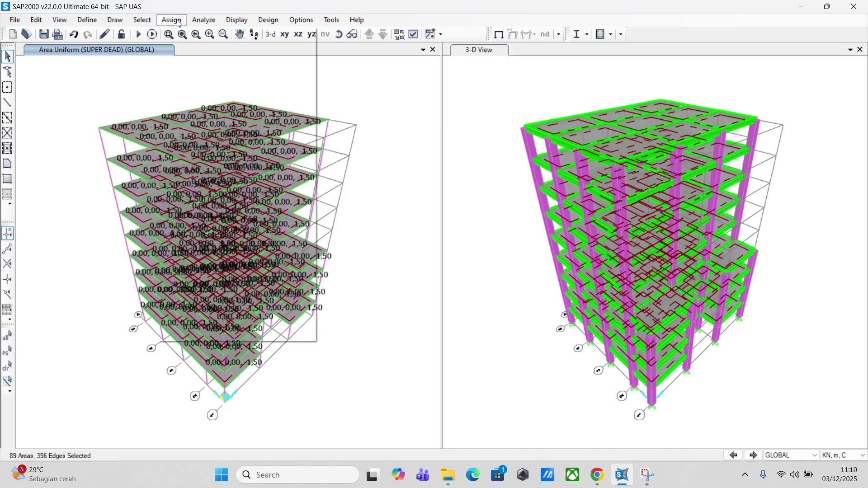
mouse_move(220, 198)
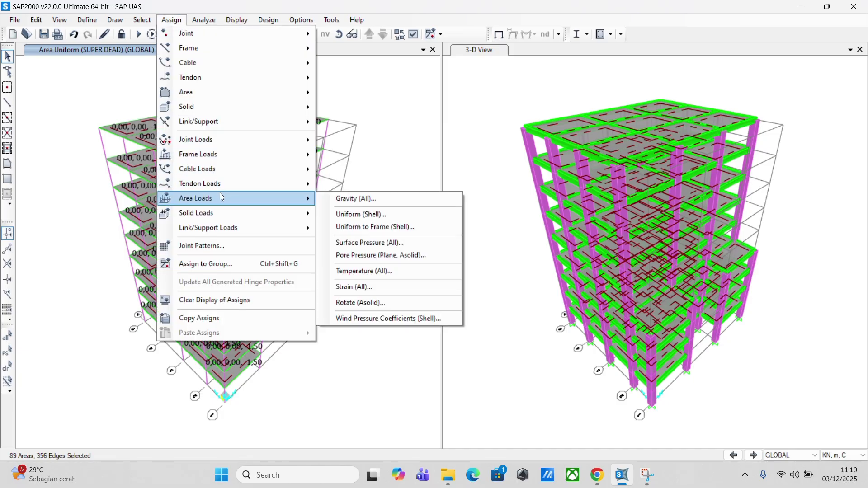
left_click(344, 217)
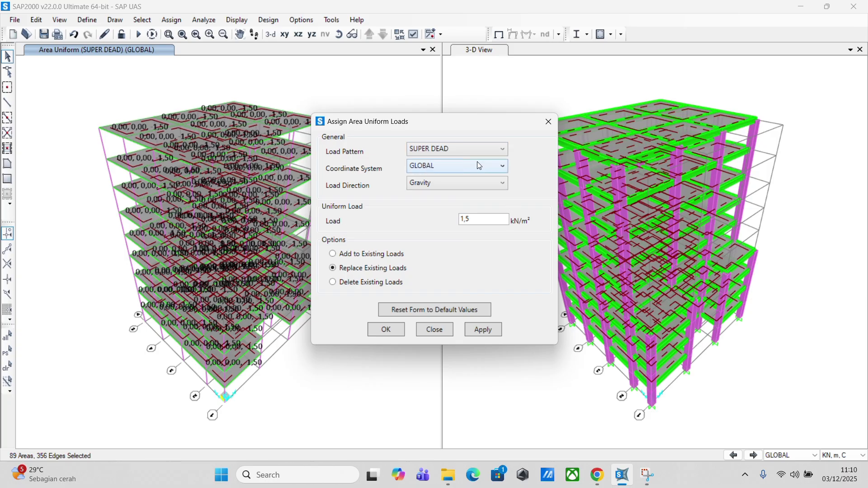
left_click(476, 150)
left_click(450, 174)
double_click(465, 220)
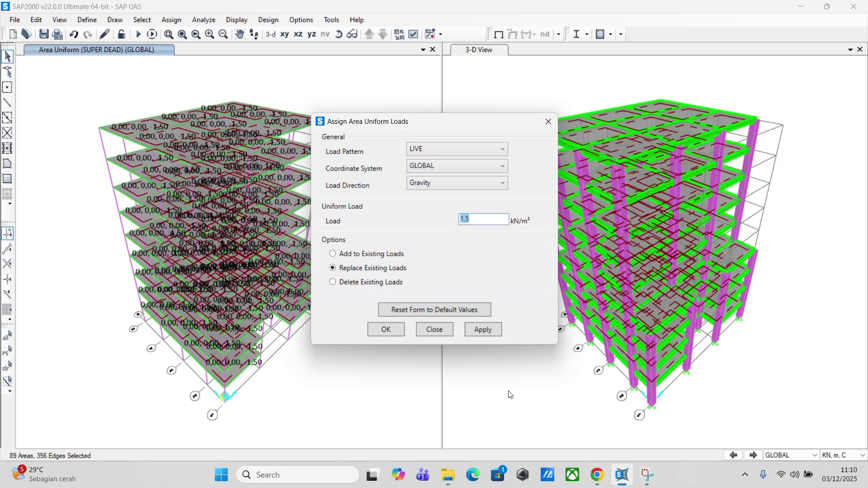
type("4,79")
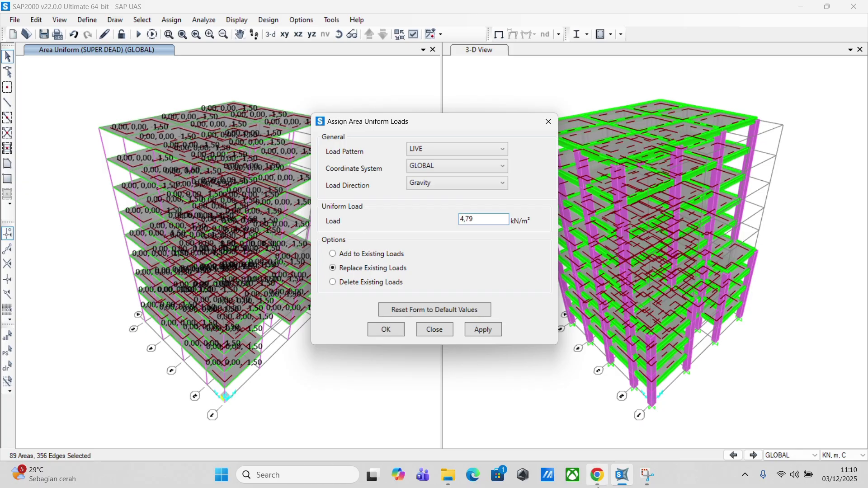
mouse_move(597, 475)
left_click(569, 442)
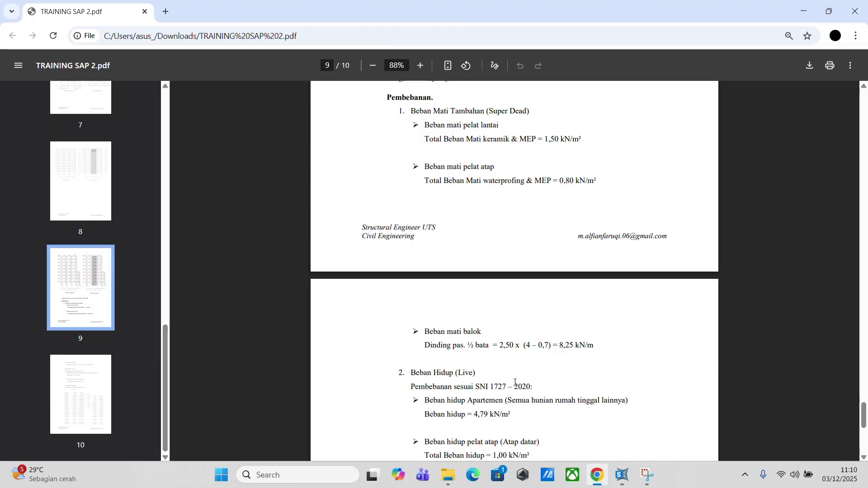
scroll(515, 383, "down", 1)
left_click(623, 475)
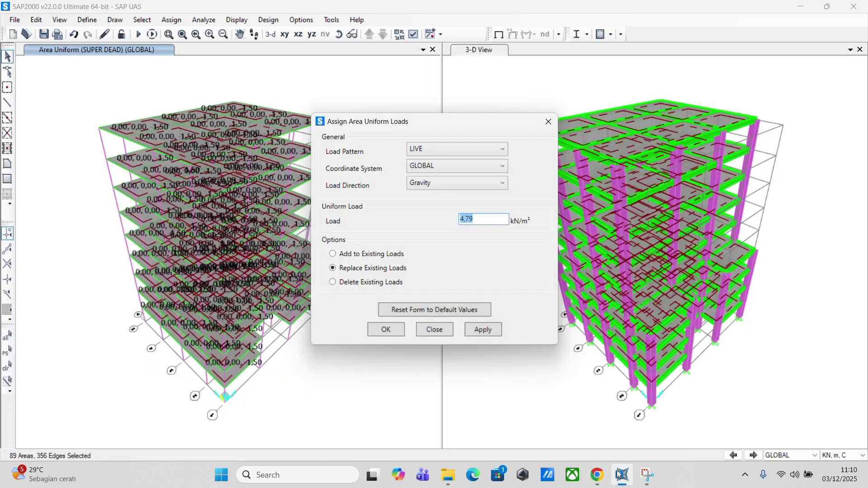
left_click(494, 330)
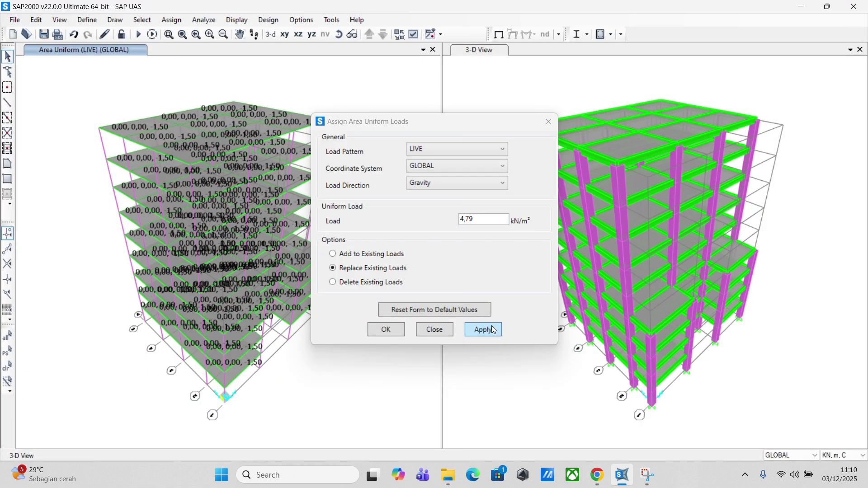
left_click(387, 330)
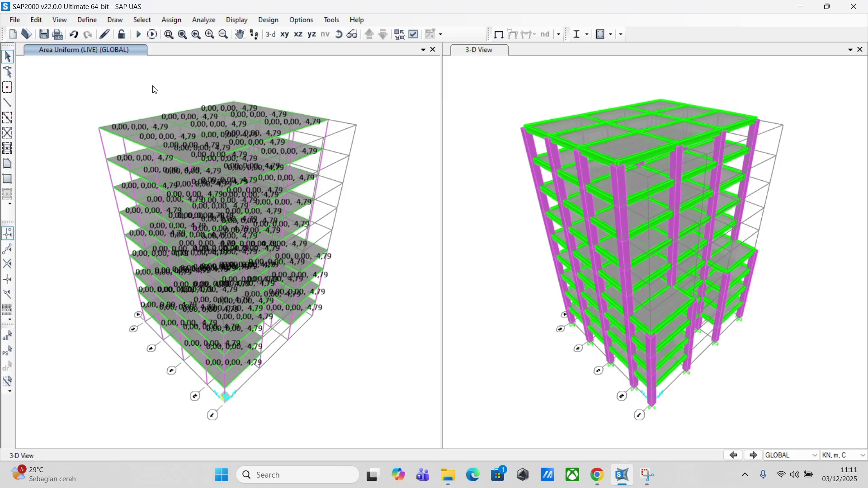
left_click(828, 7)
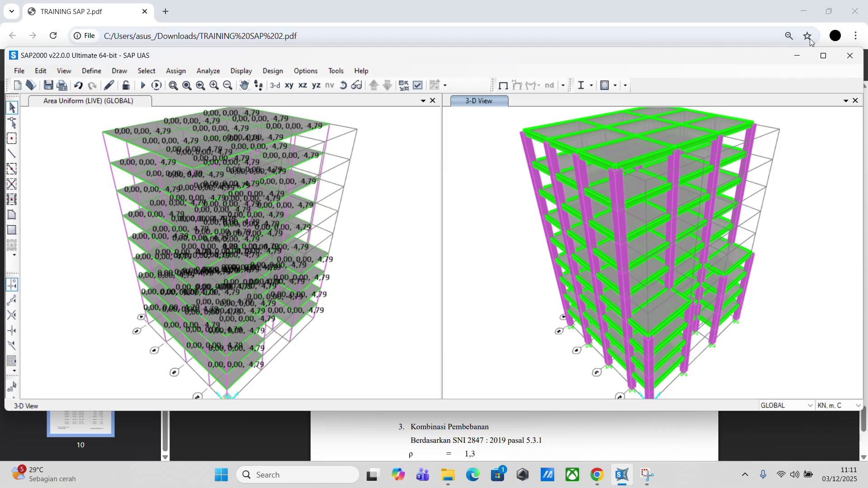
left_click(823, 55)
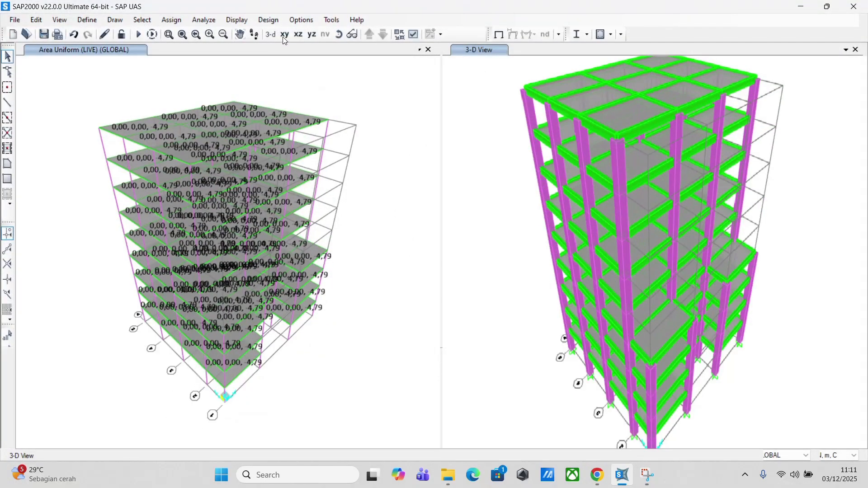
left_click(125, 53)
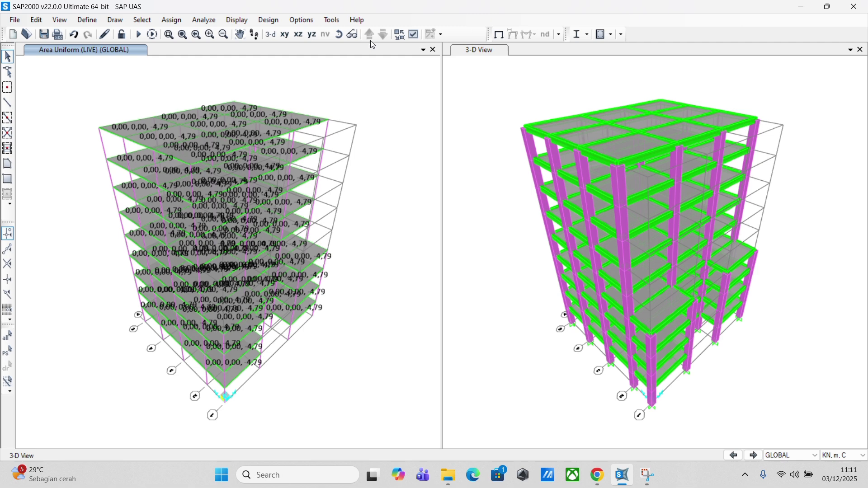
left_click(828, 7)
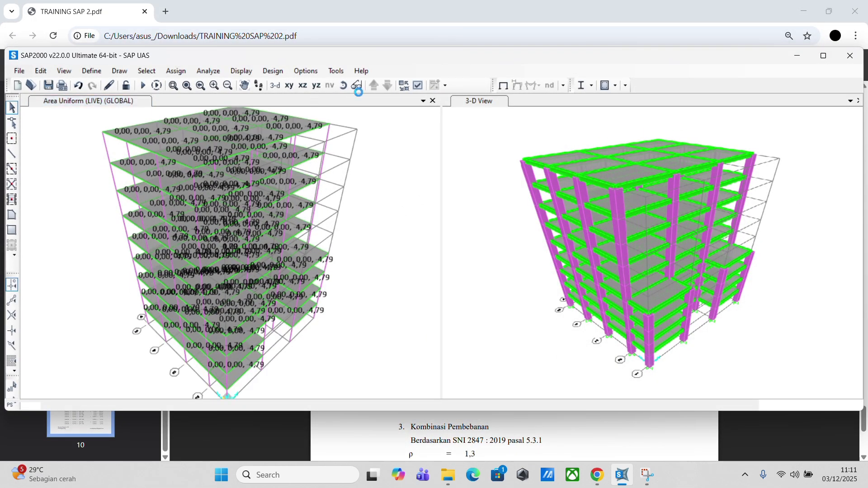
Show the live area load view as an X-Y plan and move up through the storeys to the roof level at Z=36.
left_click(126, 102)
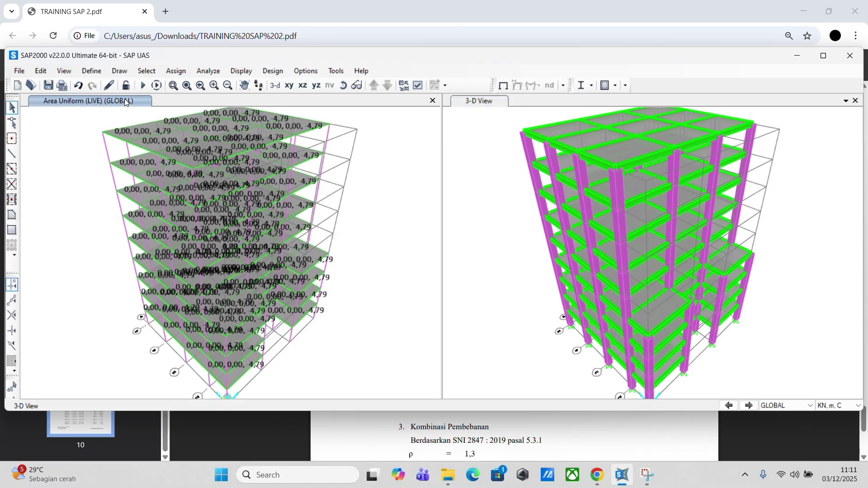
left_click(299, 91)
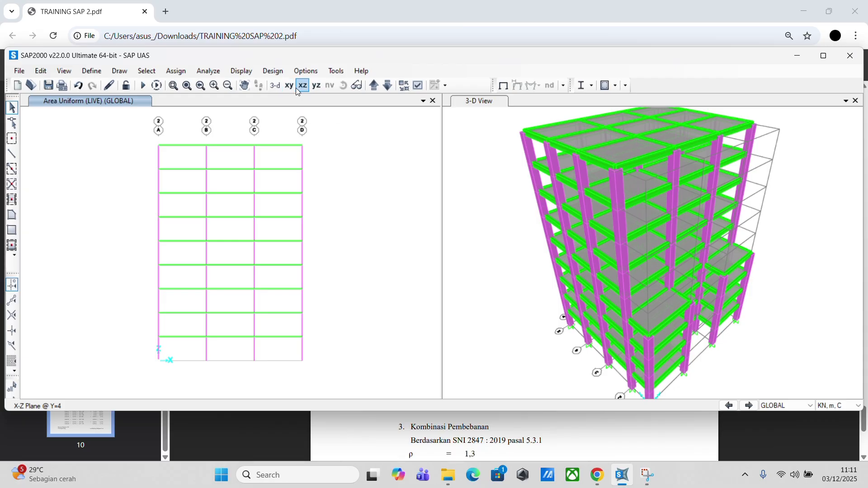
left_click(290, 86)
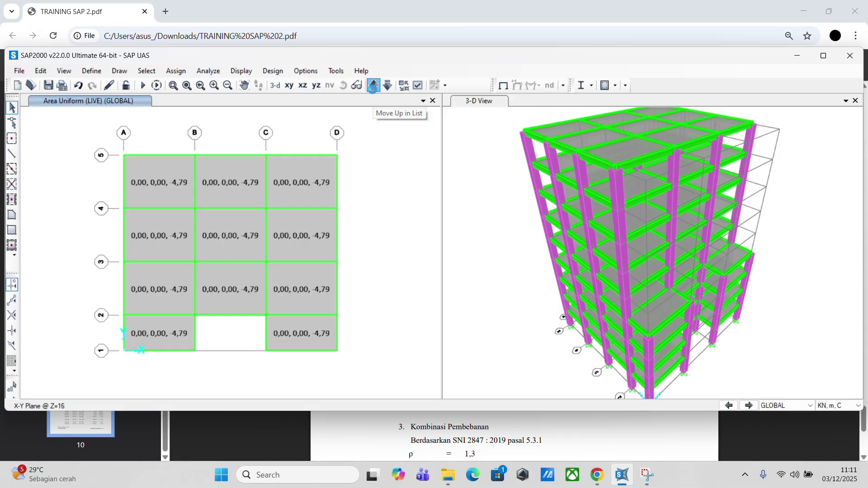
left_click(373, 86)
left_click(375, 86)
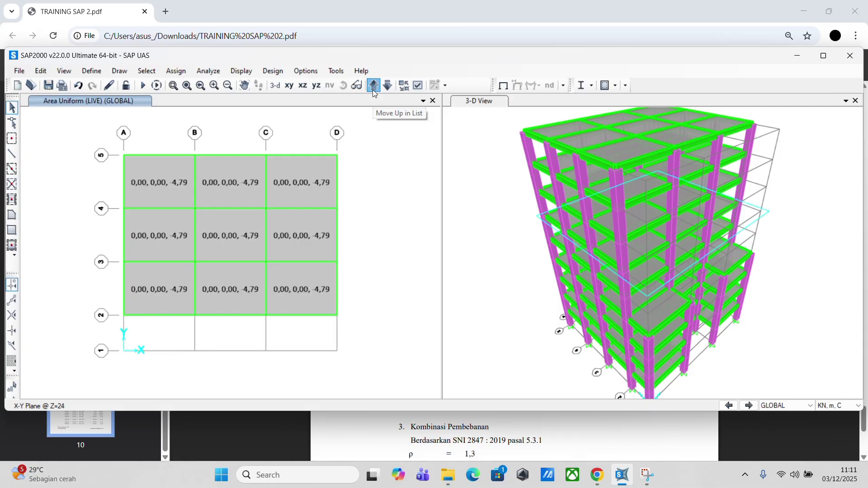
left_click(374, 86)
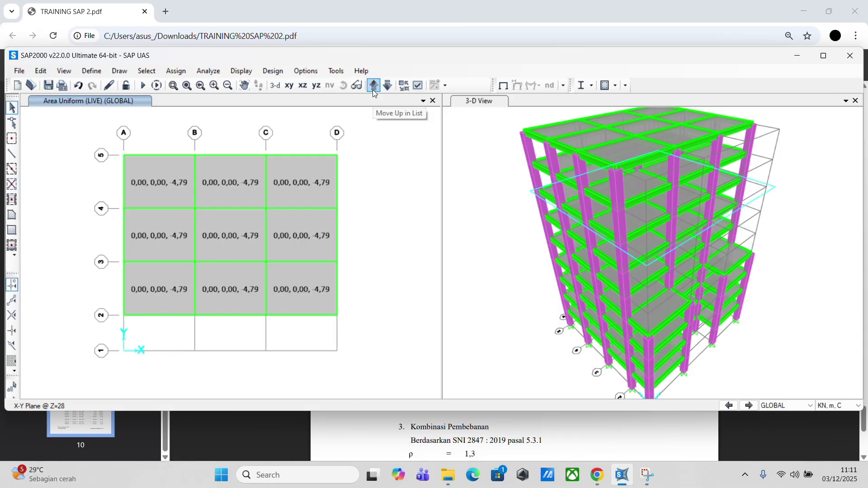
left_click(374, 89)
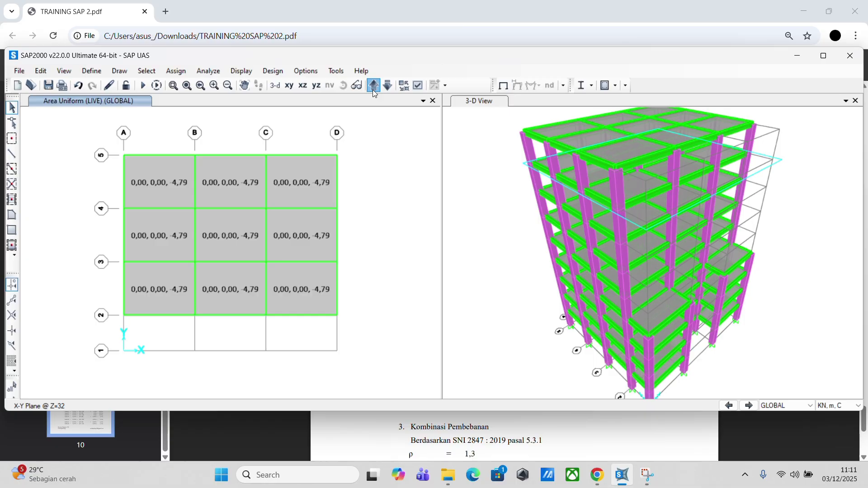
left_click(823, 55)
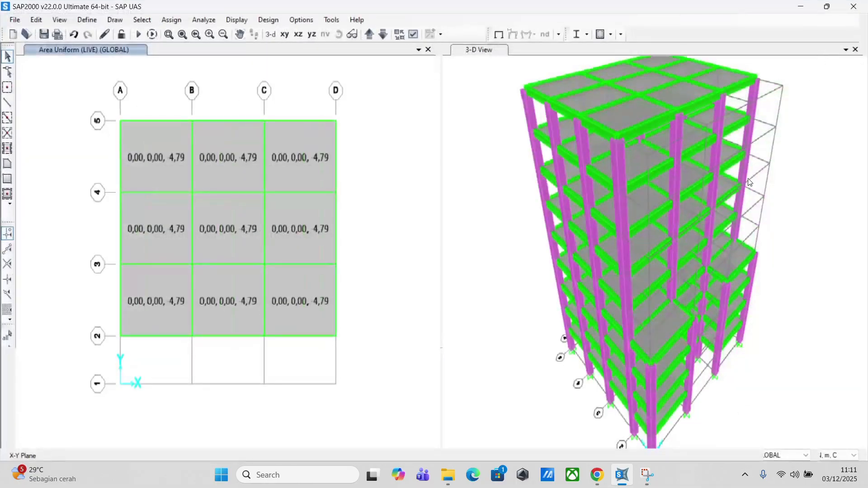
Select all nine roof slab areas between grids A to D and 2 to 5, deselecting any beams or joints picked by mistake.
left_click(641, 207)
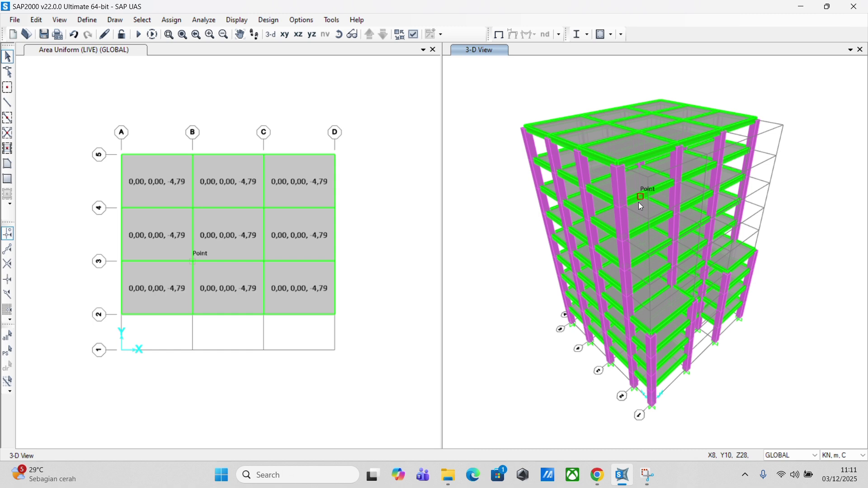
left_click(566, 123)
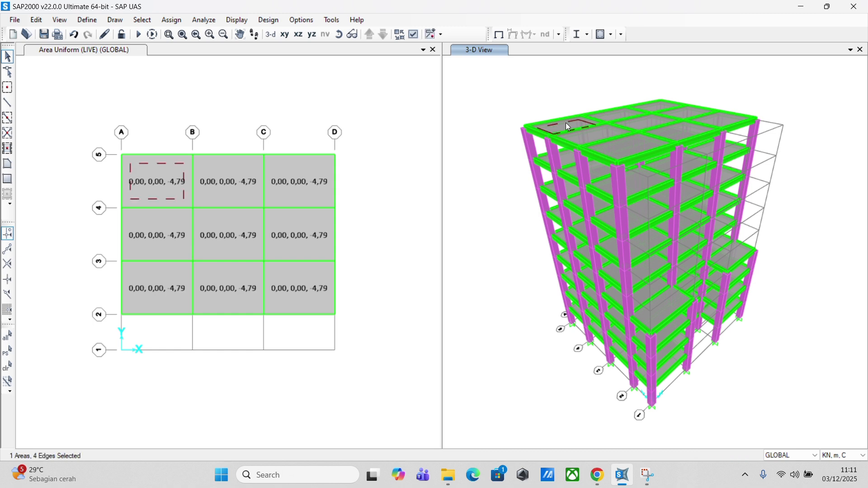
left_click(612, 113)
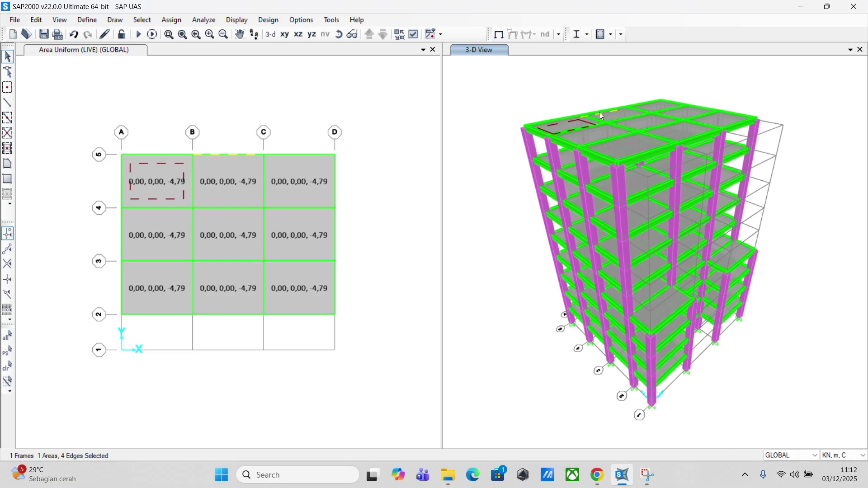
left_click(601, 113)
left_click(626, 116)
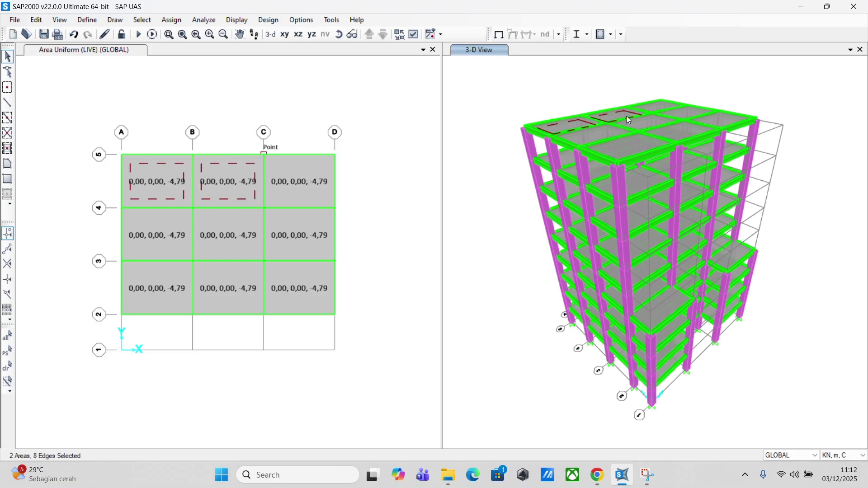
left_click(665, 106)
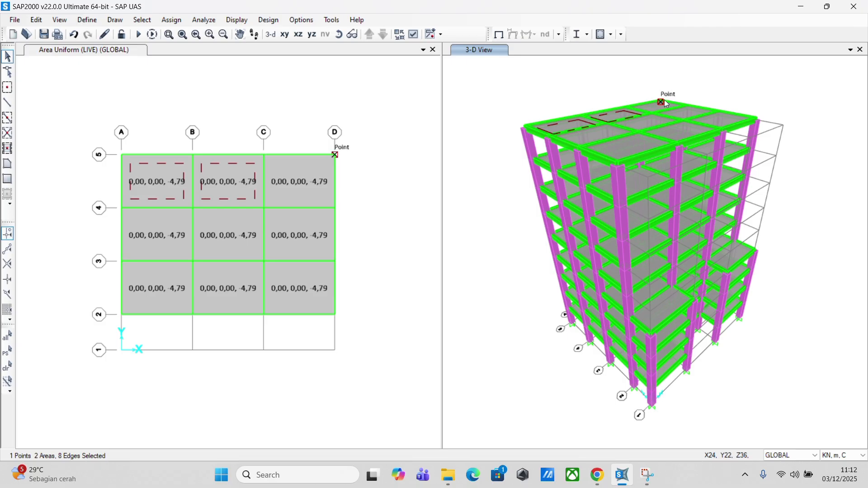
left_click(661, 102)
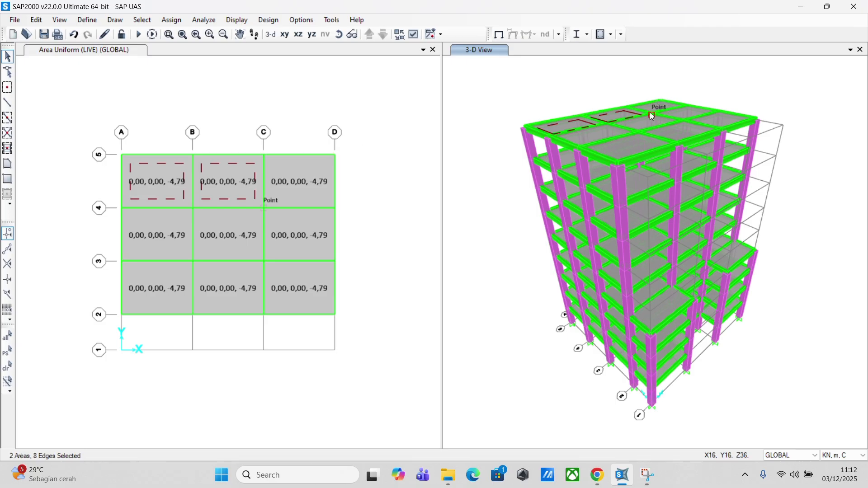
left_click(651, 109)
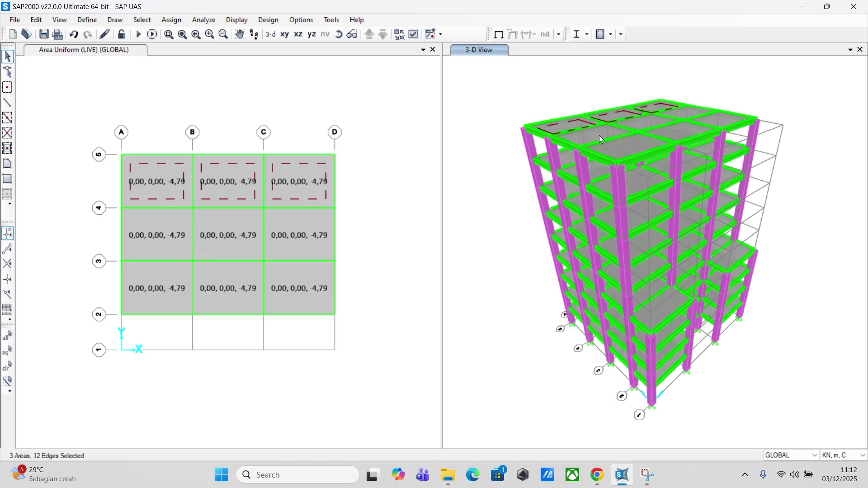
left_click(616, 144)
left_click(622, 145)
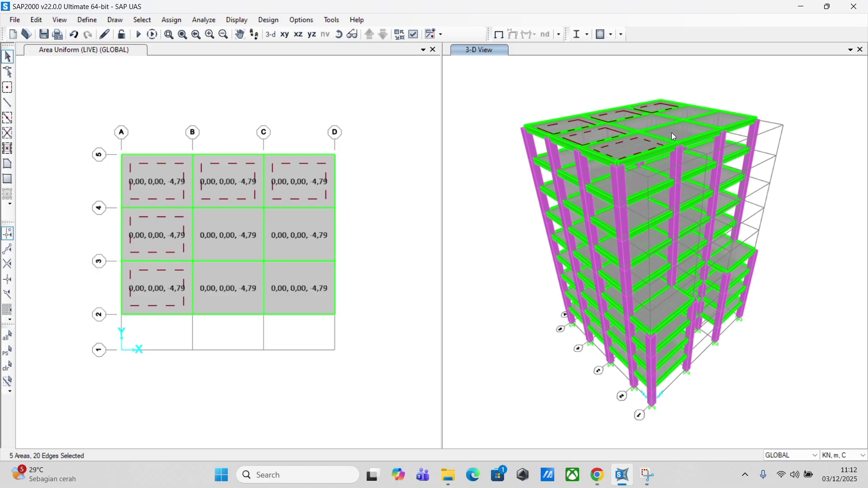
left_click(645, 119)
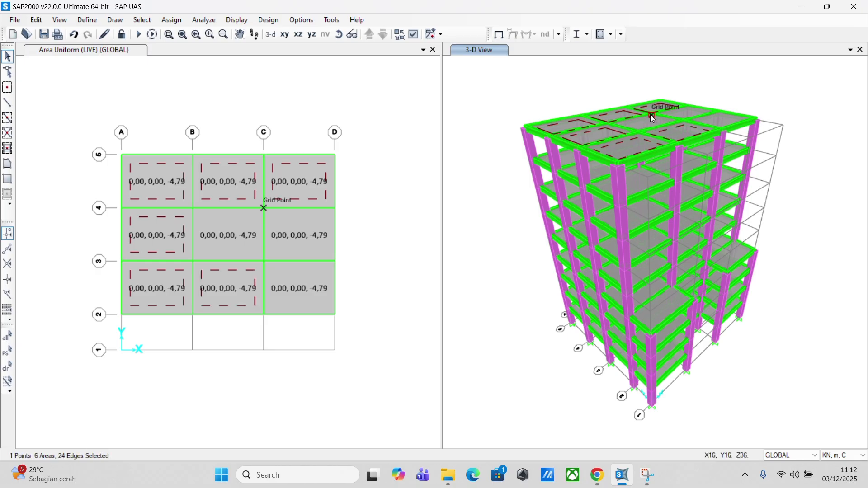
left_click(653, 116)
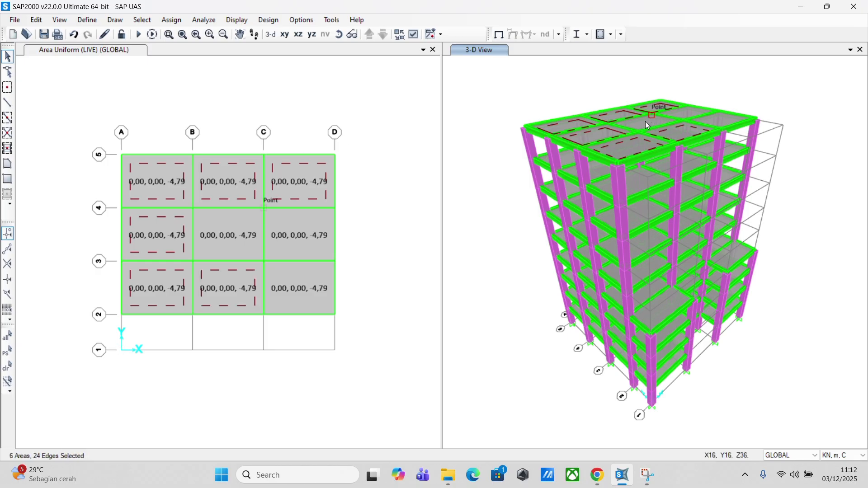
left_click(716, 123)
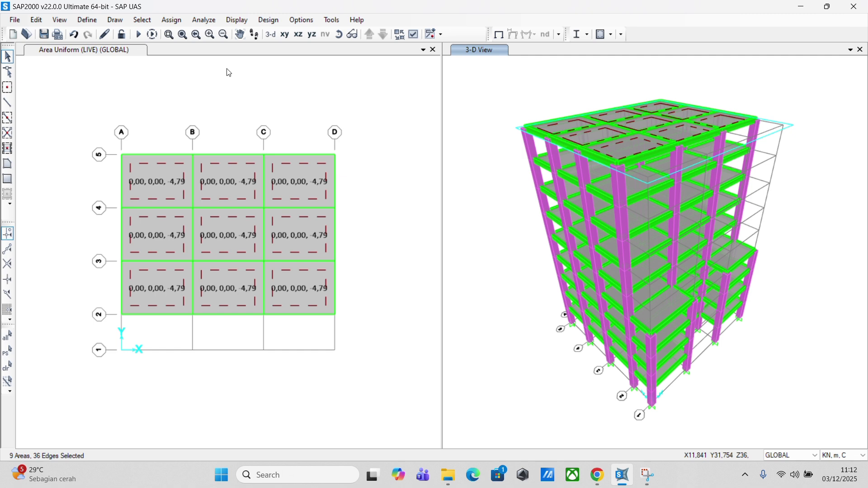
Assign the selected roof slabs a 1 kN/m² gravity uniform shell load under LIVE, replacing existing loads, after checking the value in TRAINING SAP 2.pdf.
left_click(172, 20)
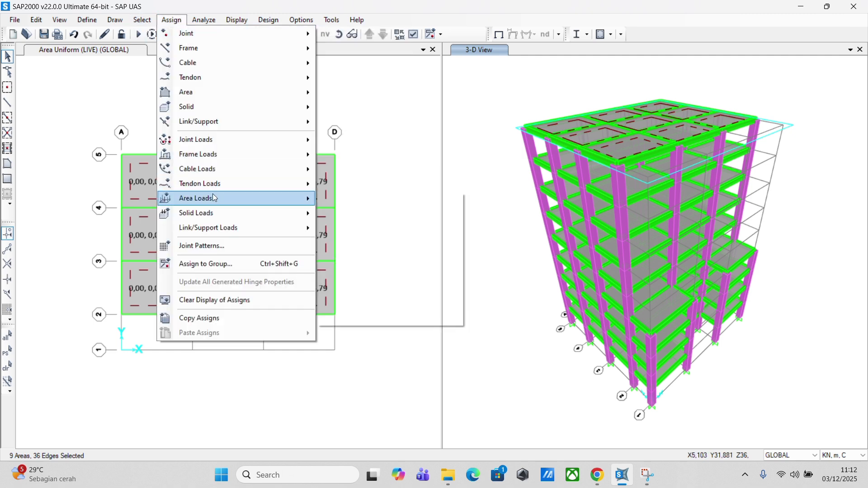
mouse_move(218, 200)
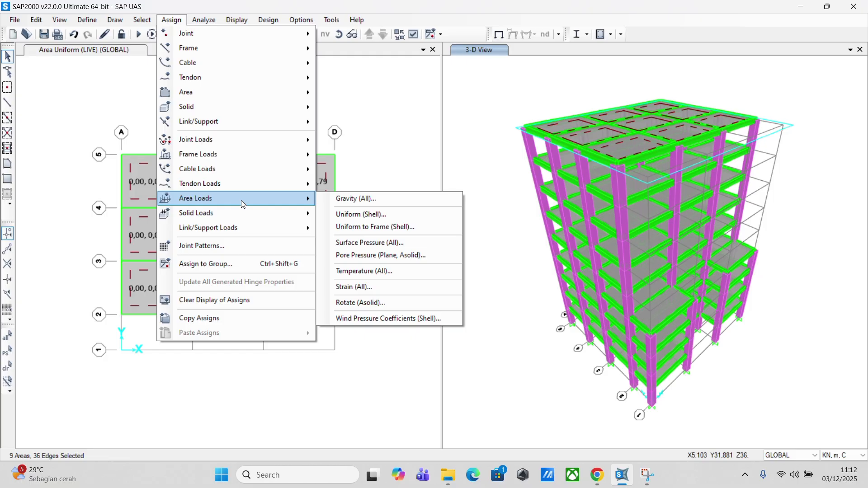
left_click(364, 214)
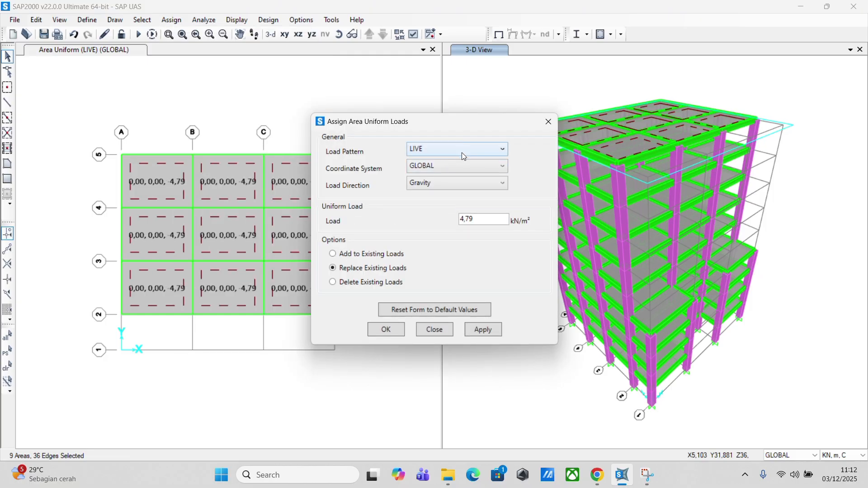
left_click(485, 218)
double_click(485, 217)
left_click(598, 474)
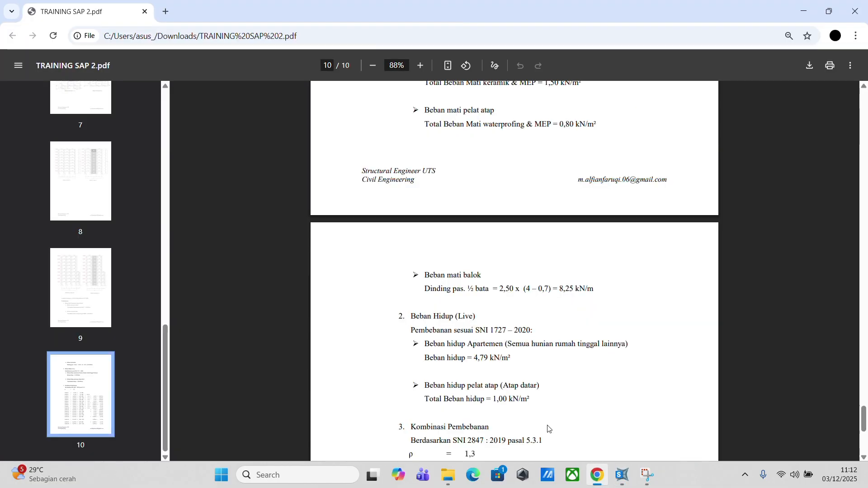
scroll(547, 420, "down", 2)
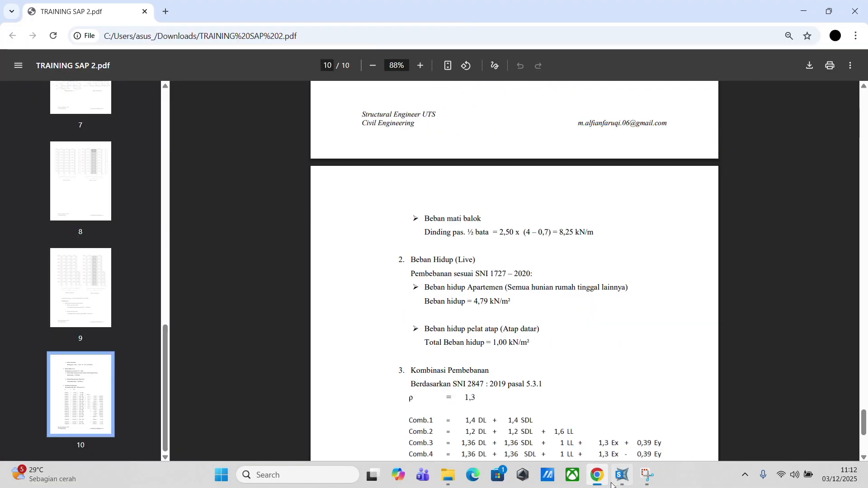
left_click(622, 474)
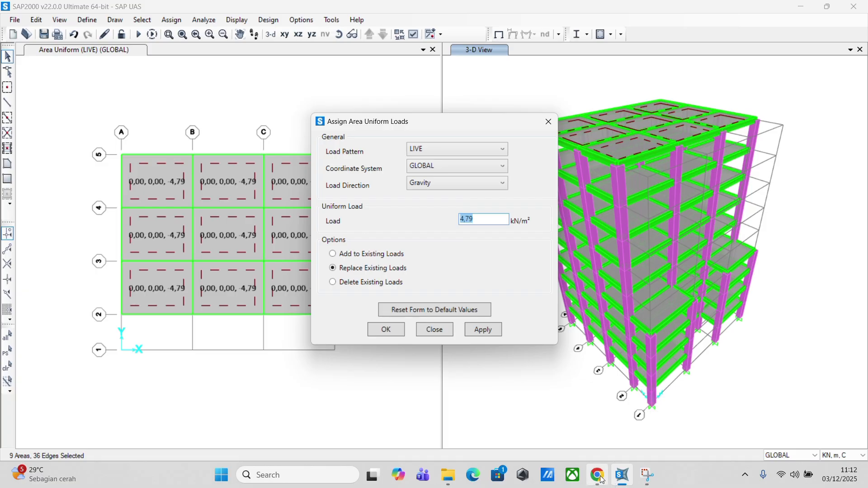
mouse_move(597, 475)
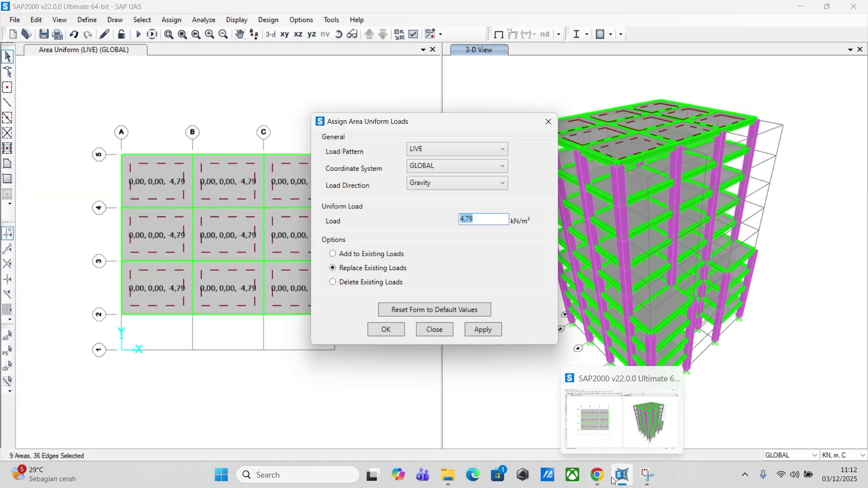
type("1")
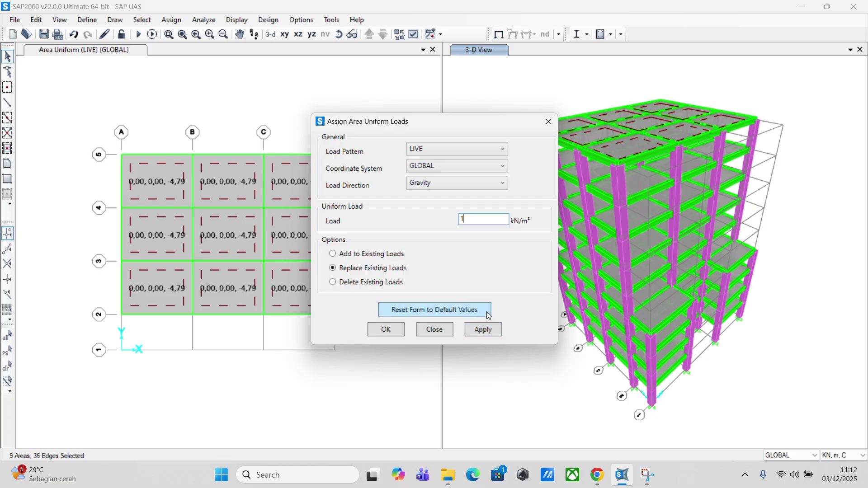
left_click(489, 331)
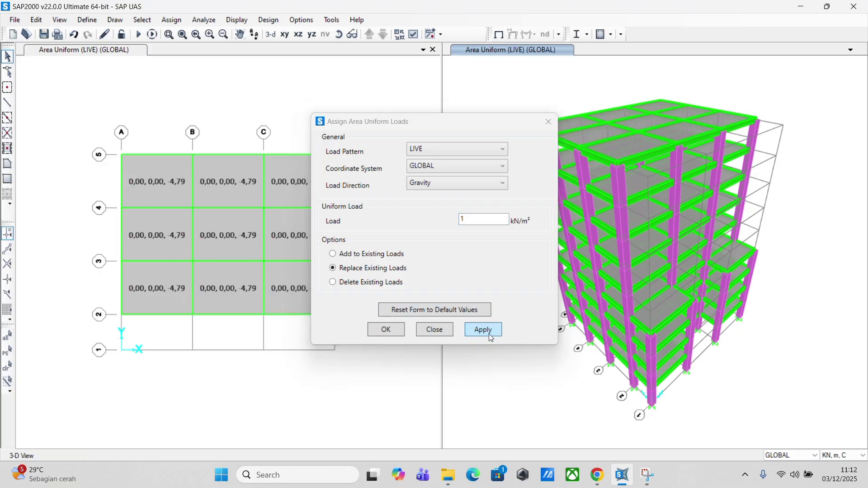
left_click(489, 334)
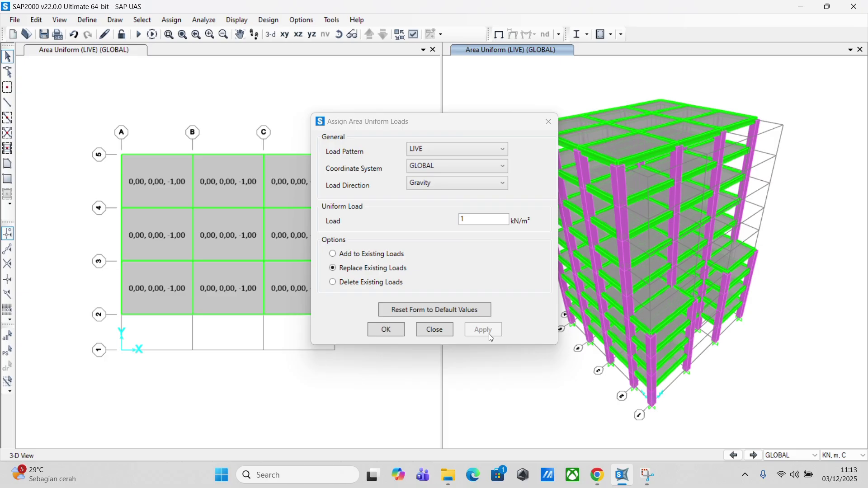
left_click(399, 331)
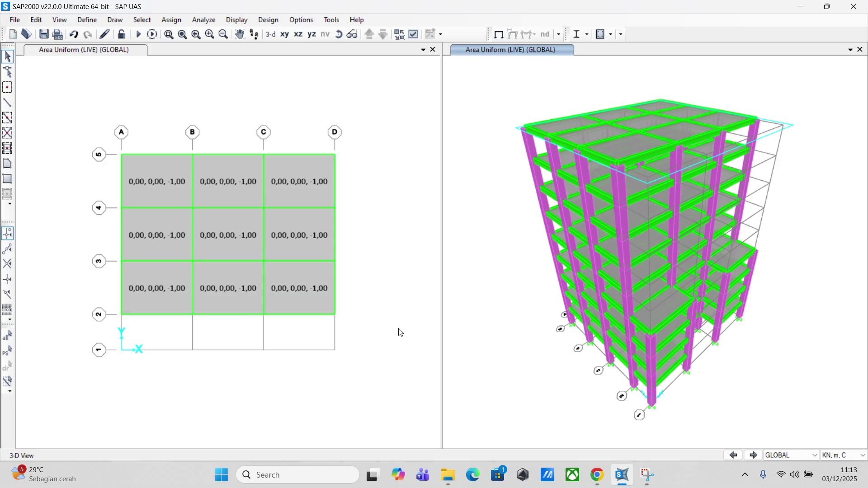
Reselect the nine roof slabs and assign a 0,8 kN/m² gravity uniform load under SUPER DEAD, checking the value in TRAINING SAP 2.pdf.
left_click(142, 20)
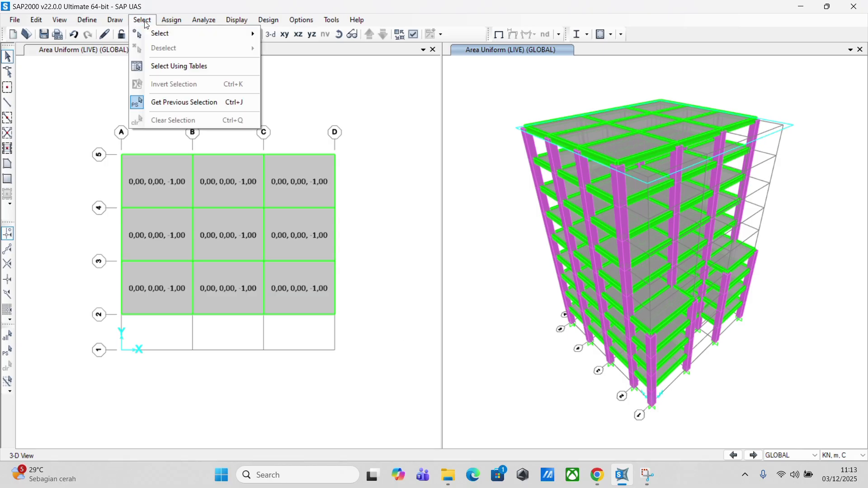
left_click(183, 102)
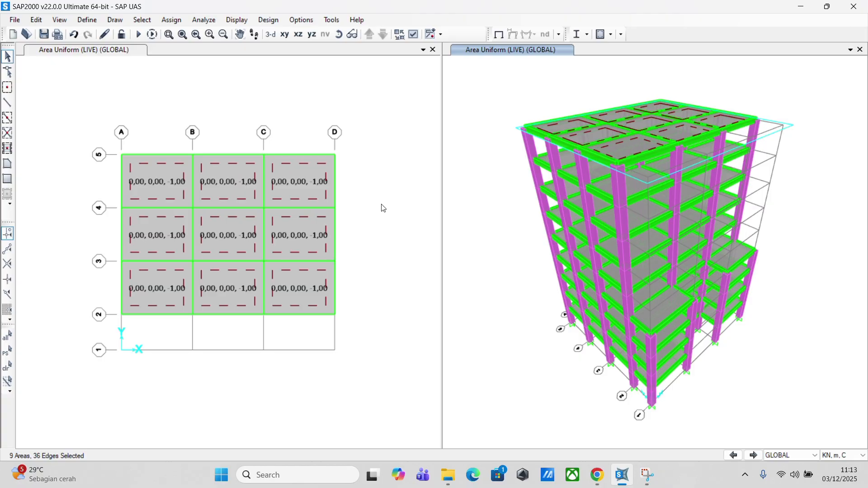
left_click(172, 20)
mouse_move(235, 198)
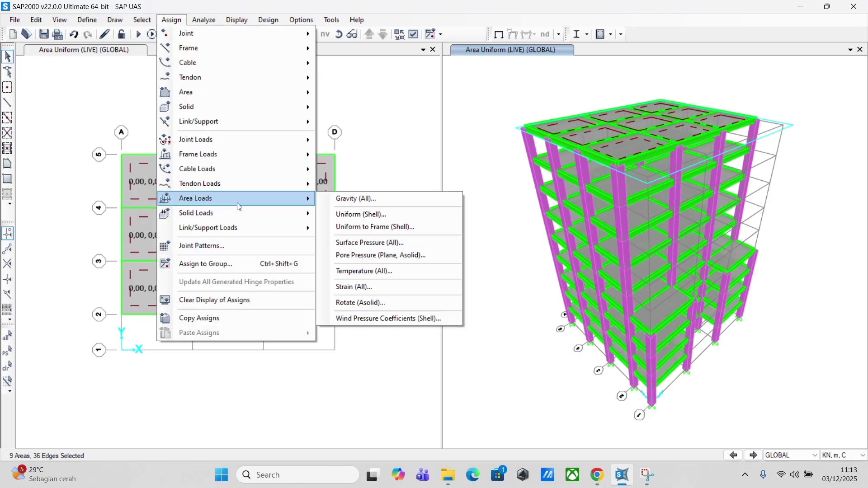
left_click(388, 219)
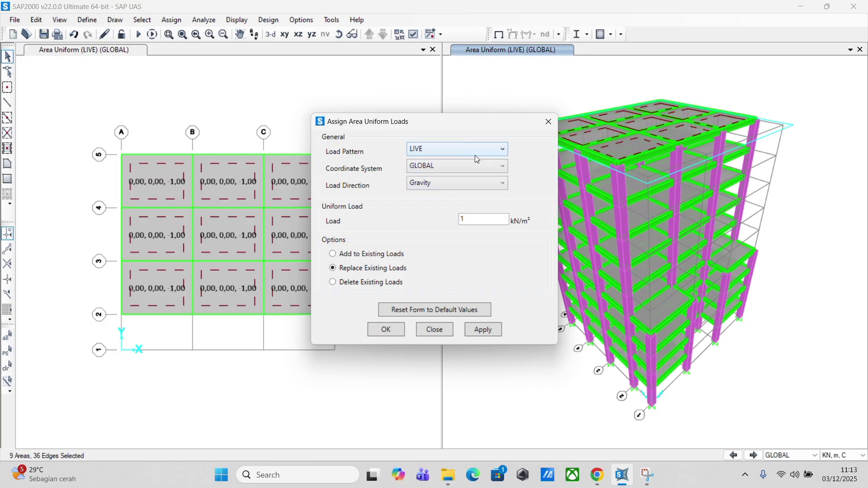
left_click(474, 153)
left_click(465, 183)
double_click(486, 220)
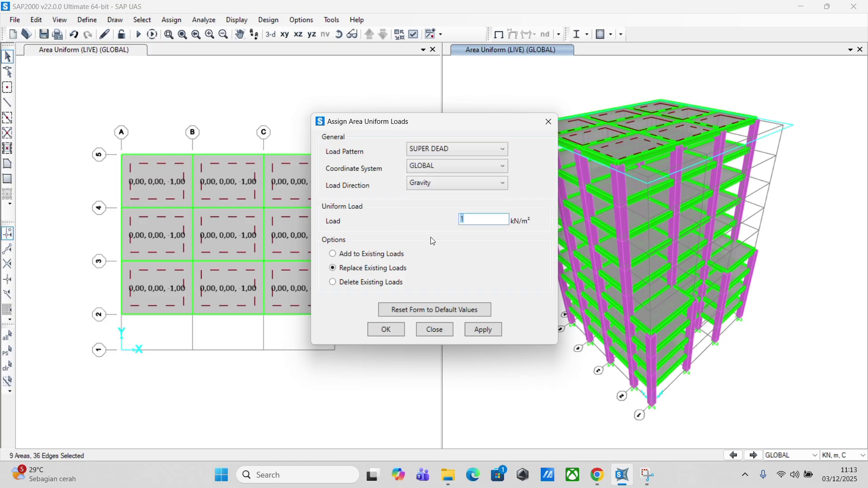
left_click(598, 475)
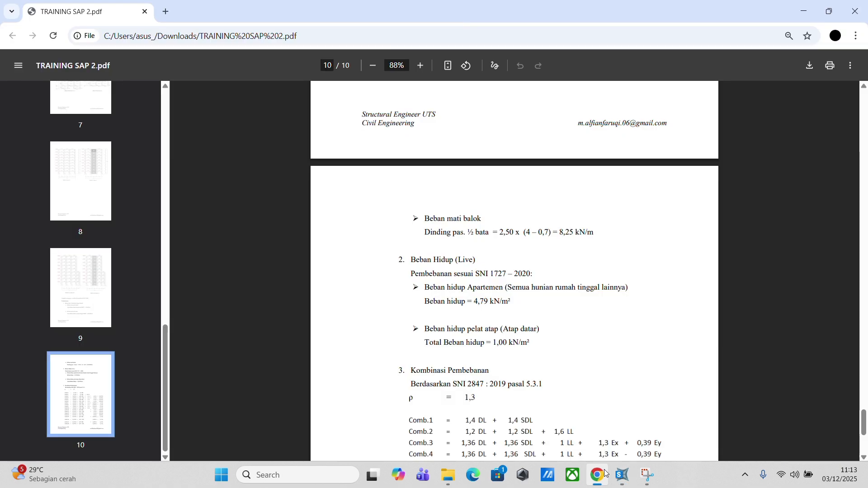
scroll(511, 364, "up", 5)
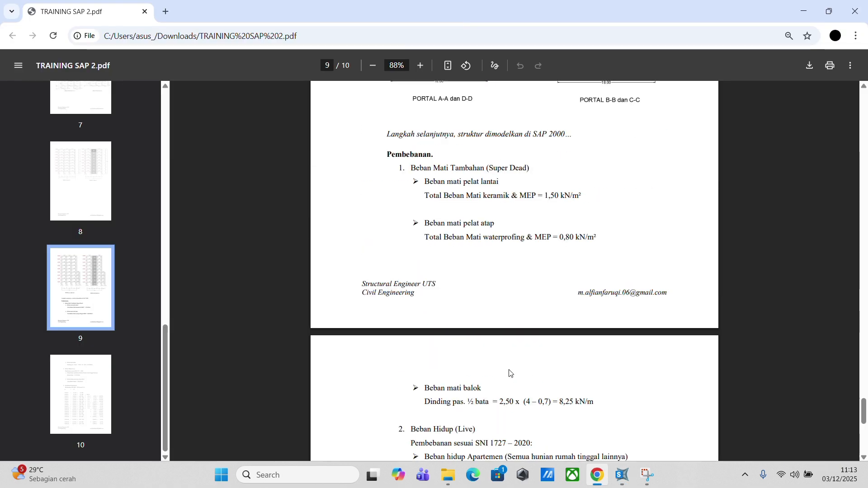
left_click(622, 476)
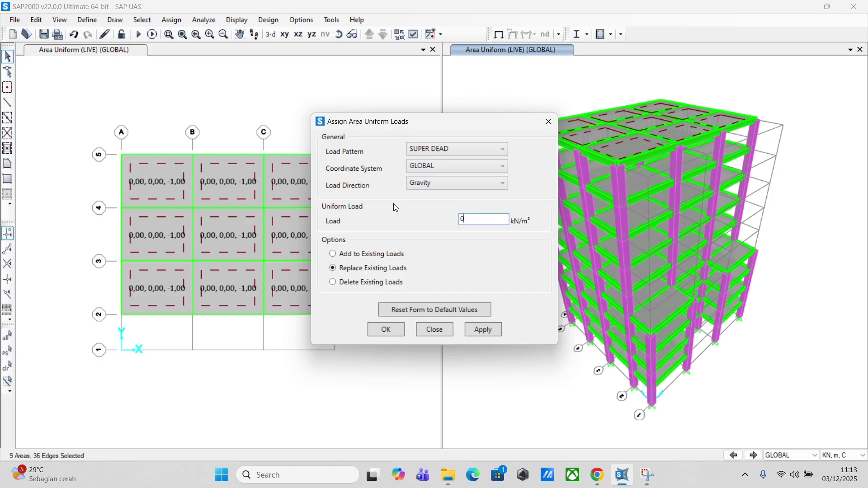
type(",8")
left_click(473, 330)
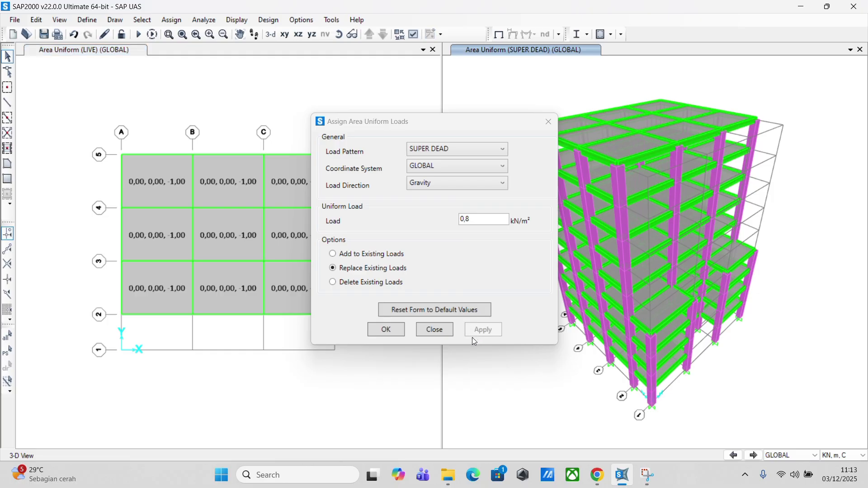
left_click(387, 332)
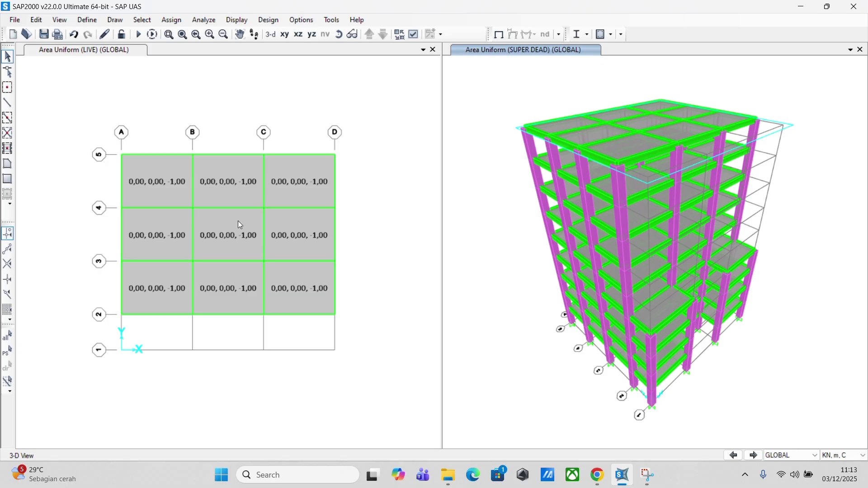
Inspect the load assignments of a roof slab between grids C and D to check its SUPER DEAD and LIVE loads.
right_click(285, 232)
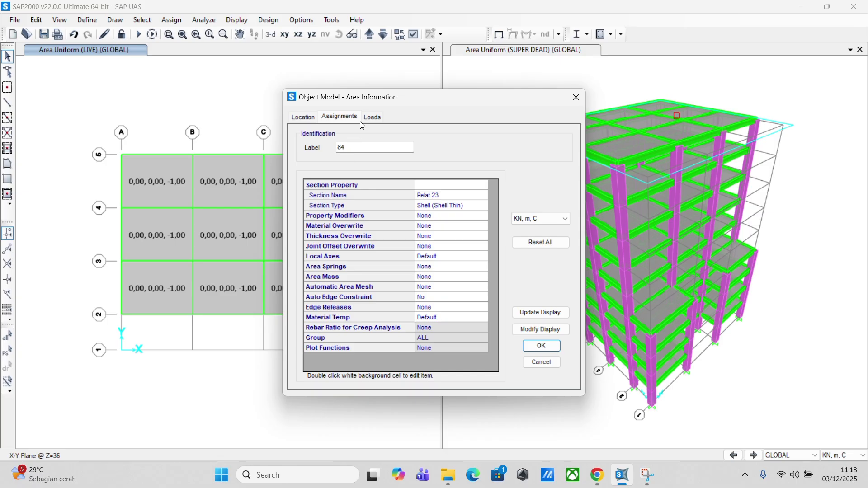
left_click(373, 117)
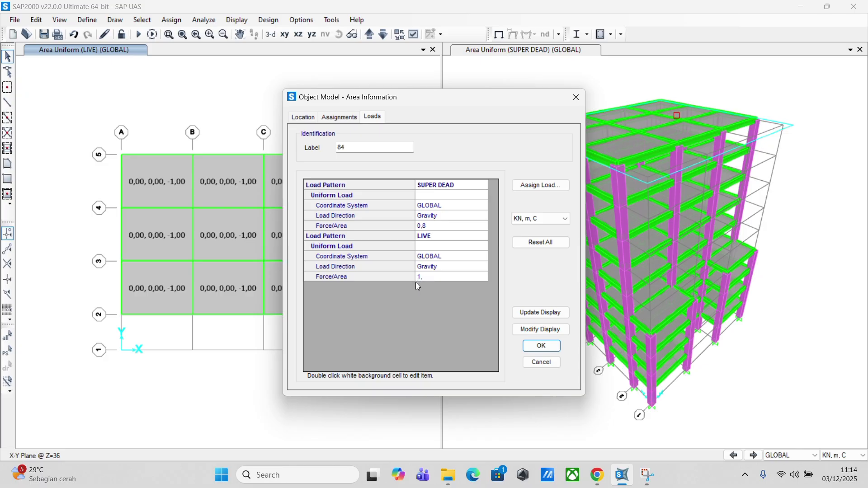
left_click(543, 347)
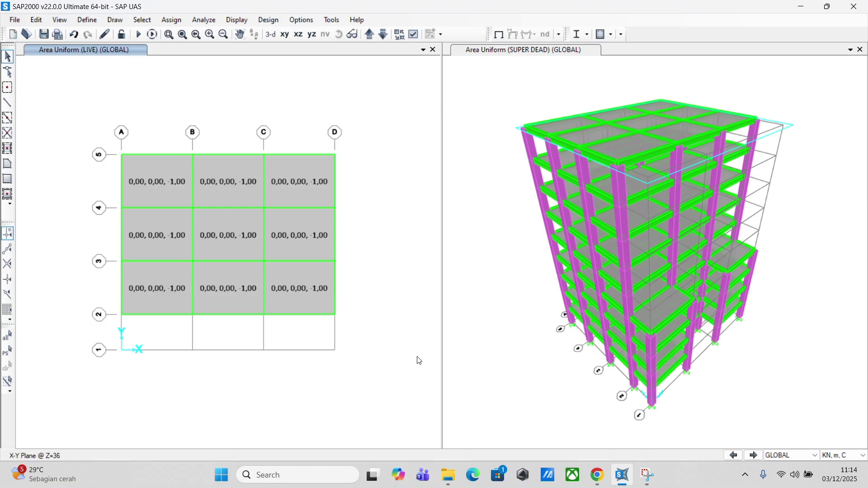
Select all columns and beams by their frame section properties, K1 90/90 and B1 40/70.
left_click(142, 20)
mouse_move(169, 32)
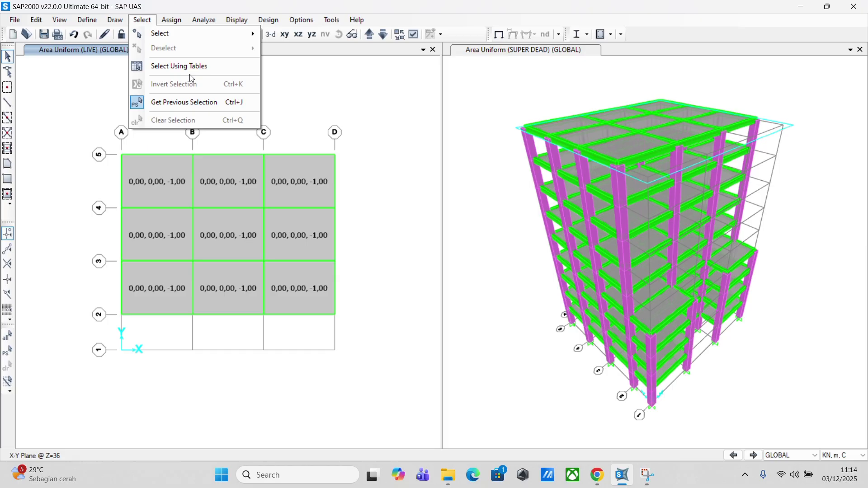
mouse_move(338, 134)
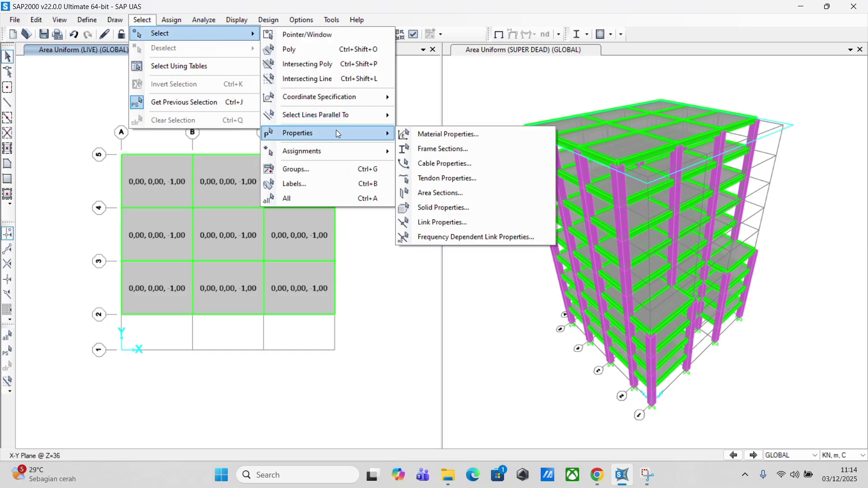
left_click(452, 150)
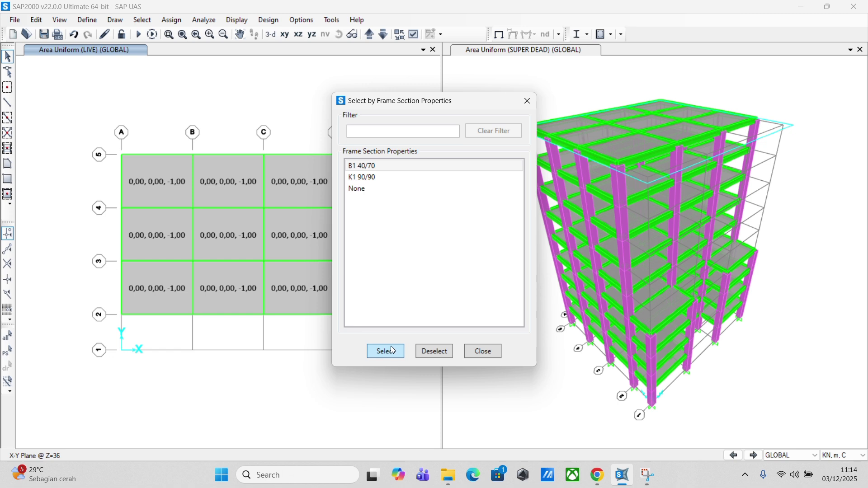
left_click(409, 178)
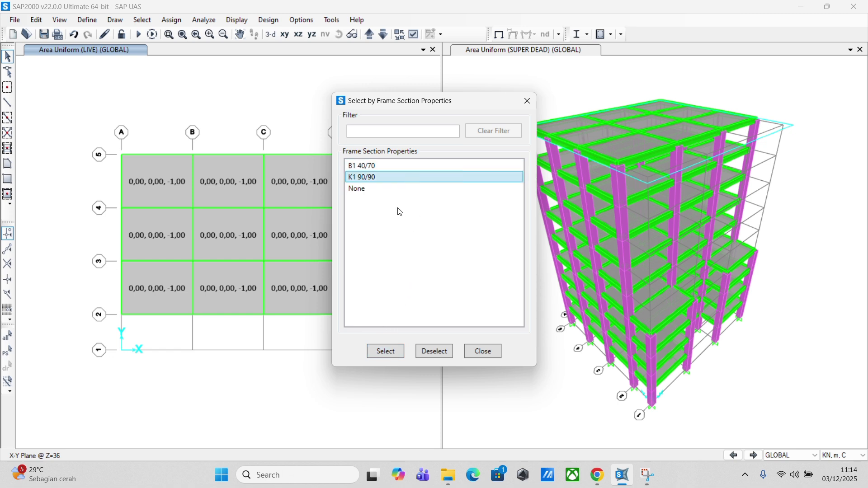
left_click(408, 166, "ctrl")
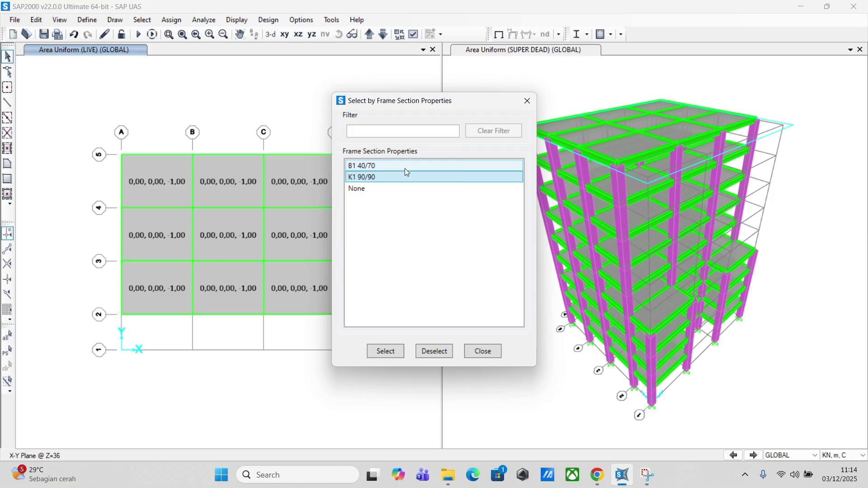
left_click(406, 168)
left_click(404, 179)
left_click(385, 352)
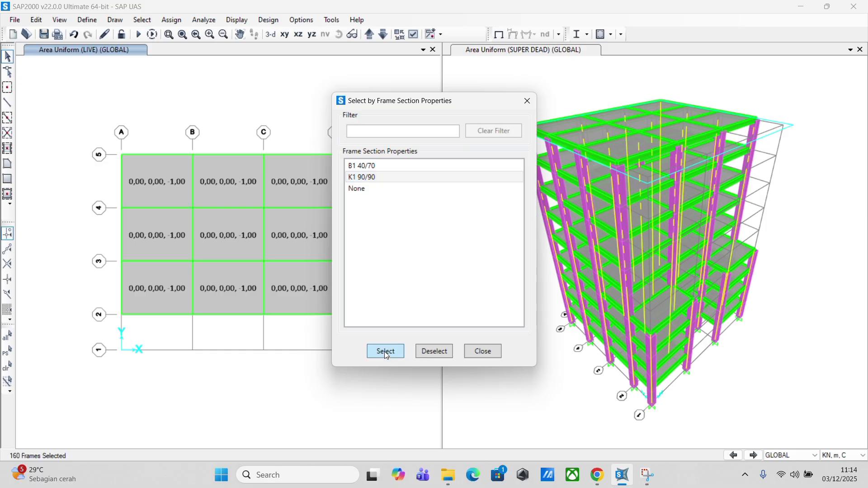
left_click(395, 168)
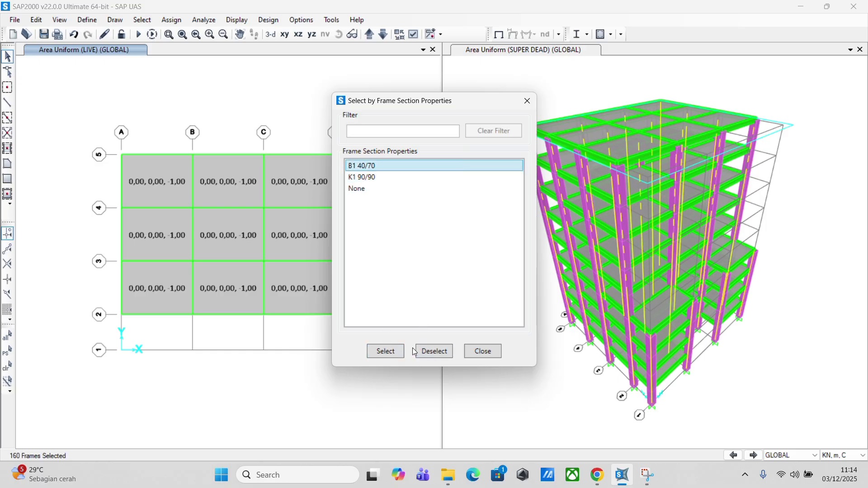
left_click(365, 177)
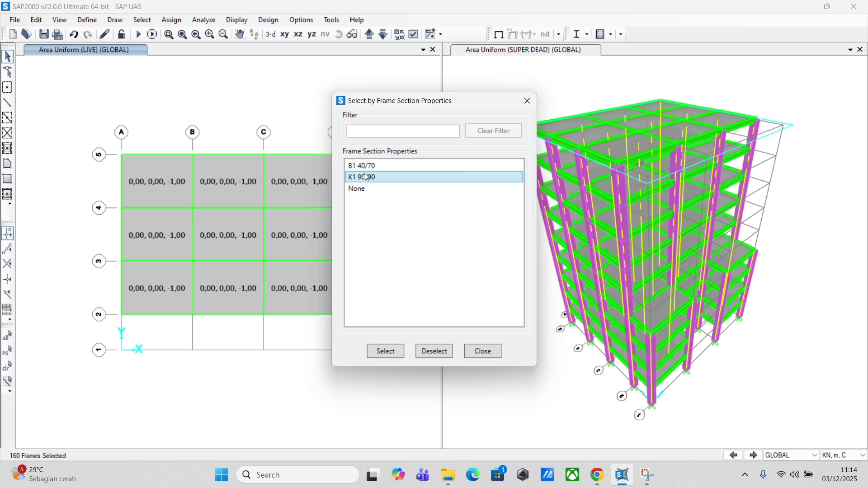
left_click(352, 165)
left_click(348, 177, "ctrl")
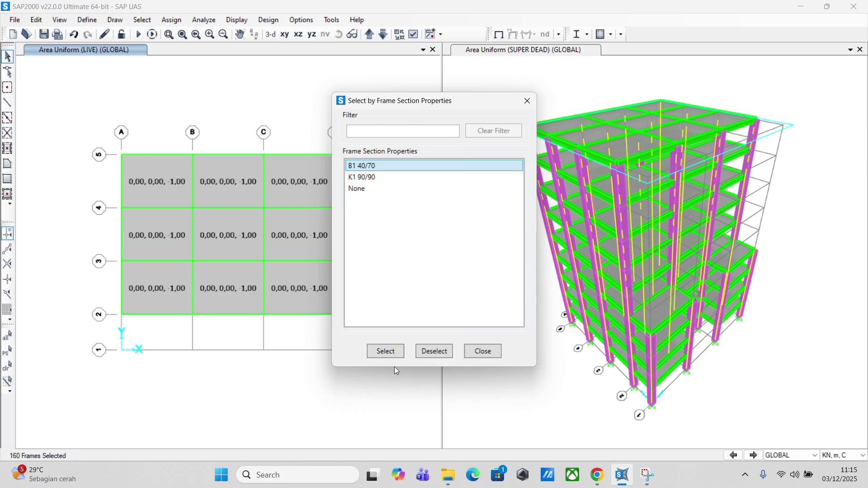
left_click(393, 350)
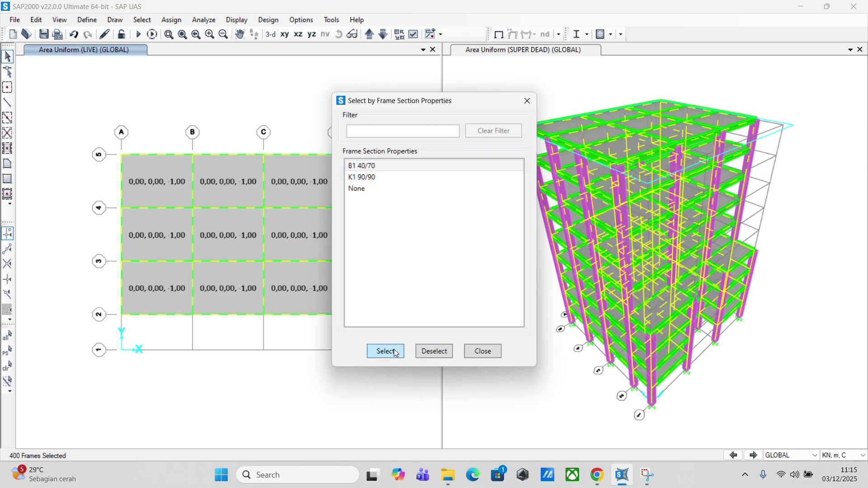
left_click(483, 352)
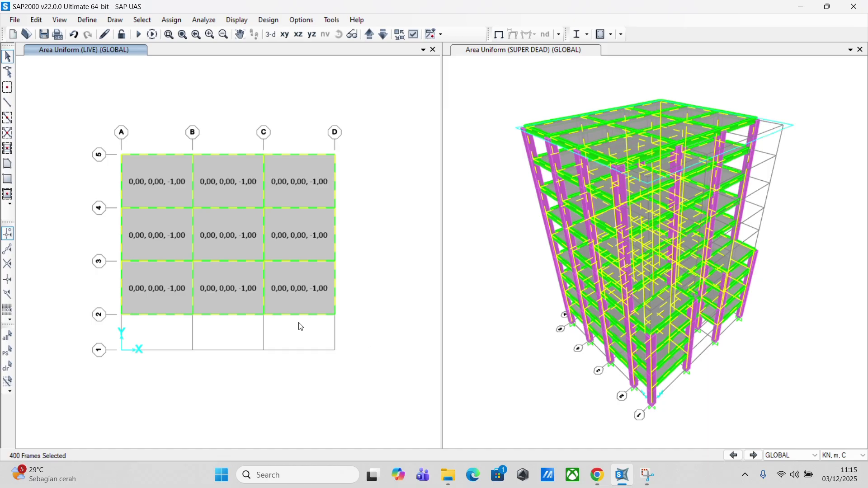
Assign automatic frame meshing to the selected frames, at intermediate joints and at intersections with other frames, area edges and solid edges.
left_click(172, 20)
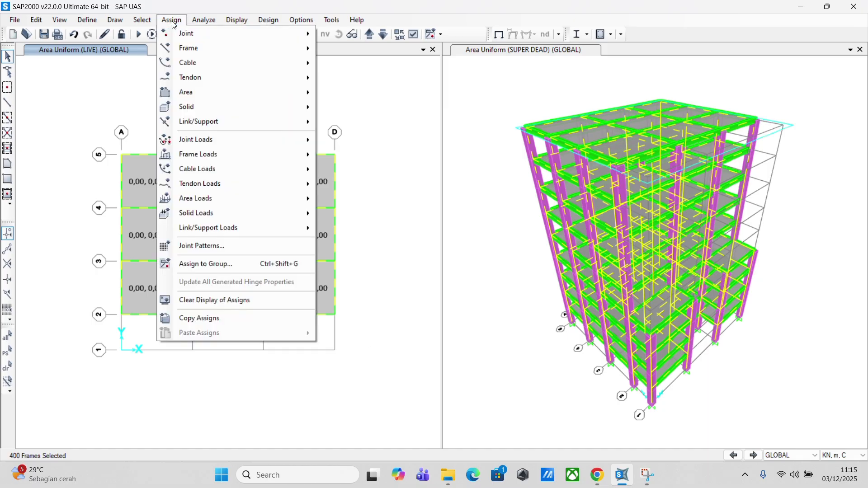
mouse_move(237, 58)
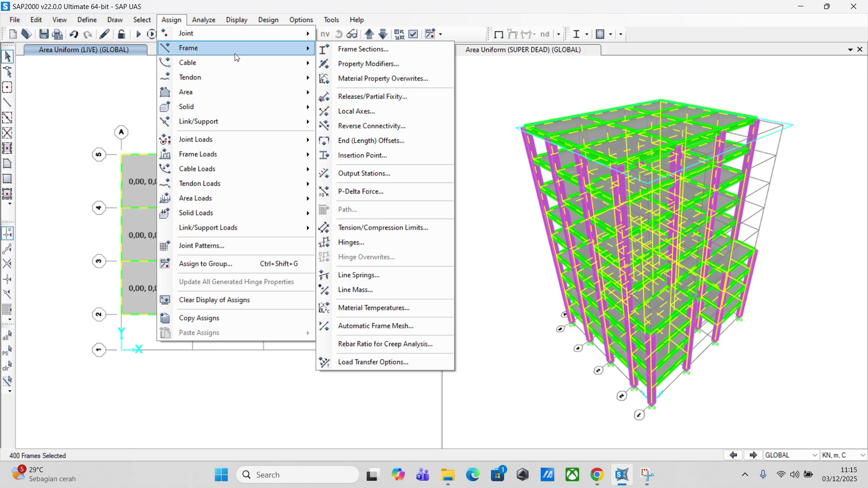
left_click(399, 327)
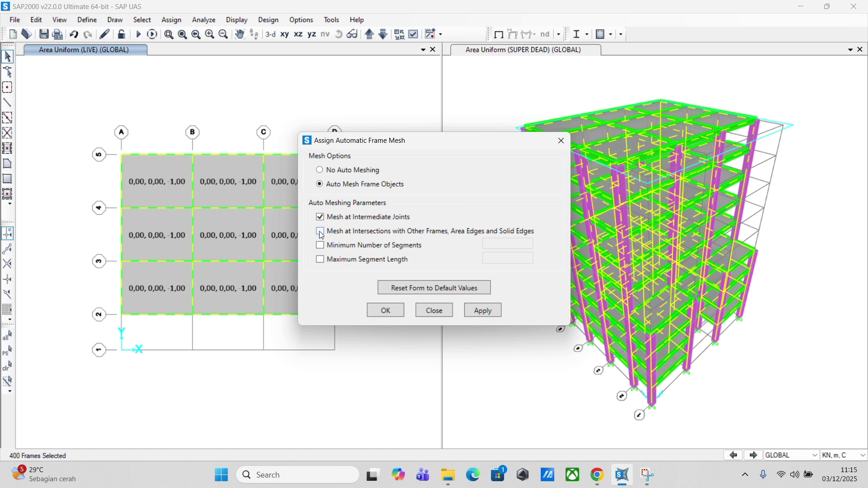
left_click(321, 233)
left_click(480, 310)
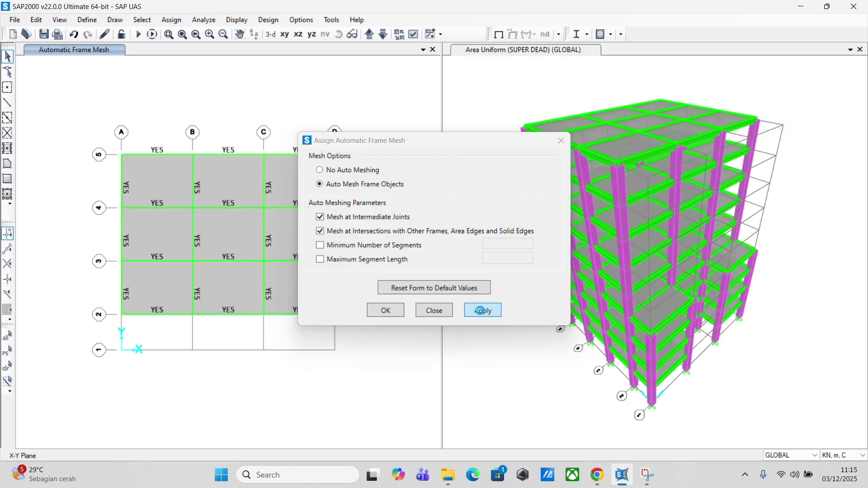
left_click(384, 313)
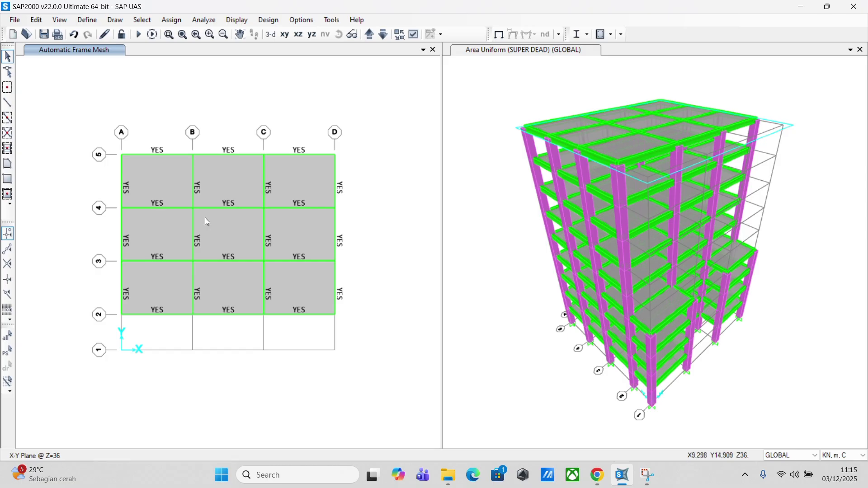
Select all slabs in the model by their area section property, Pelat 23.
left_click(144, 21)
mouse_move(172, 34)
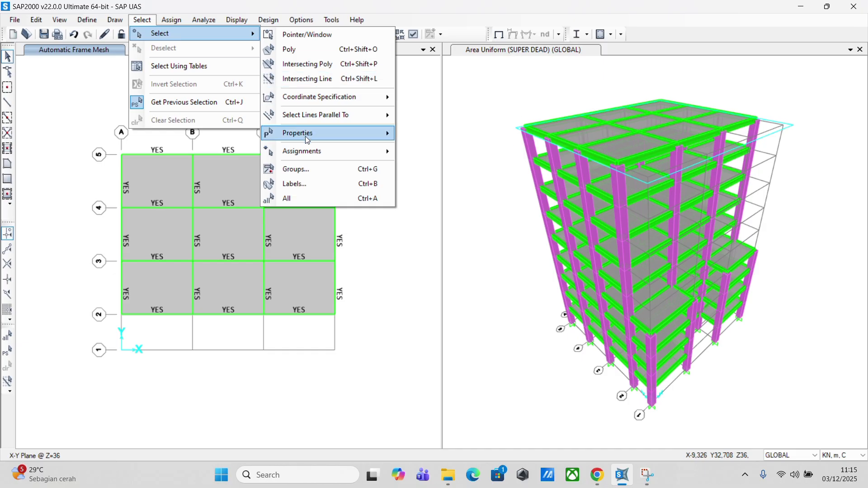
mouse_move(308, 142)
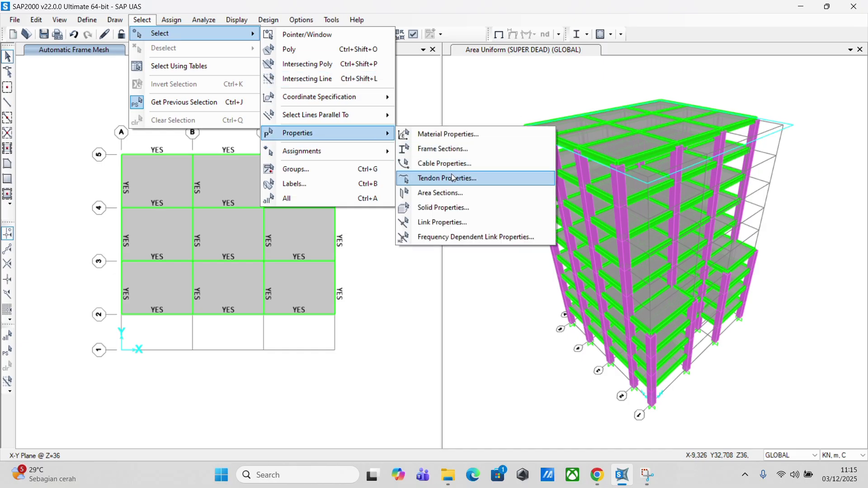
left_click(451, 193)
left_click(412, 177)
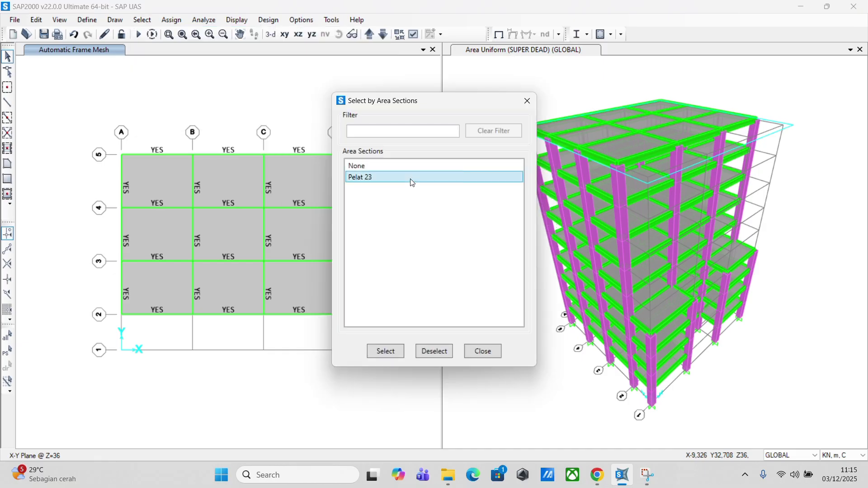
left_click(384, 355)
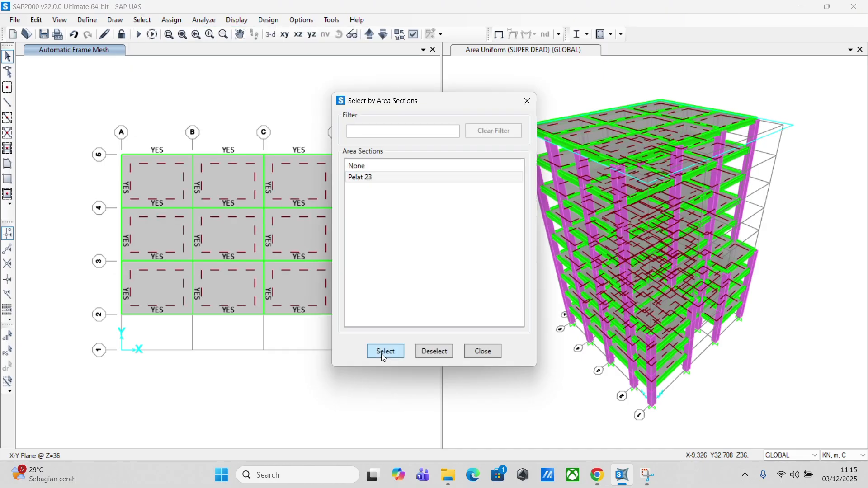
left_click(492, 358)
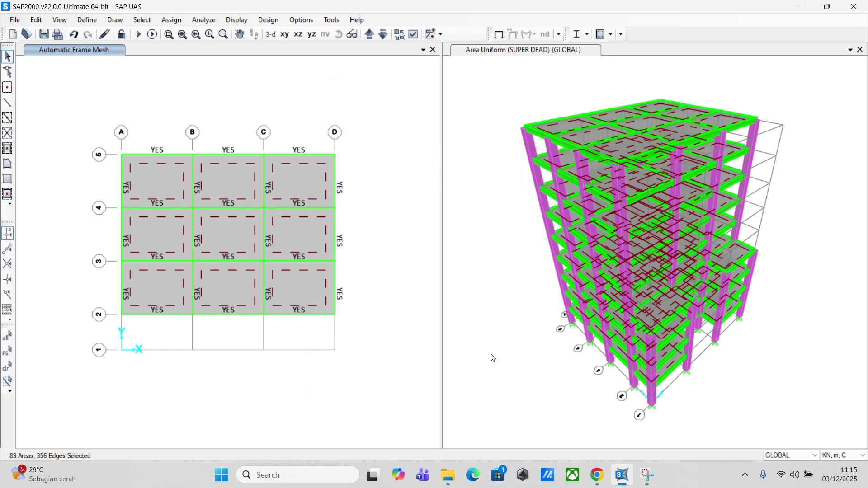
Assign automatic area meshing to the selected slabs, dividing each into 6 by 6 objects along its two edge directions.
left_click(173, 20)
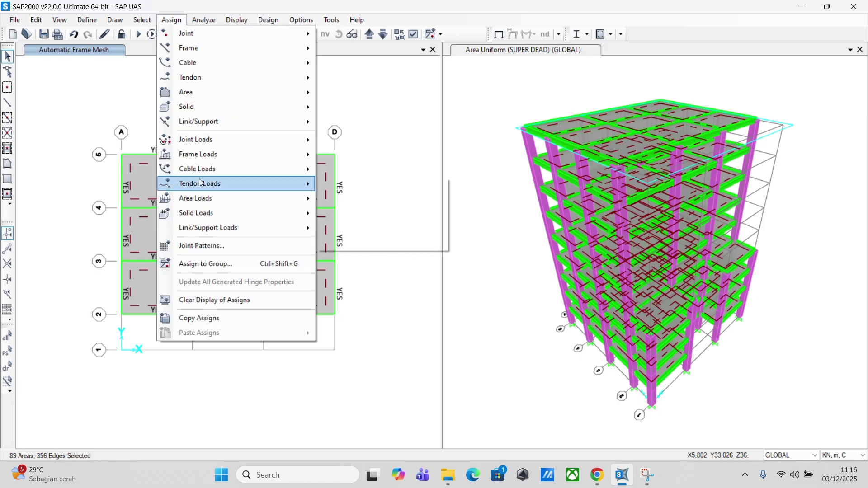
mouse_move(202, 183)
mouse_move(212, 96)
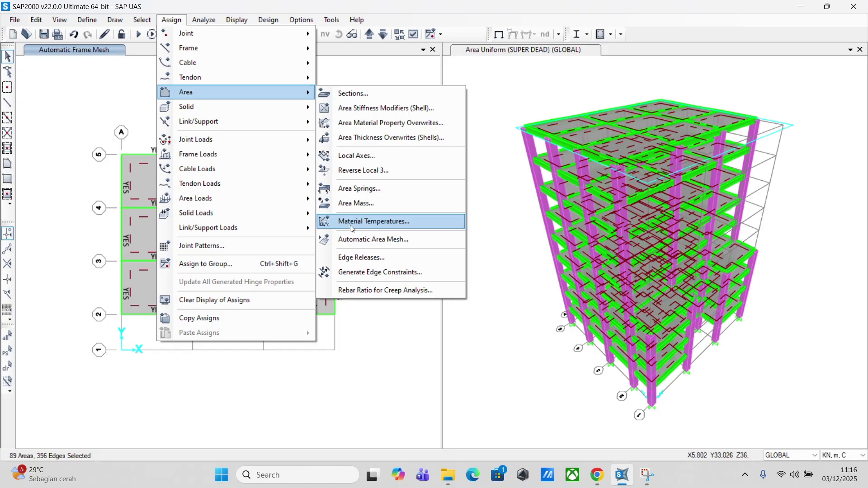
left_click(383, 243)
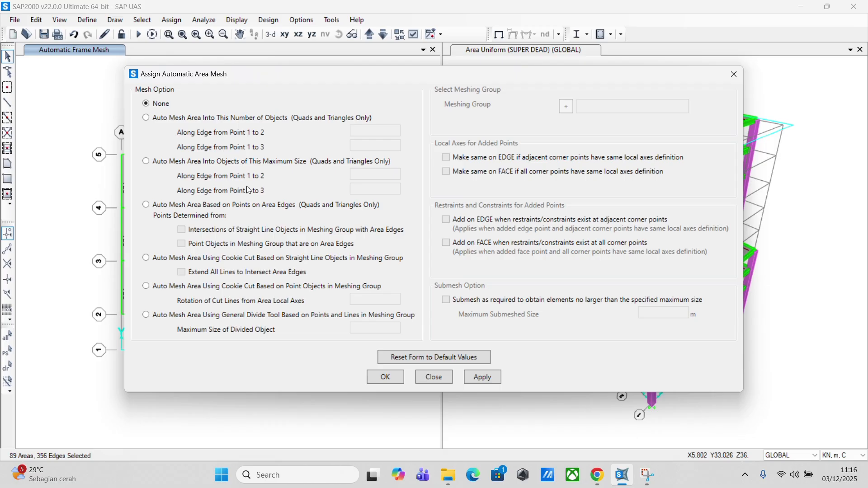
left_click(146, 117)
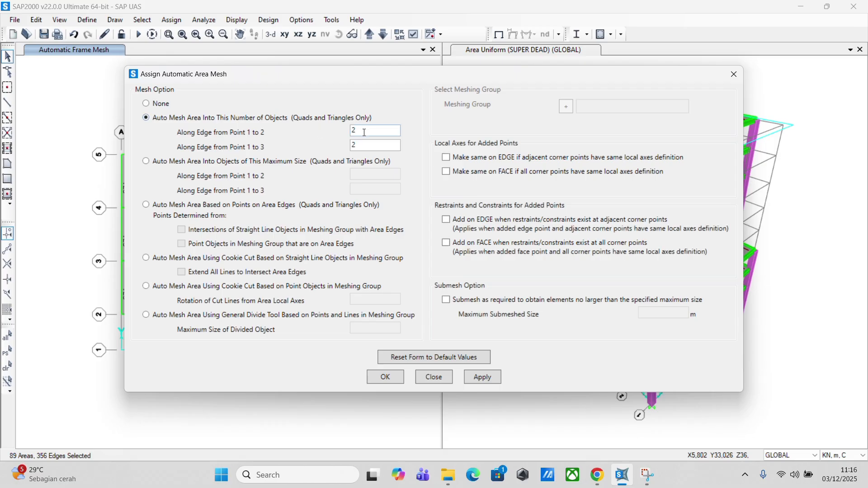
left_click_drag(362, 132, 341, 148)
type("6")
left_click(472, 381)
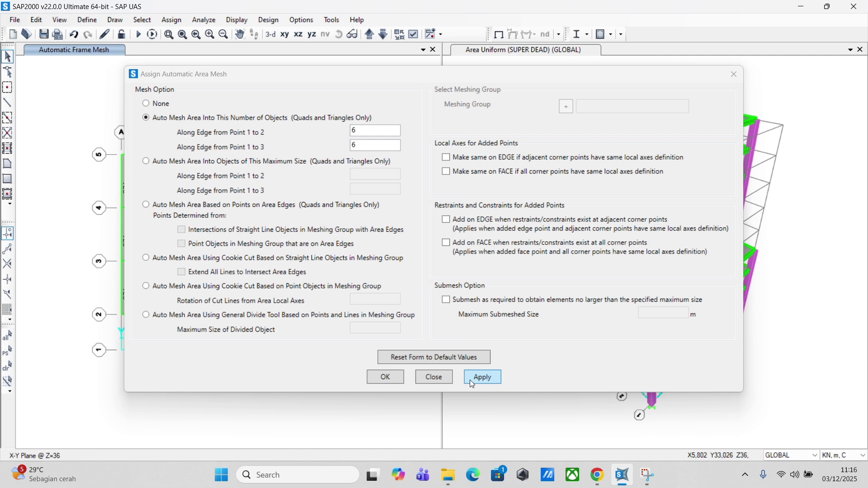
left_click(385, 378)
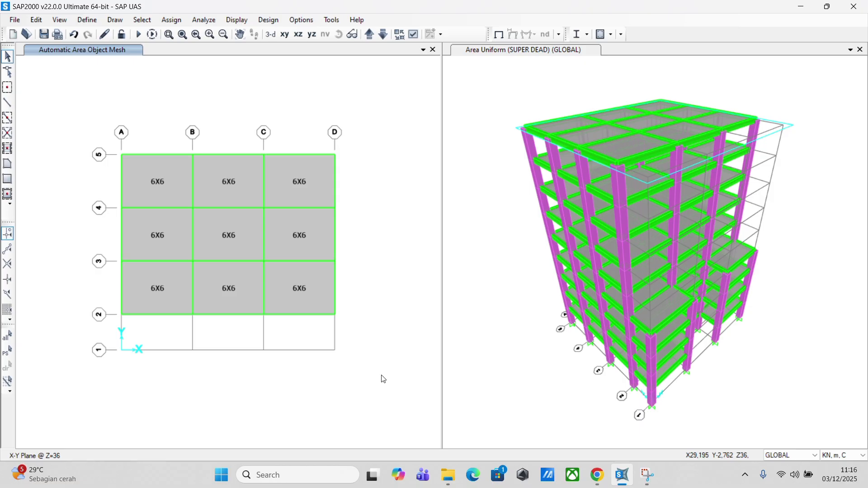
Select every object in the model.
left_click(143, 21)
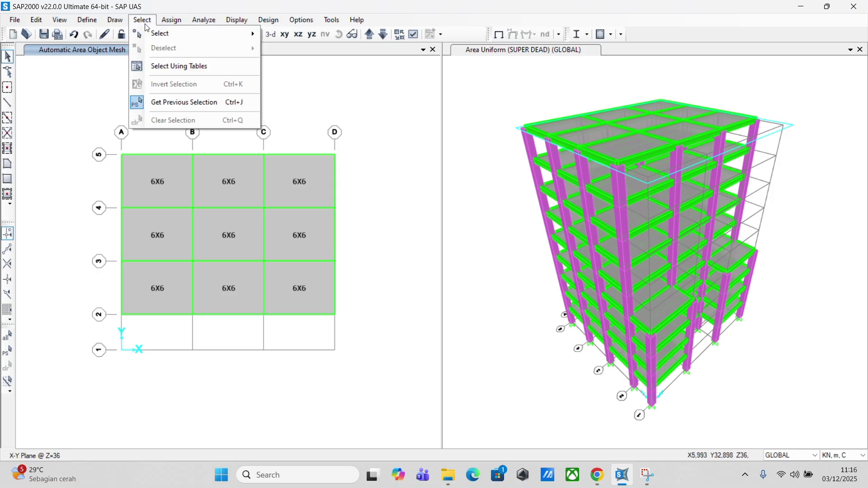
mouse_move(184, 36)
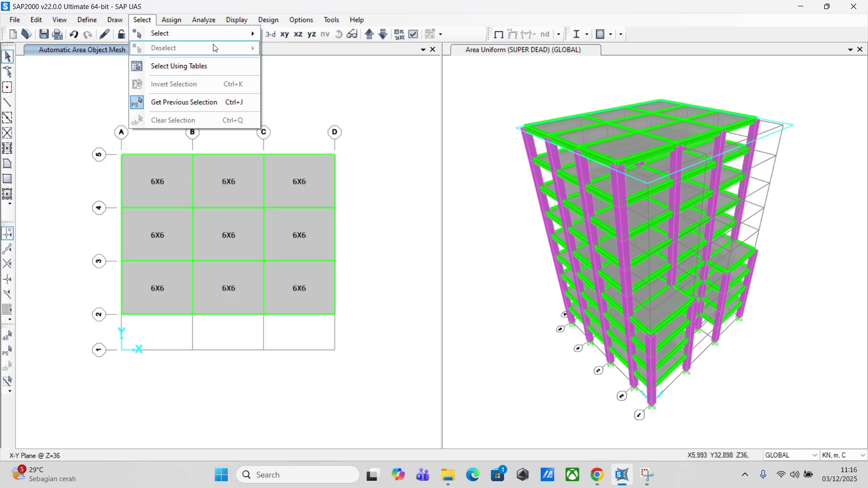
mouse_move(218, 31)
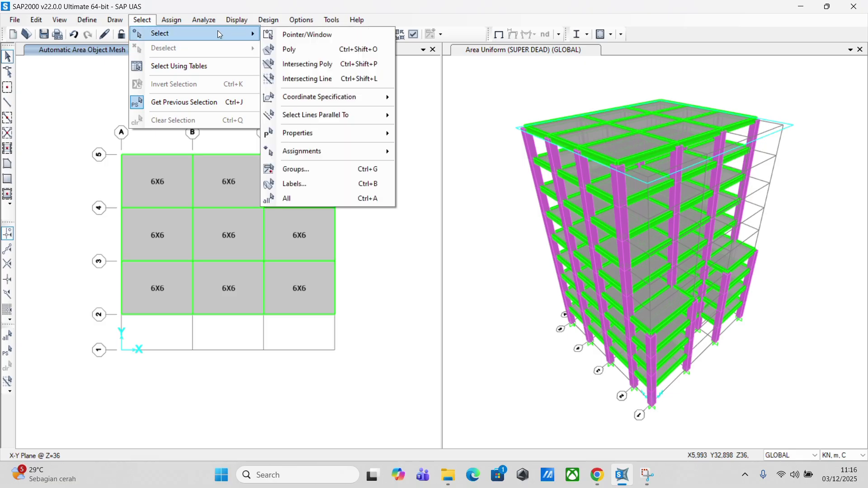
left_click(310, 200)
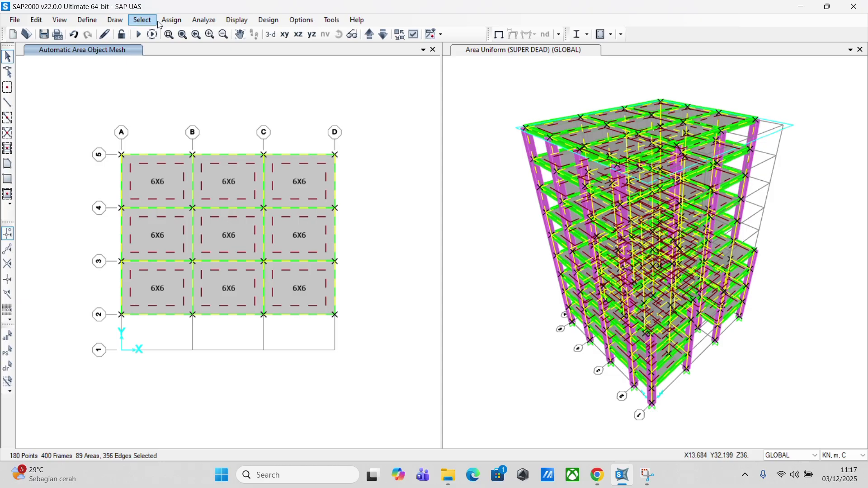
Define diaphragm constraint DIAPH1 about the global Z axis, with a different diaphragm at each selected Z level, and apply the joint constraint assignment.
left_click(172, 19)
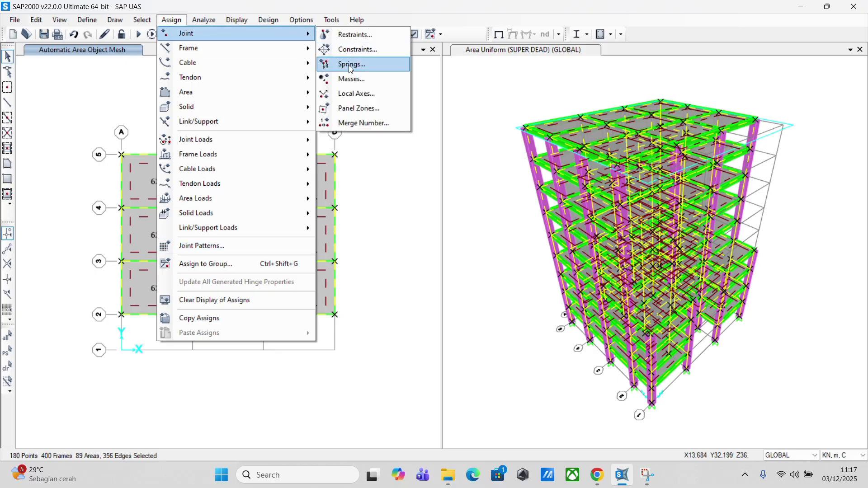
left_click(357, 50)
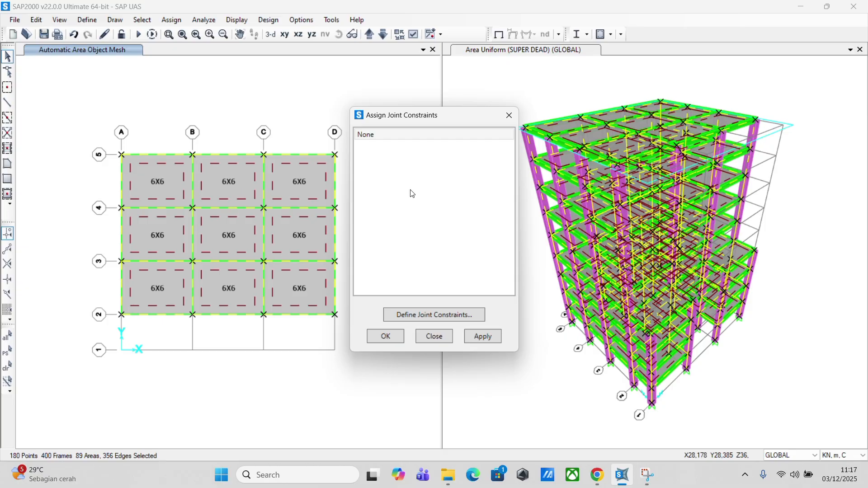
left_click(429, 312)
left_click(462, 207)
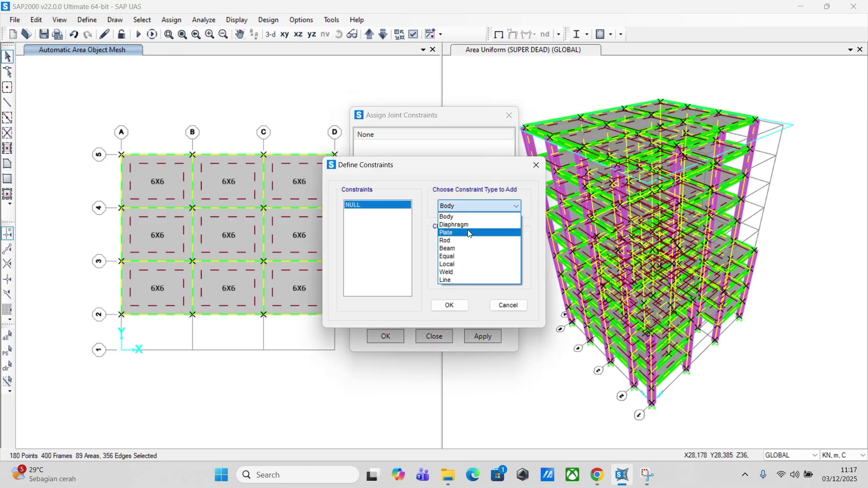
left_click(478, 225)
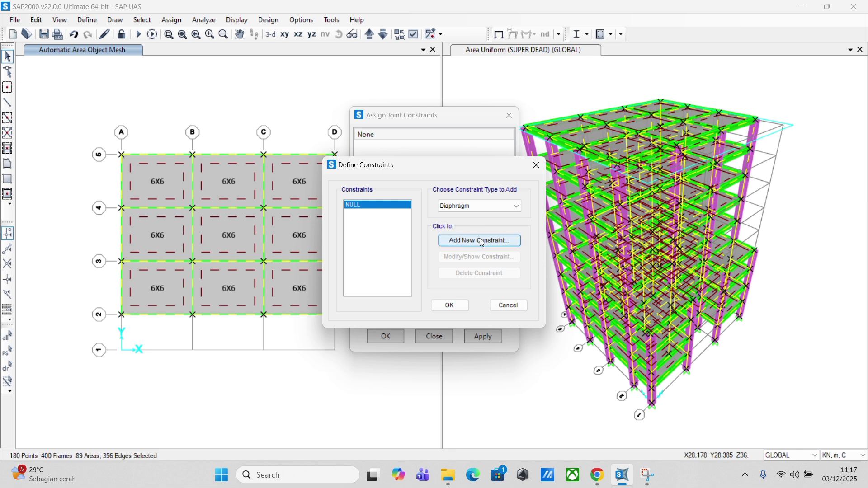
left_click(480, 239)
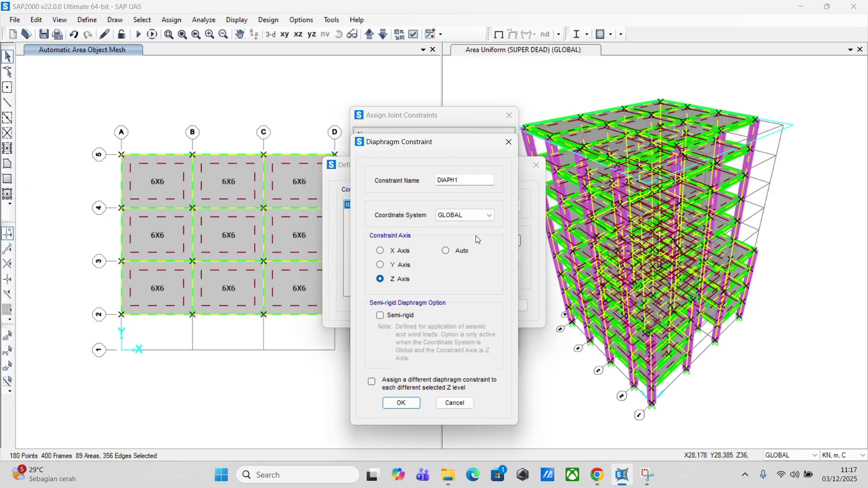
left_click(372, 384)
left_click(409, 404)
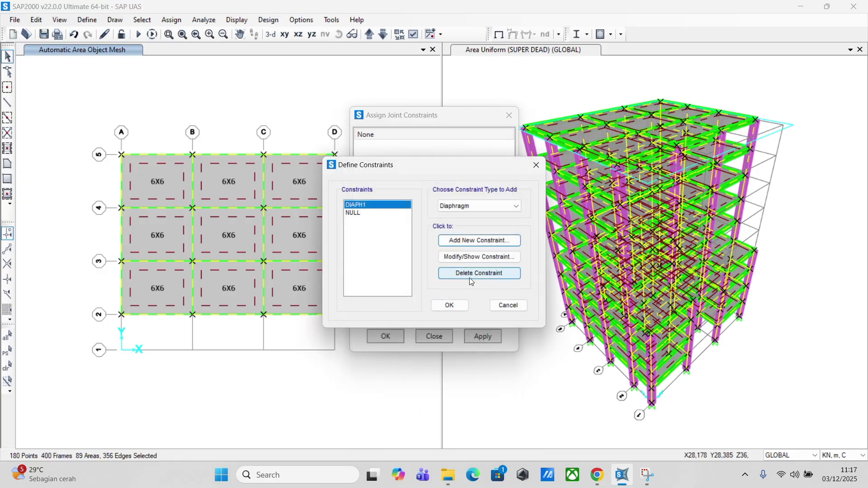
left_click(458, 305)
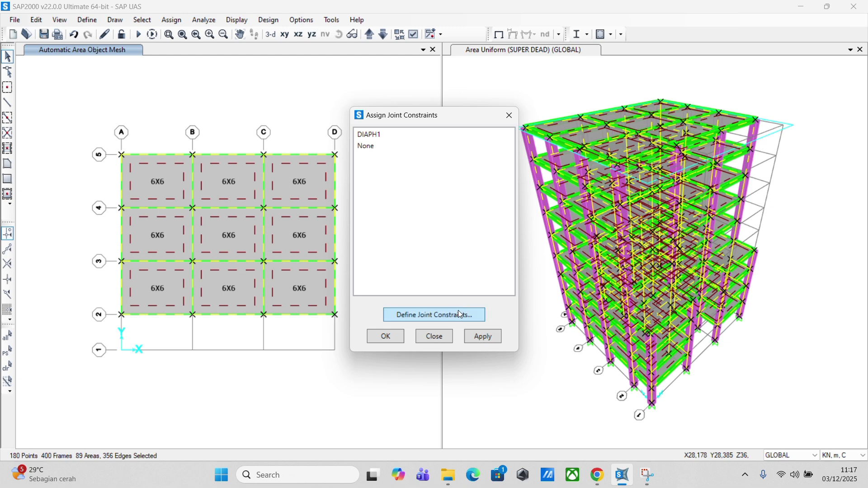
left_click(489, 337)
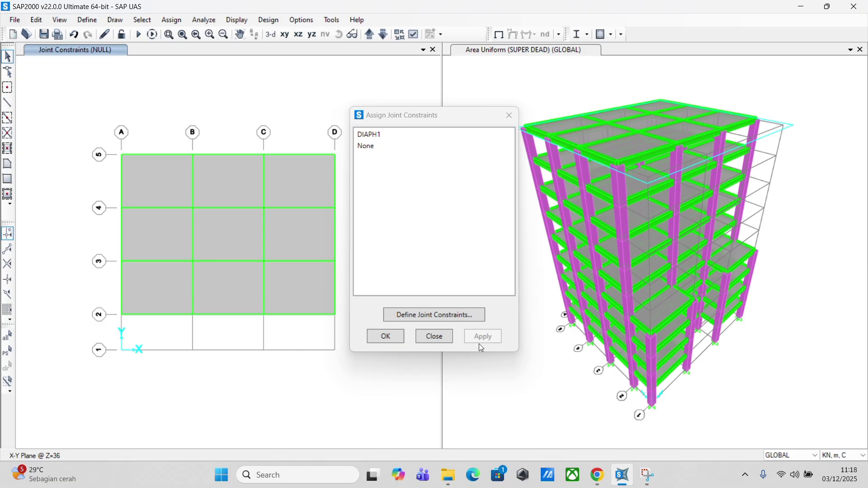
Review the settings of the DIAPH1 diaphragm constraint, including its axis and per-level option, and leave the joint constraint assignment.
left_click(465, 315)
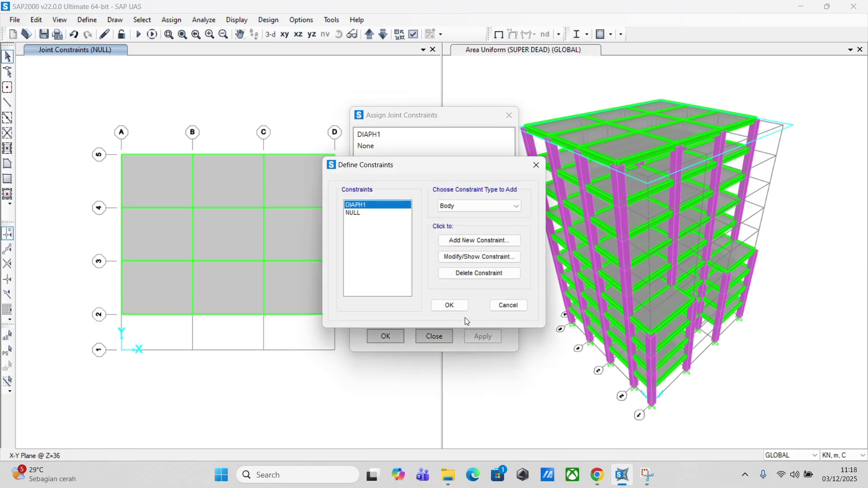
left_click(465, 257)
left_click(501, 166)
left_click(537, 165)
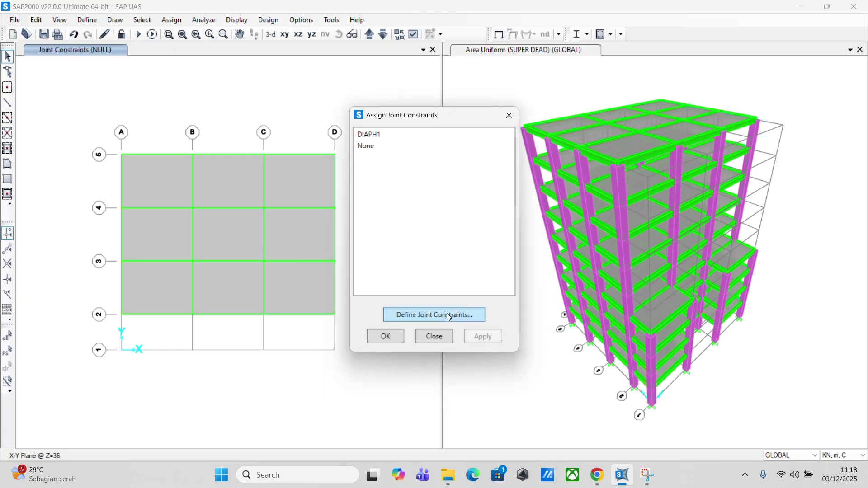
left_click(390, 135)
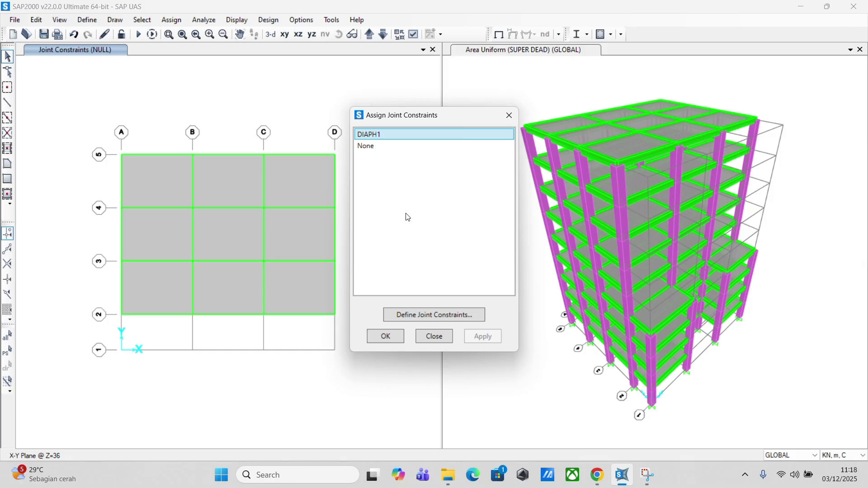
left_click(434, 314)
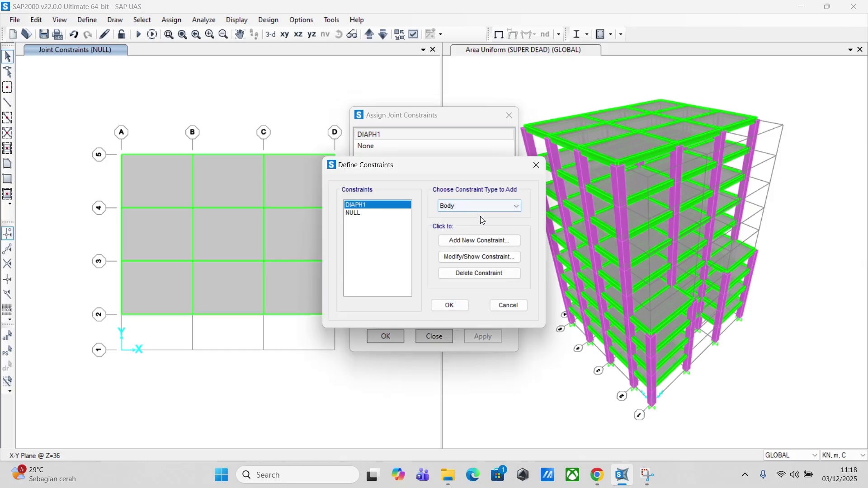
left_click(479, 257)
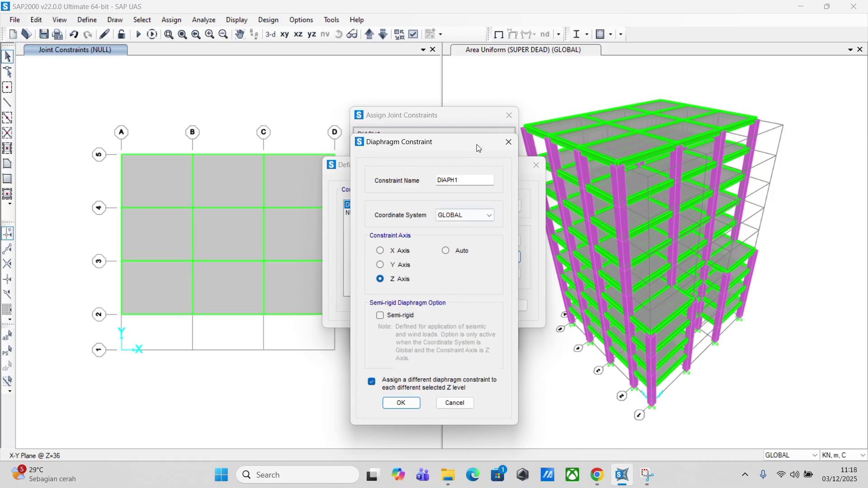
left_click(504, 148)
left_click(537, 165)
left_click(443, 144)
left_click(445, 135)
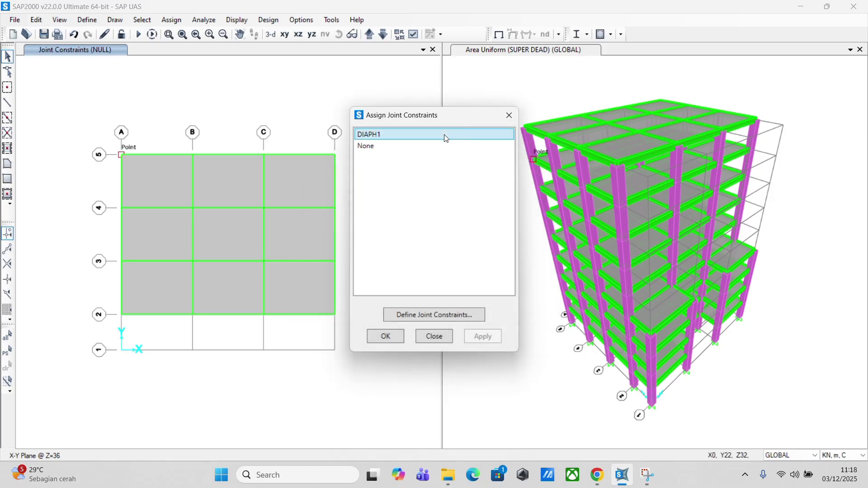
left_click(432, 316)
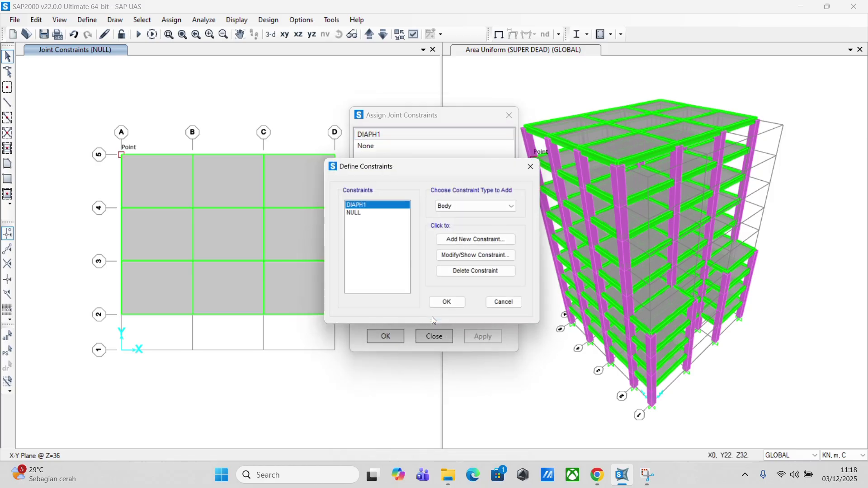
left_click(470, 207)
left_click(498, 225)
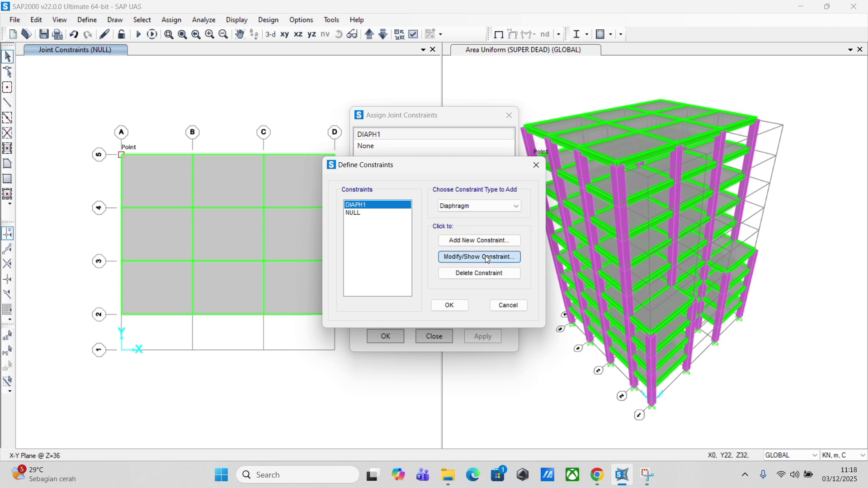
left_click(484, 256)
left_click(507, 141)
left_click(536, 165)
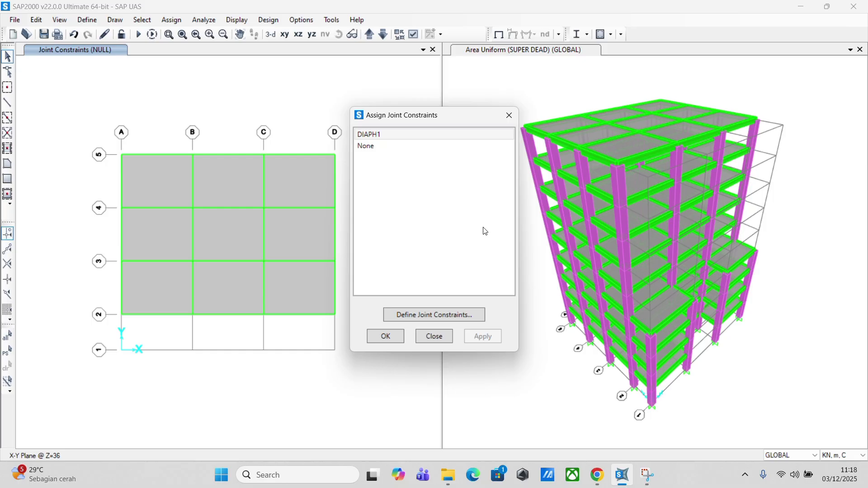
left_click(431, 135)
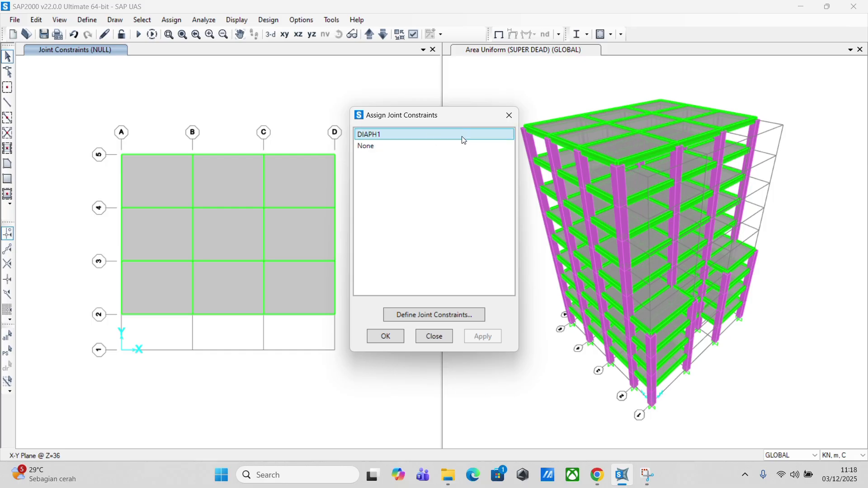
left_click(445, 334)
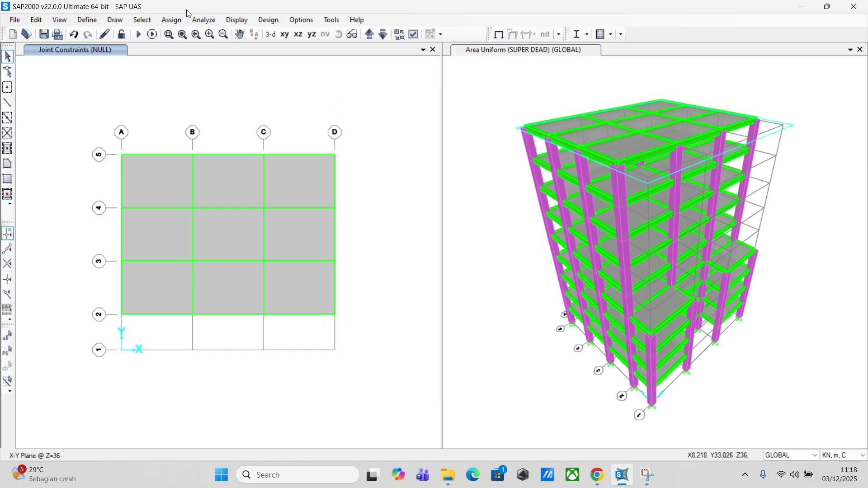
Select every object in the model and assign the DIAPH1 diaphragm constraint to the joints.
left_click(142, 19)
mouse_move(154, 34)
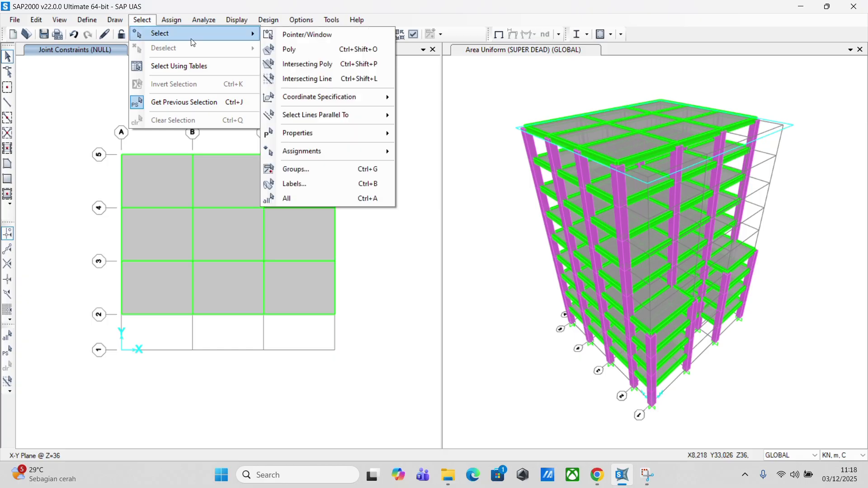
left_click(349, 201)
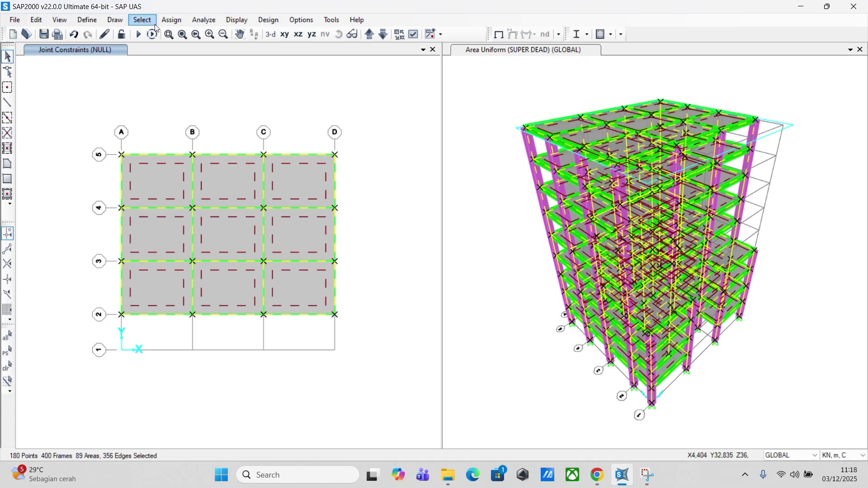
left_click(172, 20)
mouse_move(199, 32)
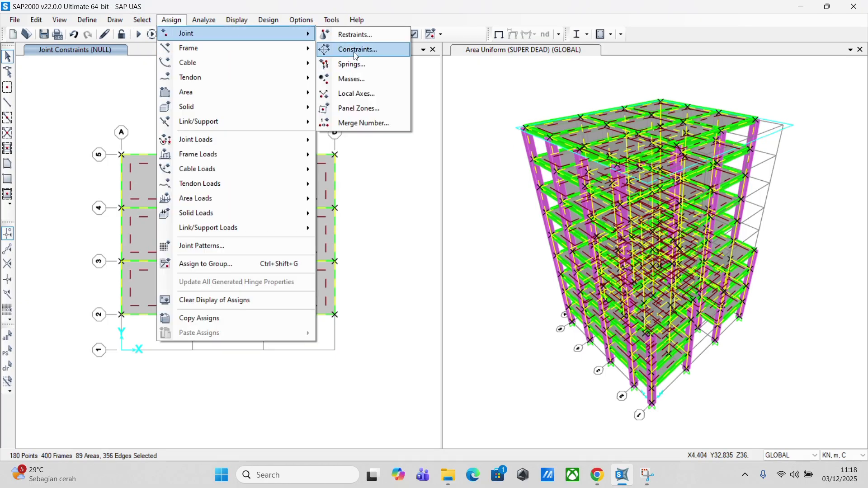
left_click(367, 52)
left_click(406, 138)
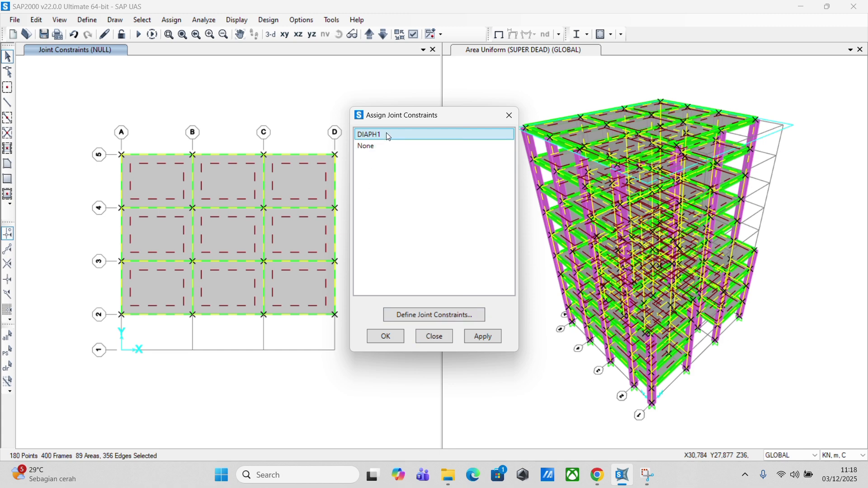
left_click(477, 337)
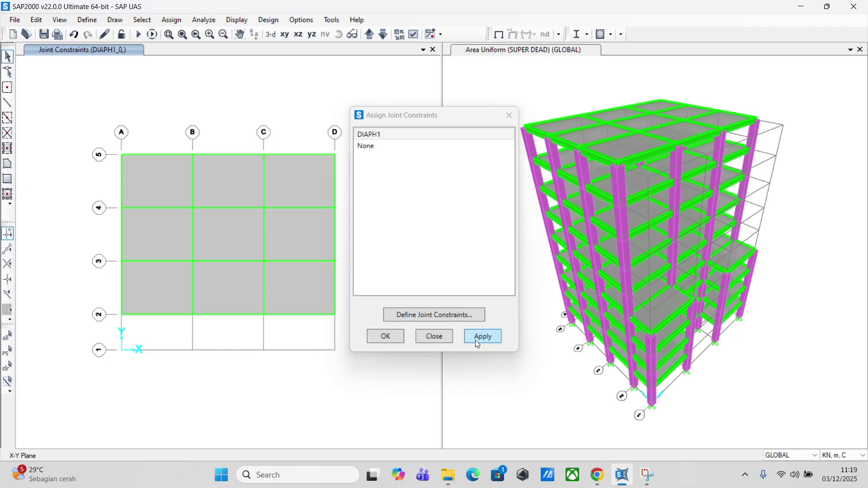
Delete the base-level diaphragm constraint DIAPH1_0 from the constraint definitions and finish the joint constraint assignment.
left_click(393, 136)
left_click(402, 314)
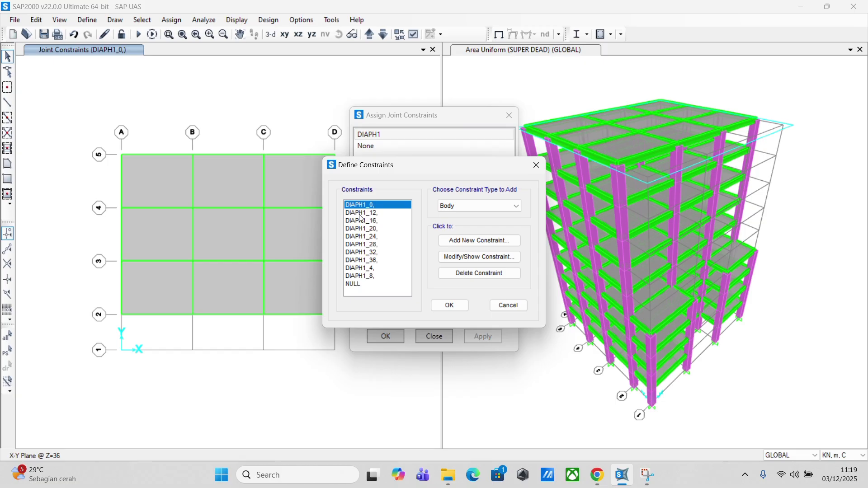
left_click(479, 273)
left_click(452, 277)
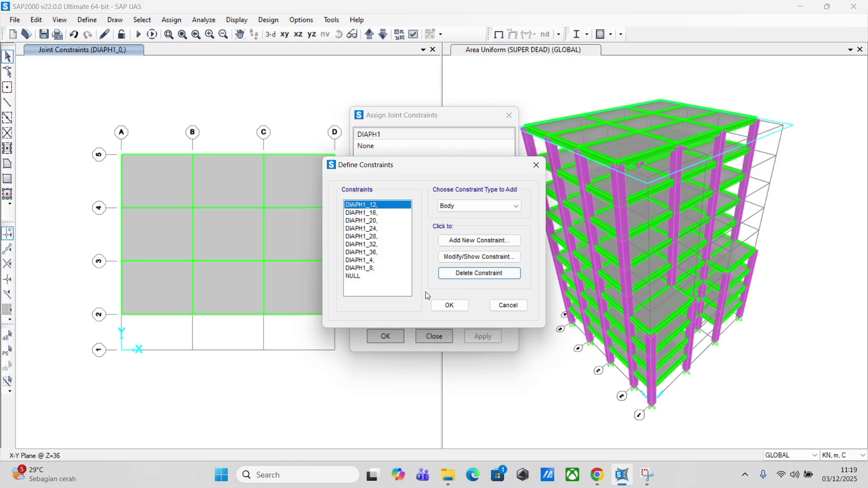
left_click(450, 309)
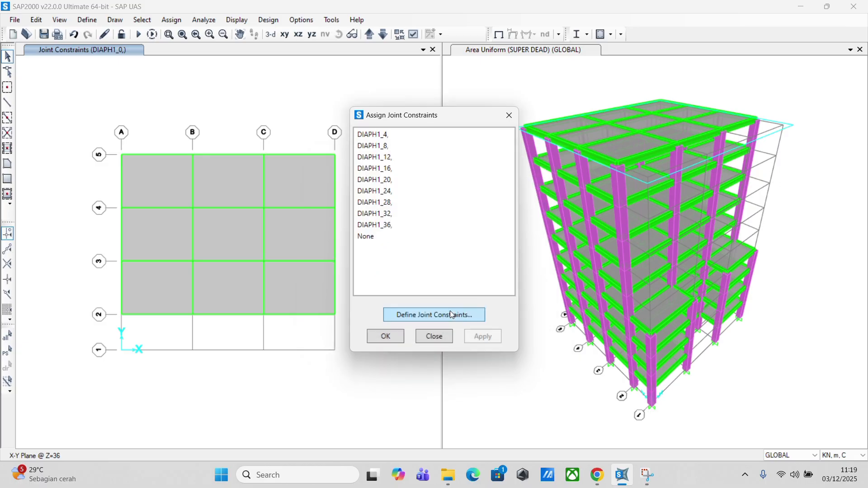
left_click(395, 335)
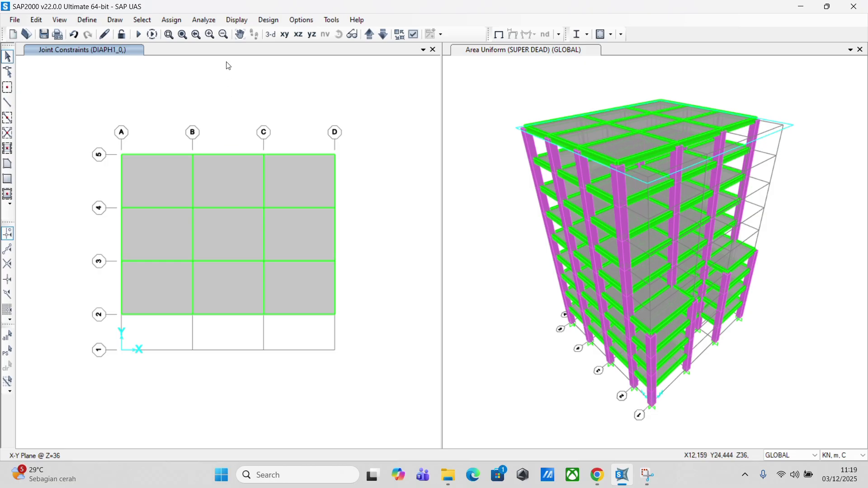
Run the analysis for all load cases.
left_click(216, 21)
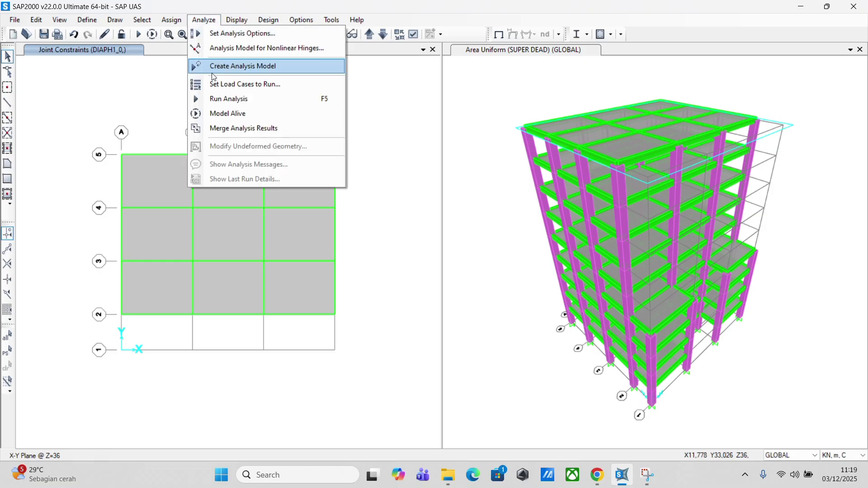
left_click(228, 99)
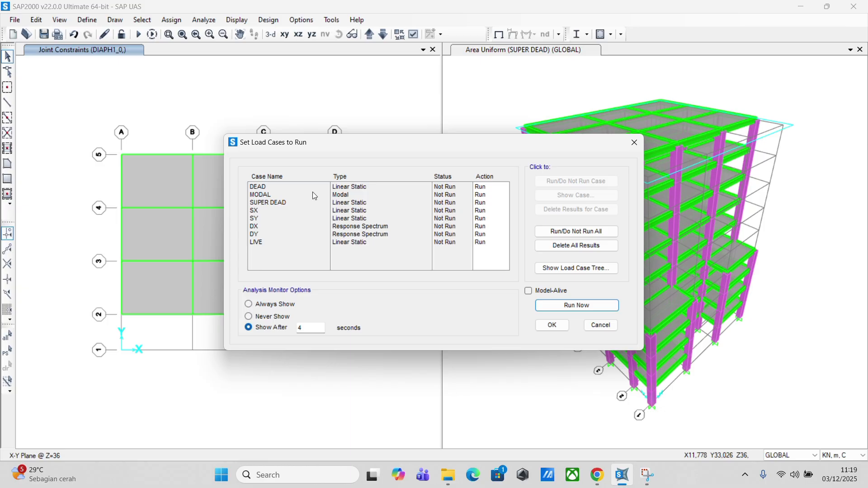
left_click(570, 307)
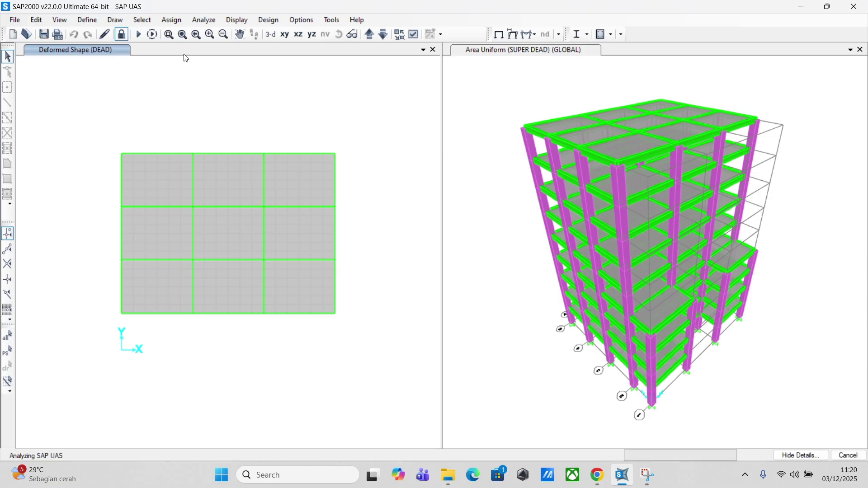
Show the DEAD deformed shape in 3D, inspect it from a lower angle, and restore the default 3D view.
left_click(274, 39)
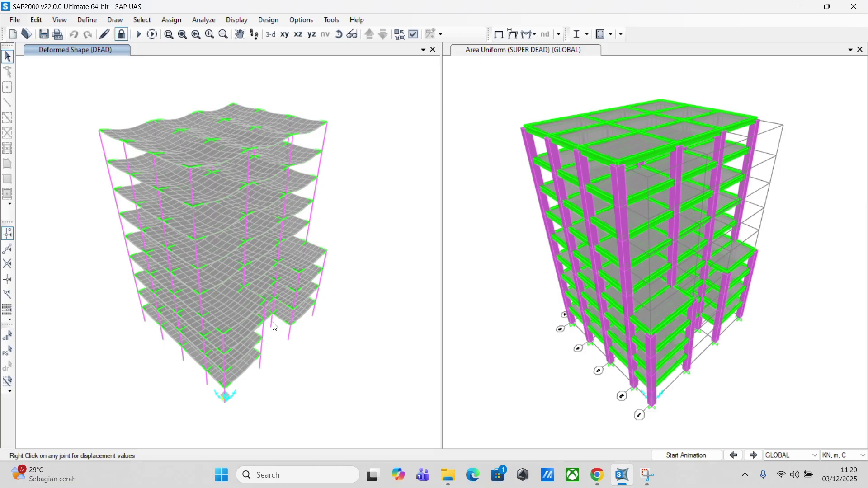
right_click(225, 397)
middle_click_drag(219, 385, 151, 339)
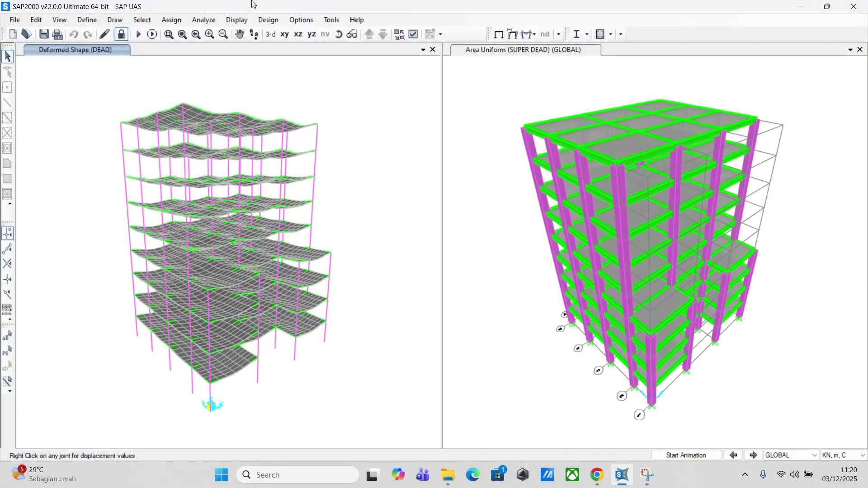
left_click(273, 36)
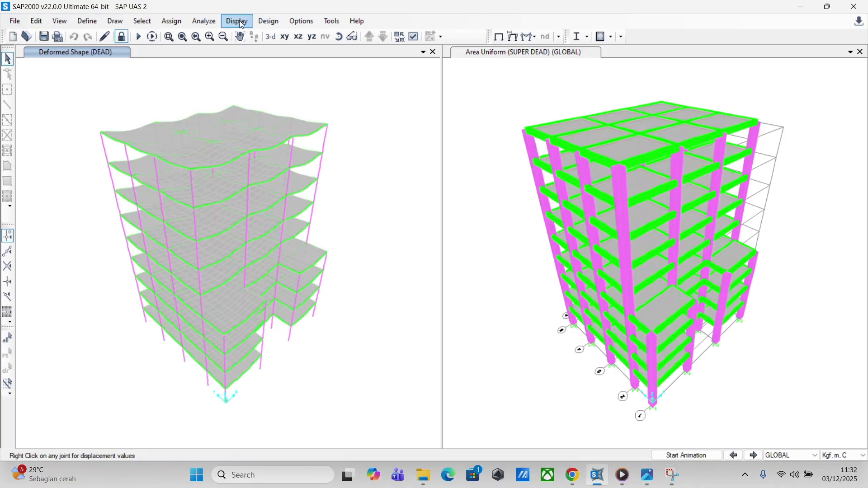
Check the load combinations in the TRAINING SAP 2 PDF, then display and animate the deformed shape for COMB3 in SAP2000.
left_click(265, 22)
mouse_move(238, 26)
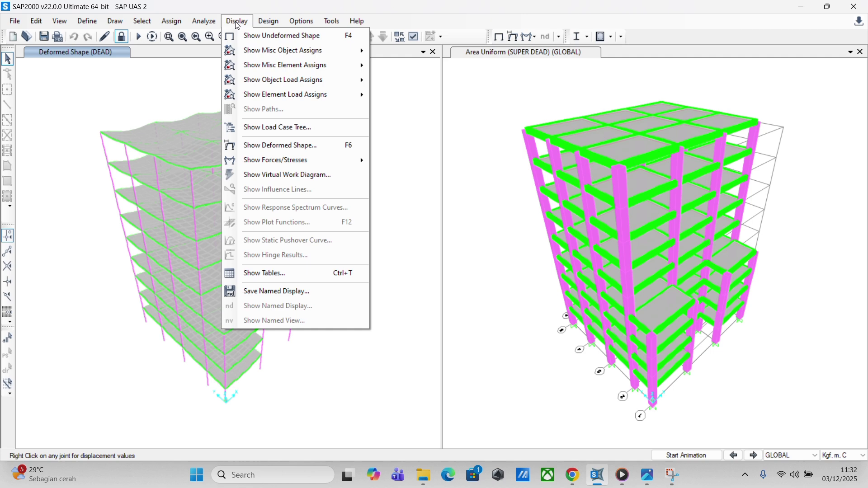
left_click(281, 146)
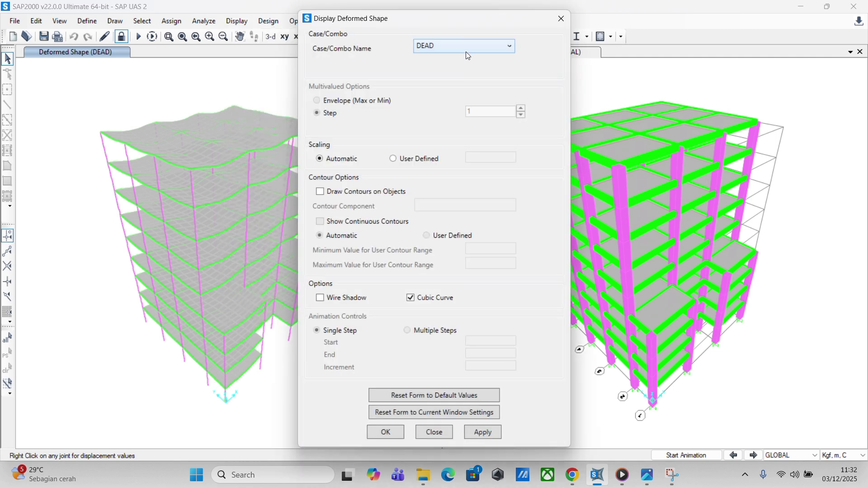
left_click(579, 475)
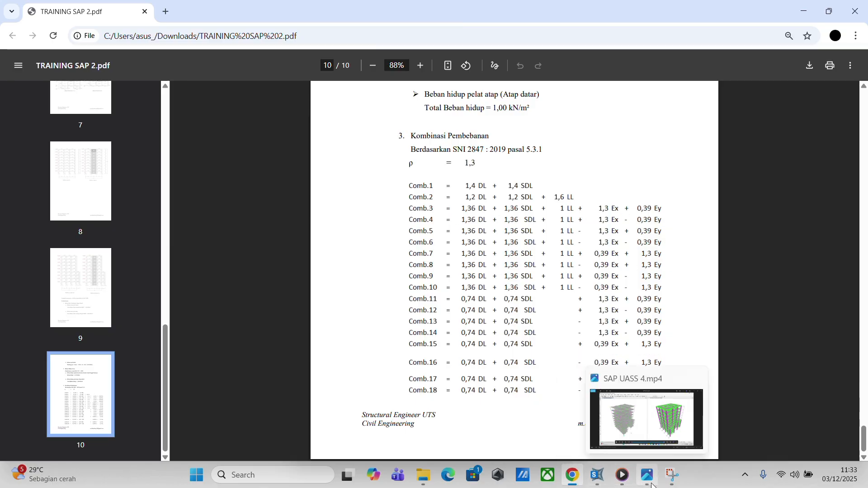
left_click(602, 484)
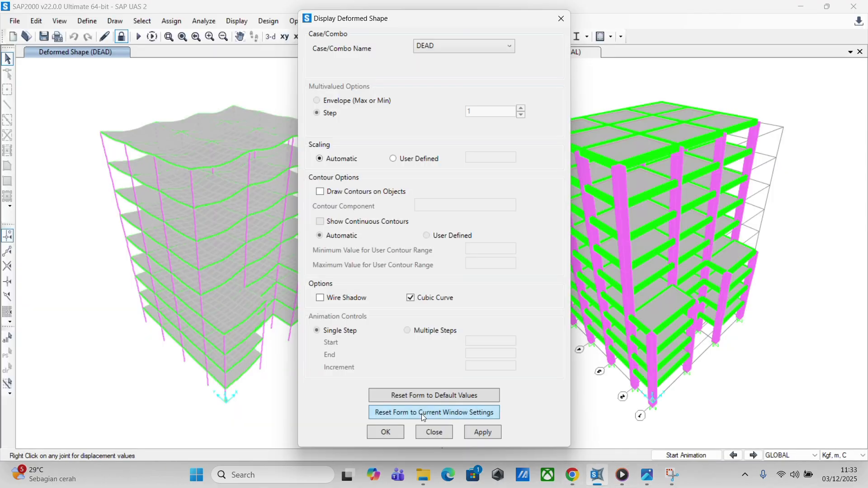
left_click(445, 47)
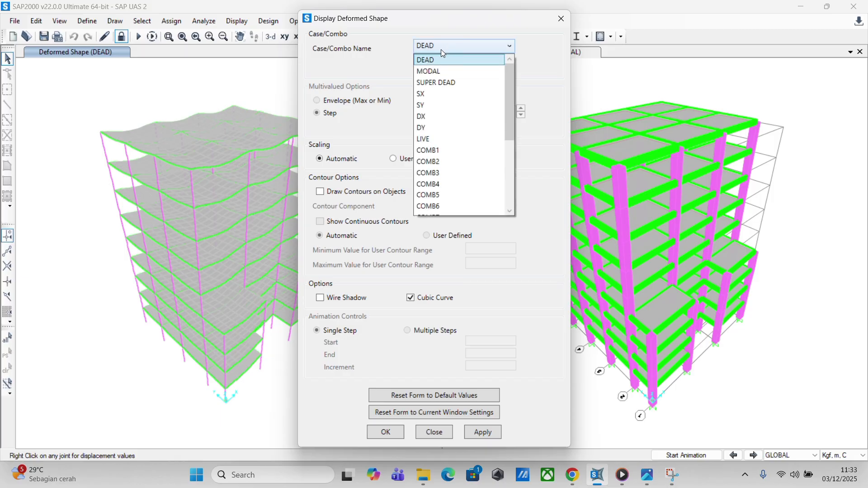
left_click(442, 172)
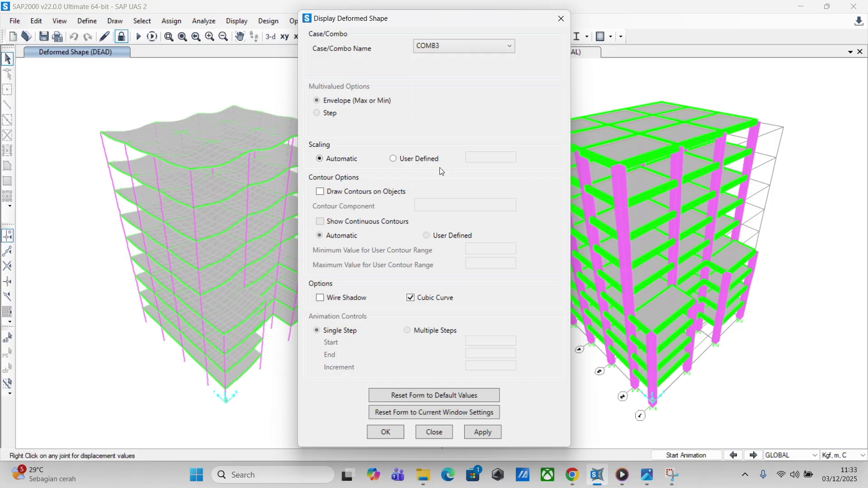
left_click(480, 433)
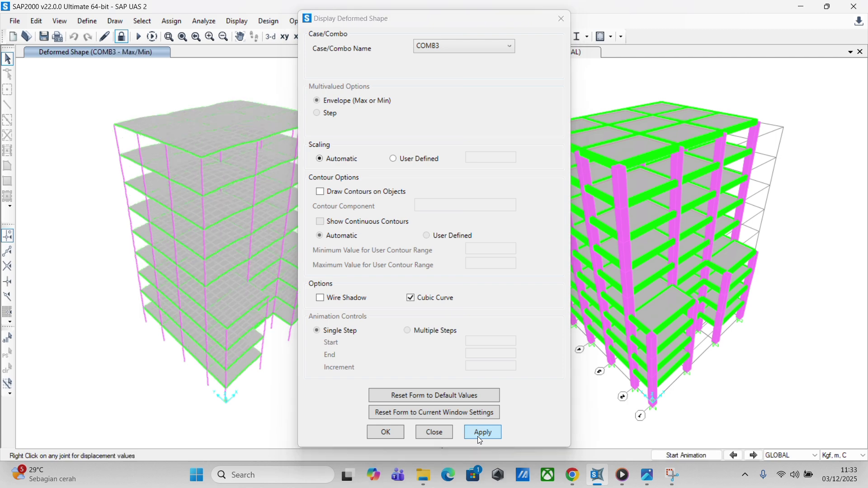
left_click(386, 432)
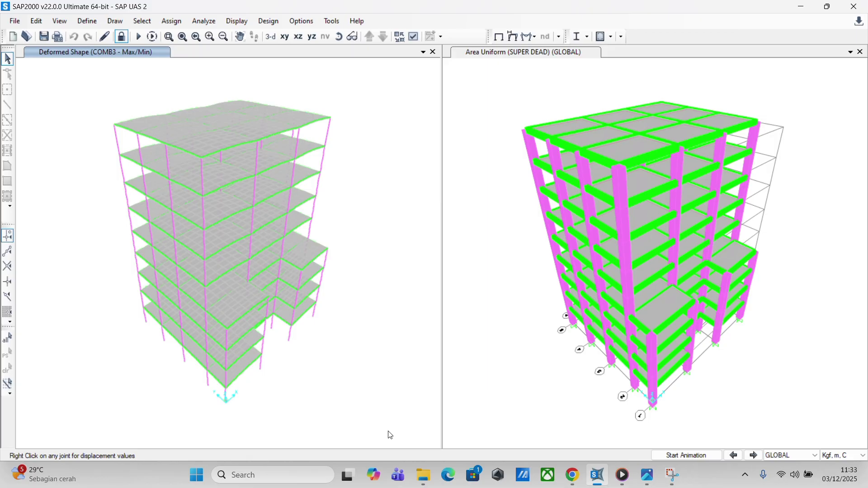
left_click(673, 456)
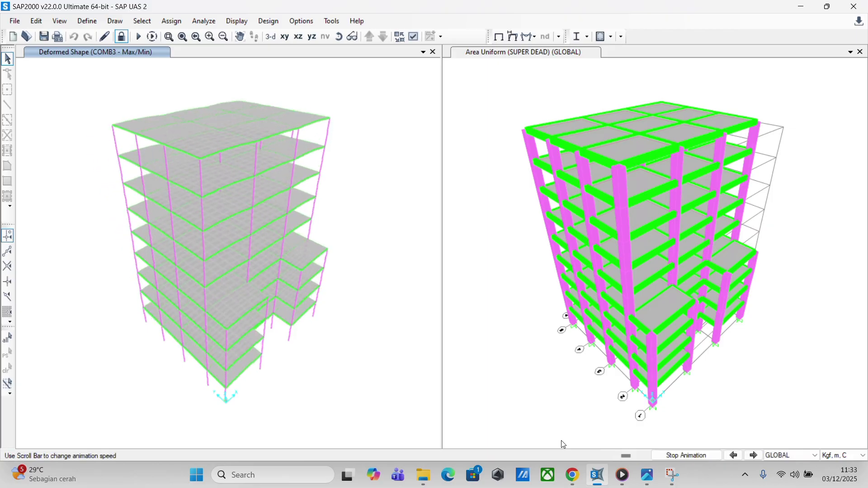
Lower the system sound volume and close the quick settings.
left_click(794, 475)
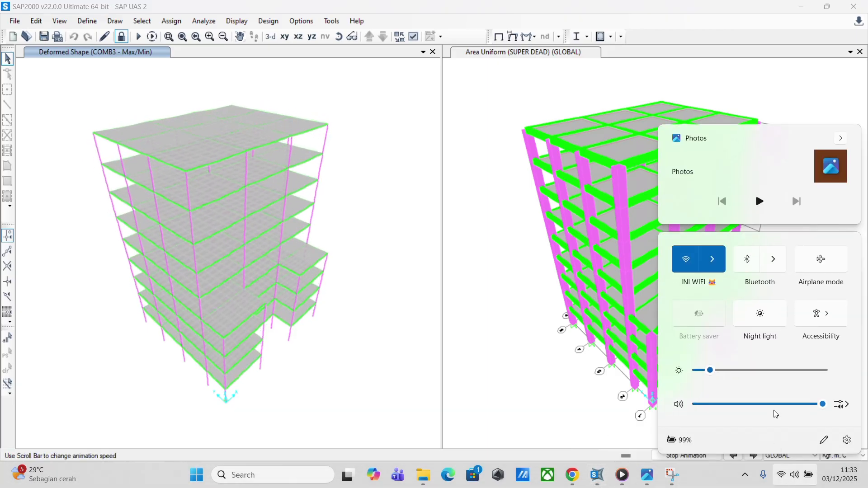
left_click_drag(776, 412, 765, 407)
left_click(740, 404)
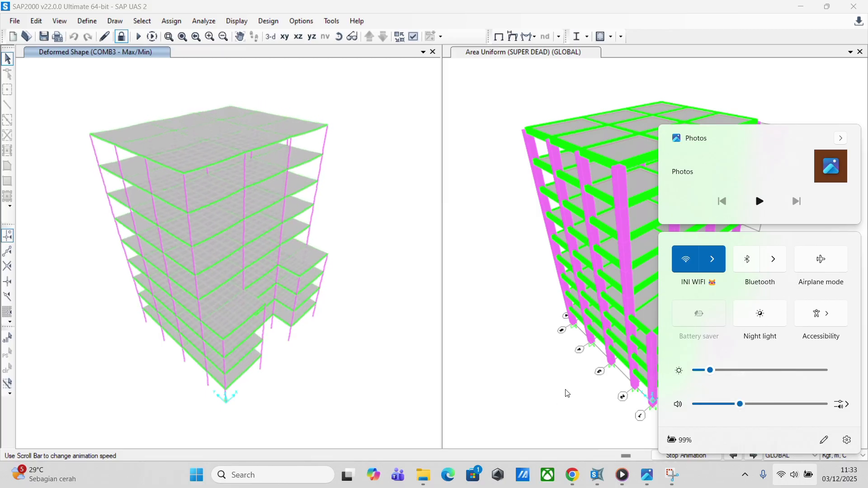
left_click(453, 332)
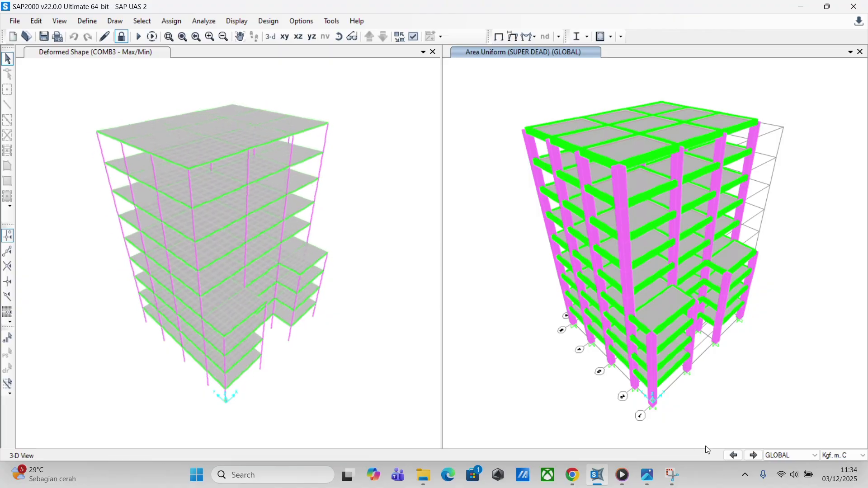
Return to the COMB3 deformed shape view and stop its animation.
left_click(100, 54)
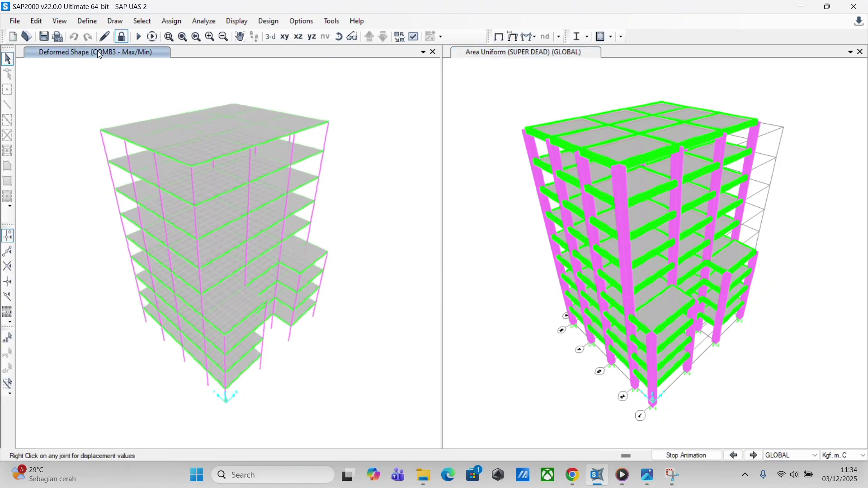
left_click(698, 454)
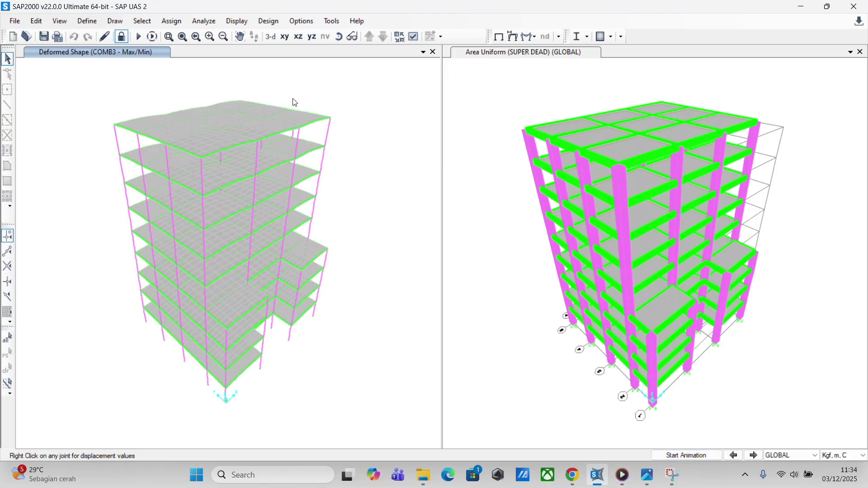
Display the deformed shape for COMB7 with contours drawn on objects, using Uy as the contour component.
left_click(237, 21)
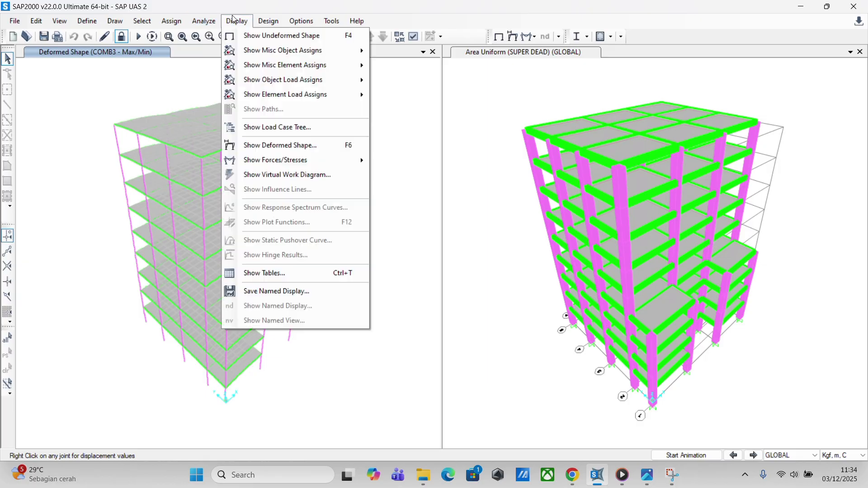
left_click(330, 145)
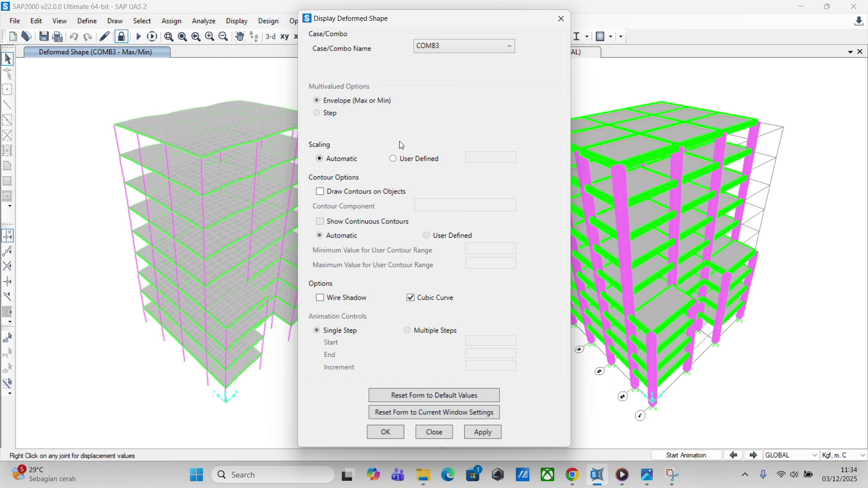
left_click(456, 45)
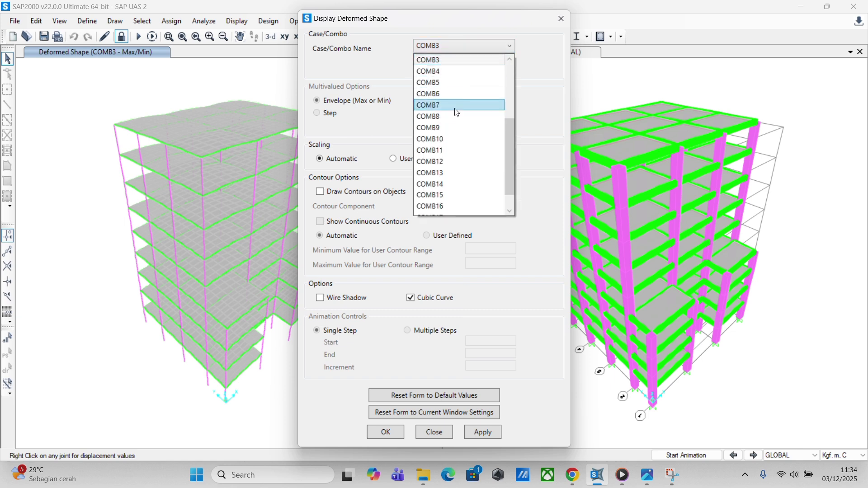
left_click(456, 106)
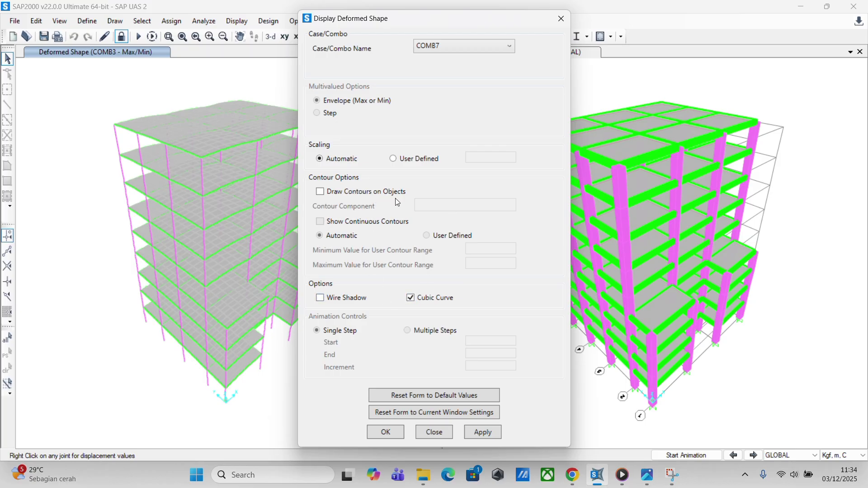
left_click(320, 192)
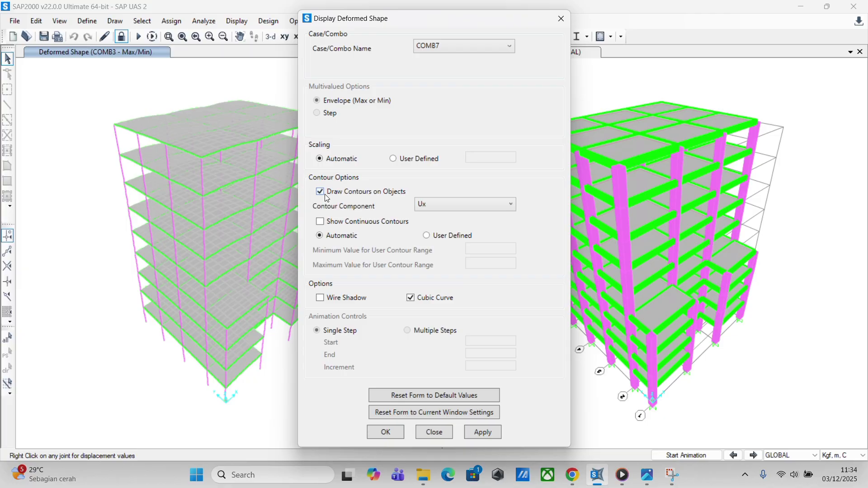
left_click(434, 207)
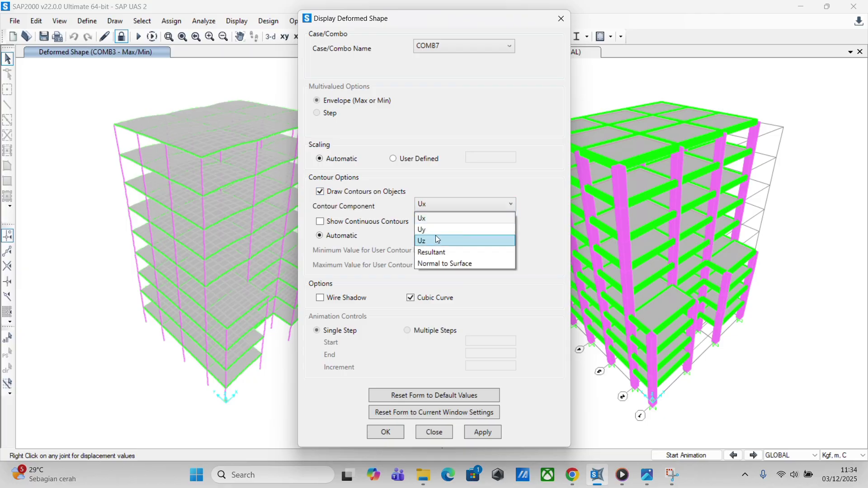
left_click(505, 231)
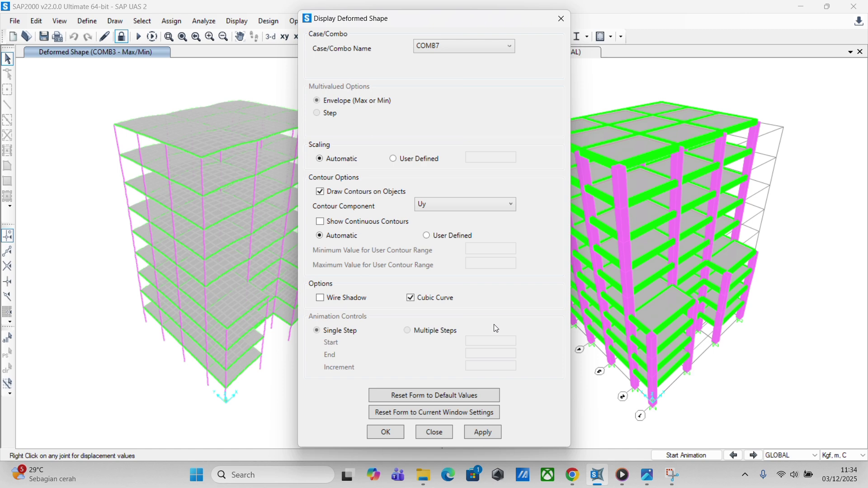
left_click(478, 437)
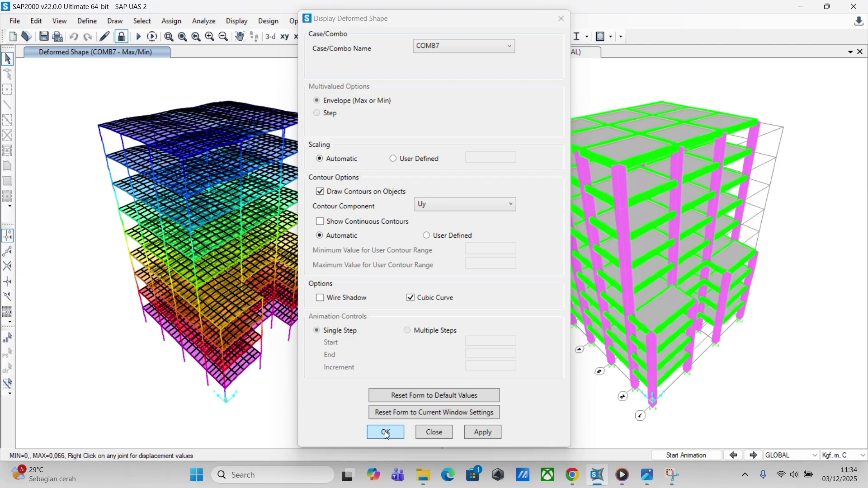
left_click(387, 435)
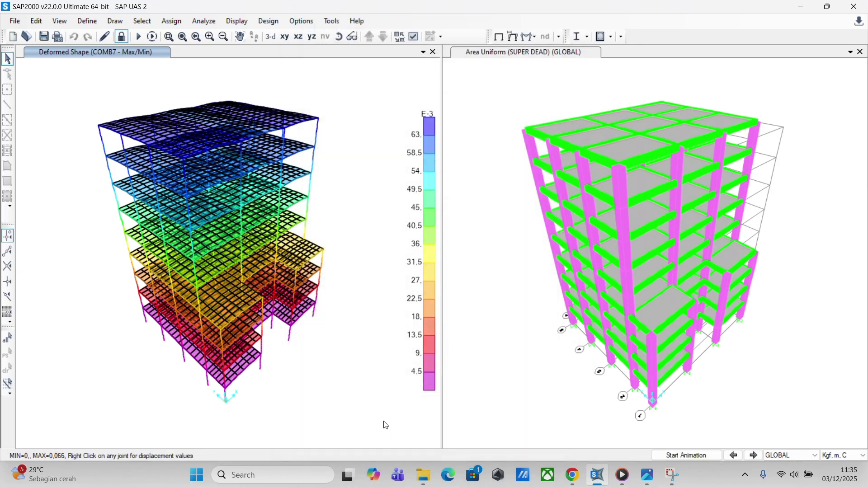
left_click(414, 36)
left_click(828, 7)
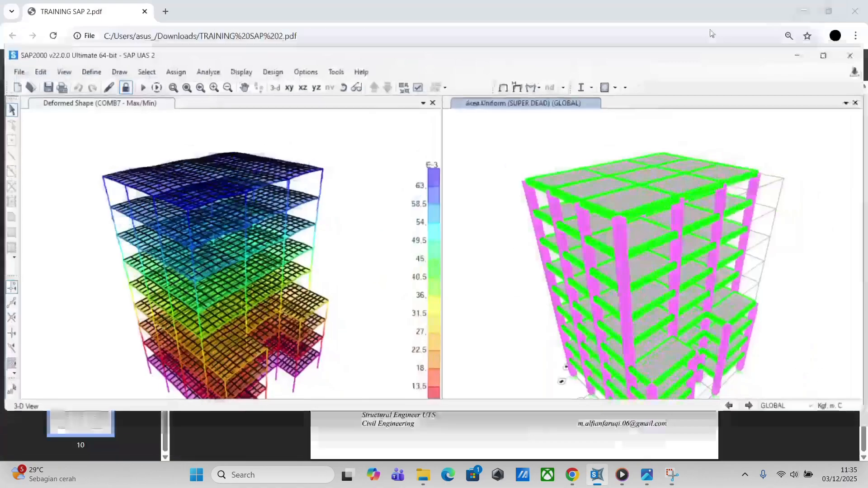
left_click(829, 12)
left_click(804, 12)
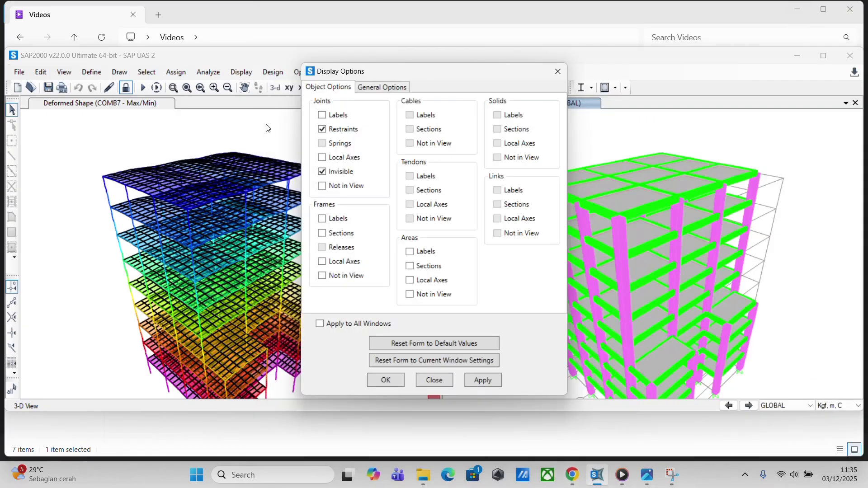
left_click(400, 88)
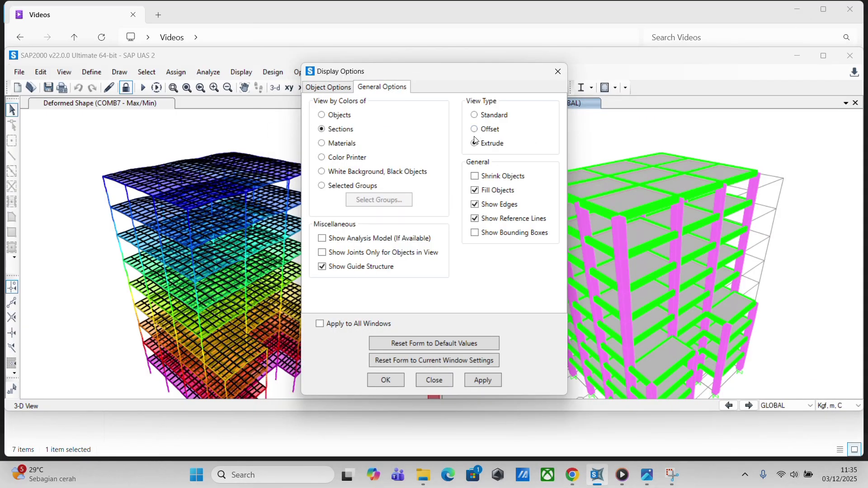
left_click(557, 72)
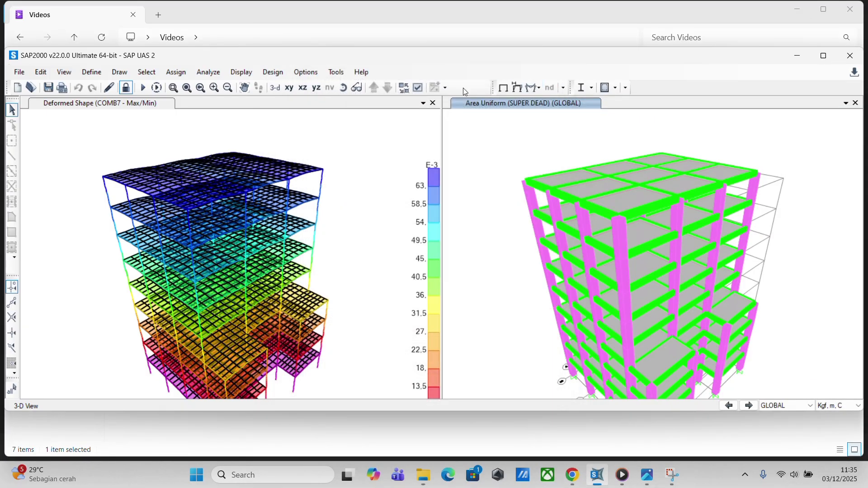
Apply the Extrude view type to the COMB7 deformed shape window and maximize SAP2000.
left_click(140, 109)
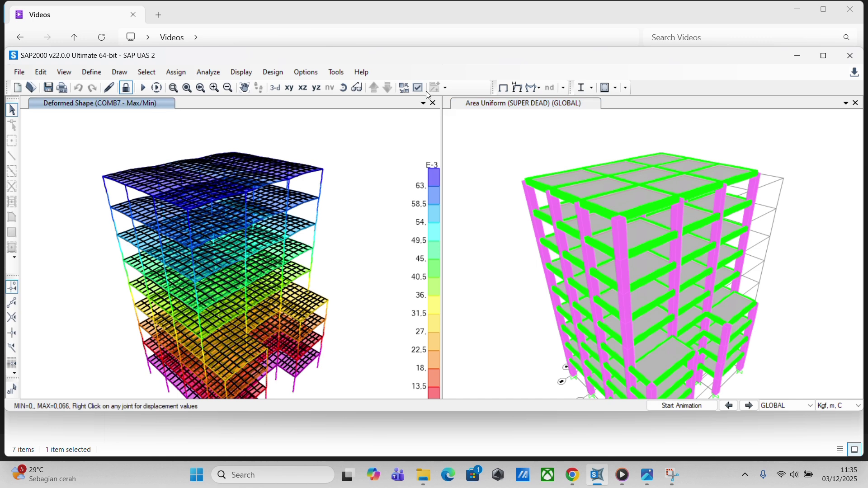
left_click(419, 88)
left_click(395, 87)
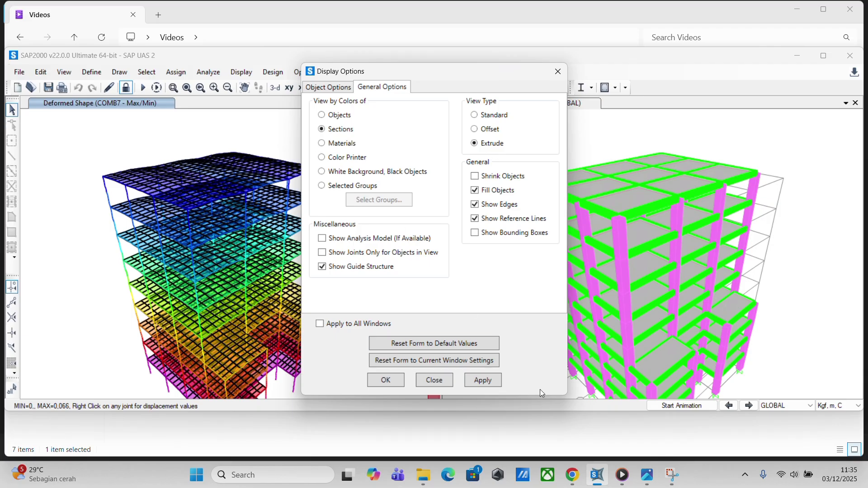
left_click(478, 382)
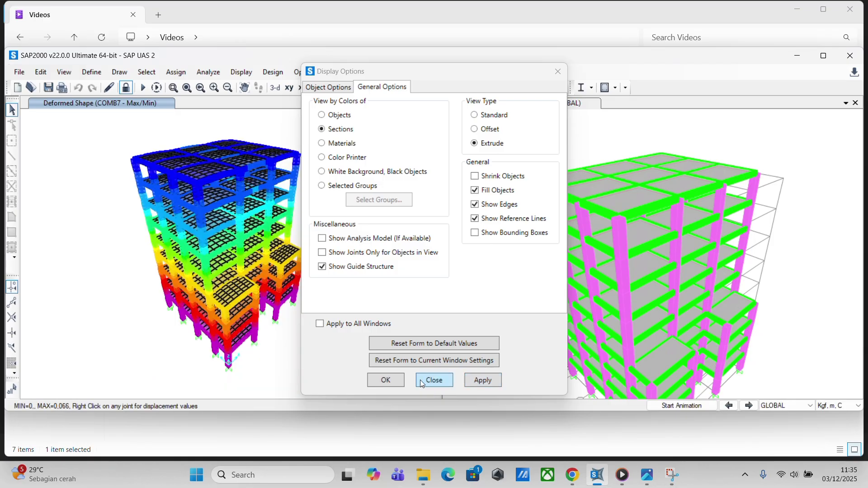
left_click(387, 380)
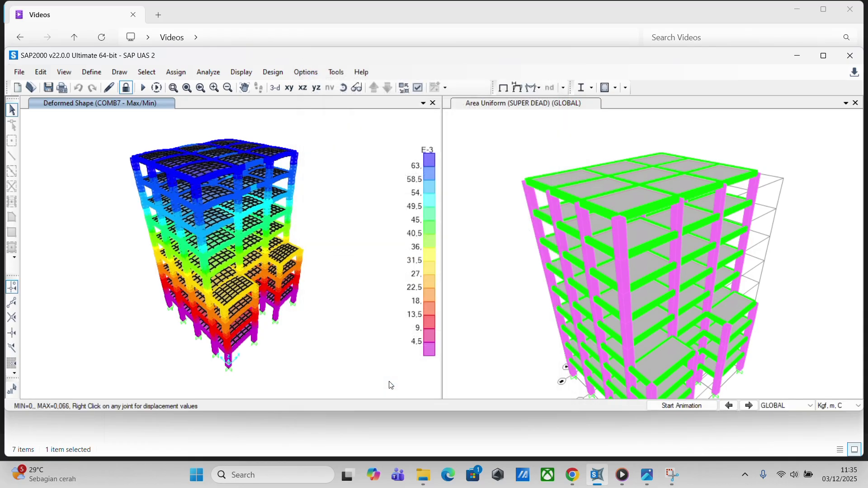
left_click(823, 56)
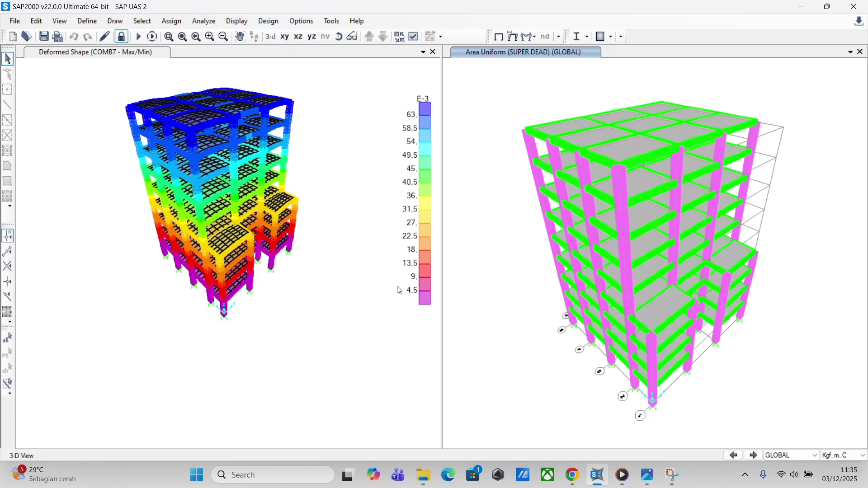
Examine the extruded COMB7 deformed shape in 3D, then play and stop its animation.
left_click(294, 334)
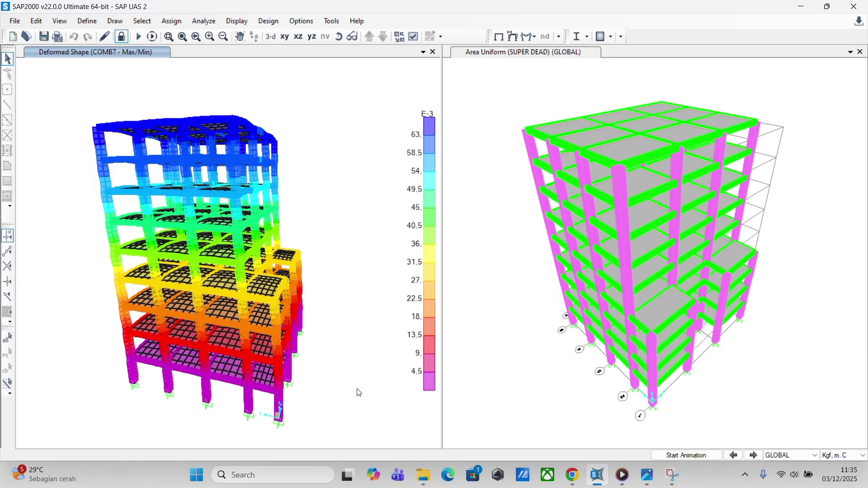
scroll(339, 359, "down", 3)
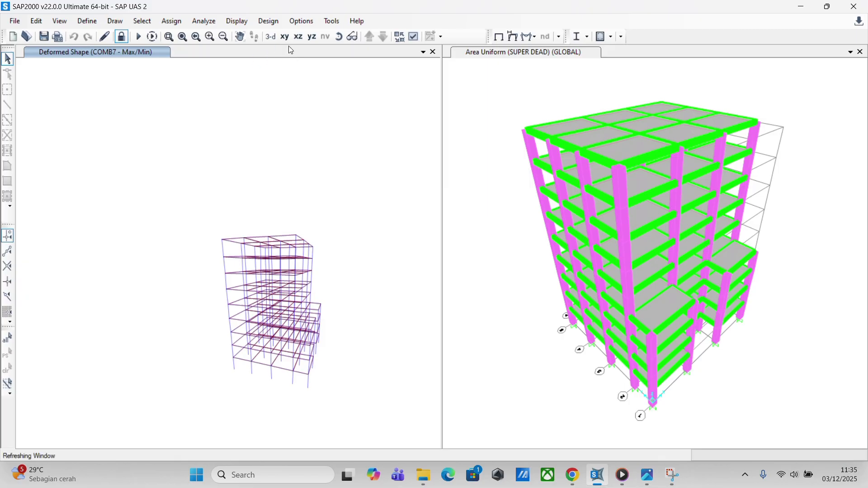
left_click(276, 38)
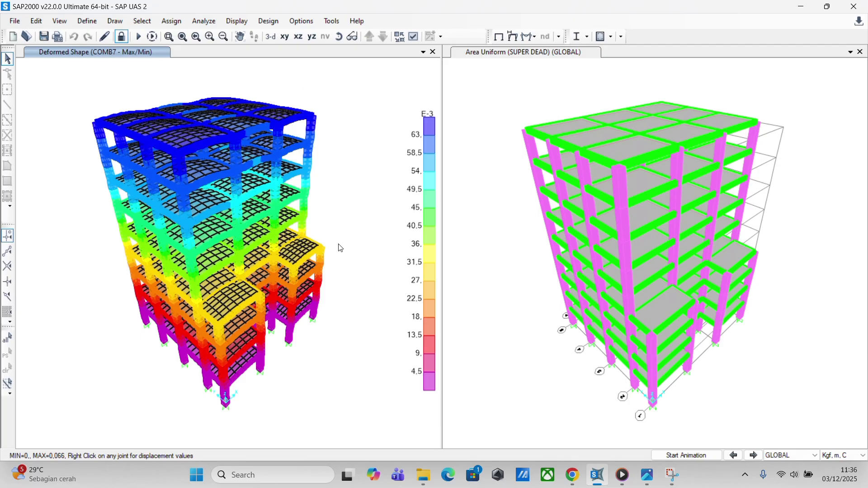
left_click(669, 456)
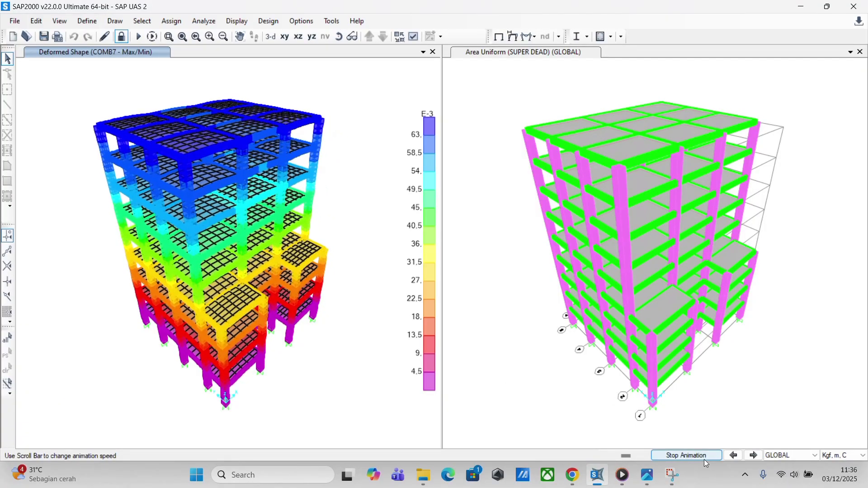
left_click(697, 455)
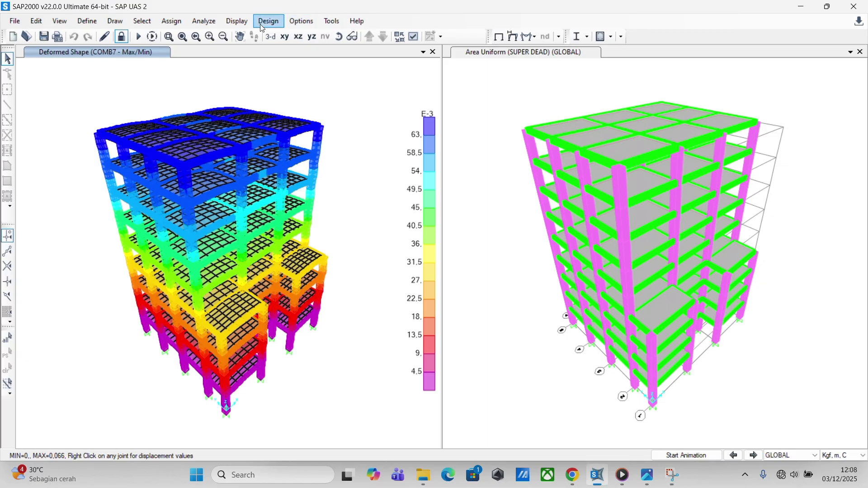
Check the load cases selected for output and display the Modal Participating Mass Ratios table from the structure output results.
left_click(236, 22)
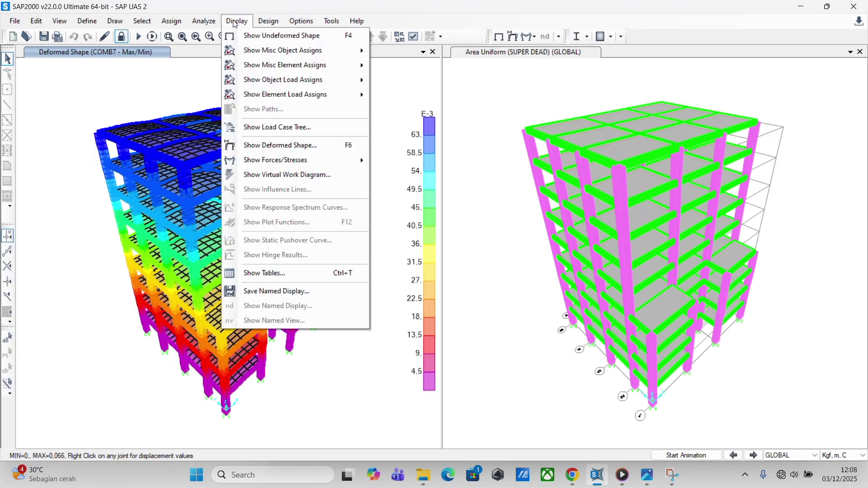
left_click(306, 271)
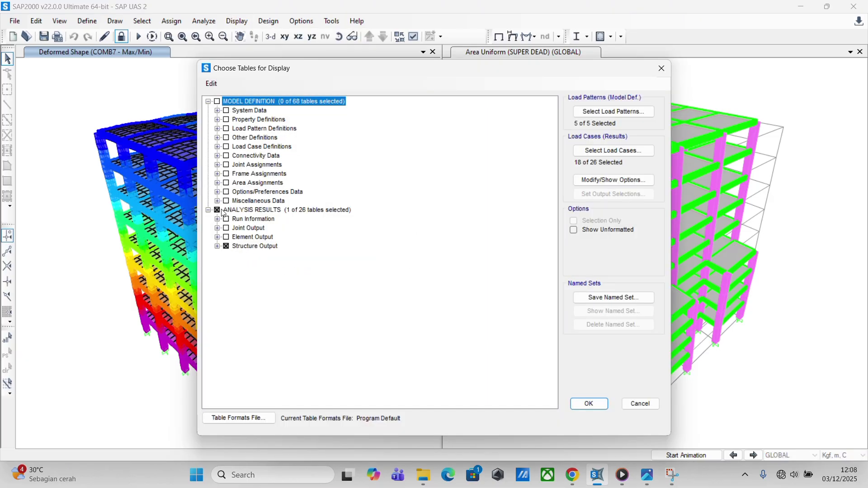
left_click(218, 247)
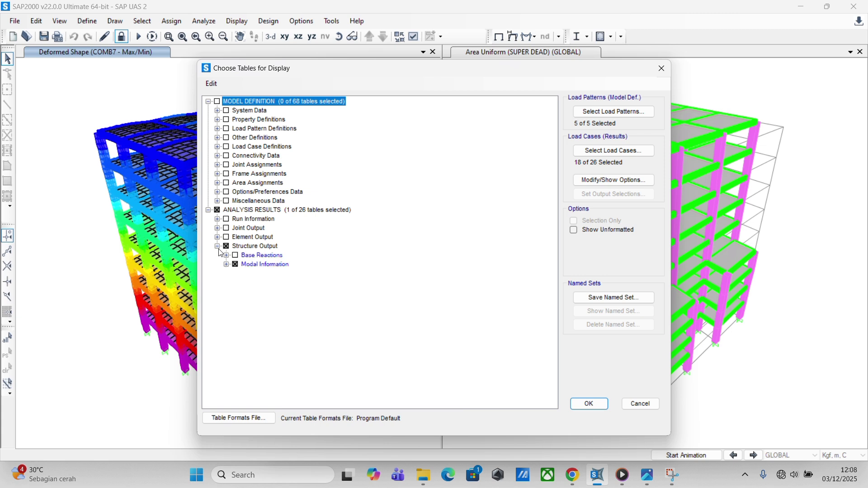
left_click(227, 264)
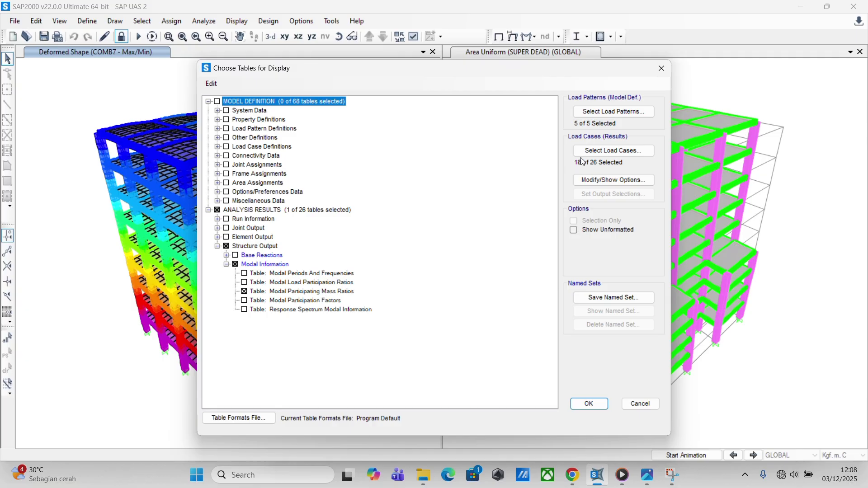
left_click(596, 152)
scroll(409, 255, "up", 3)
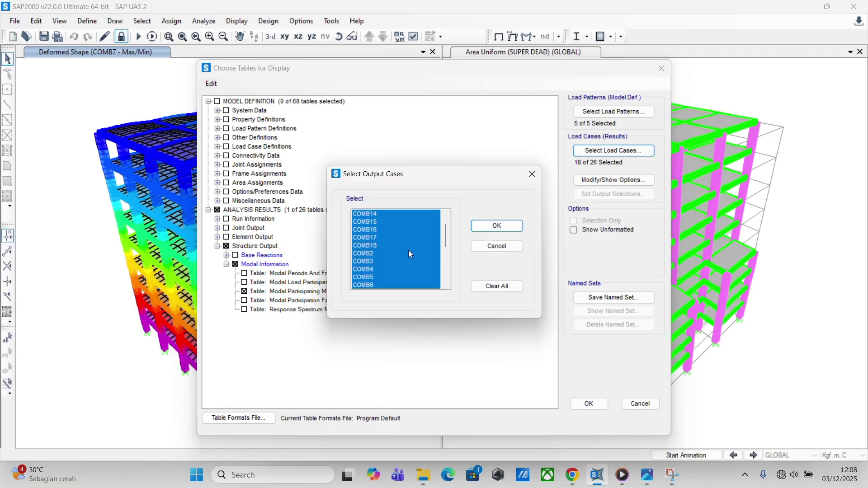
scroll(408, 251, "down", 5)
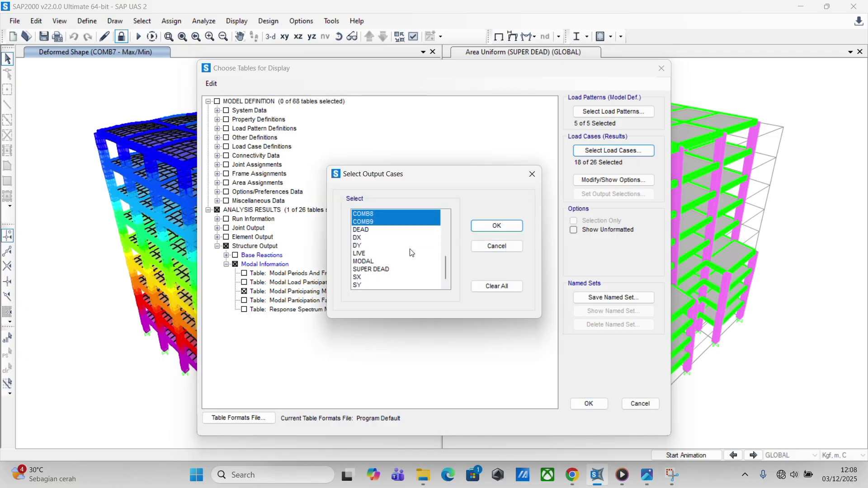
scroll(409, 249, "up", 3)
scroll(409, 249, "down", 3)
left_click(497, 226)
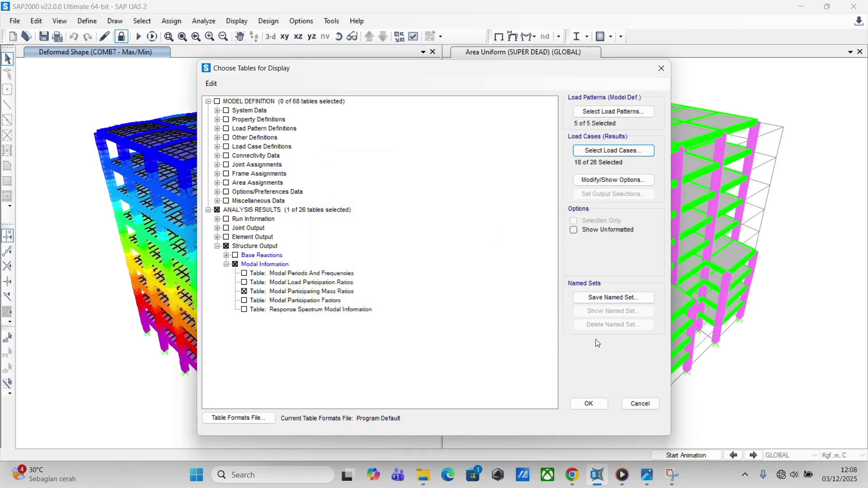
left_click(588, 400)
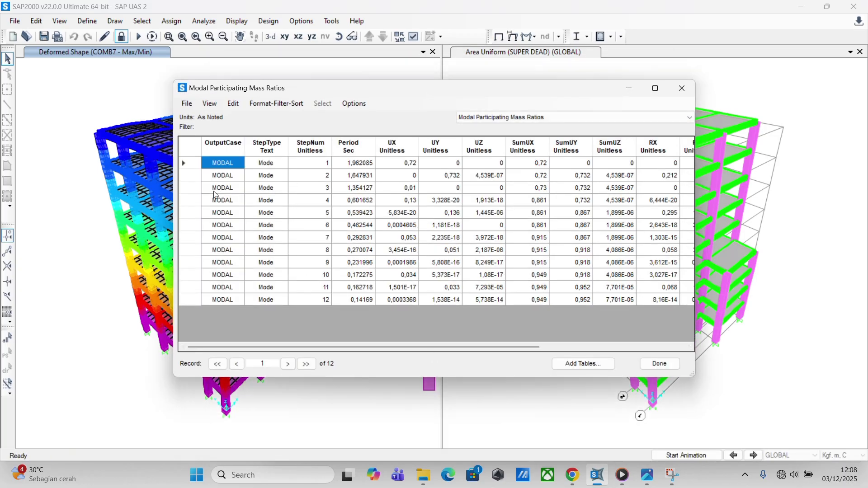
Export the Modal Participating Mass Ratios table to Excel, view the workbook full screen, and close the table in SAP2000.
left_click(198, 108)
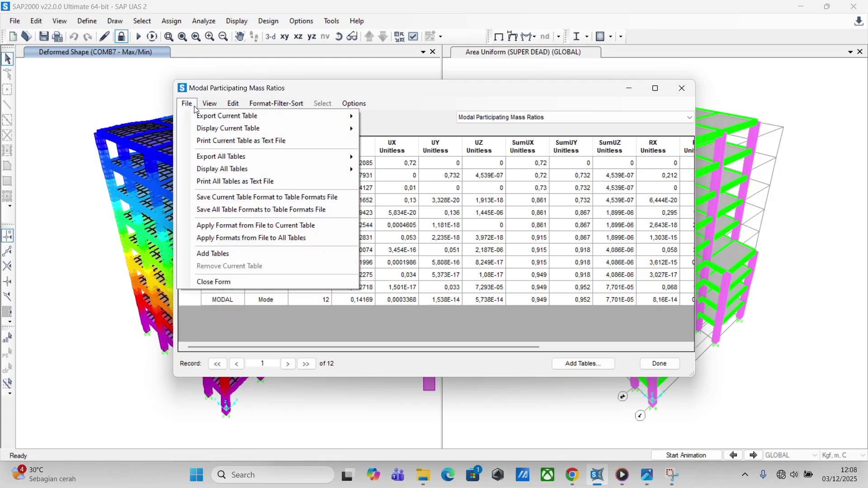
mouse_move(209, 123)
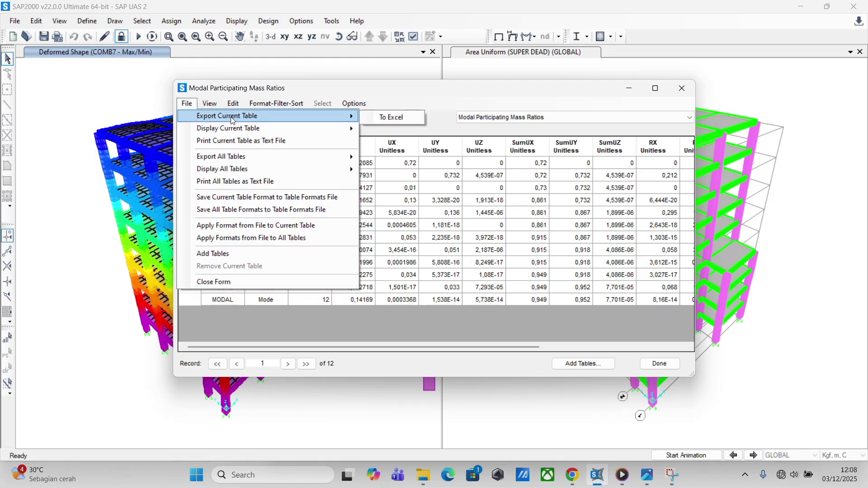
left_click(176, 96)
left_click(186, 103)
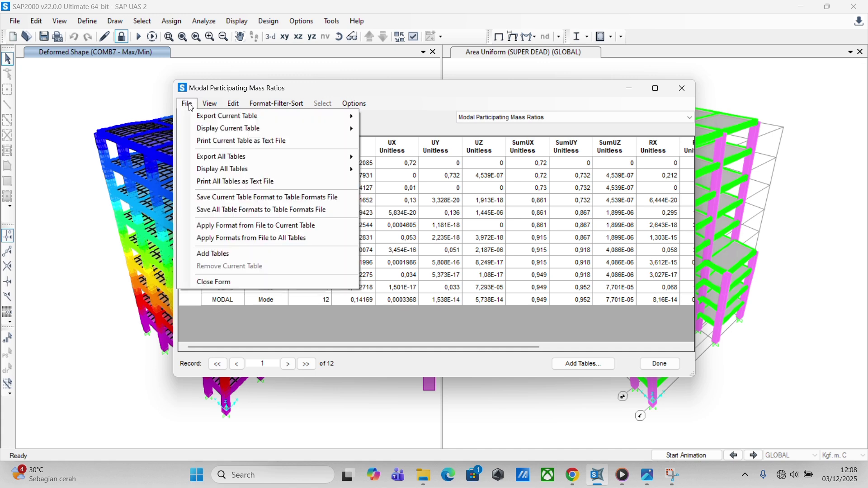
mouse_move(313, 119)
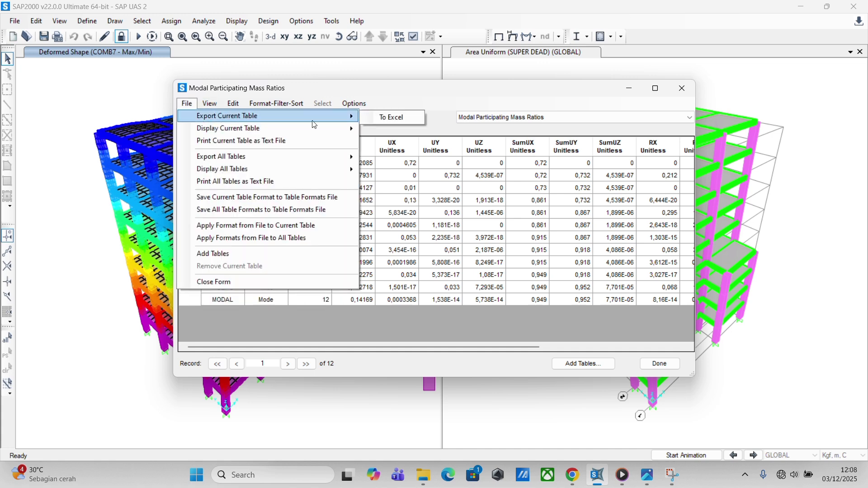
left_click(372, 119)
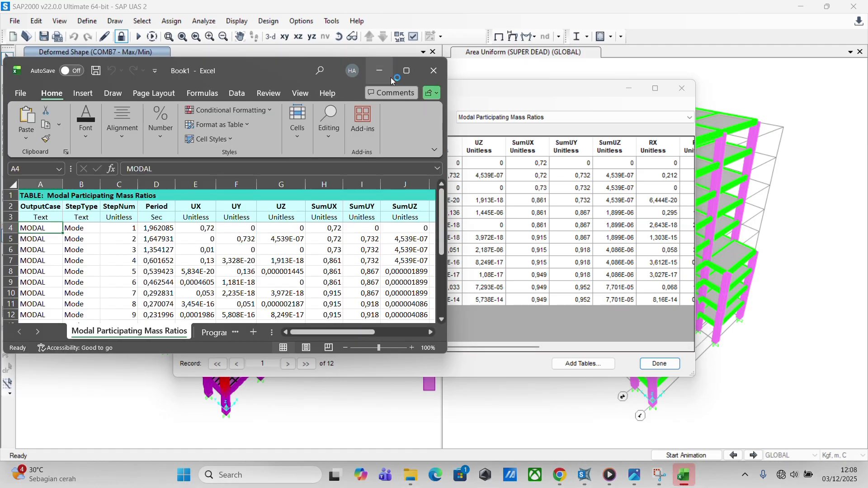
left_click(405, 75)
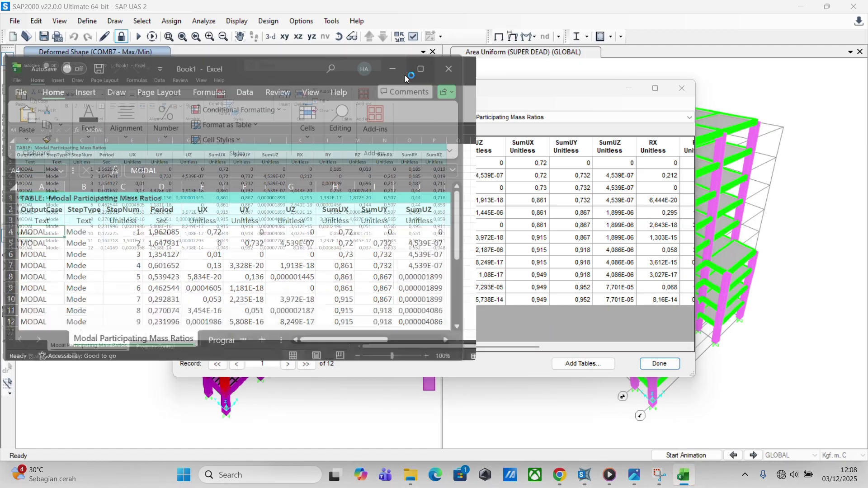
mouse_move(819, 4)
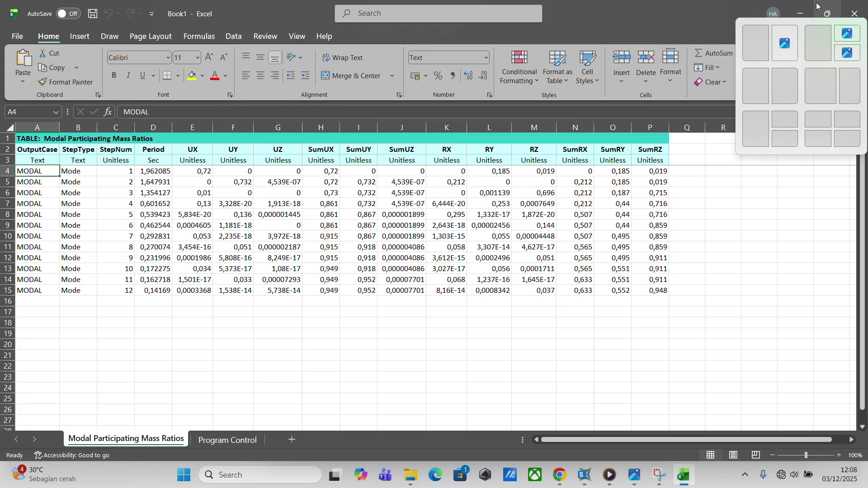
left_click(800, 12)
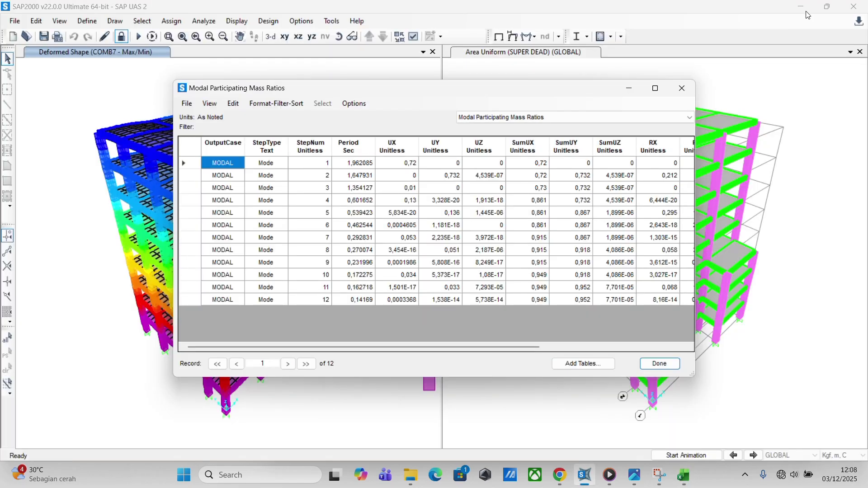
left_click(676, 95)
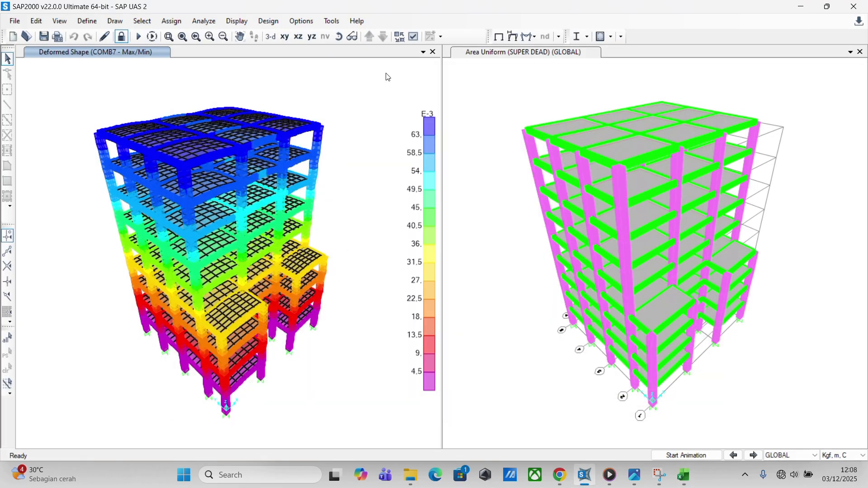
Choose only the Base Reactions table from the structure output results for display, leaving out the modal information tables.
left_click(238, 21)
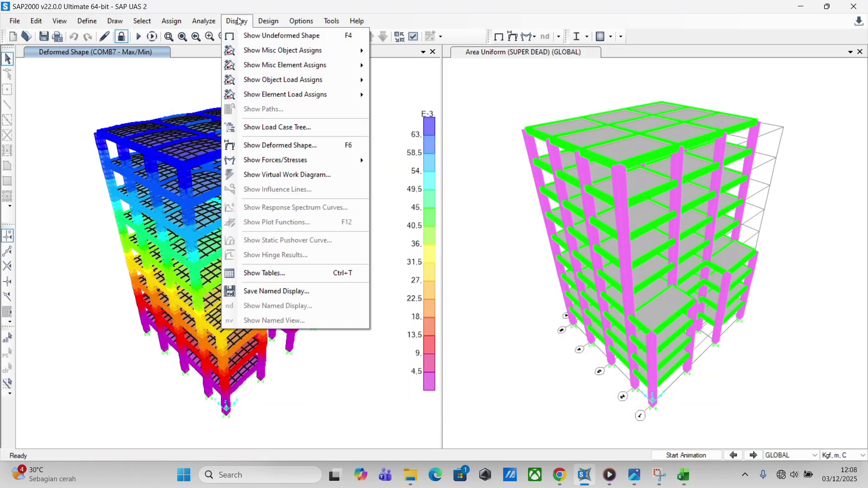
left_click(262, 273)
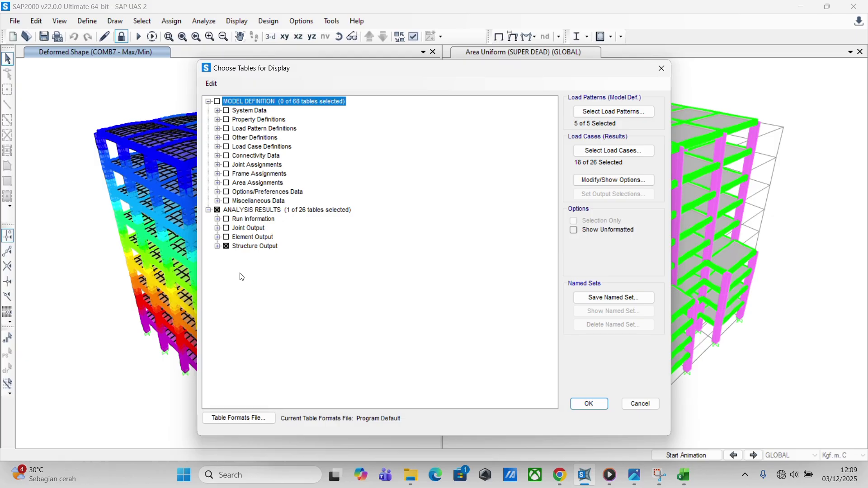
left_click(218, 247)
left_click(234, 256)
left_click(235, 264)
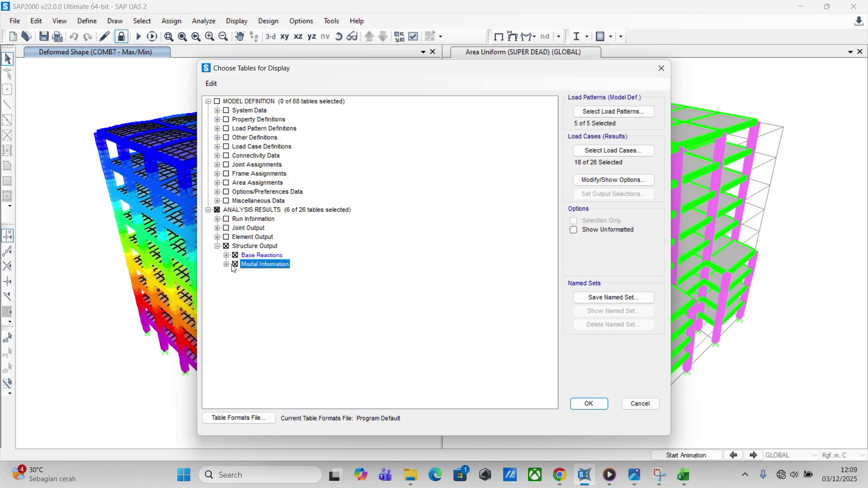
left_click(226, 256)
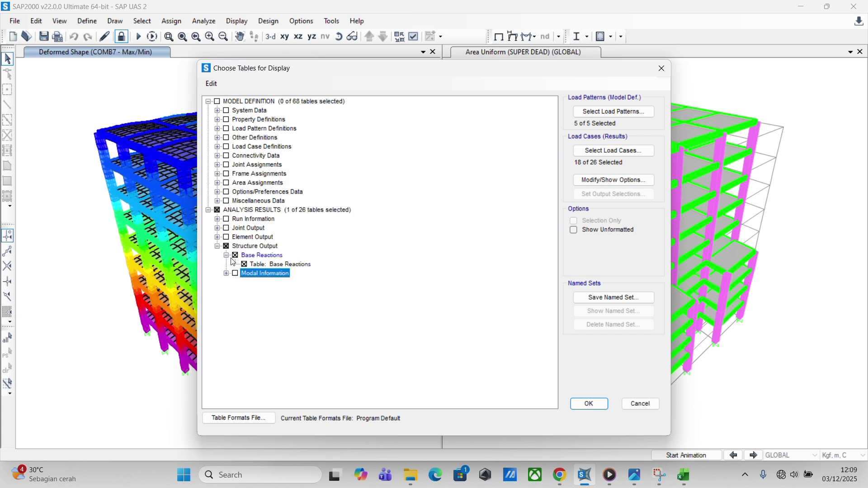
Limit the output load cases for the tables to DX and DY.
left_click(613, 150)
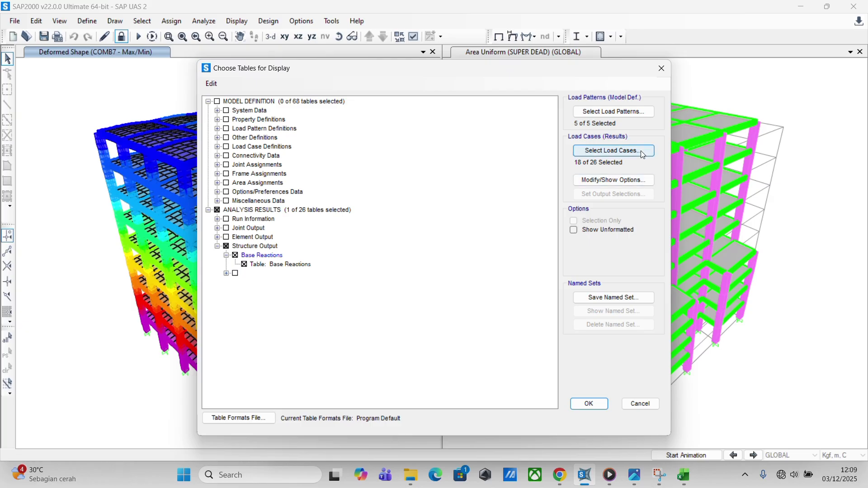
scroll(434, 246, "down", 3)
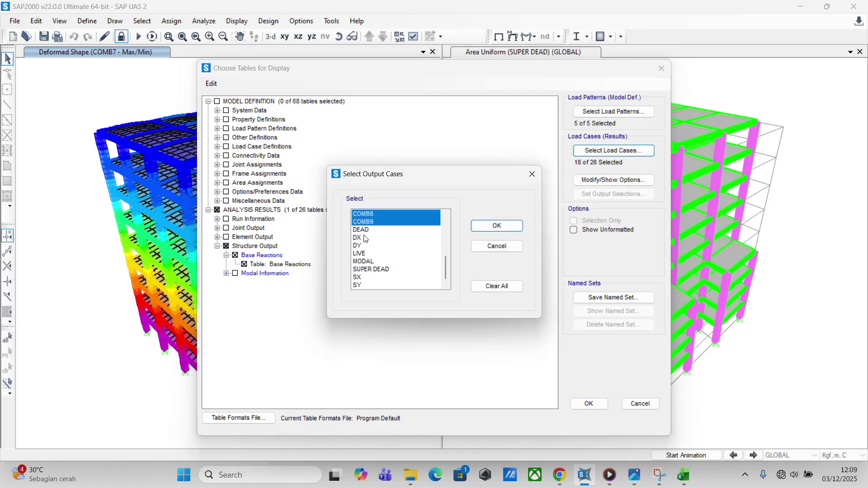
left_click_drag(366, 238, 366, 247)
left_click_drag(365, 277, 373, 293)
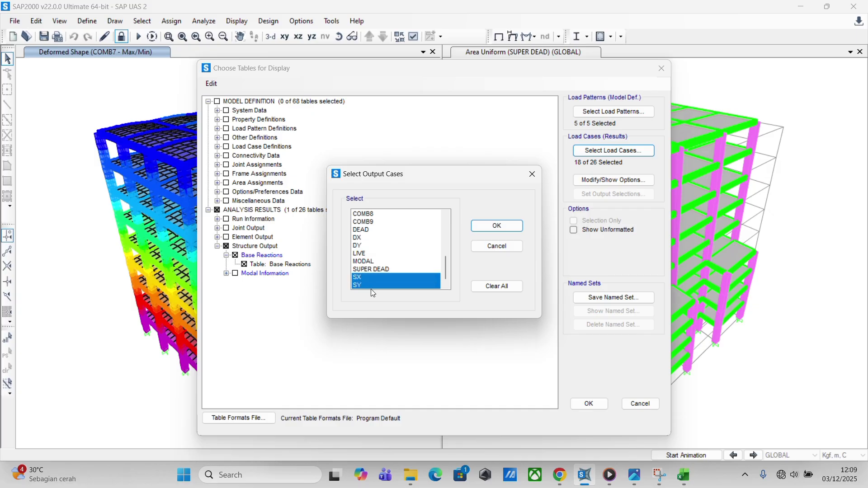
left_click_drag(359, 237, 376, 248)
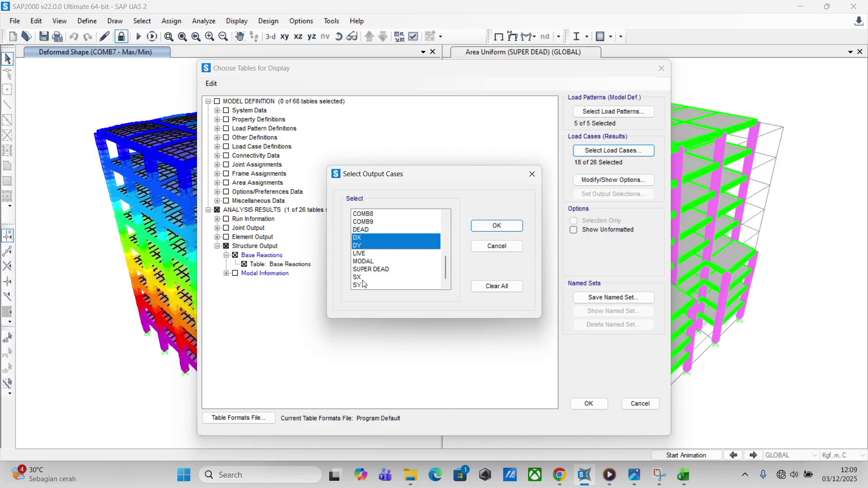
left_click_drag(363, 278, 375, 288)
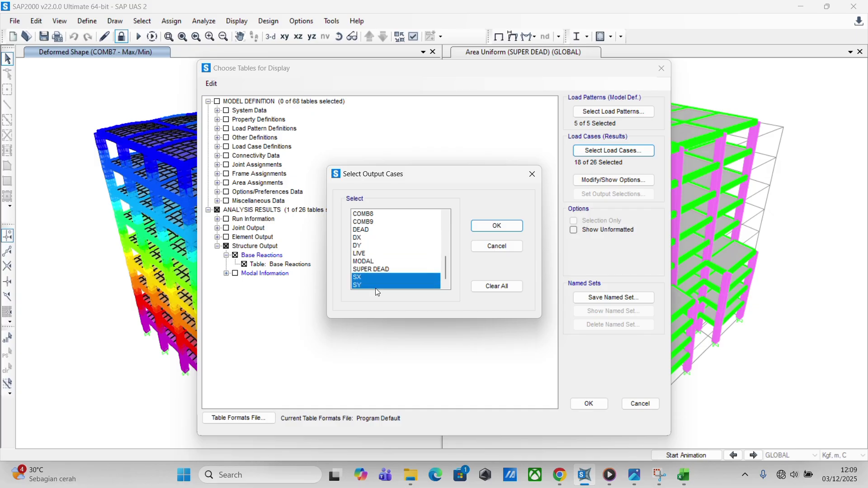
left_click(366, 236)
left_click(373, 243)
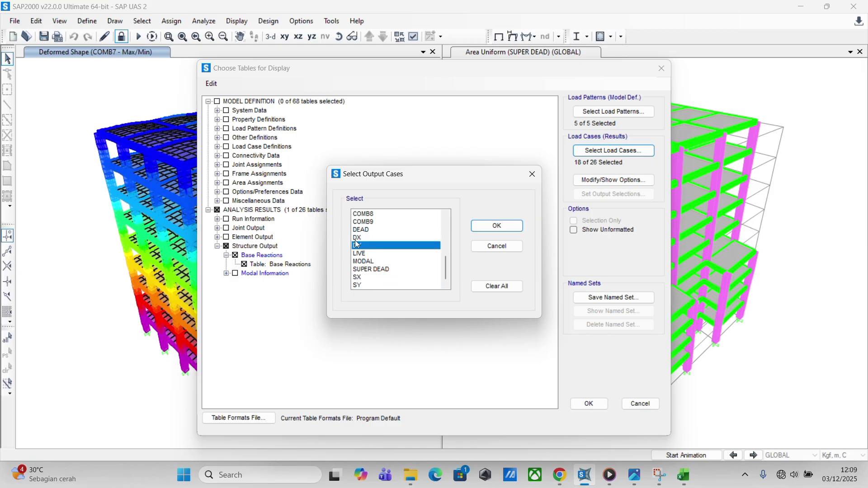
left_click(353, 238)
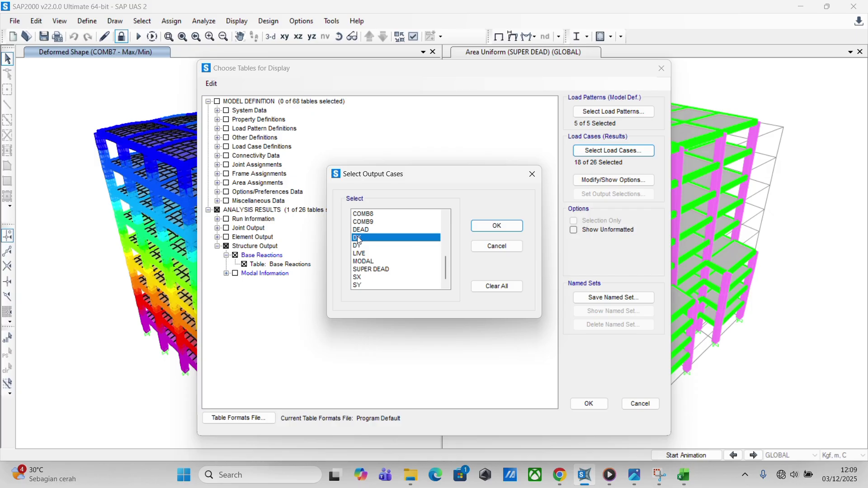
left_click(371, 248, "shift")
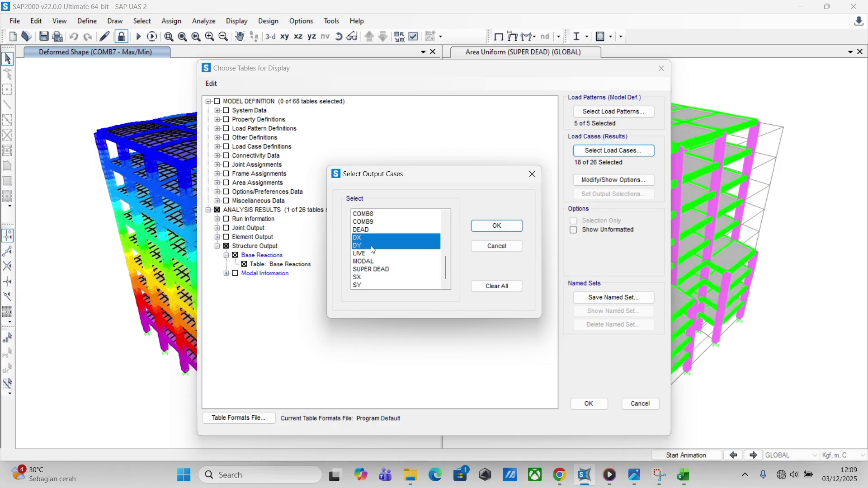
left_click(490, 228)
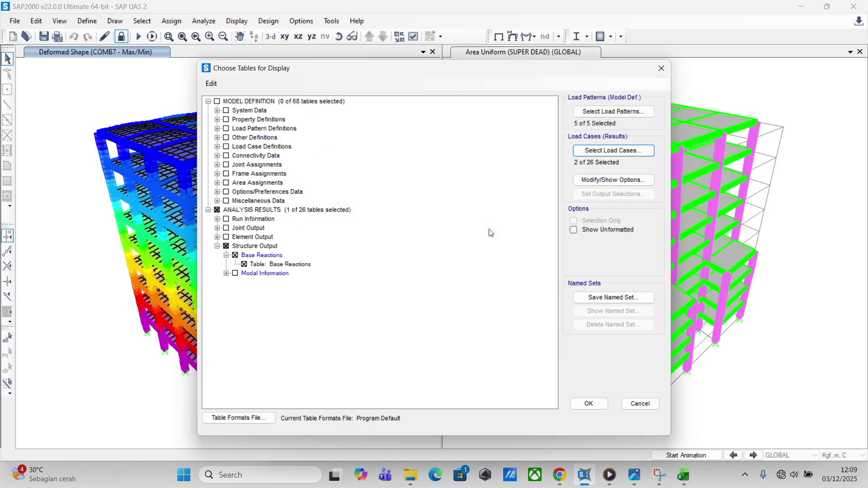
Try the SX and SY output cases, and reselect DX and DY instead.
scroll(373, 285, "down", 2)
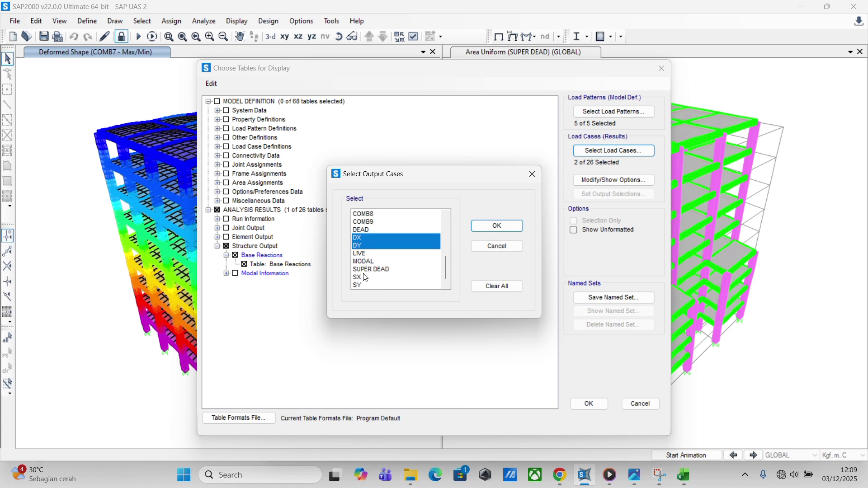
left_click(369, 277)
left_click(369, 285, "shift")
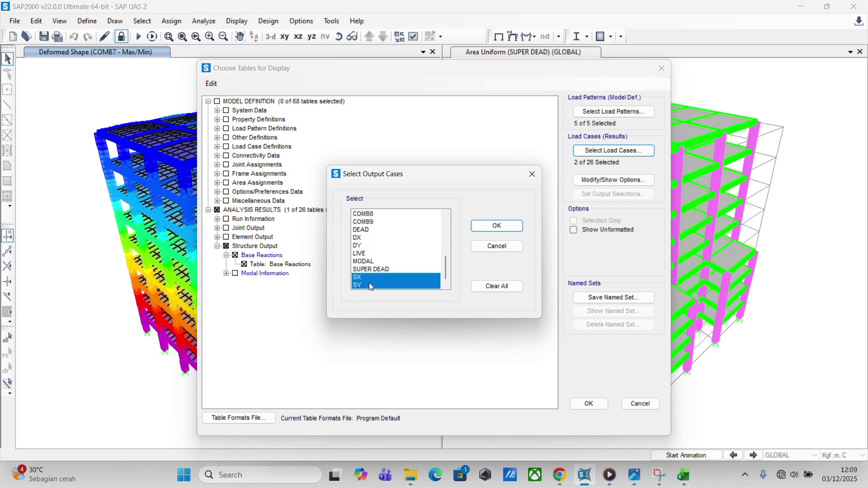
left_click(357, 237)
left_click(376, 246, "shift")
left_click(513, 229)
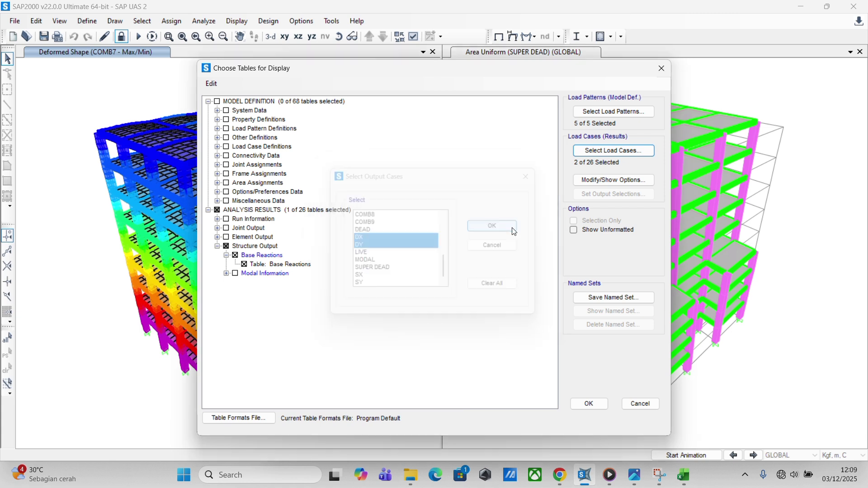
Display the Base Reactions table for DX and DY, export it to Excel, and close it.
left_click(588, 403)
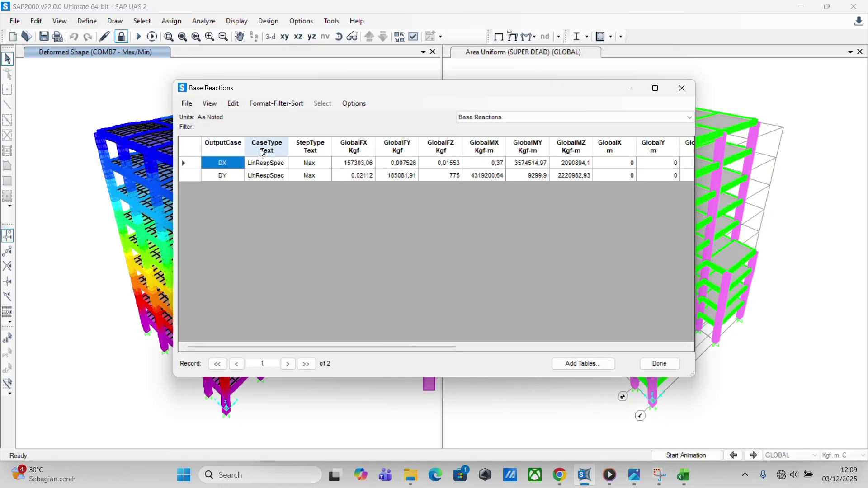
left_click(187, 104)
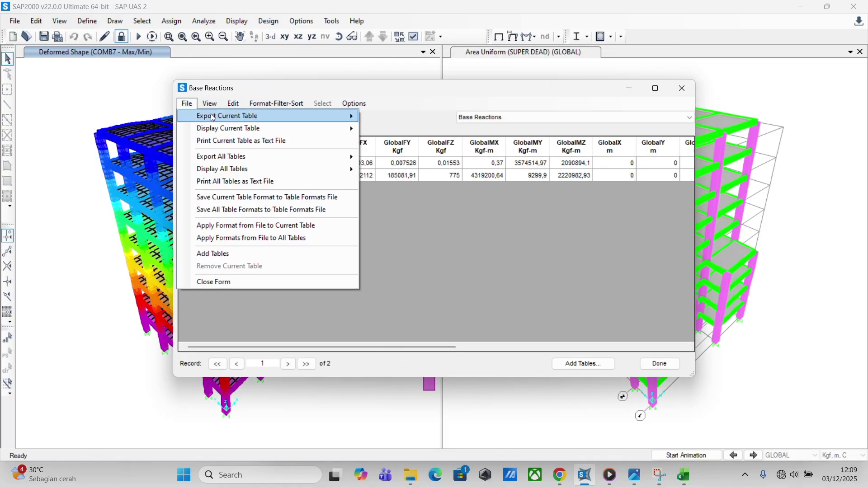
mouse_move(213, 116)
left_click(384, 117)
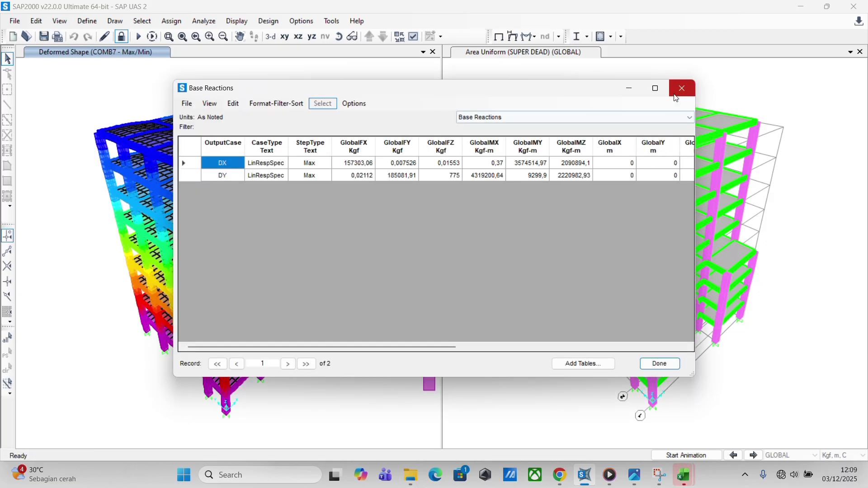
left_click(678, 91)
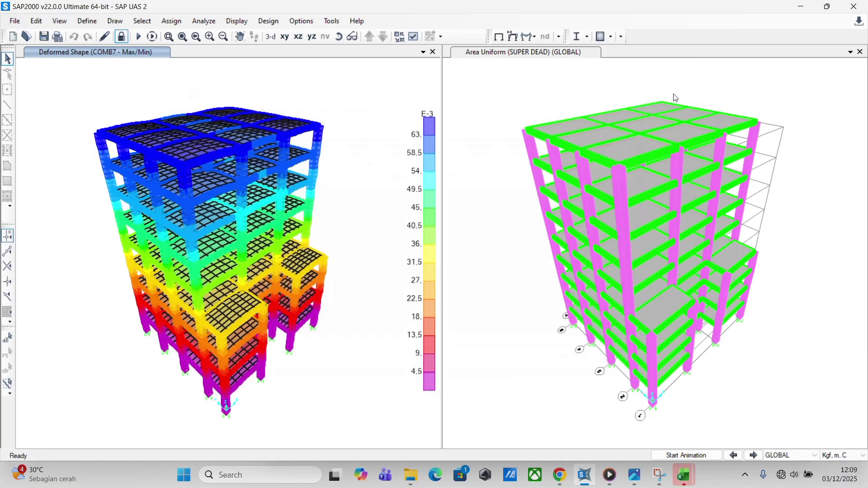
Choose only the Base Reactions table from the structure output results for display again, excluding all modal information tables.
left_click(237, 23)
left_click(268, 273)
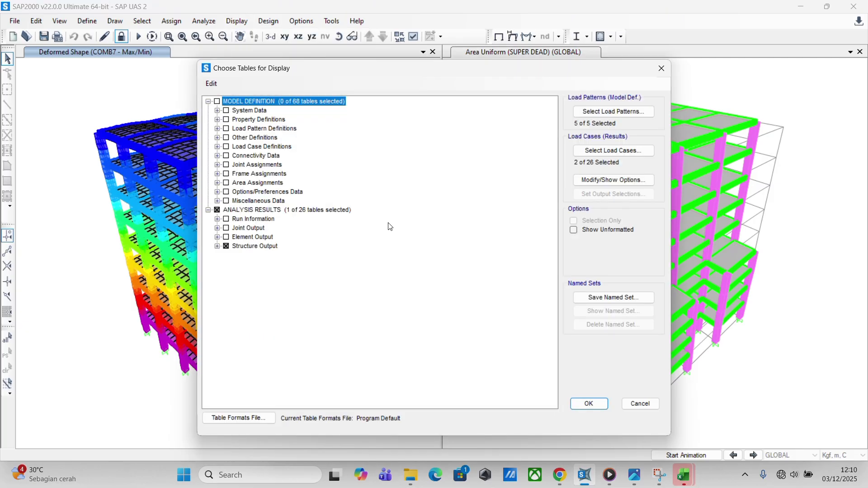
left_click(218, 246)
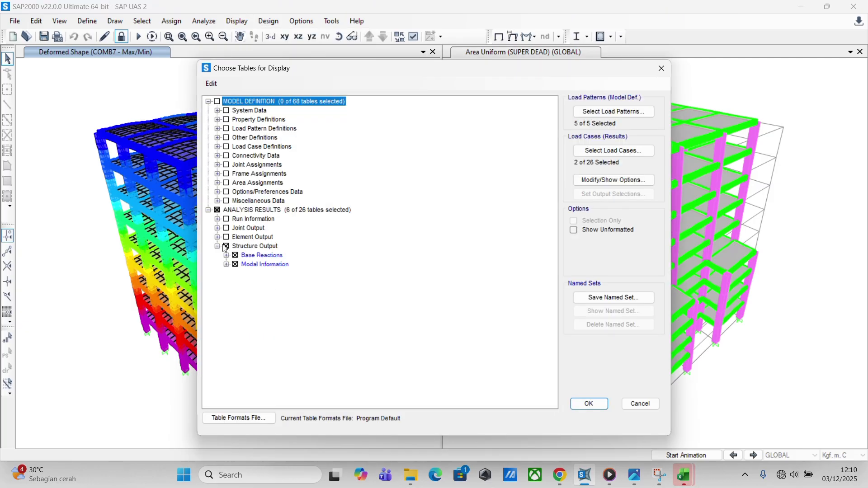
left_click(235, 255)
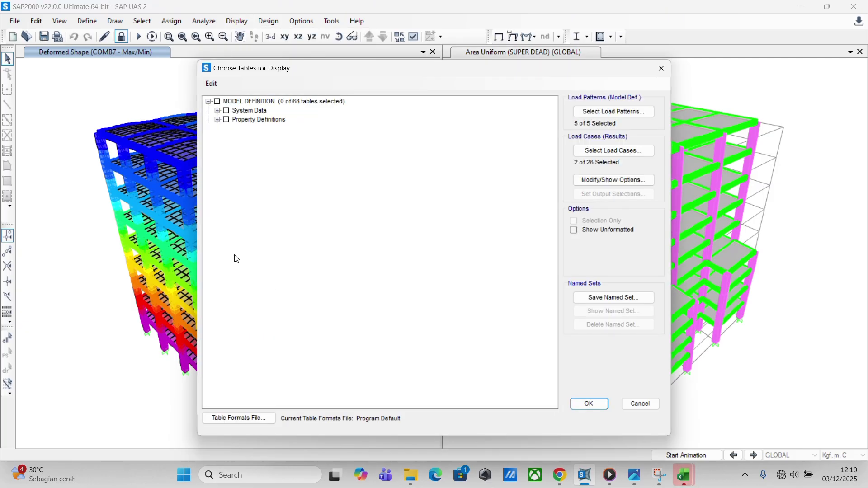
left_click(226, 265)
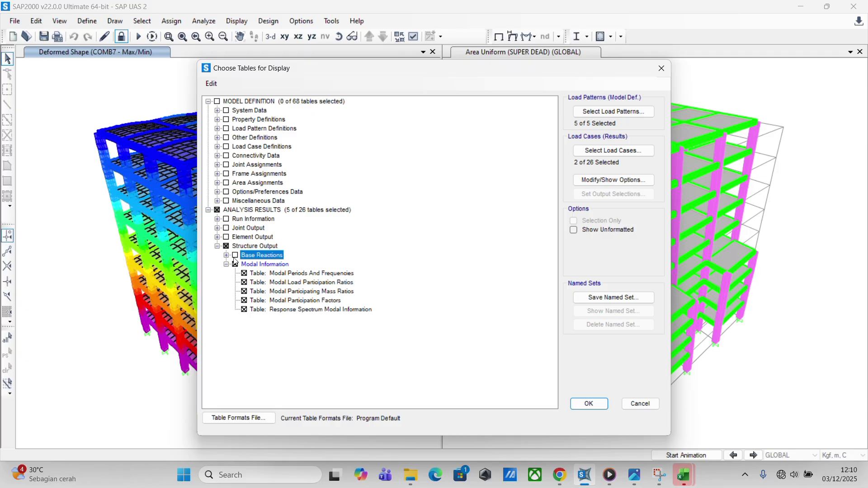
left_click(235, 266)
left_click(235, 255)
left_click(226, 255)
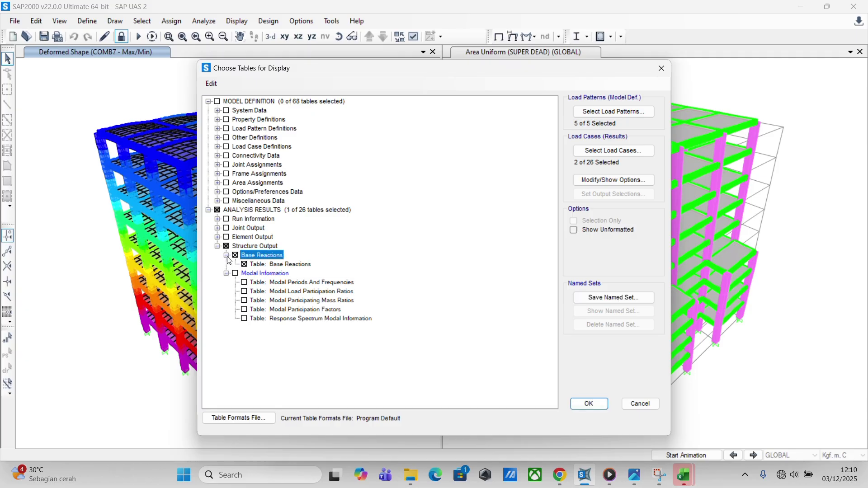
Limit the output load cases for the tables to SX and SY.
left_click(598, 151)
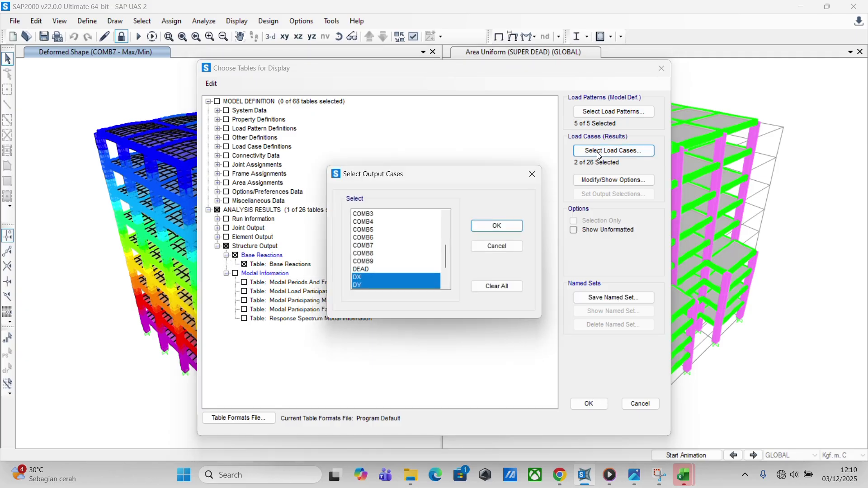
scroll(341, 233, "down", 2)
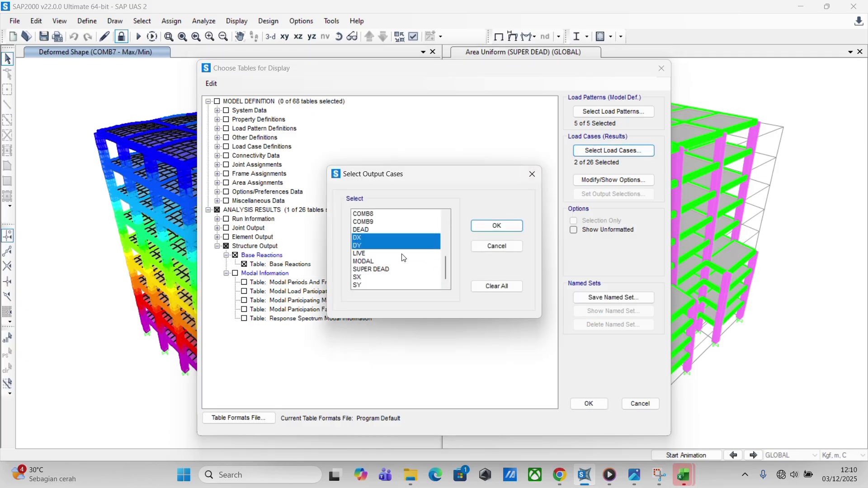
left_click(356, 279)
left_click(381, 287, "shift")
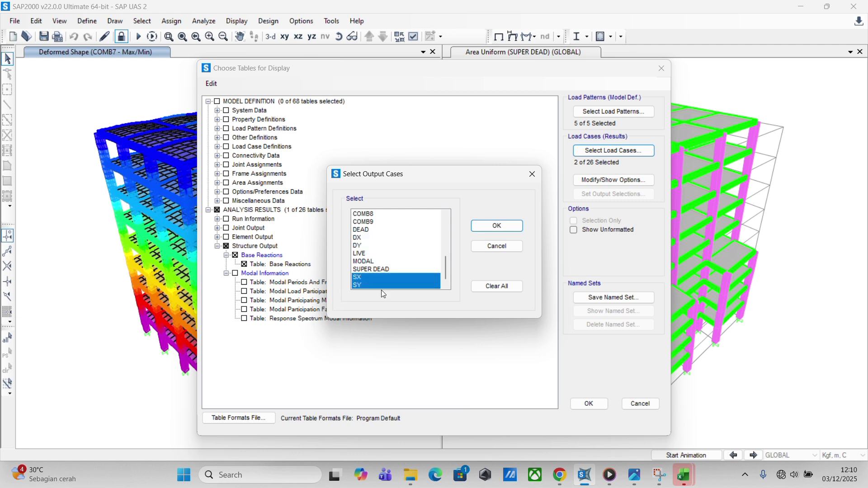
left_click(496, 227)
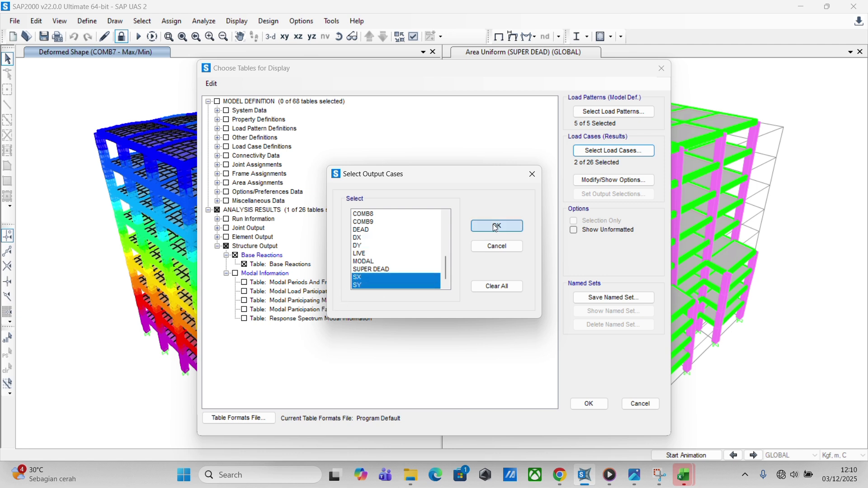
Display the Base Reactions table for SX and SY and export the current table to Excel.
left_click(587, 404)
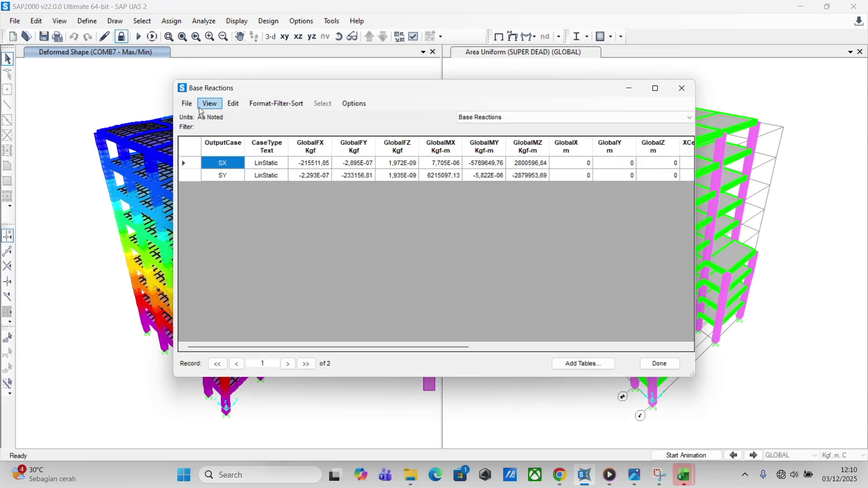
left_click(187, 103)
mouse_move(219, 117)
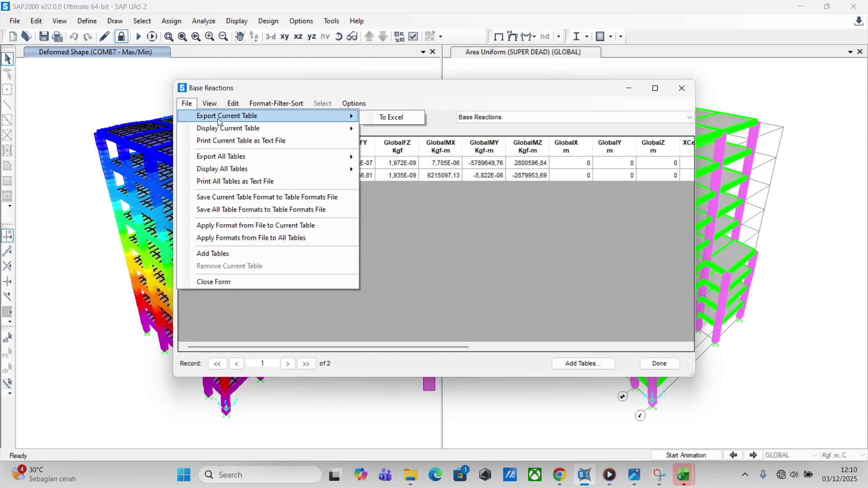
left_click(391, 117)
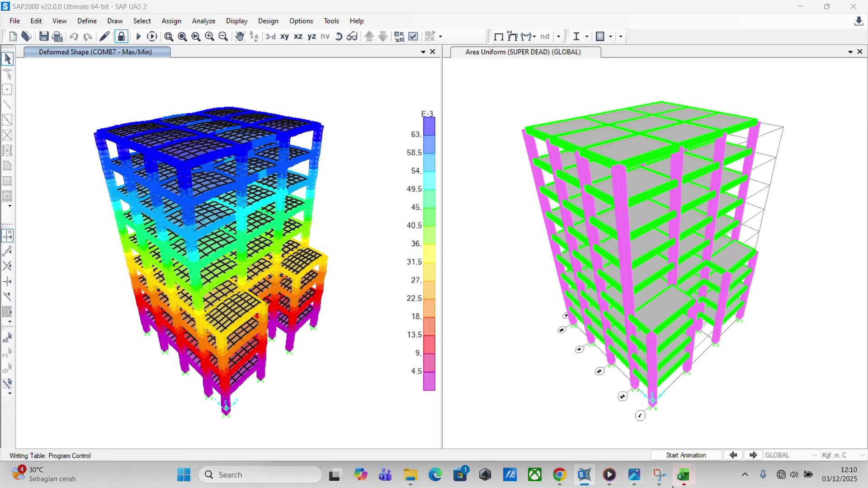
Switch to Excel and examine the exported modal mass ratios, then the DX/DY and SX/SY base reactions in maximized Book2 and Book3 windows.
mouse_move(684, 475)
left_click(600, 451)
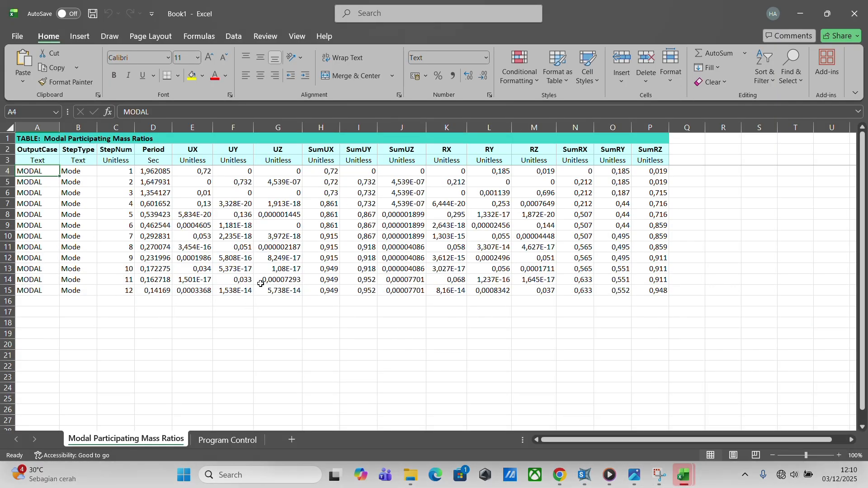
mouse_move(684, 475)
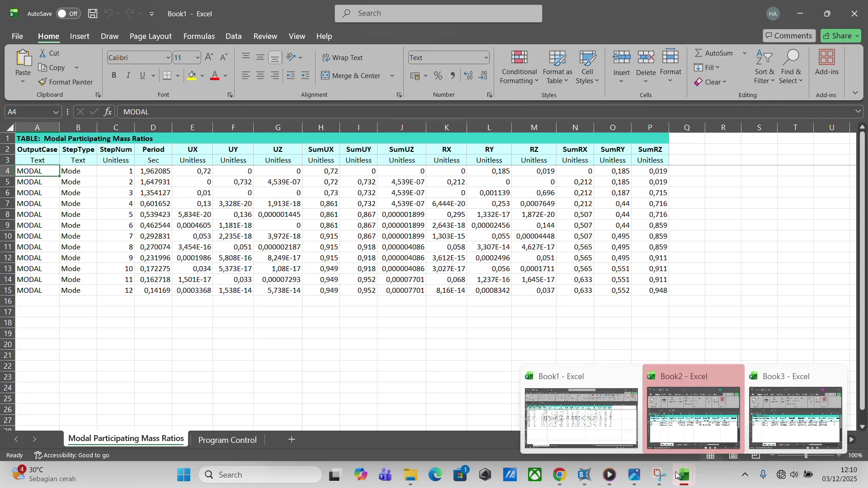
mouse_move(677, 429)
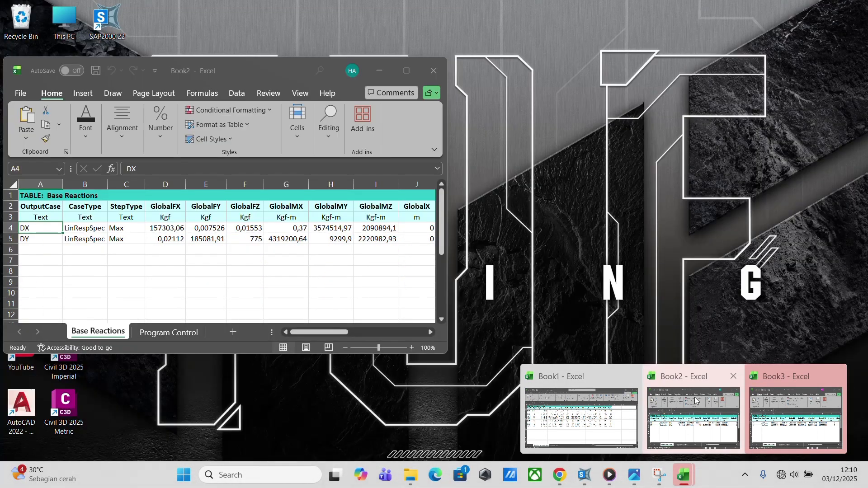
left_click(695, 400)
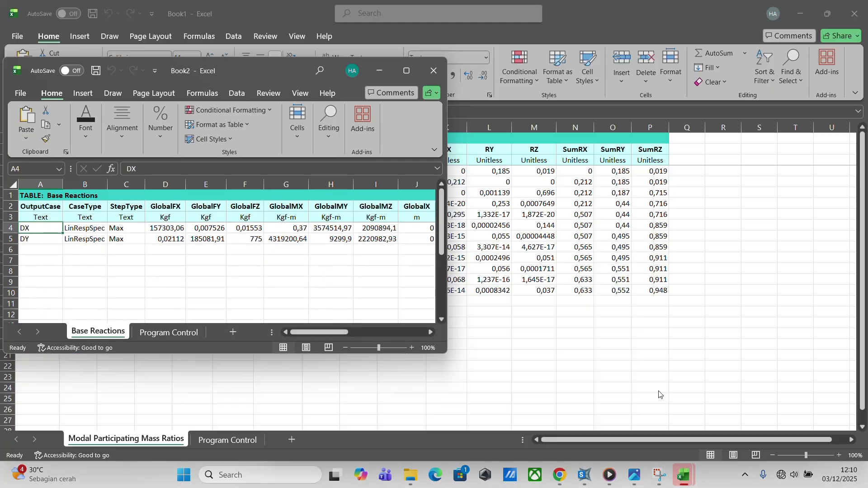
left_click(407, 71)
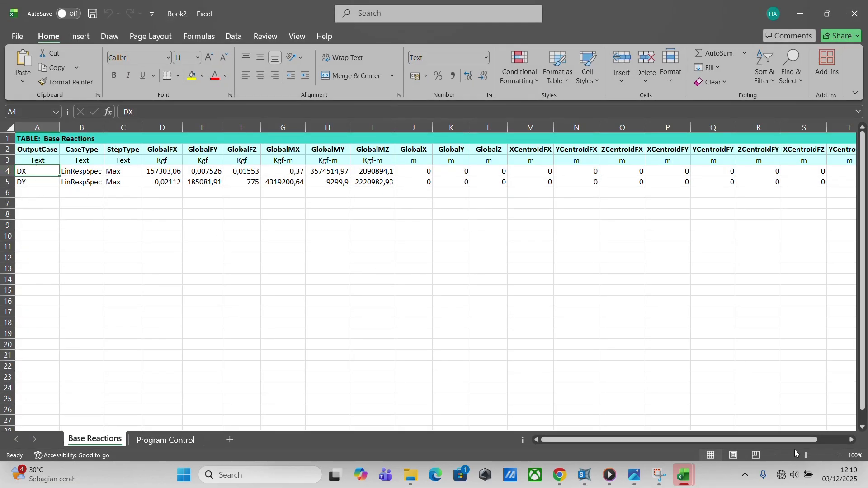
mouse_move(684, 475)
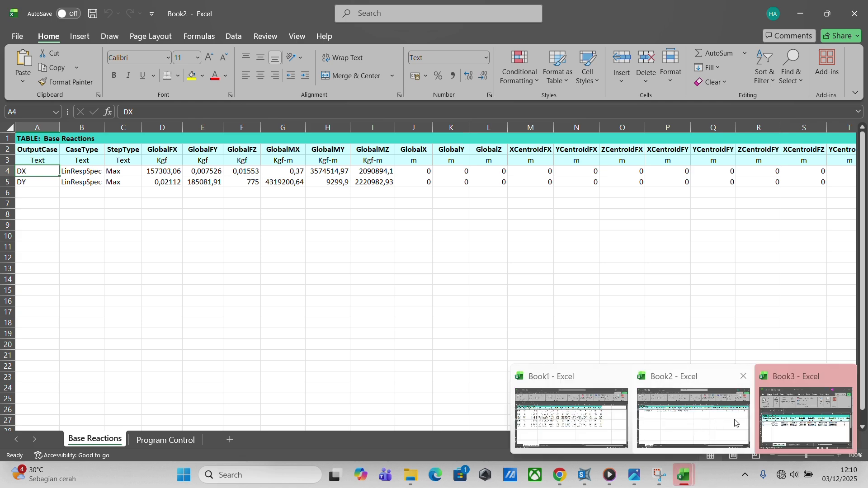
left_click(801, 420)
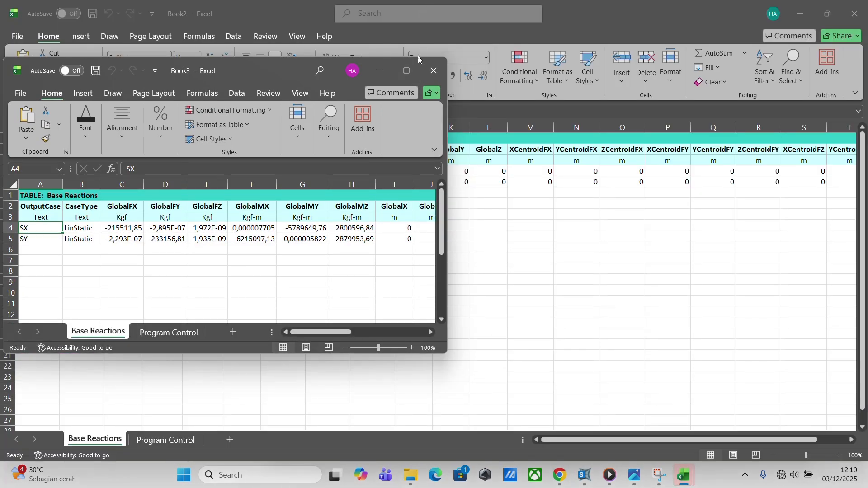
left_click(406, 71)
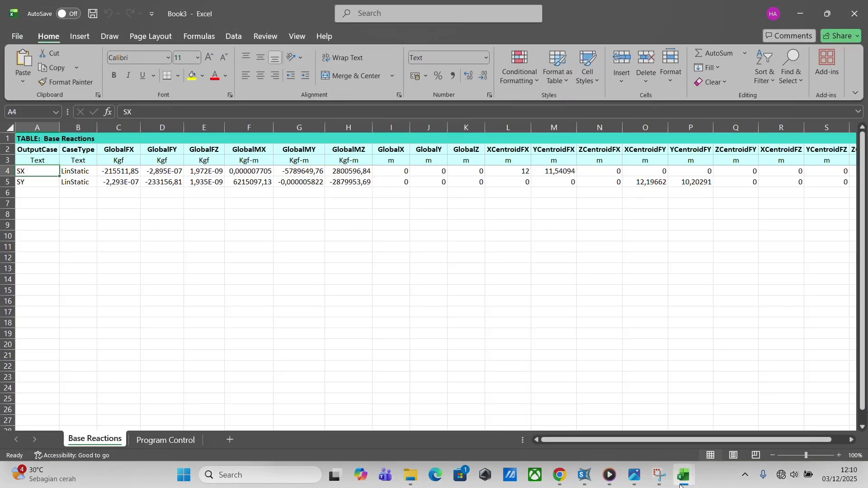
mouse_move(683, 484)
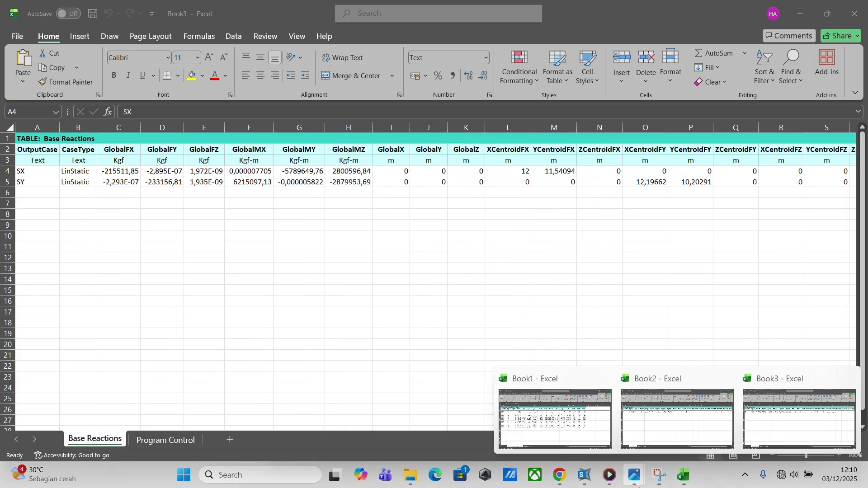
Switch back to SAP2000, close the Base Reactions table and start animating the COMB7 deformed shape.
left_click(585, 475)
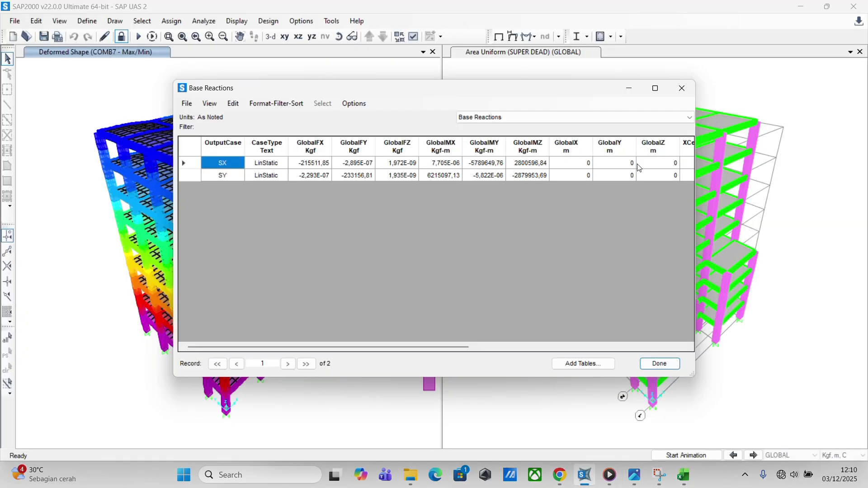
left_click(682, 86)
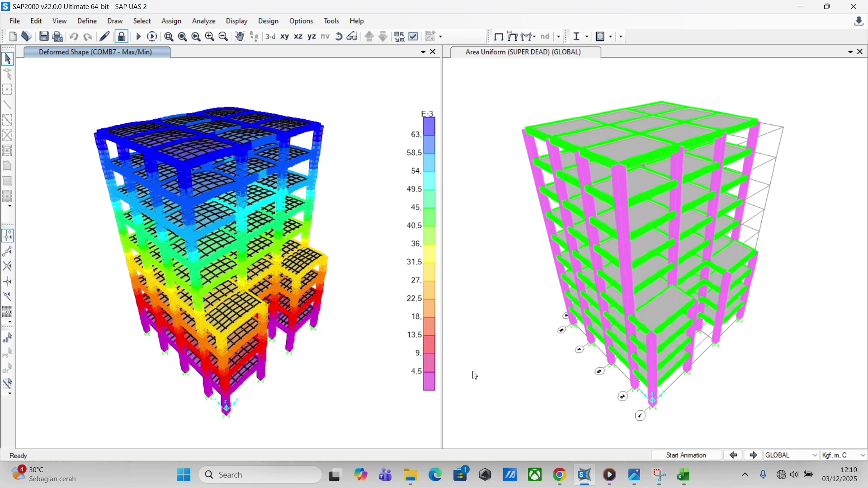
left_click(669, 456)
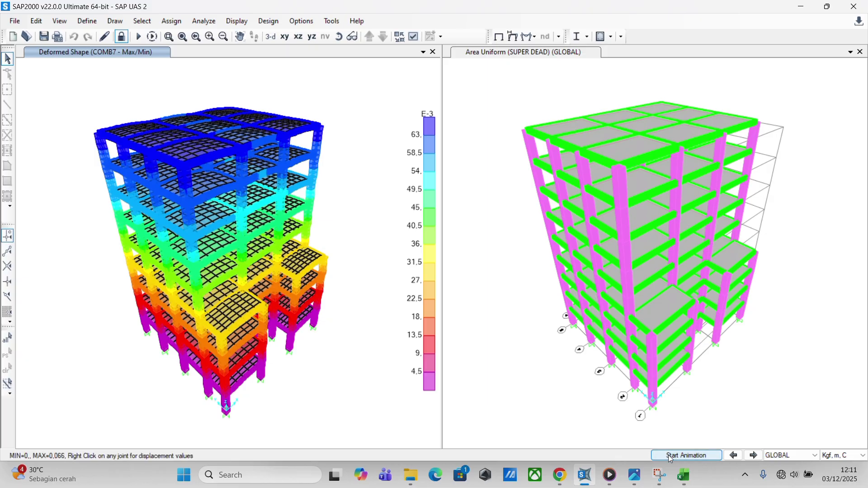
left_click(671, 457)
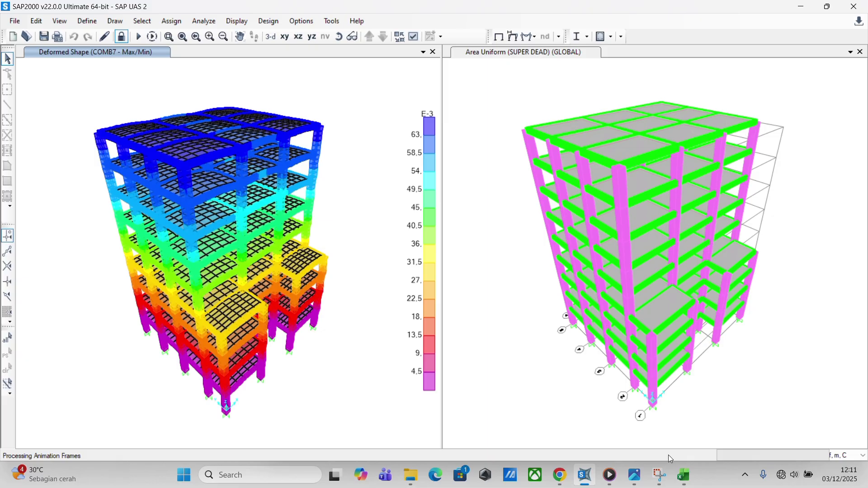